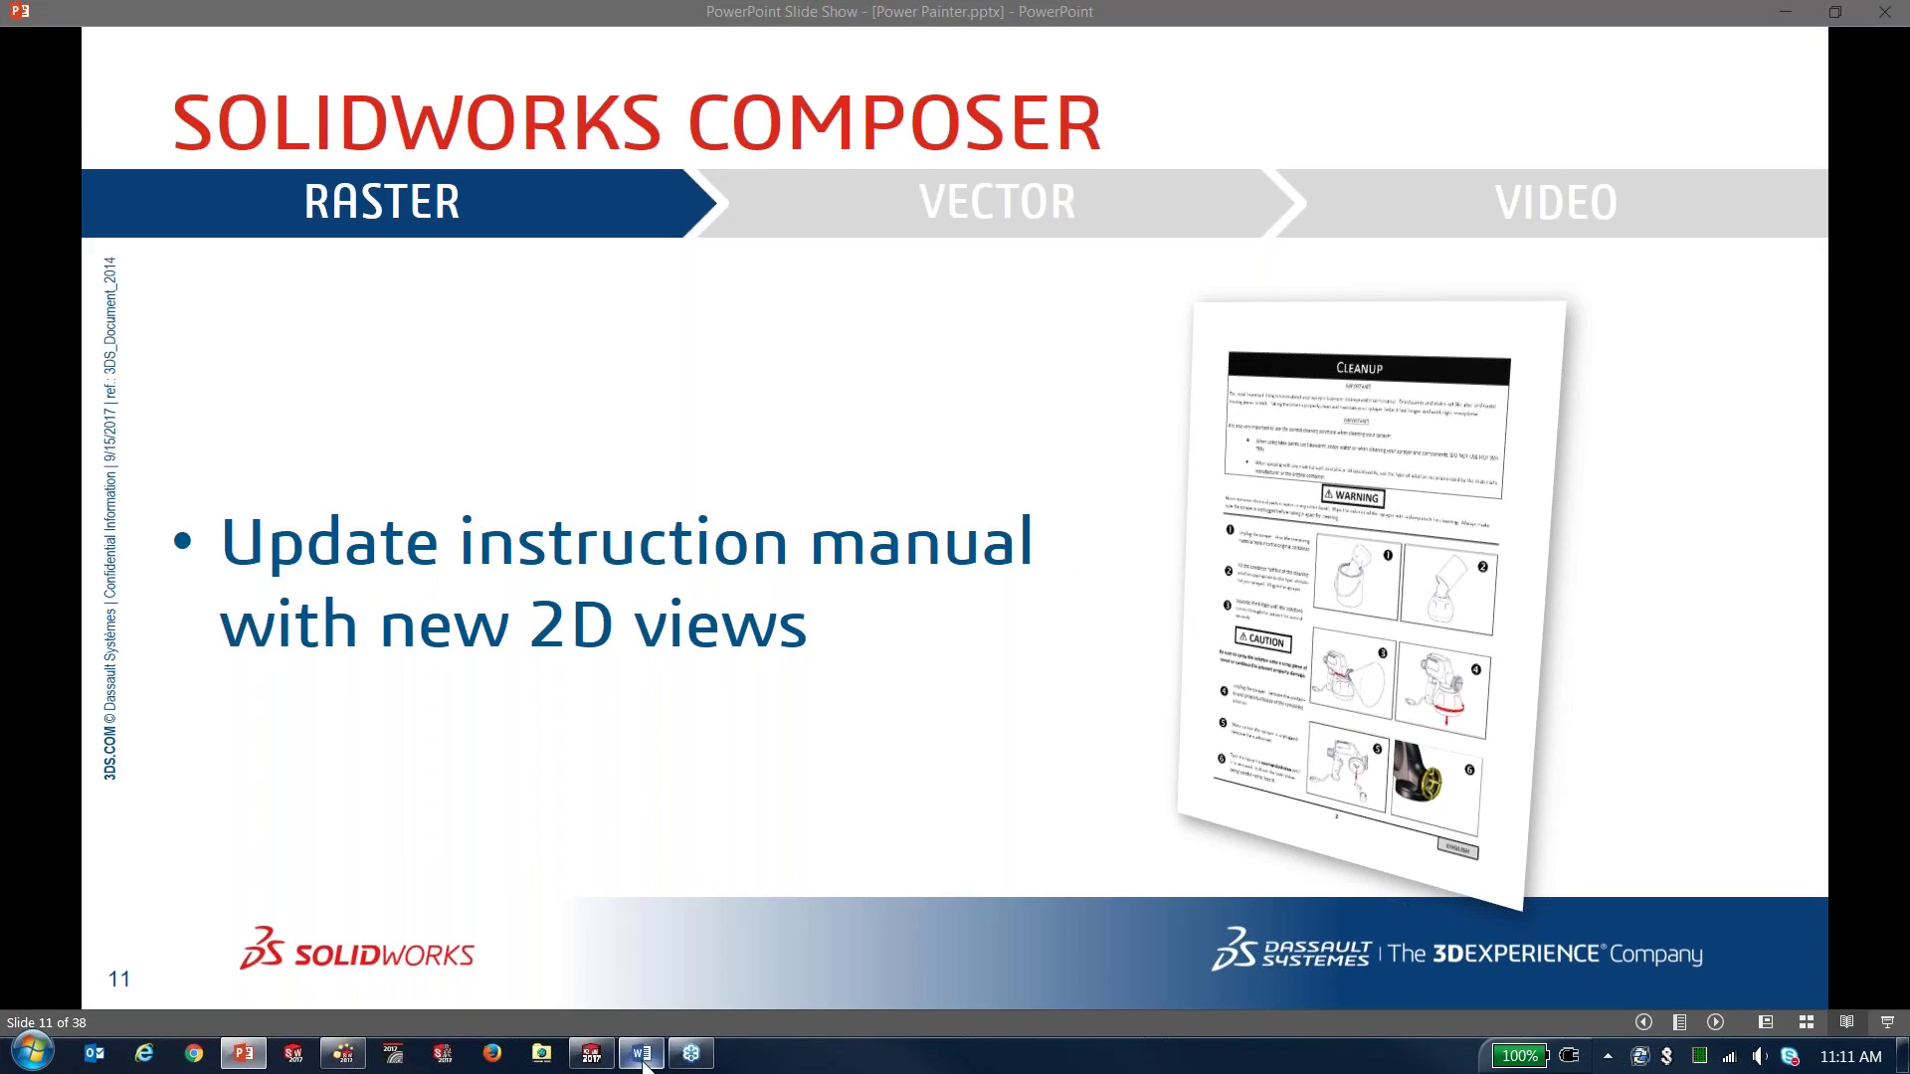
# - Switch to Word and review the cover image and the numbered step illustrations in the Power Painter cleanup manual
pyautogui.click(642, 1055)
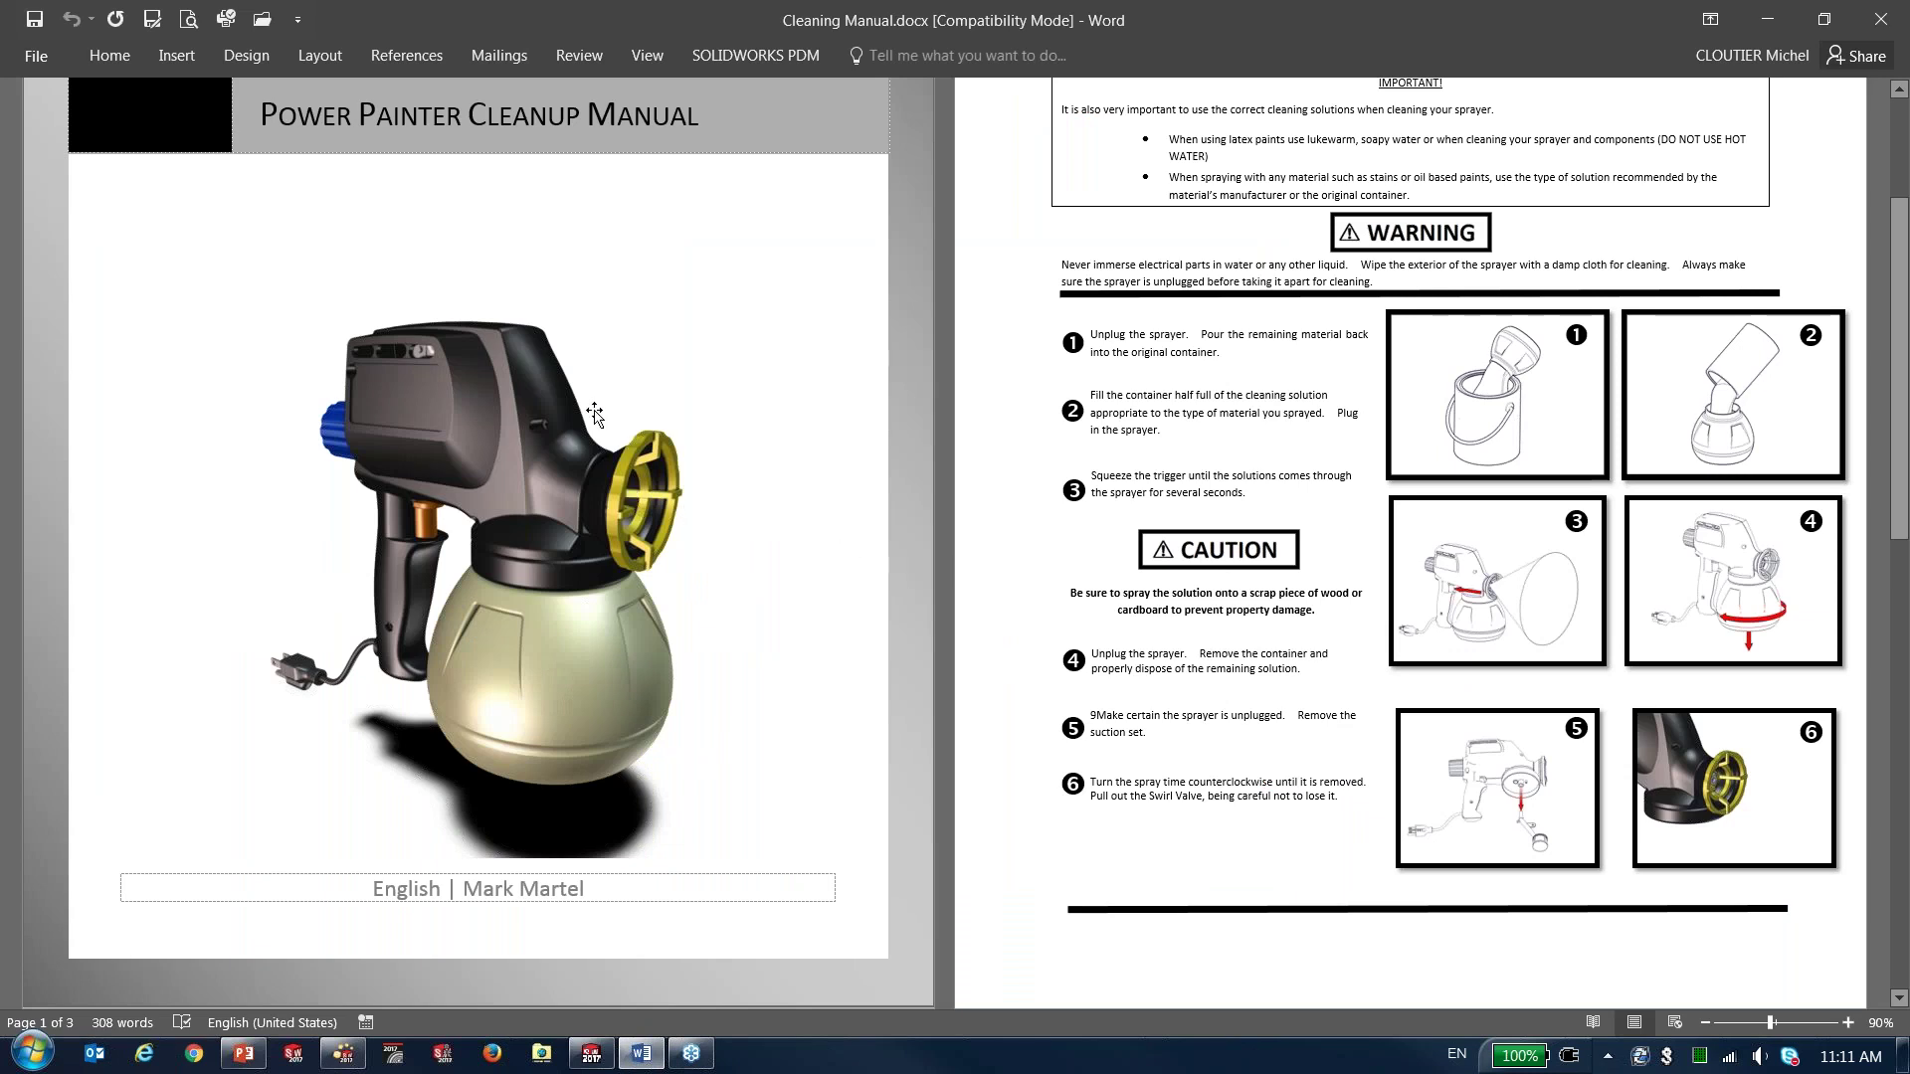
pyautogui.scroll(-1, 1025, 435)
pyautogui.scroll(1, 1026, 435)
pyautogui.keyDown('ctrl'); pyautogui.scroll(-1, 1026, 434); pyautogui.keyUp('ctrl')
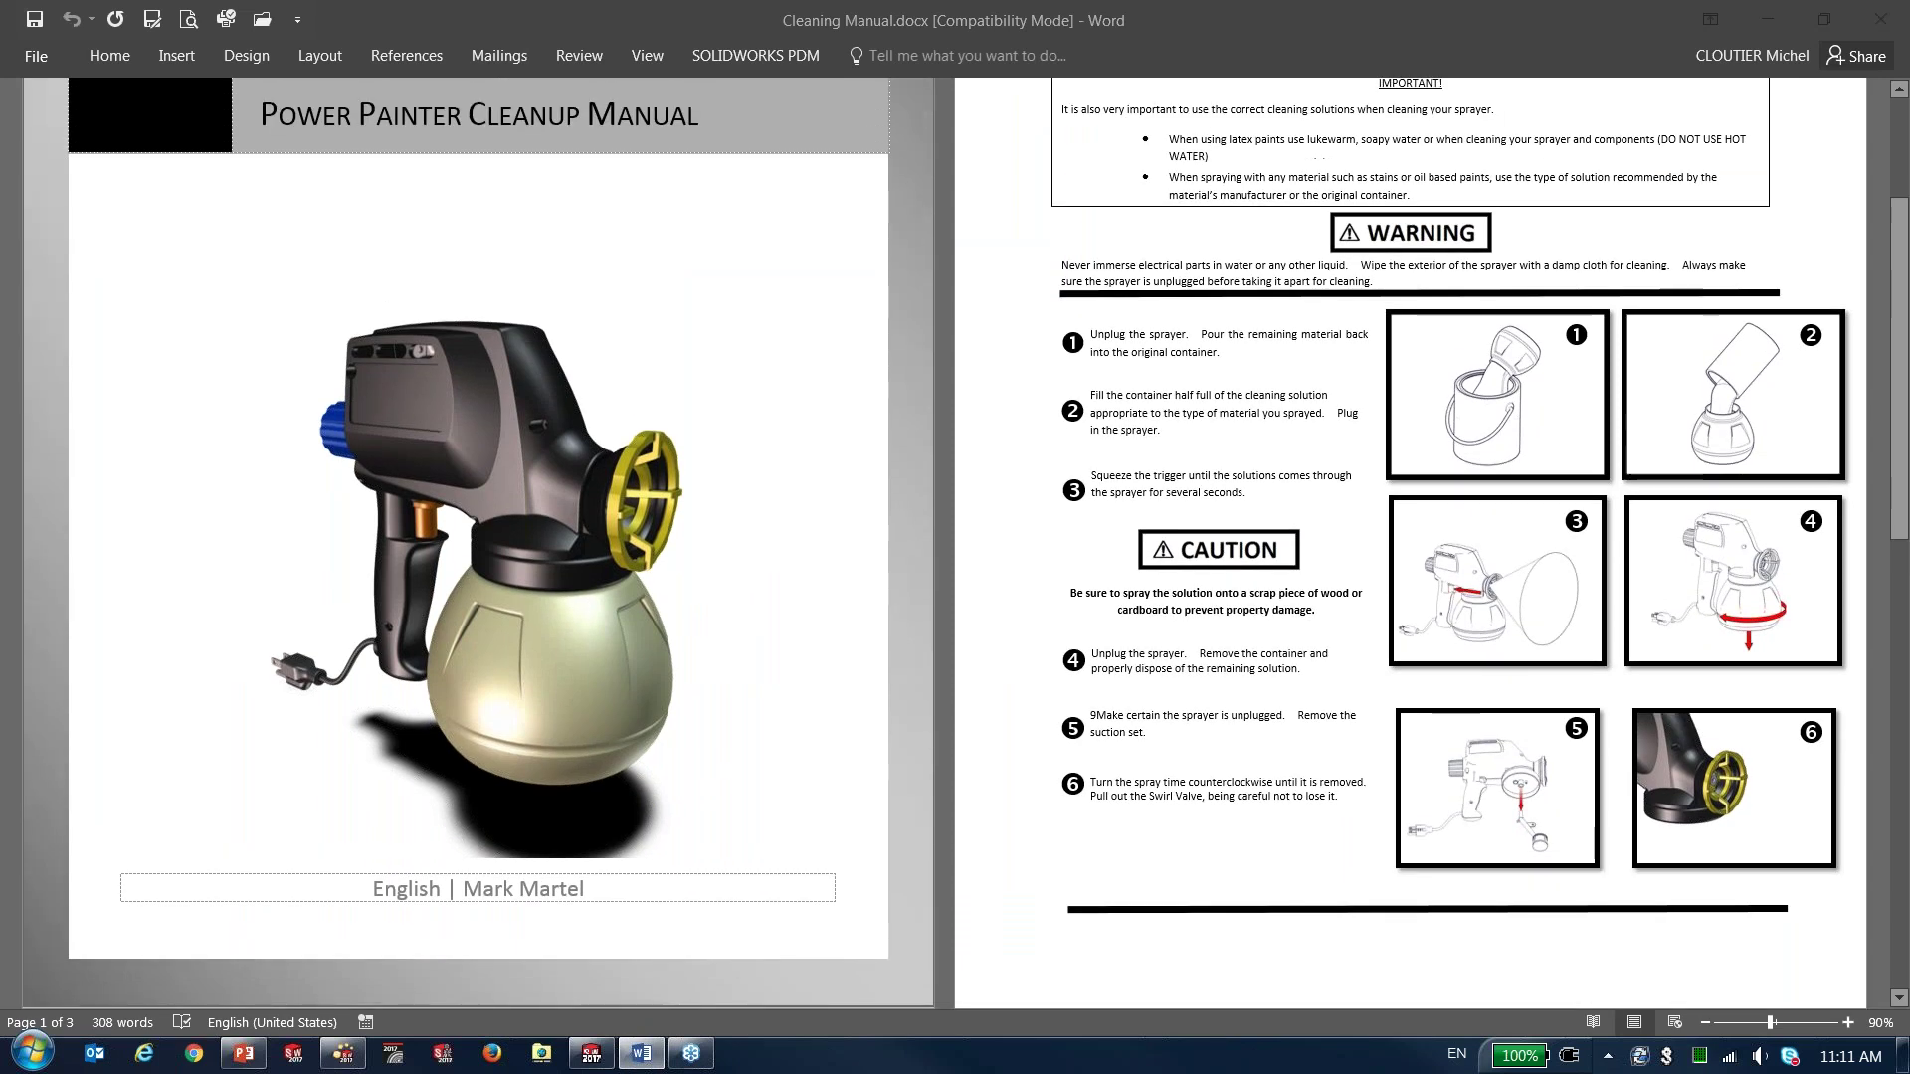
pyautogui.keyDown('ctrl'); pyautogui.scroll(-1, 1657, 591); pyautogui.keyUp('ctrl')
pyautogui.keyDown('ctrl'); pyautogui.scroll(5, 1626, 591); pyautogui.keyUp('ctrl')
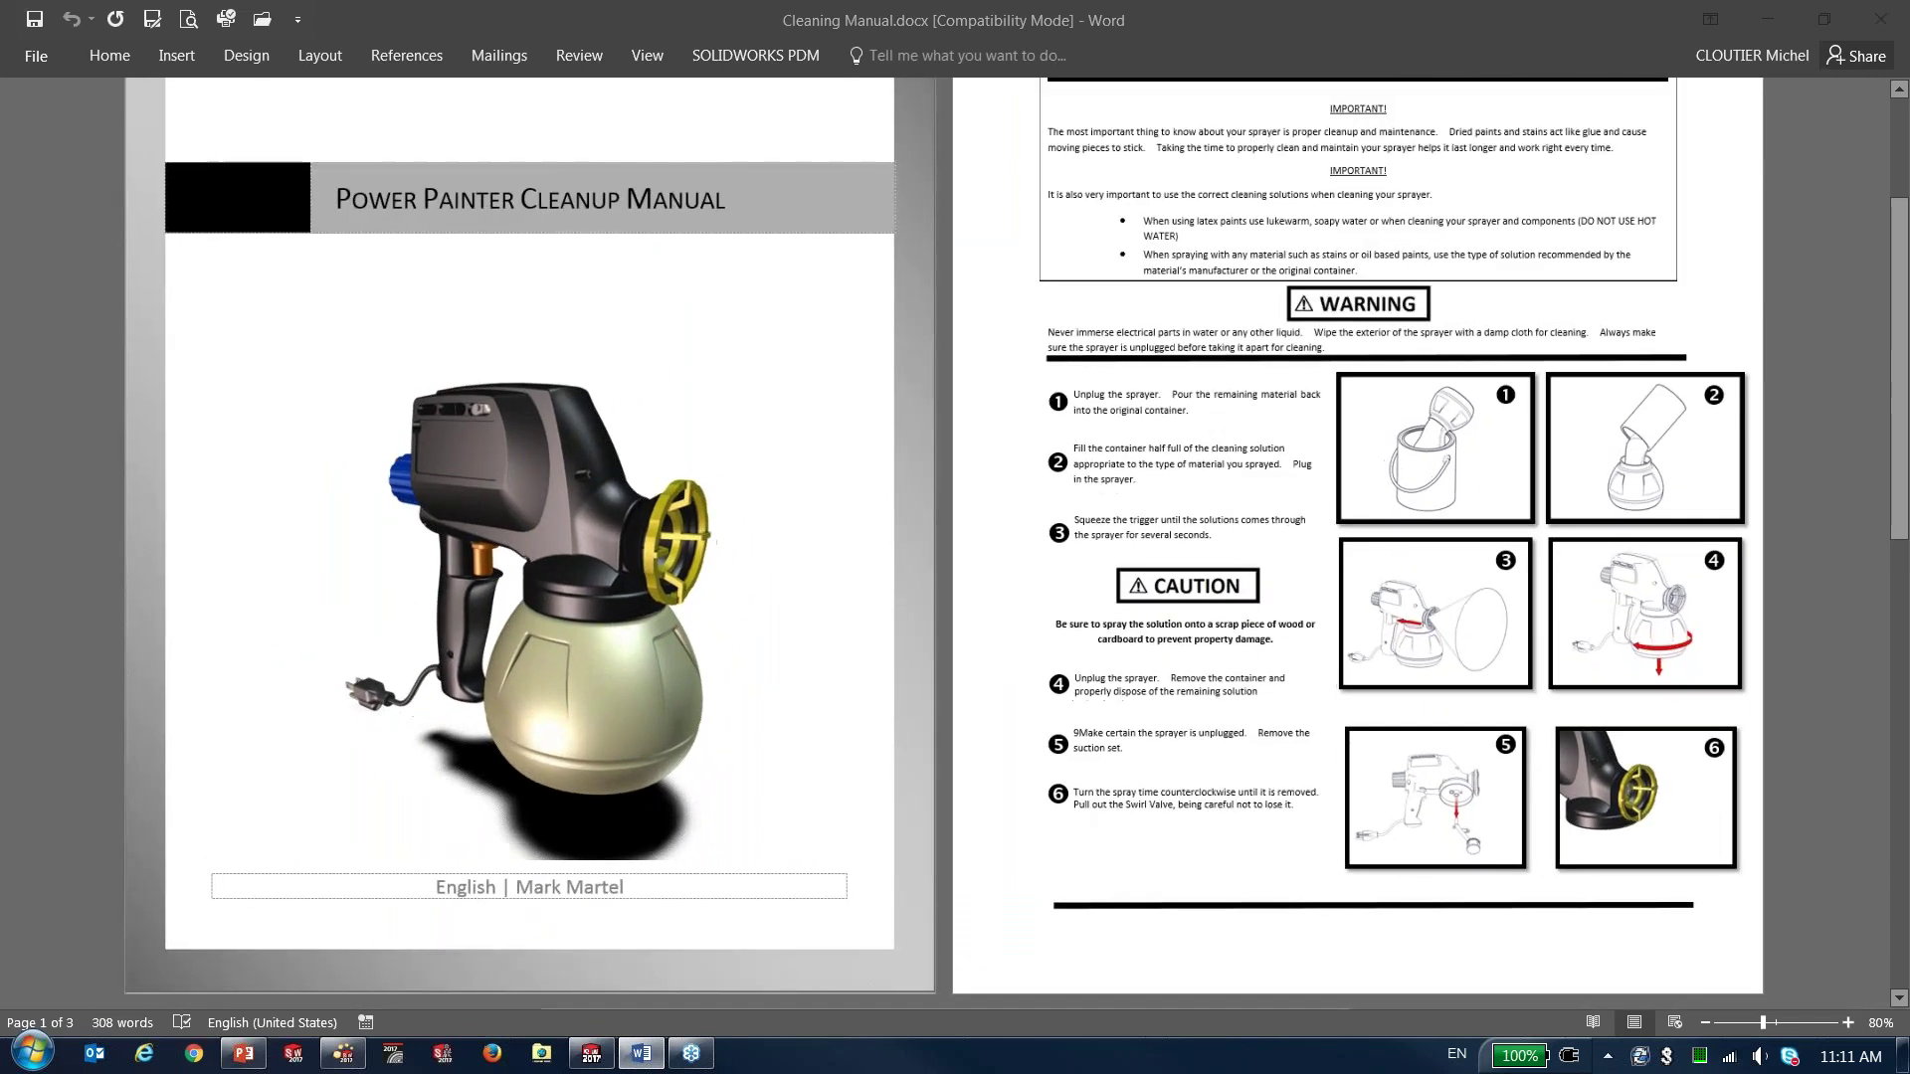
pyautogui.keyDown('ctrl'); pyautogui.scroll(2, 1228, 587); pyautogui.keyUp('ctrl')
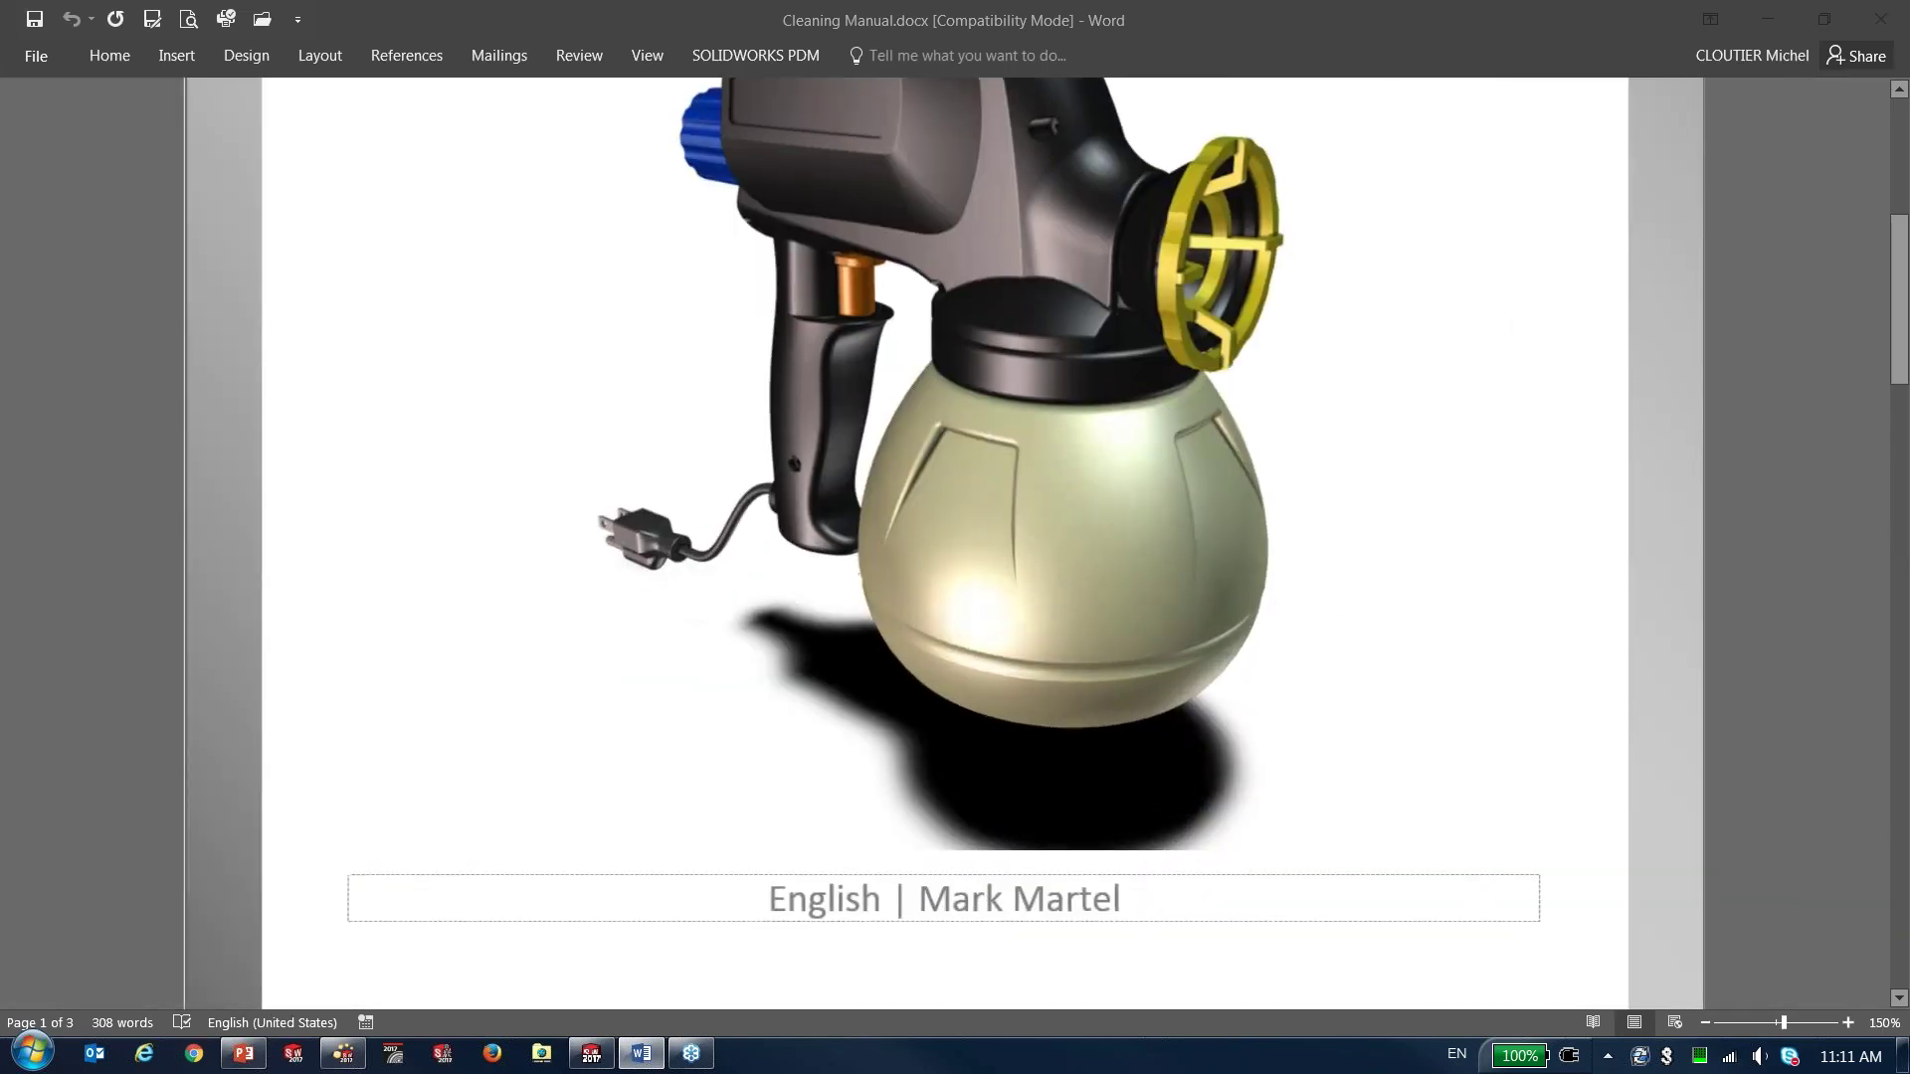
pyautogui.scroll(-5, 1194, 579)
pyautogui.keyDown('ctrl'); pyautogui.scroll(1, 1189, 576); pyautogui.keyUp('ctrl')
pyautogui.scroll(-7, 1189, 576)
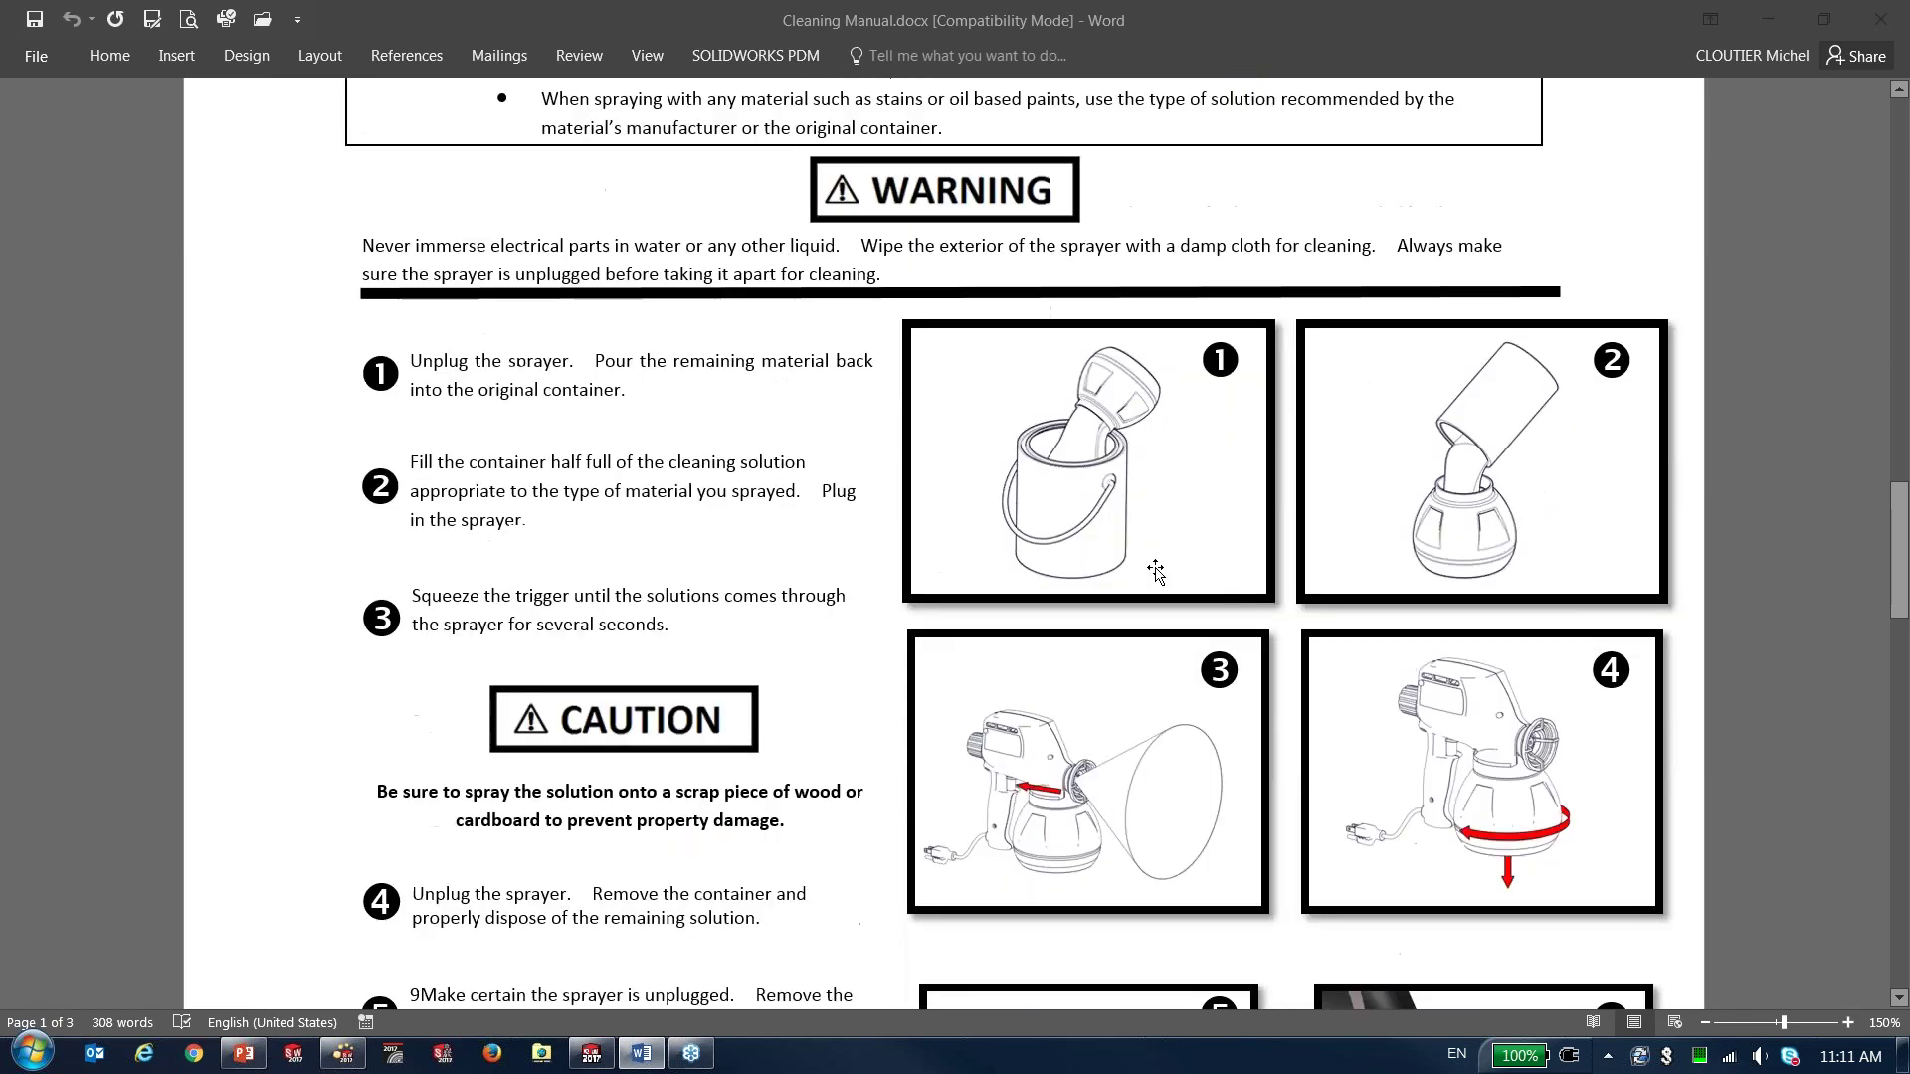
pyautogui.scroll(-3, 1111, 559)
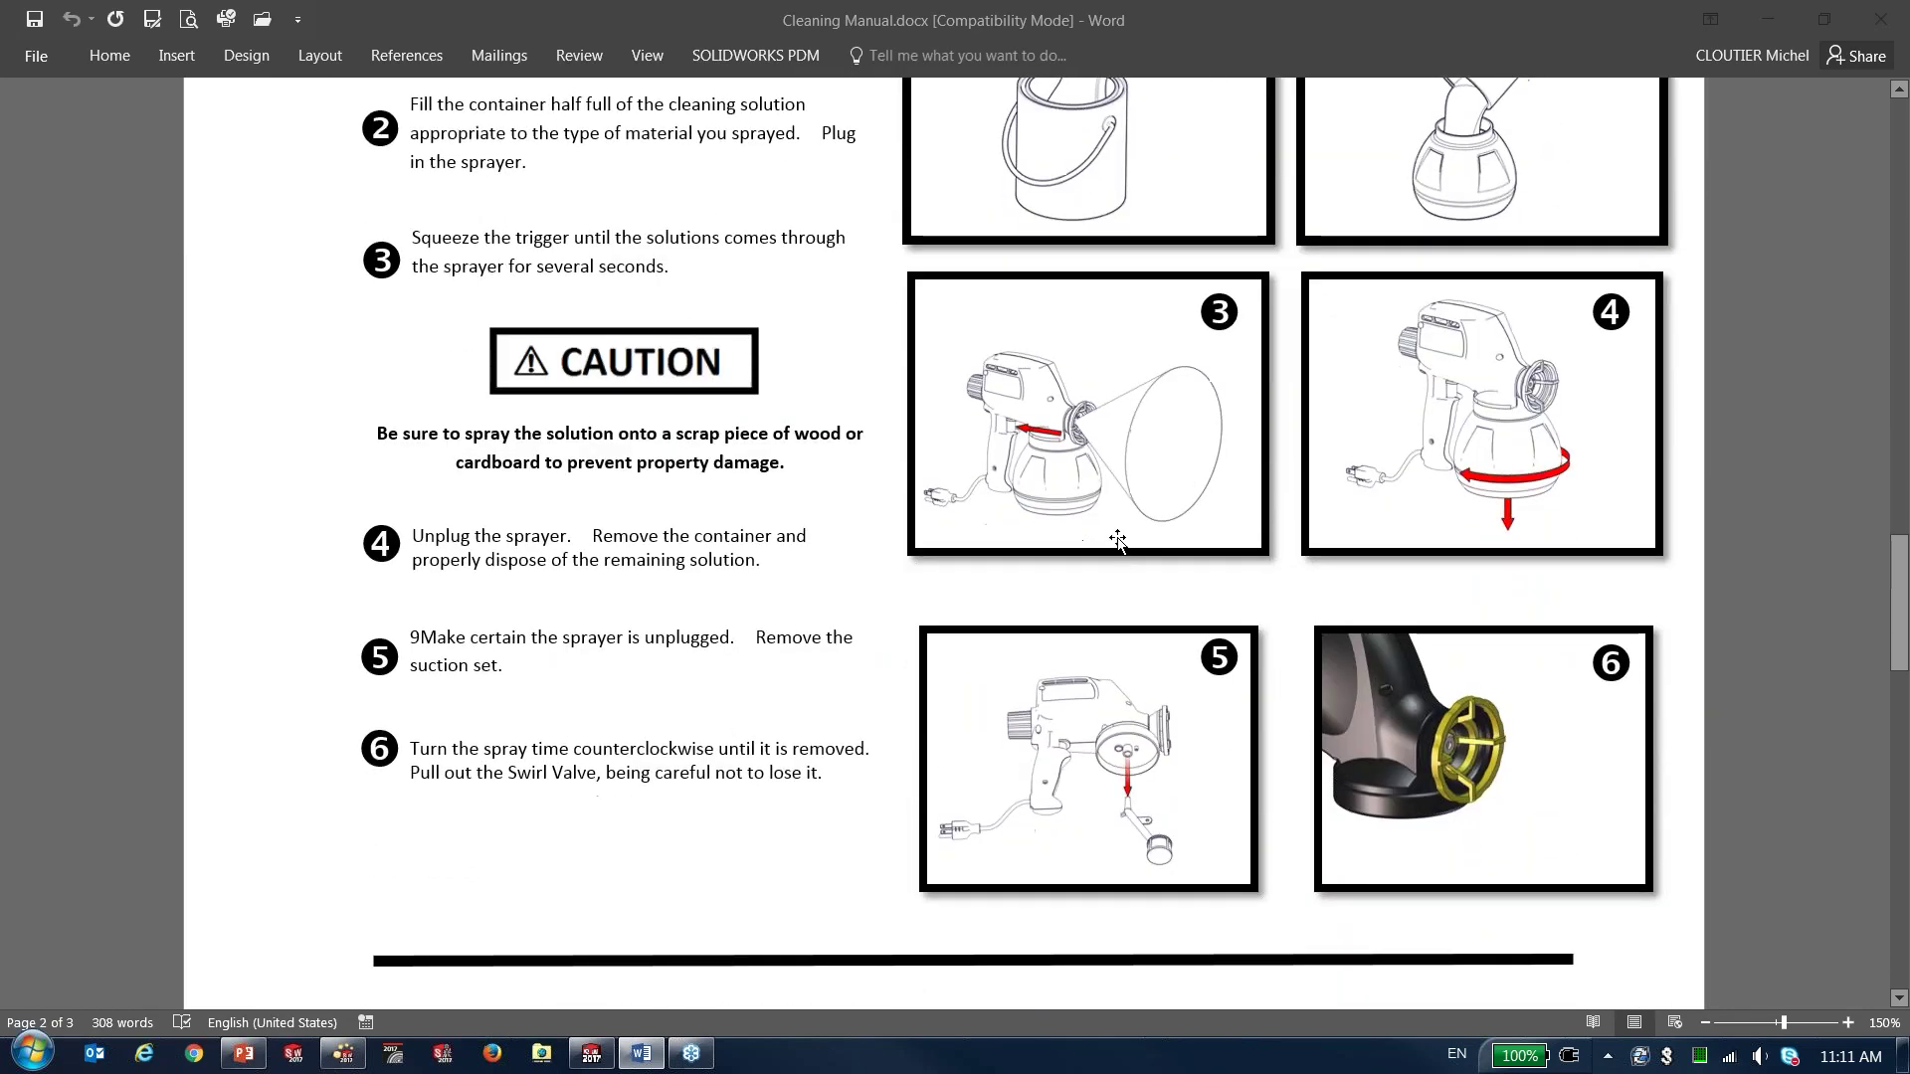
pyautogui.scroll(-1, 1392, 597)
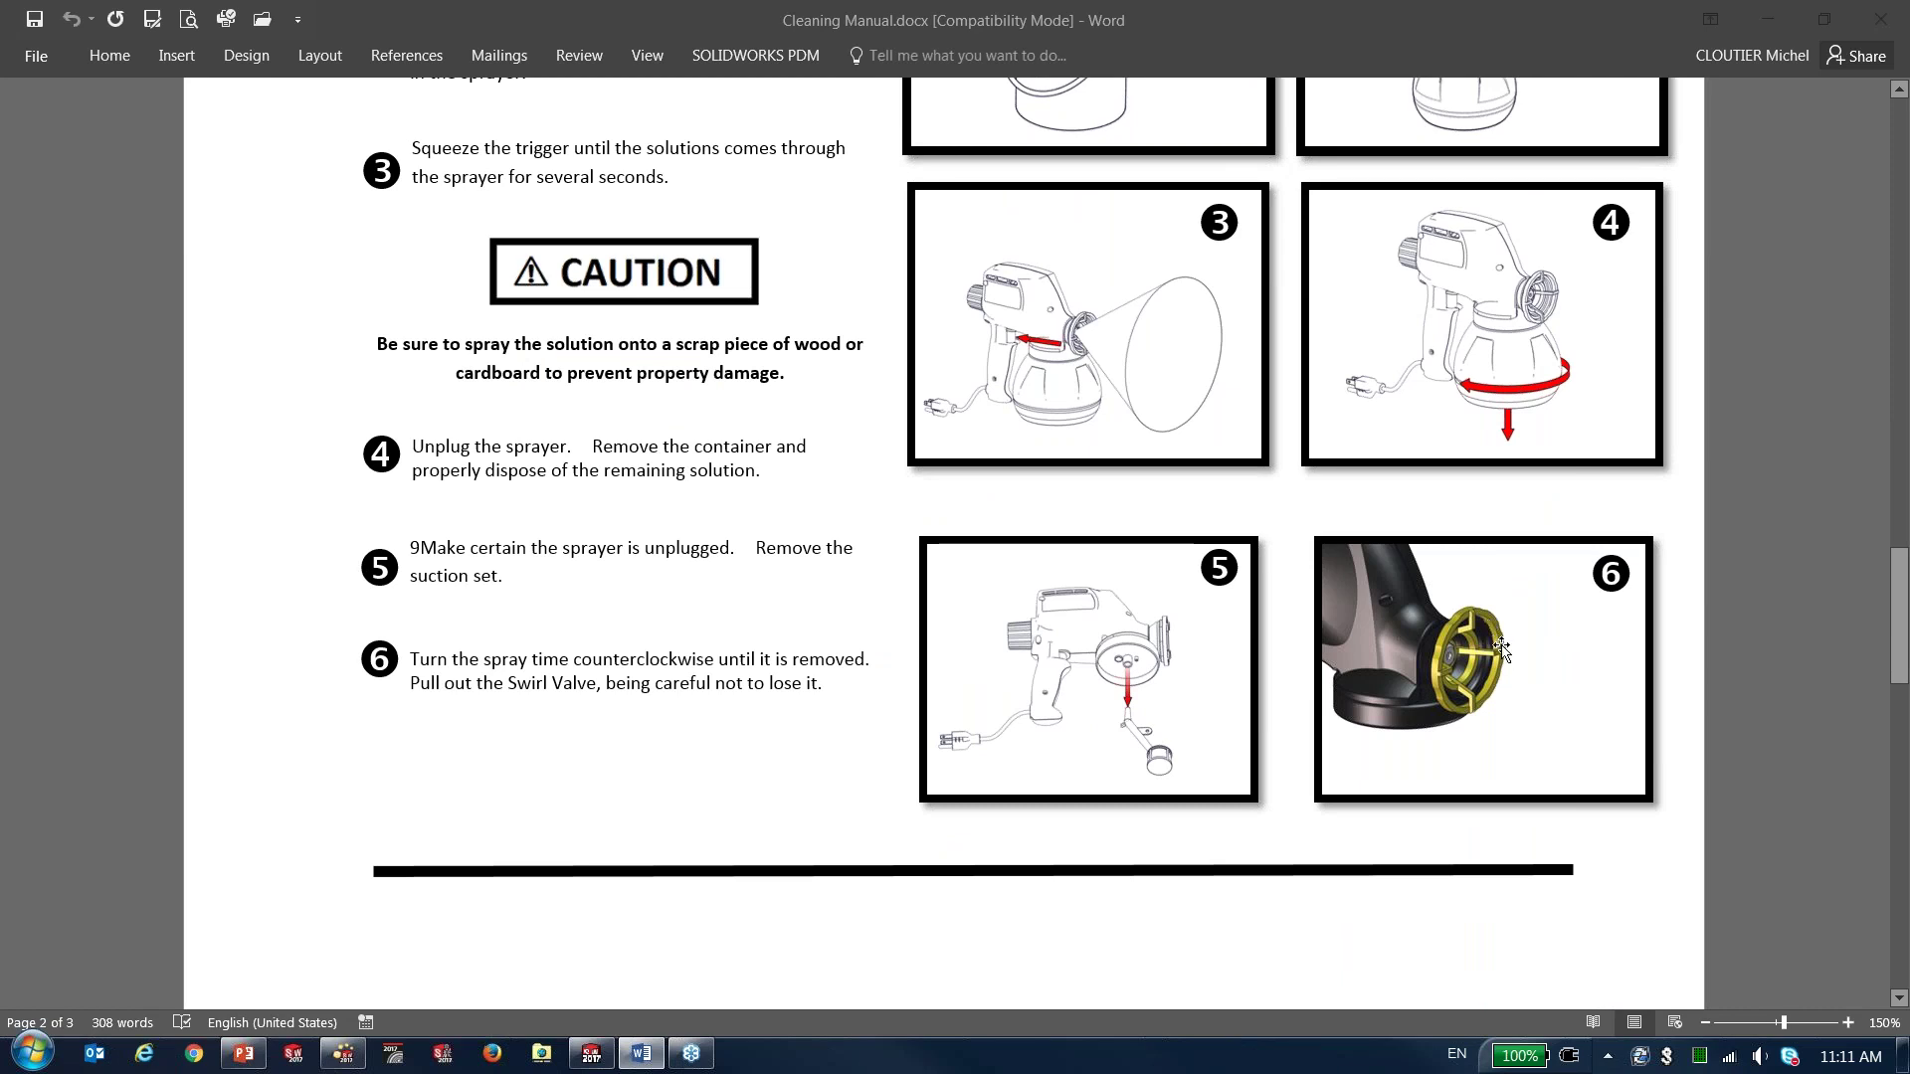
pyautogui.scroll(3, 1470, 622)
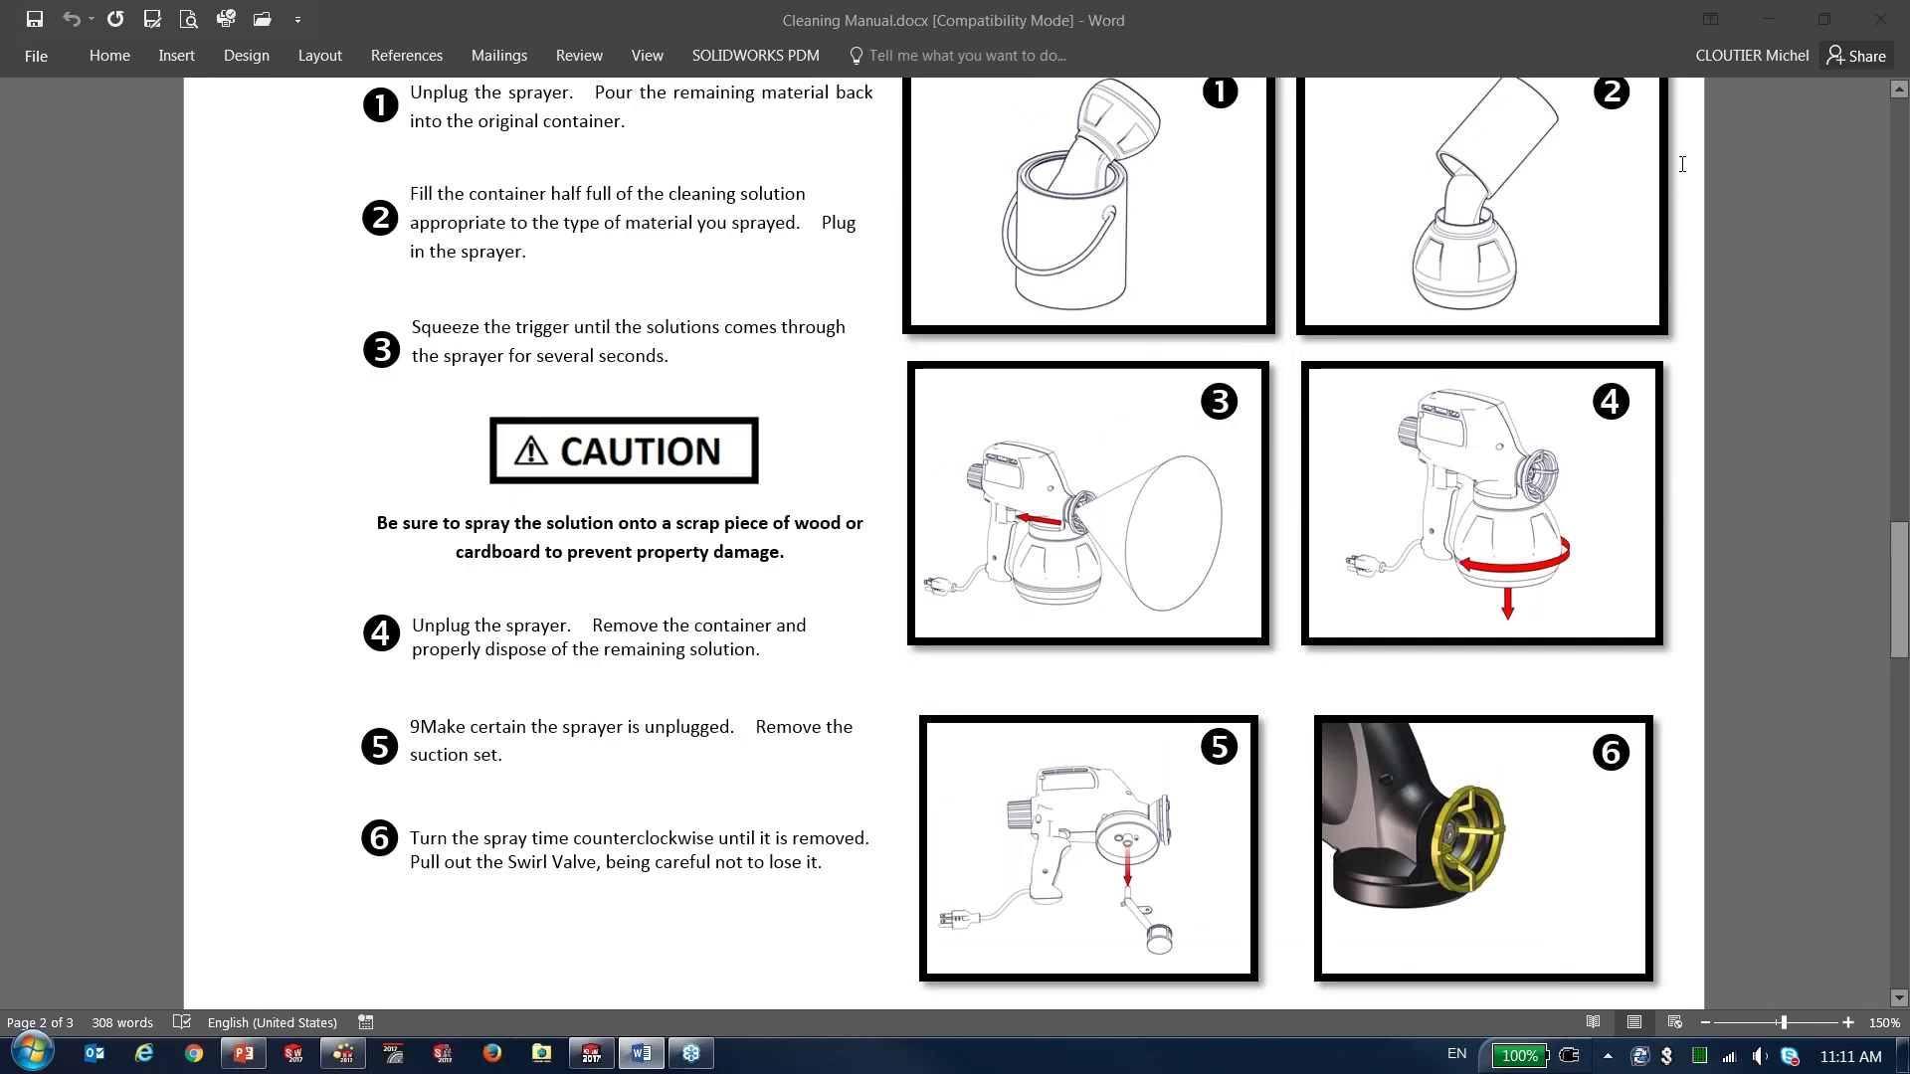
# - Minimize the manual, switch to SOLIDWORKS Composer and rotate the Power Painter model to face its opposite side
pyautogui.click(1764, 12)
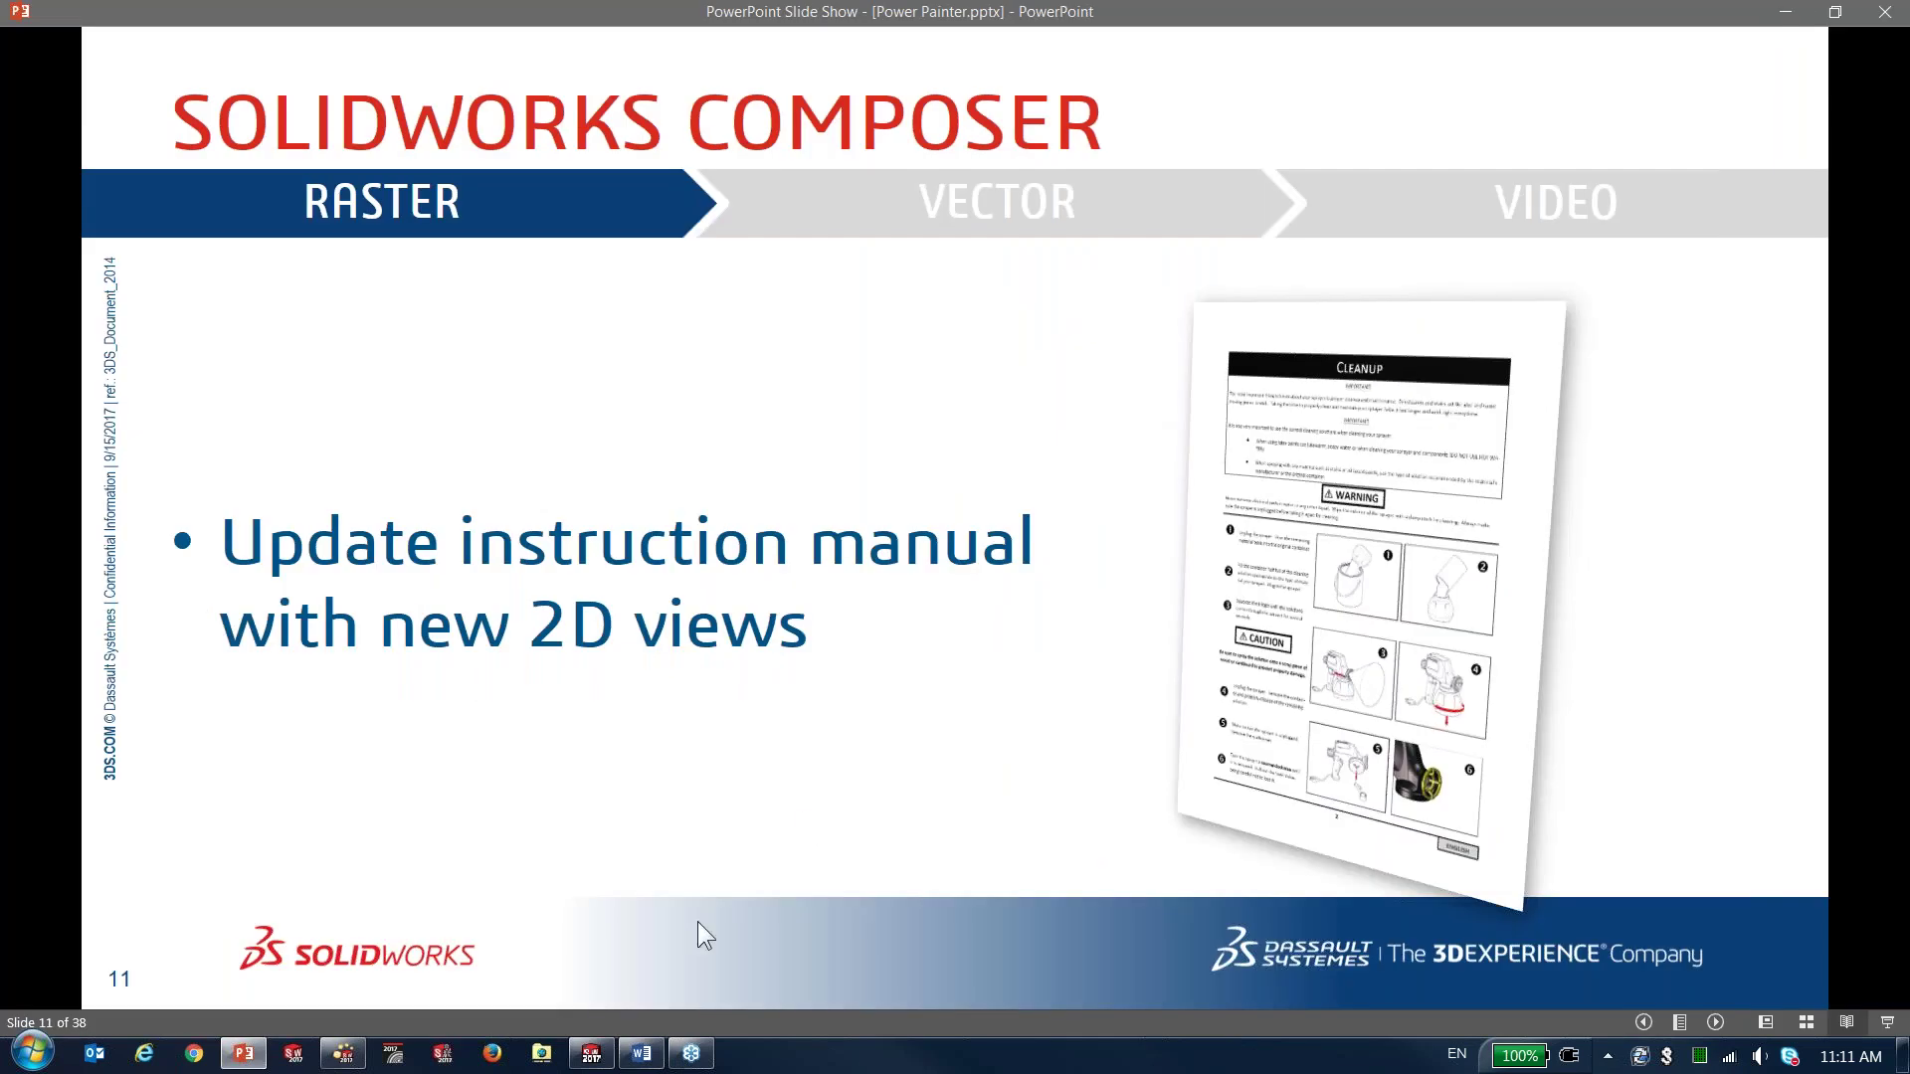
pyautogui.click(341, 1055)
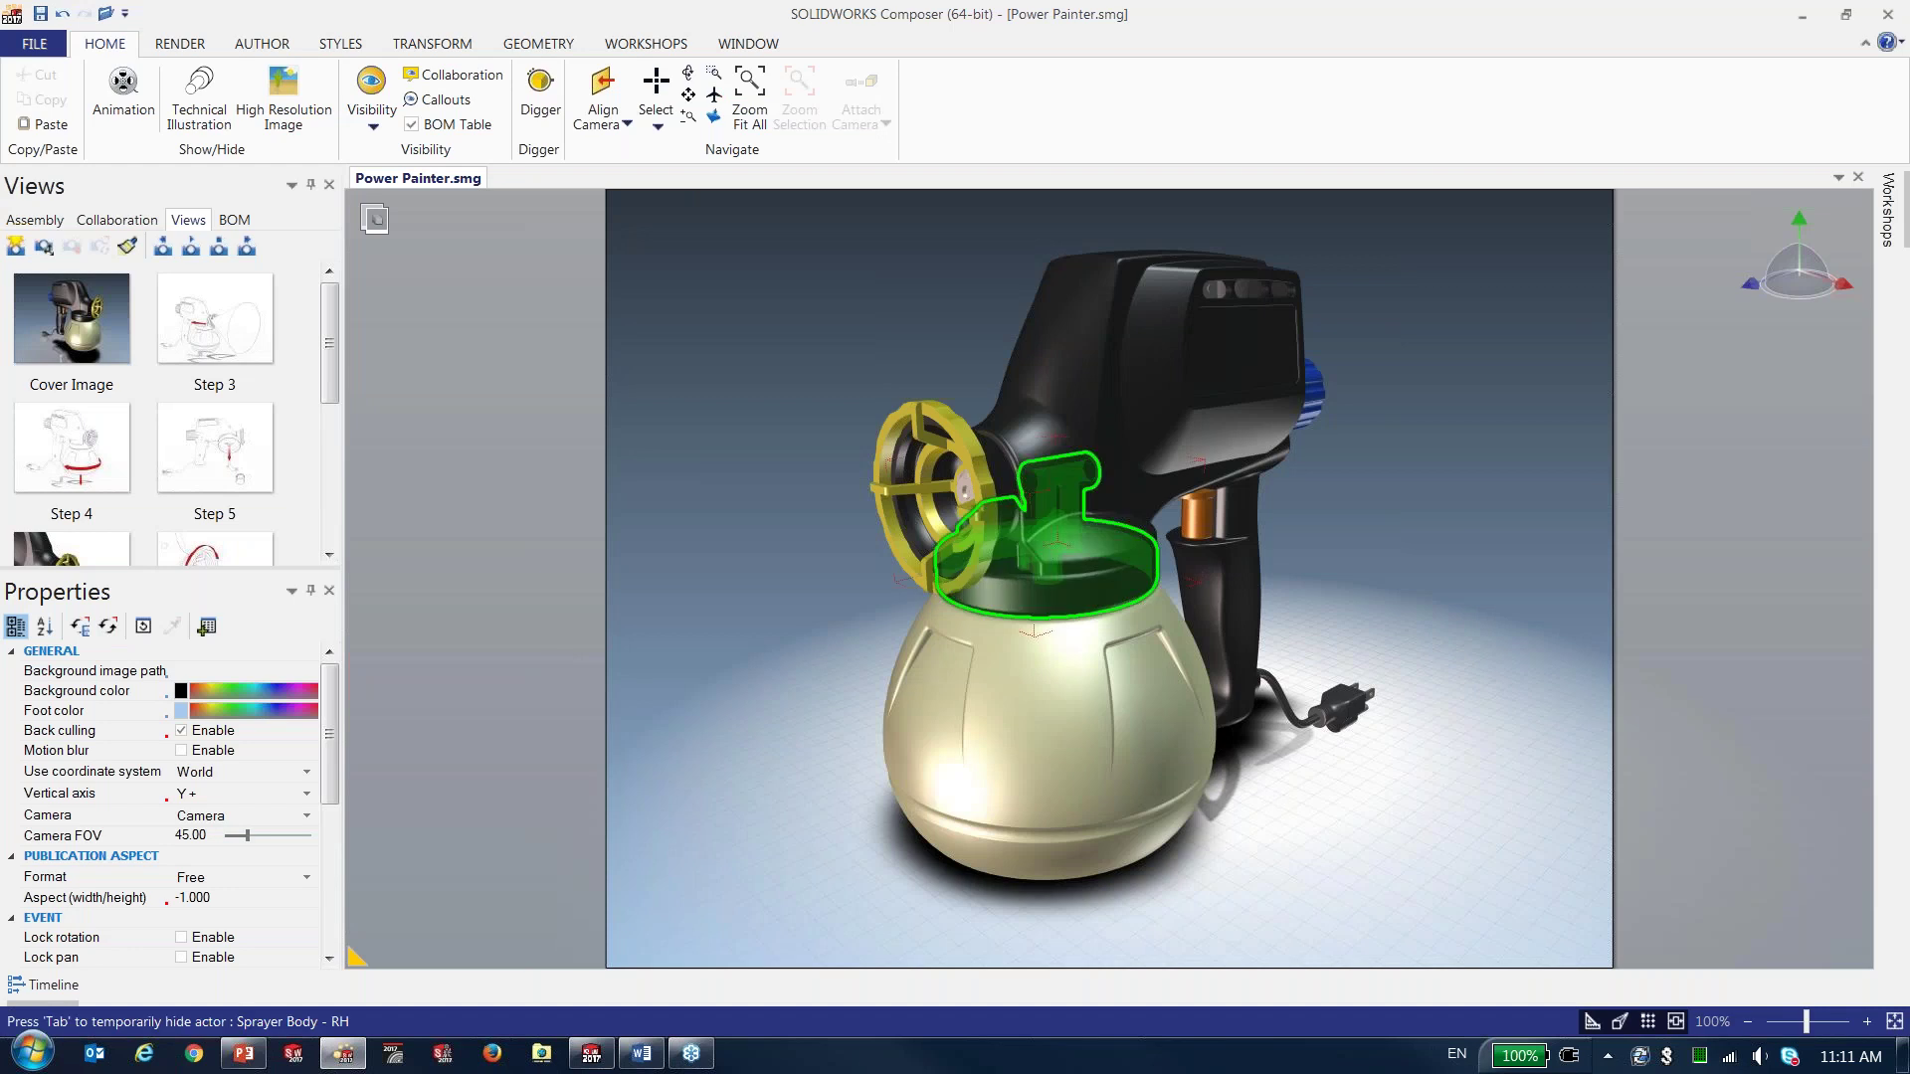
pyautogui.moveTo(1055, 557)
pyautogui.mouseDown()
pyautogui.moveTo(1174, 583)
pyautogui.moveTo(1481, 581)
pyautogui.moveTo(1507, 546)
pyautogui.moveTo(1462, 598)
pyautogui.mouseUp()
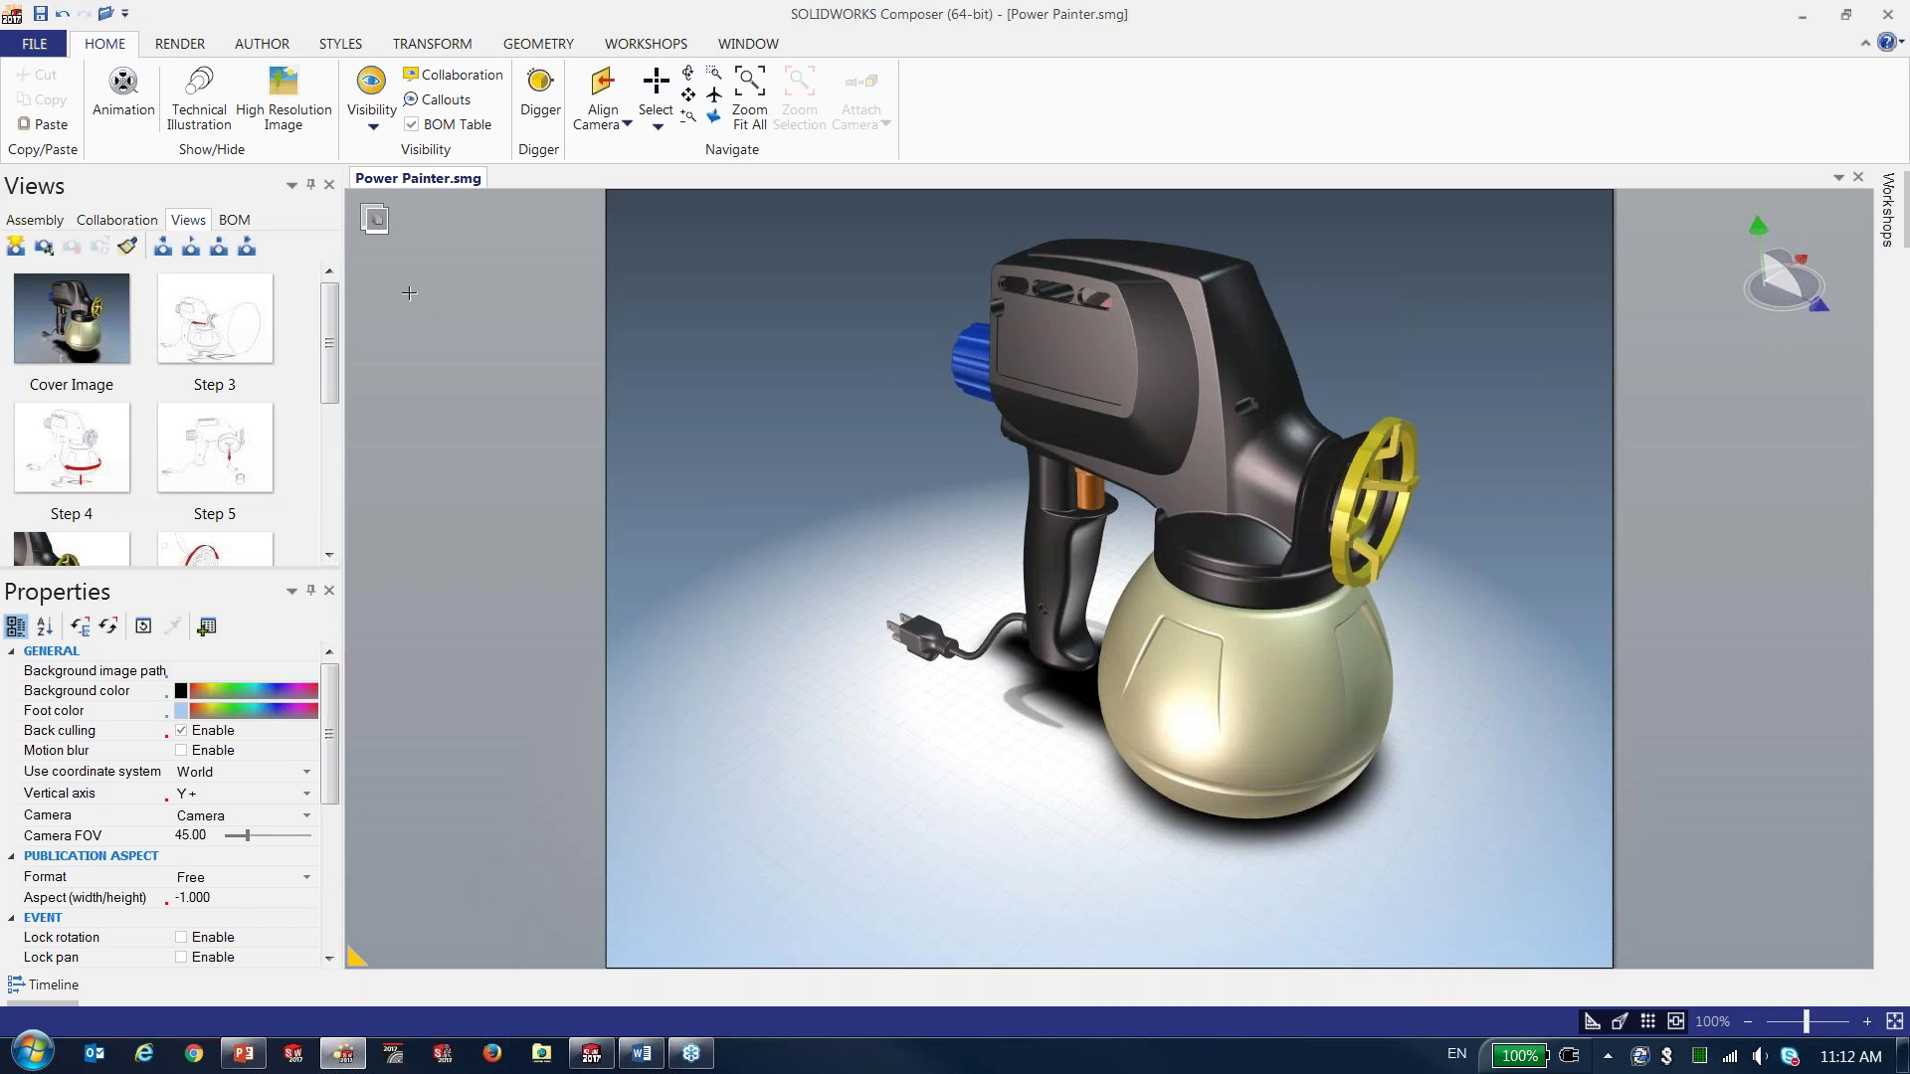
# - Review the file types that can be opened, including SOLIDWORKS Part and Assembly, without opening a file
pyautogui.click(104, 12)
pyautogui.click(767, 623)
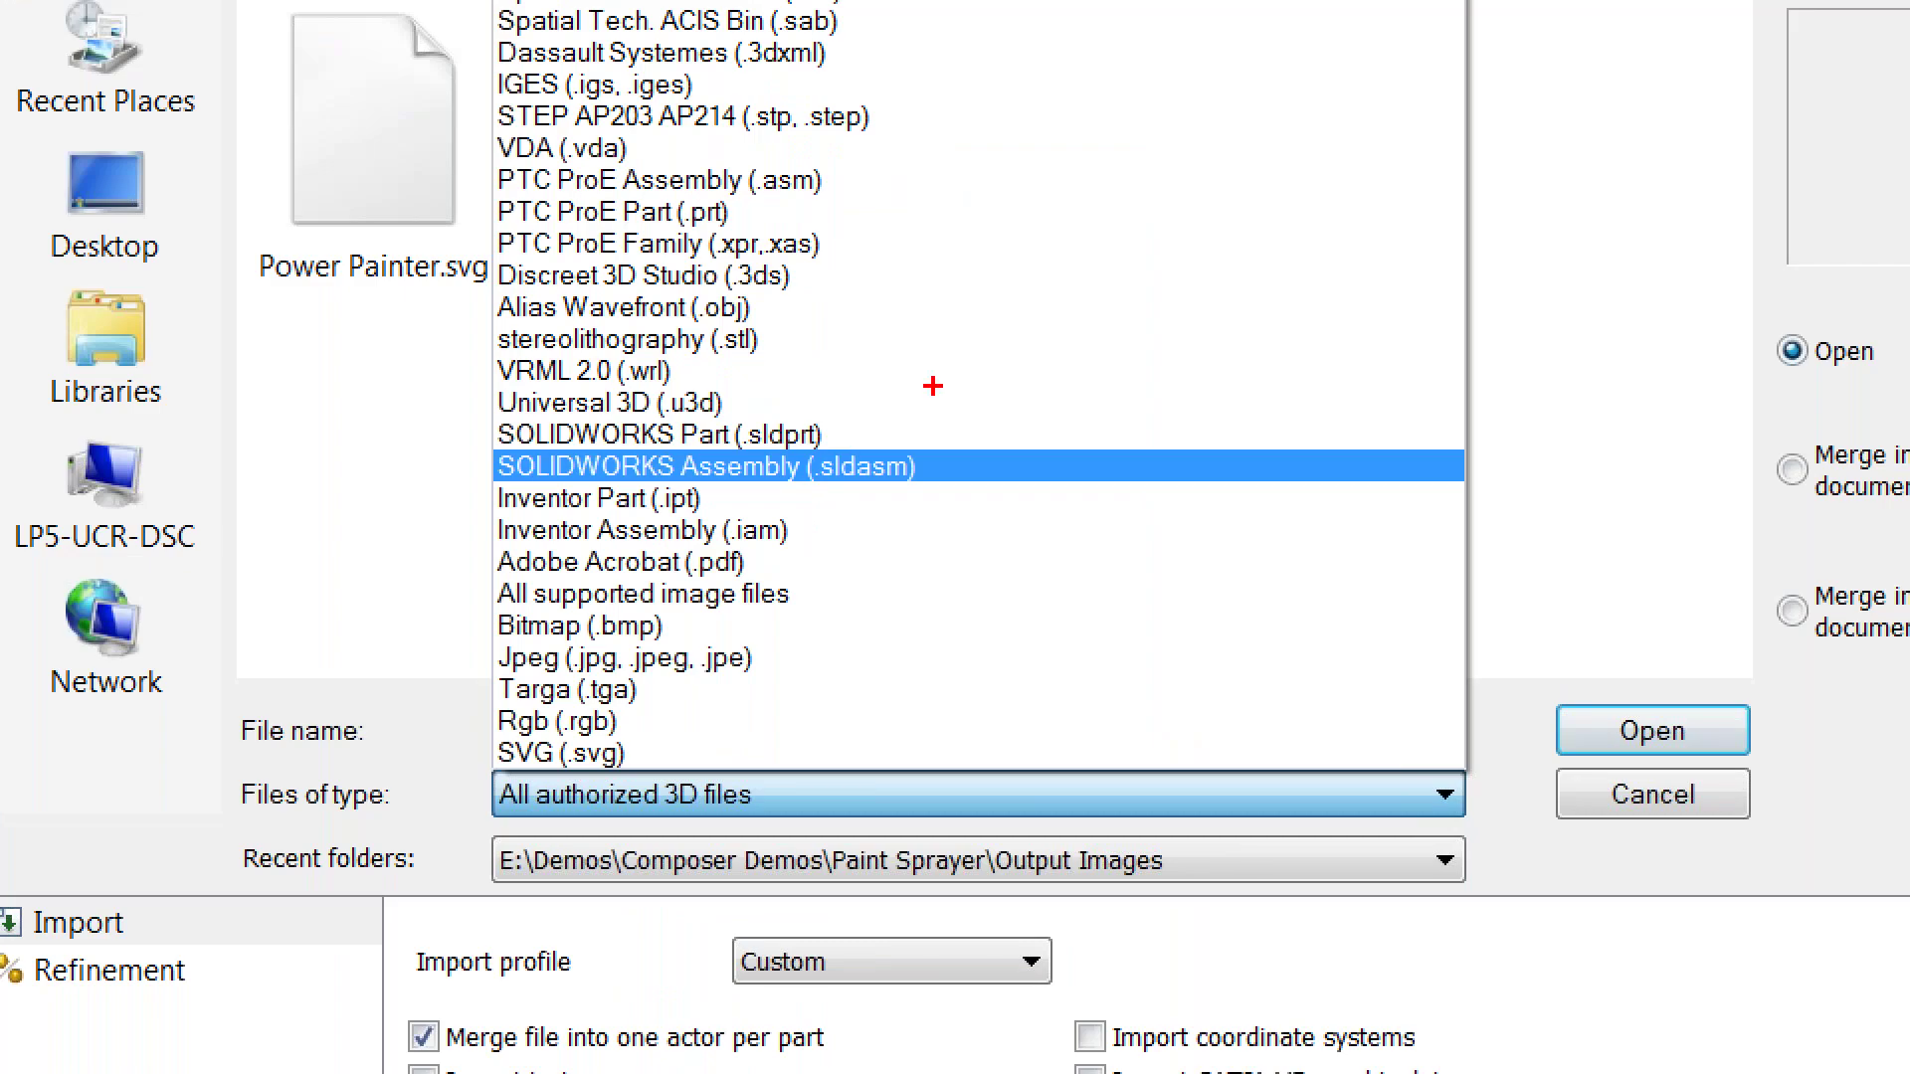
pyautogui.moveTo(932, 386)
pyautogui.mouseDown()
pyautogui.moveTo(770, 337)
pyautogui.moveTo(499, 367)
pyautogui.moveTo(372, 466)
pyautogui.moveTo(530, 548)
pyautogui.moveTo(1005, 374)
pyautogui.moveTo(674, 319)
pyautogui.mouseUp()
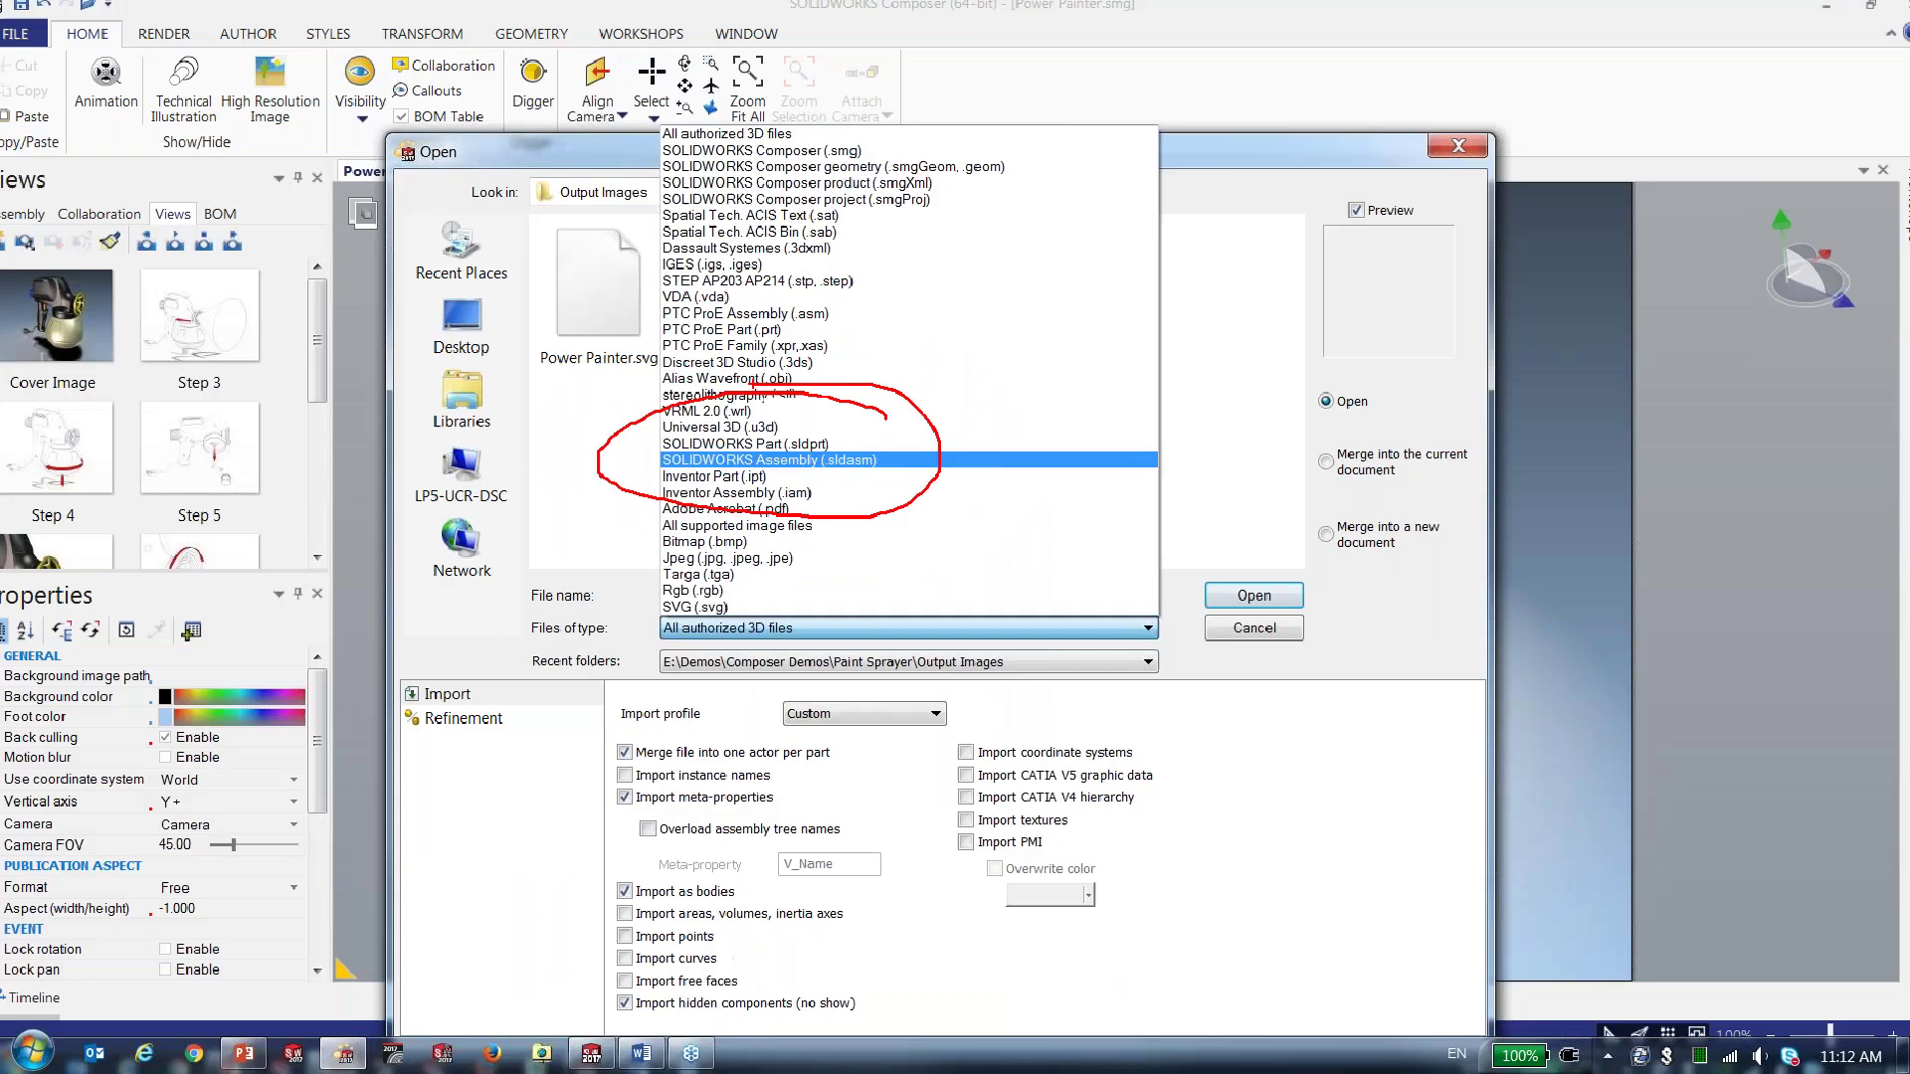
pyautogui.press('Escape')
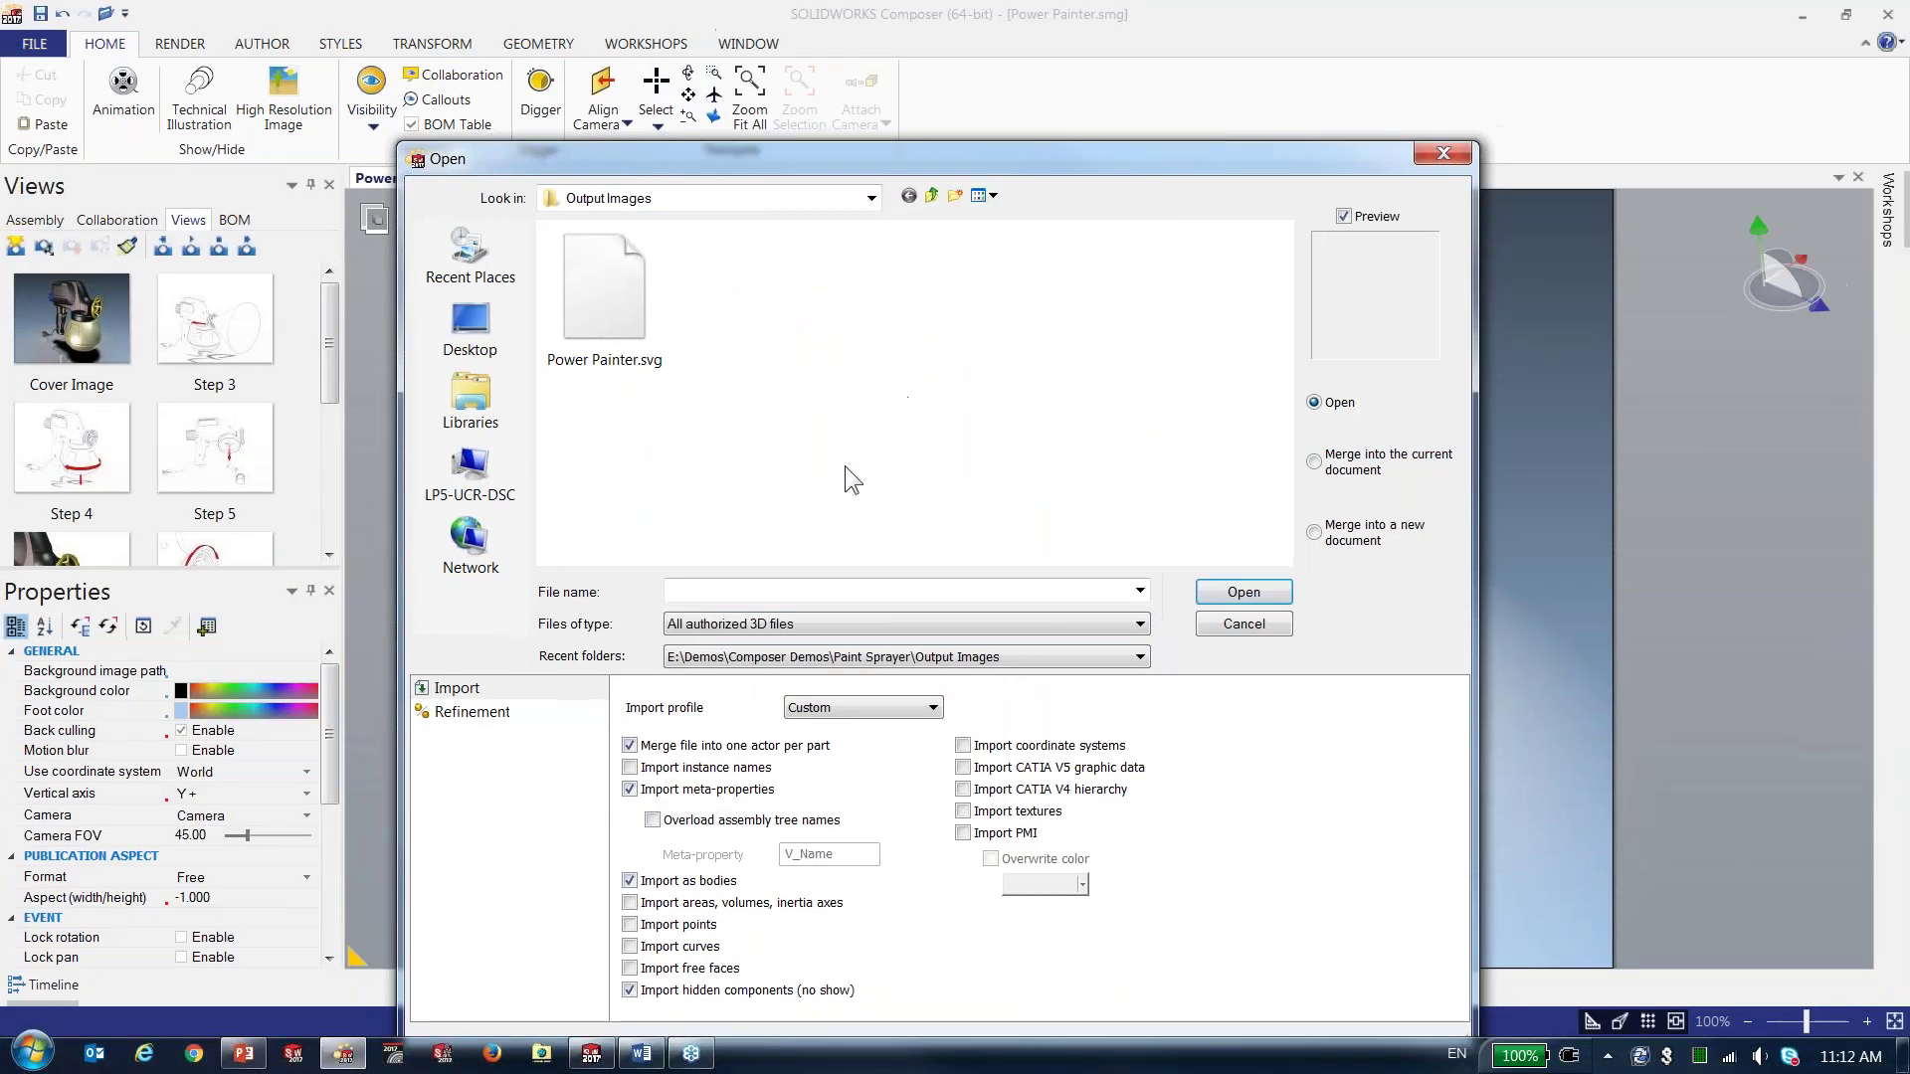
pyautogui.press('Escape')
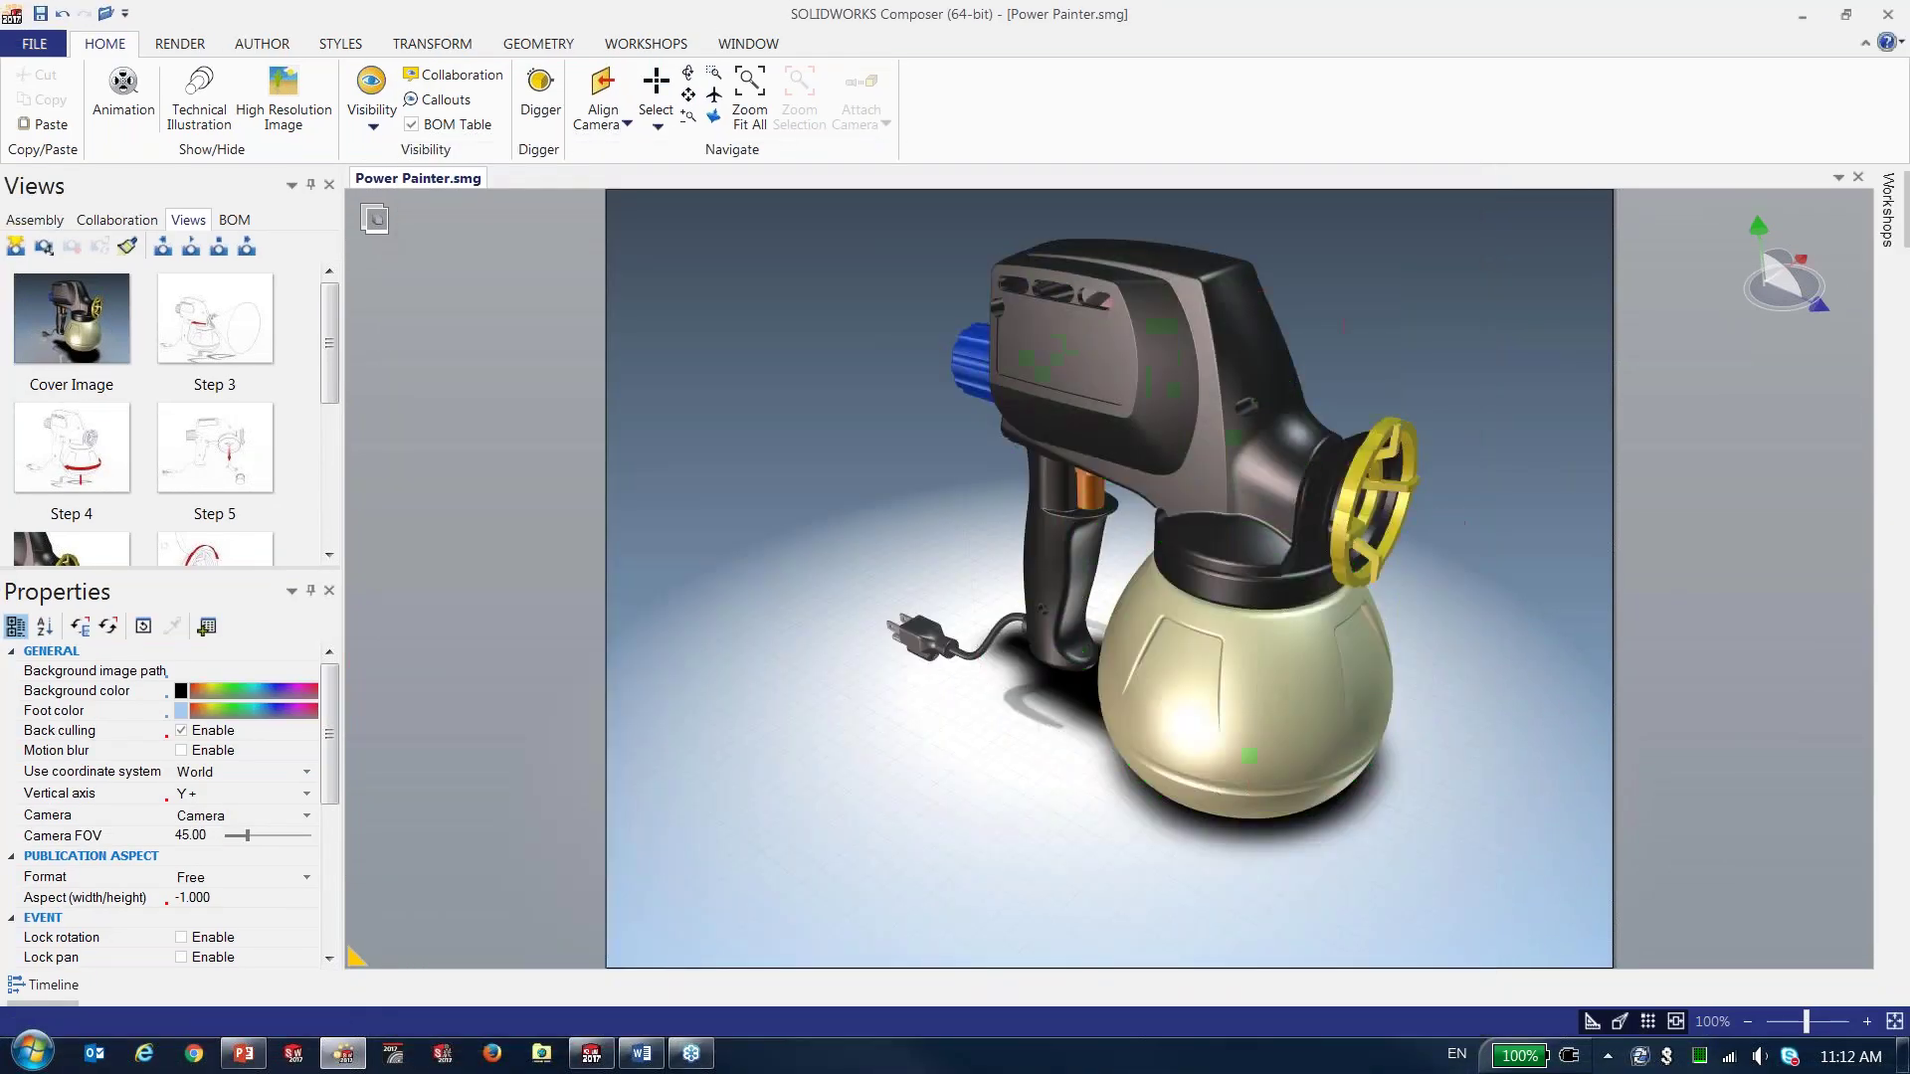
# - Rotate the sprayer slightly and examine the Power Painter assembly structure with its subassemblies and parts
pyautogui.moveTo(1428, 397); pyautogui.dragTo(1374, 440)
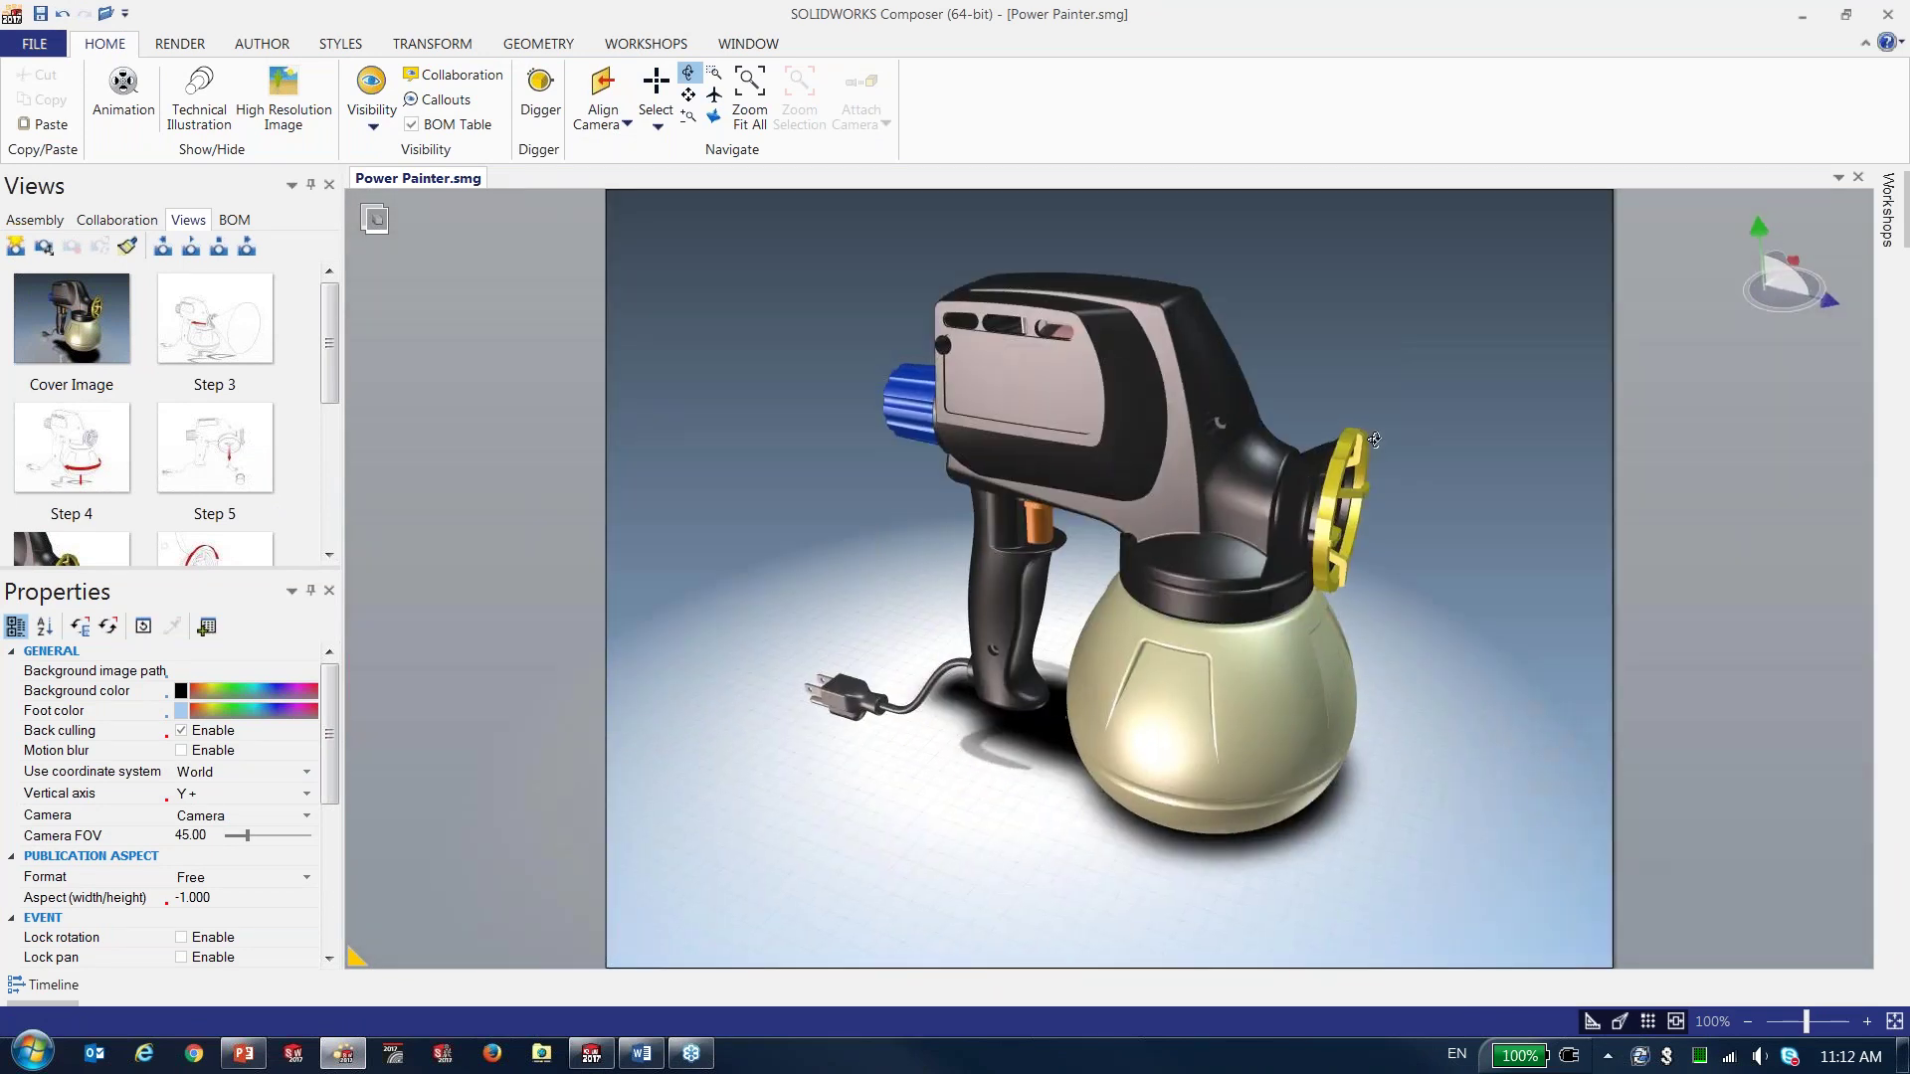
pyautogui.click(24, 220)
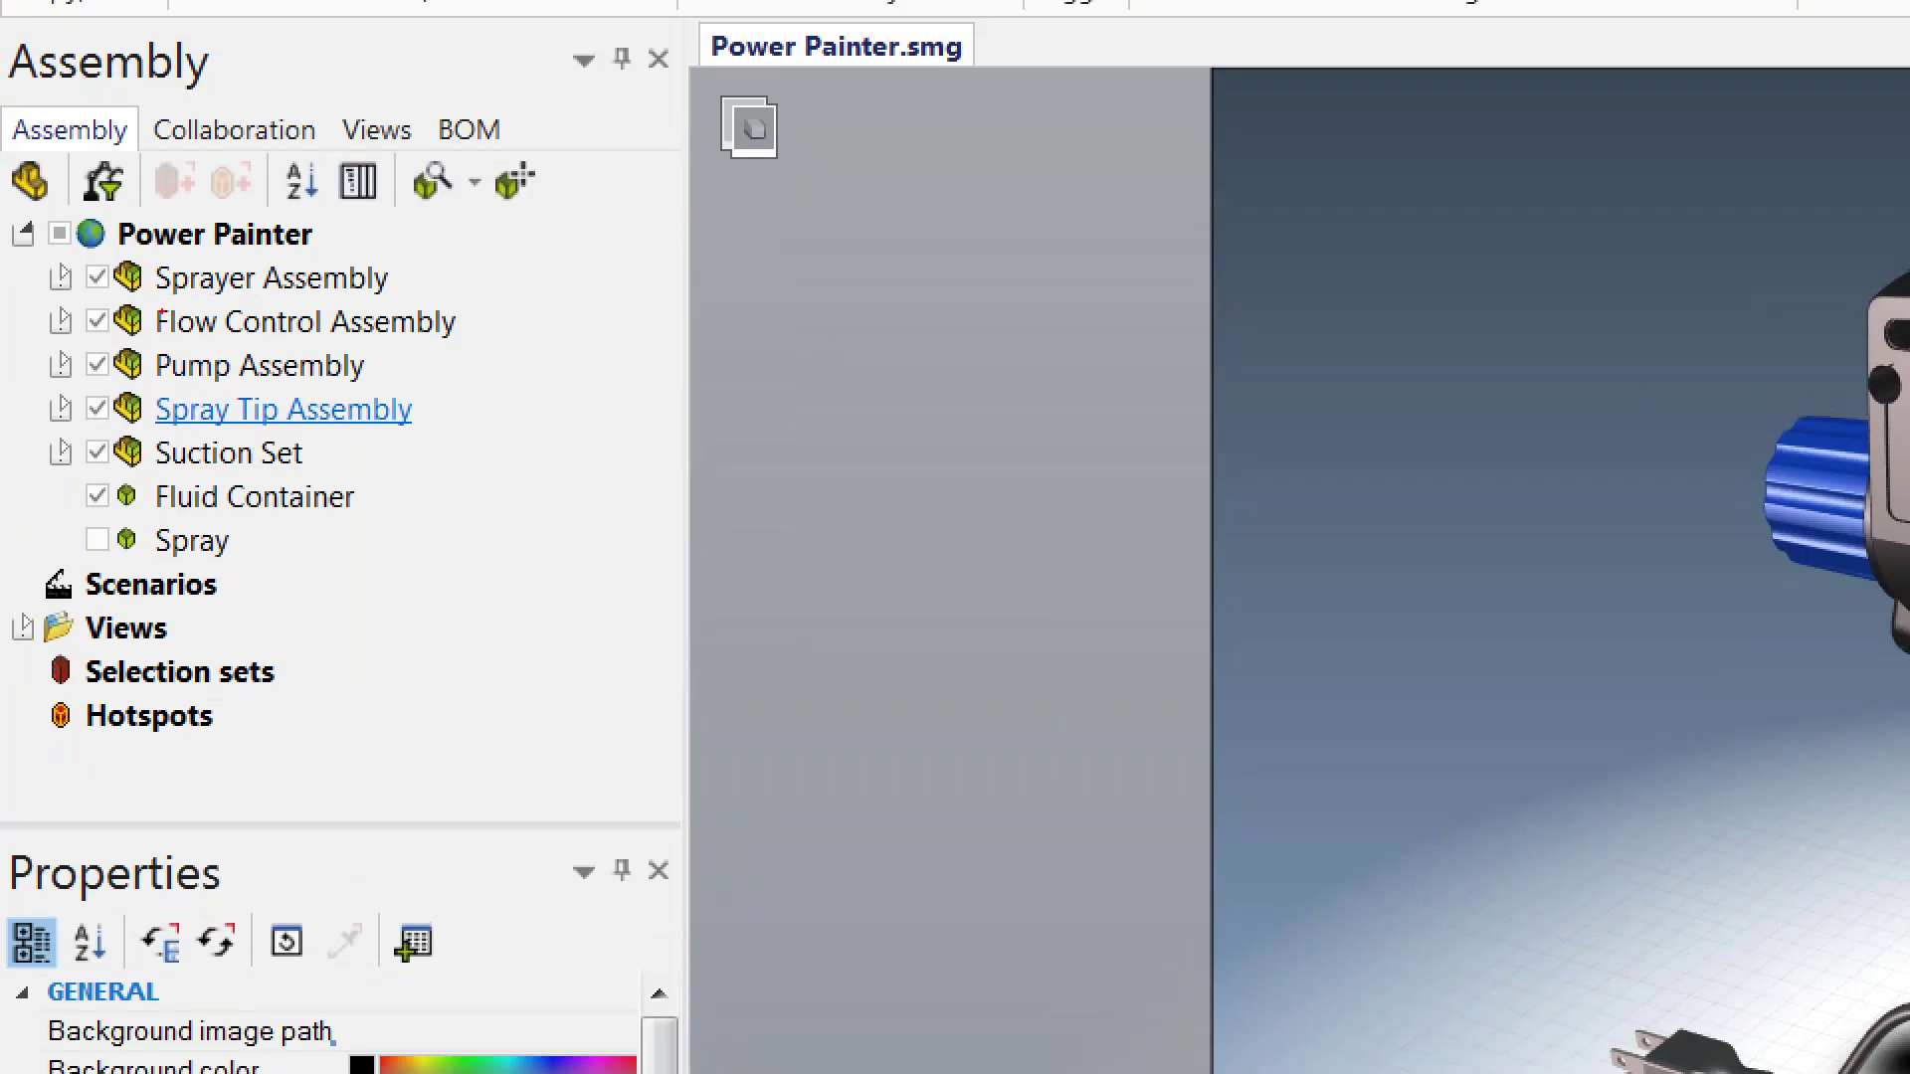
pyautogui.moveTo(129, 213)
pyautogui.mouseDown()
pyautogui.moveTo(48, 549)
pyautogui.moveTo(199, 650)
pyautogui.moveTo(458, 580)
pyautogui.moveTo(368, 212)
pyautogui.mouseUp()
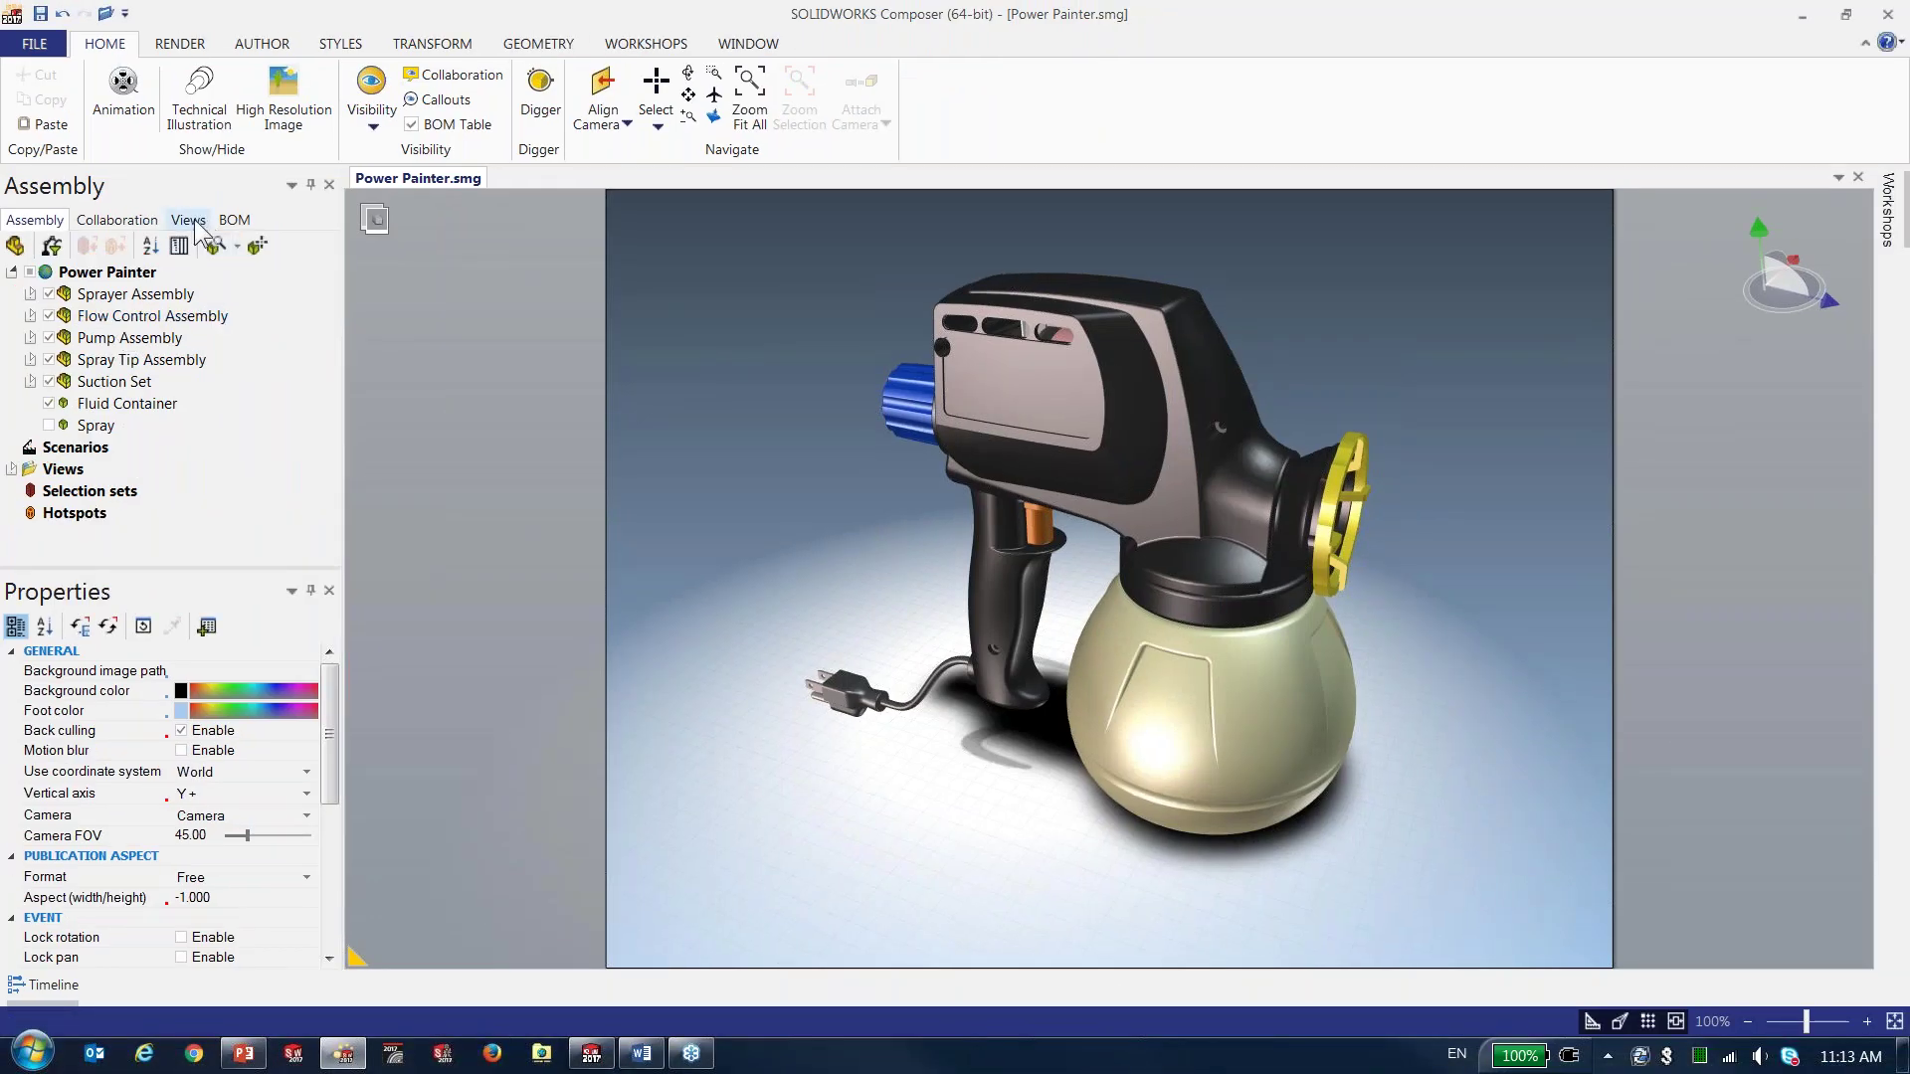
# - Display the saved views Step 3, Step 4 and Step 5 one after another
pyautogui.click(196, 224)
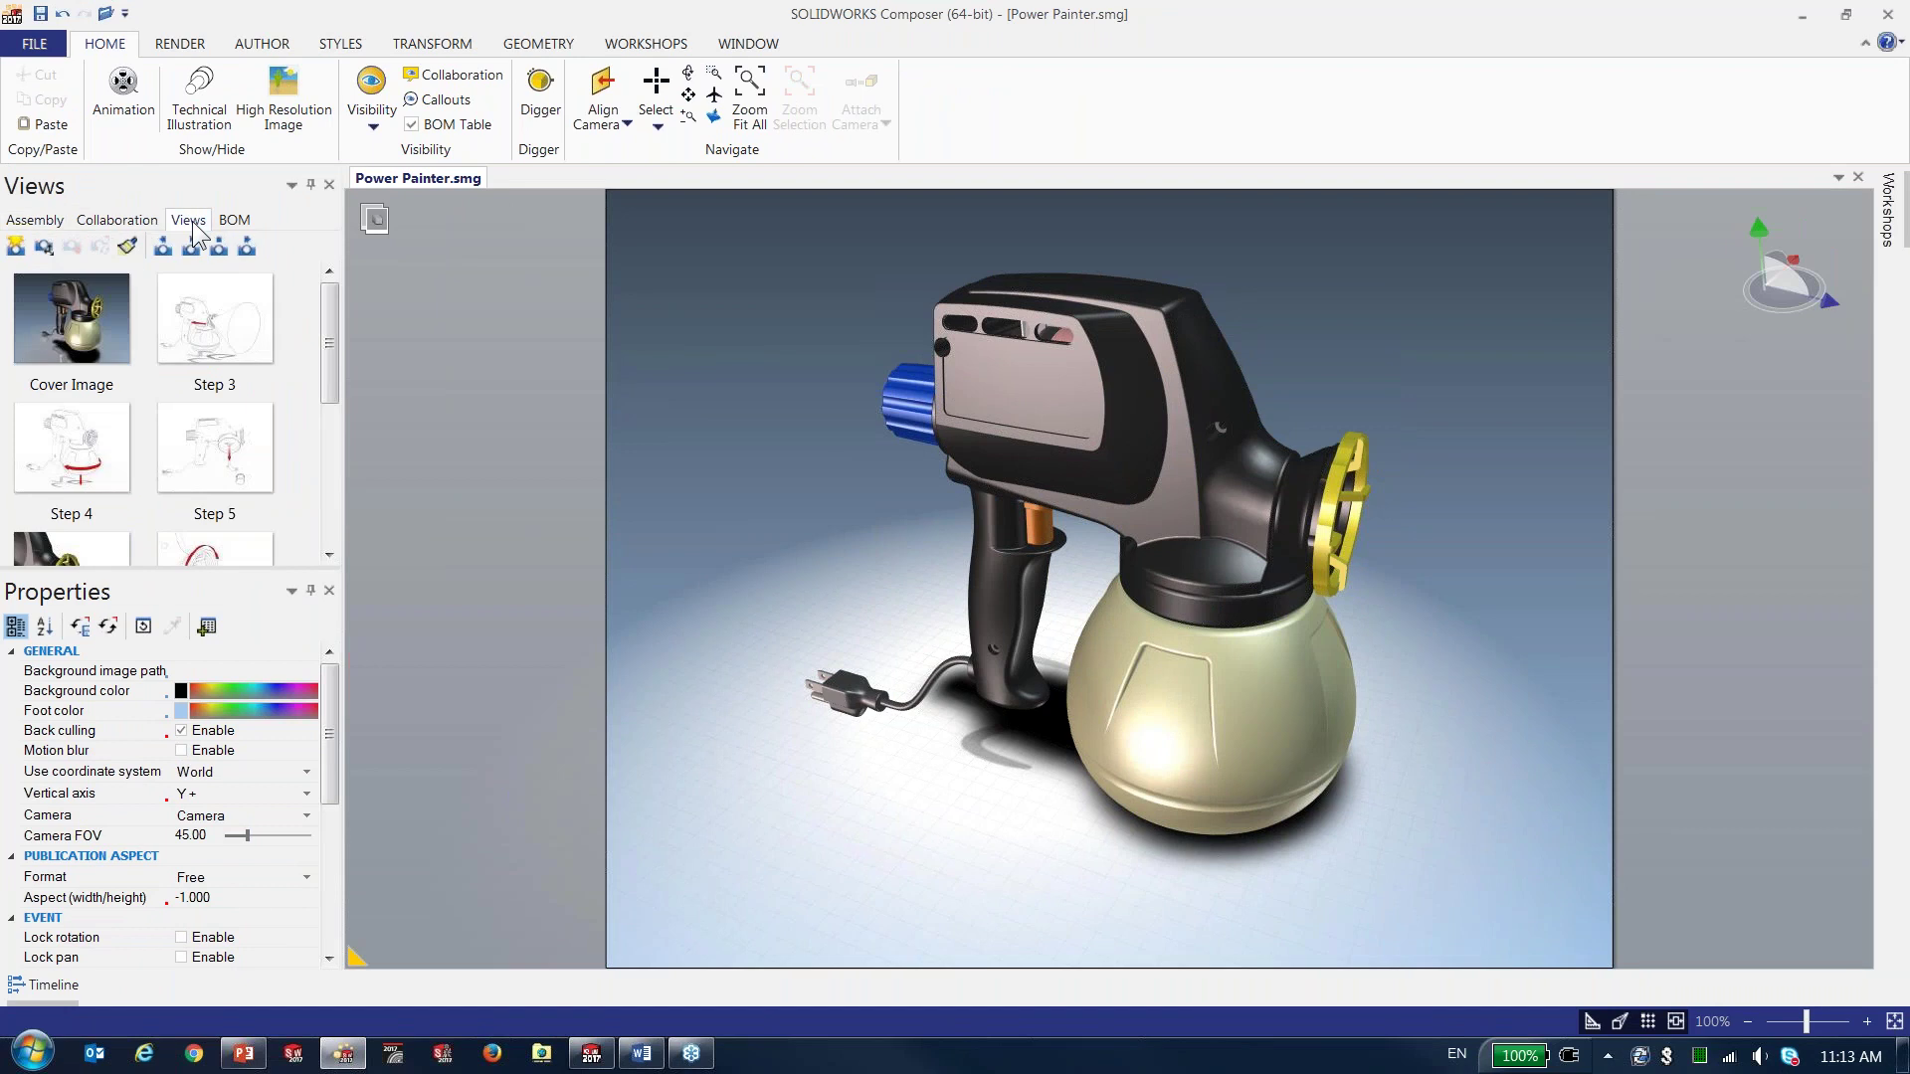
pyautogui.click(205, 318)
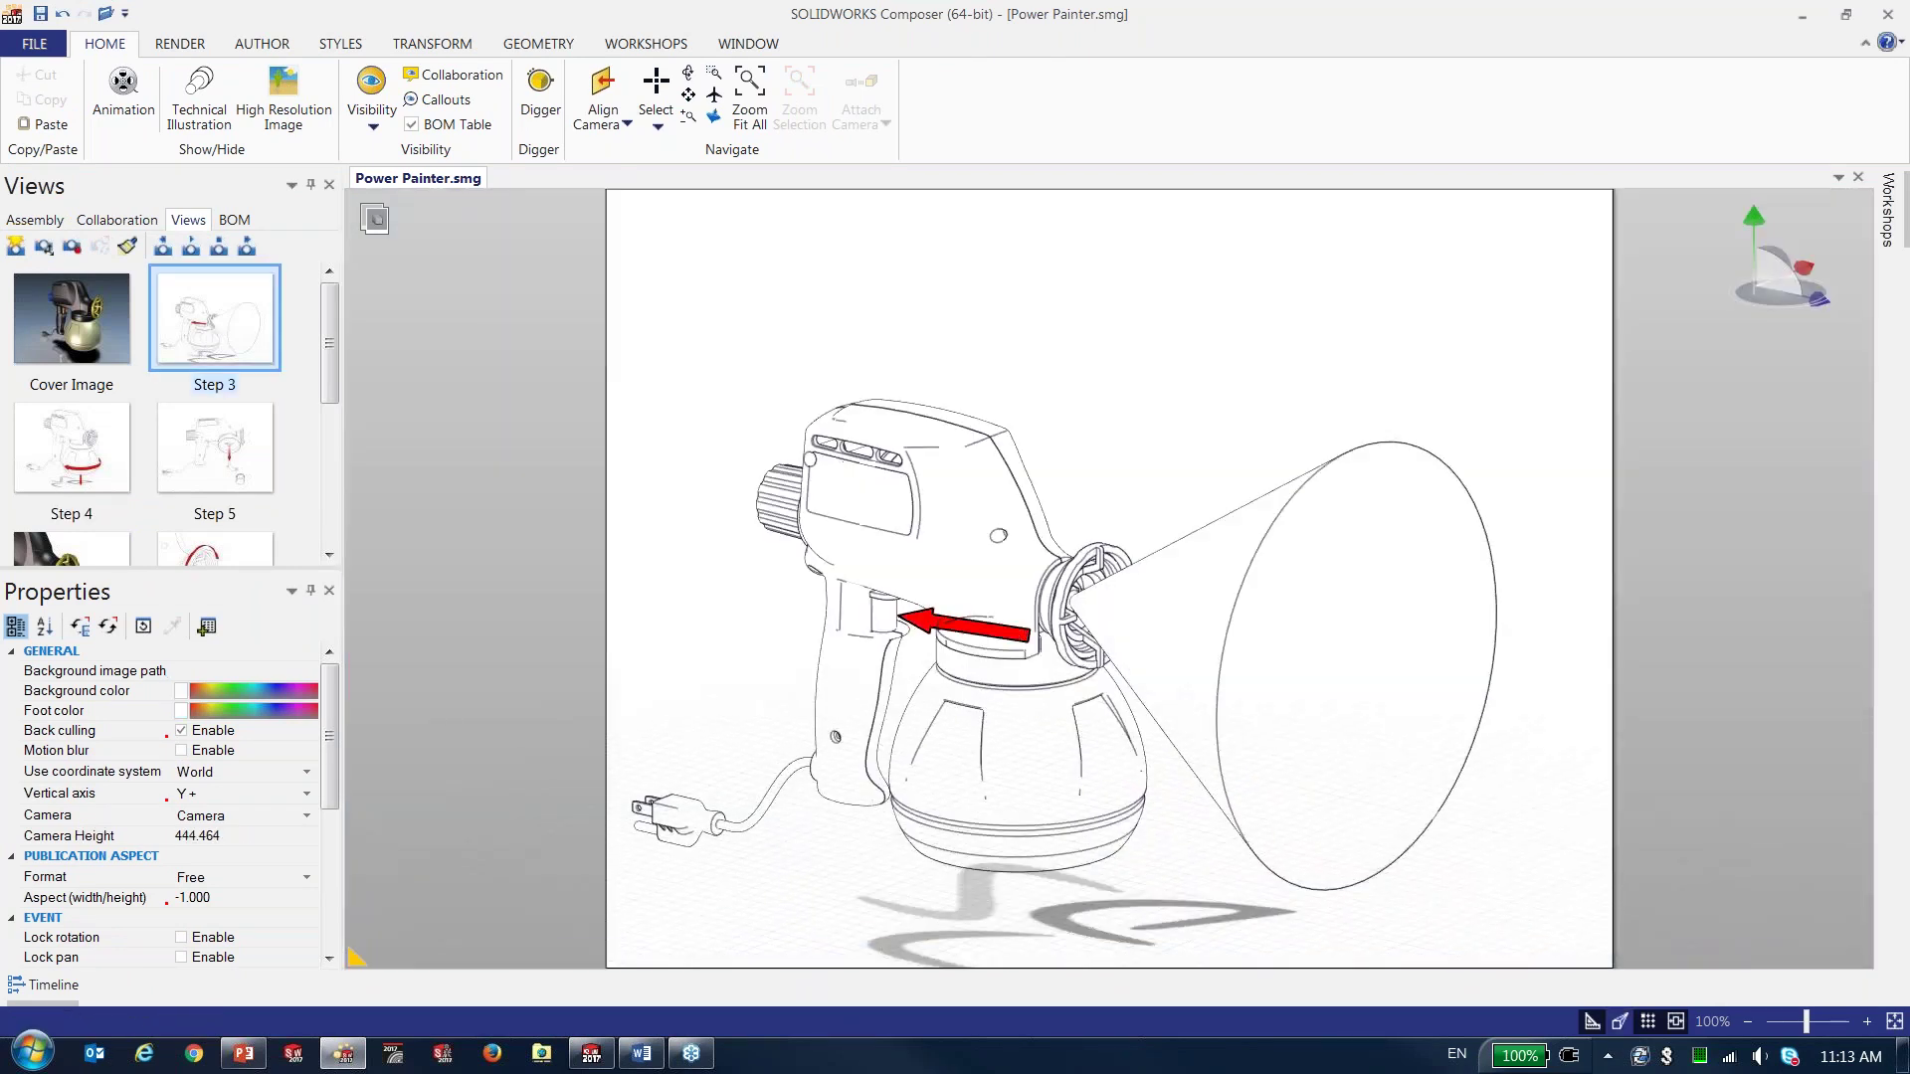
pyautogui.click(67, 461)
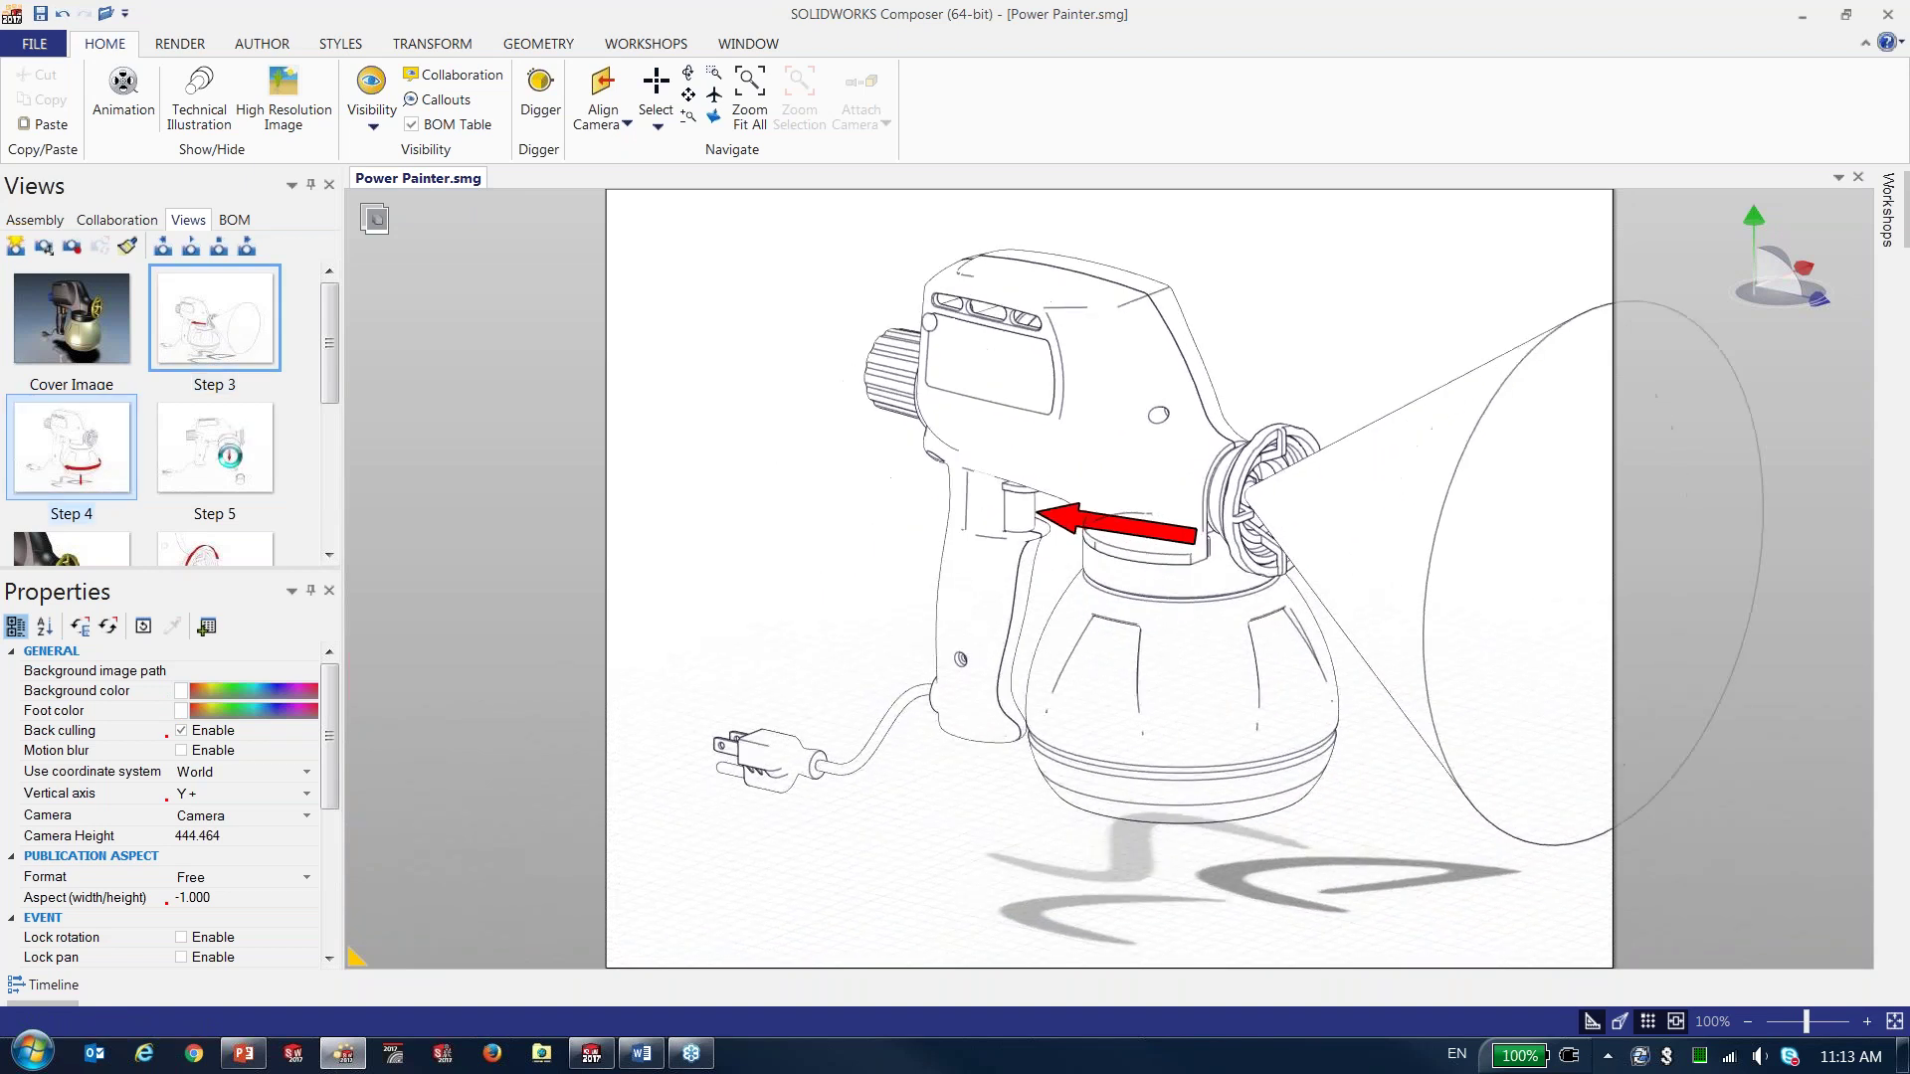
pyautogui.click(215, 448)
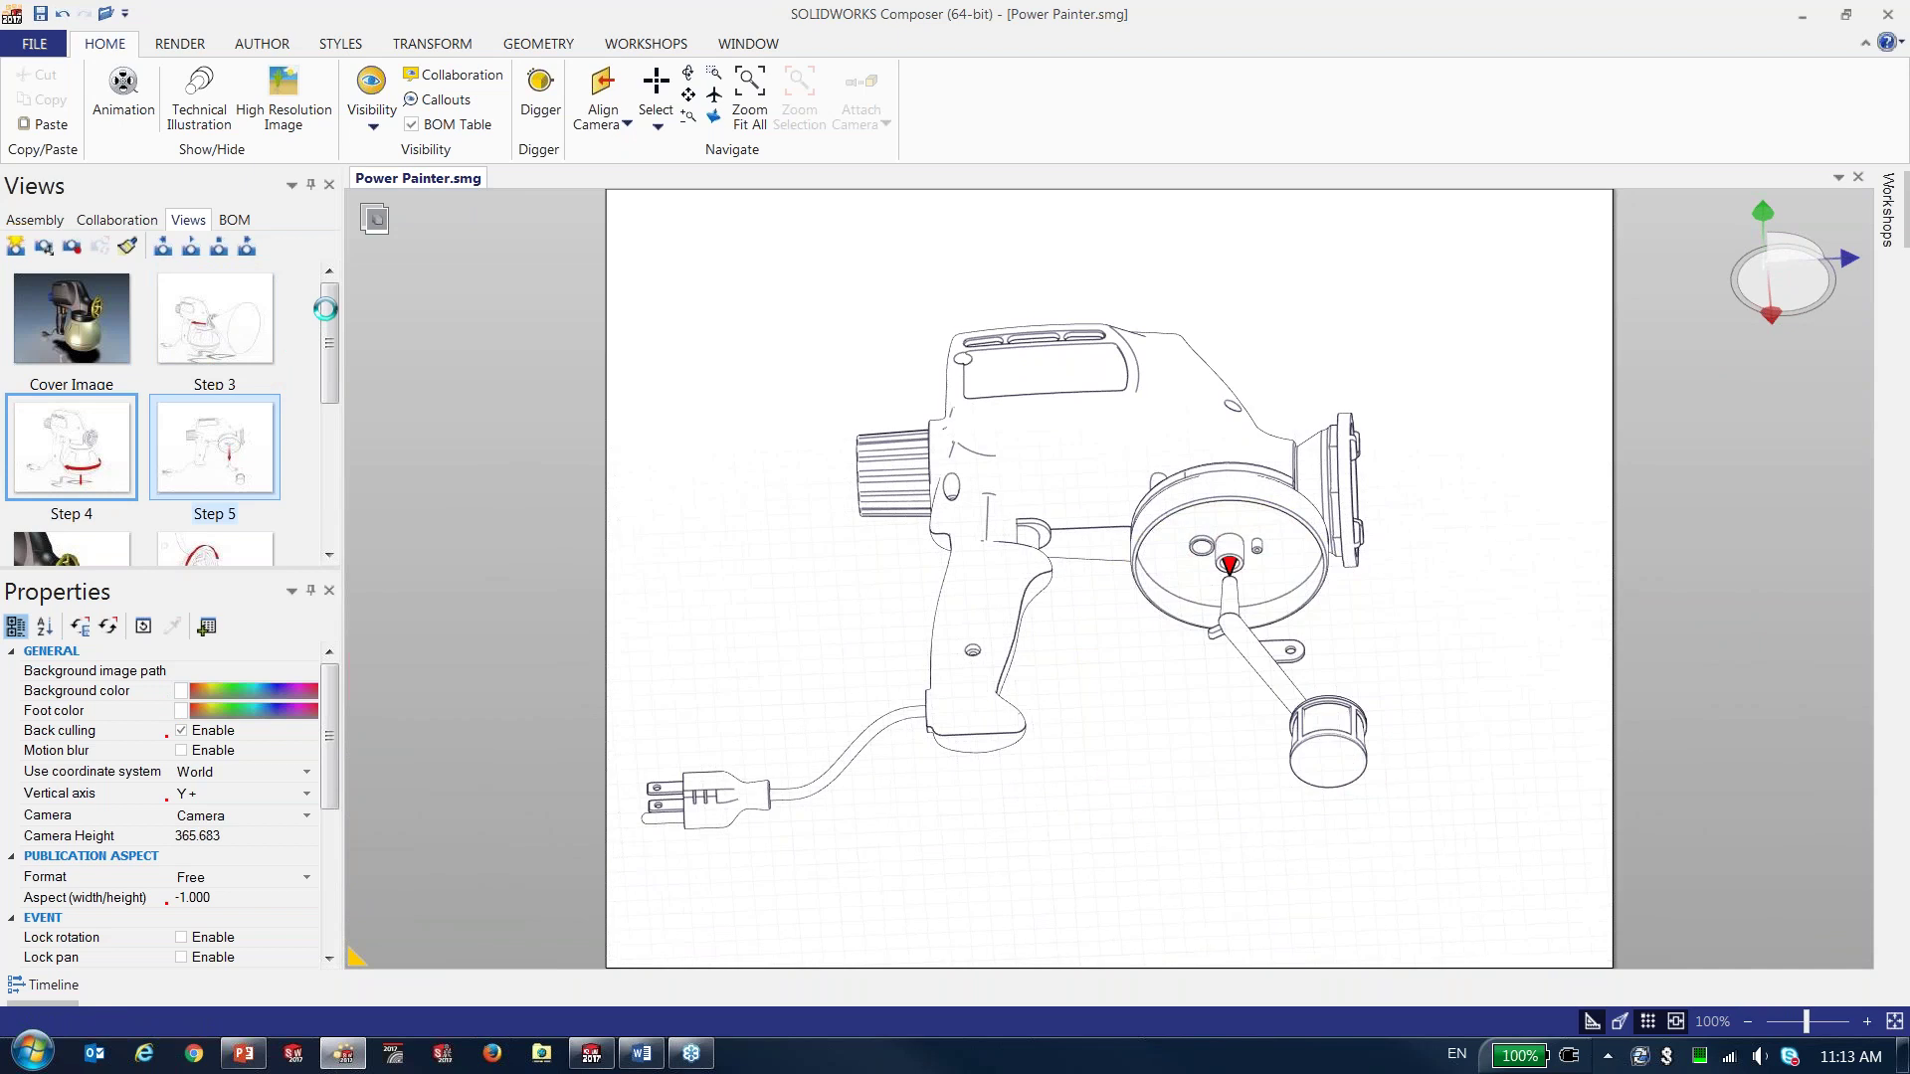
# - Activate the Step 6 view and set its render mode to Silhouette
pyautogui.moveTo(326, 316); pyautogui.dragTo(332, 373)
pyautogui.click(80, 403)
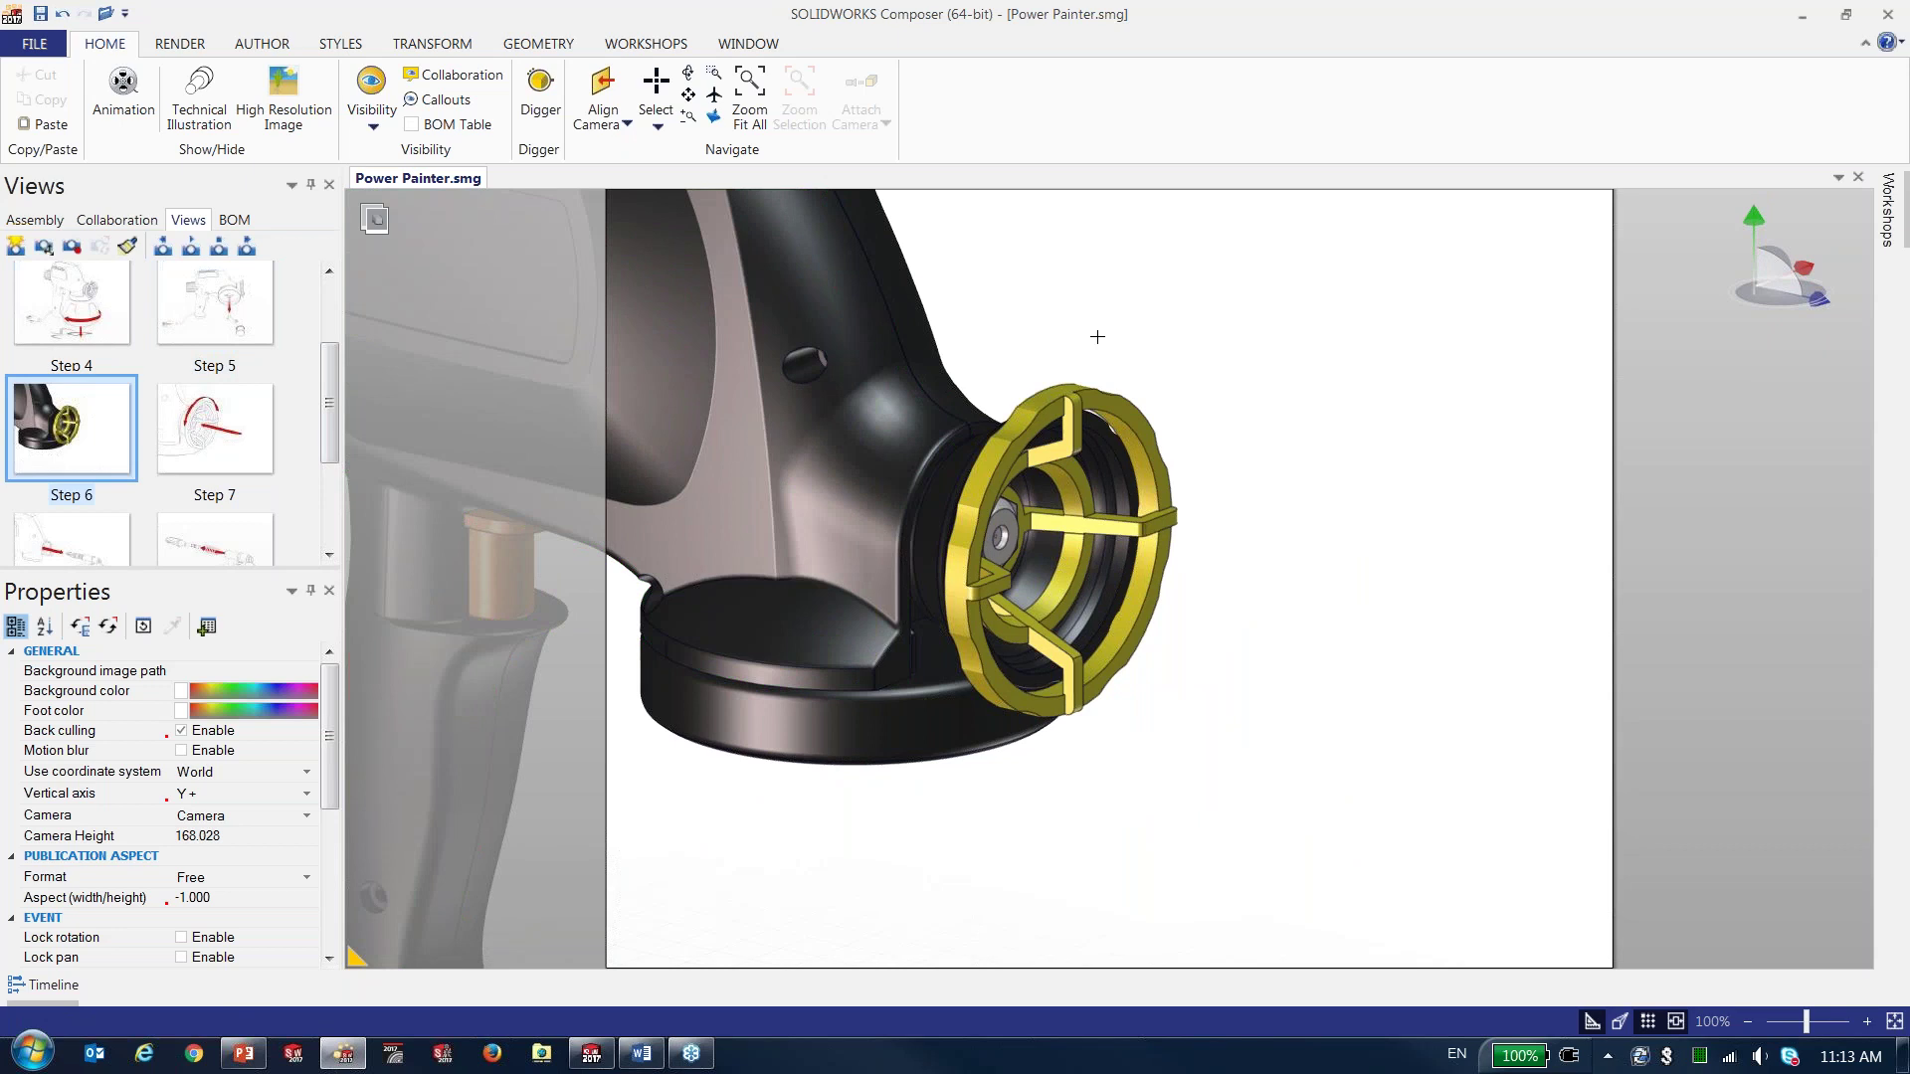
pyautogui.click(175, 44)
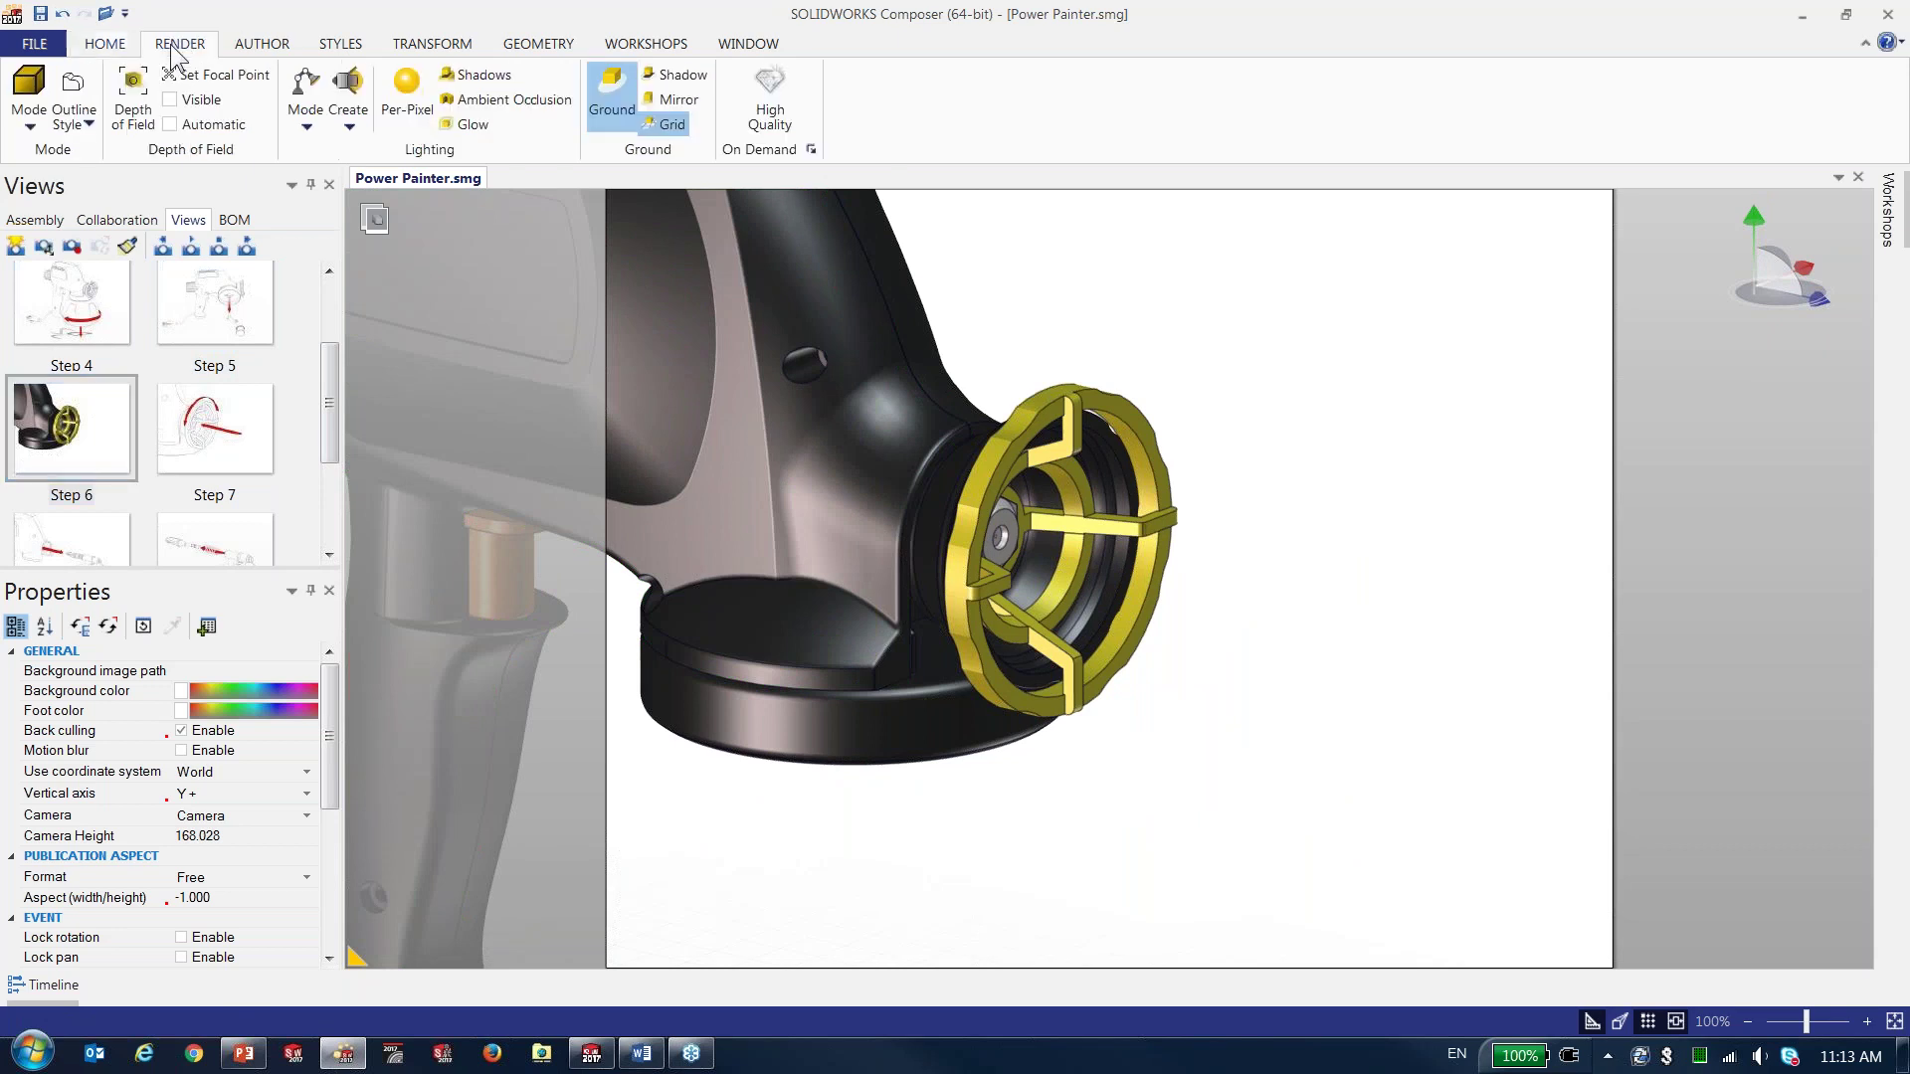
pyautogui.click(30, 94)
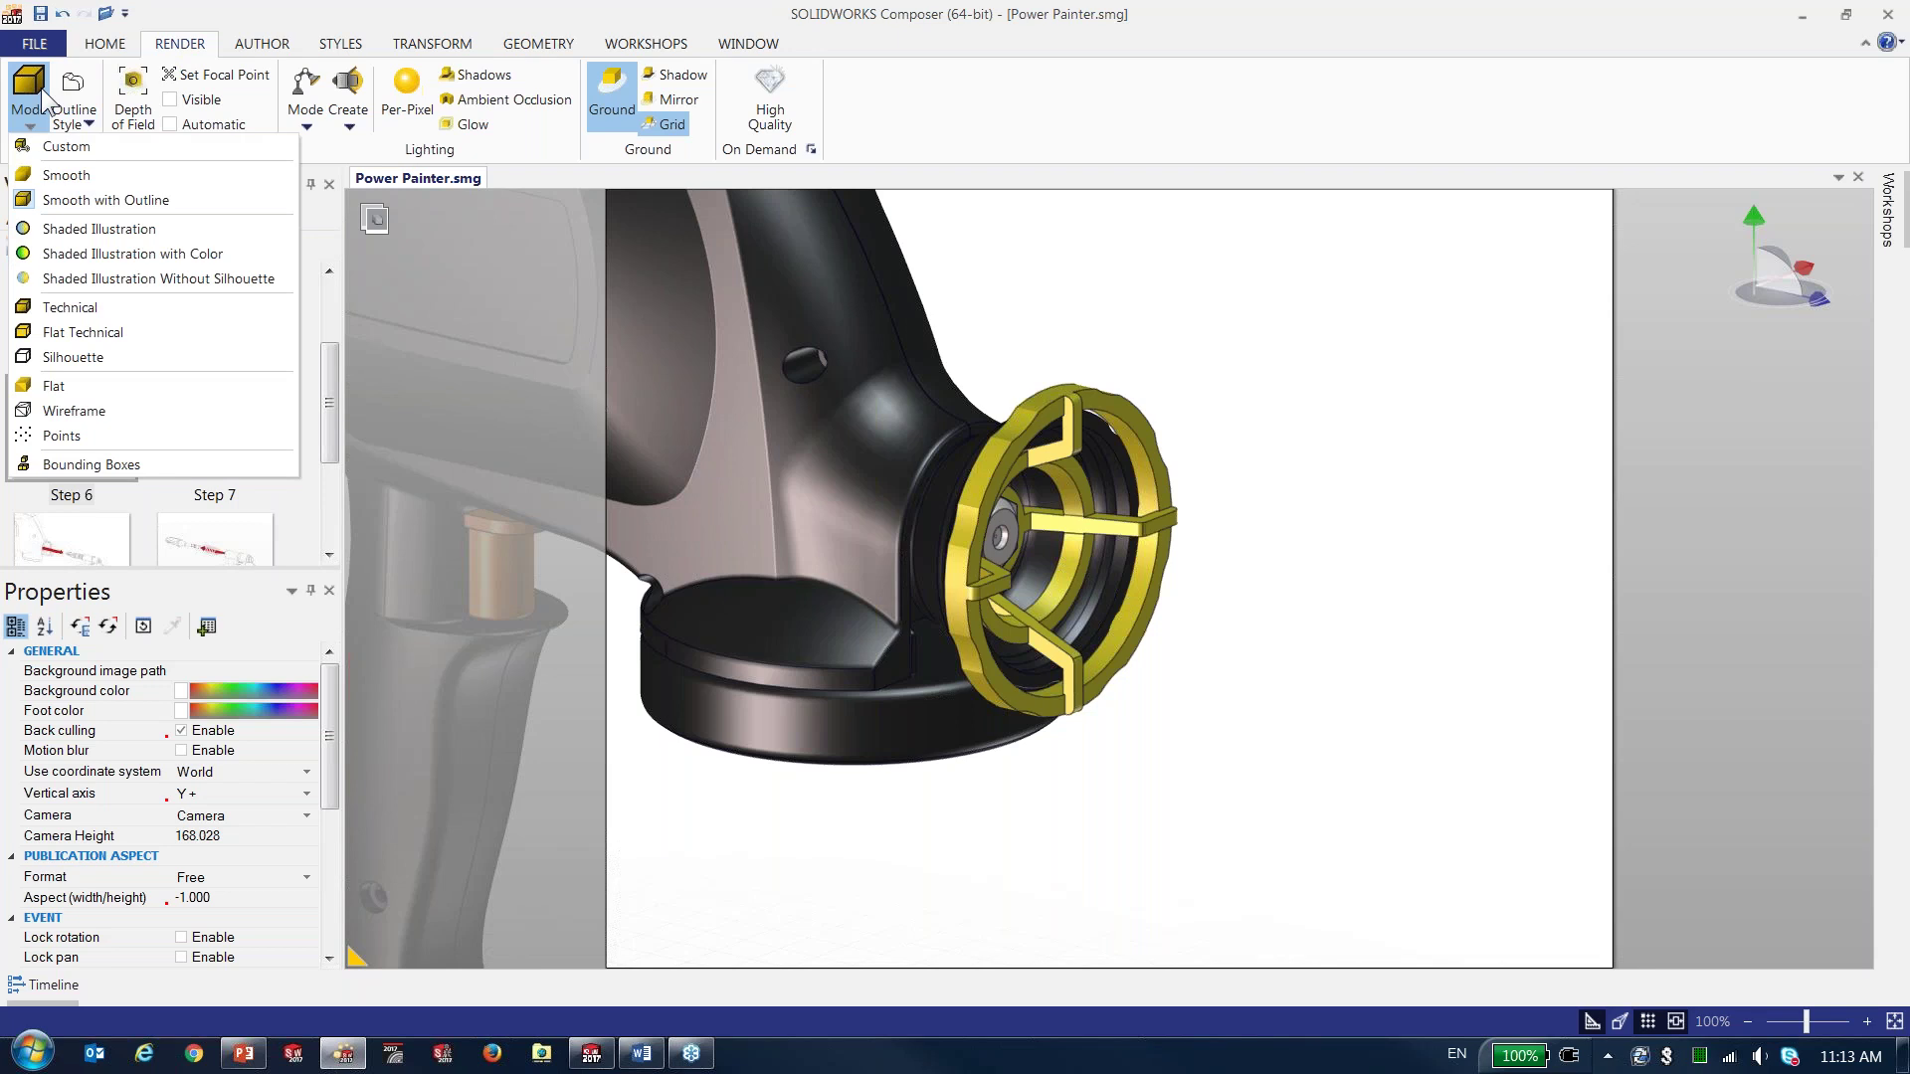
pyautogui.click(99, 358)
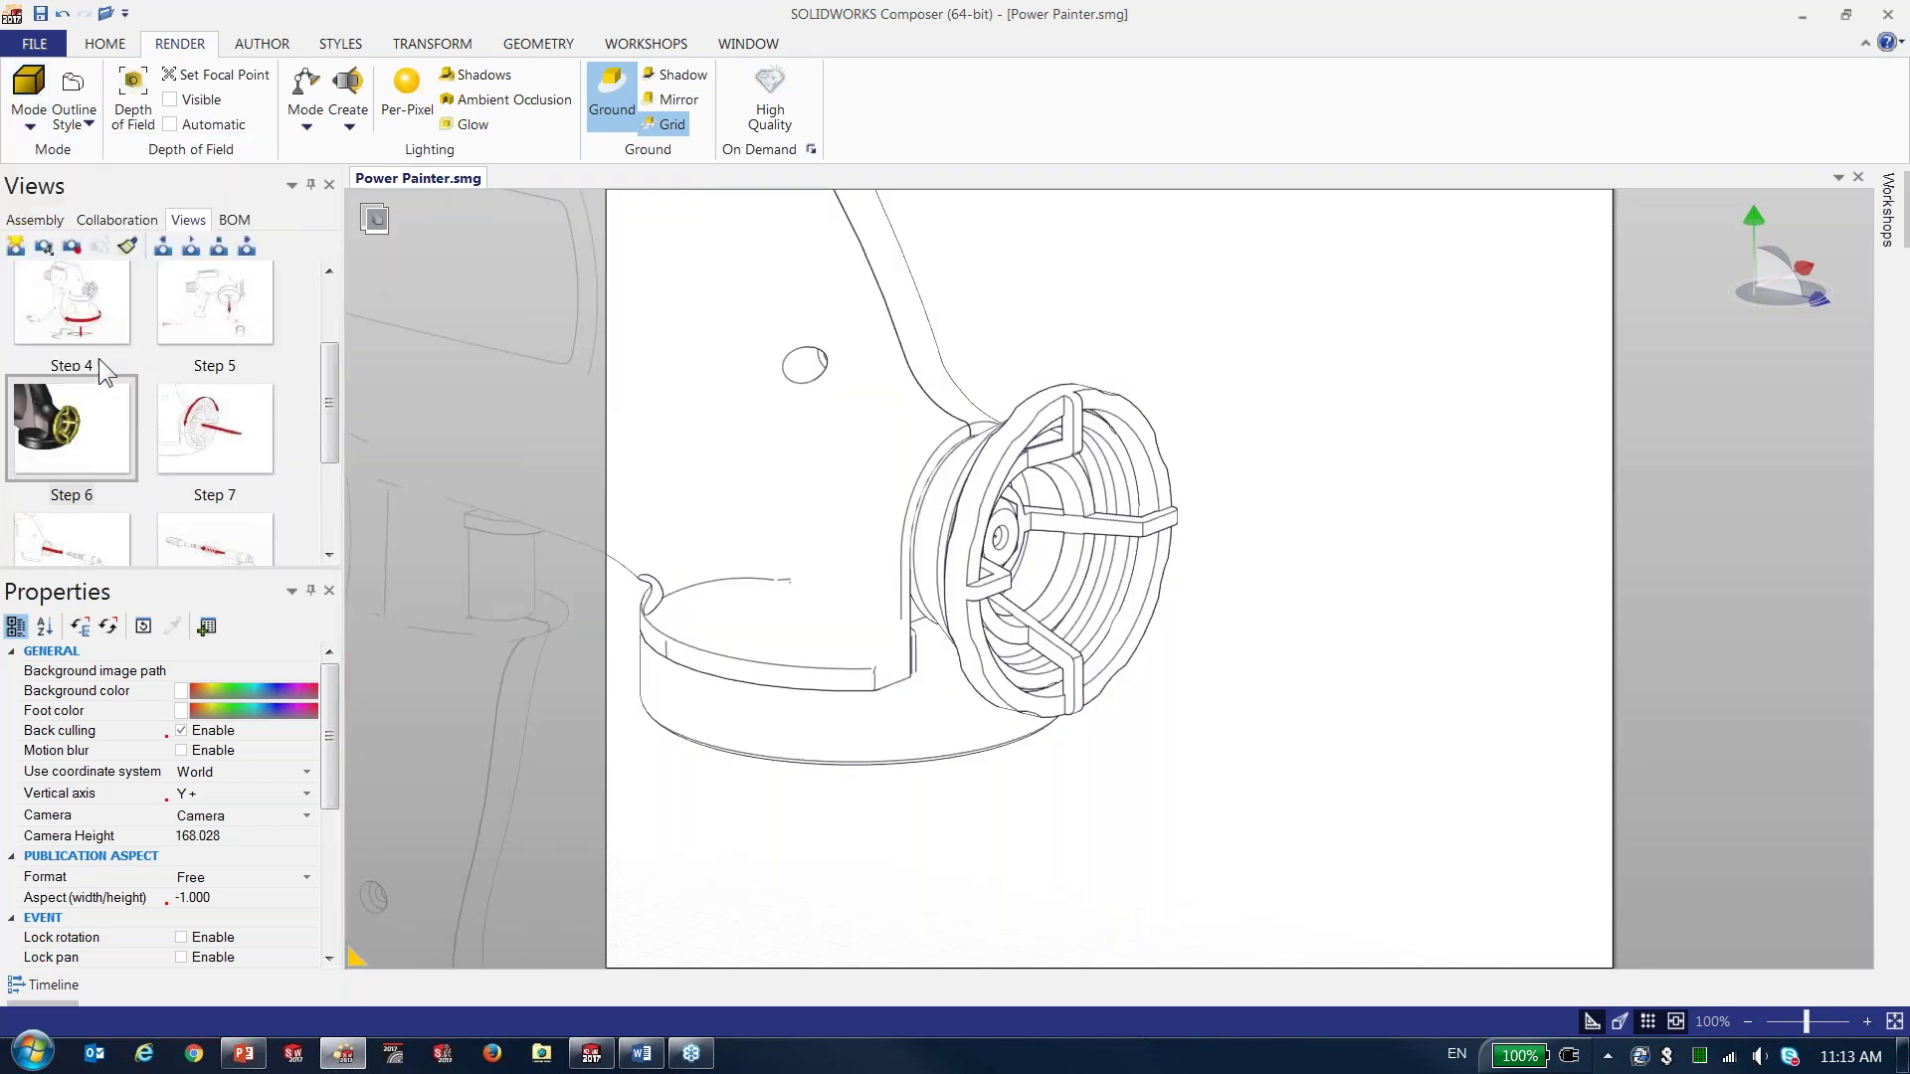
# - Try the Flat Technical render mode on the Step 6 view and return it to Silhouette
pyautogui.click(29, 99)
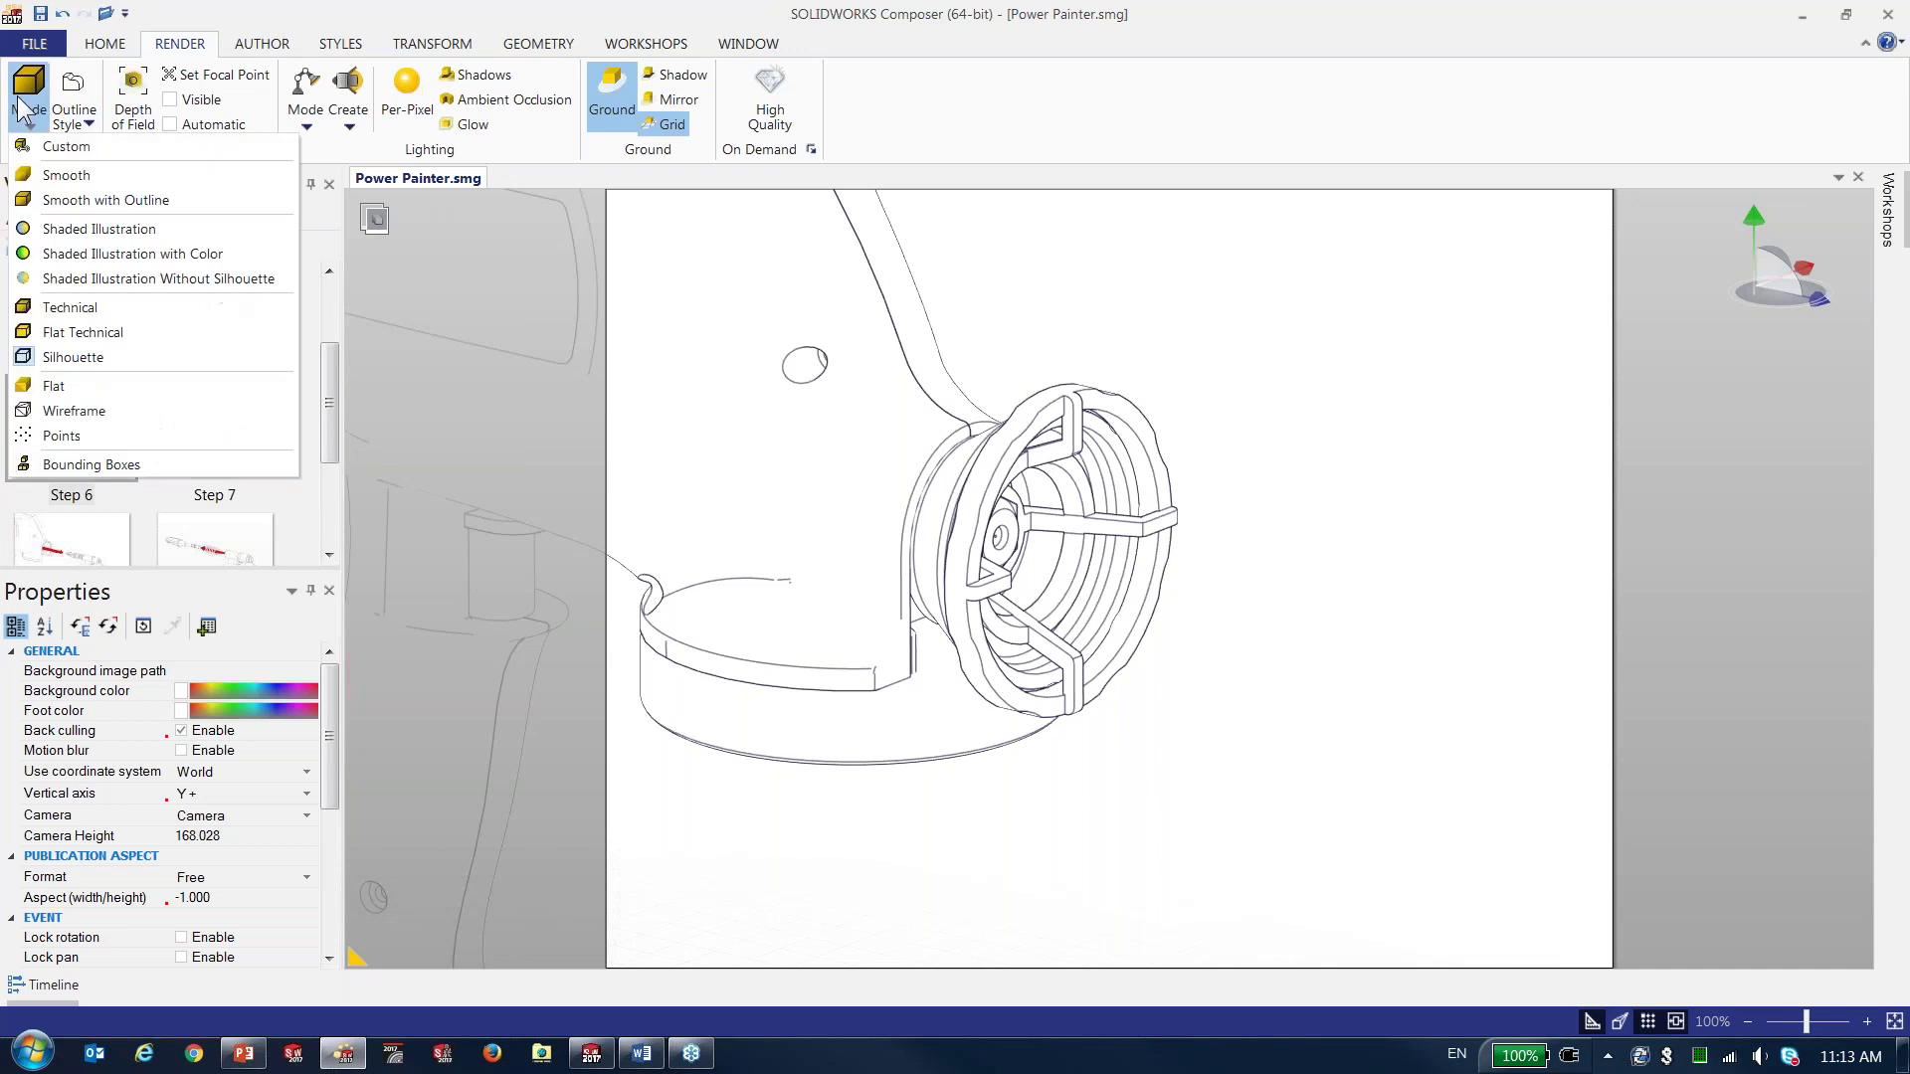
pyautogui.click(75, 336)
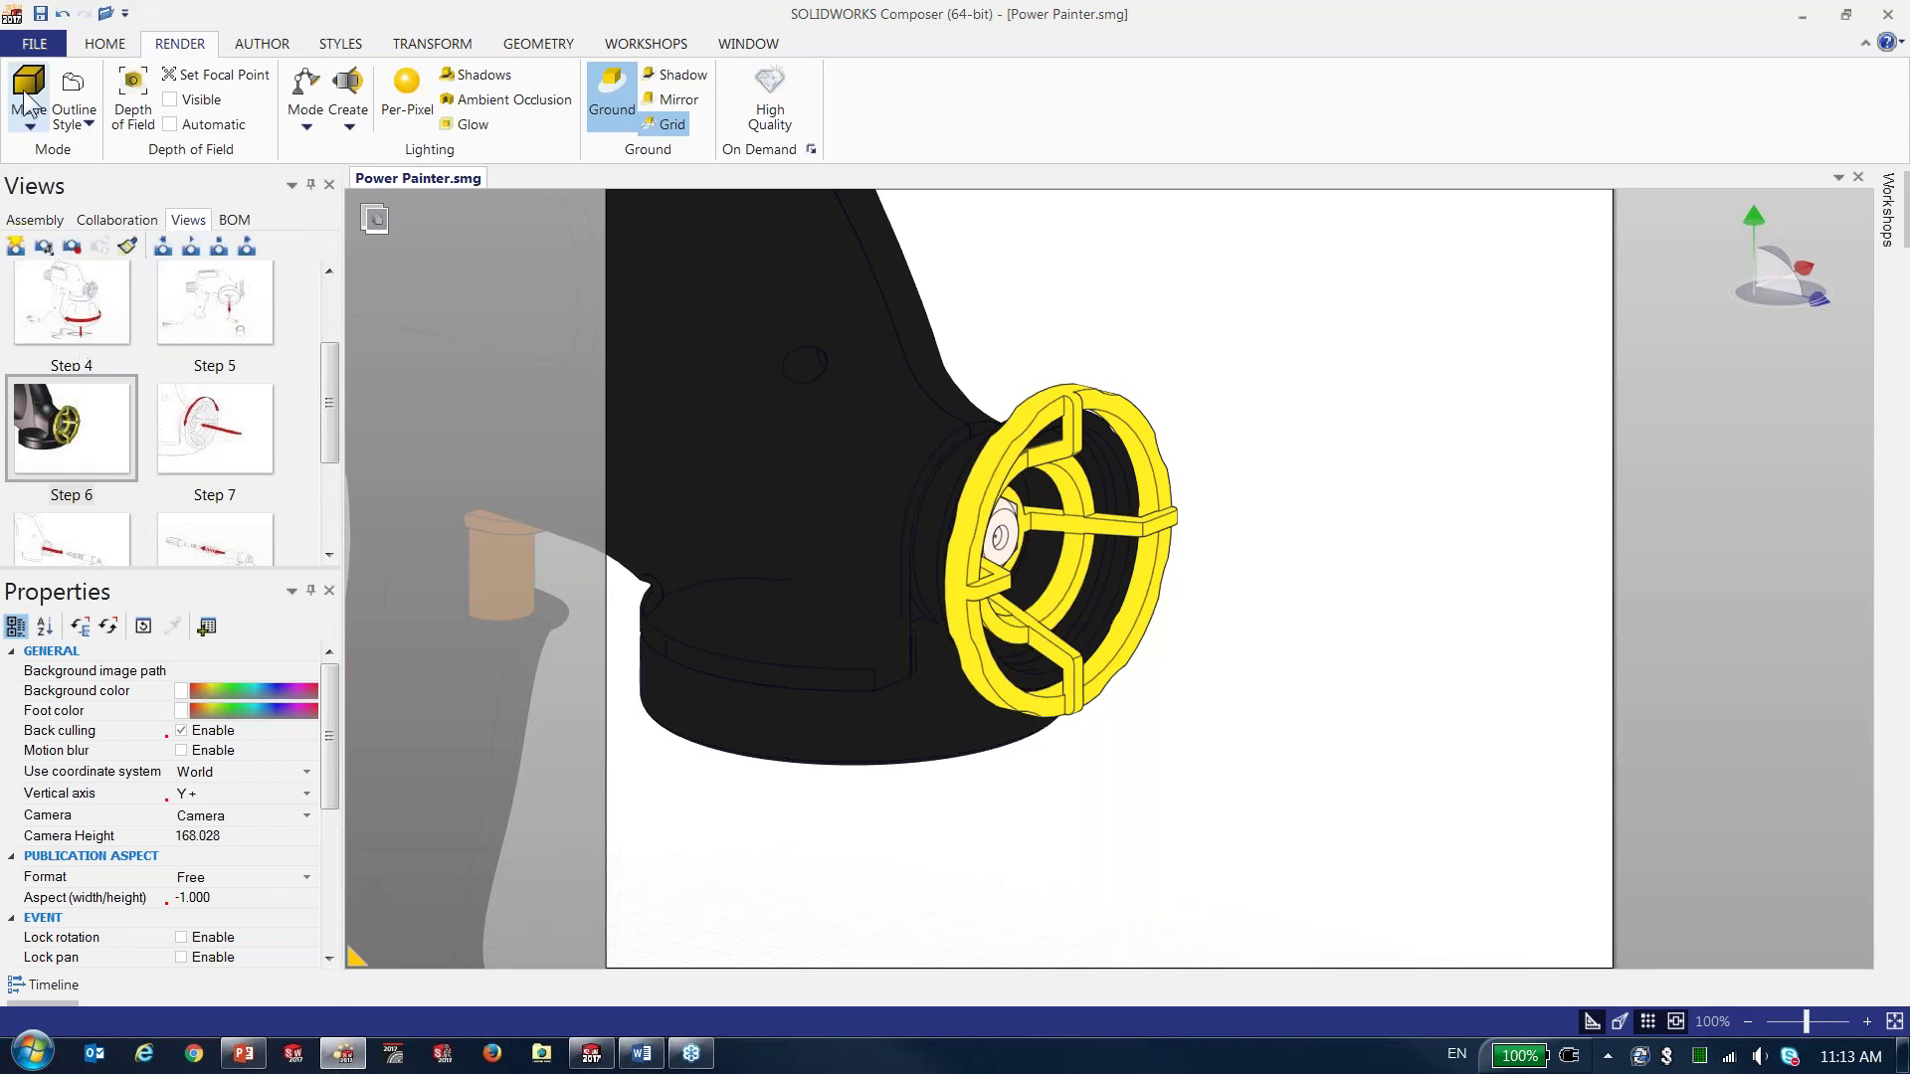
pyautogui.click(30, 99)
pyautogui.click(70, 357)
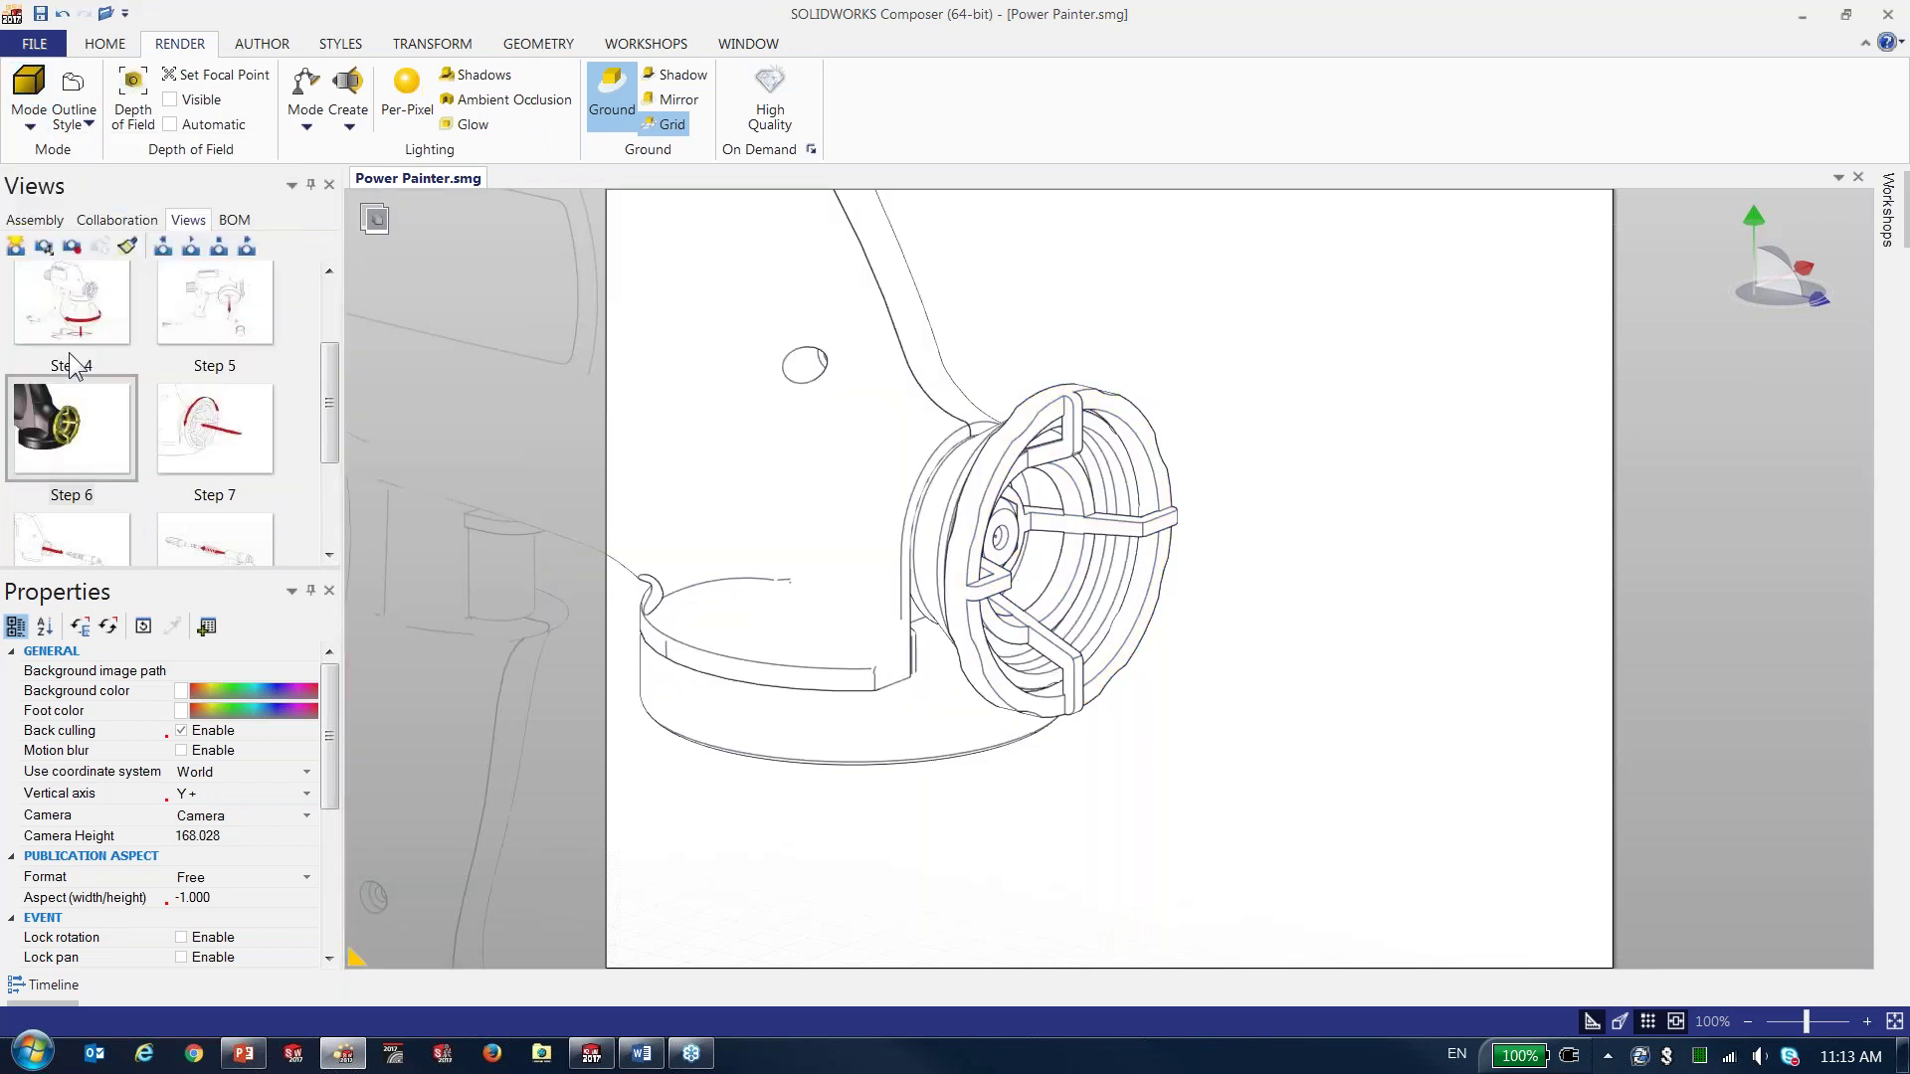
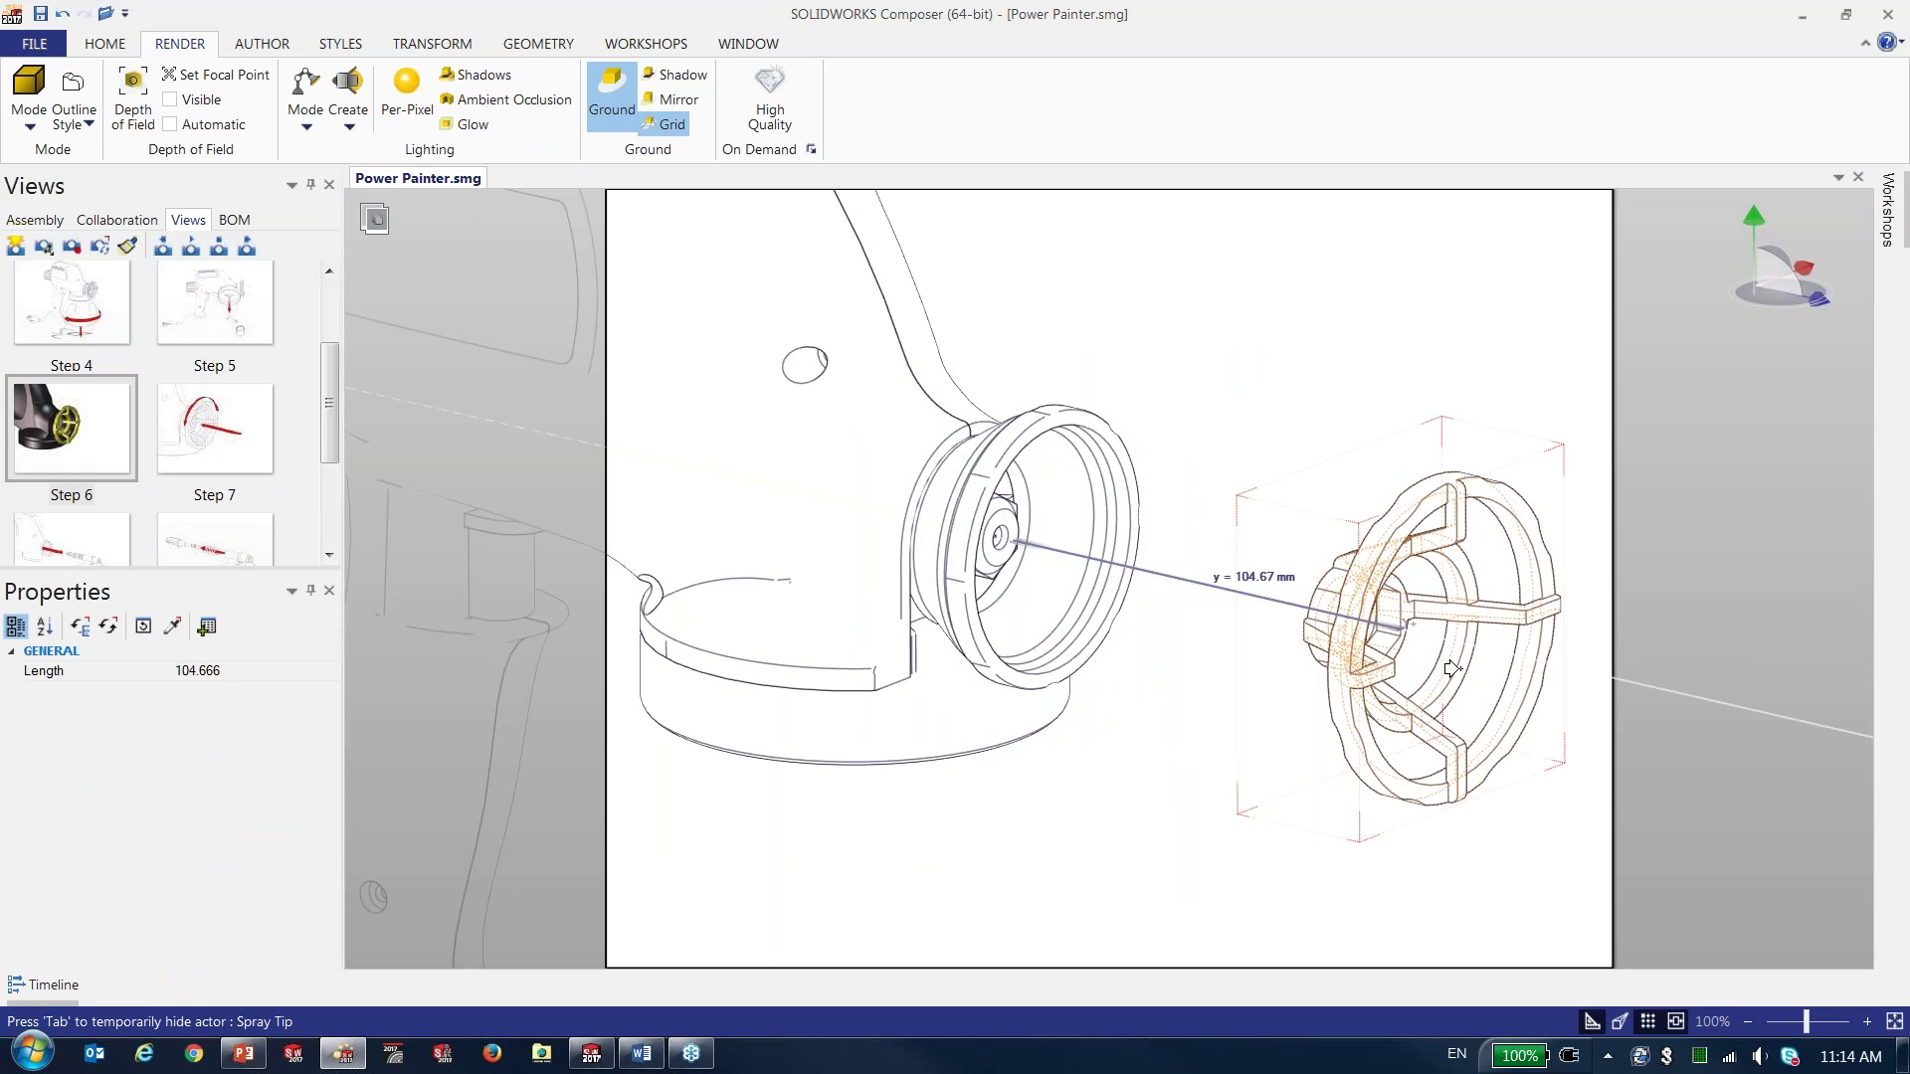
# - Pull the Spray Tip and the Nozzle out of the sprayer body along the spray axis, with the Nozzle placed behind the tip
pyautogui.click(1453, 669)
pyautogui.moveTo(1288, 362); pyautogui.dragTo(1054, 326, button='middle')
pyautogui.moveTo(1232, 609); pyautogui.dragTo(1469, 664)
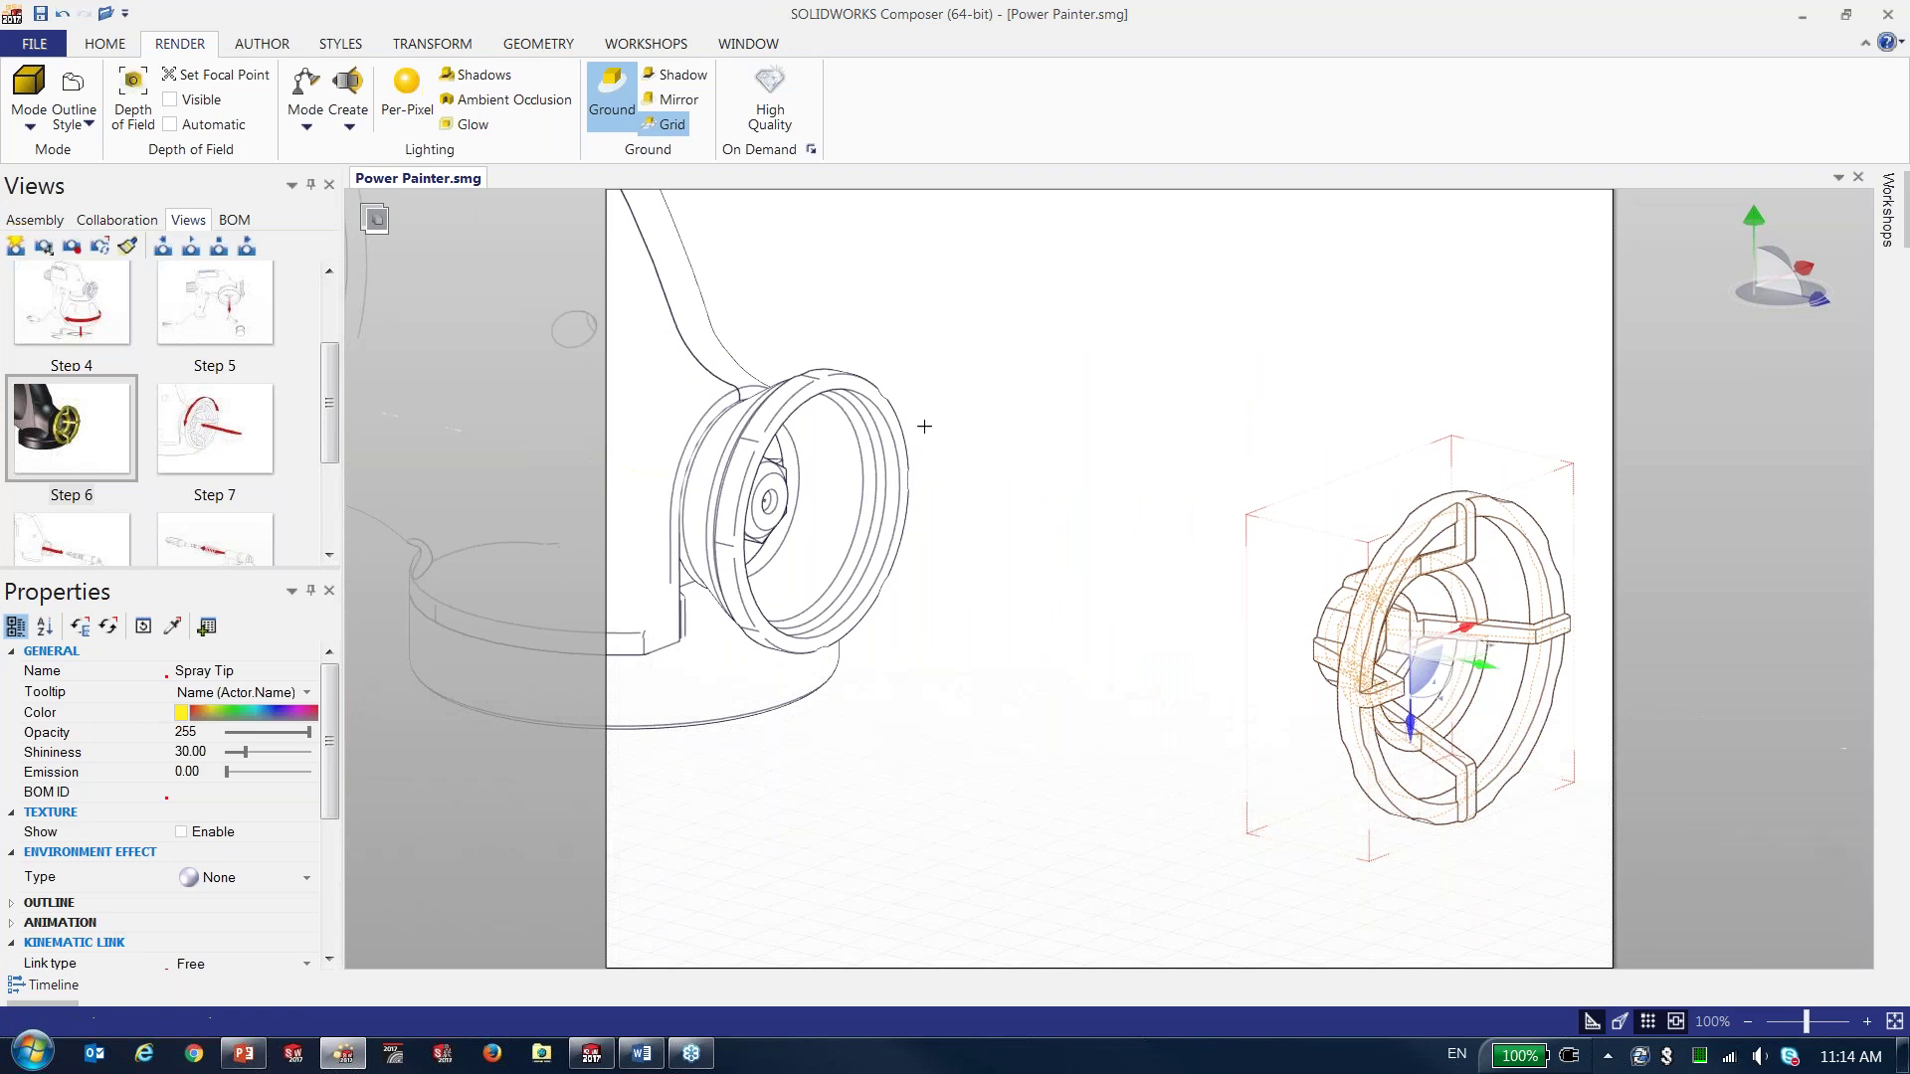
pyautogui.click(781, 443)
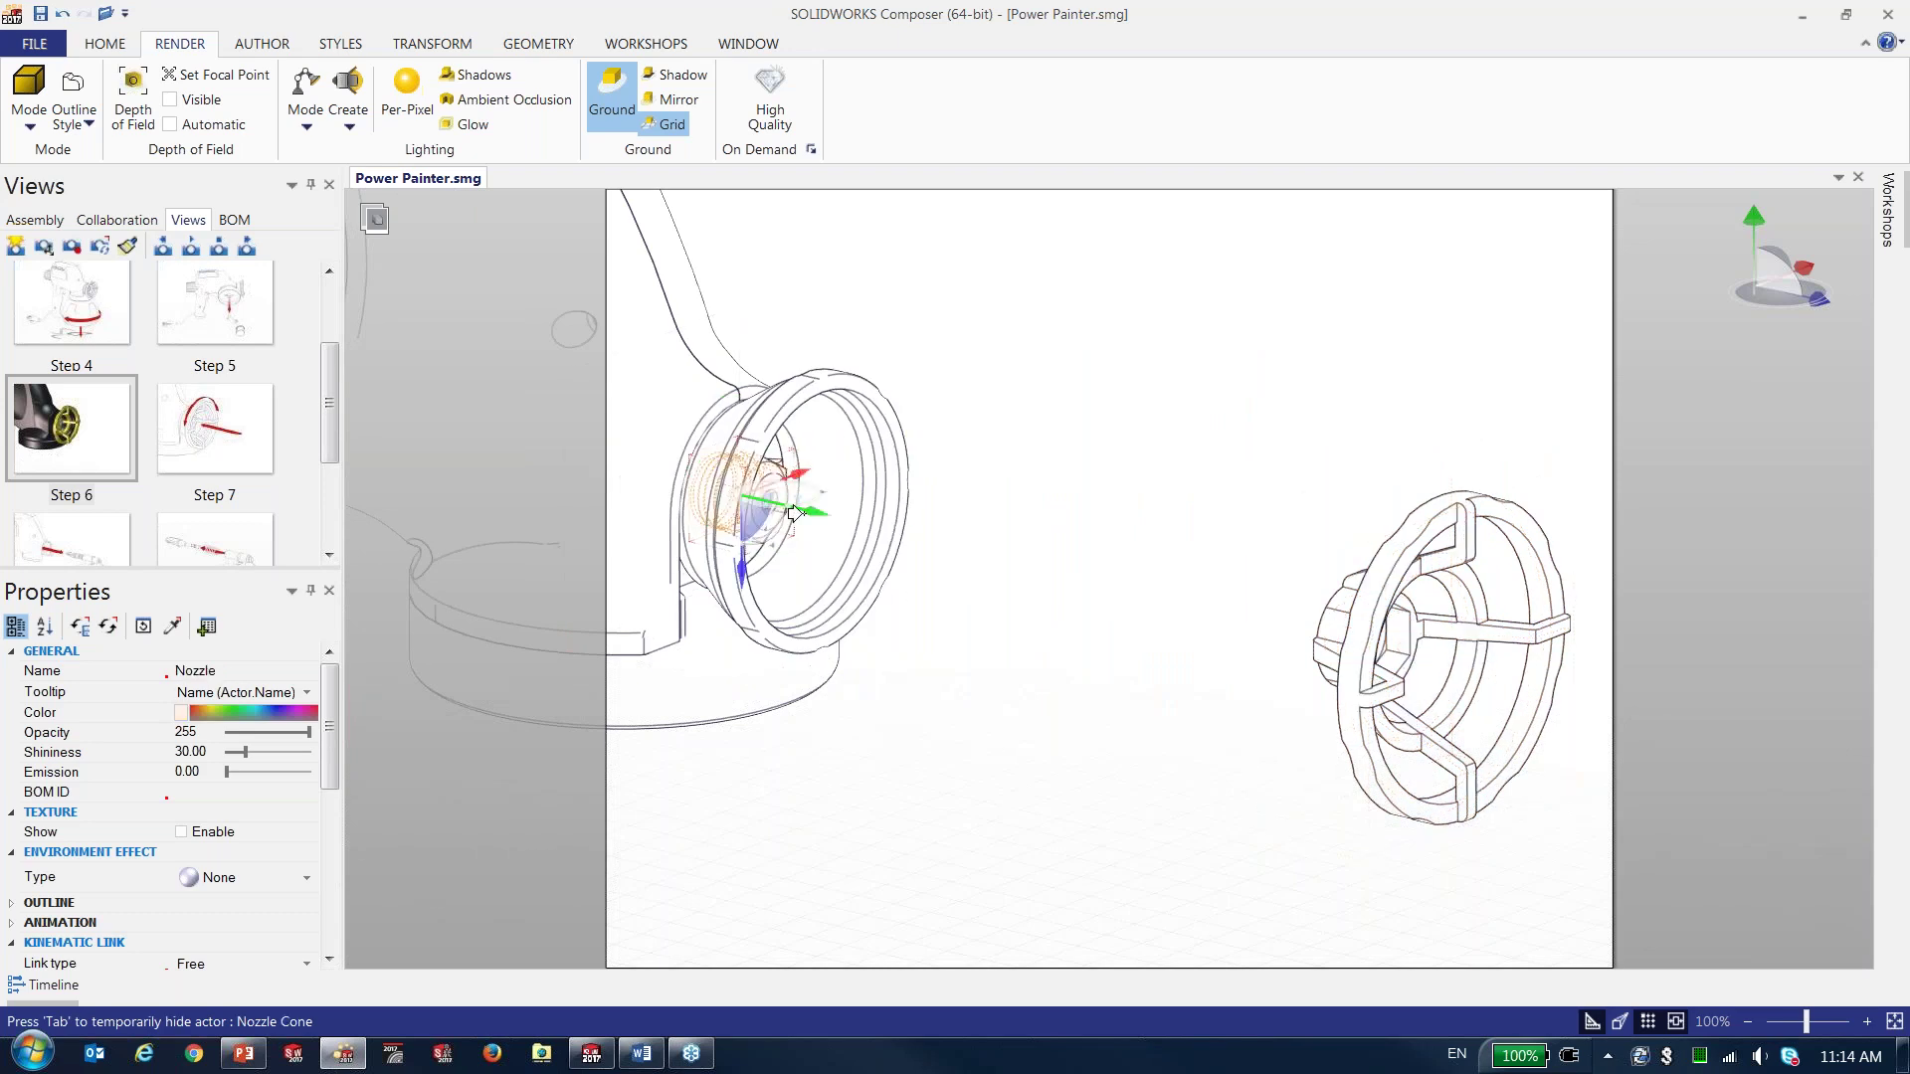
pyautogui.moveTo(806, 512); pyautogui.dragTo(1295, 594)
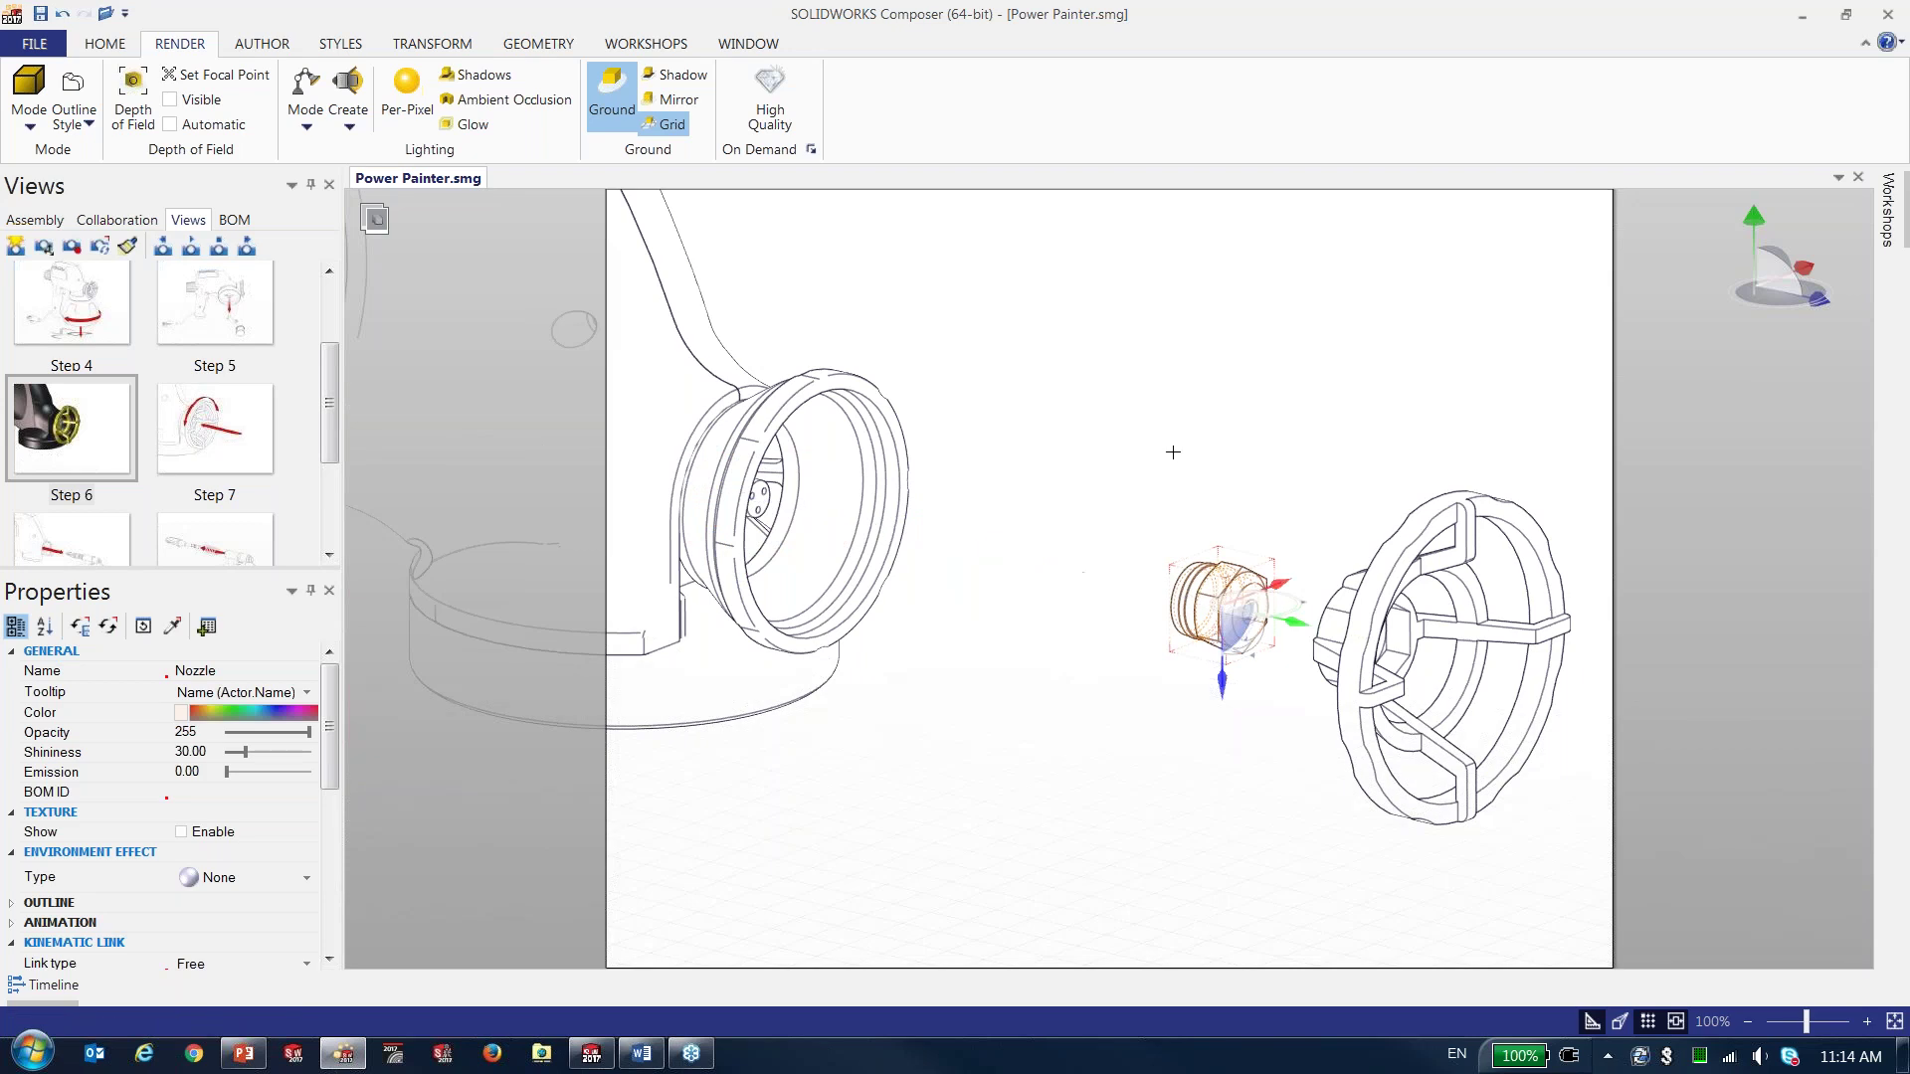
# - Move the whole Swirl Valve Assembly along the spray axis out of the sprayer body, between its opening and the Nozzle
pyautogui.click(35, 220)
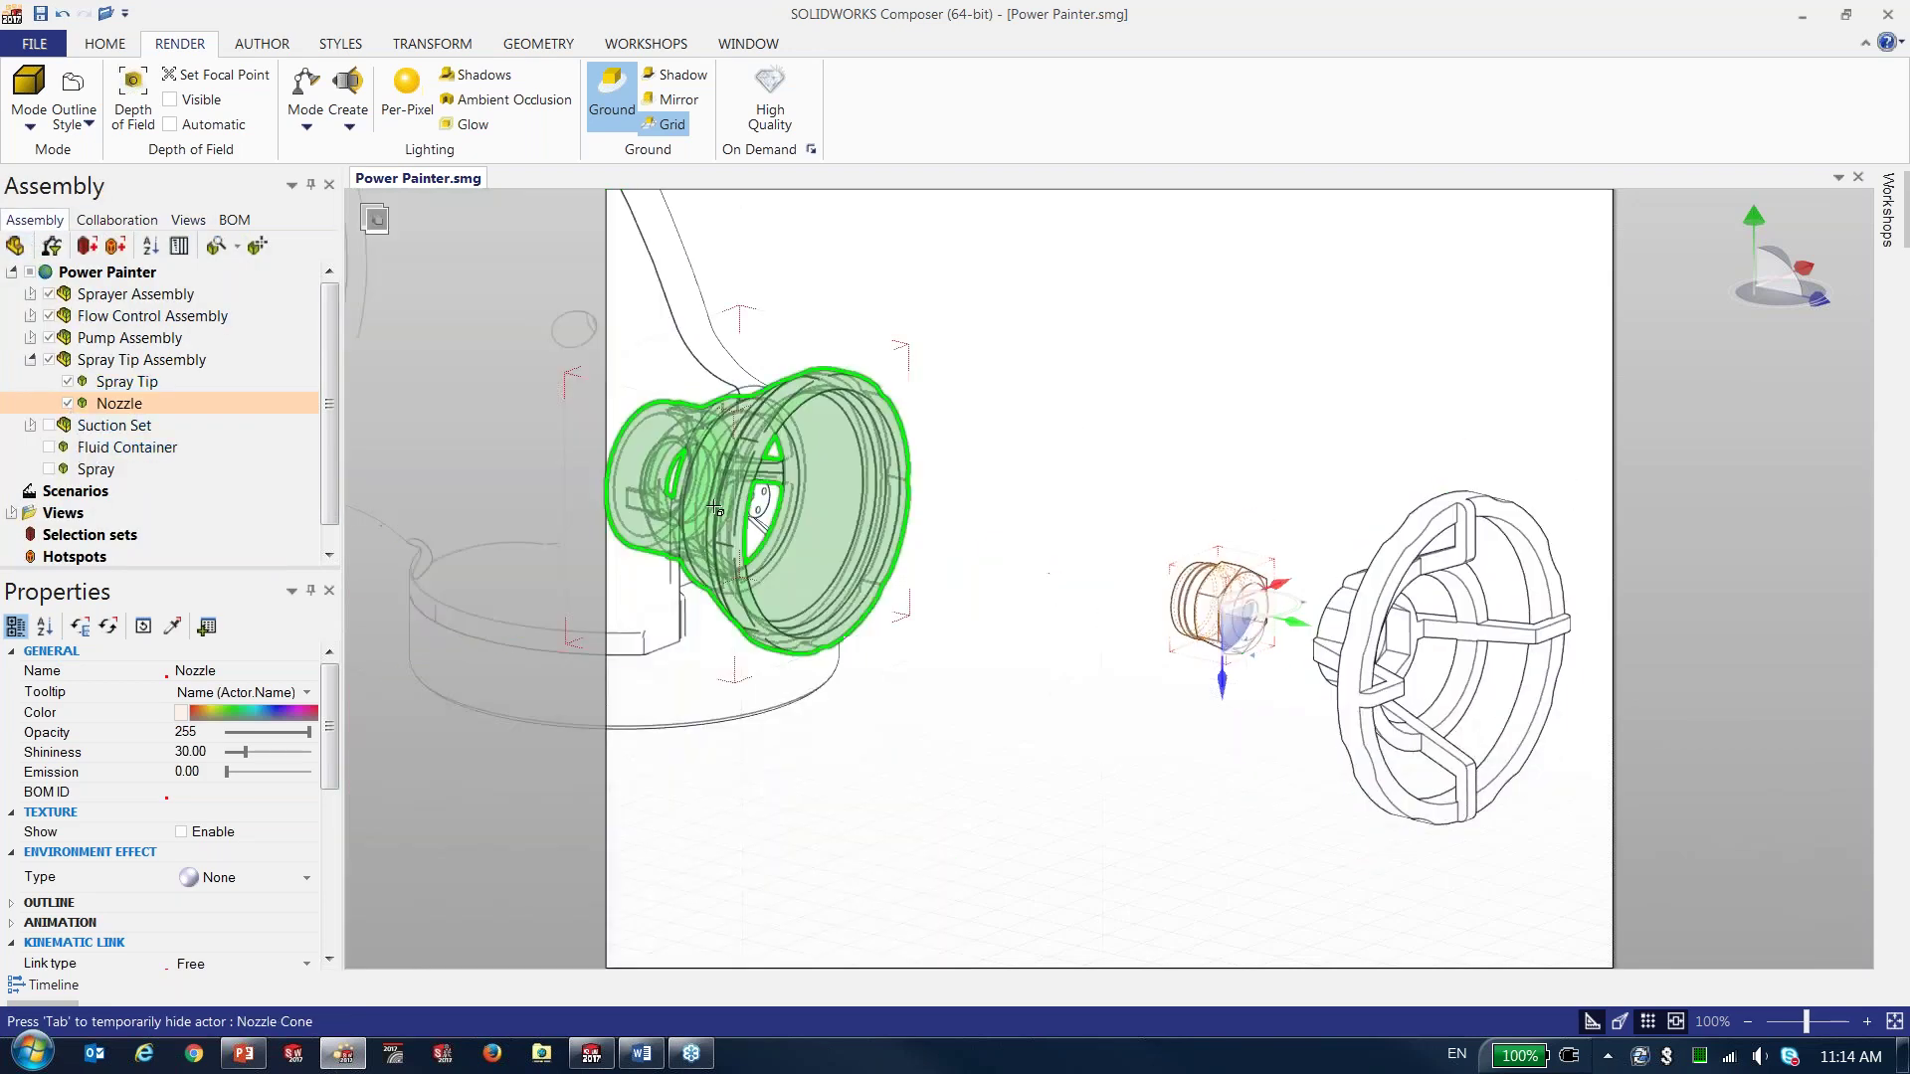
pyautogui.click(753, 499)
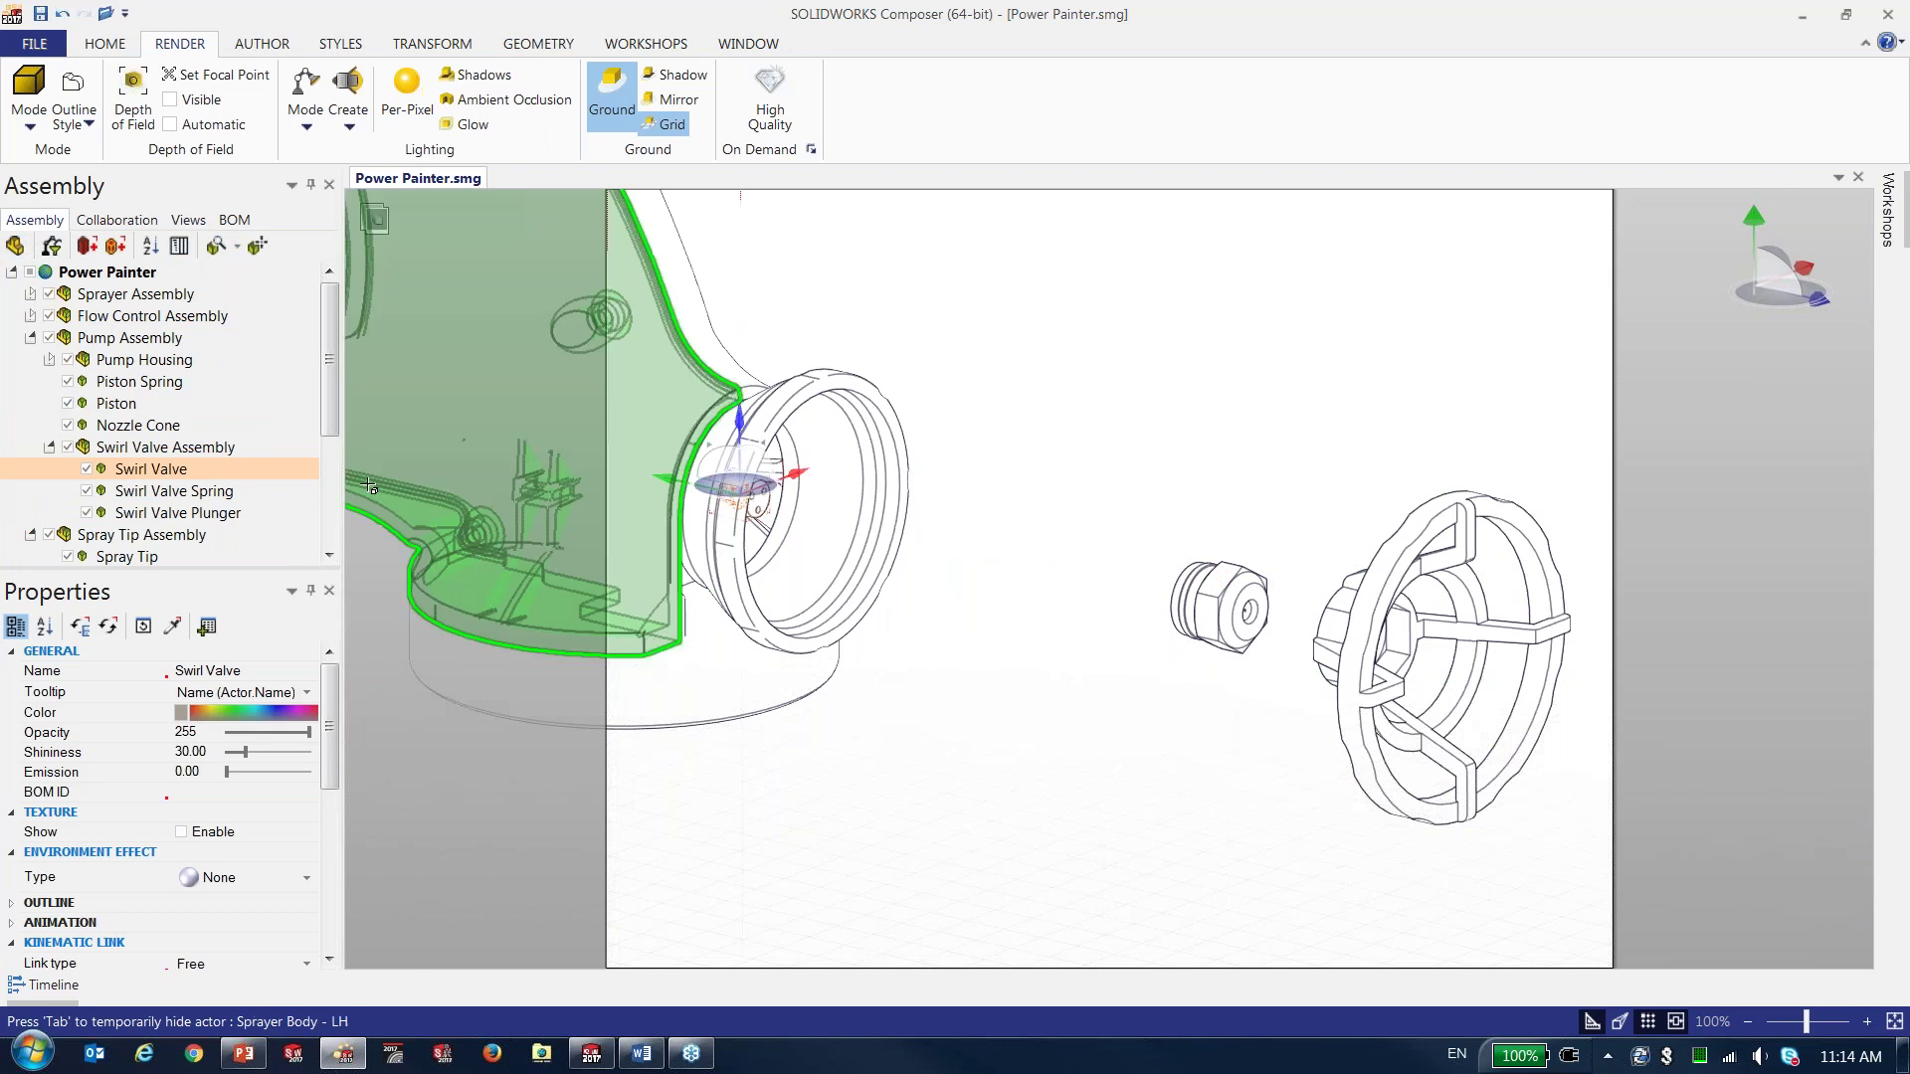
pyautogui.click(202, 449)
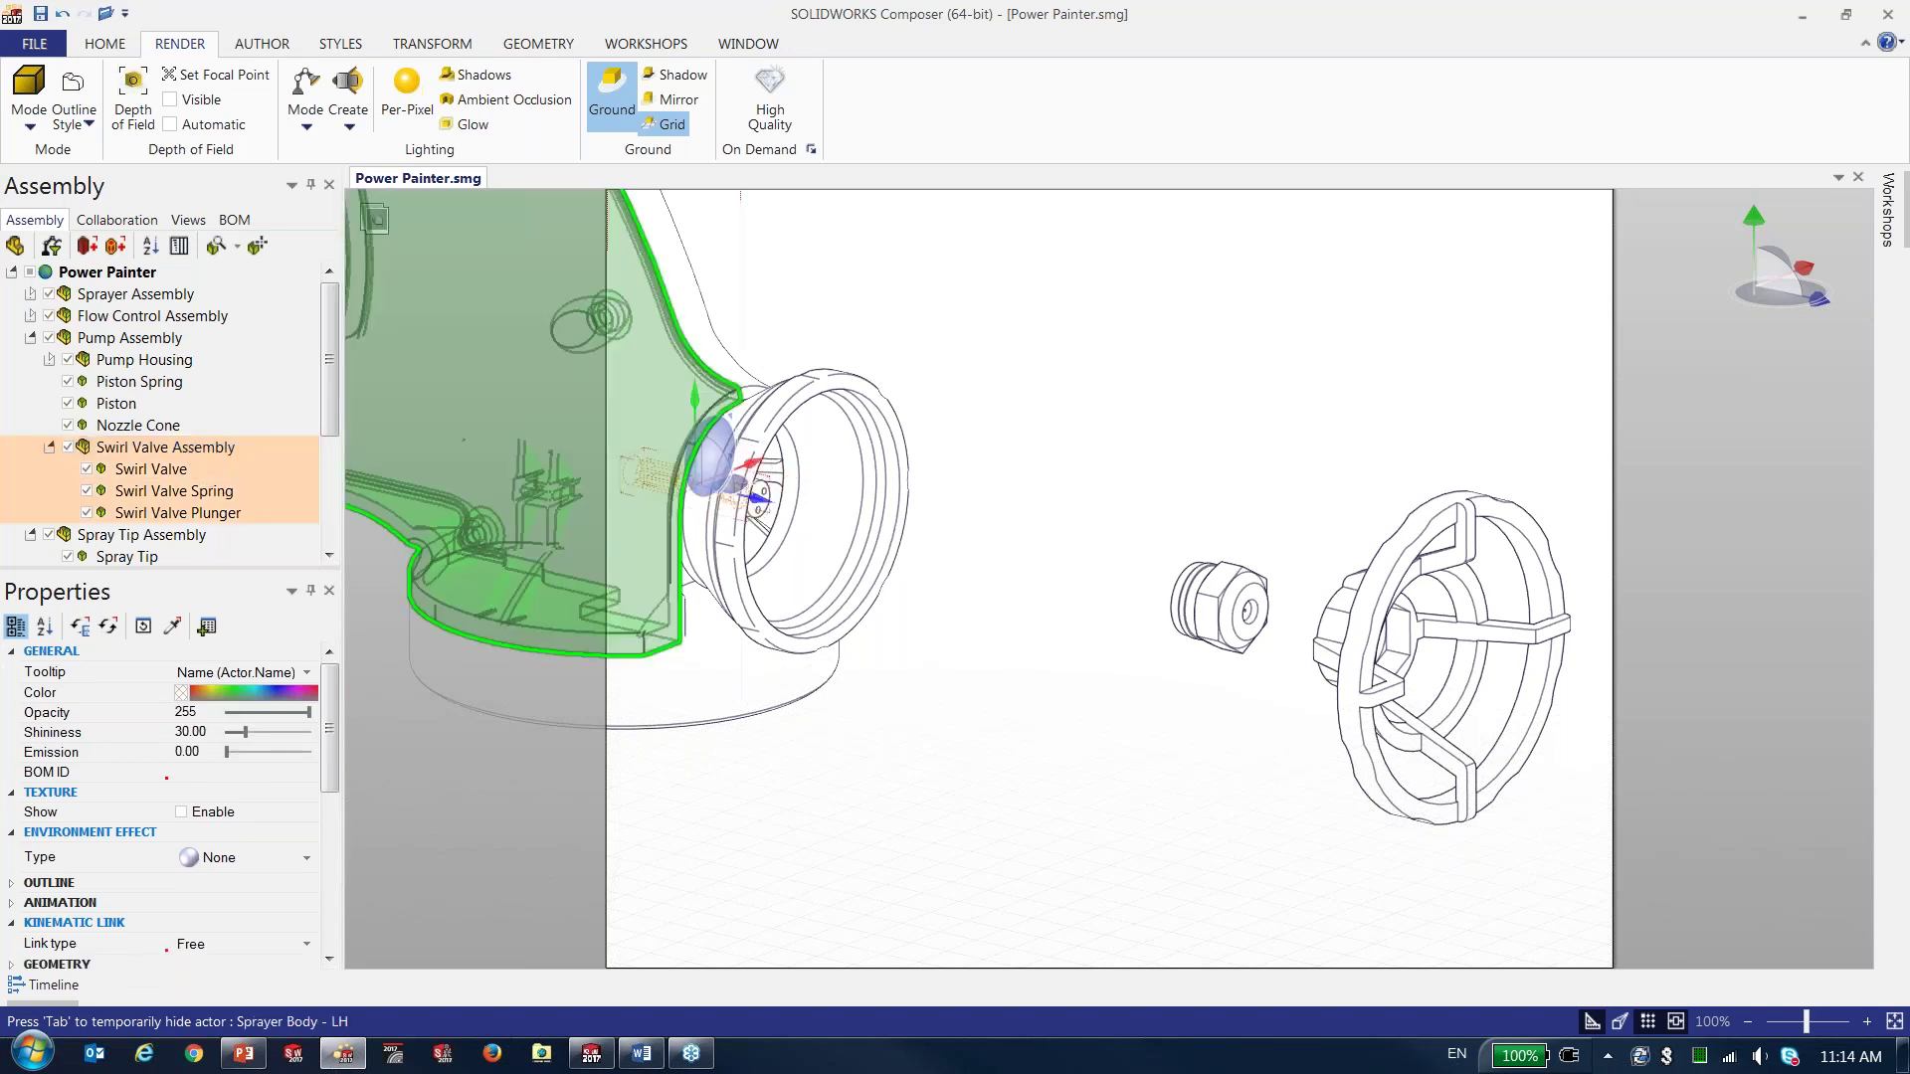
pyautogui.moveTo(742, 501); pyautogui.dragTo(960, 545)
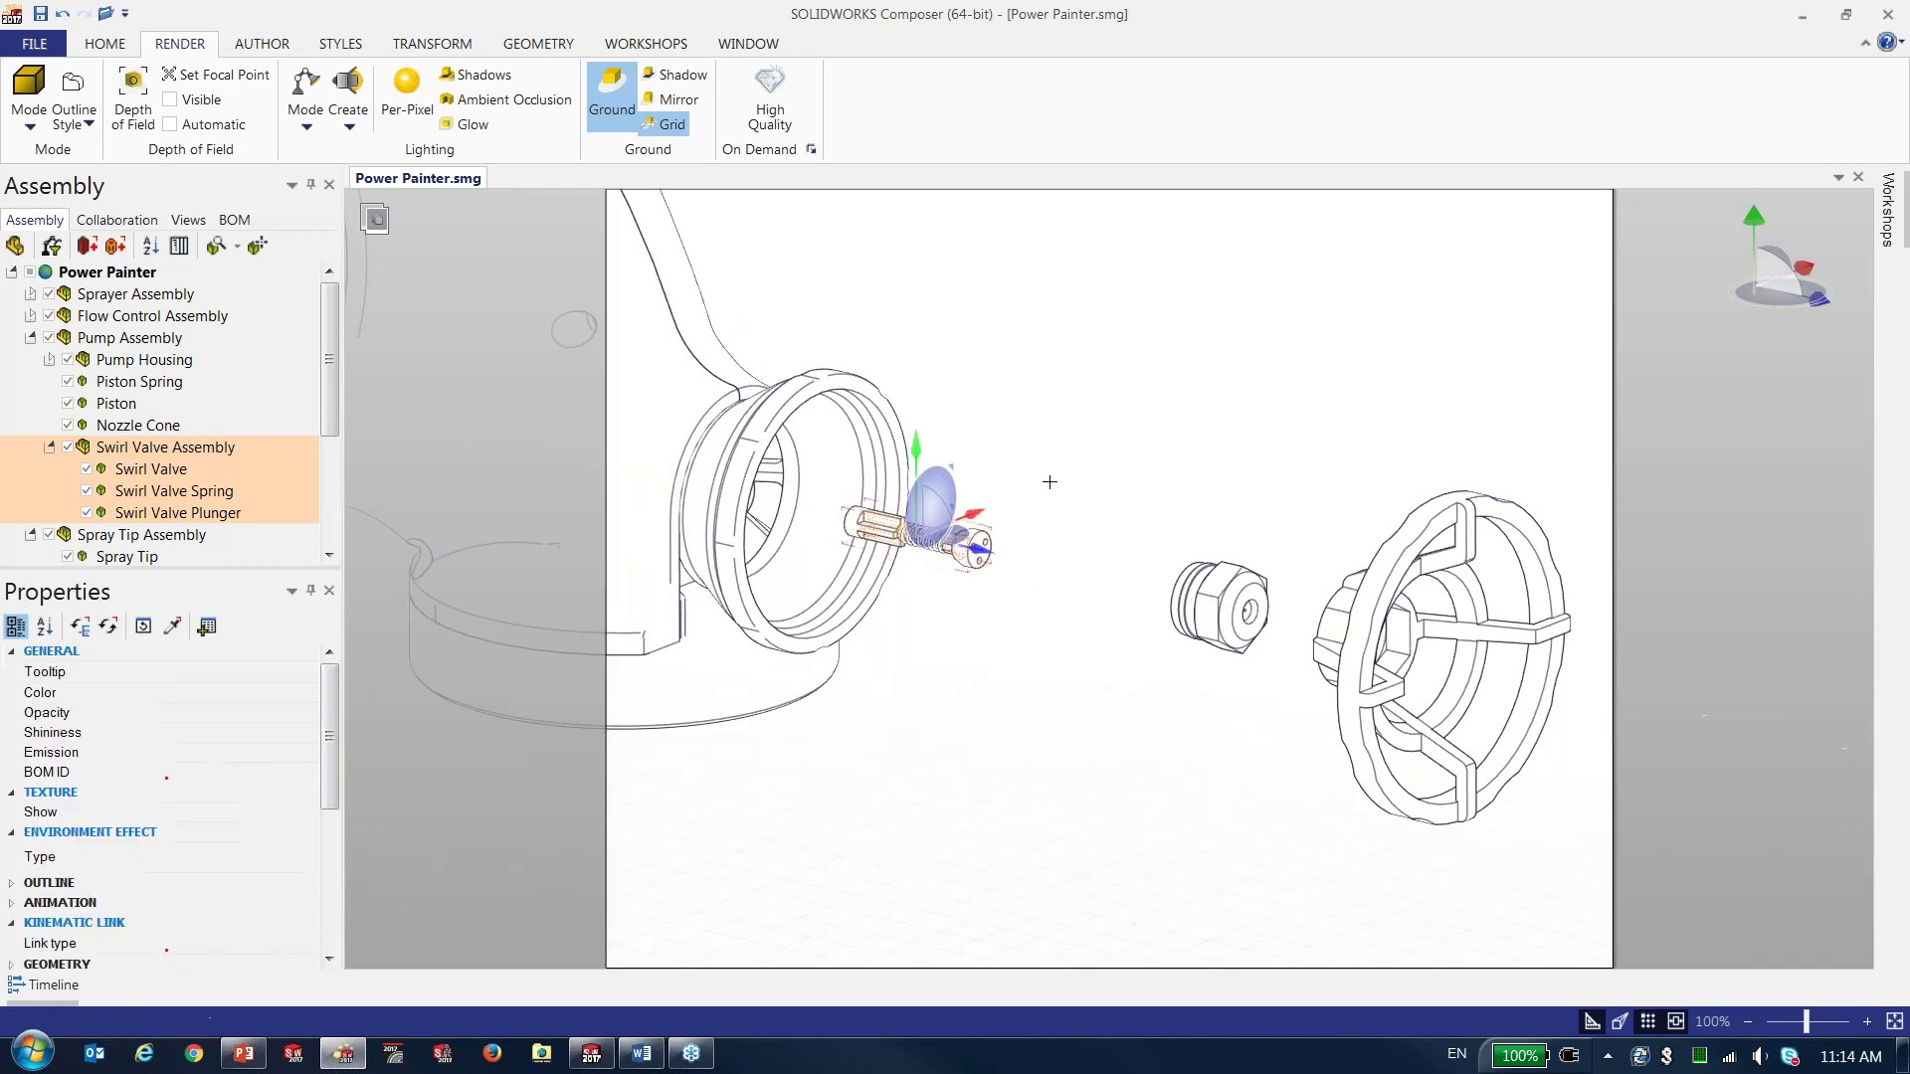
pyautogui.click(1049, 482)
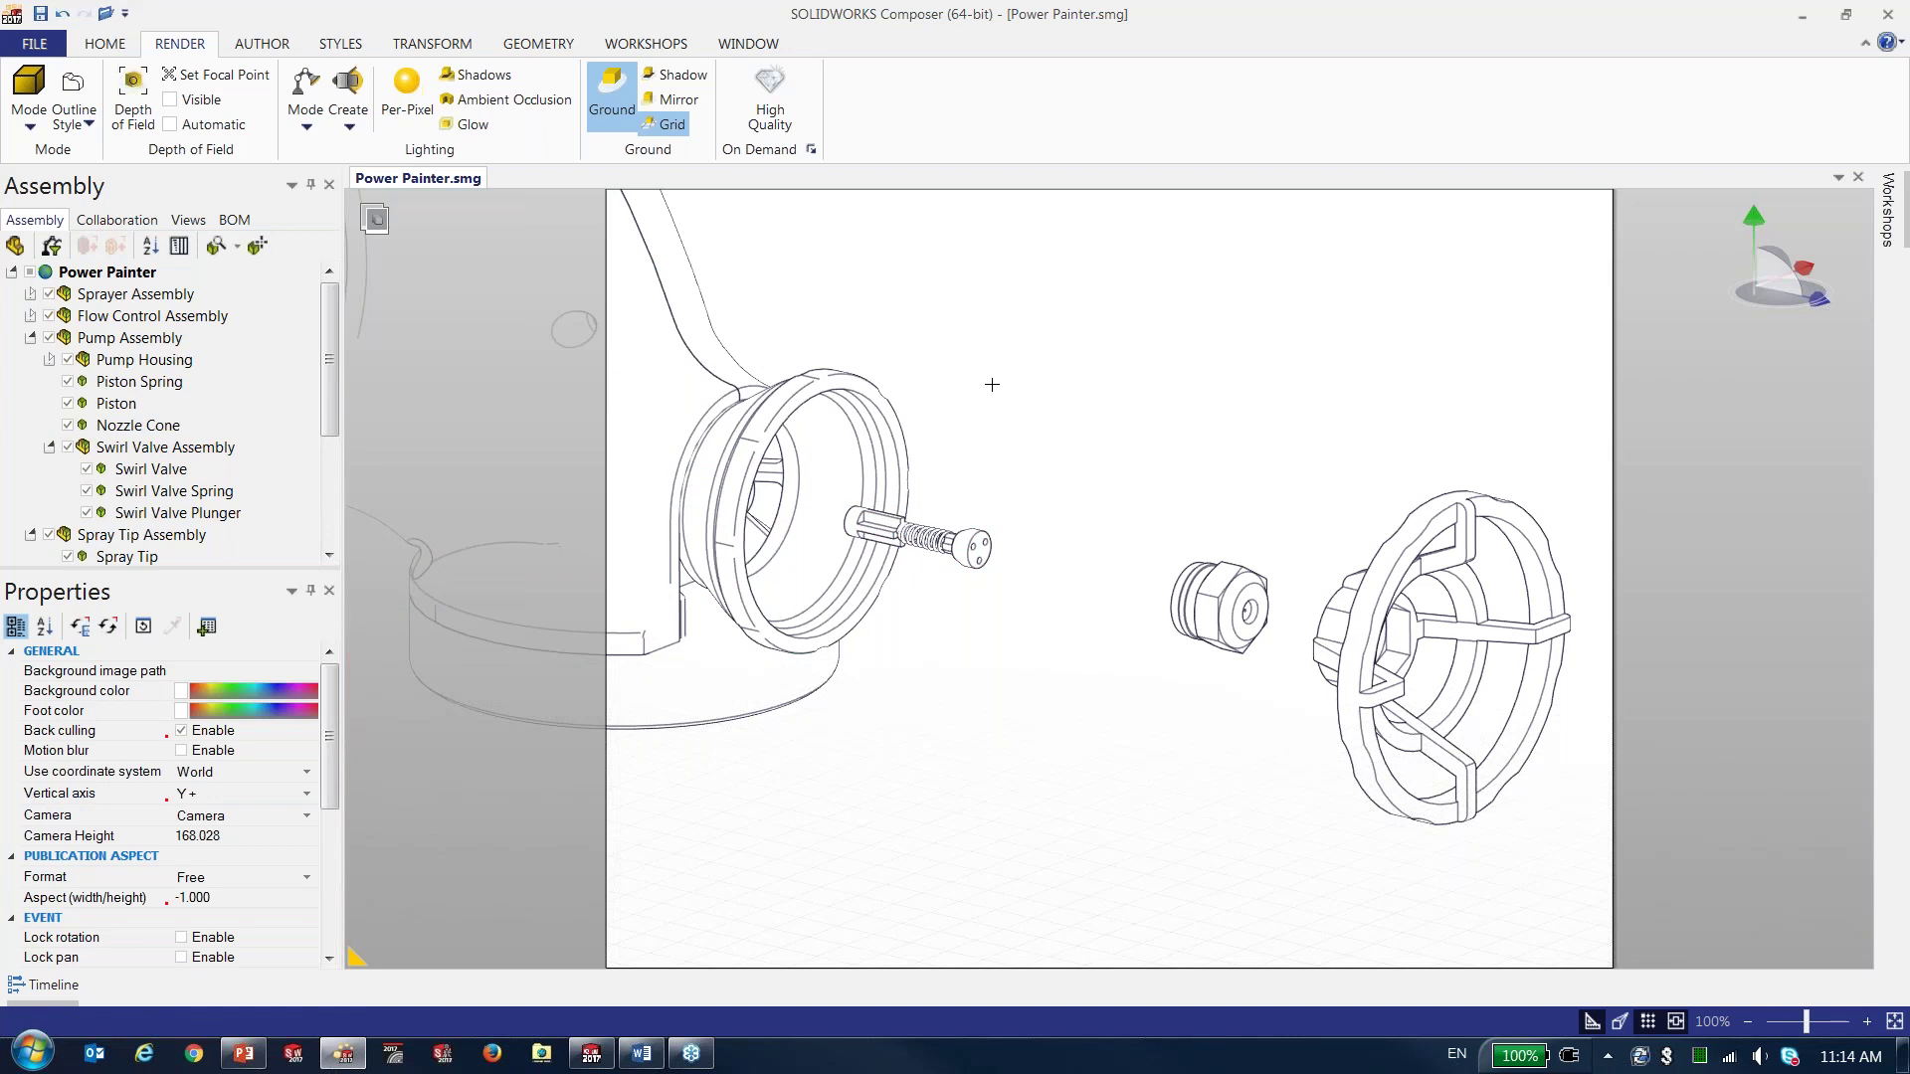
# - Explode the swirl valve, spring and plunger linearly along the spray axis so the three parts are spaced apart
pyautogui.click(431, 44)
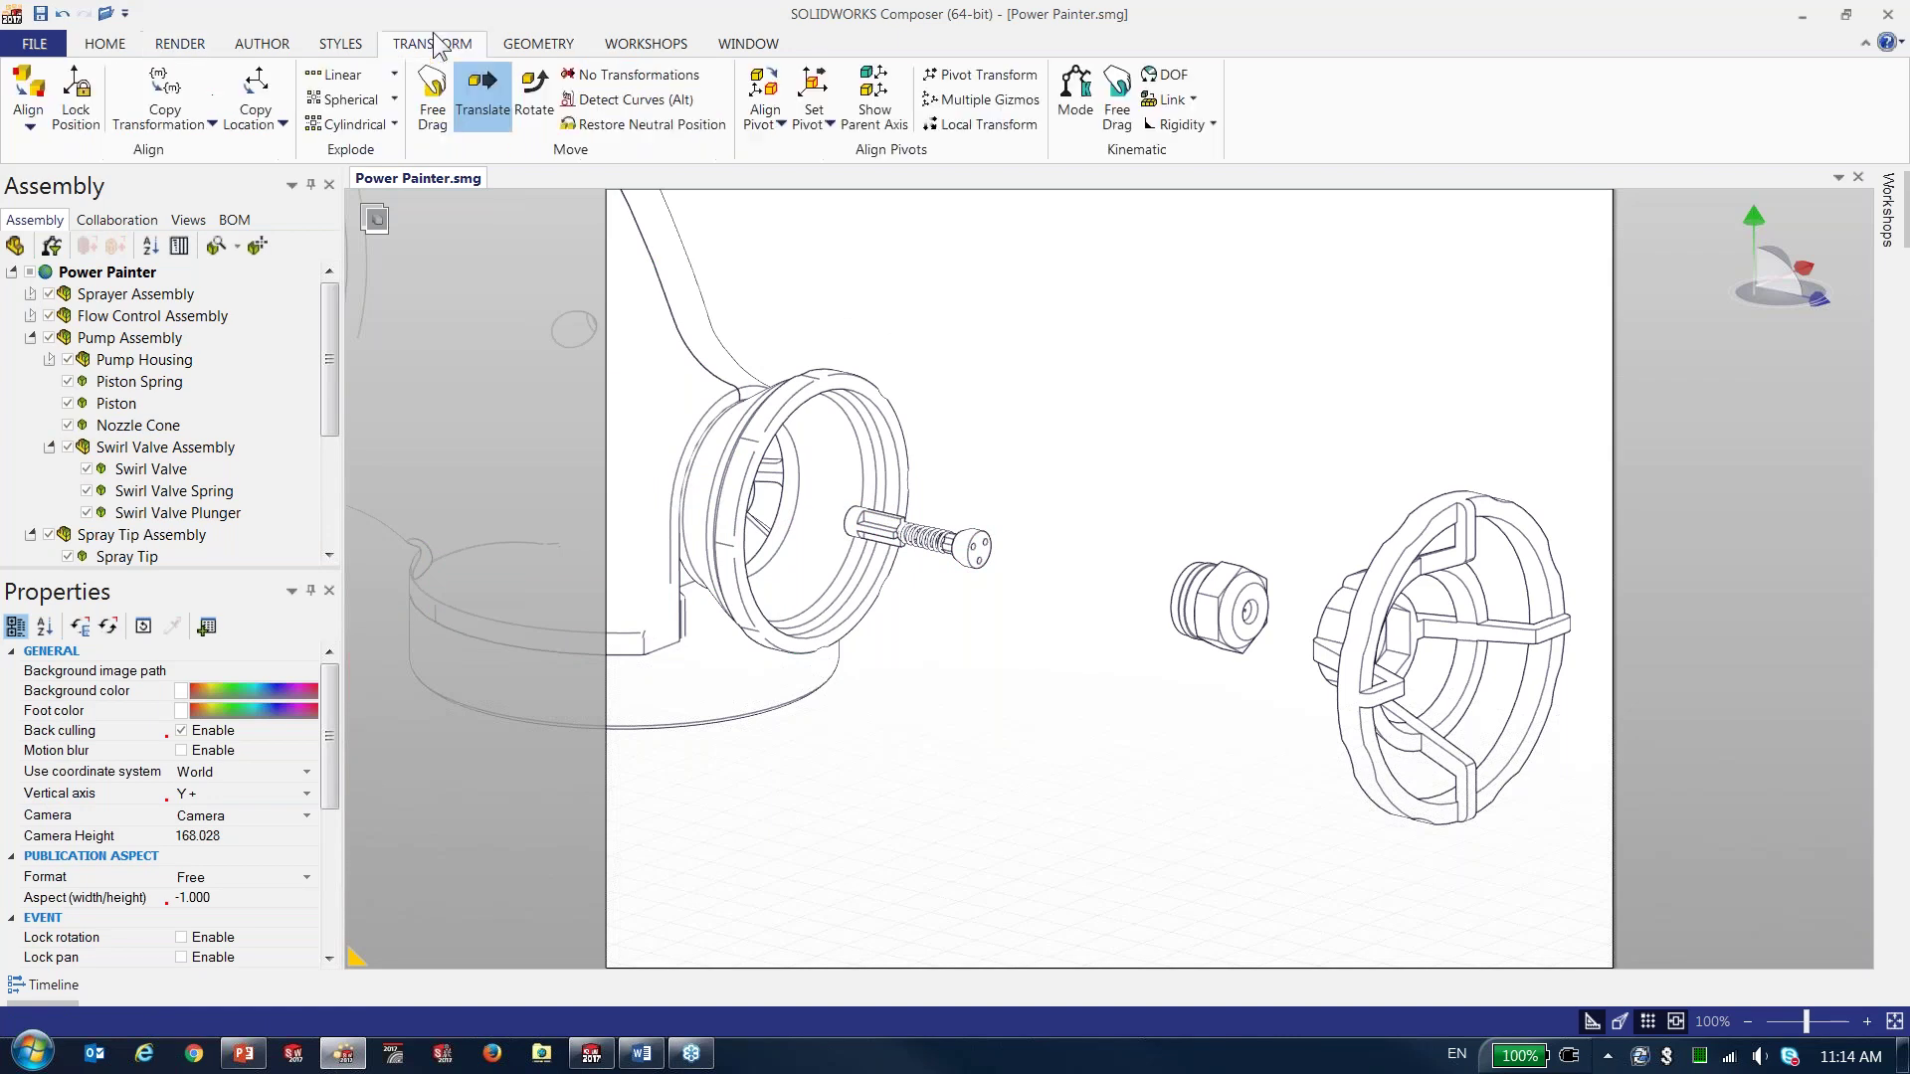
pyautogui.moveTo(1061, 438); pyautogui.dragTo(827, 629)
pyautogui.moveTo(980, 545); pyautogui.dragTo(1084, 582)
pyautogui.press('Escape')
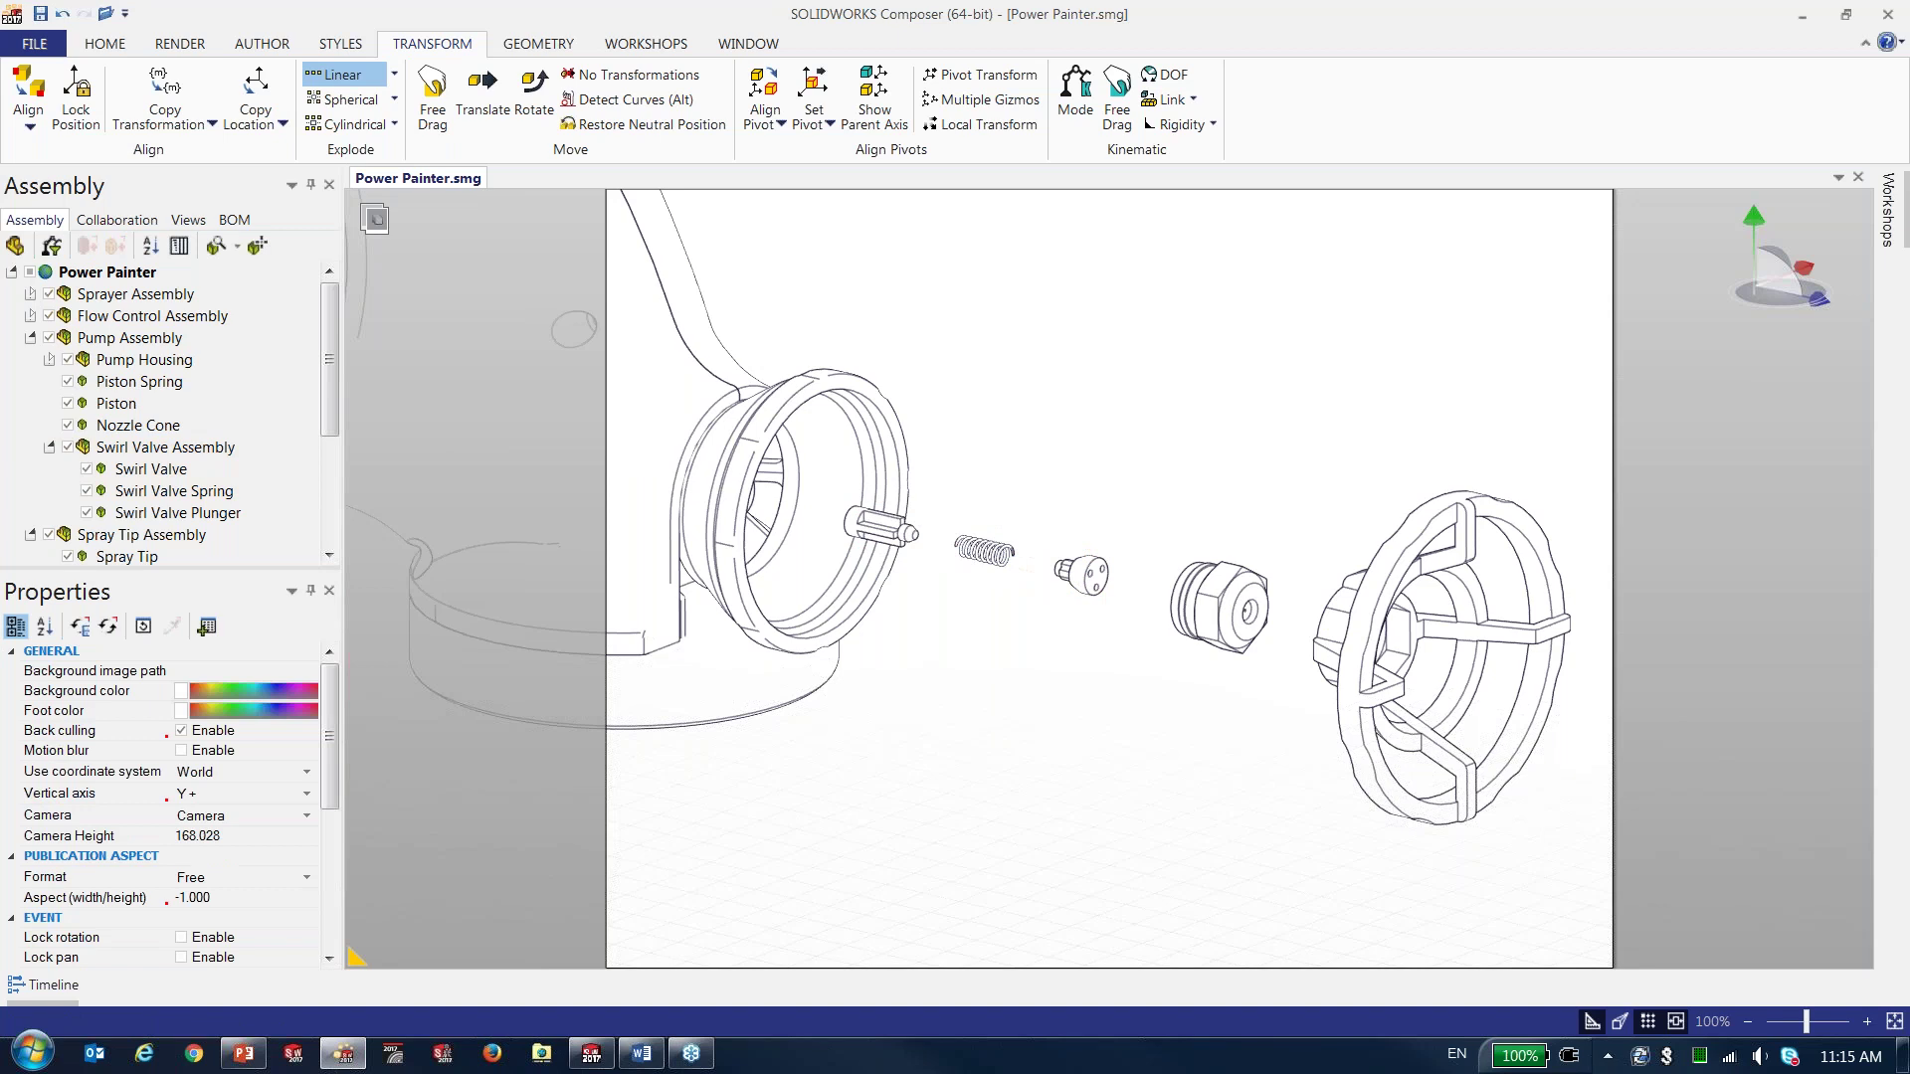
# - Update the Step 6 view with the exploded line-art layout
pyautogui.click(188, 220)
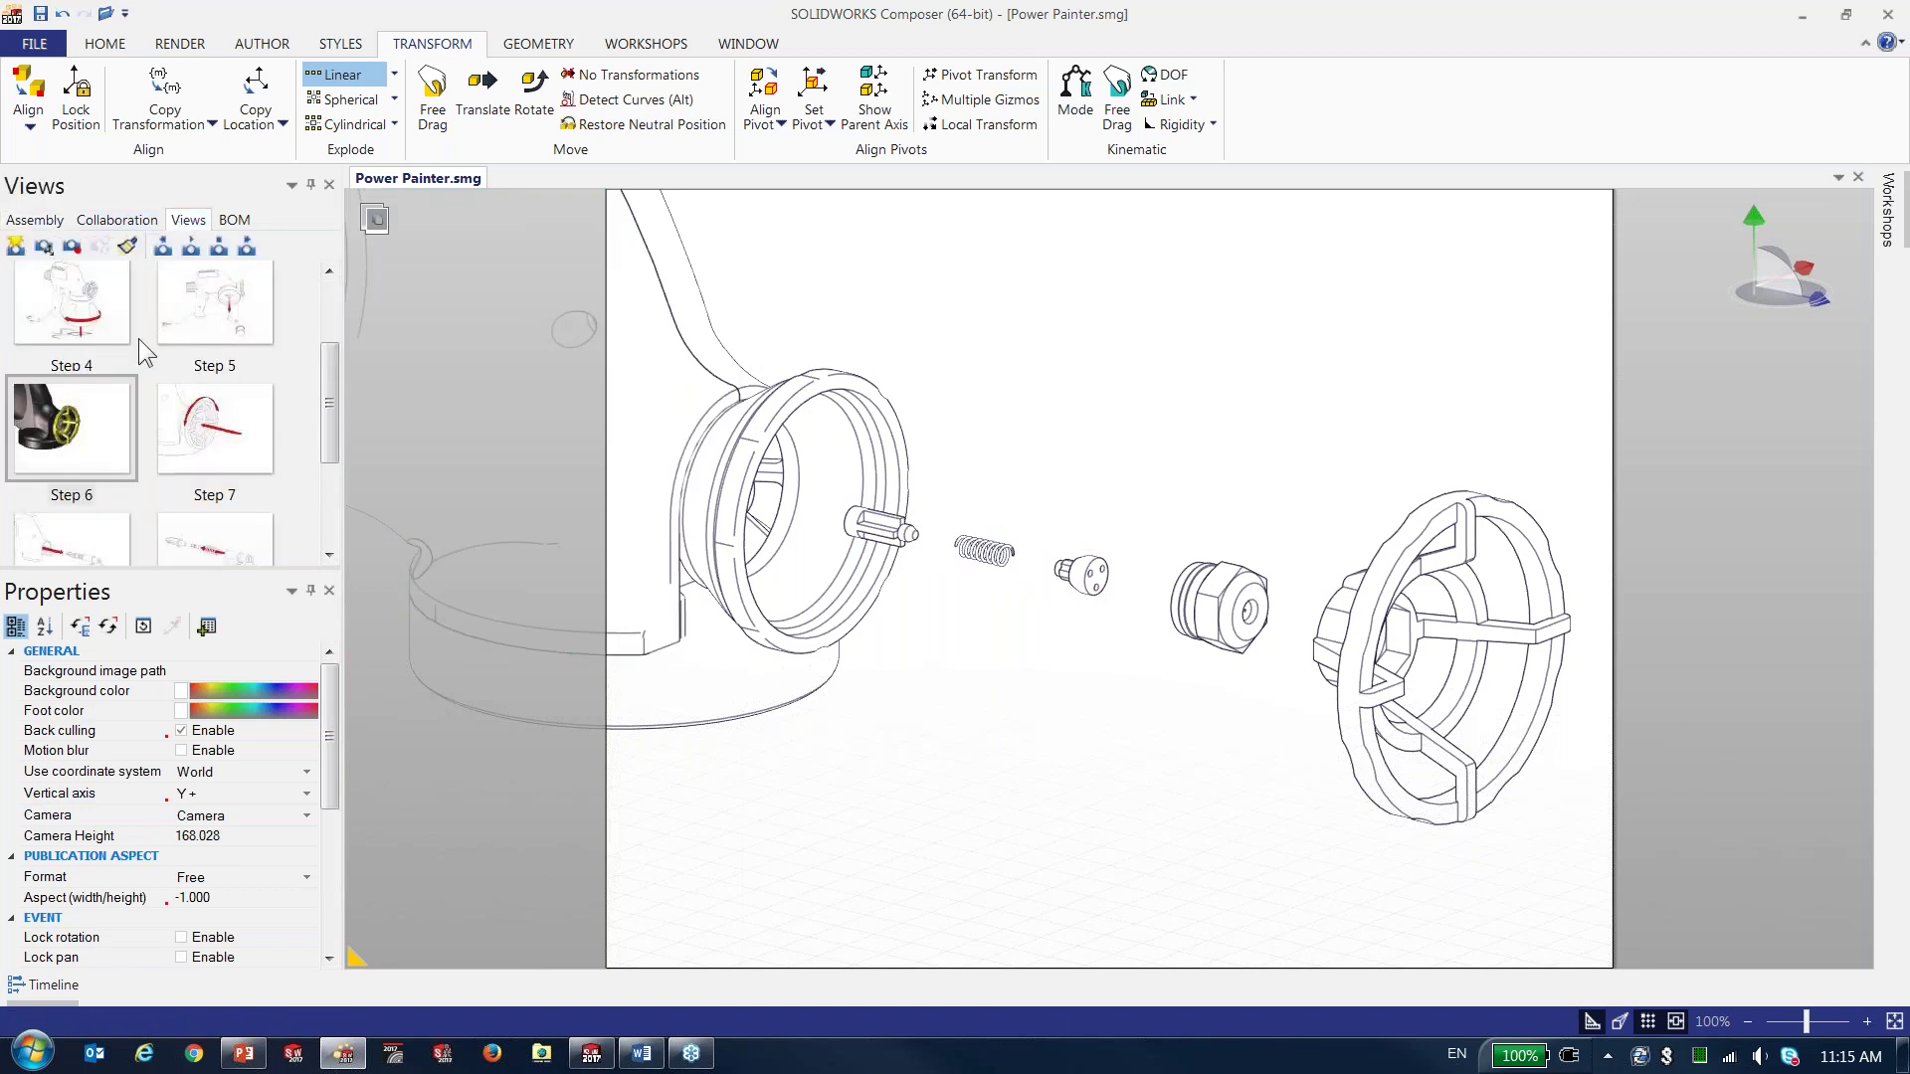
pyautogui.rightClick(93, 446)
pyautogui.click(129, 459)
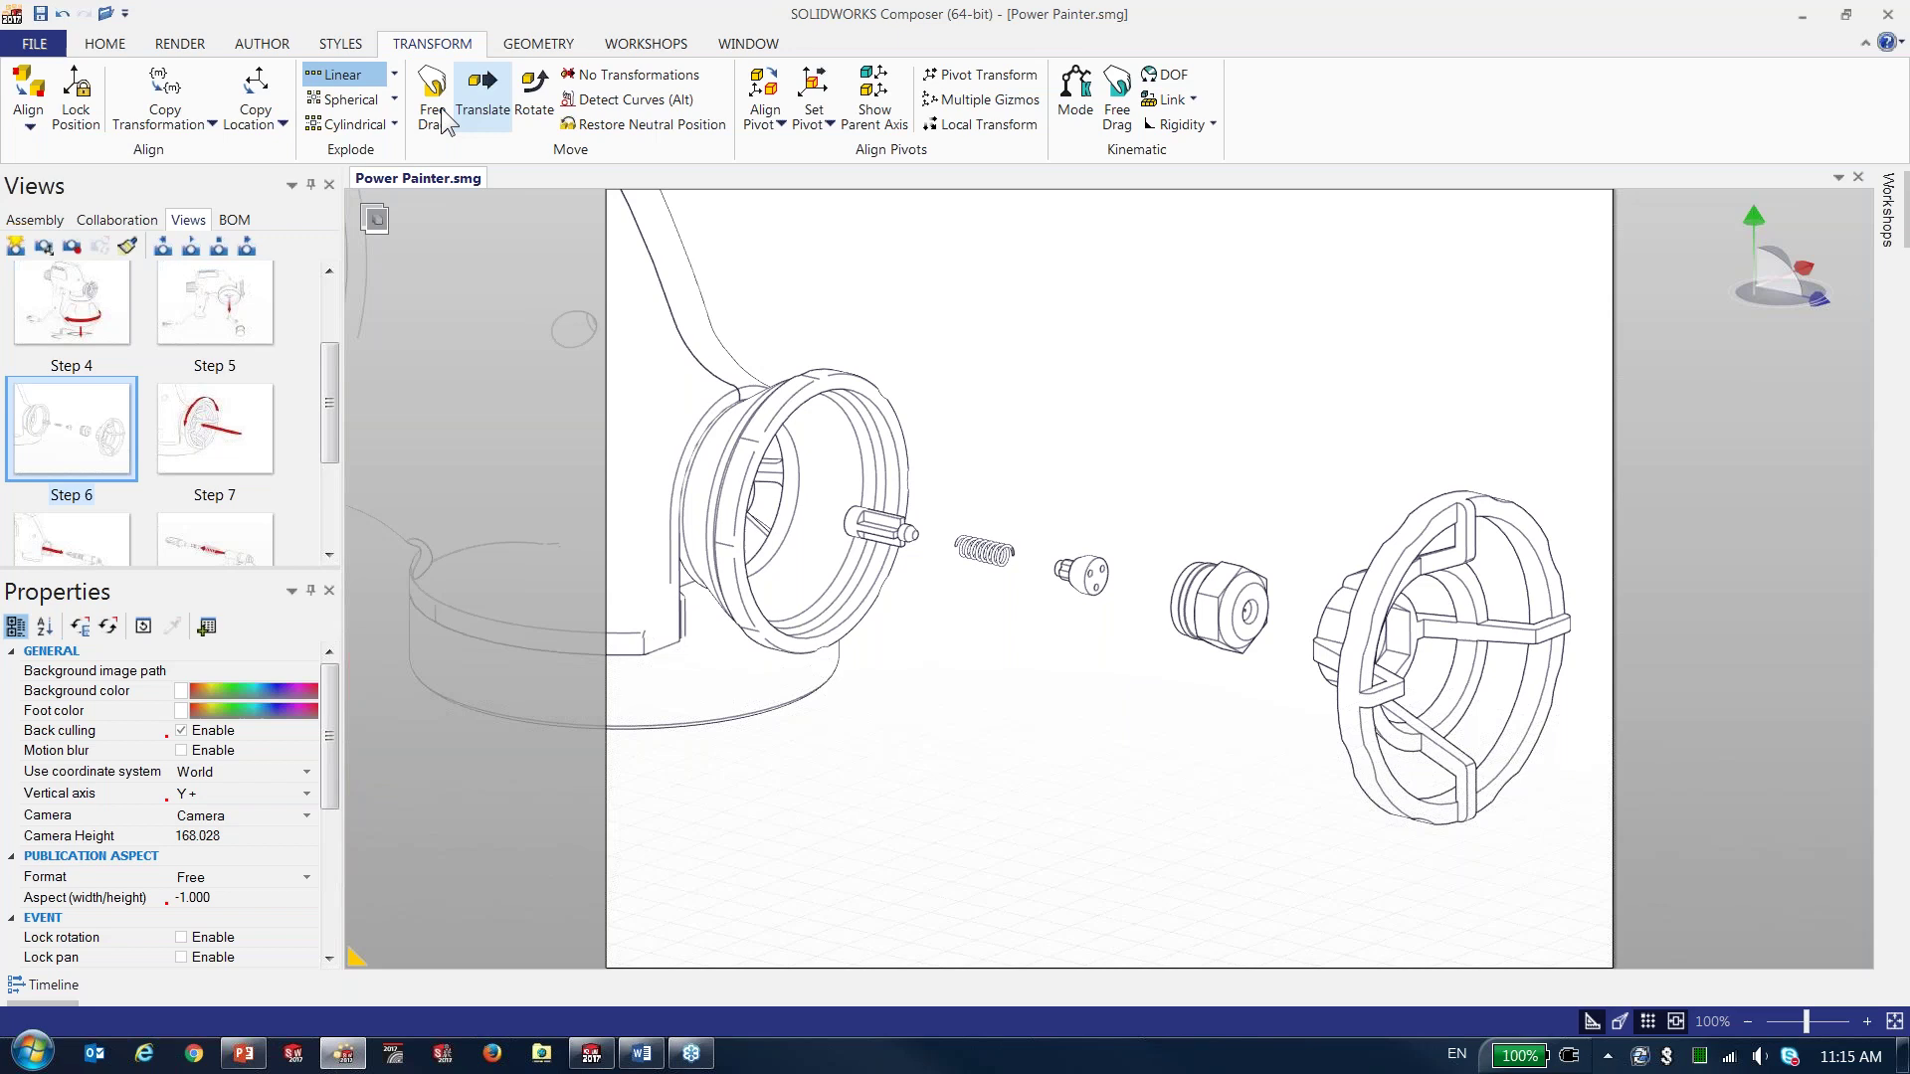
# - Draw a straight arrow about 206 long on the spray axis, from the sprayer opening through all exploded parts to beyond the Spray Tip
pyautogui.click(266, 45)
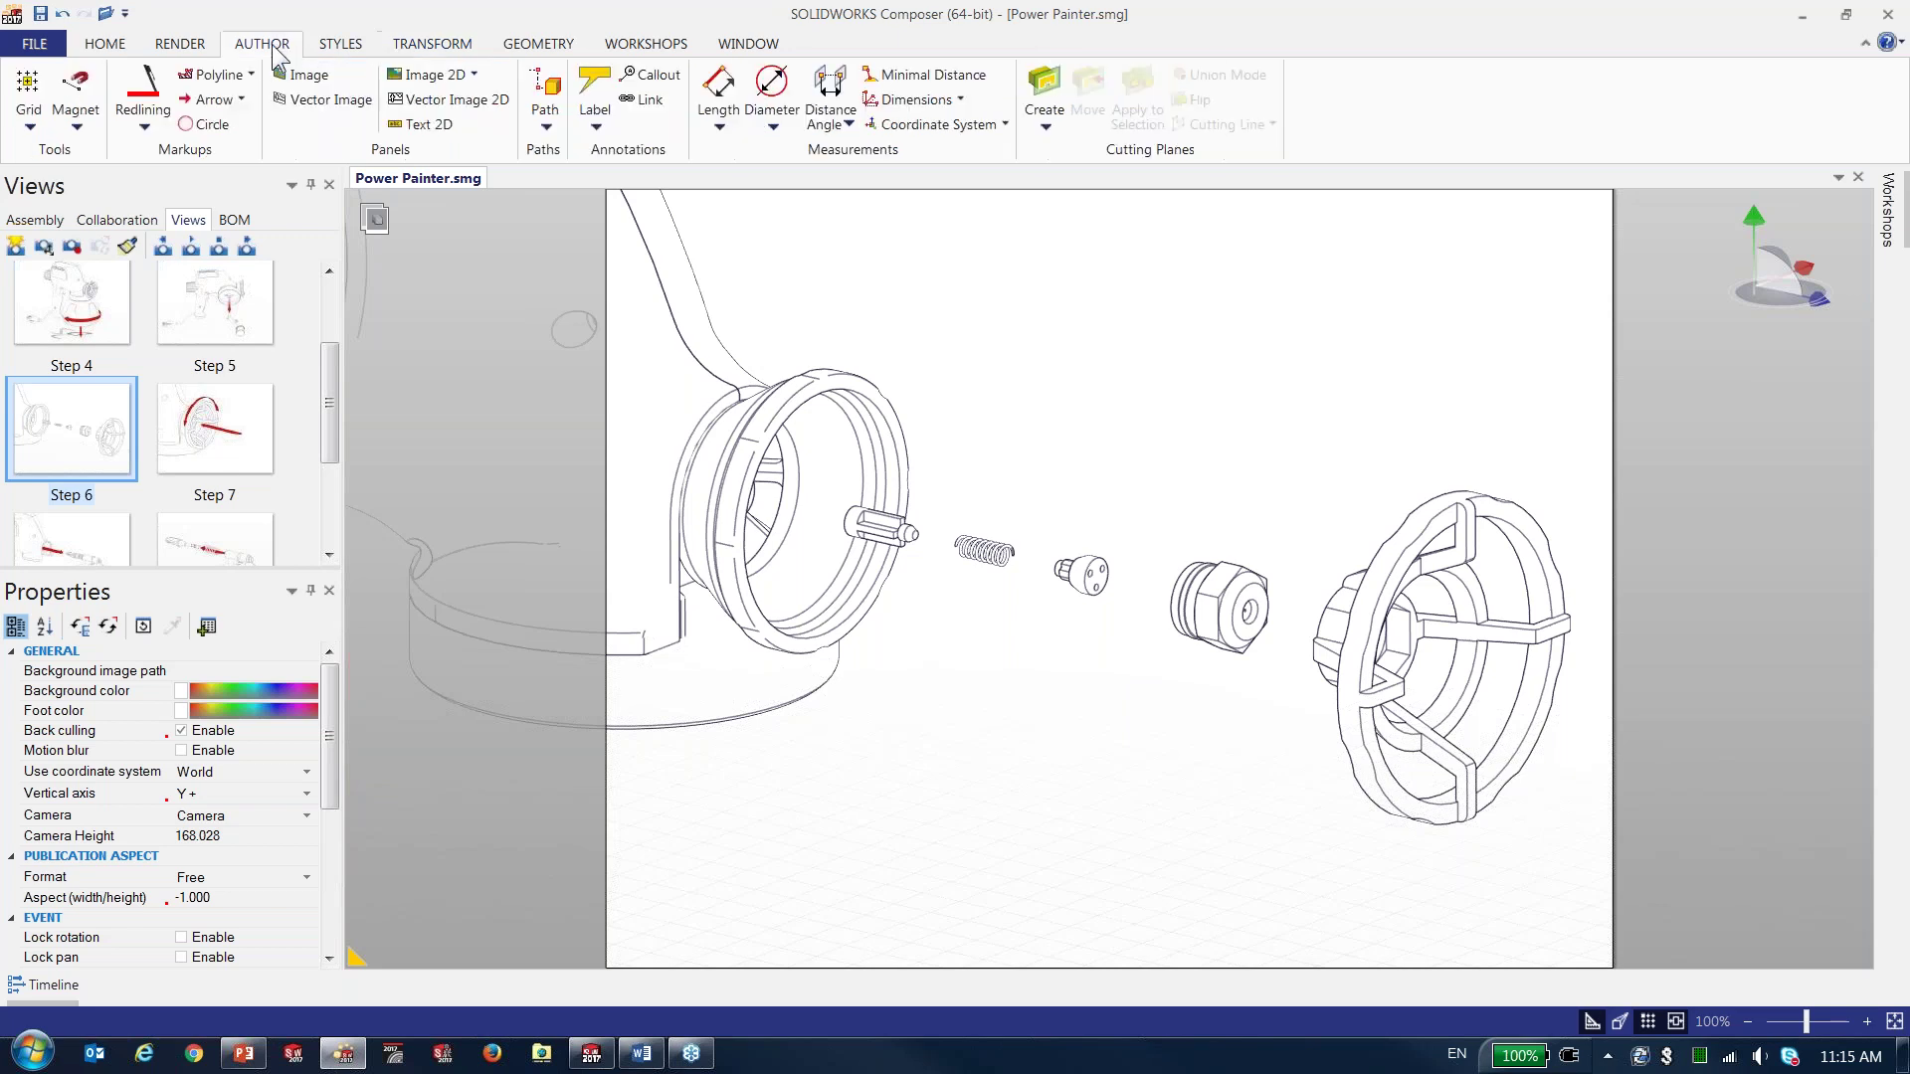
pyautogui.click(212, 100)
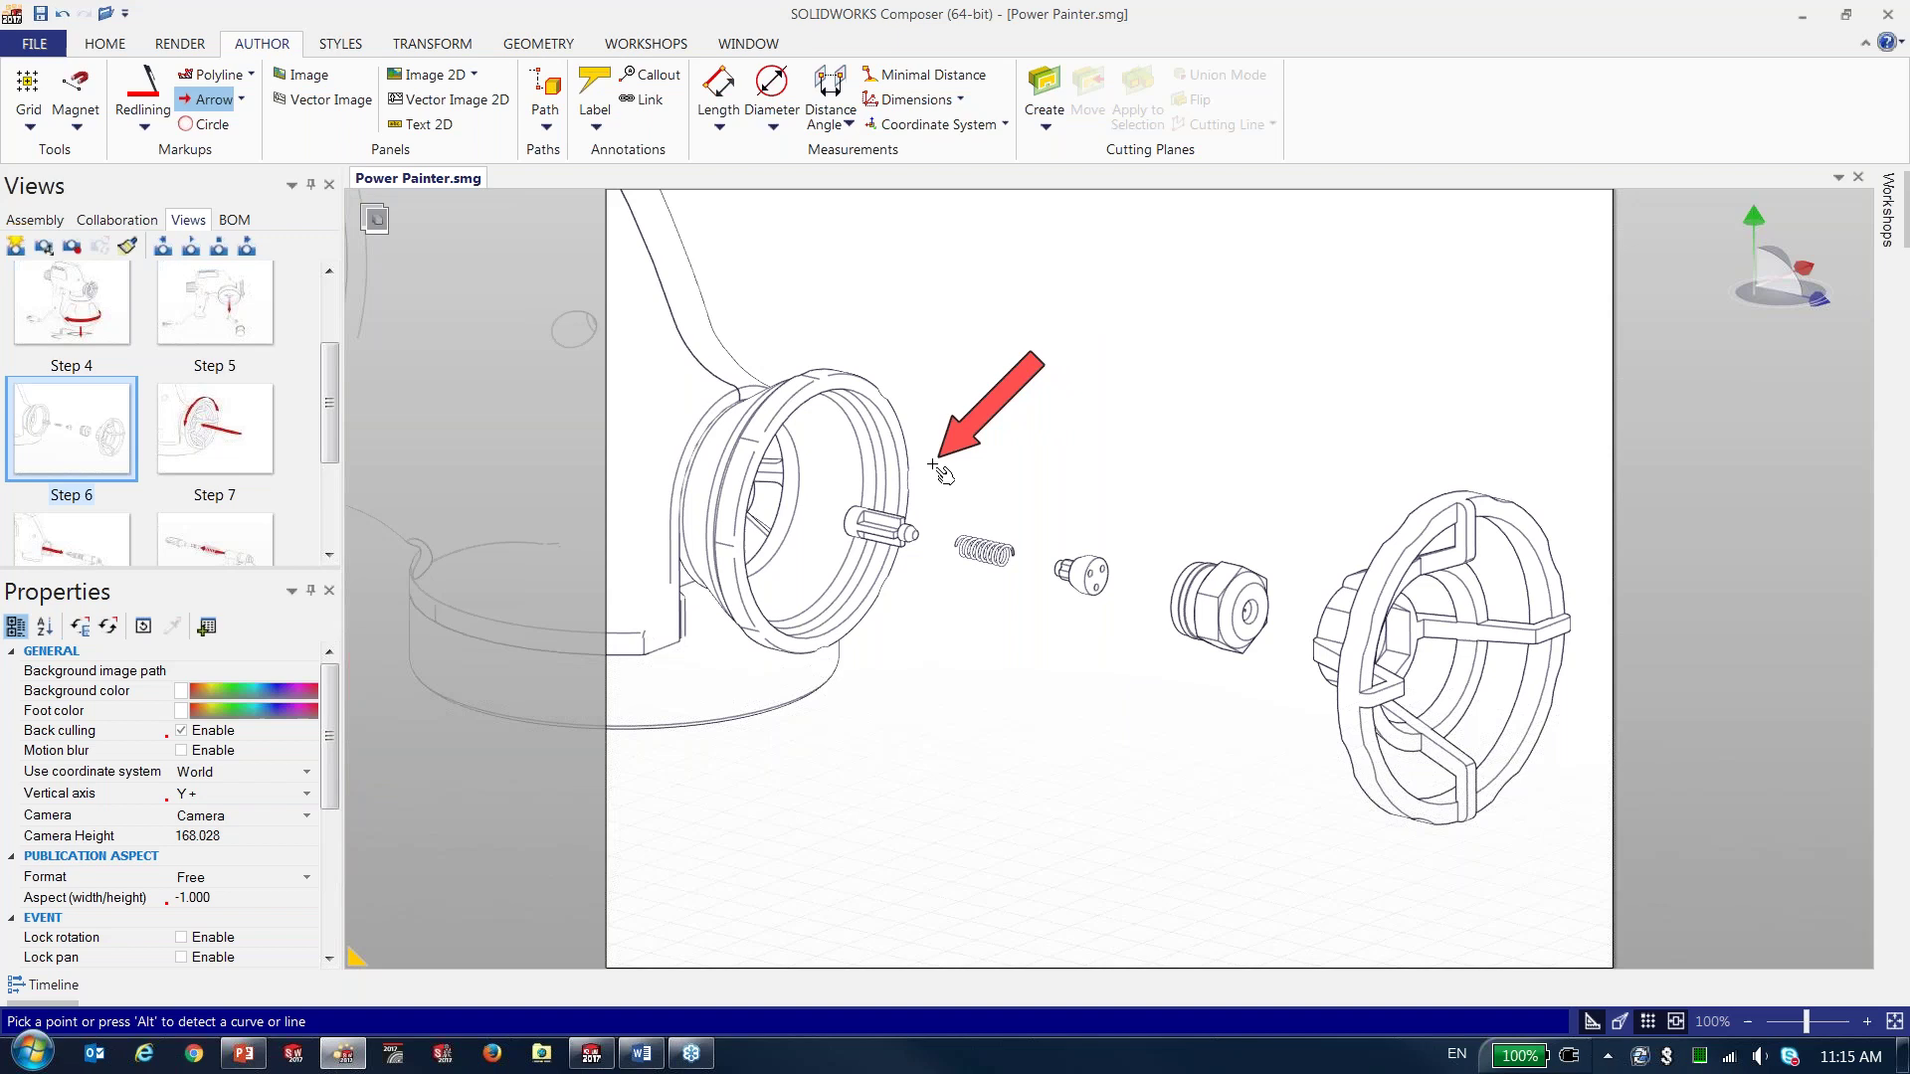
pyautogui.click(898, 509)
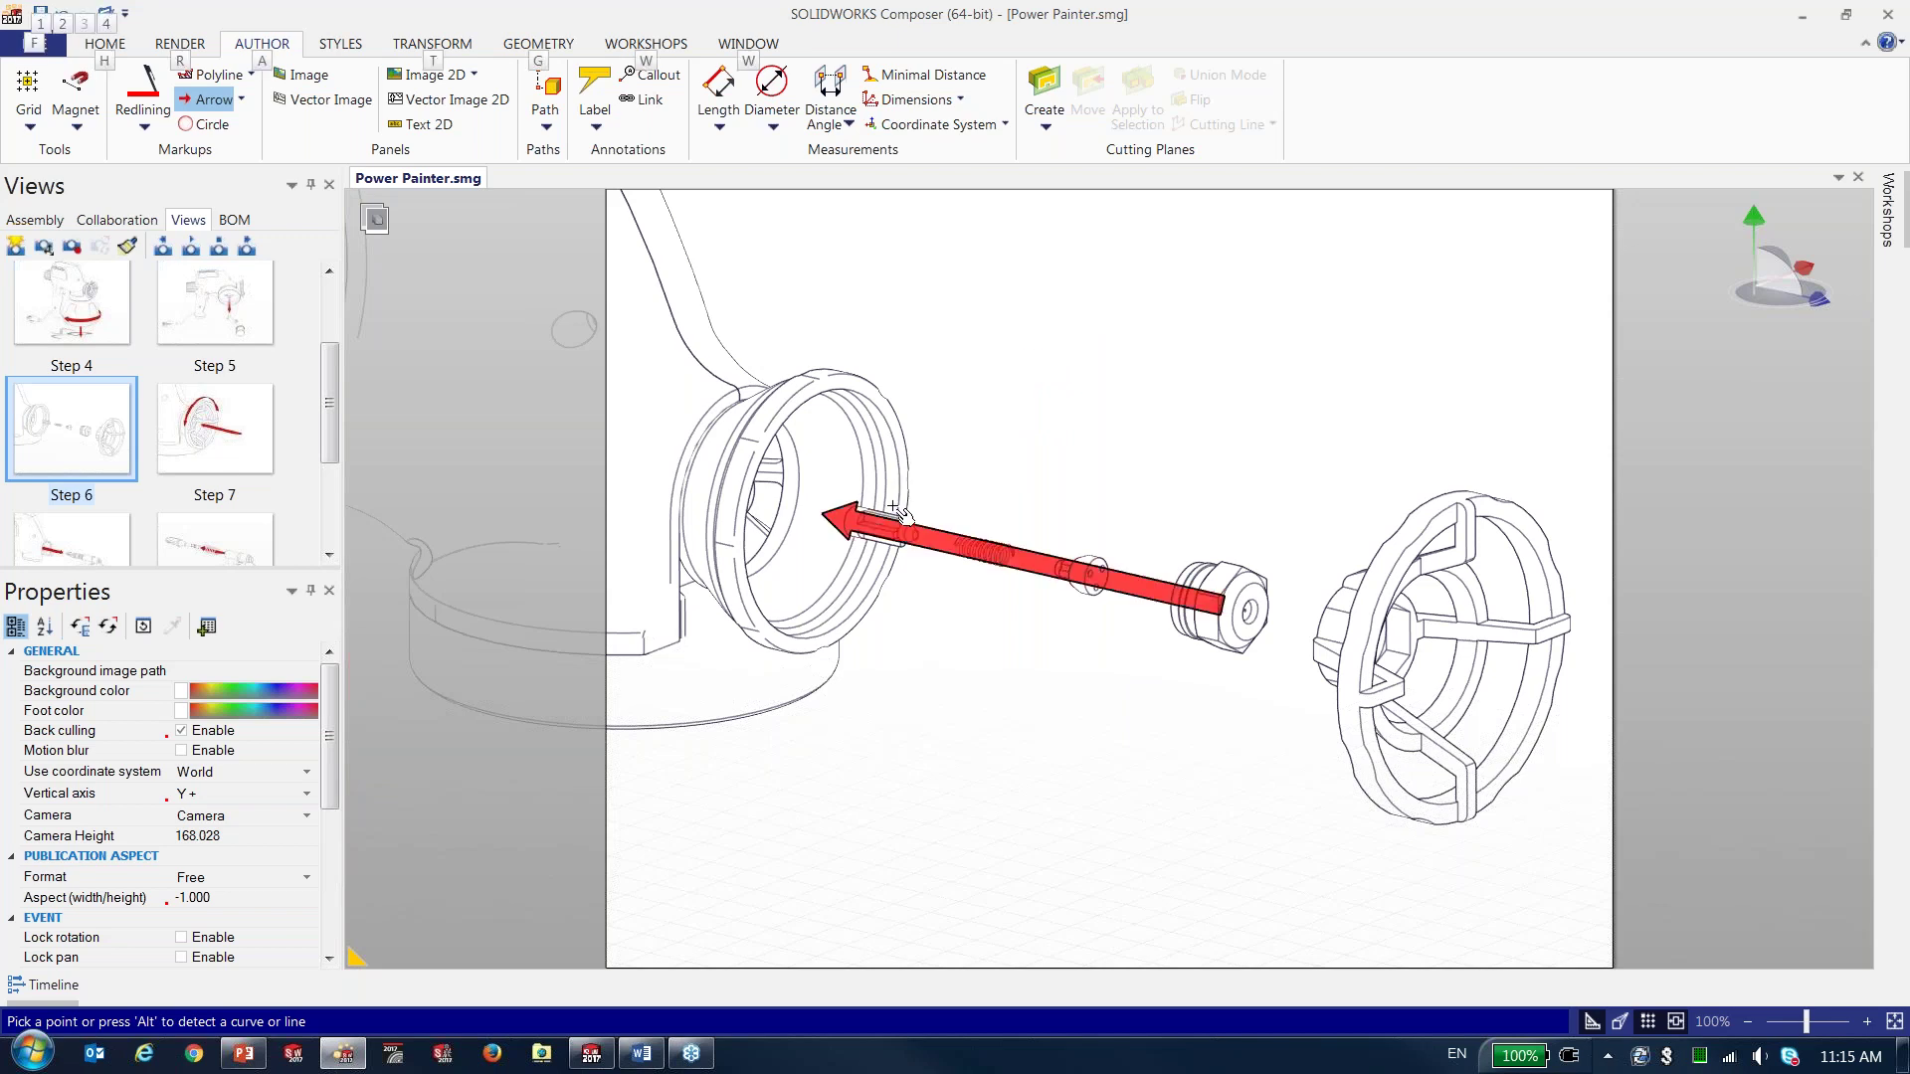
pyautogui.click(899, 511)
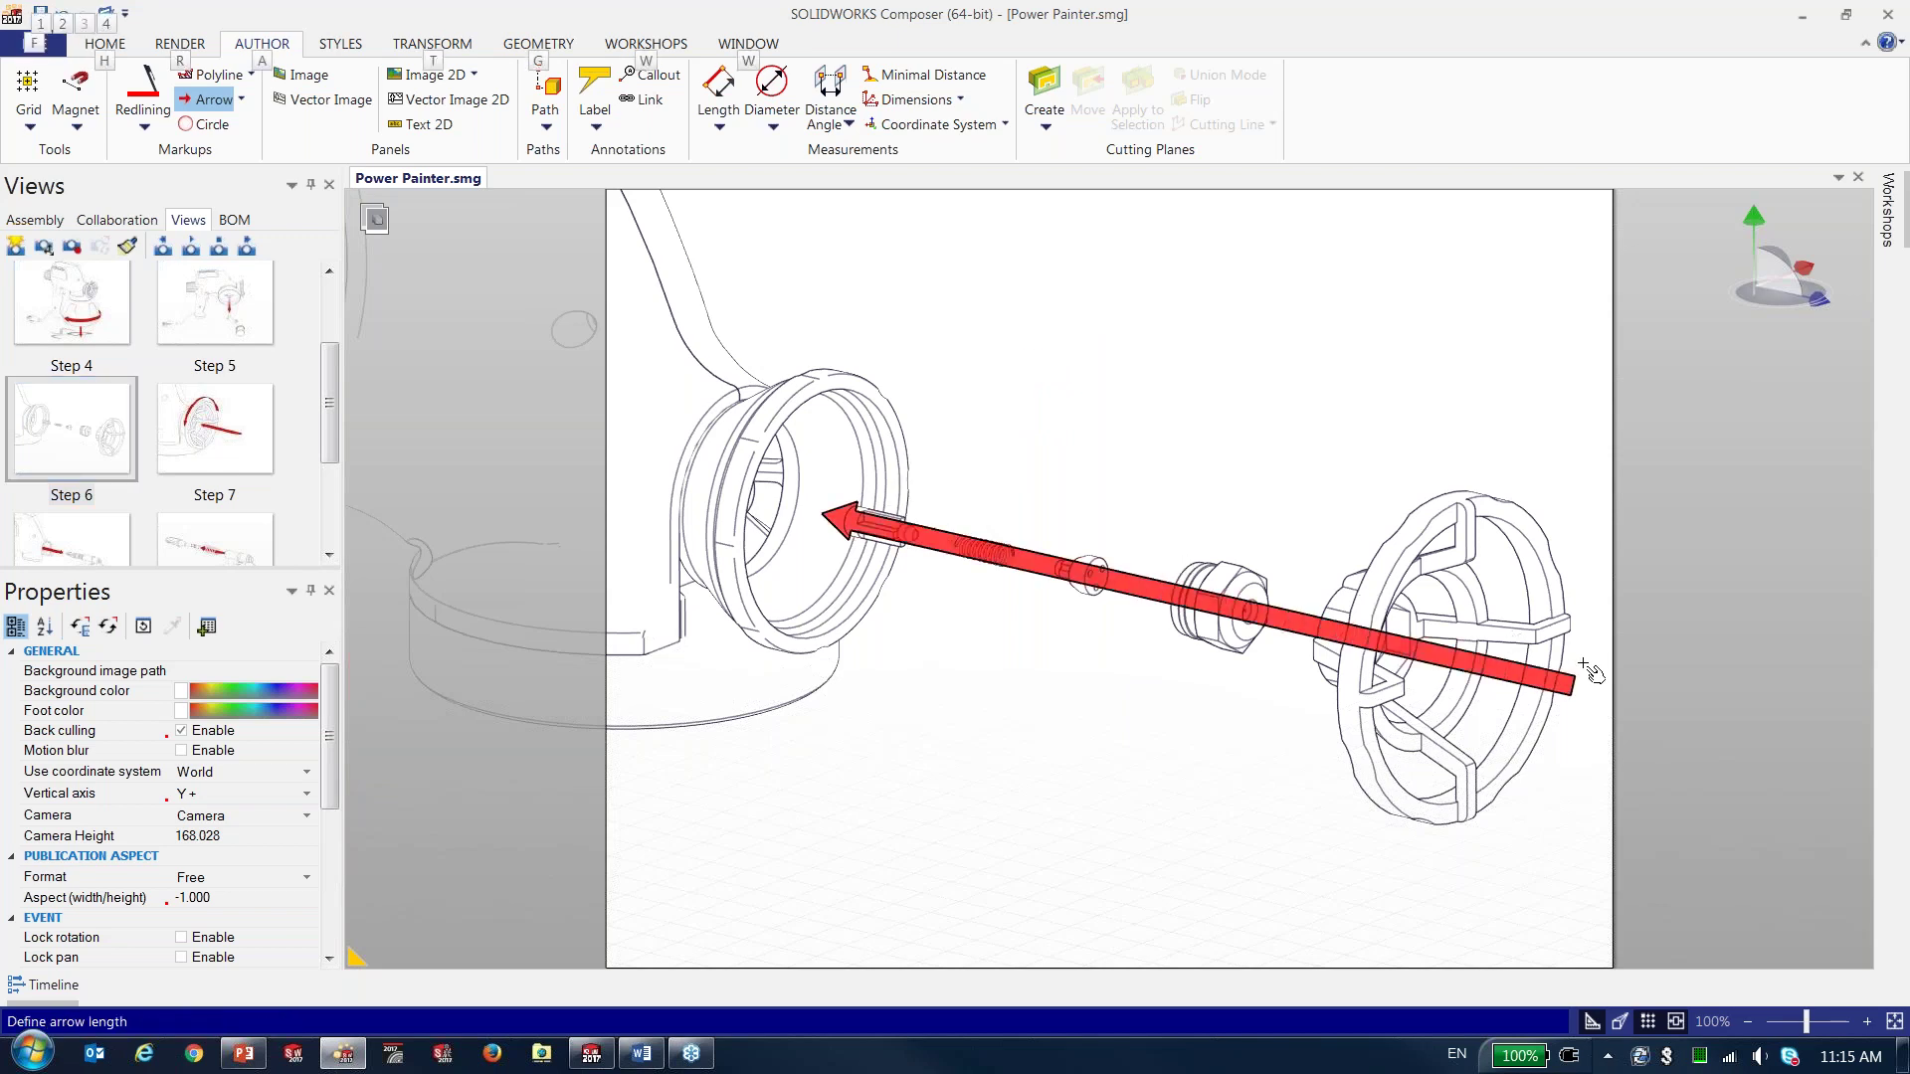
pyautogui.click(1584, 675)
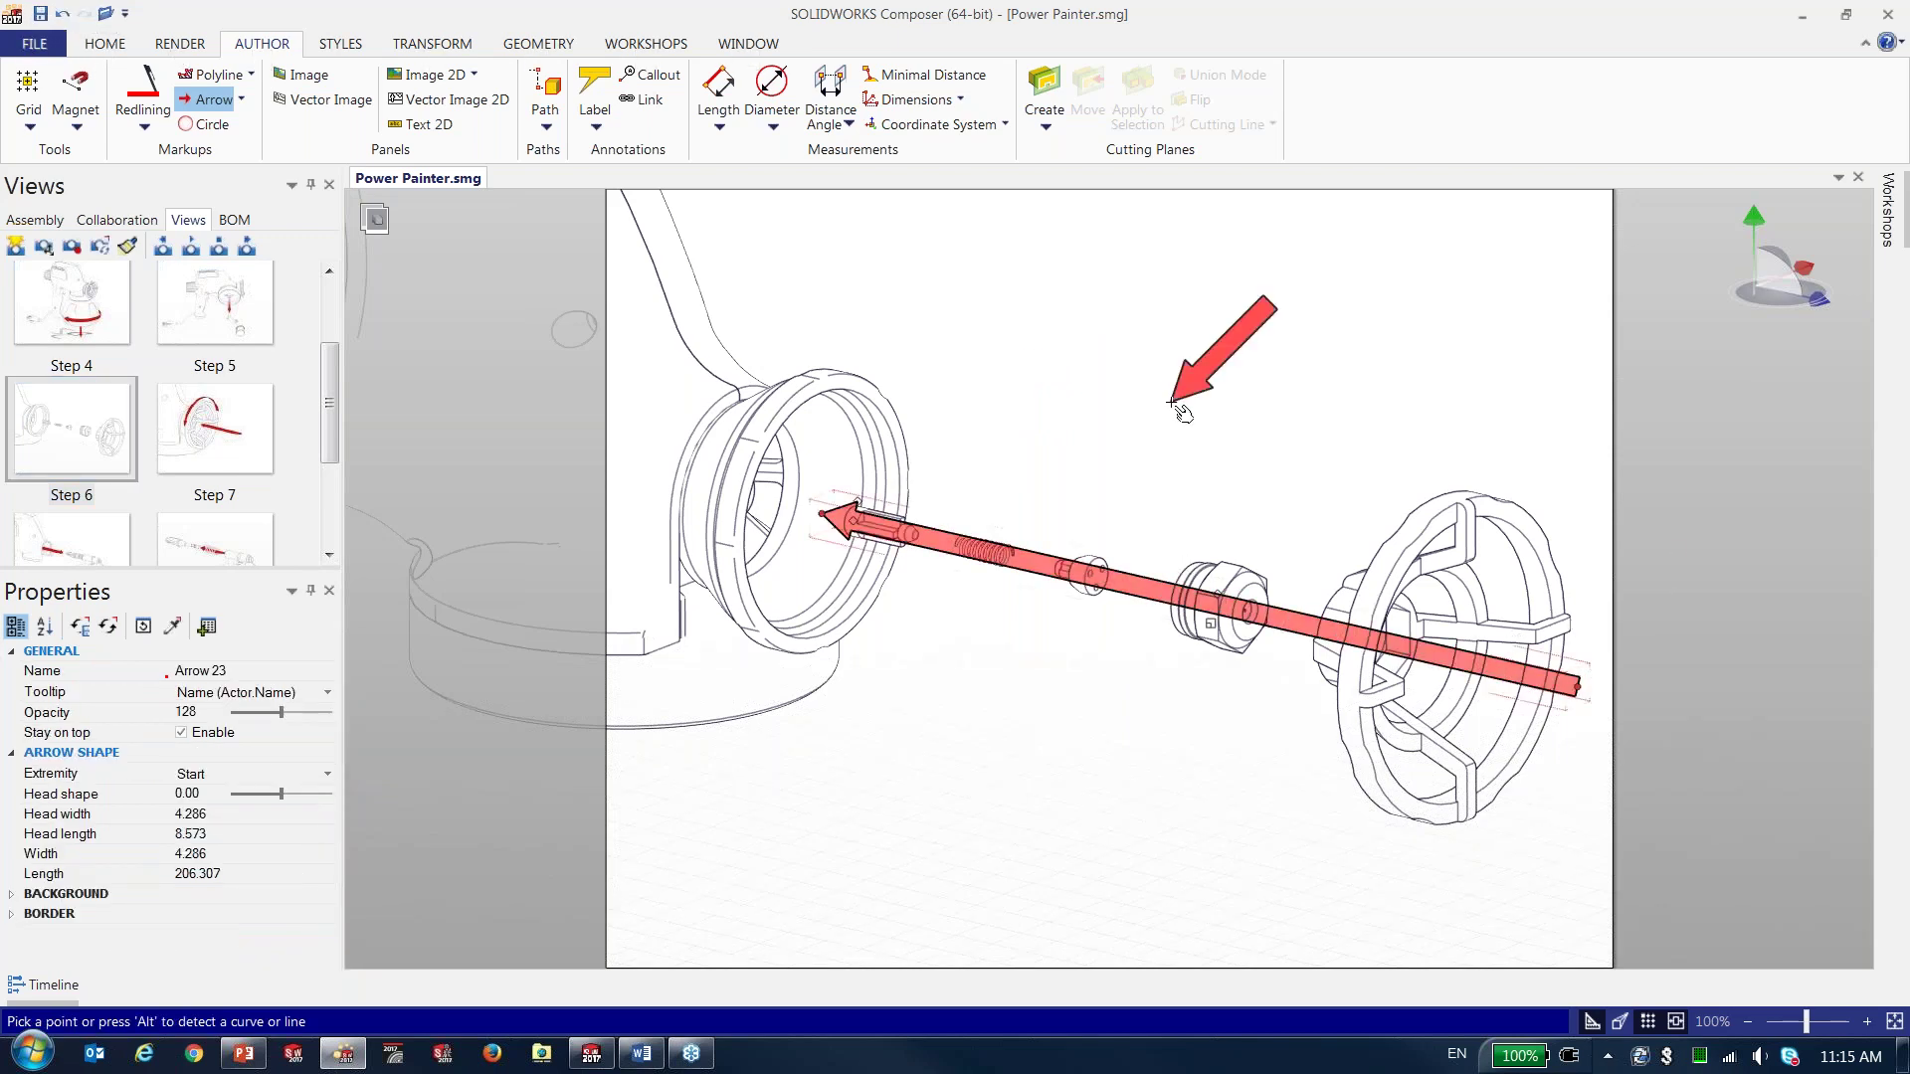
pyautogui.press('Escape')
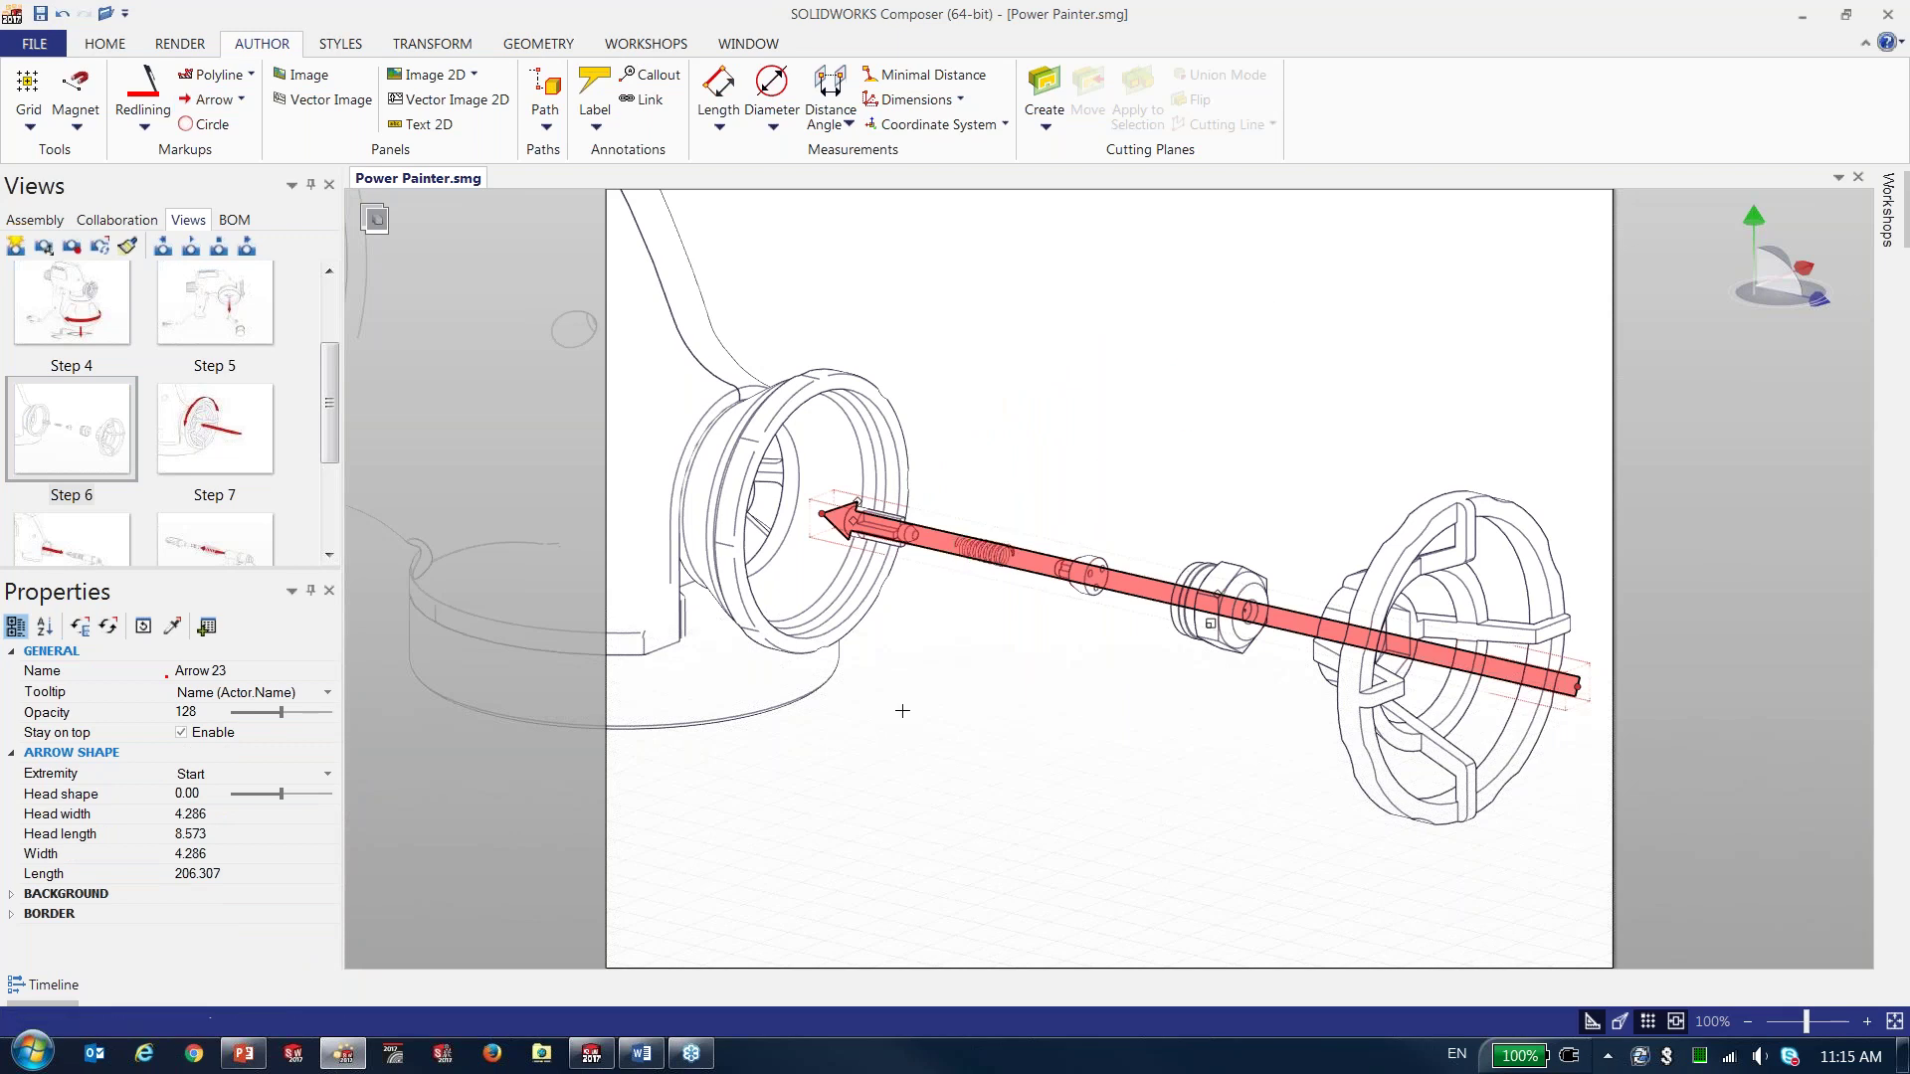
# - Set the straight arrow's extremity to End and its opacity to 255, and disable Stay on top
pyautogui.click(224, 771)
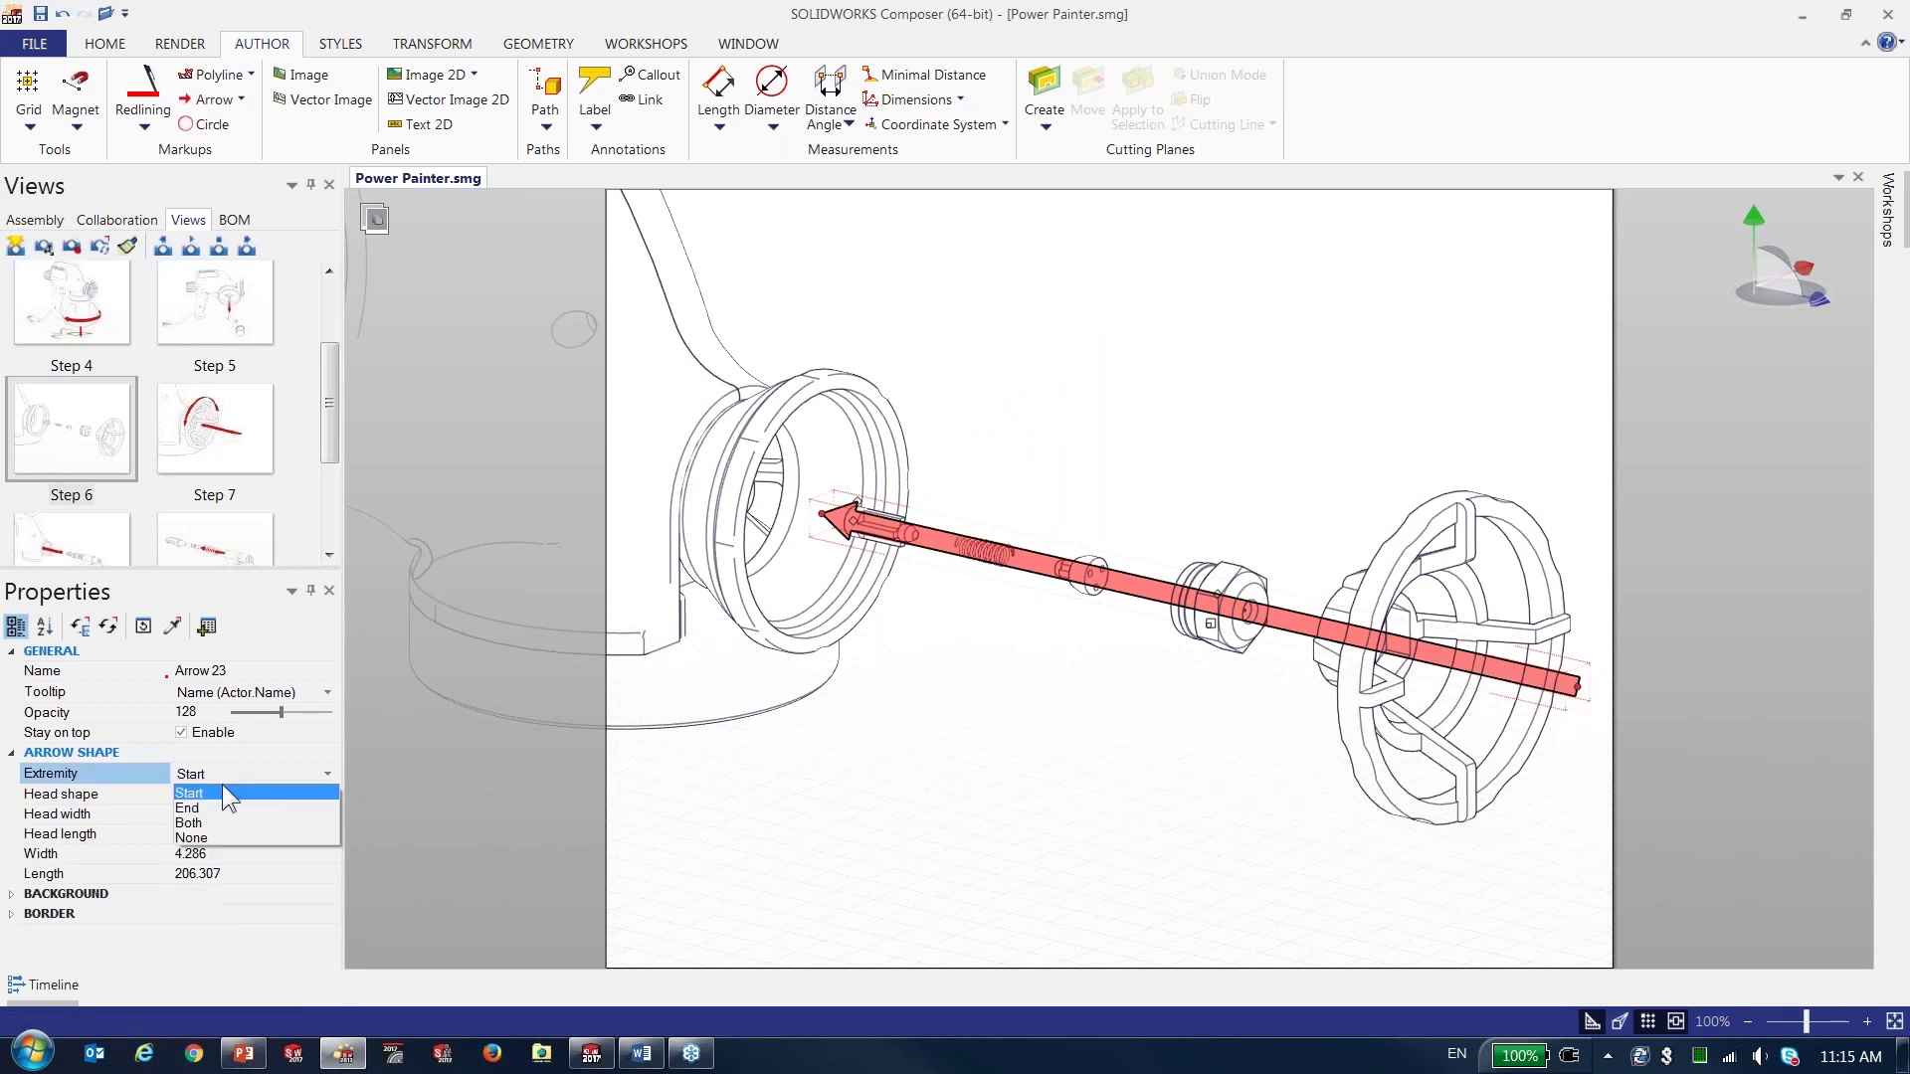
pyautogui.click(224, 808)
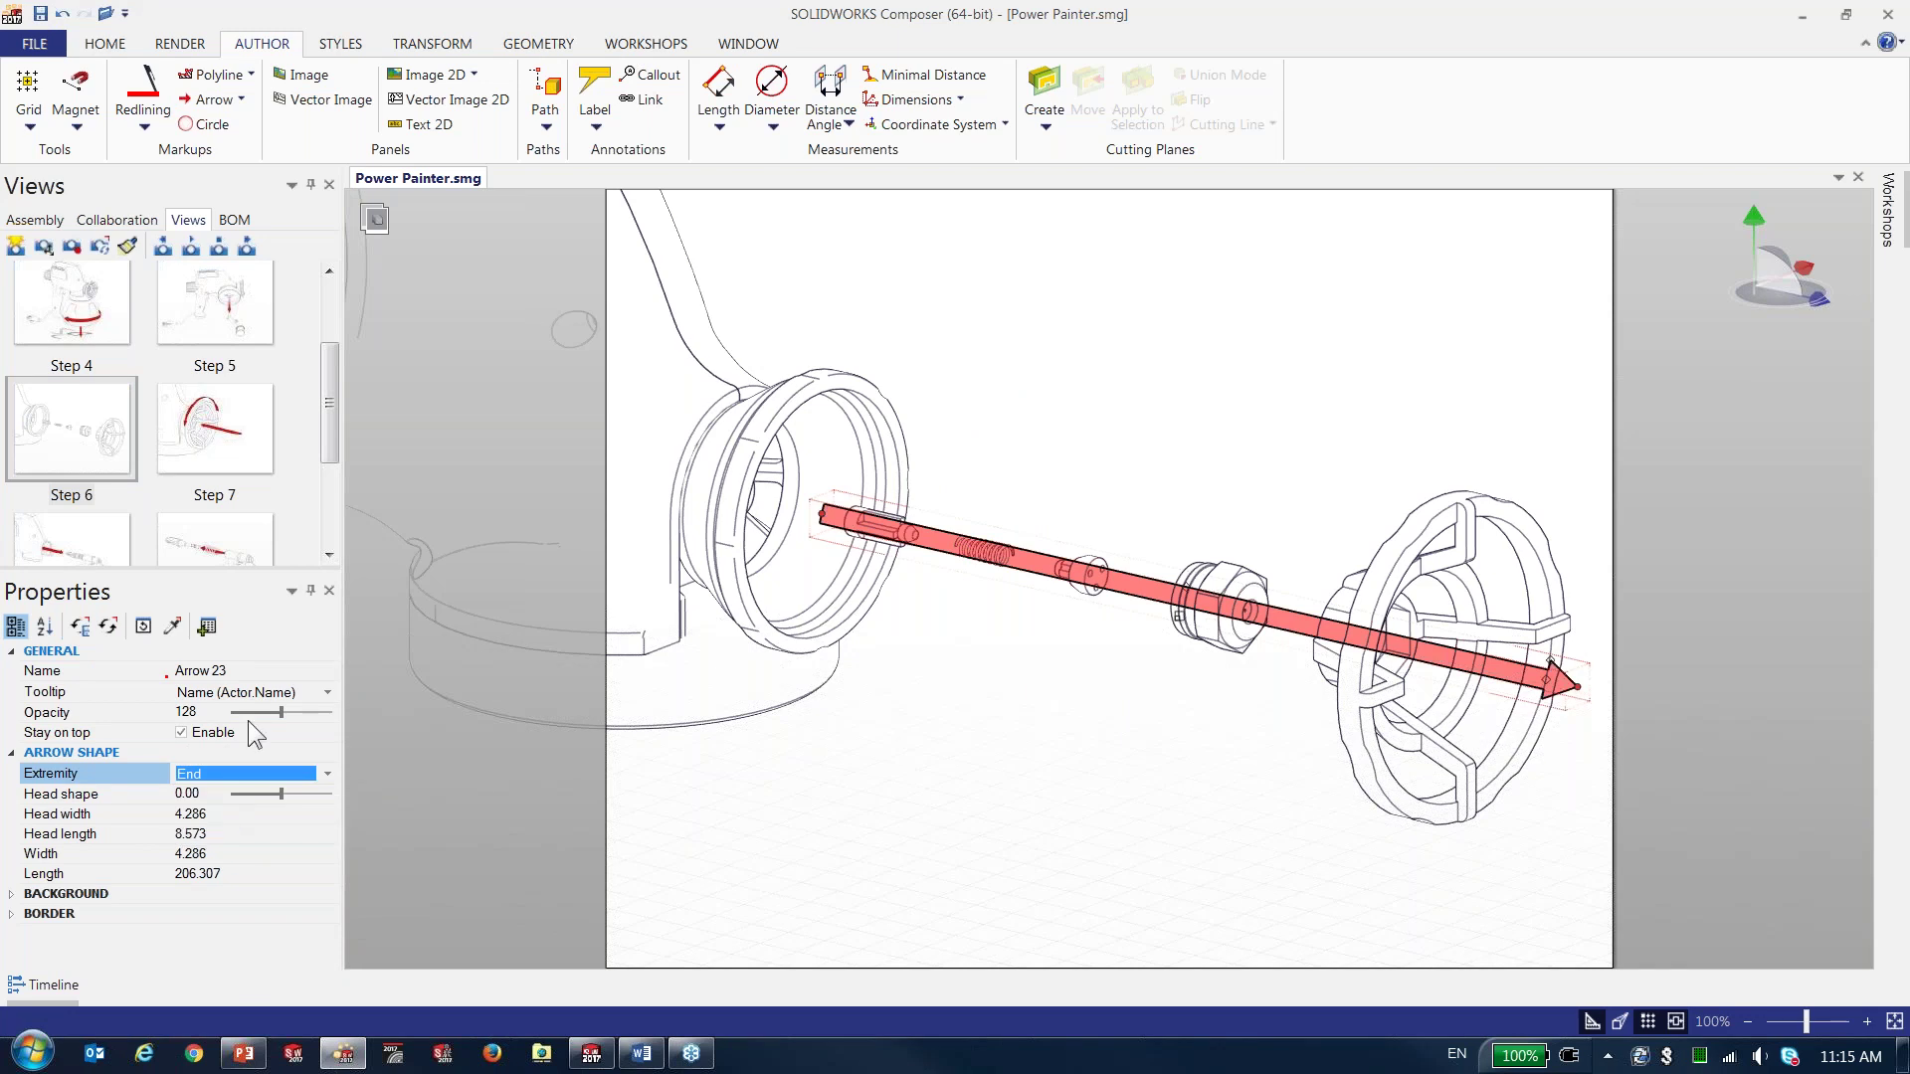
pyautogui.moveTo(280, 713); pyautogui.dragTo(338, 724)
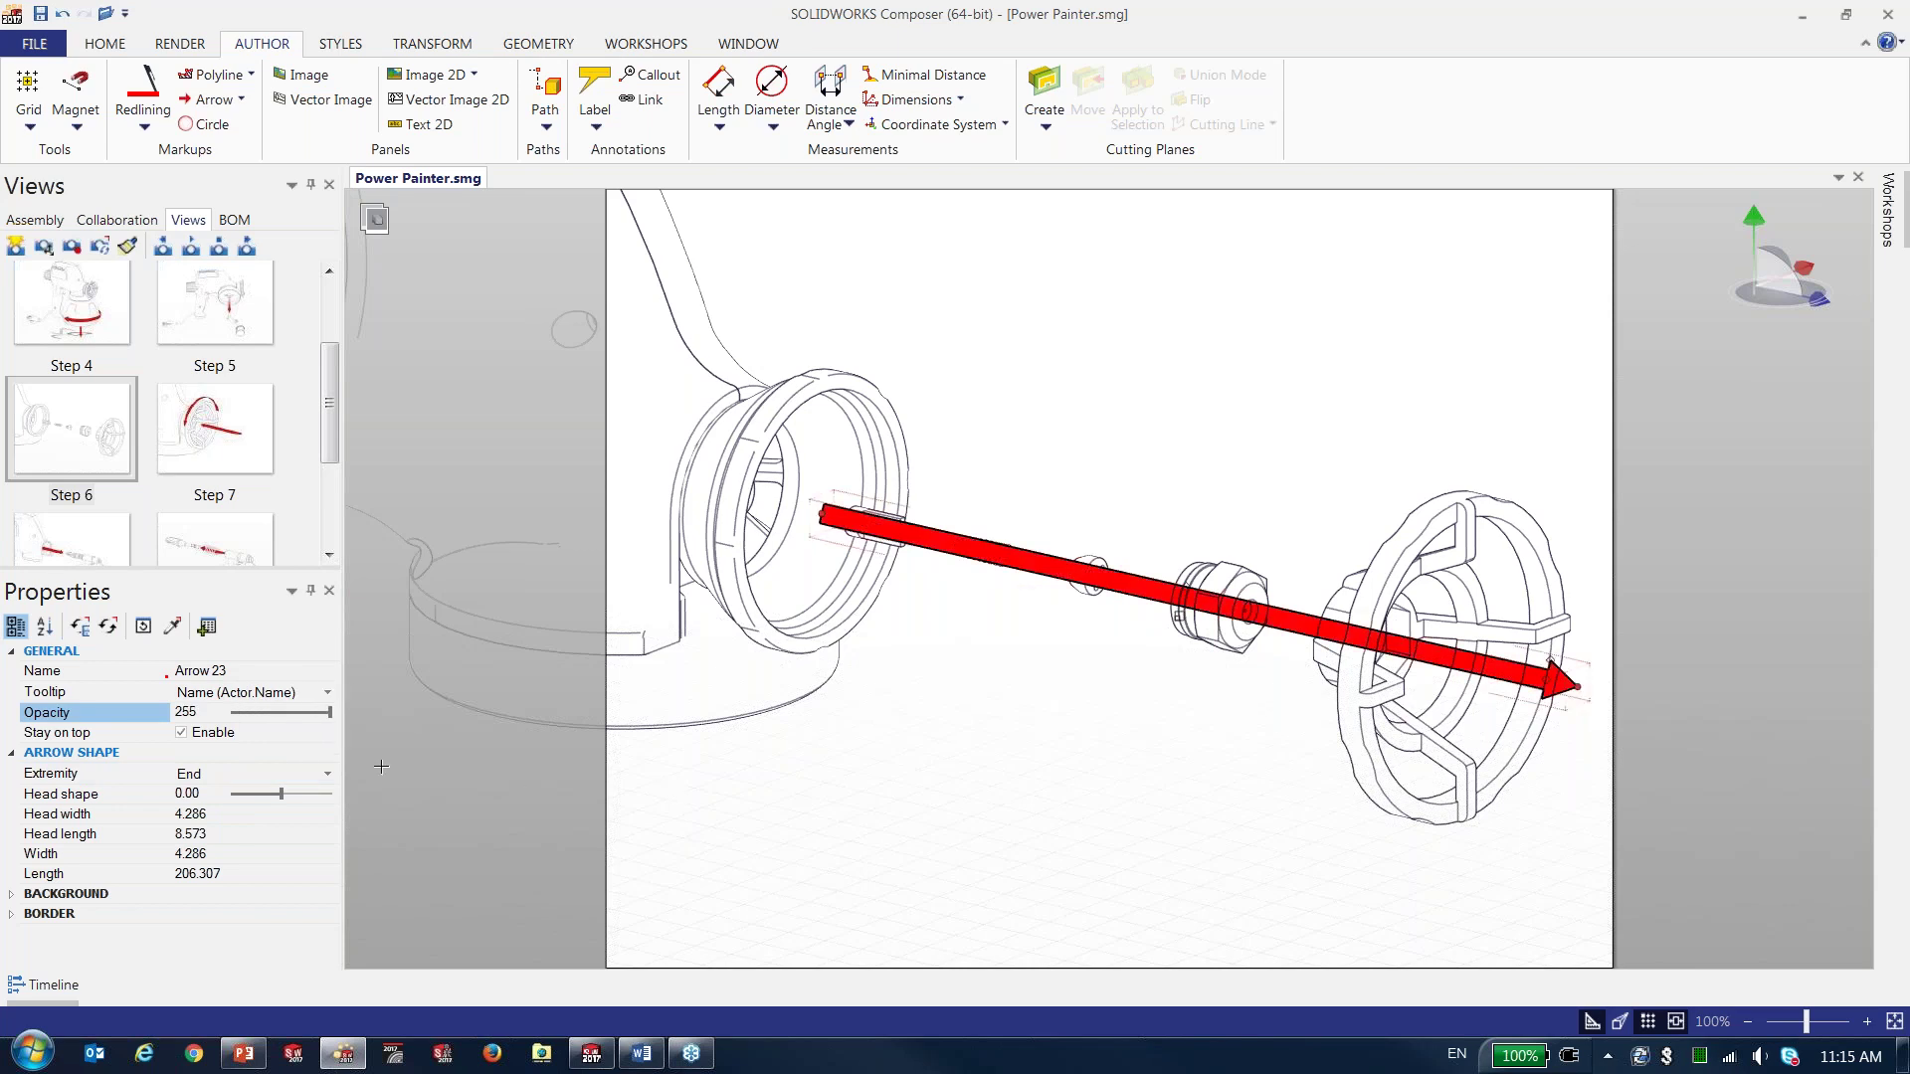
pyautogui.click(183, 733)
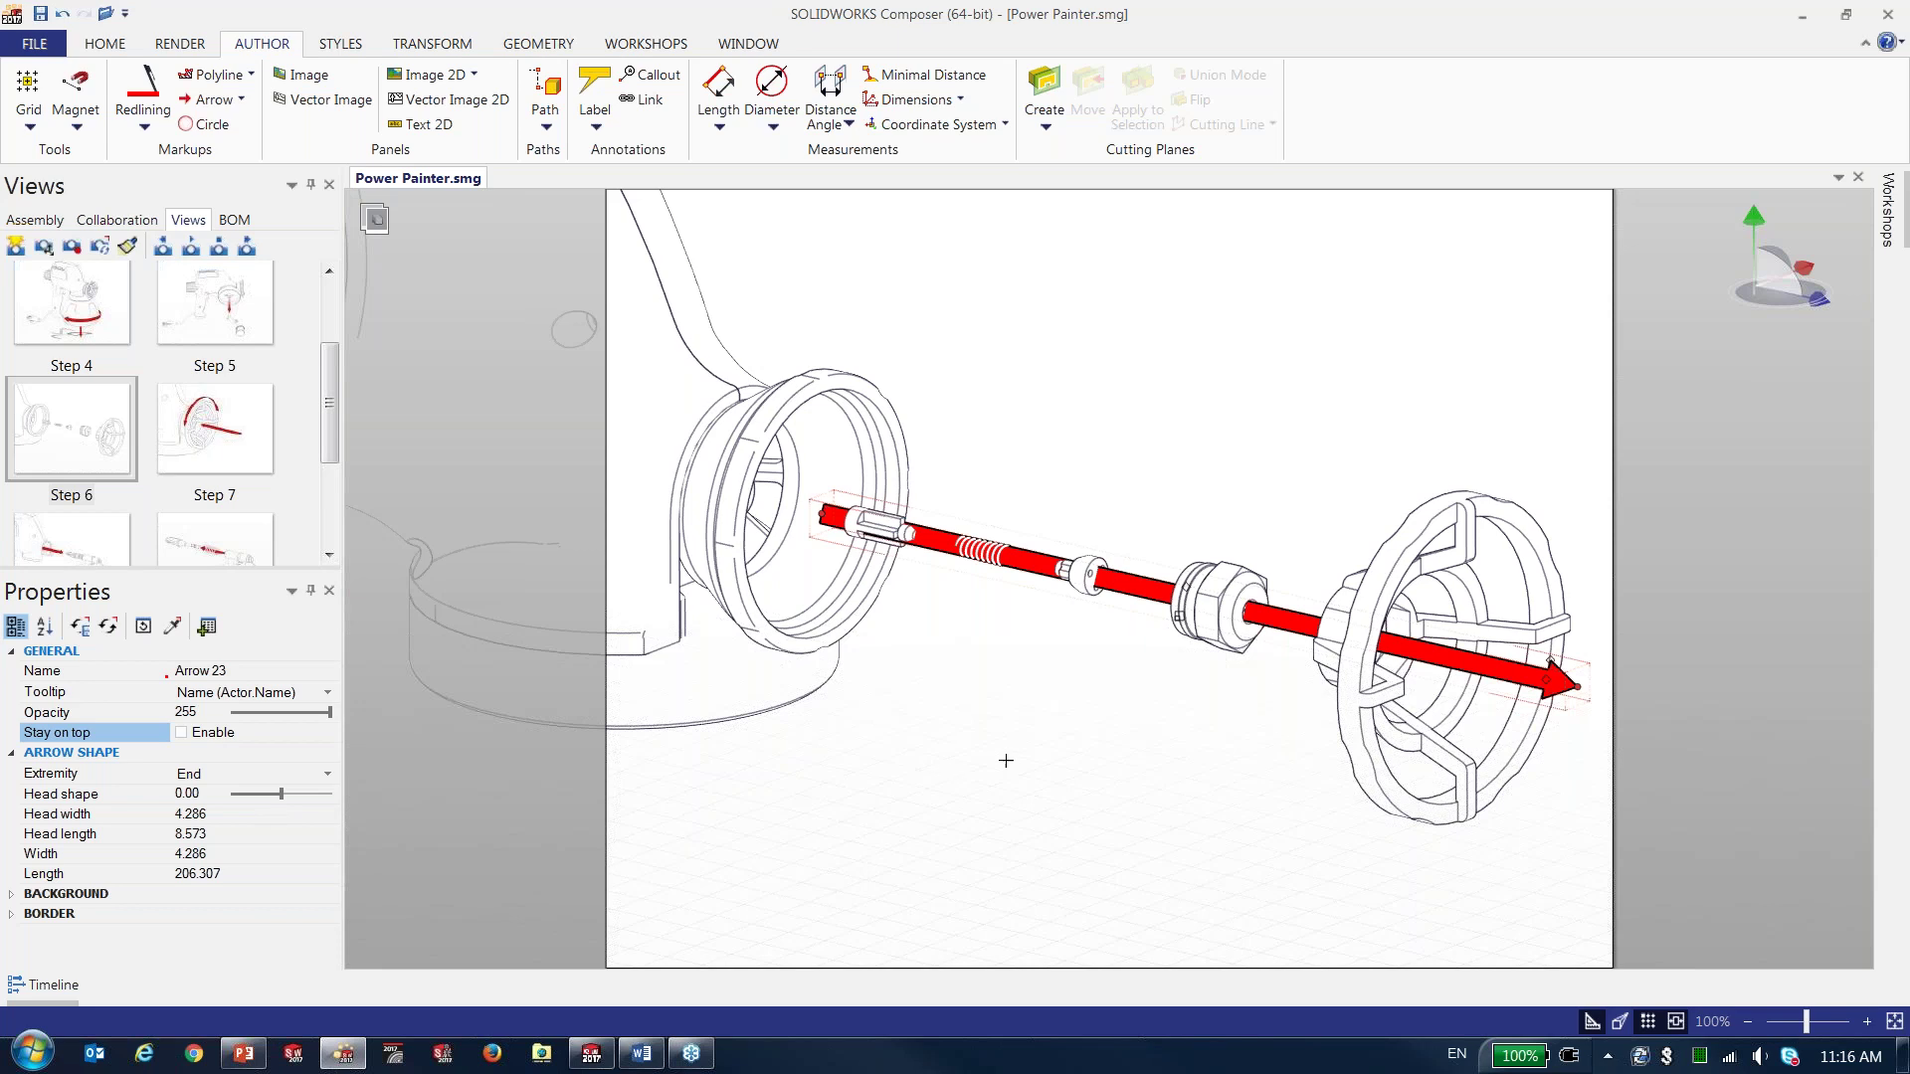
pyautogui.click(1236, 458)
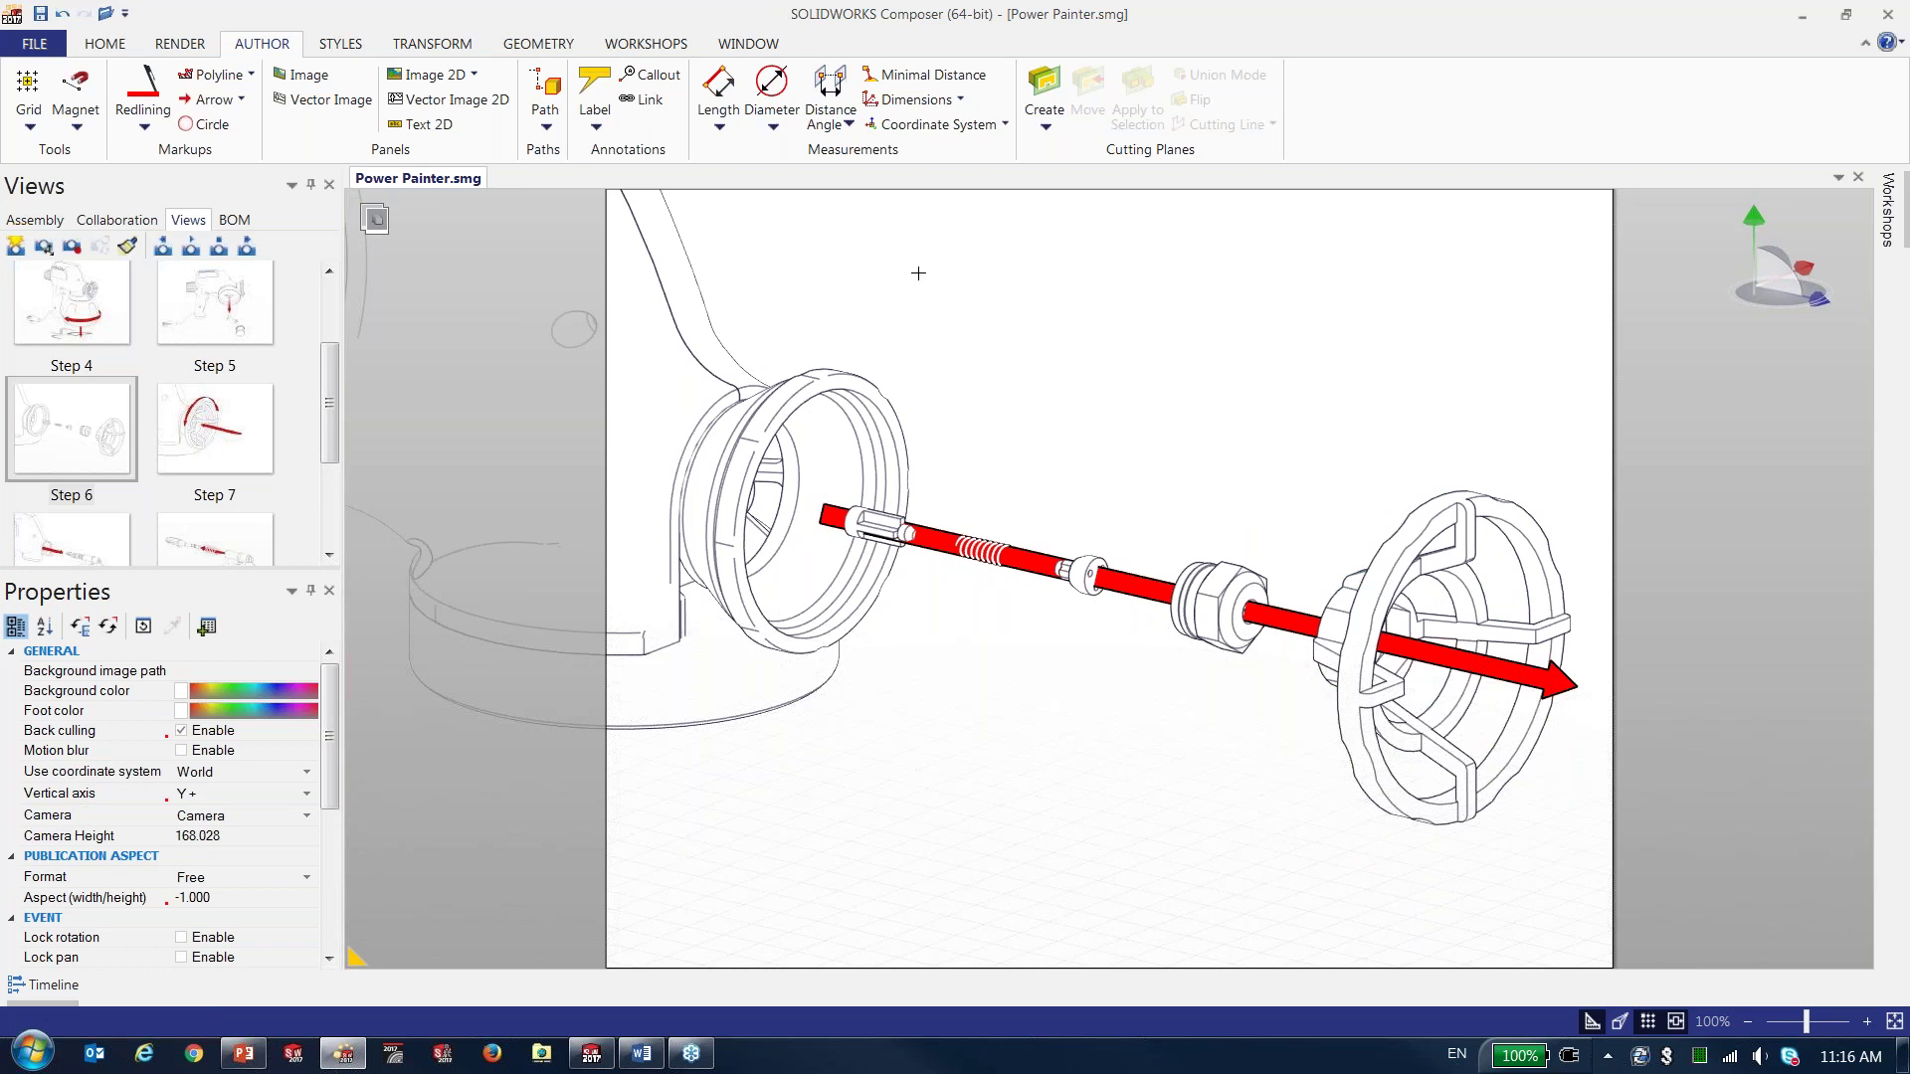
# - Place a circular arrow around the Spray Tip's rim, enlarge it to a radius of about 39.85 and turn its ends around the rim
pyautogui.click(238, 100)
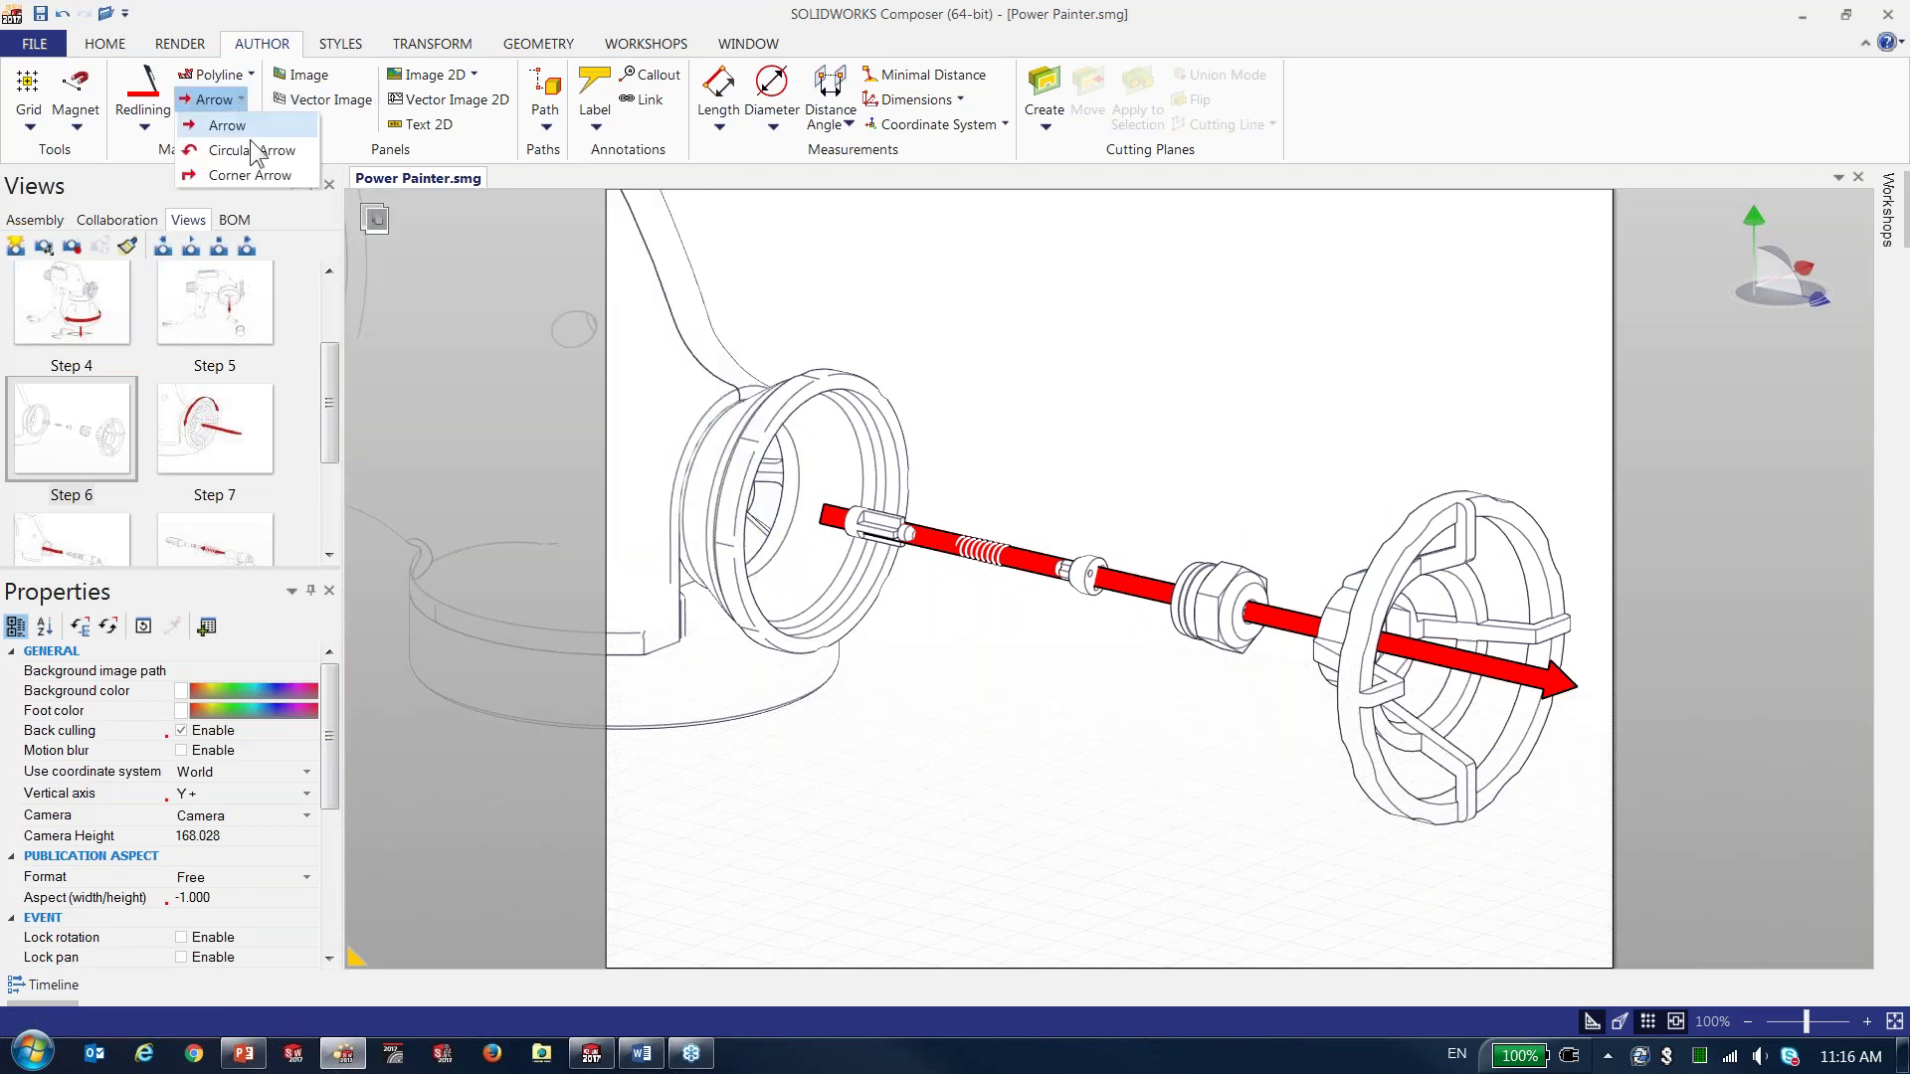
pyautogui.click(250, 151)
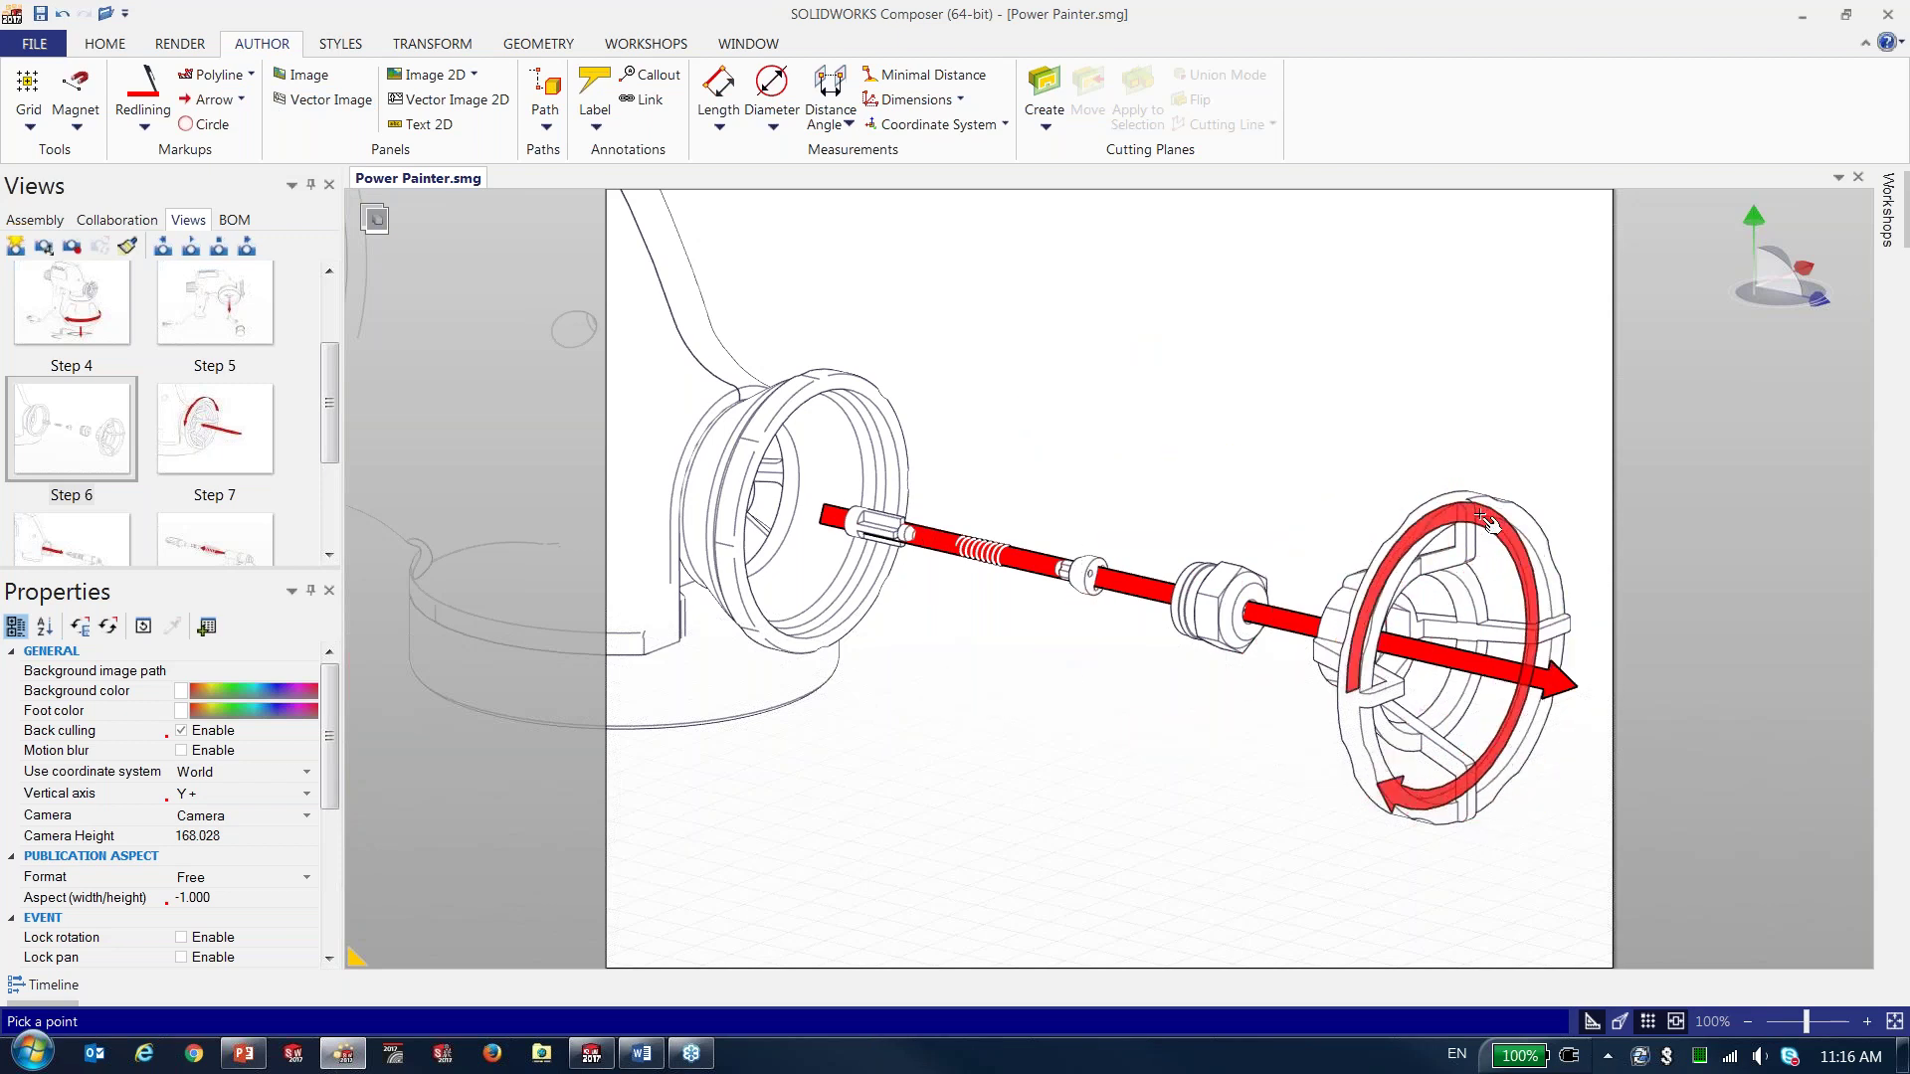
pyautogui.click(1480, 517)
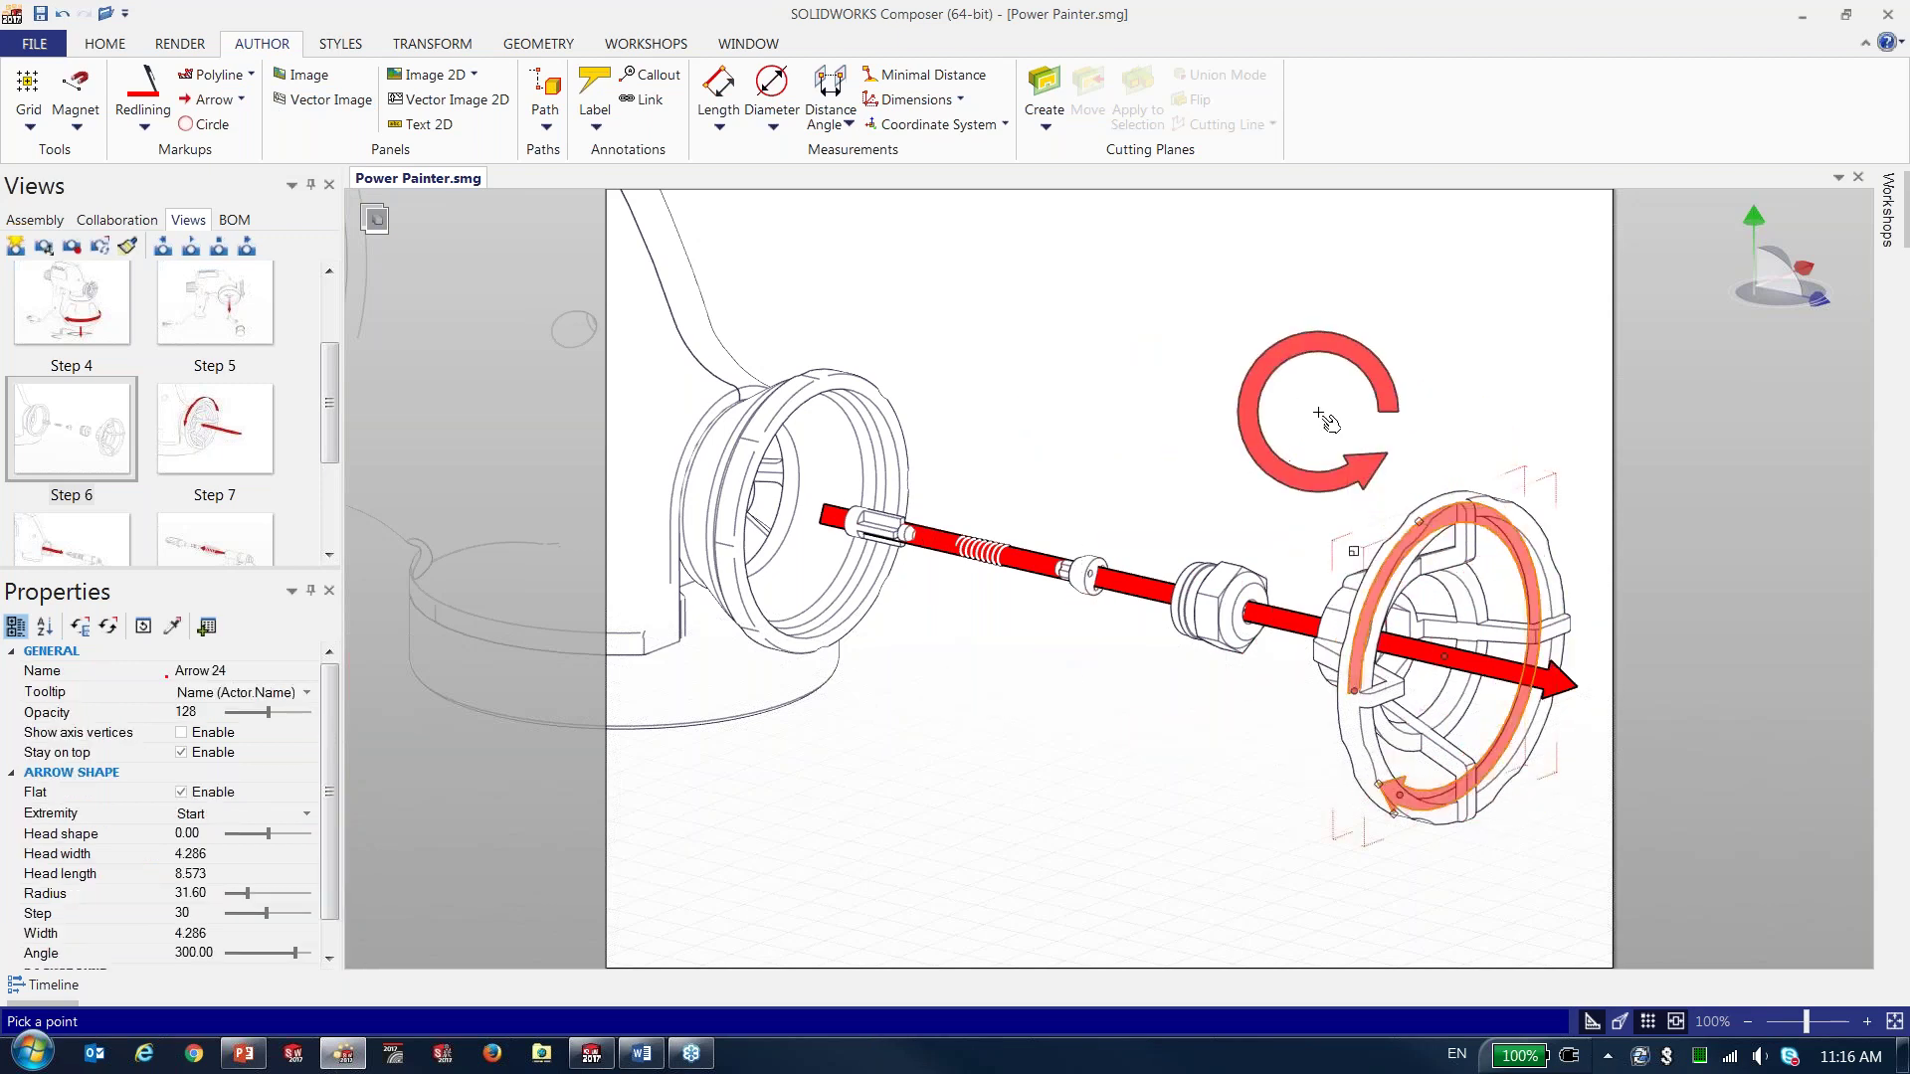
pyautogui.press('Escape')
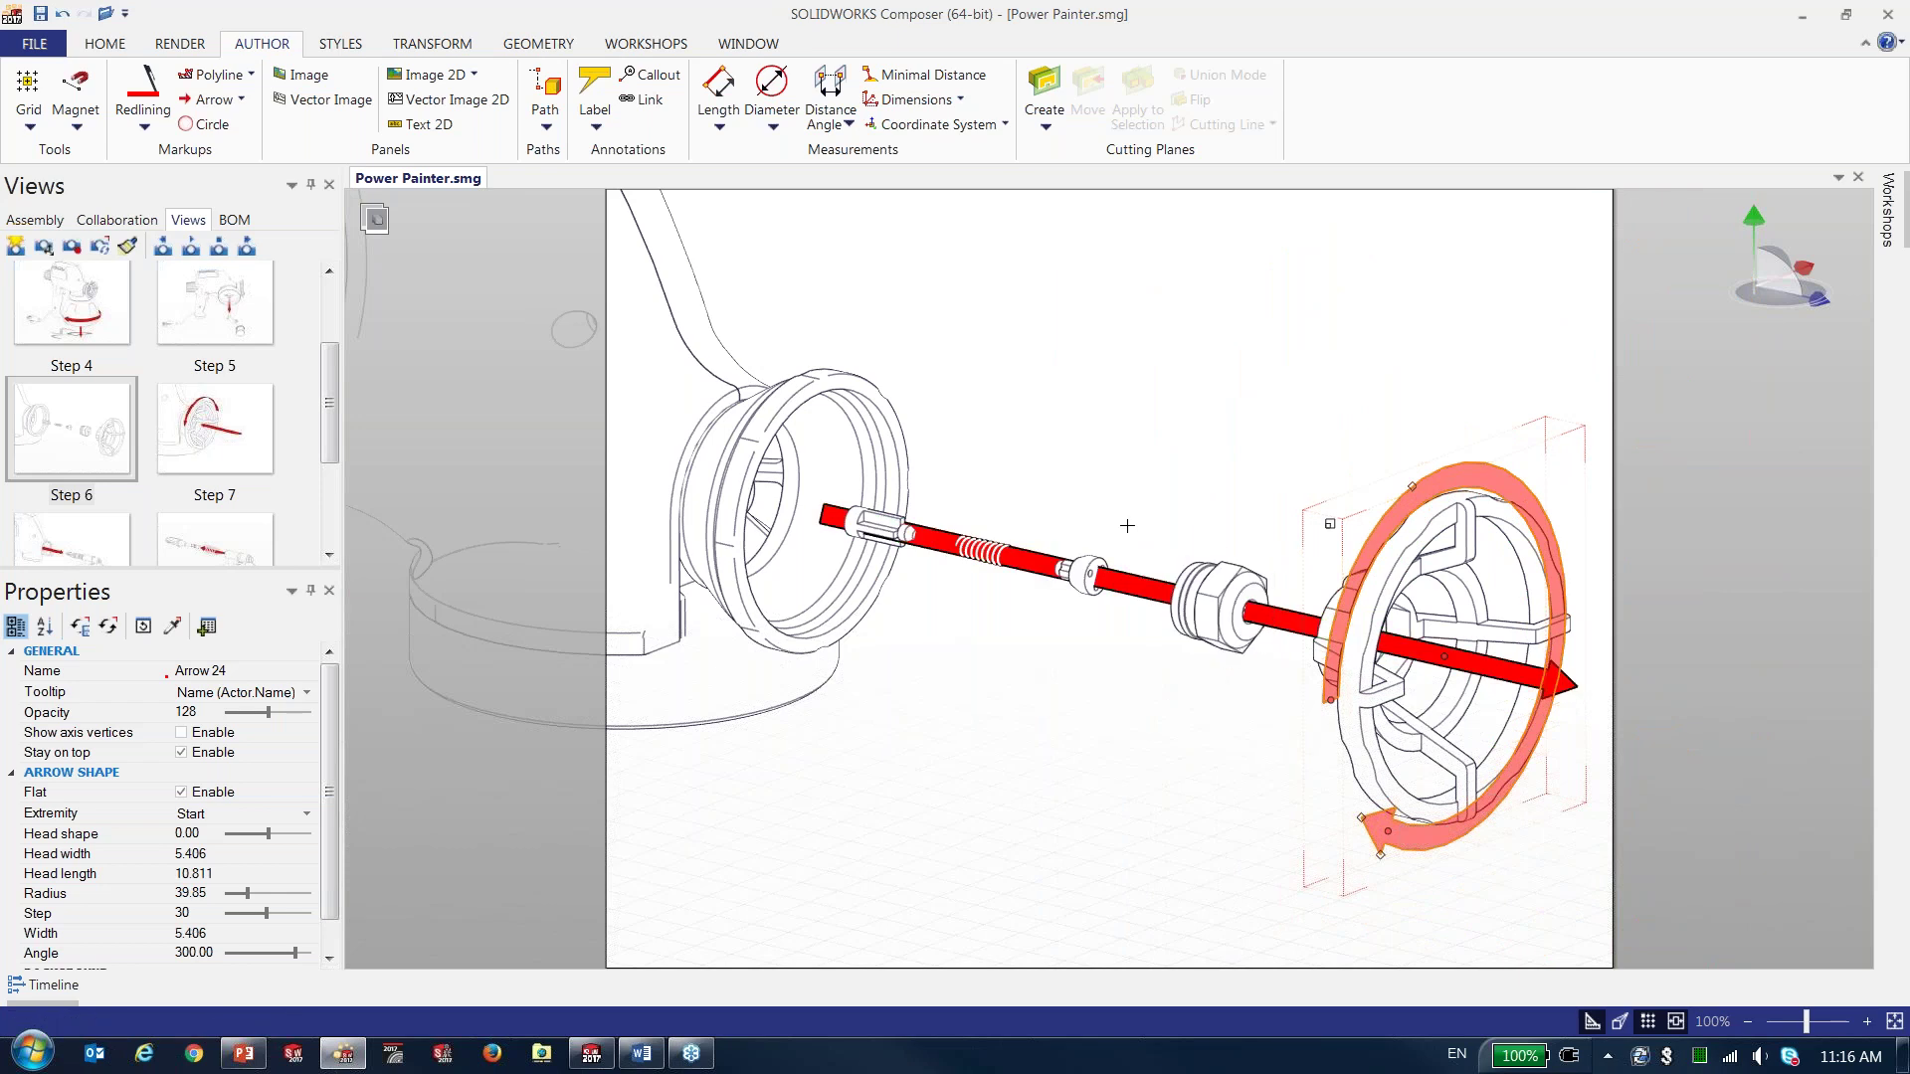
pyautogui.moveTo(1404, 852); pyautogui.dragTo(1457, 828)
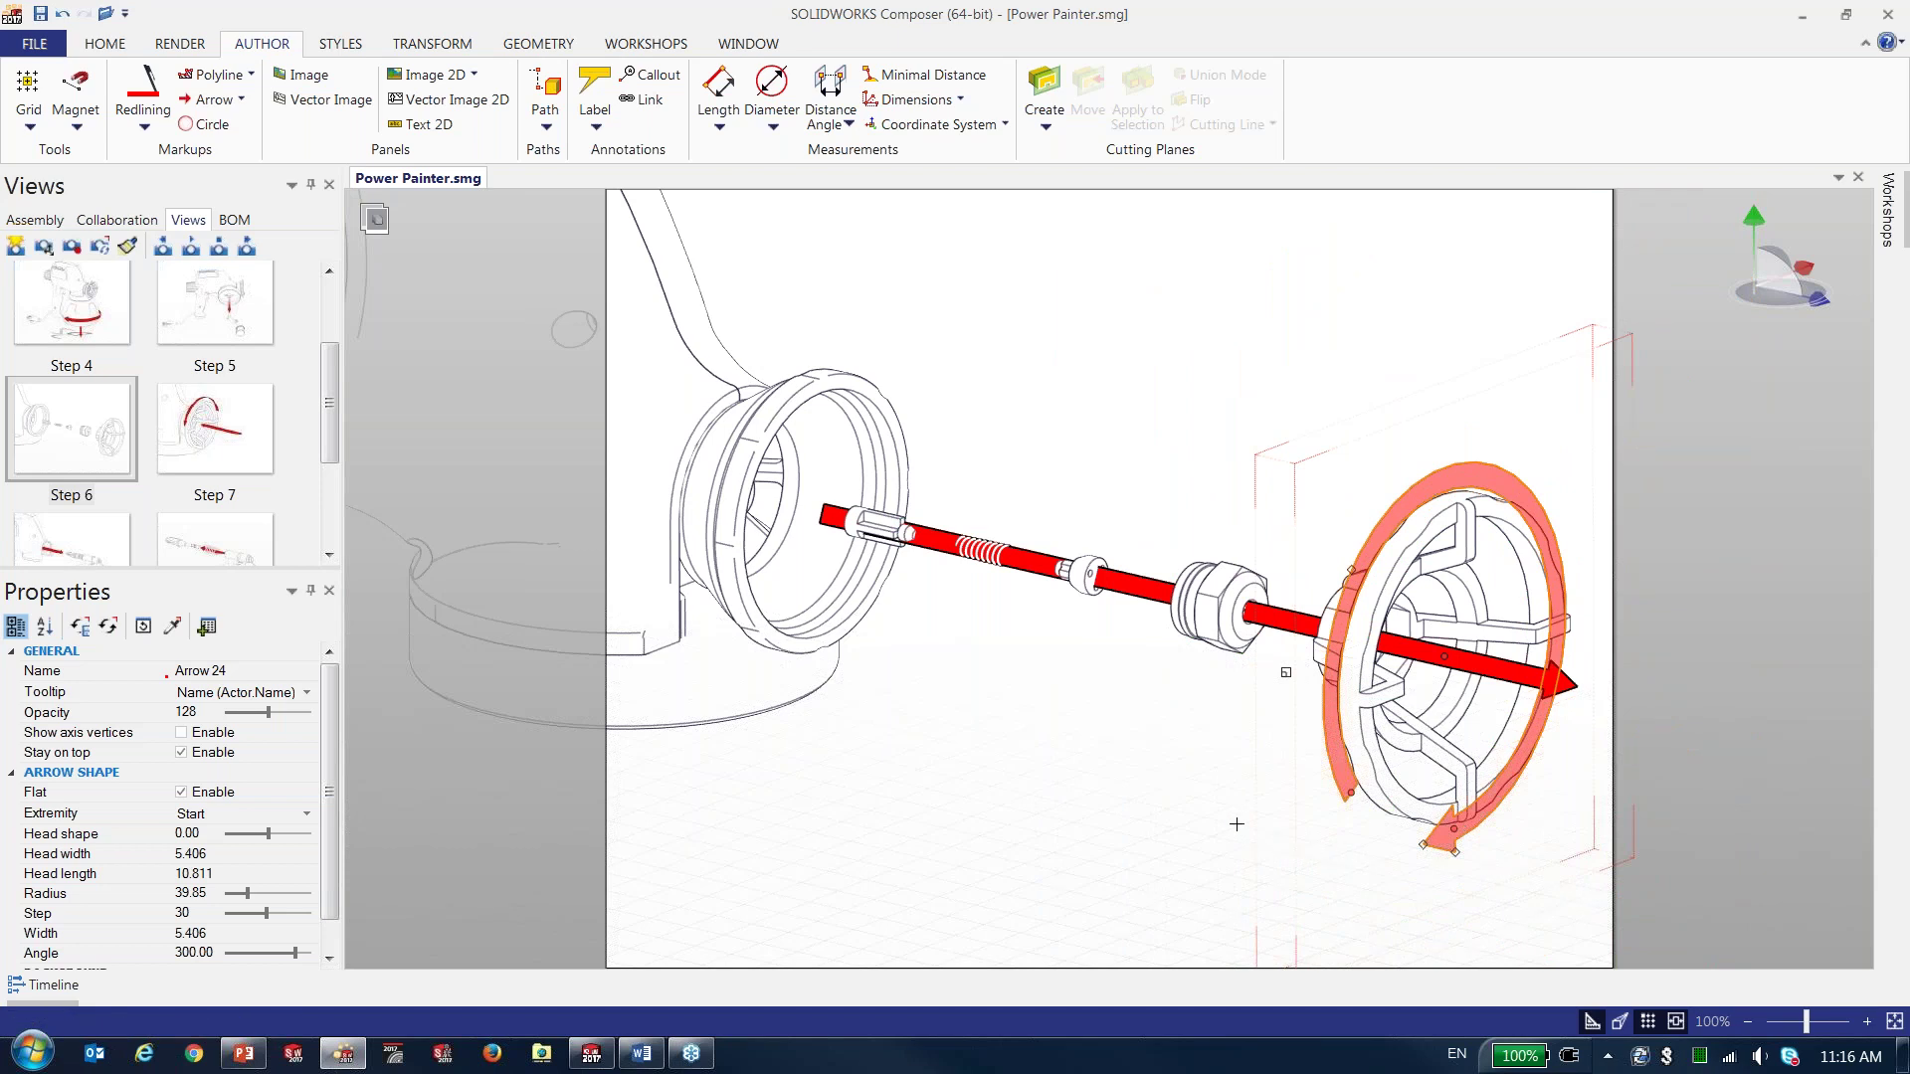
# - Set the circular arrow's opacity to 255, extremity to End and angle to about 112, and disable Stay on top and Flat
pyautogui.moveTo(269, 713); pyautogui.dragTo(336, 727)
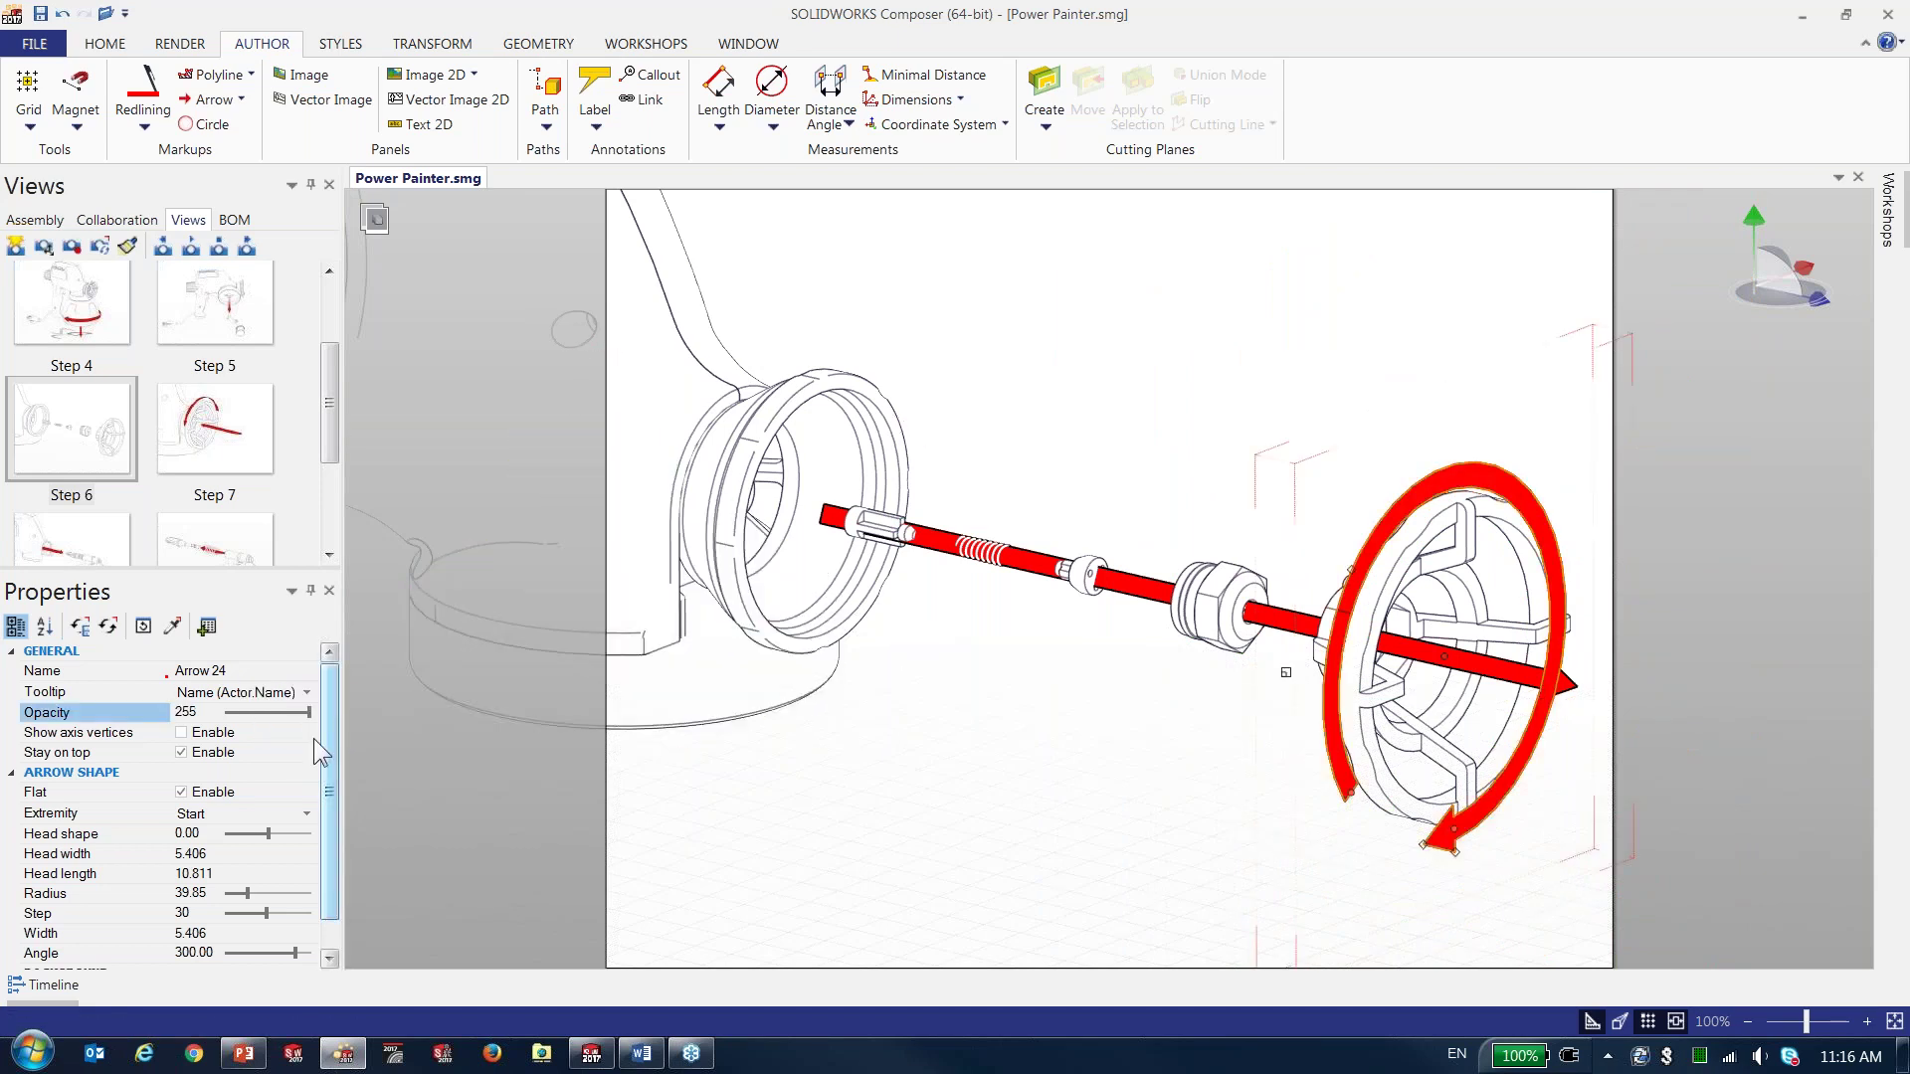
pyautogui.click(260, 818)
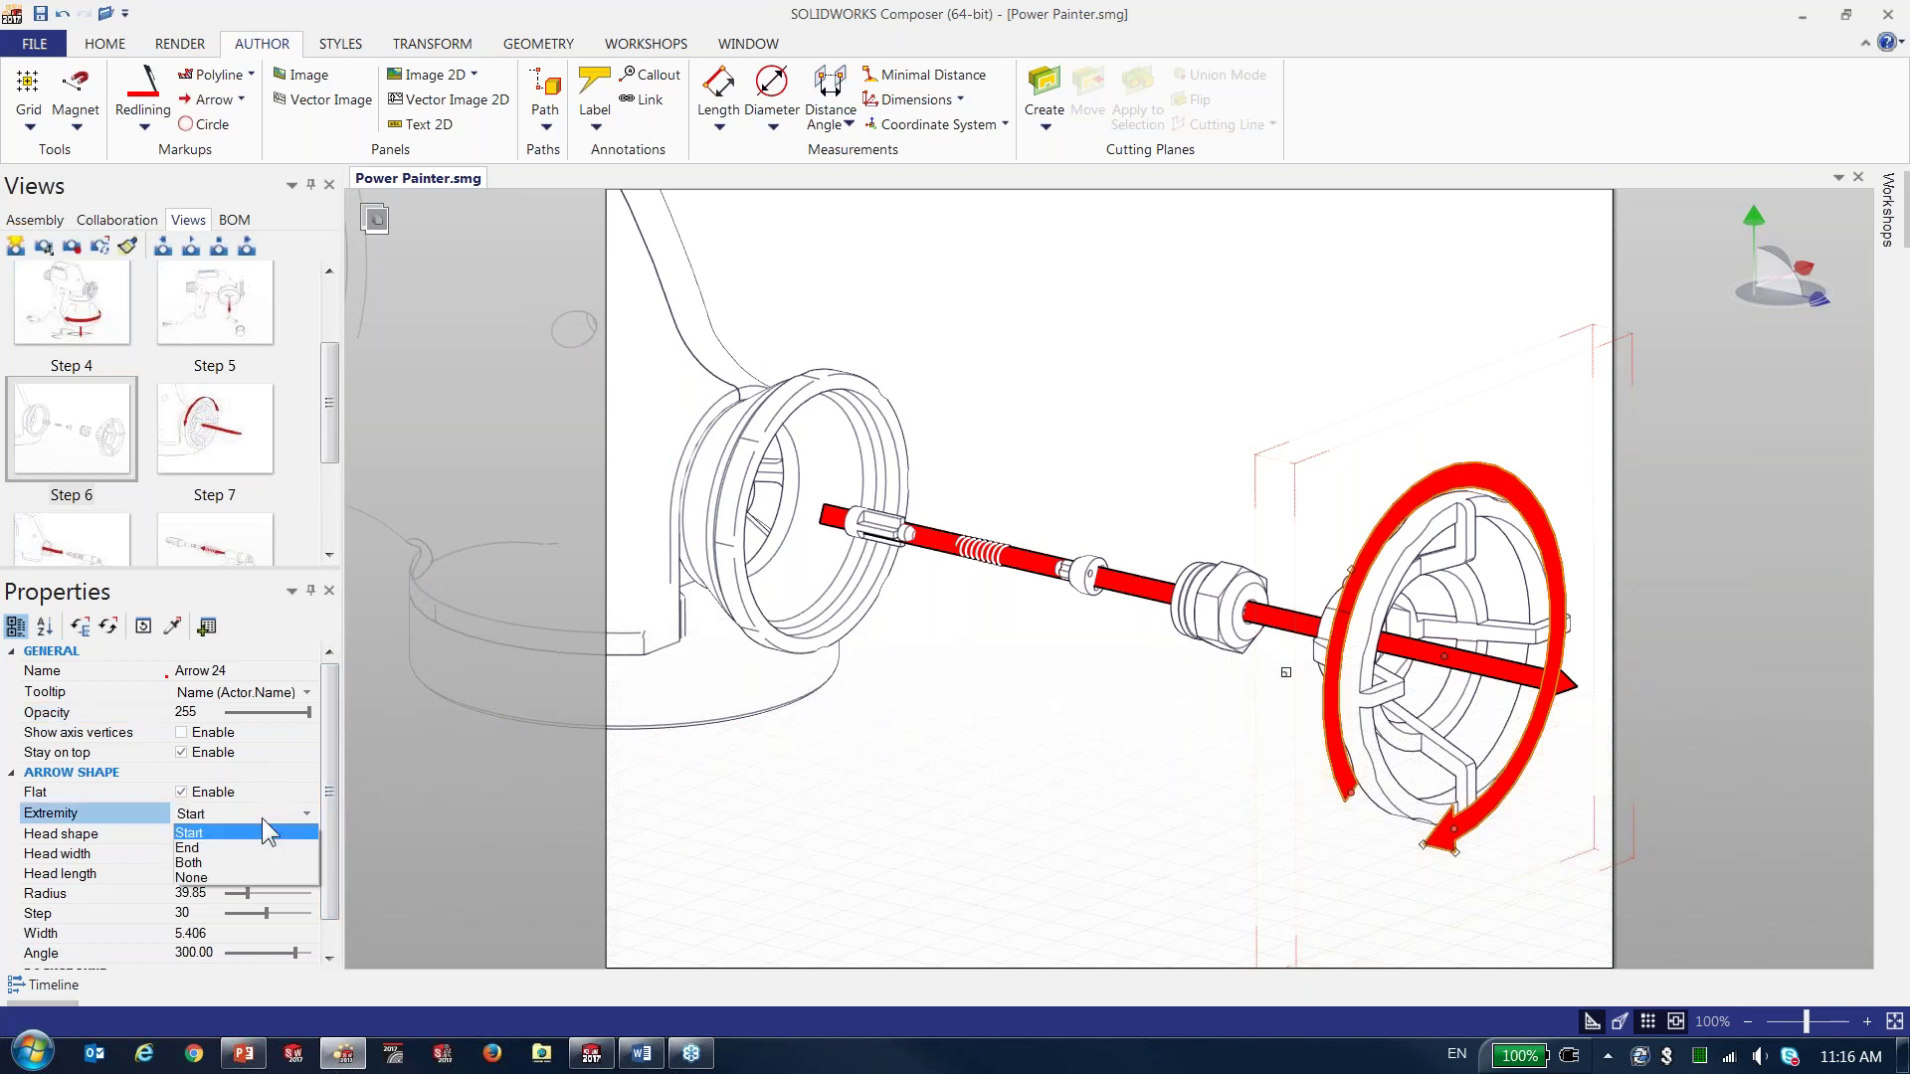
pyautogui.click(259, 850)
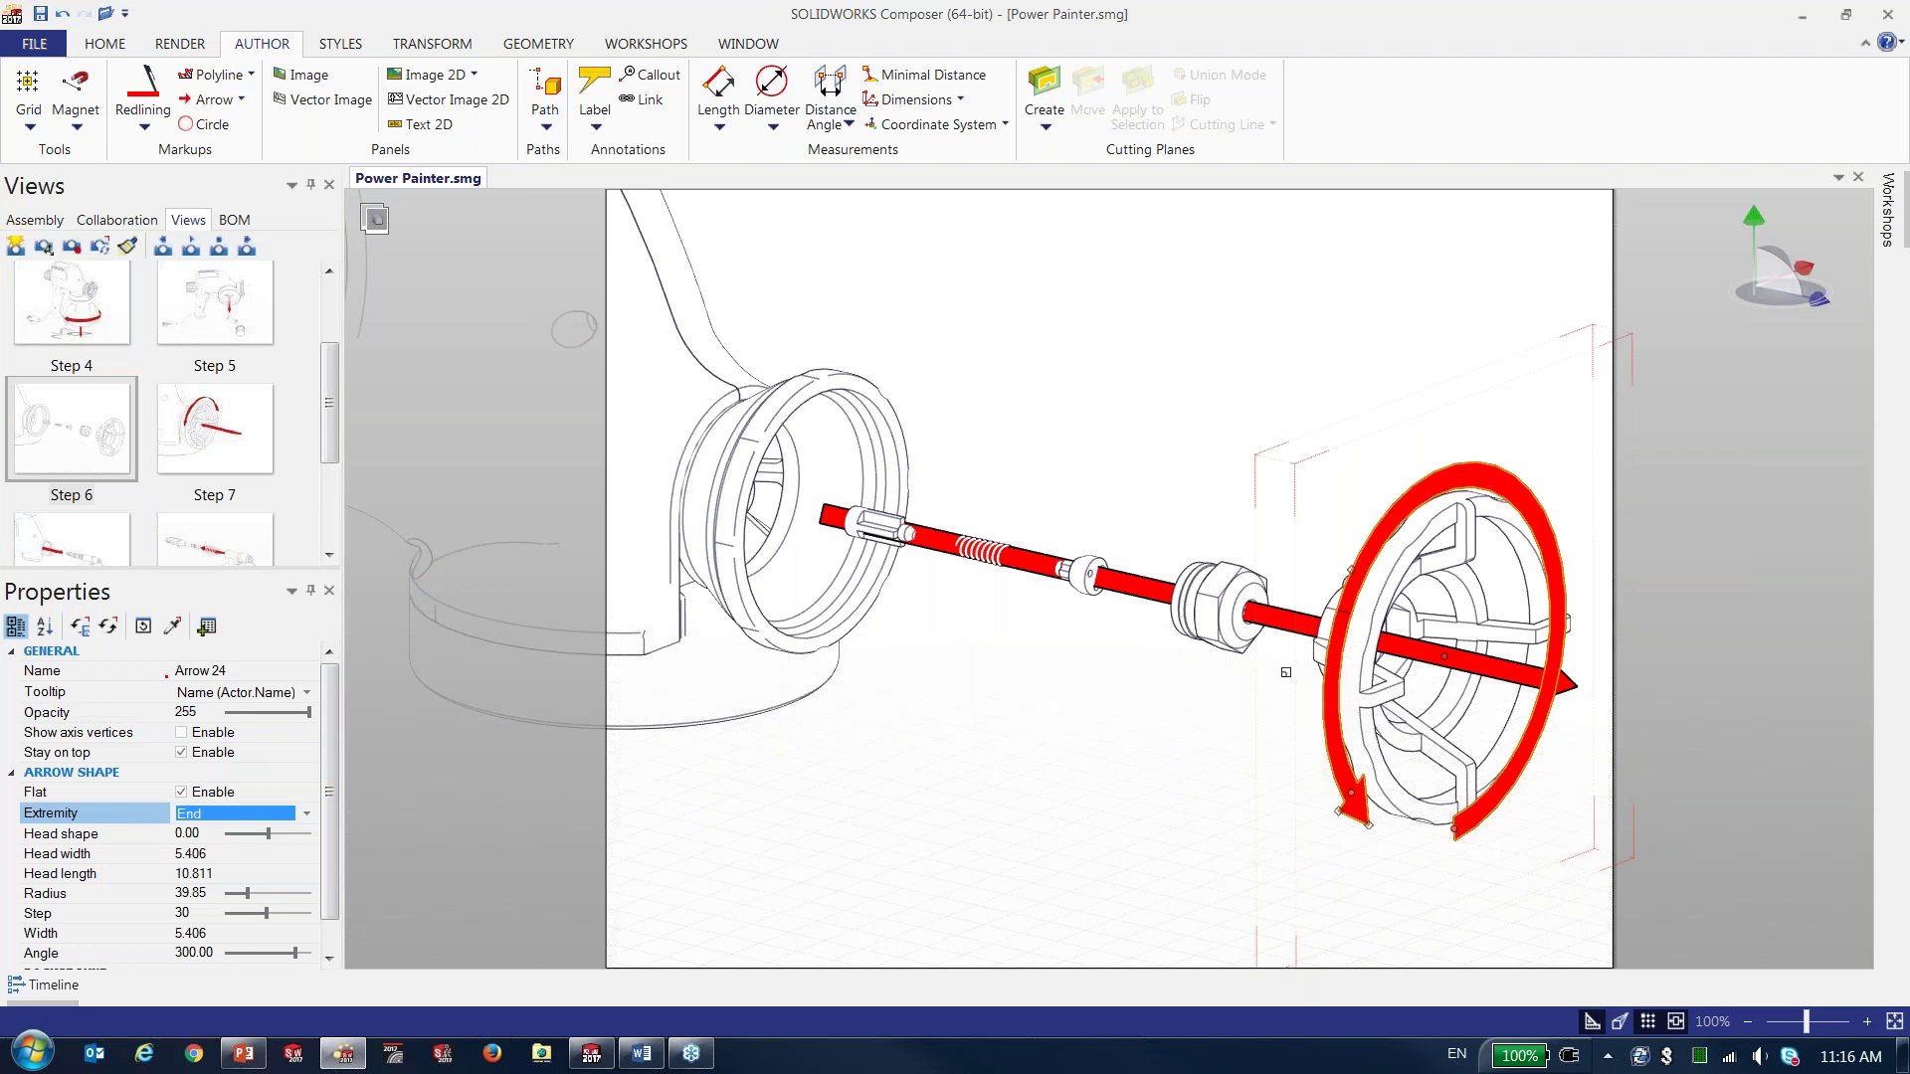
pyautogui.moveTo(295, 951); pyautogui.dragTo(252, 949)
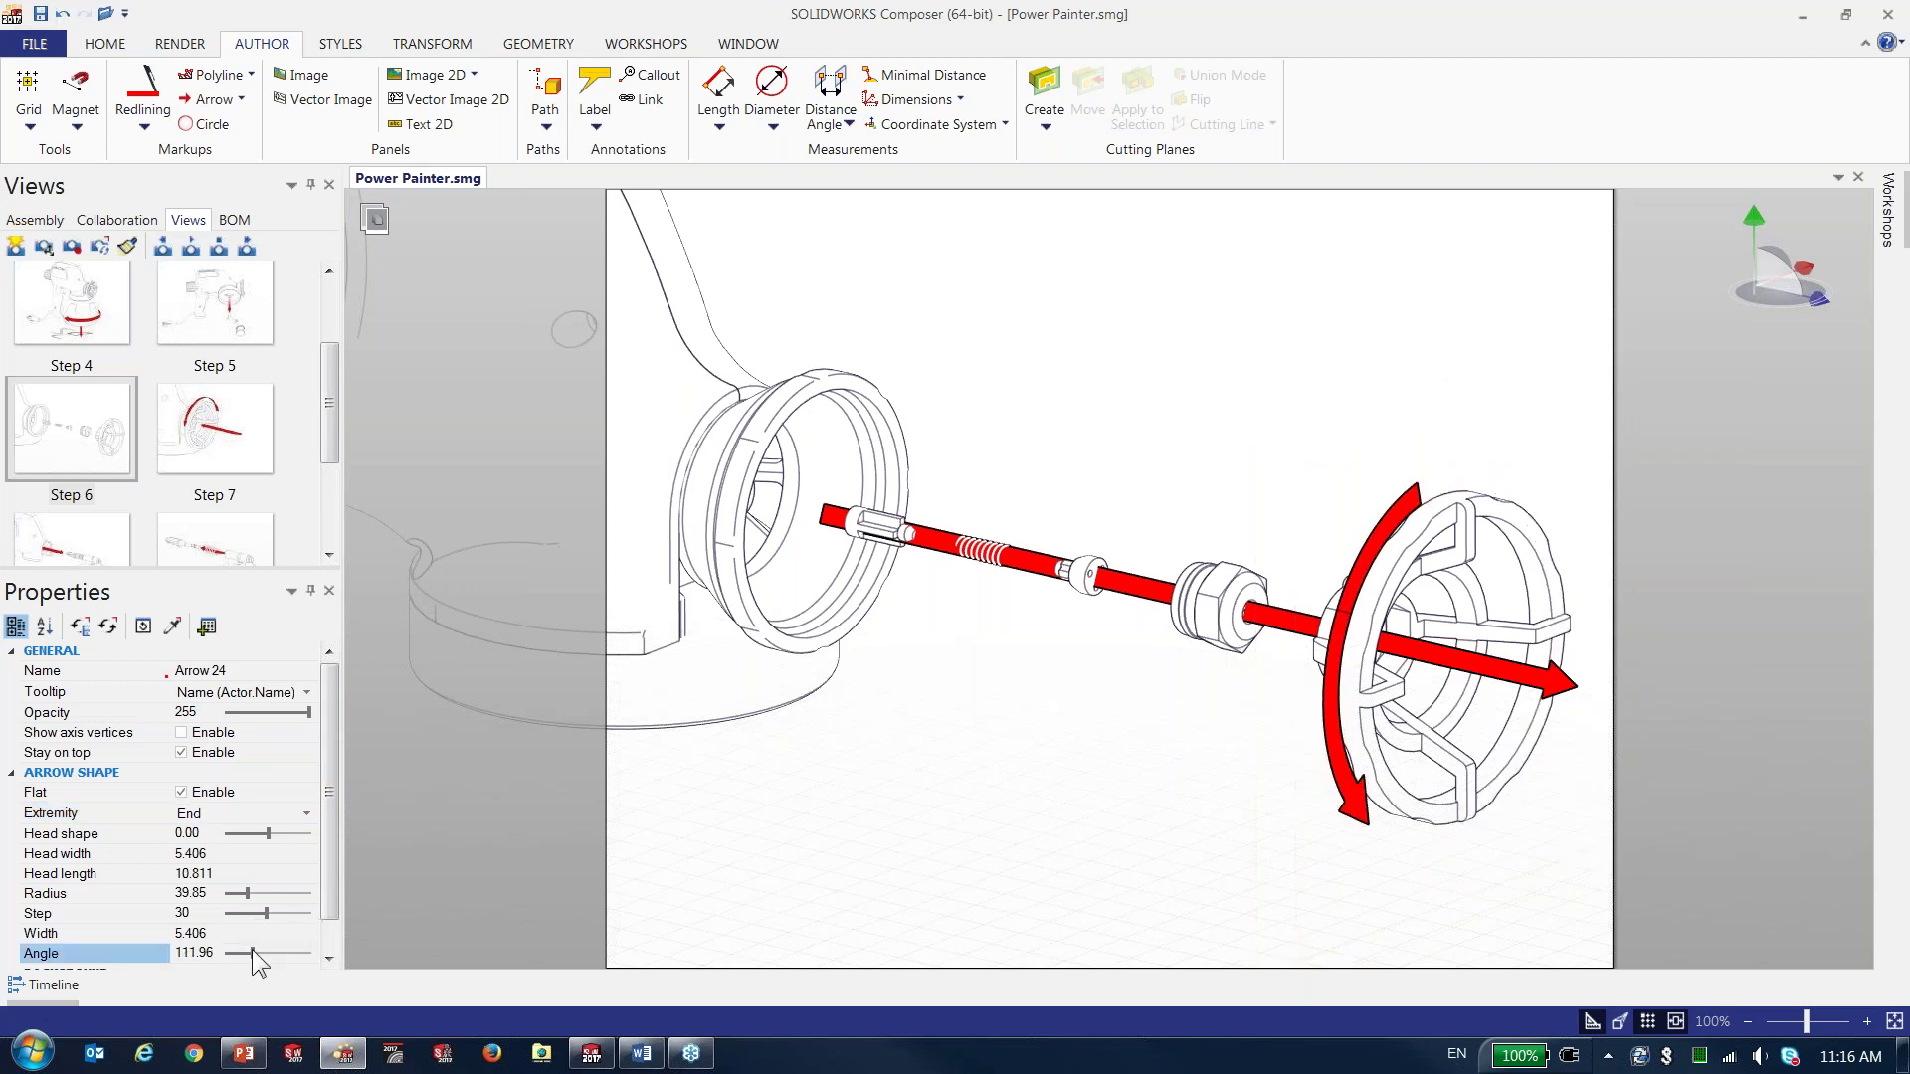
pyautogui.click(209, 753)
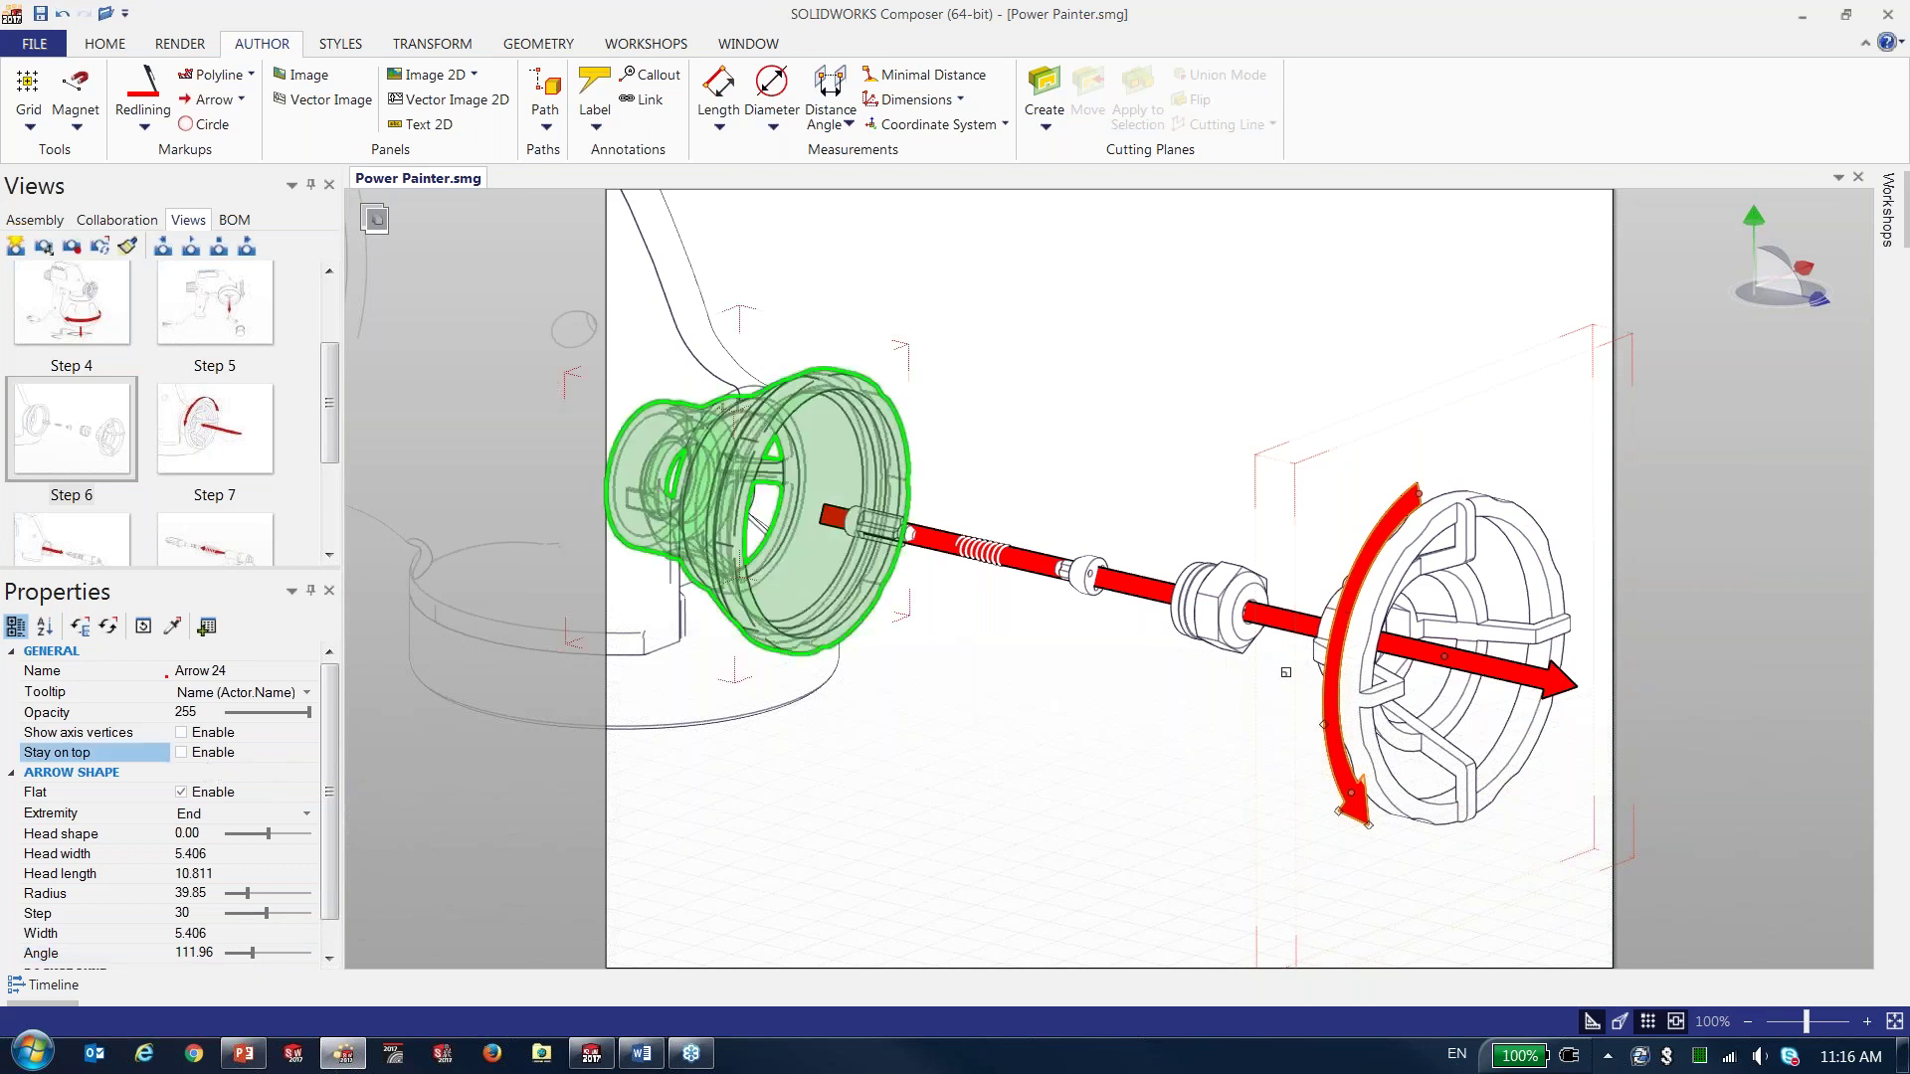
pyautogui.click(211, 792)
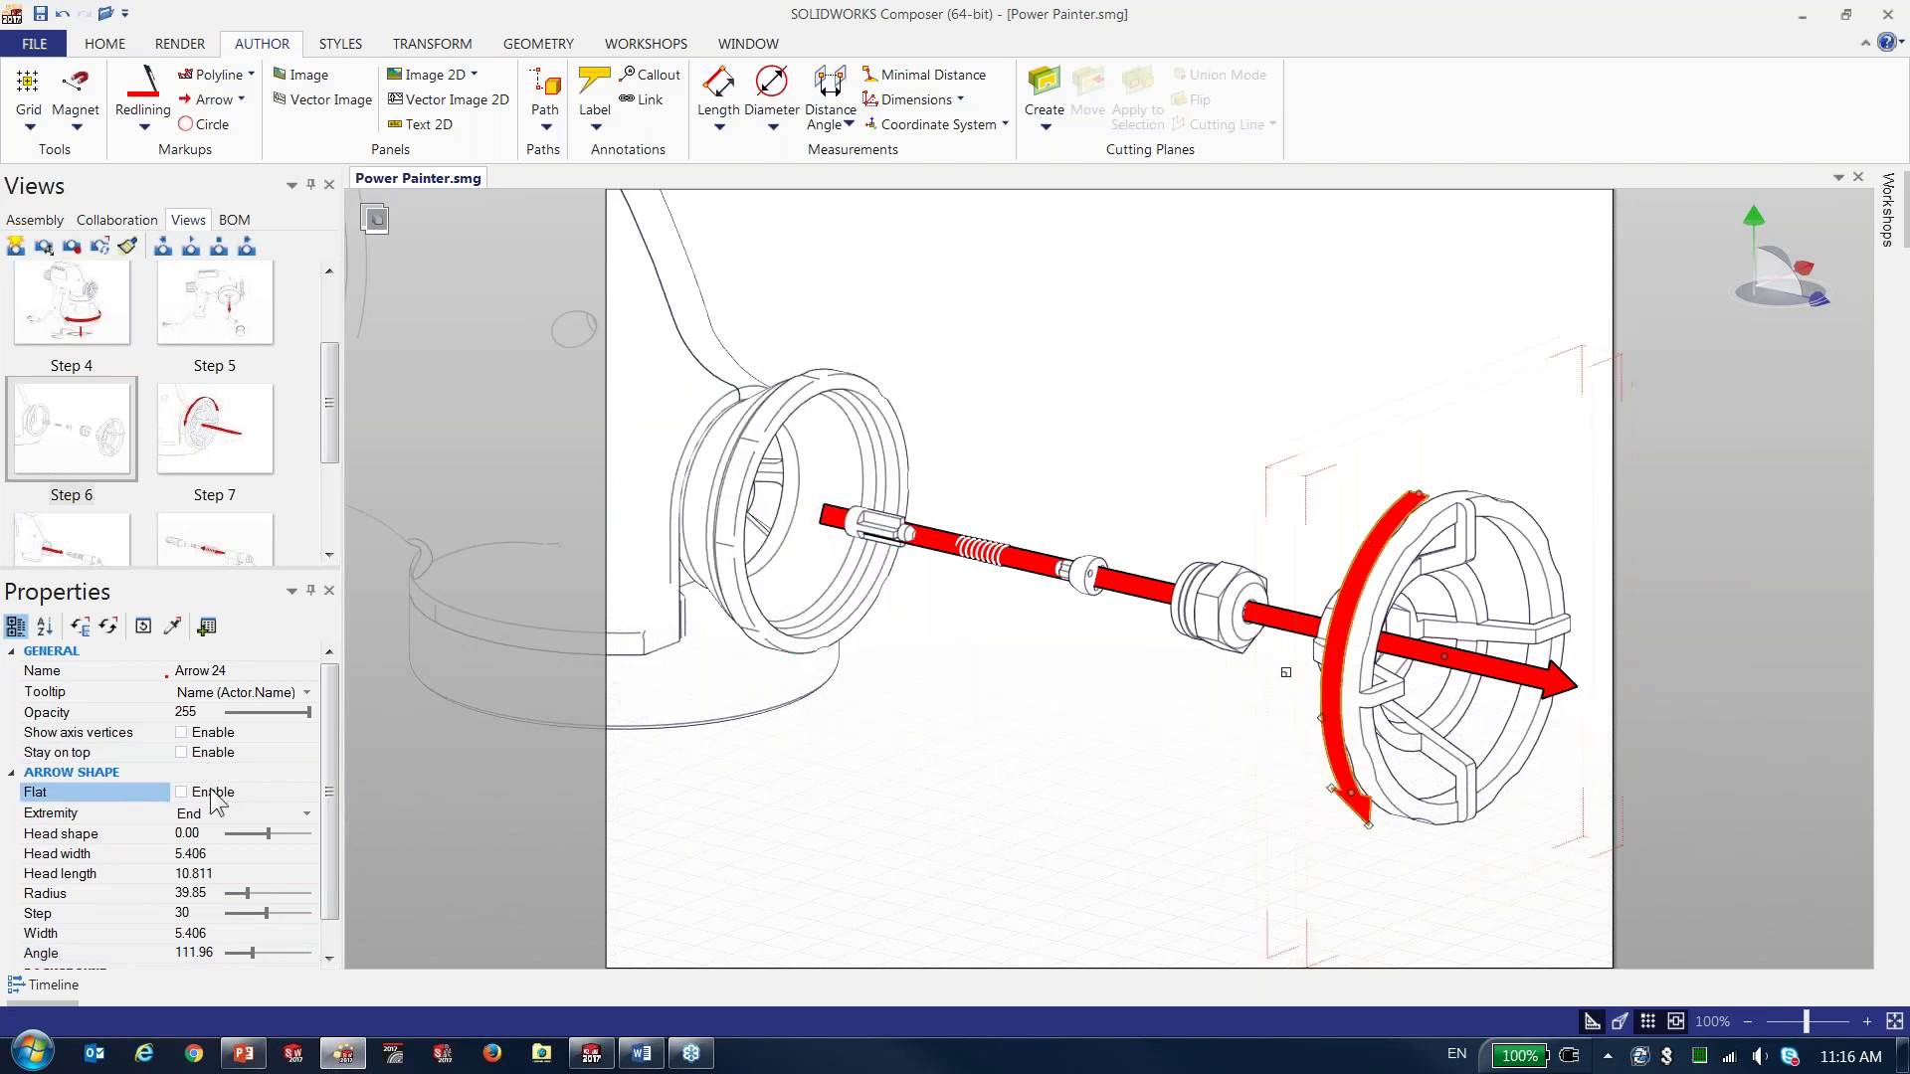
# - Rotate the circular arrow about the spray axis until it arcs over the top of the Spray Tip, and update the Step 6 view
pyautogui.rightClick(977, 370)
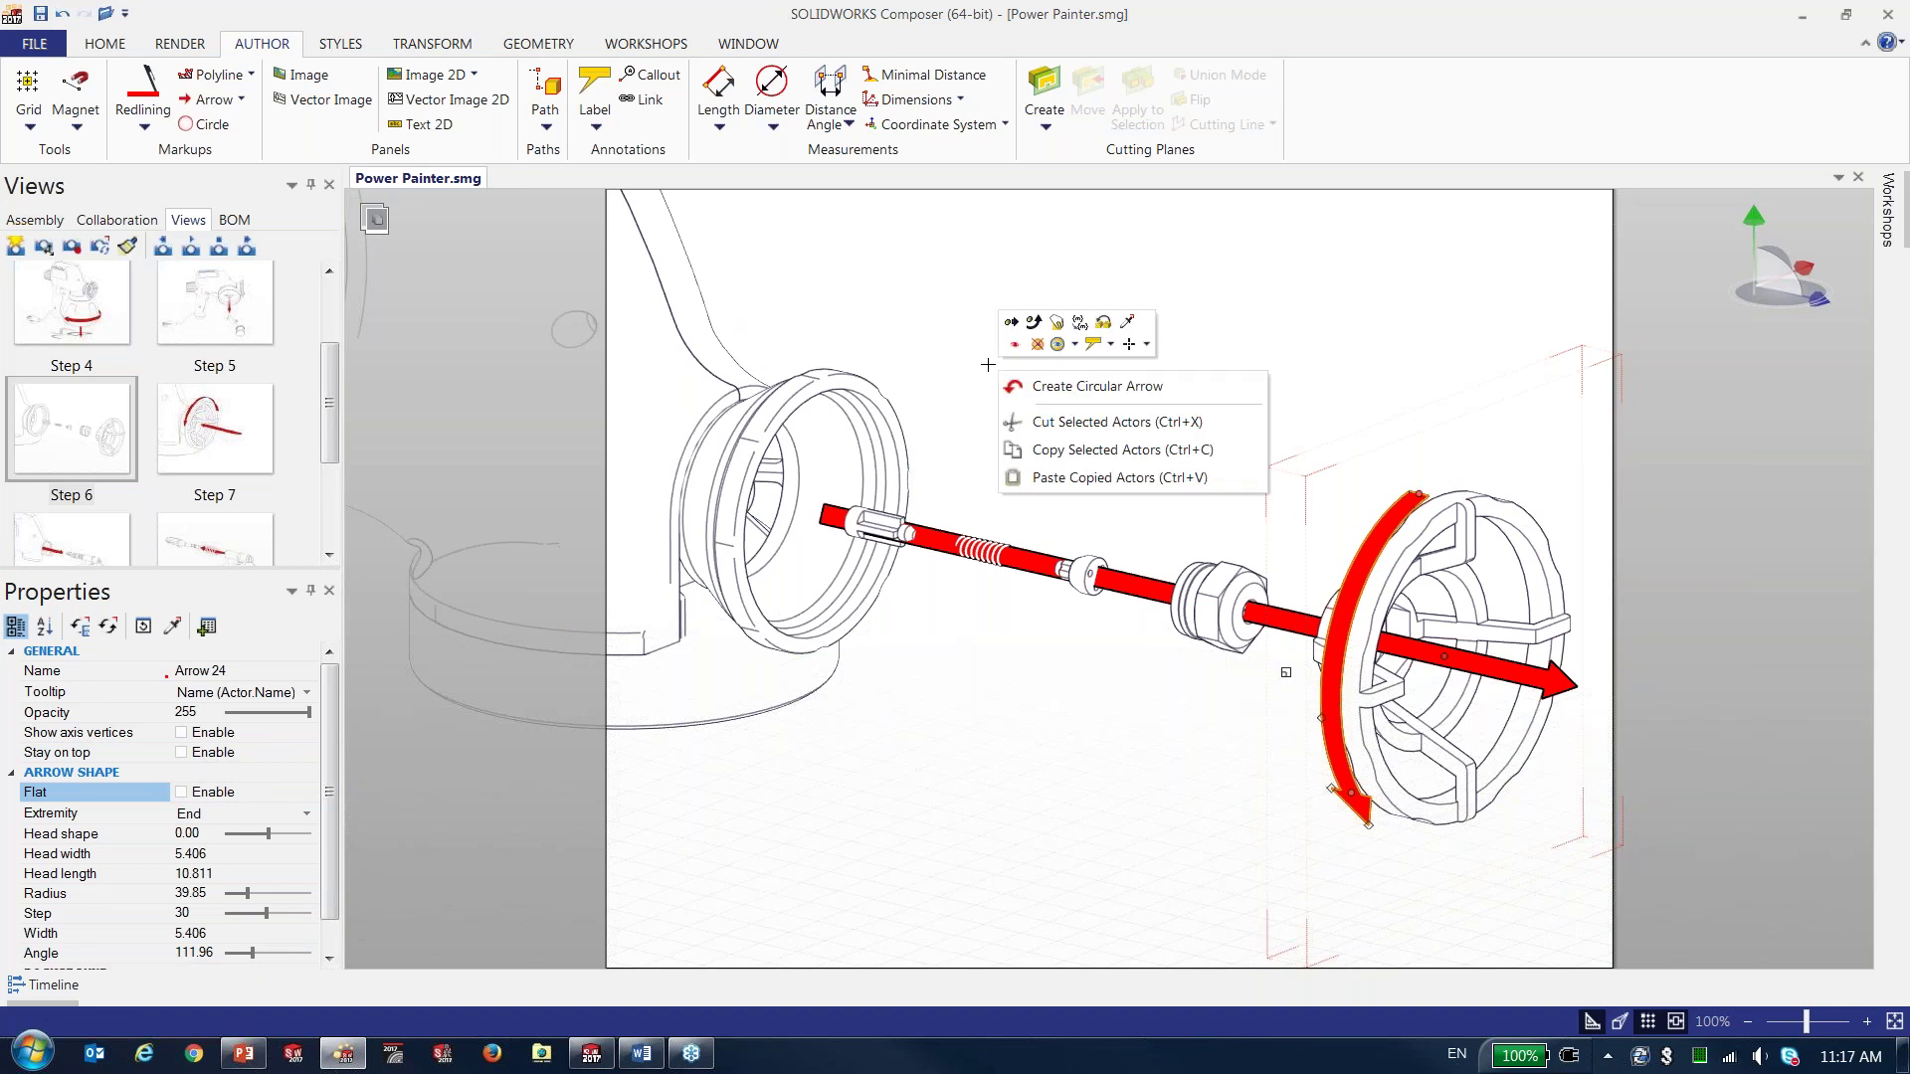
pyautogui.click(1034, 328)
pyautogui.moveTo(1285, 673); pyautogui.dragTo(1322, 538)
pyautogui.moveTo(1378, 630); pyautogui.dragTo(1440, 648)
pyautogui.click(1473, 399)
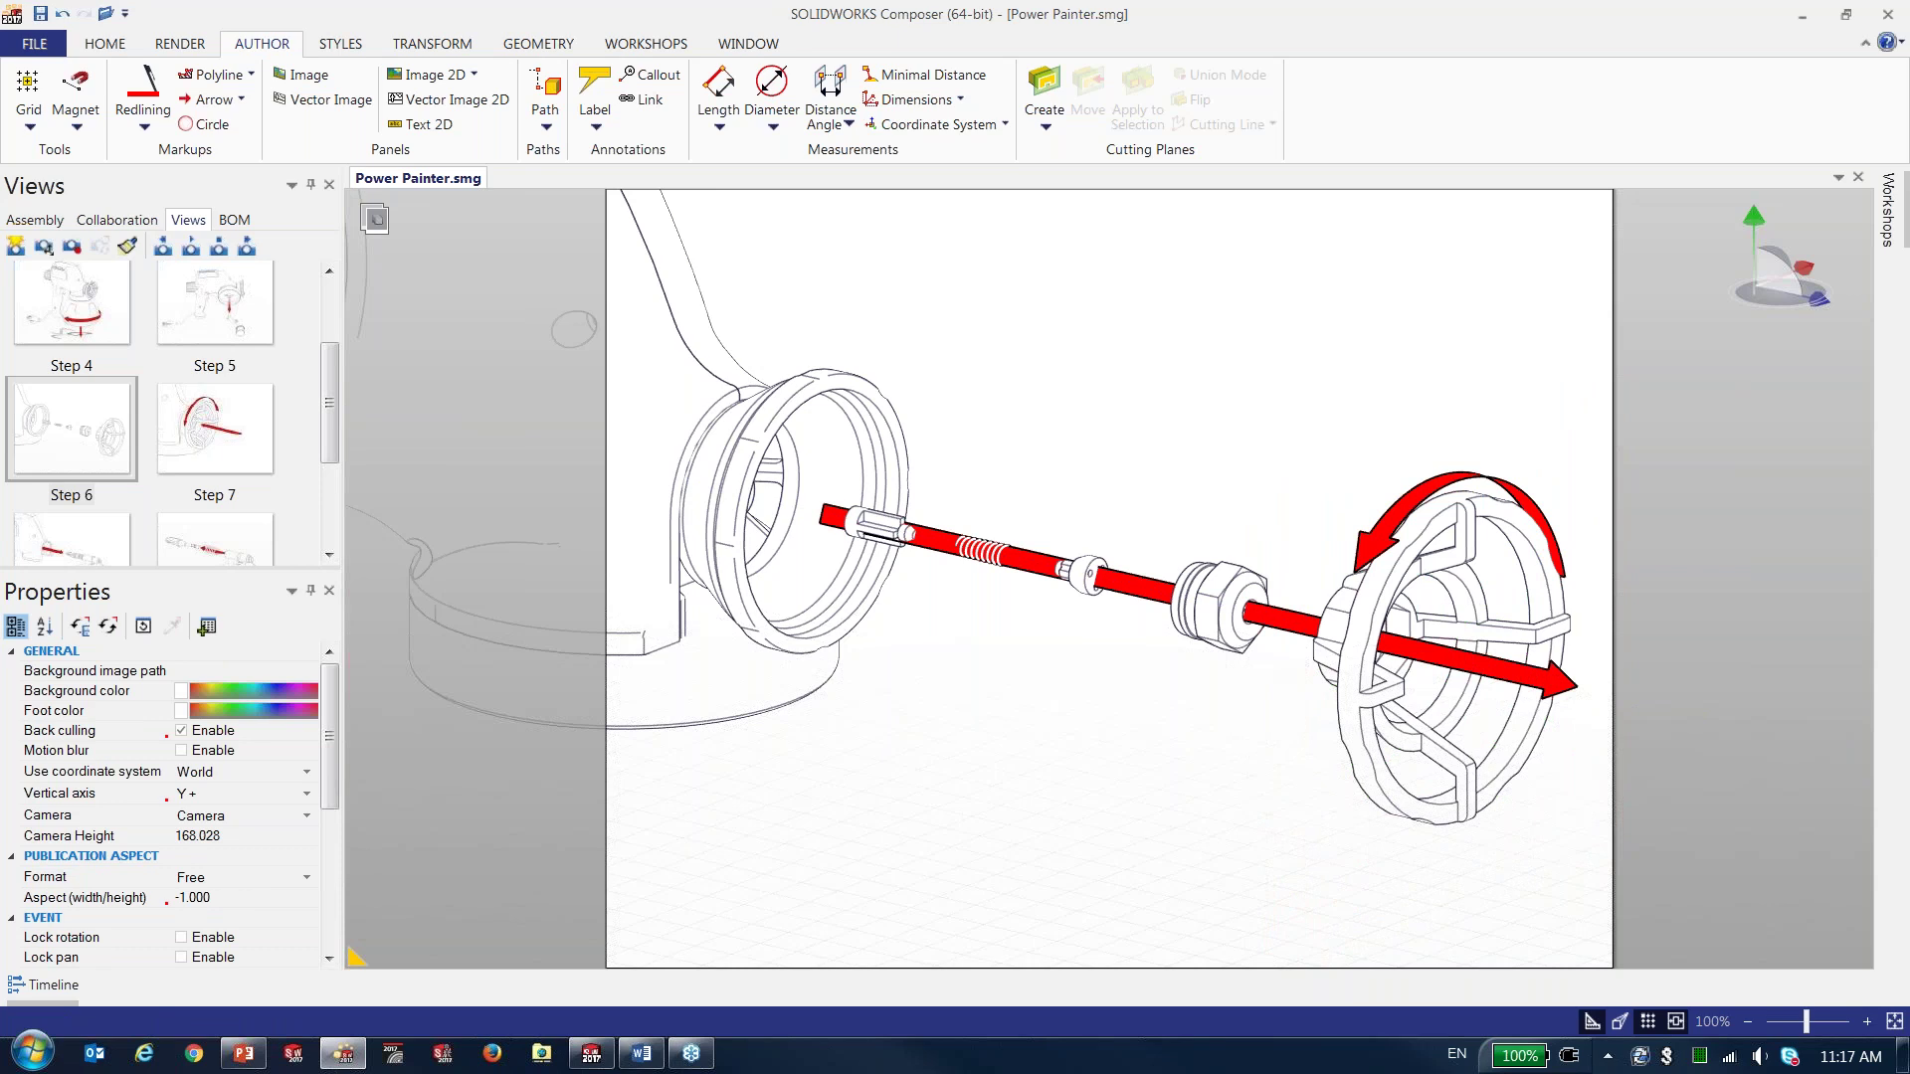
pyautogui.rightClick(83, 422)
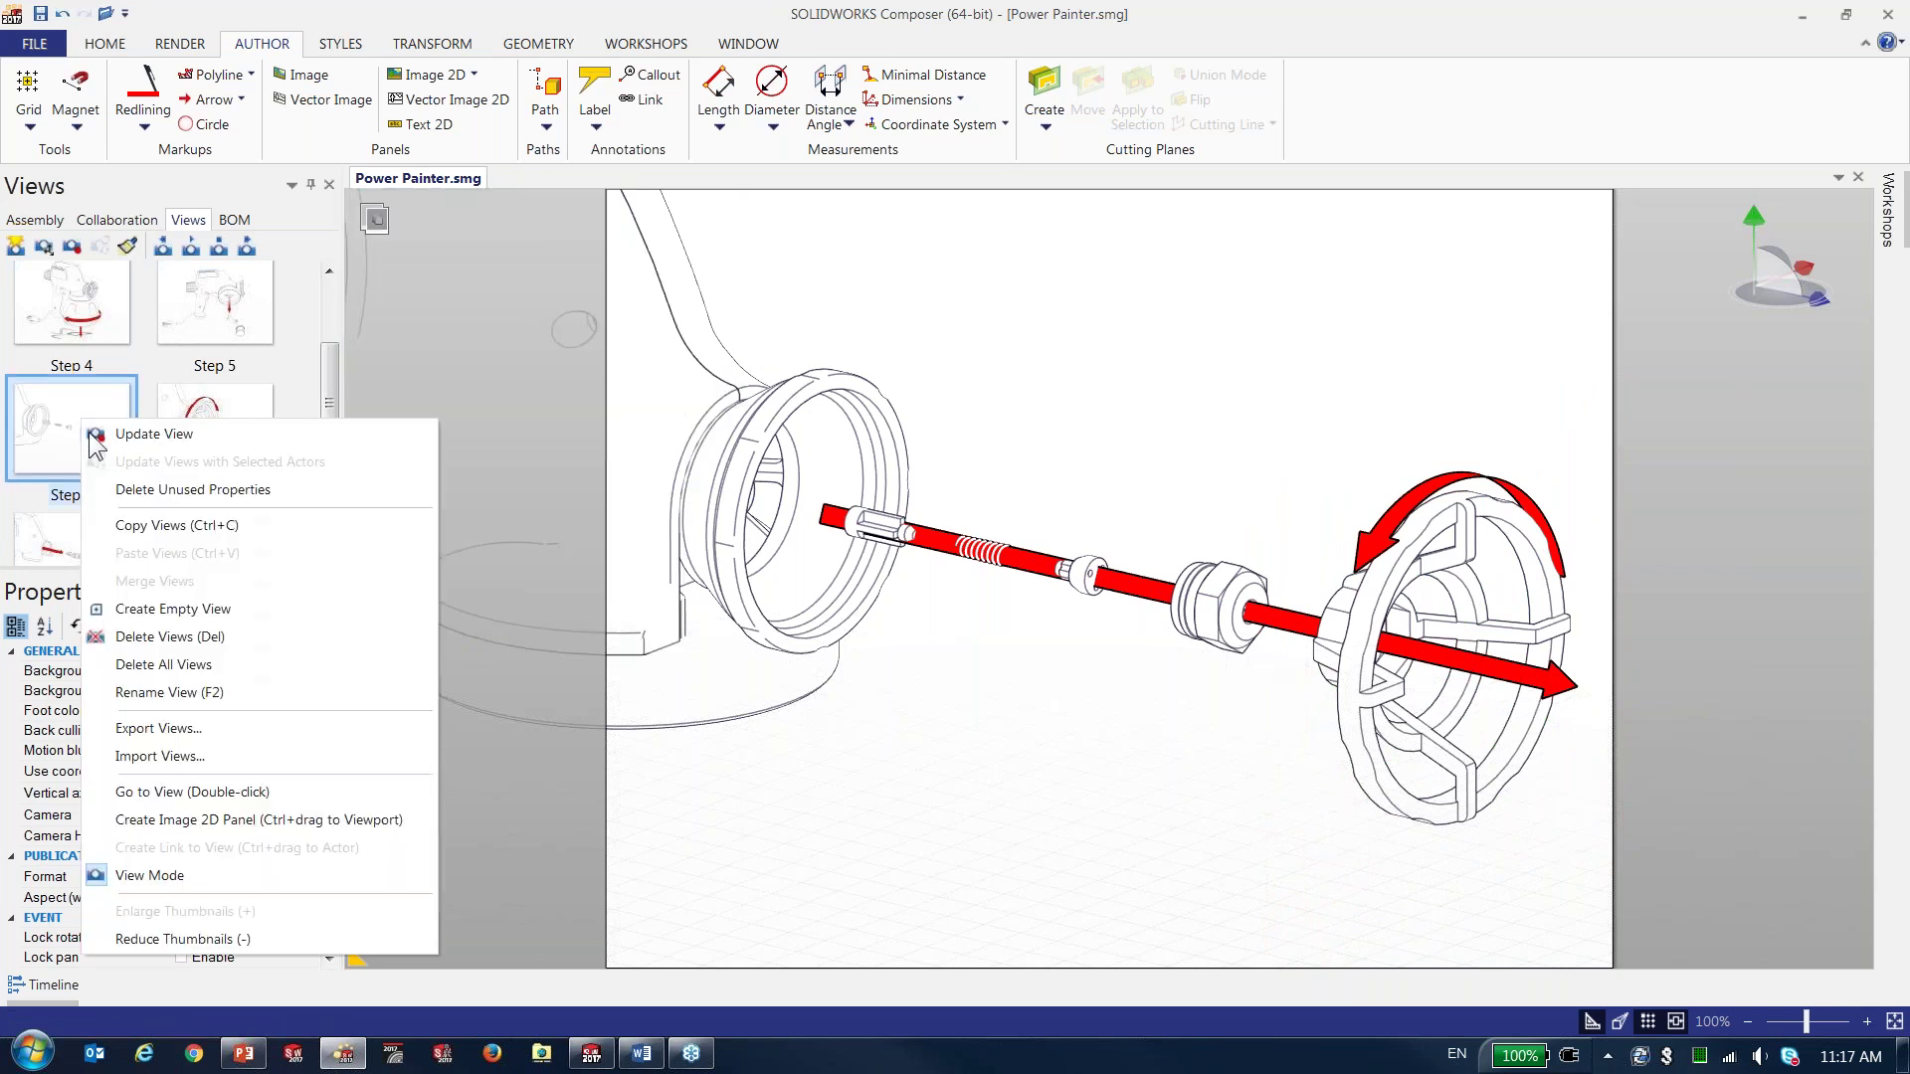
pyautogui.click(115, 435)
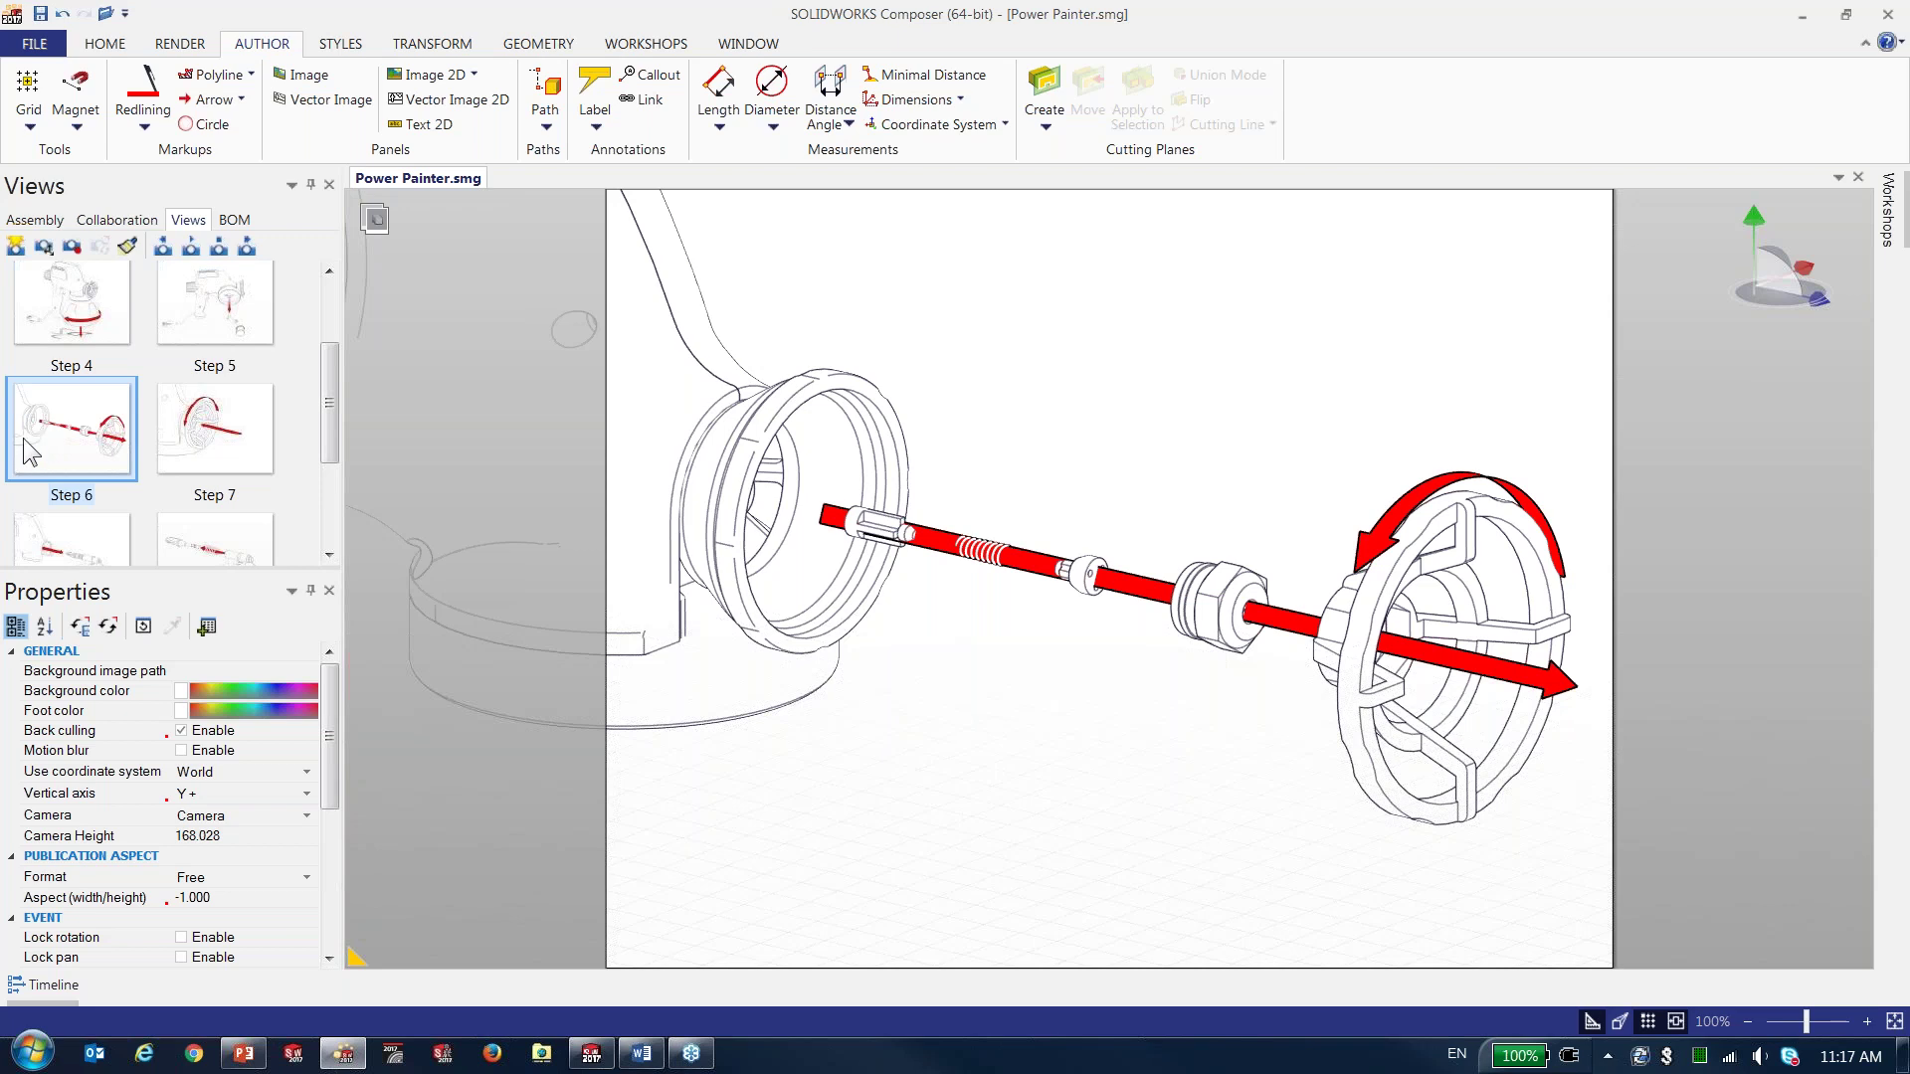
# - Prepare a high-resolution image export with the Paint Sprayer - INSTRUCTION SHEETS profile, and disable the multiple Views output
pyautogui.moveTo(1895, 227)
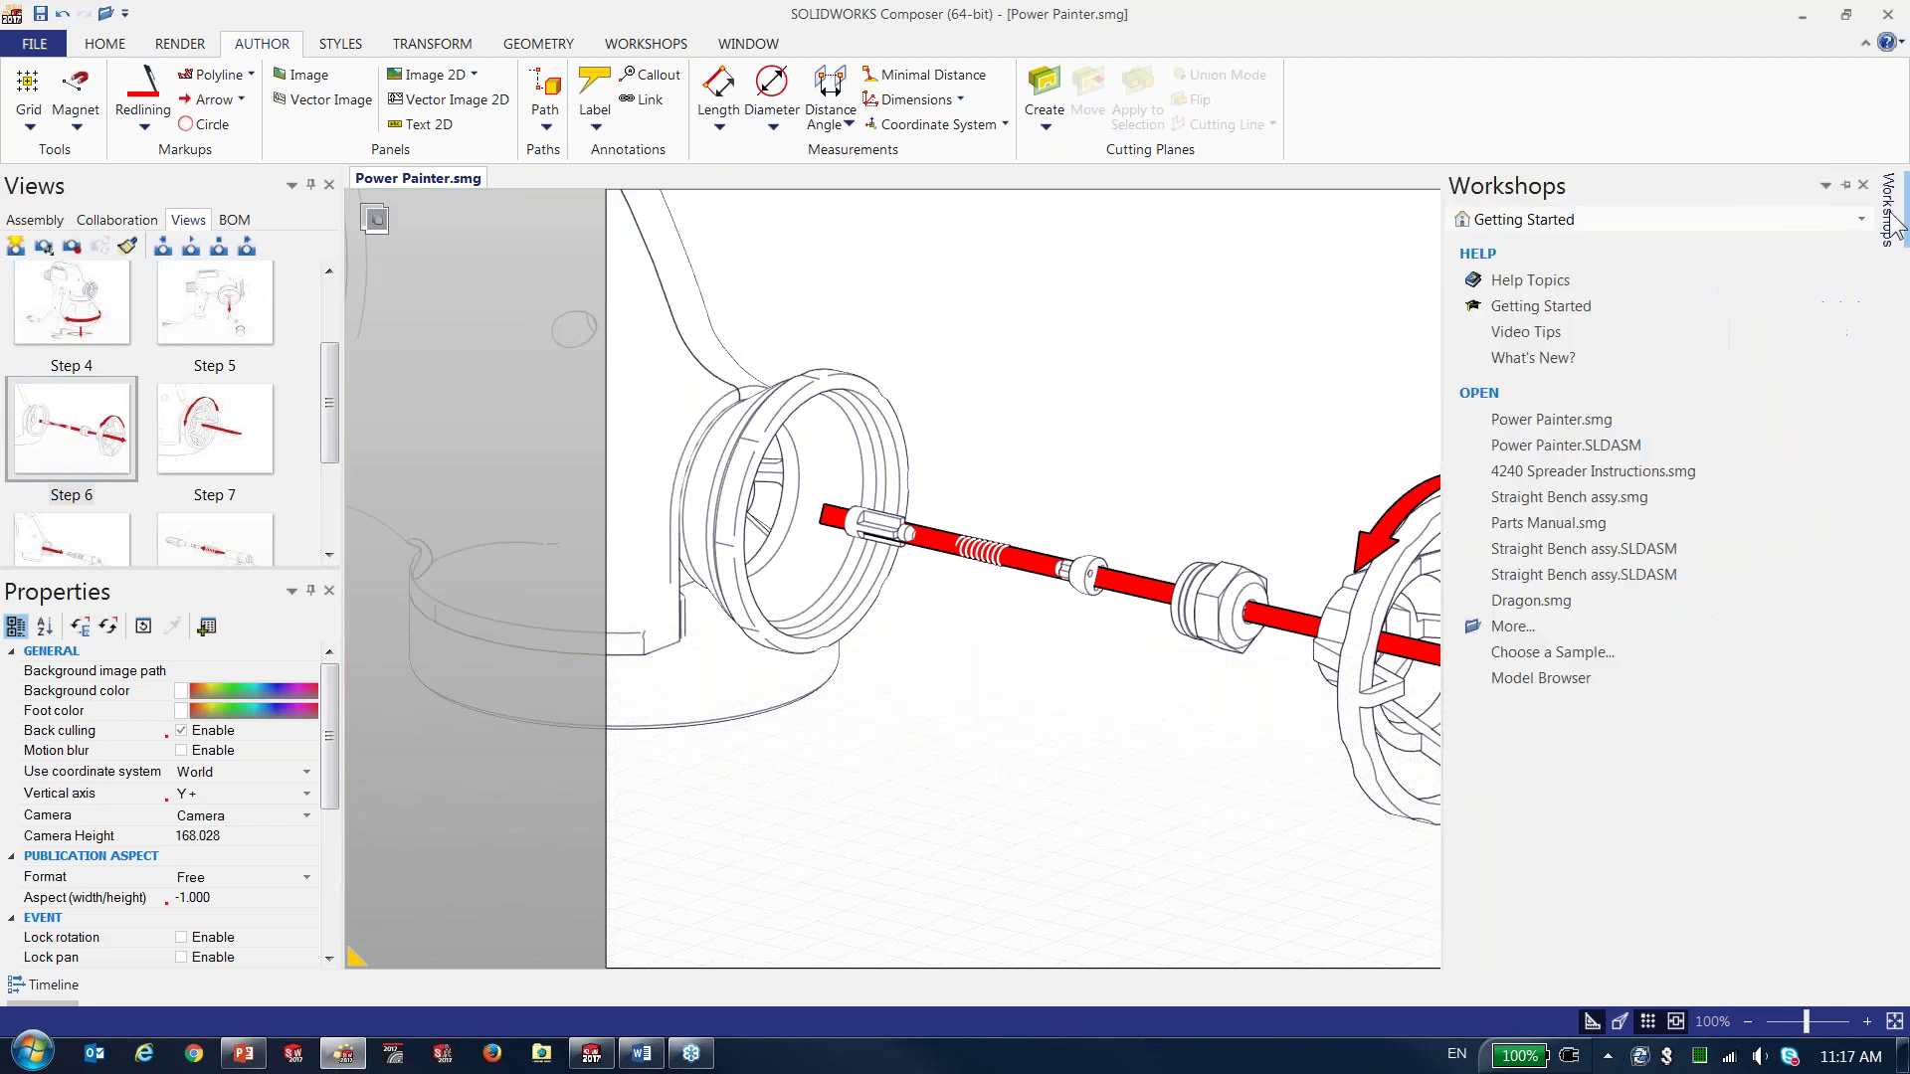
pyautogui.click(1711, 225)
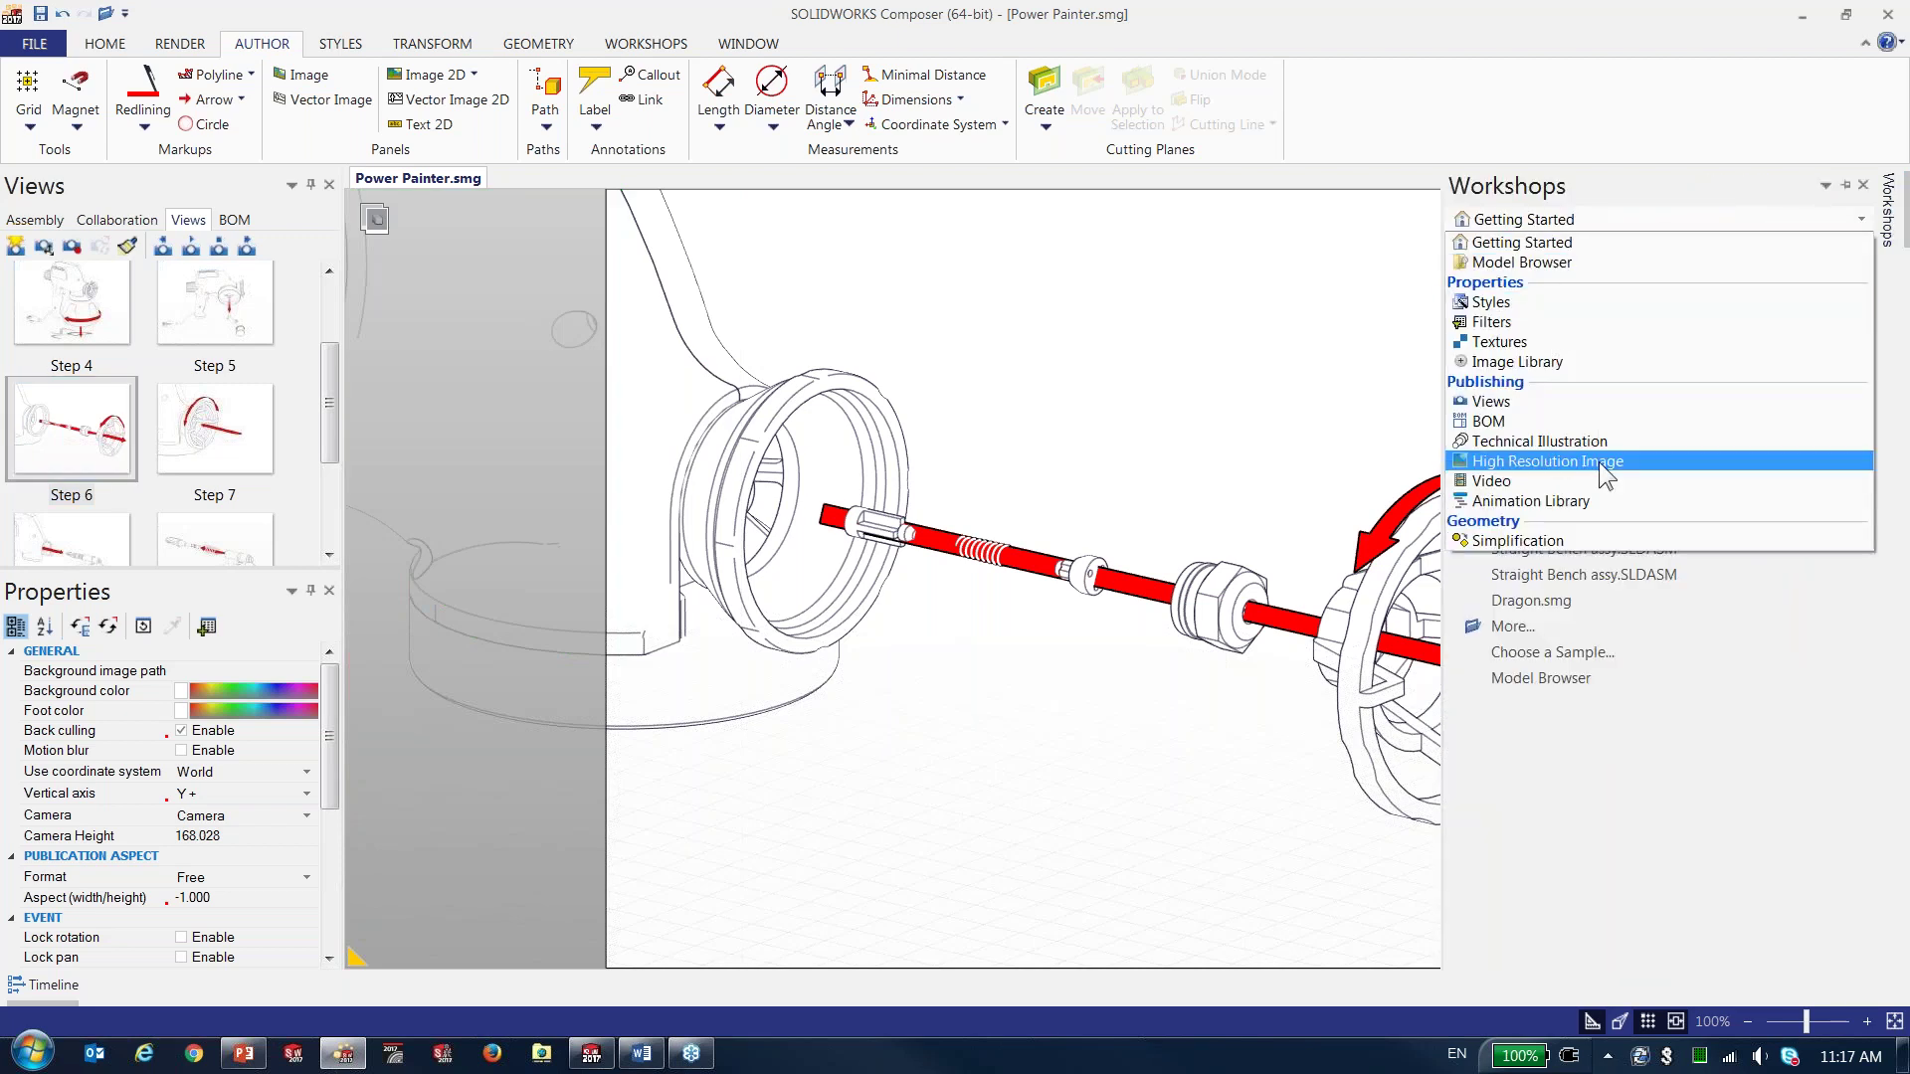
pyautogui.click(1597, 462)
pyautogui.click(1846, 185)
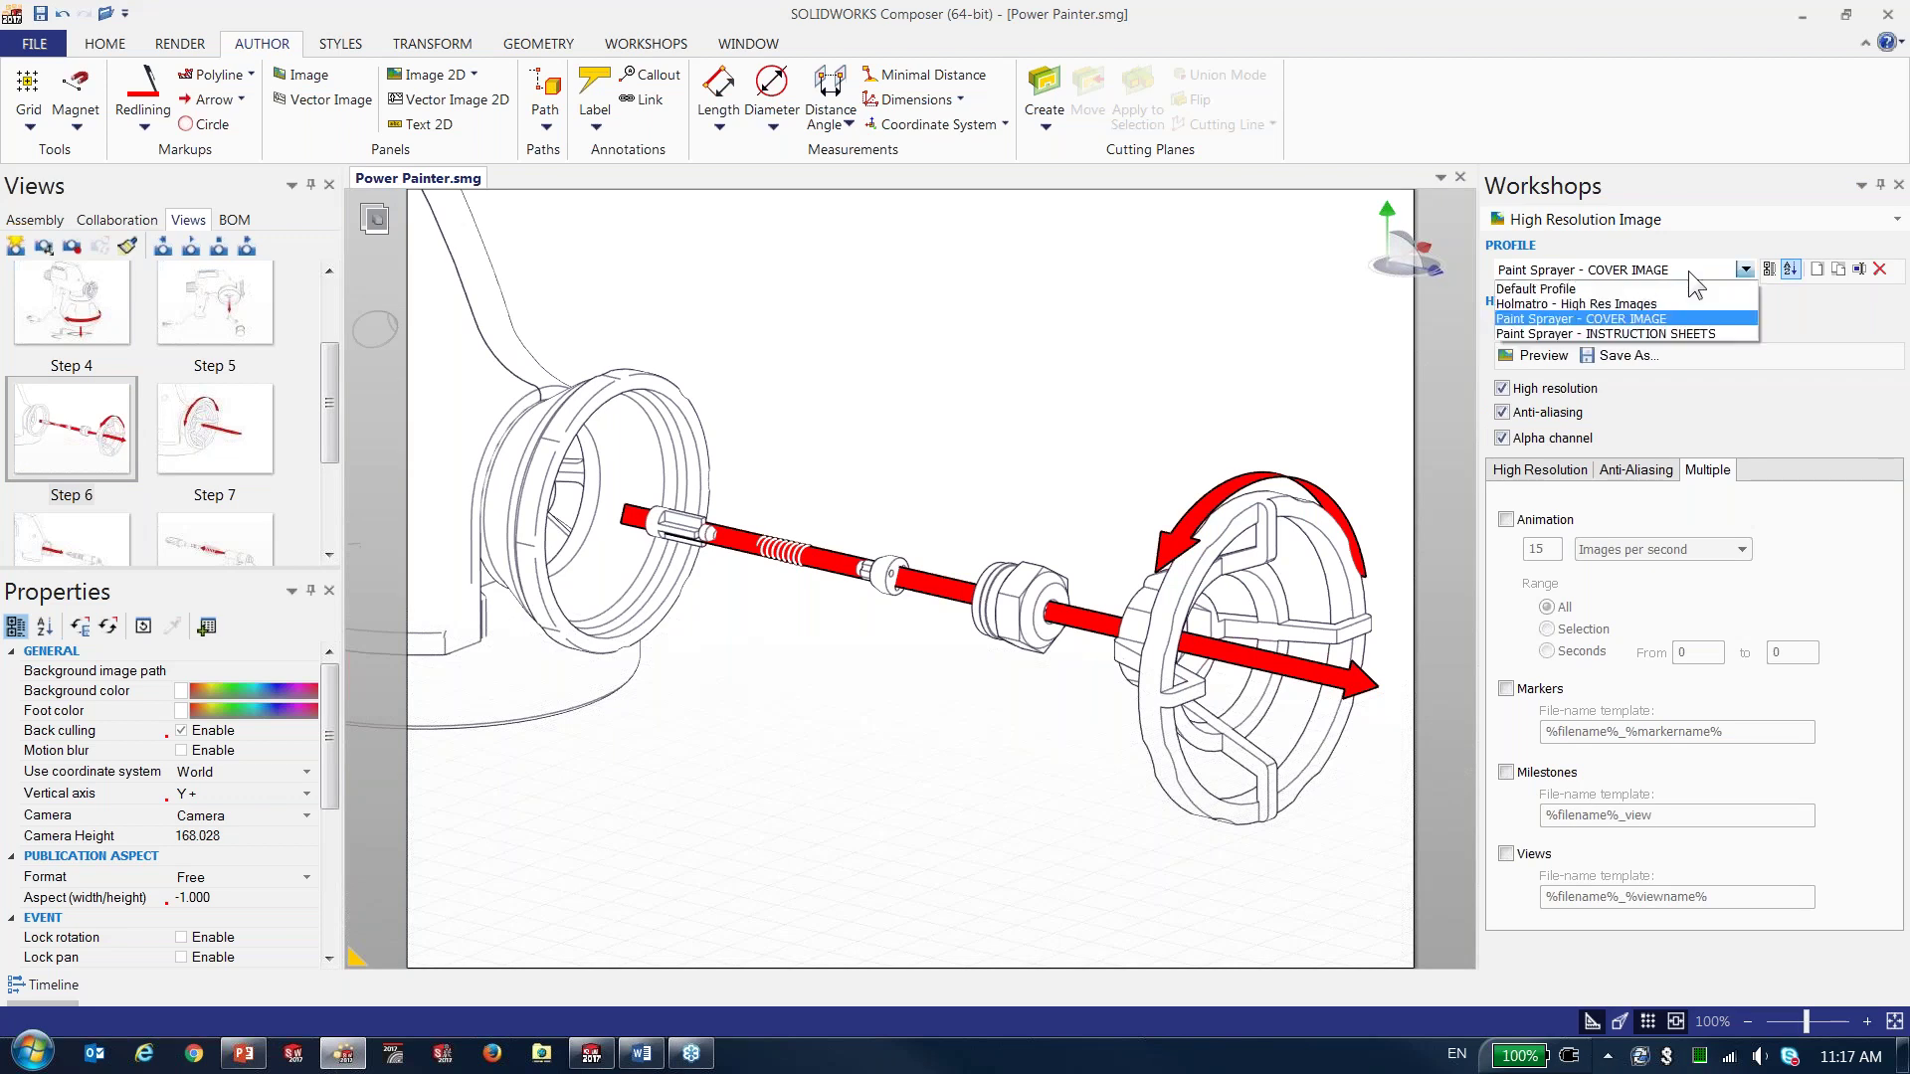
pyautogui.click(1687, 328)
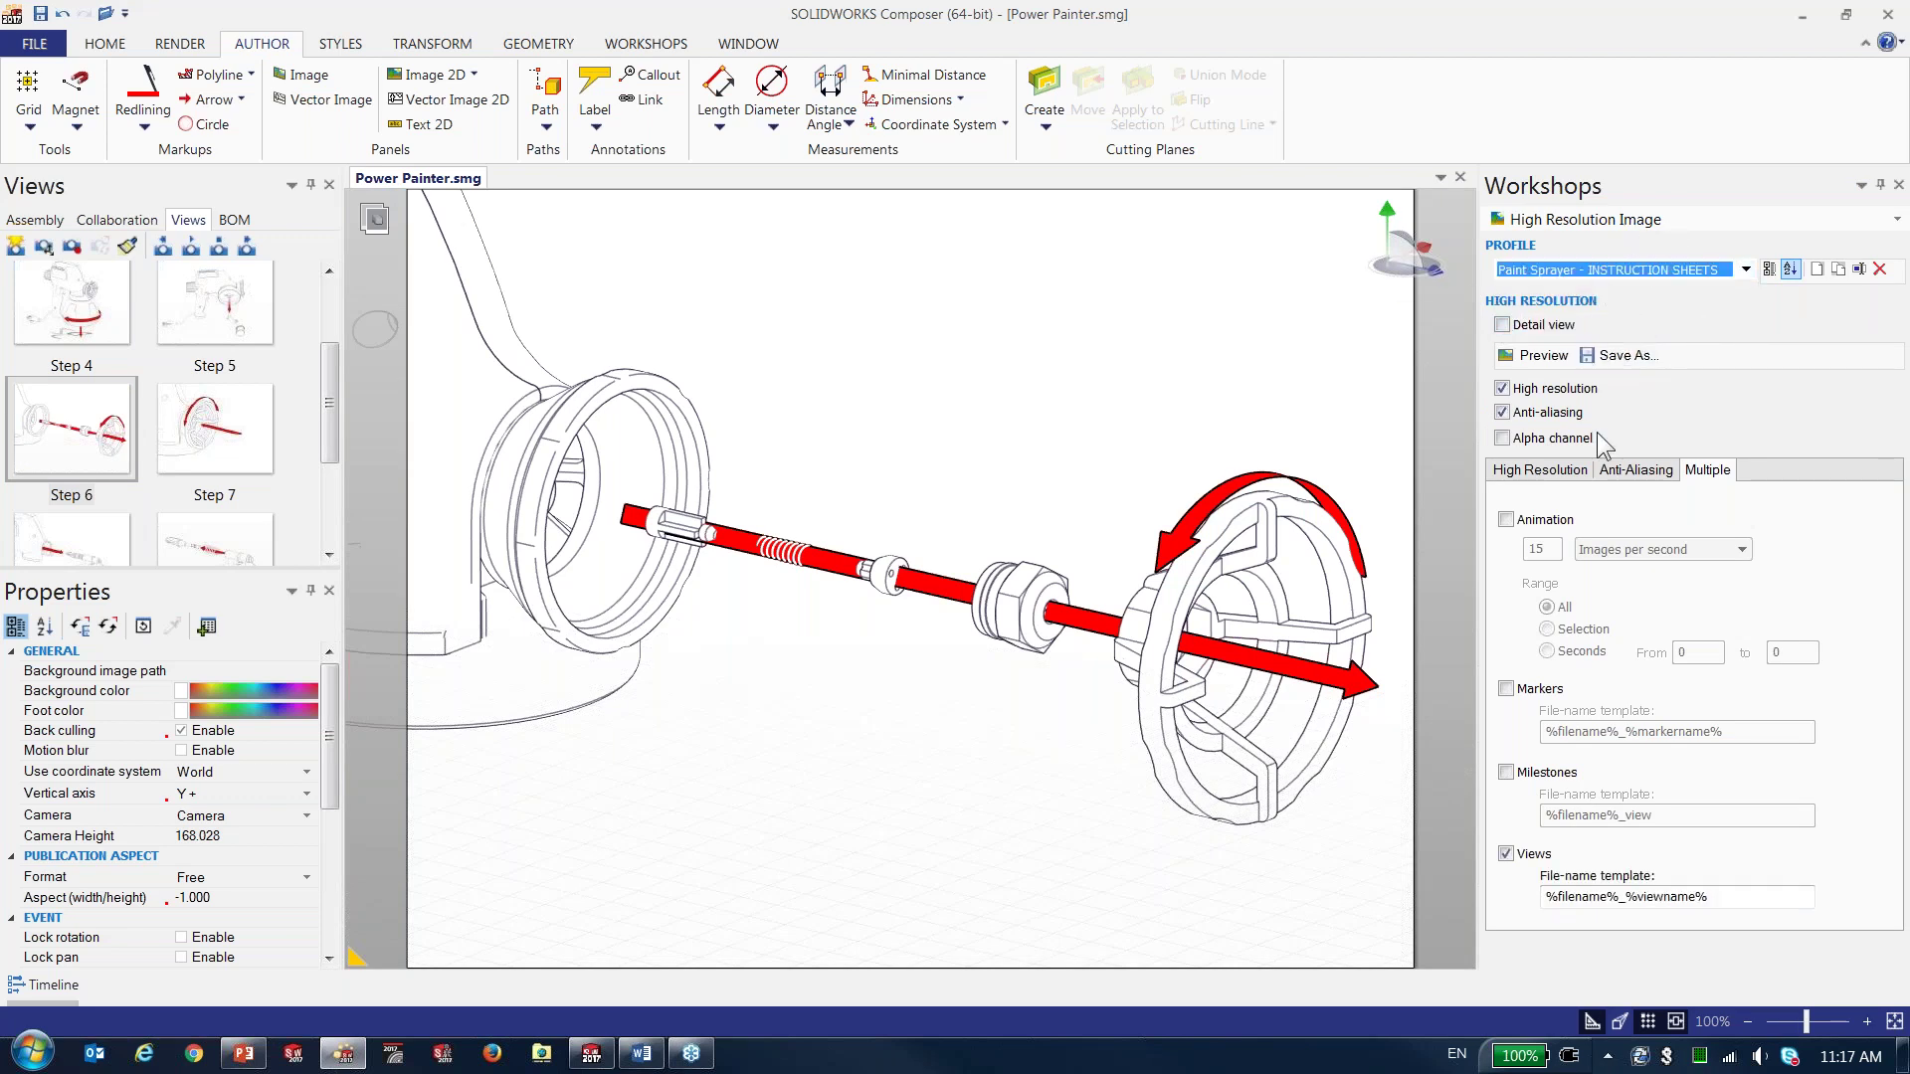
pyautogui.click(1552, 472)
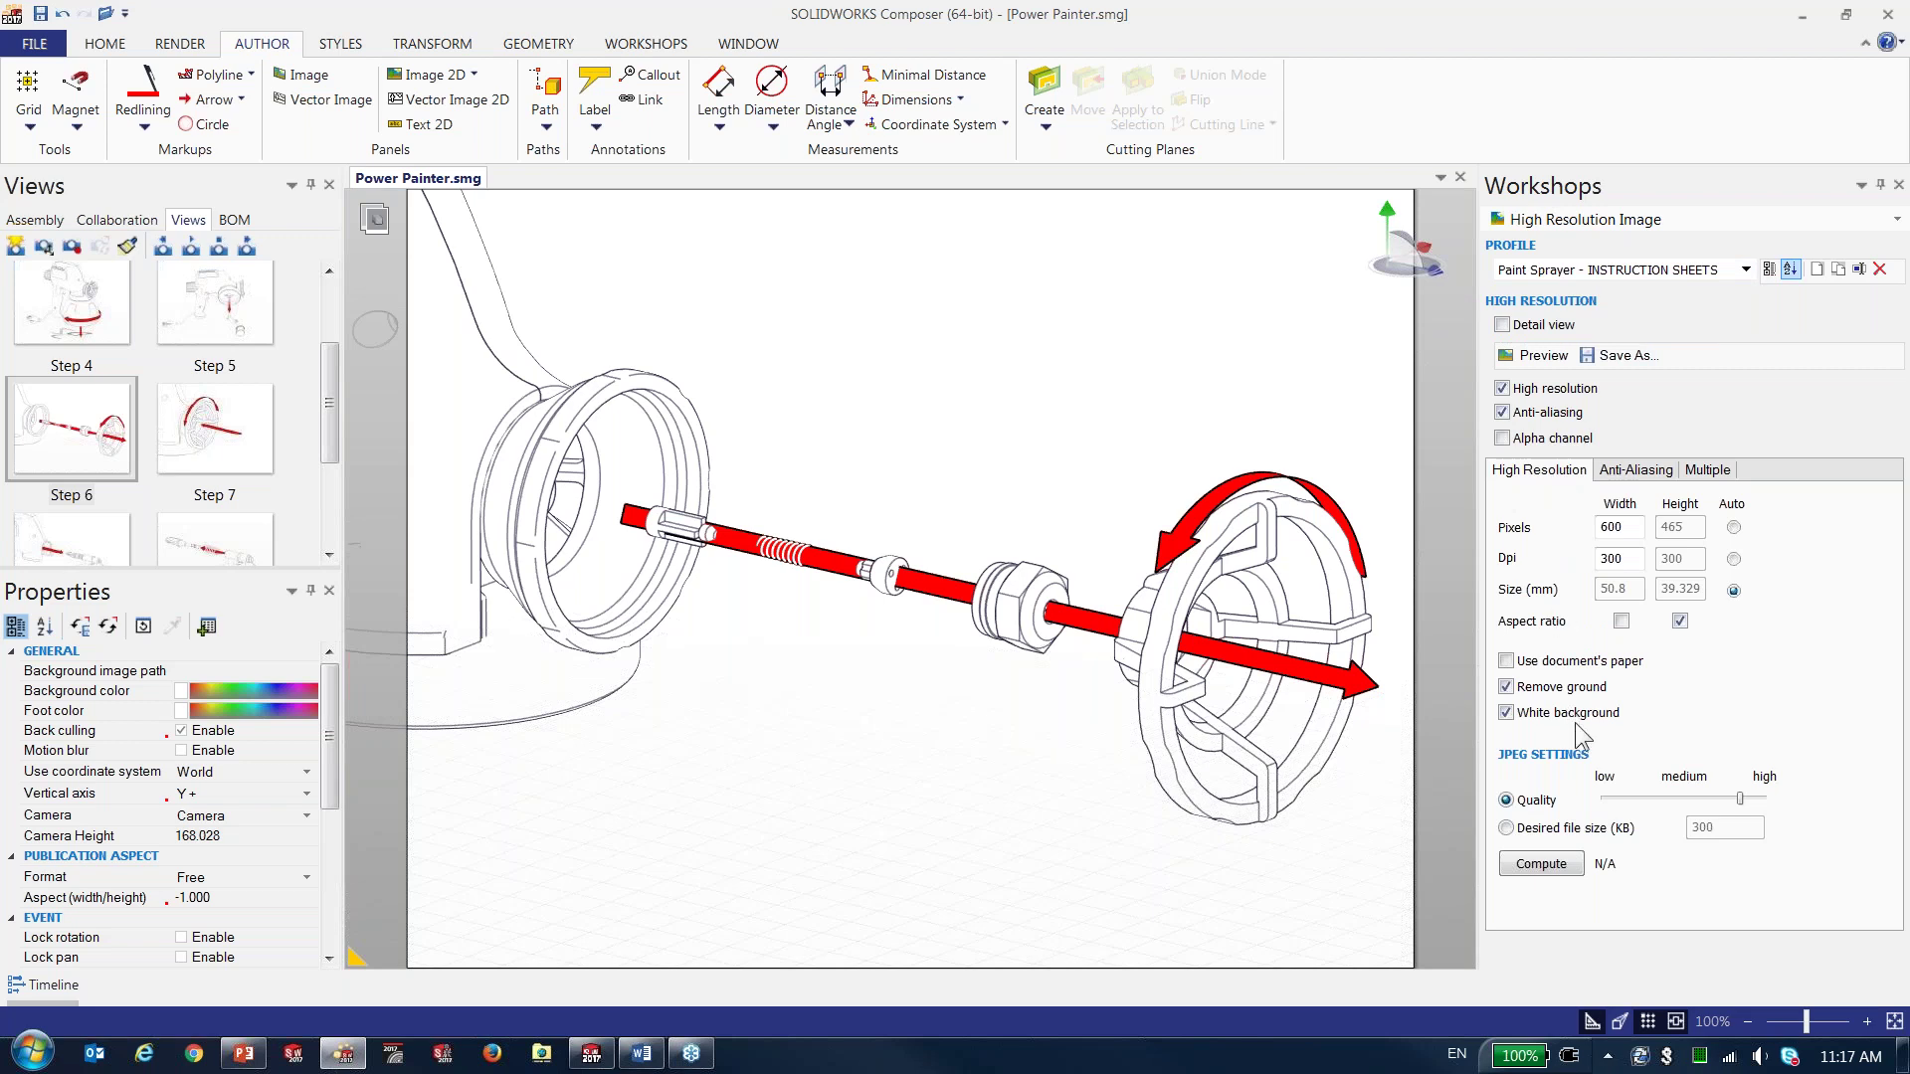
pyautogui.click(1707, 471)
pyautogui.click(1528, 855)
pyautogui.click(1570, 473)
# - Save the high-resolution image as a PNG in Output Images, replacing Power Painter_Step 6.png
pyautogui.click(1632, 364)
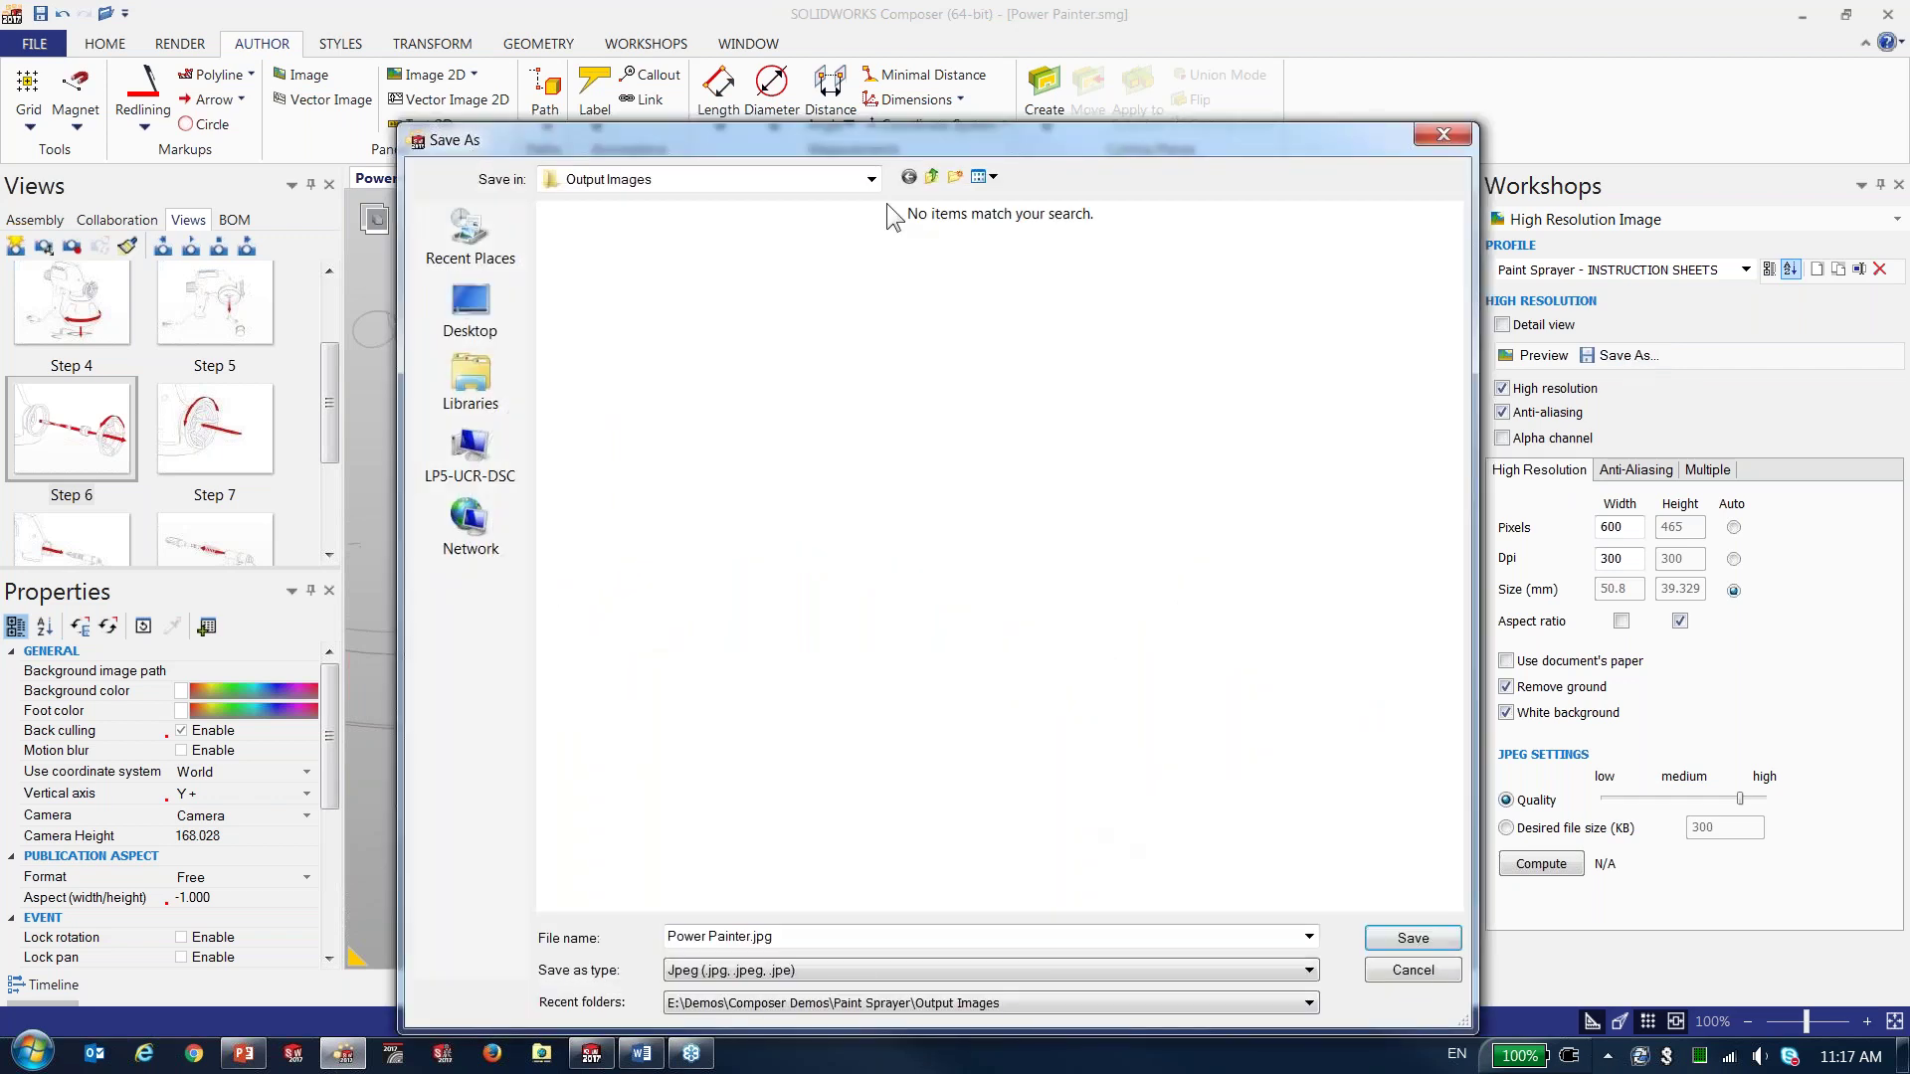
pyautogui.click(850, 971)
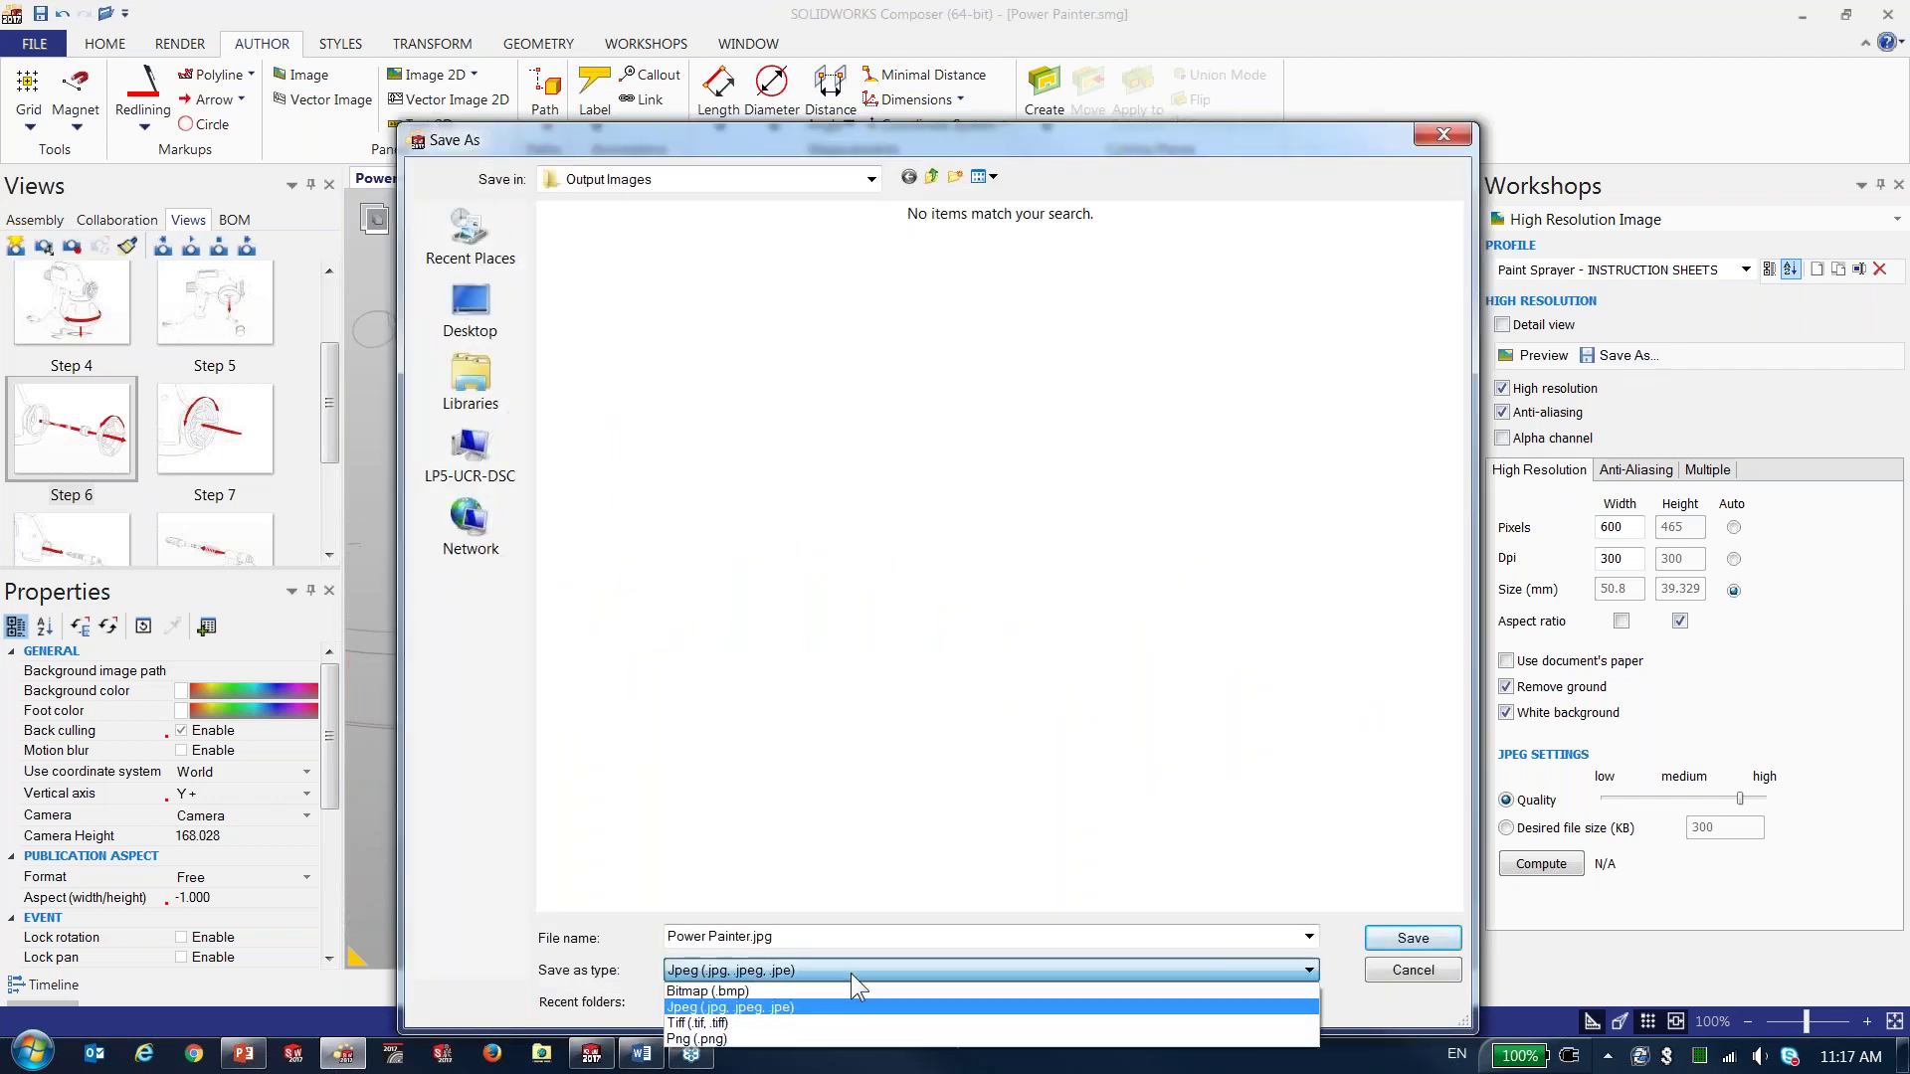
pyautogui.click(843, 1039)
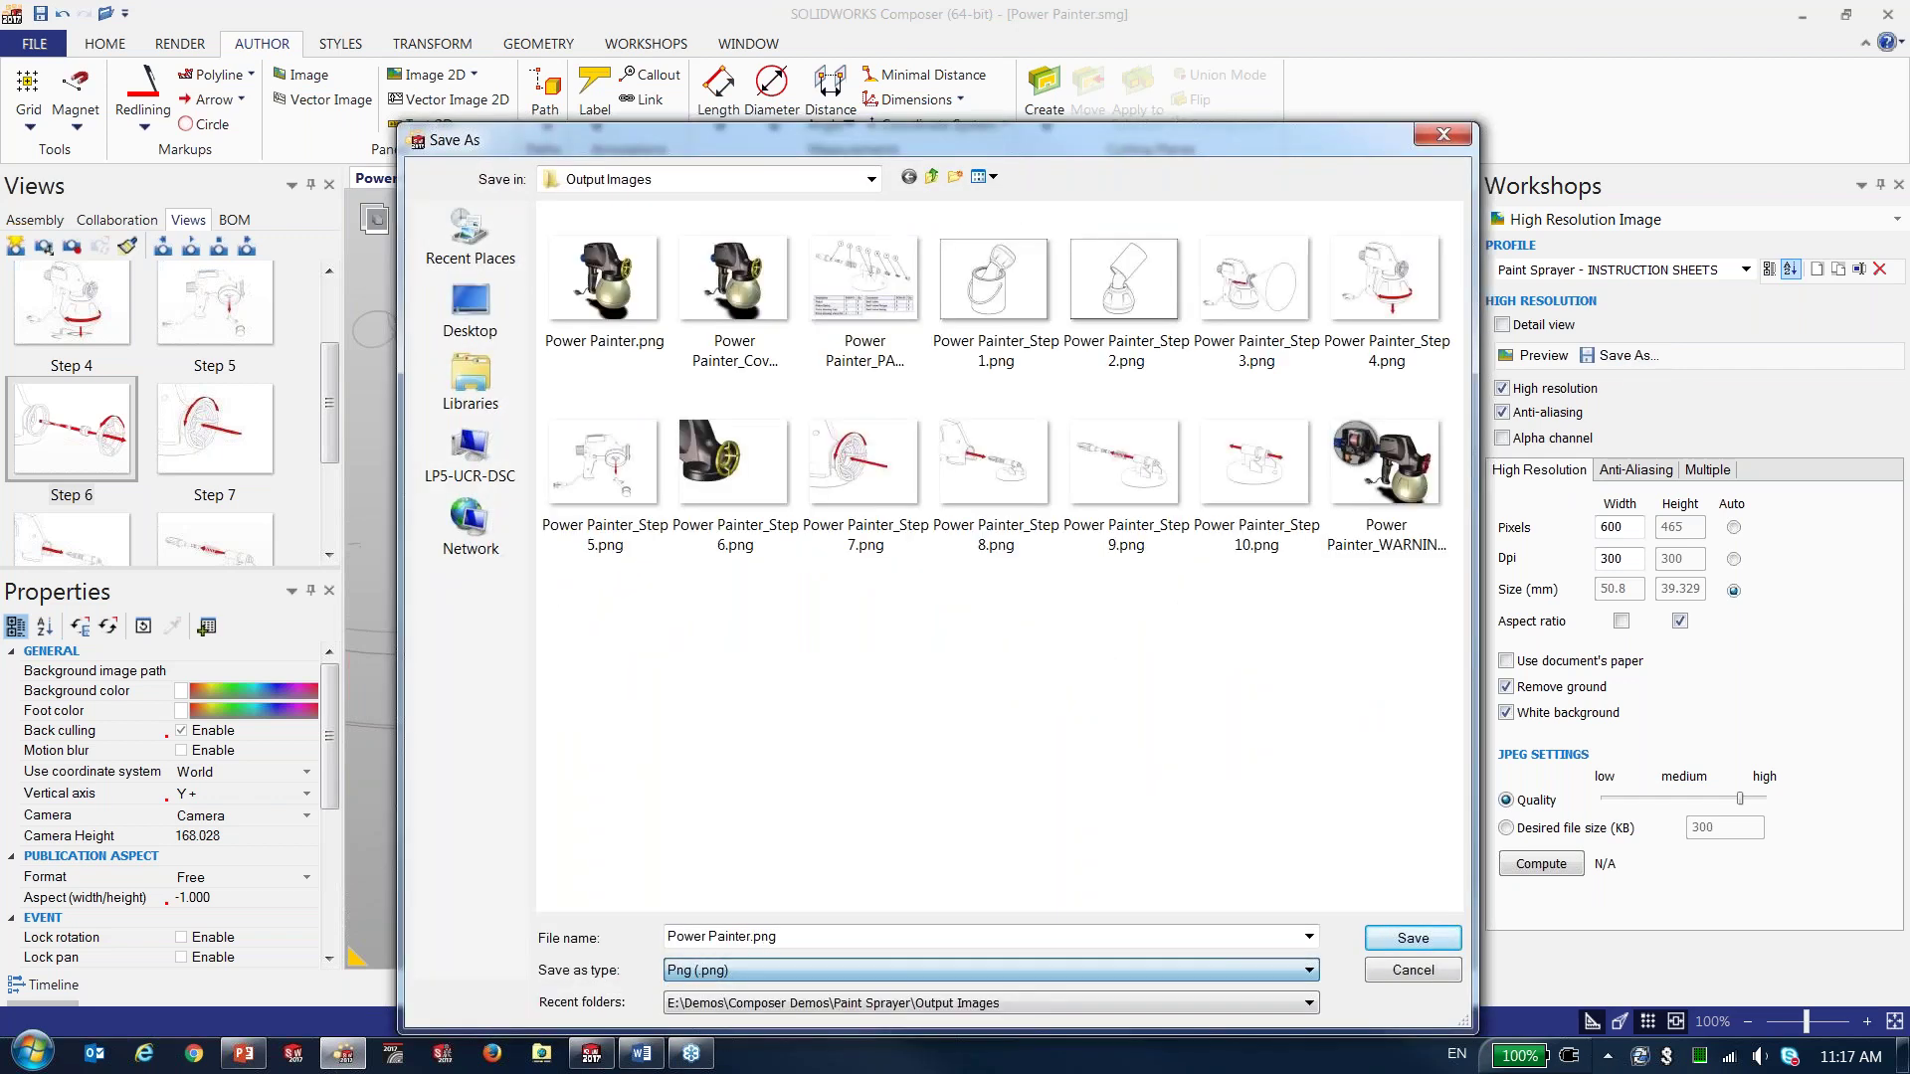
pyautogui.click(741, 460)
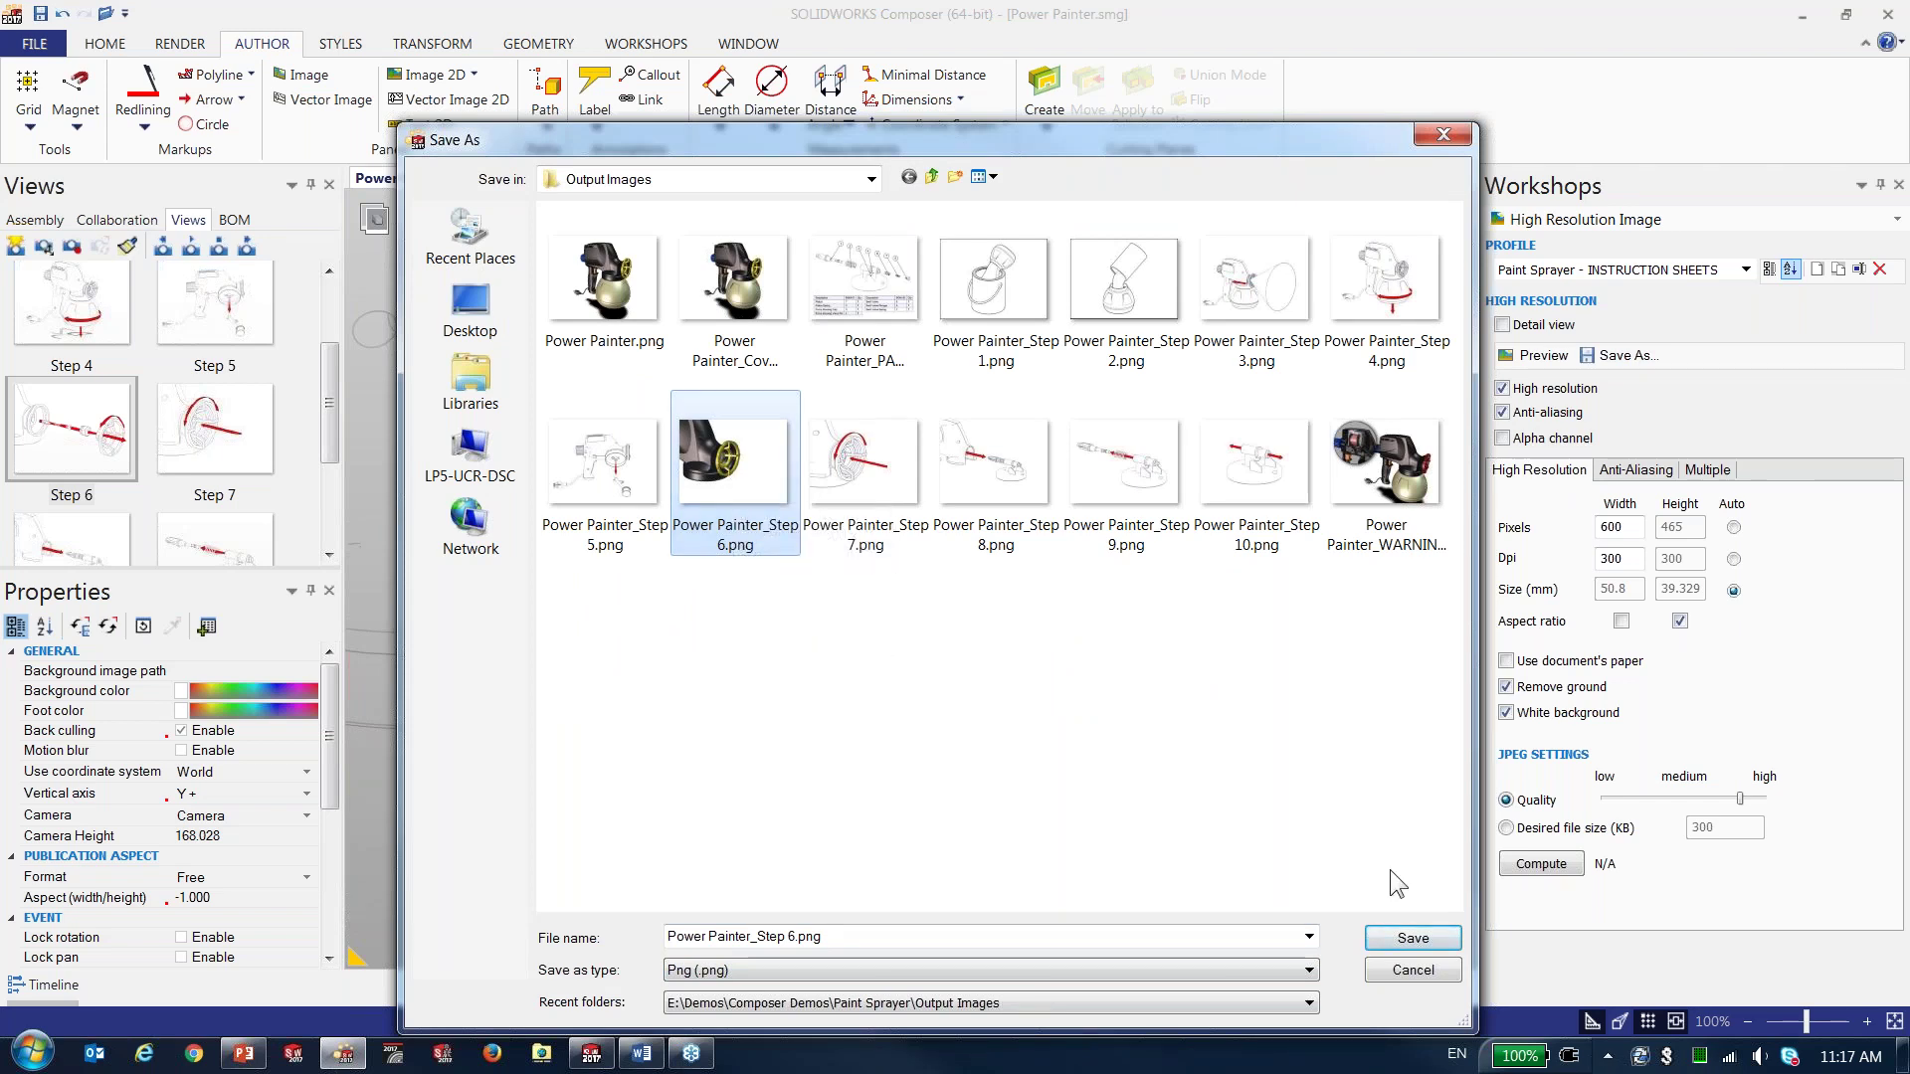
pyautogui.click(1411, 938)
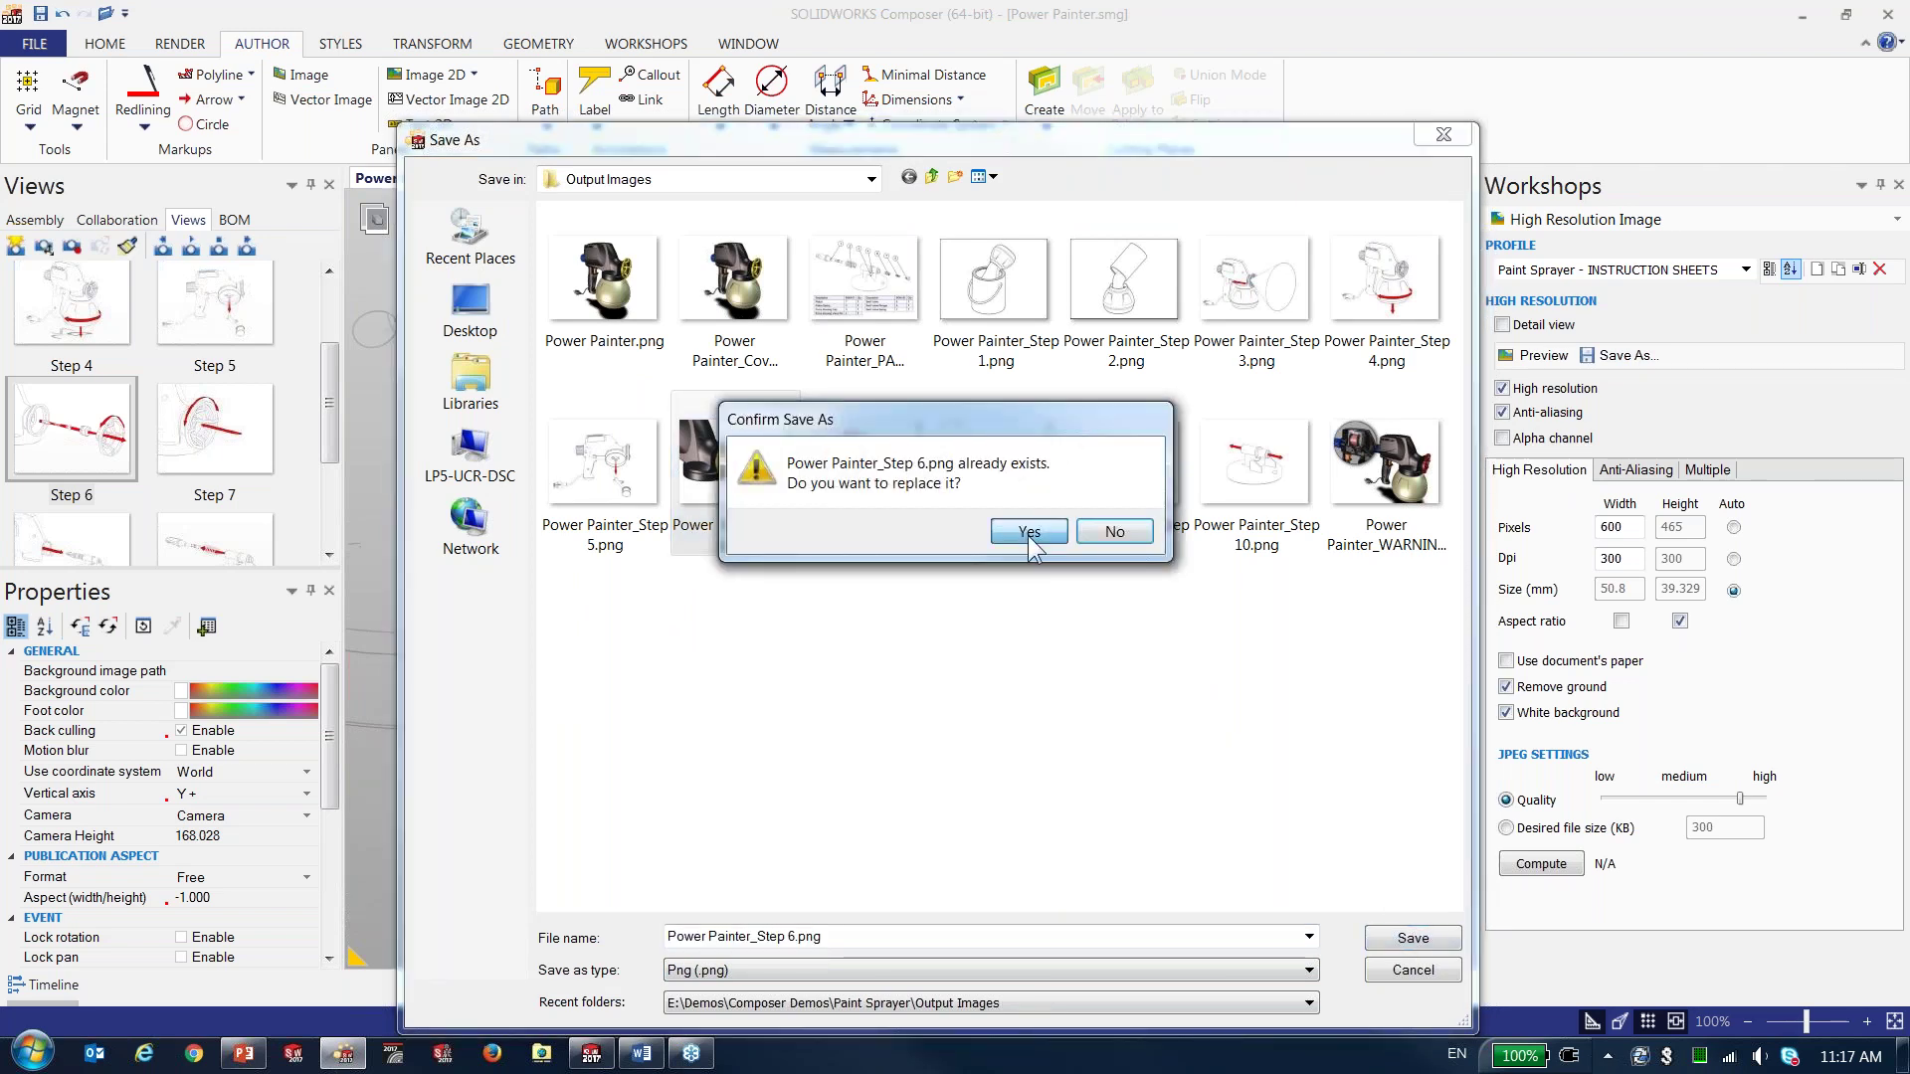
pyautogui.click(1025, 529)
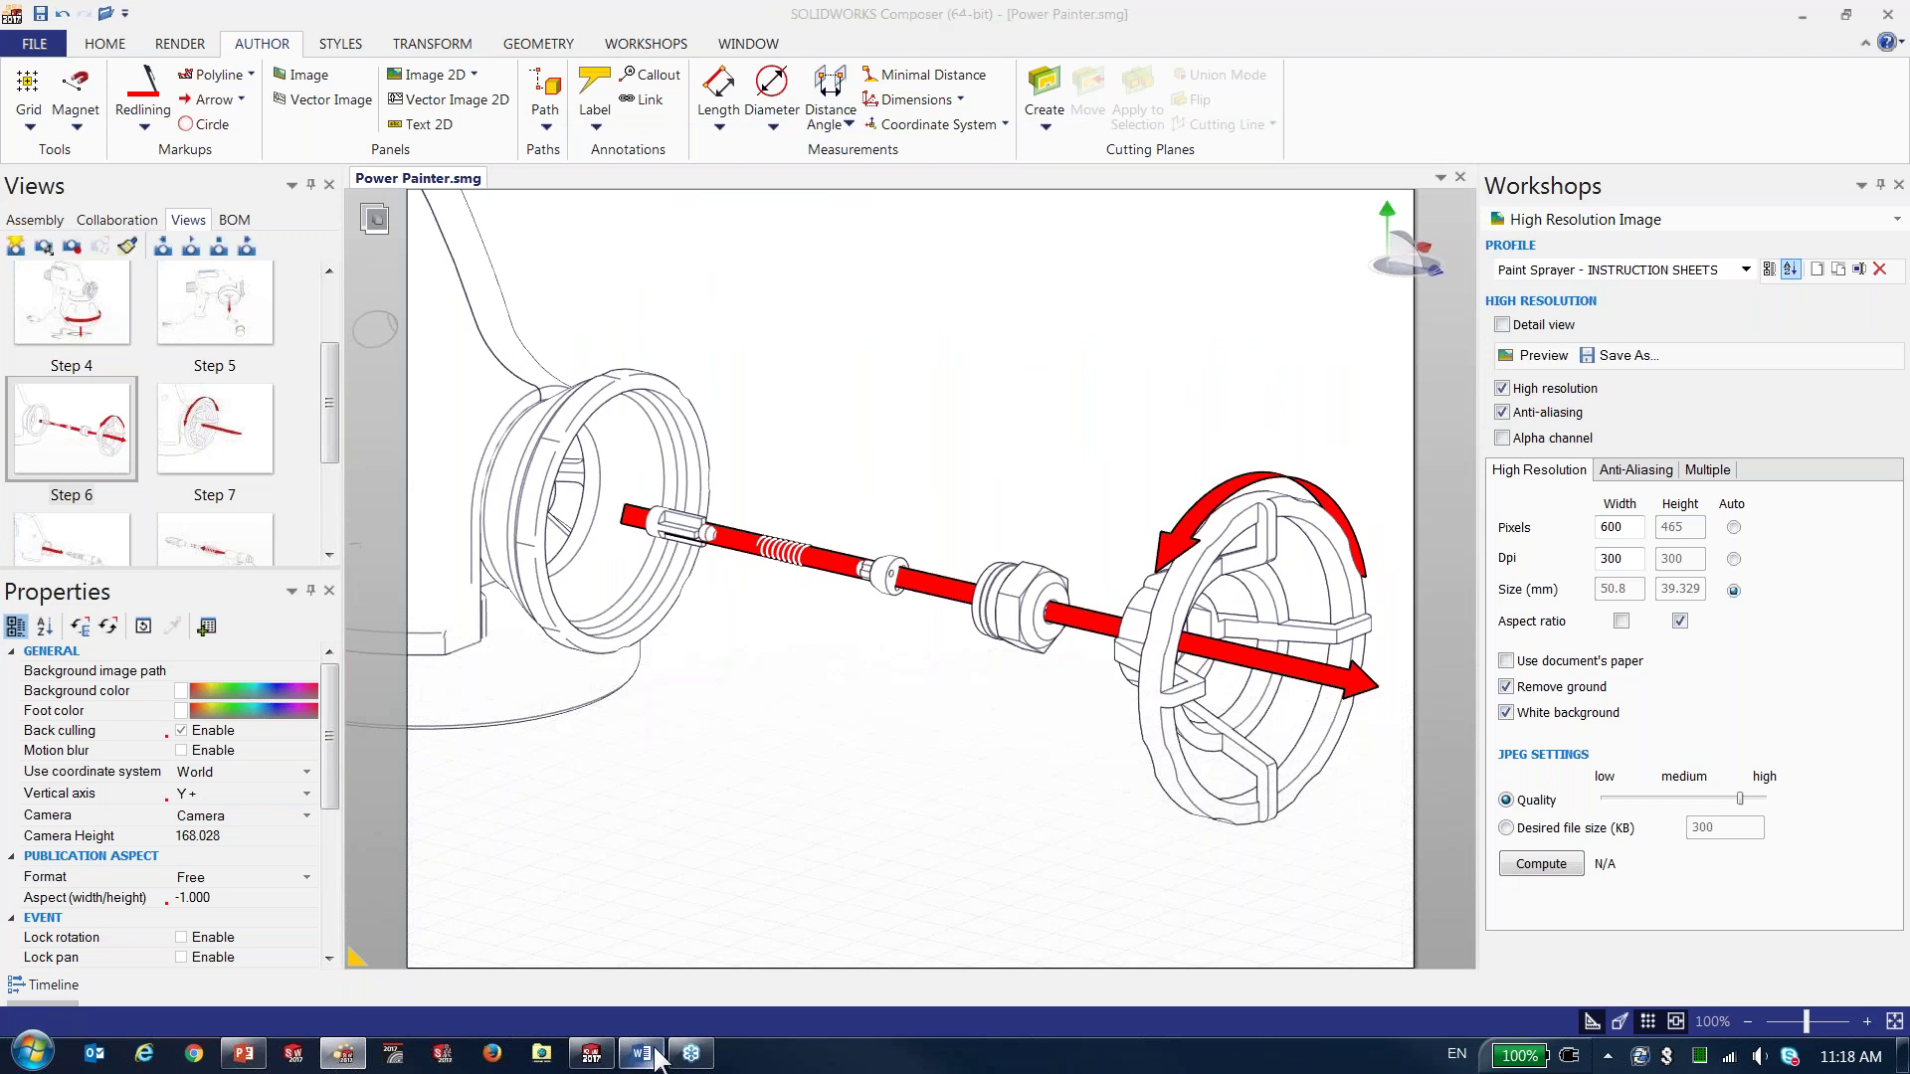
# - Switch to Cleaning Manual.docx in Word and update the picture link to Power Painter_Step 6.png
pyautogui.click(644, 1055)
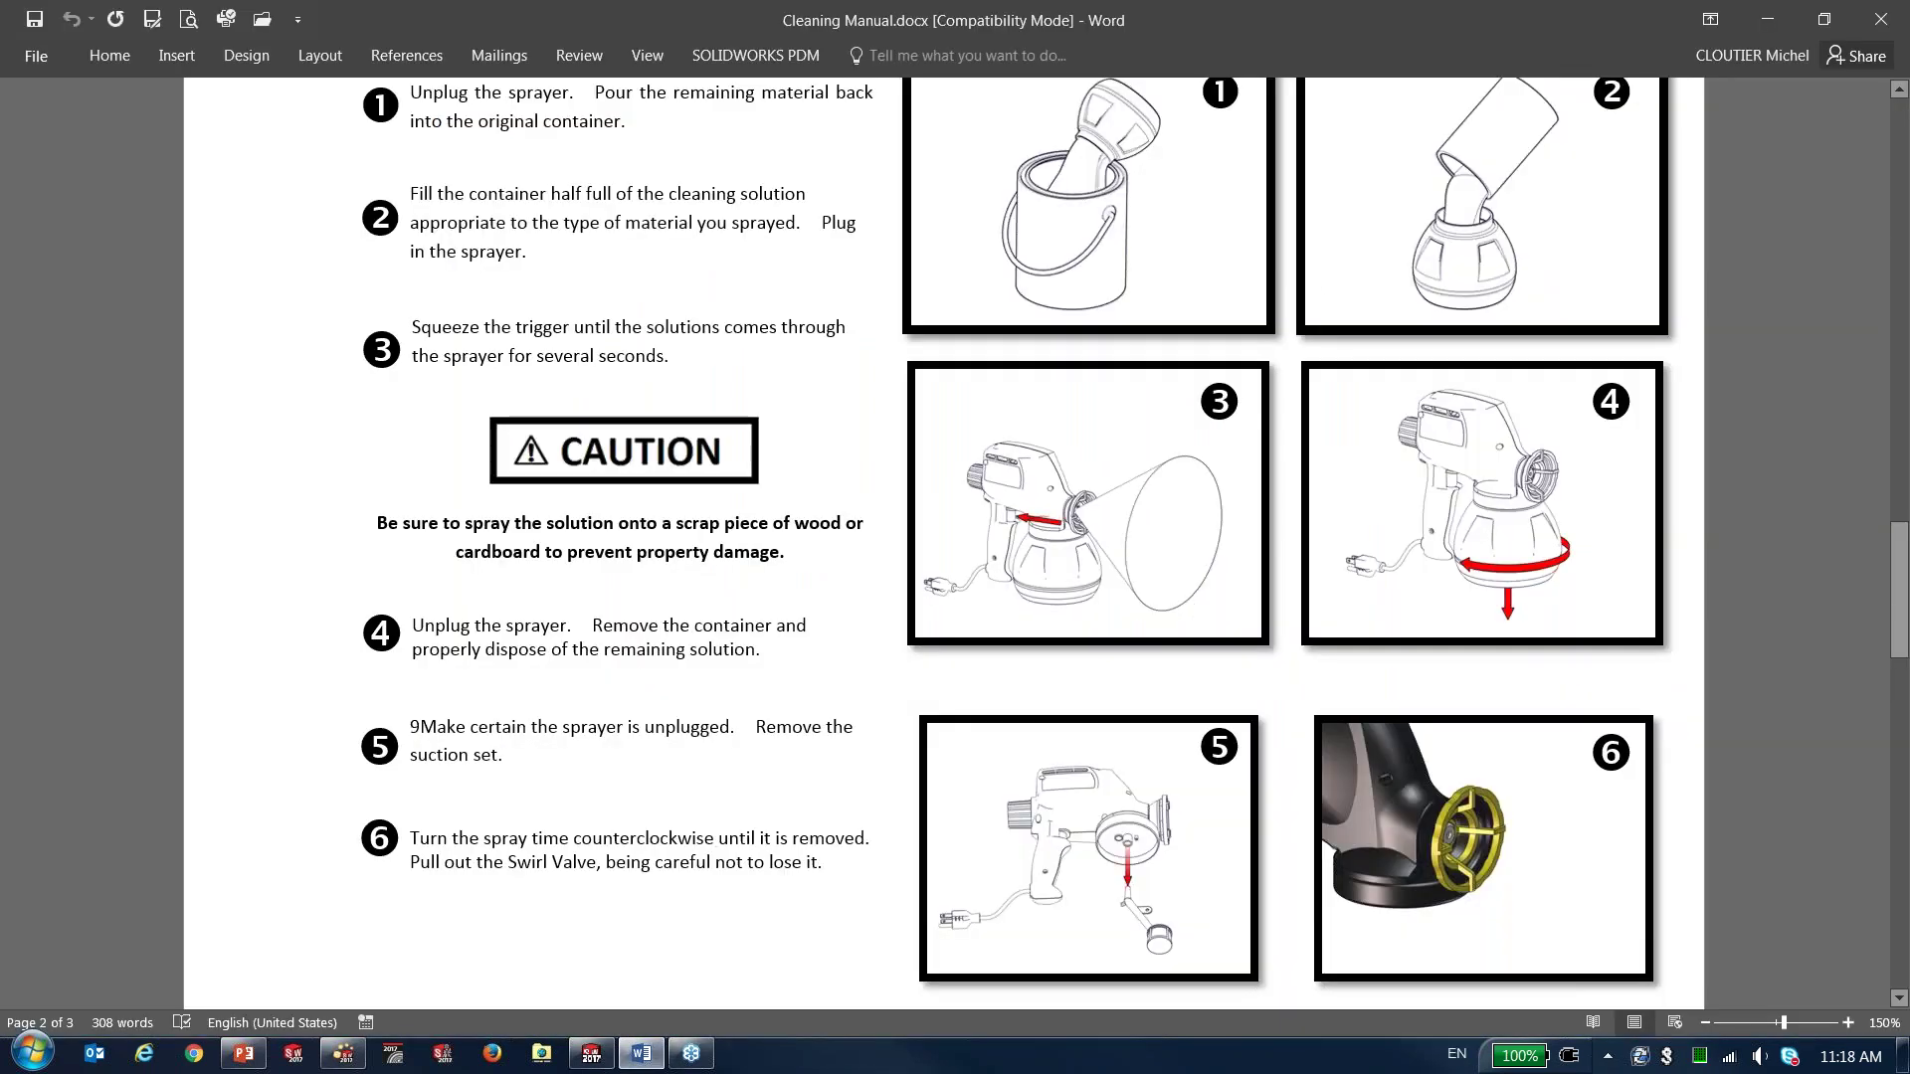
pyautogui.click(30, 57)
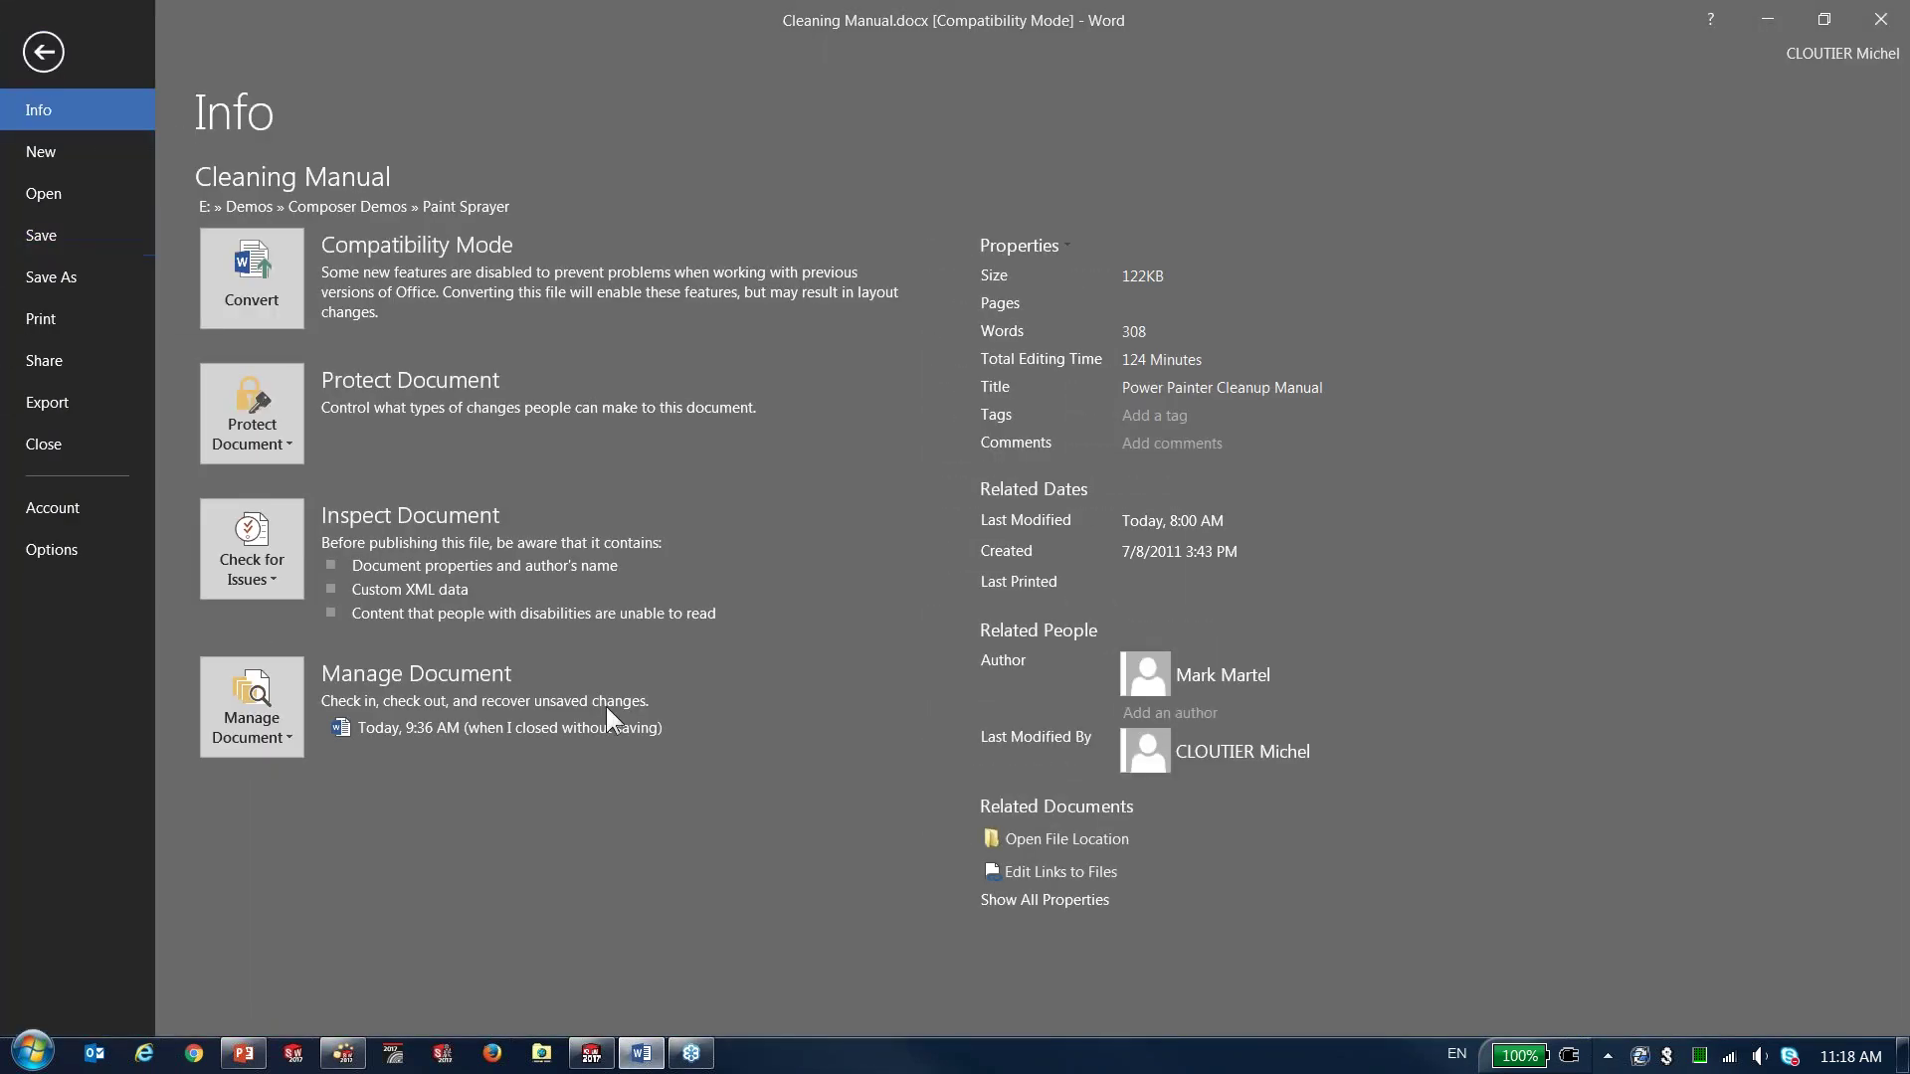
pyautogui.click(1060, 871)
pyautogui.click(821, 367)
pyautogui.click(821, 384)
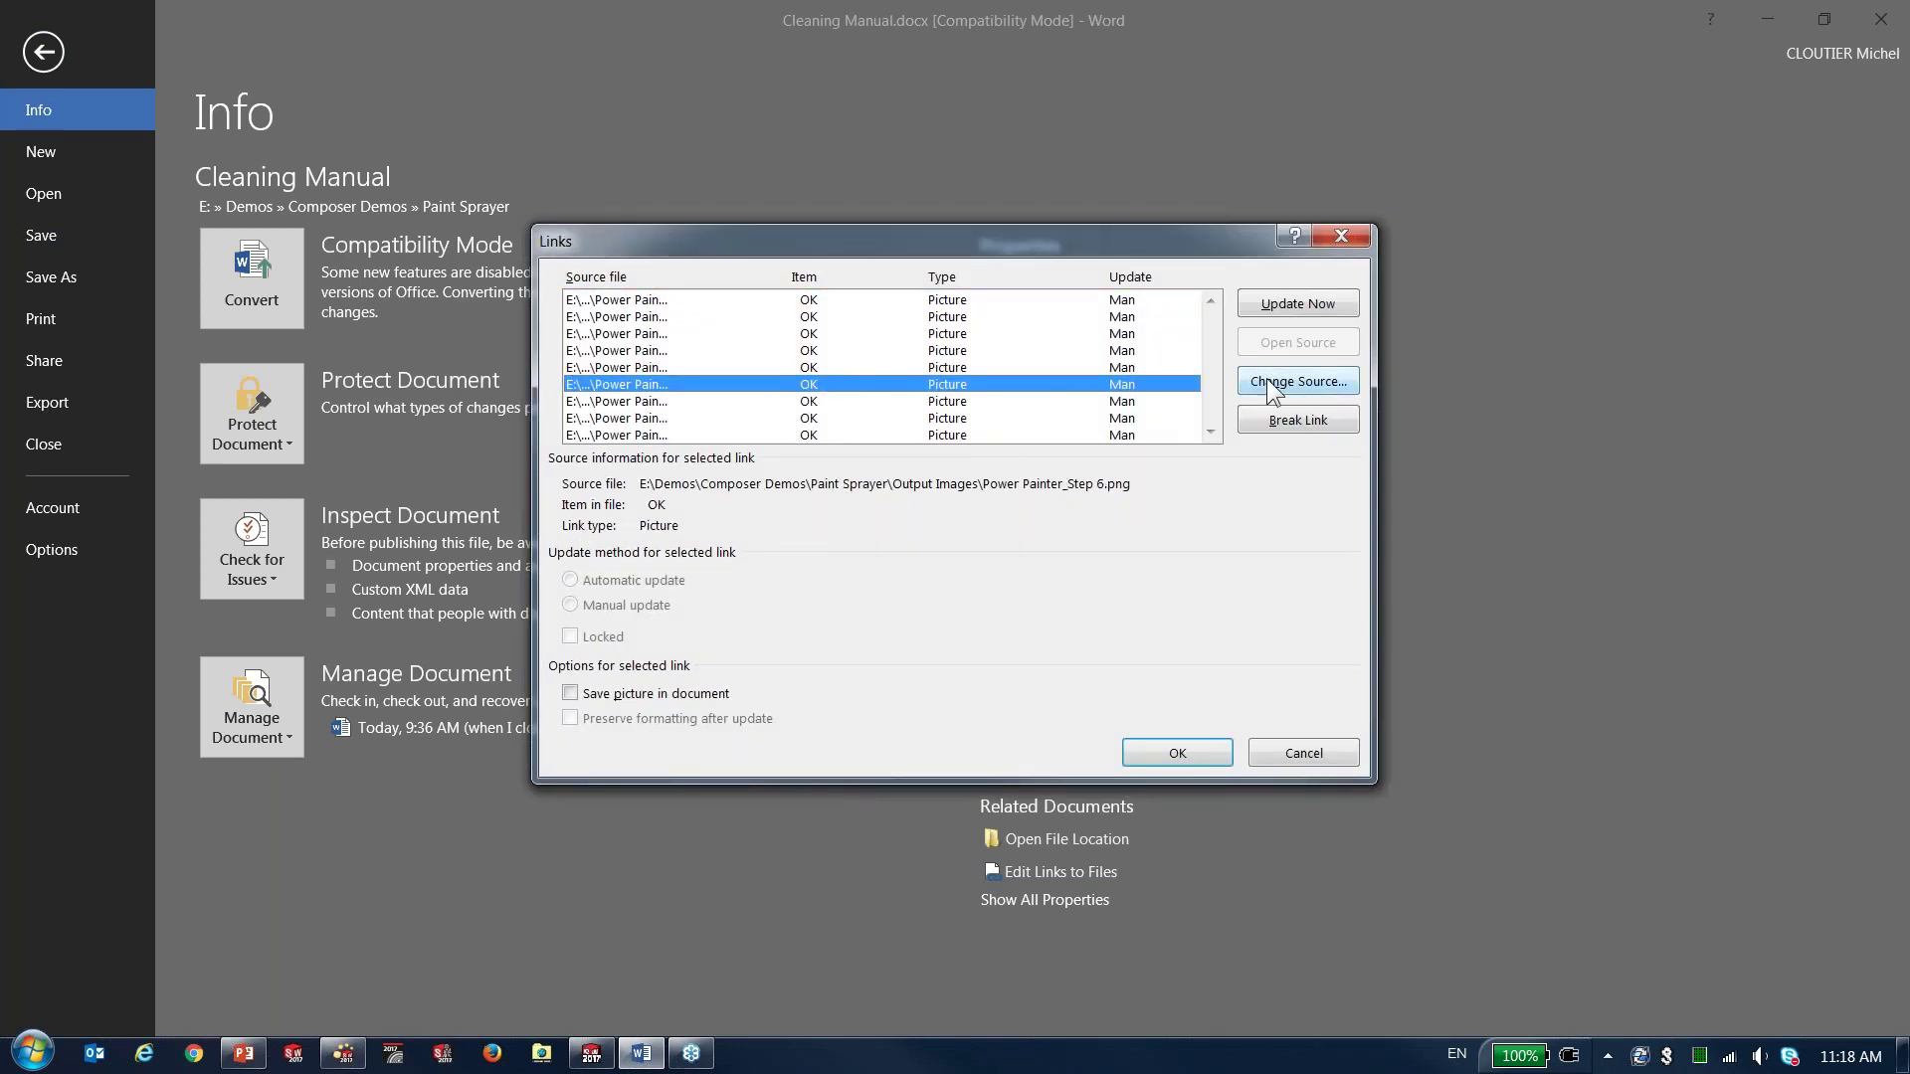
pyautogui.click(1303, 303)
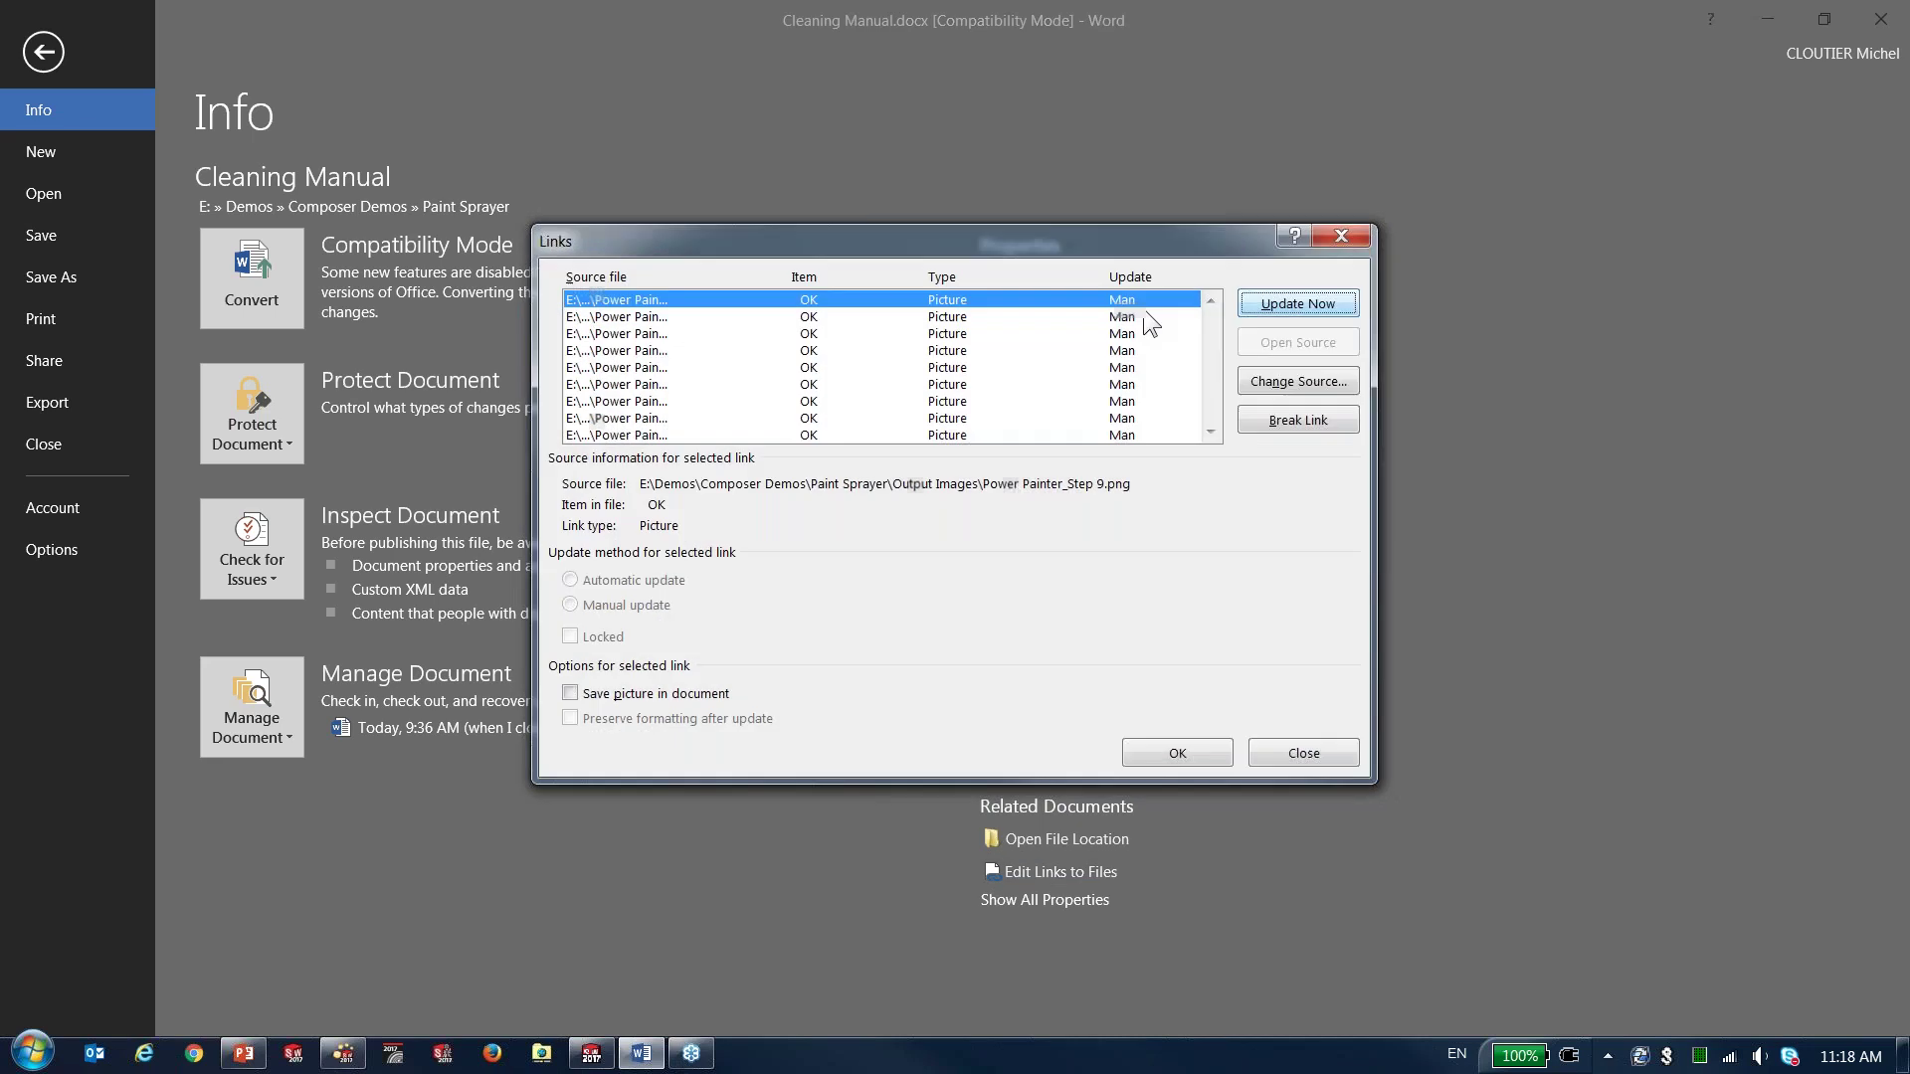
pyautogui.click(1218, 752)
pyautogui.click(46, 46)
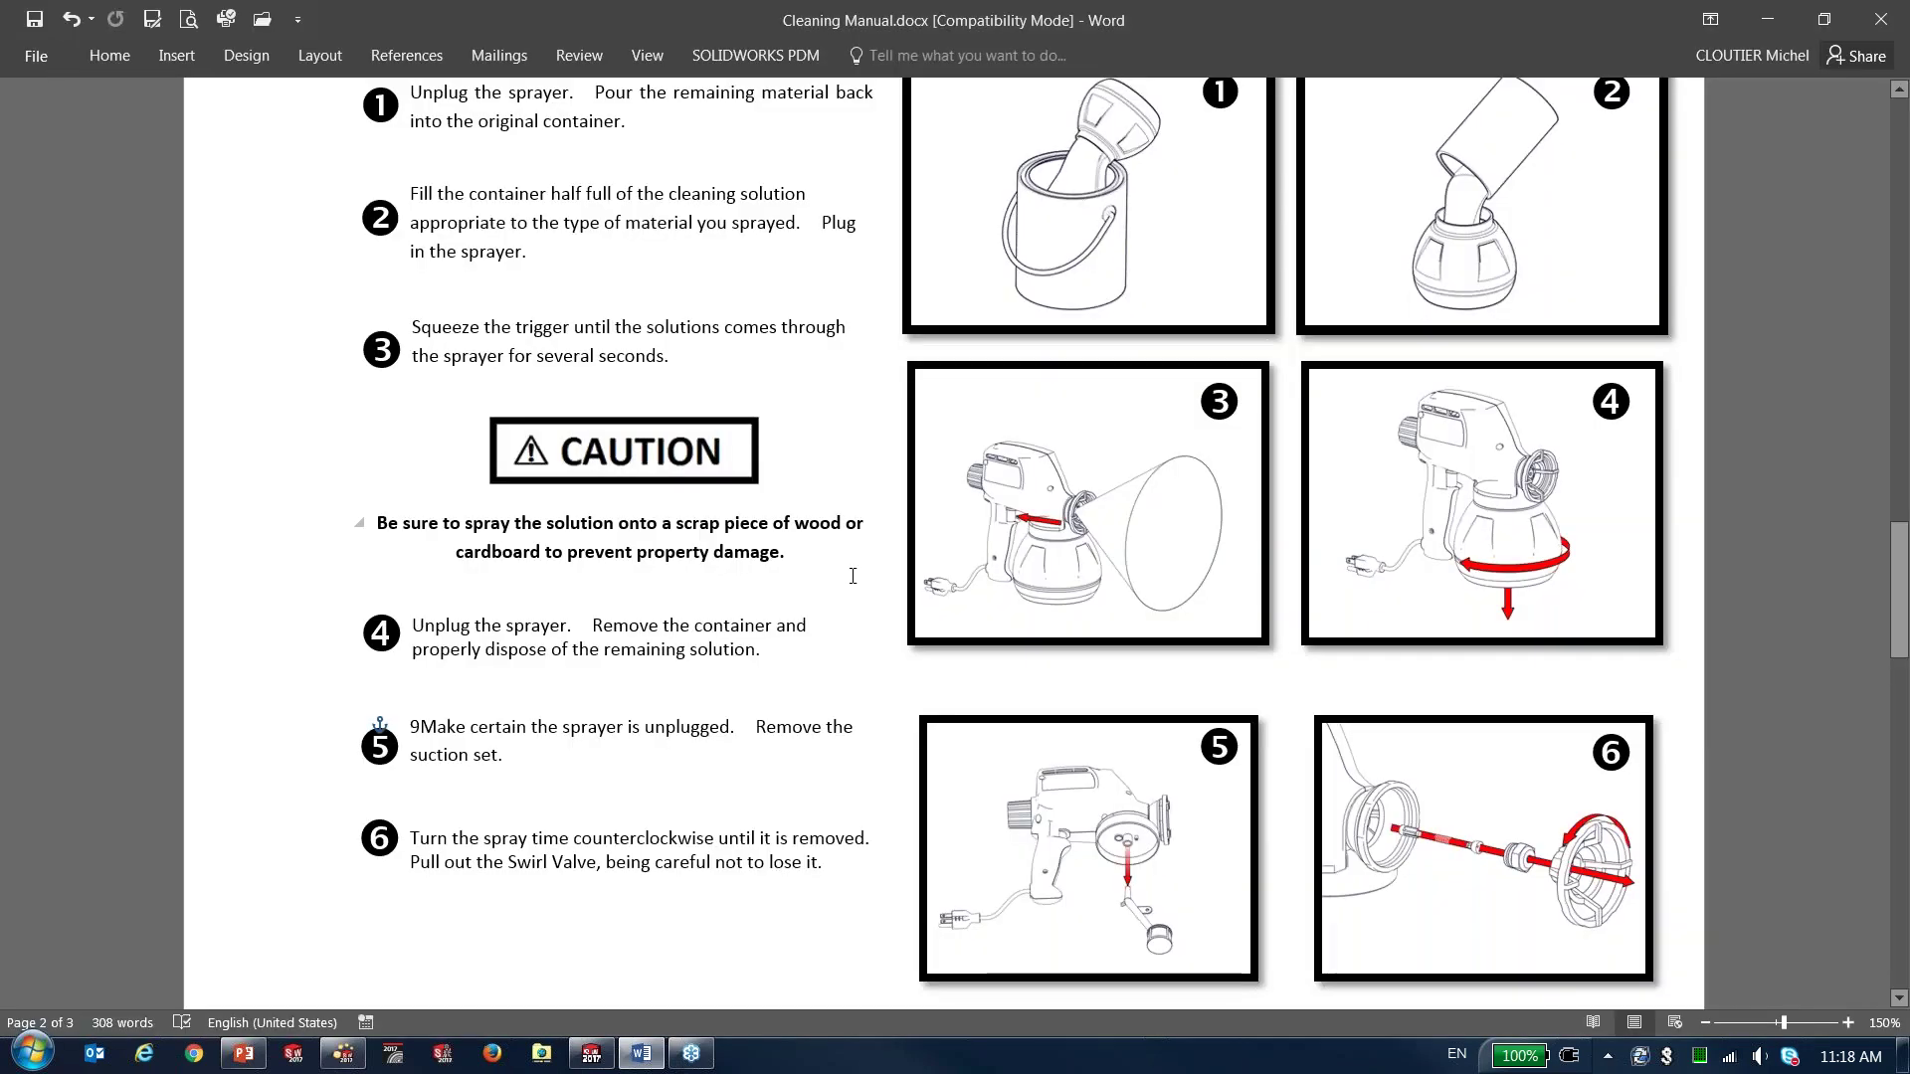
pyautogui.click(1494, 760)
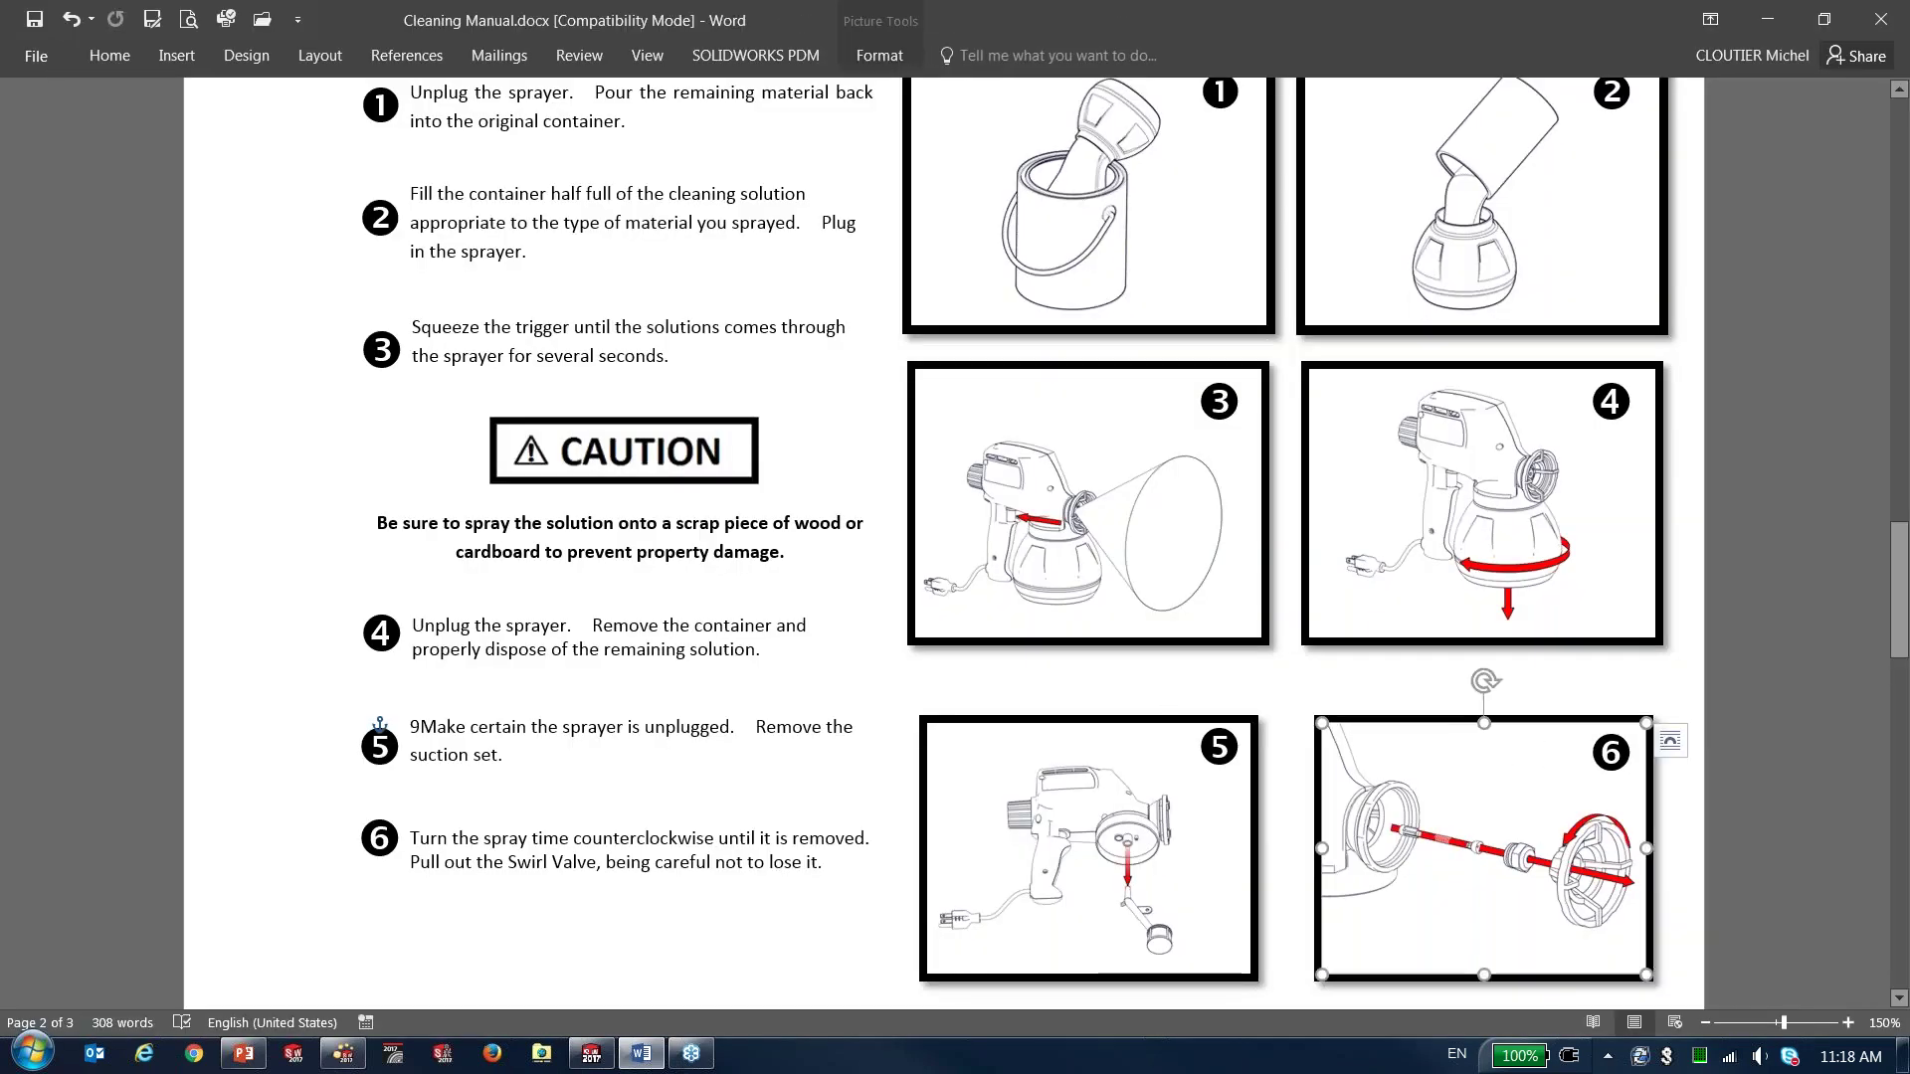
pyautogui.click(1599, 678)
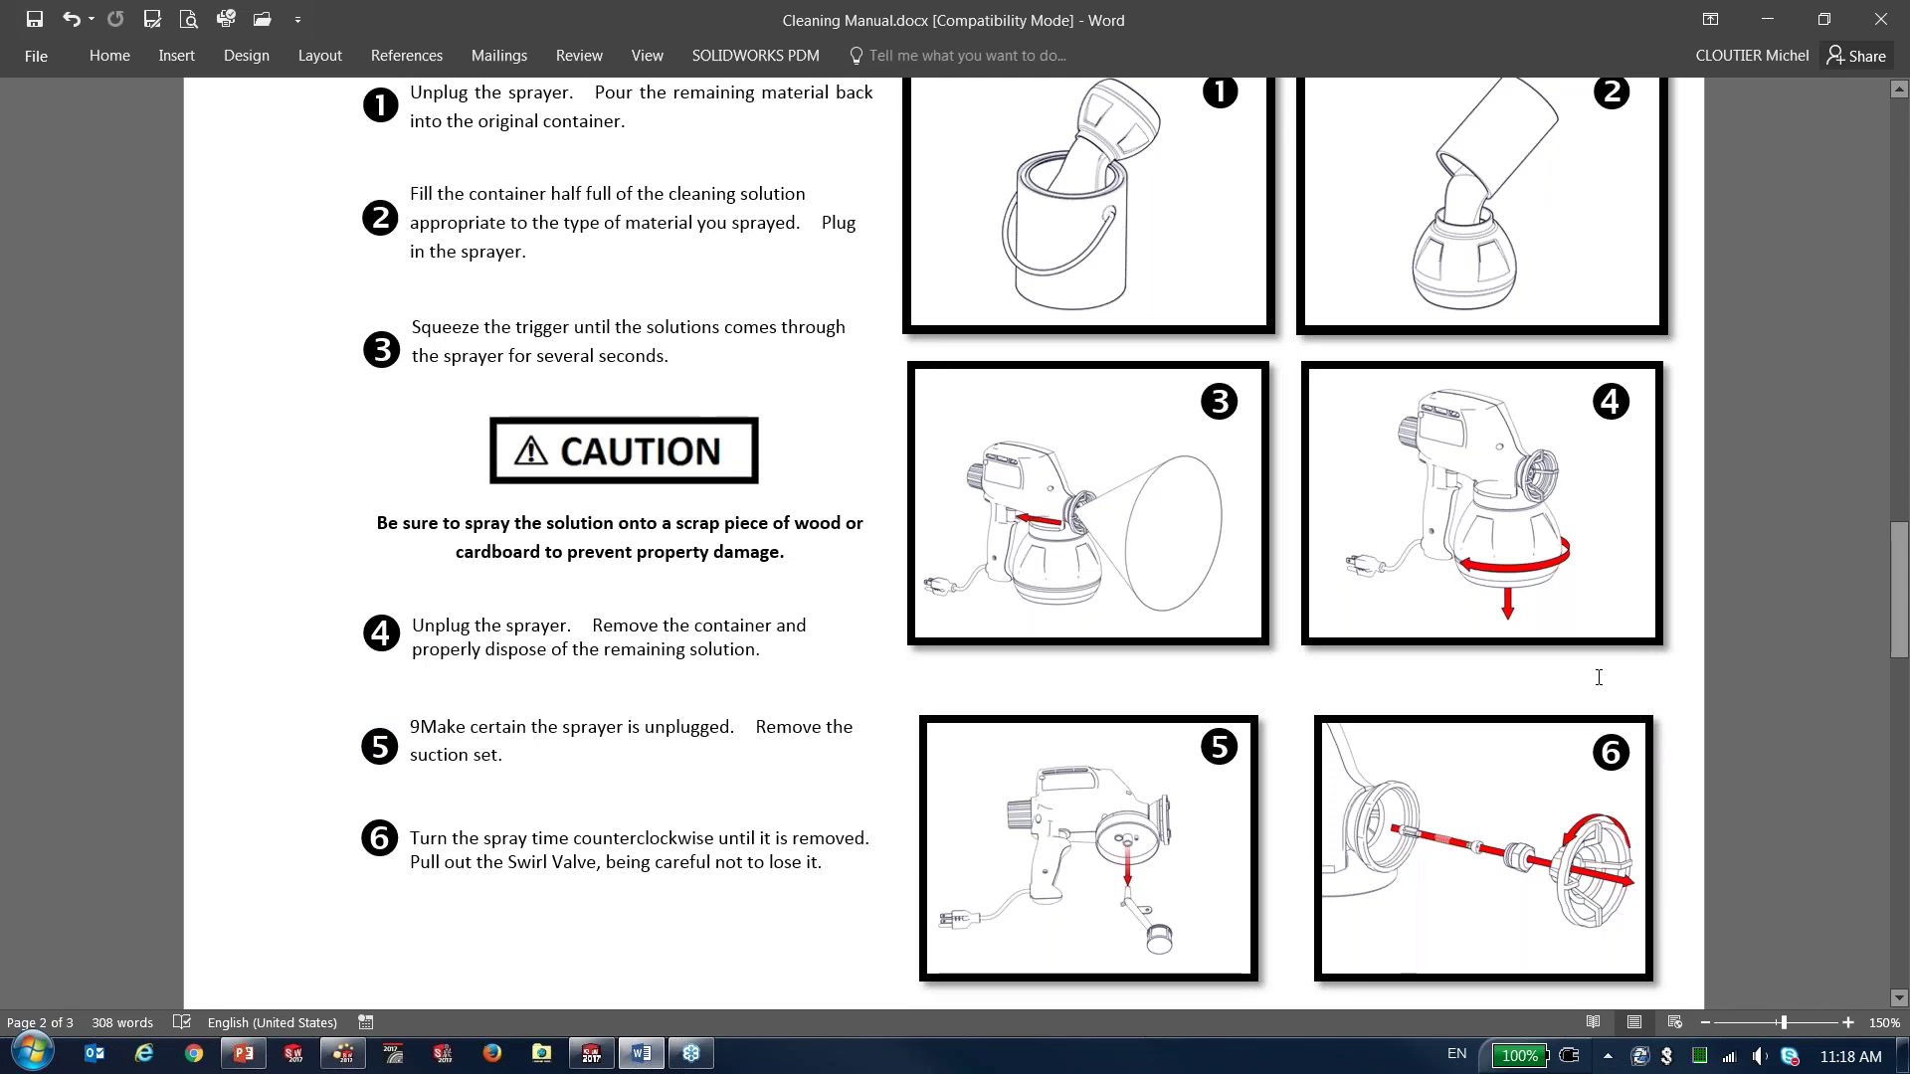
# - Return to SOLIDWORKS Composer, activate the Cover Image view and close the High Resolution Image workshop
pyautogui.click(1782, 20)
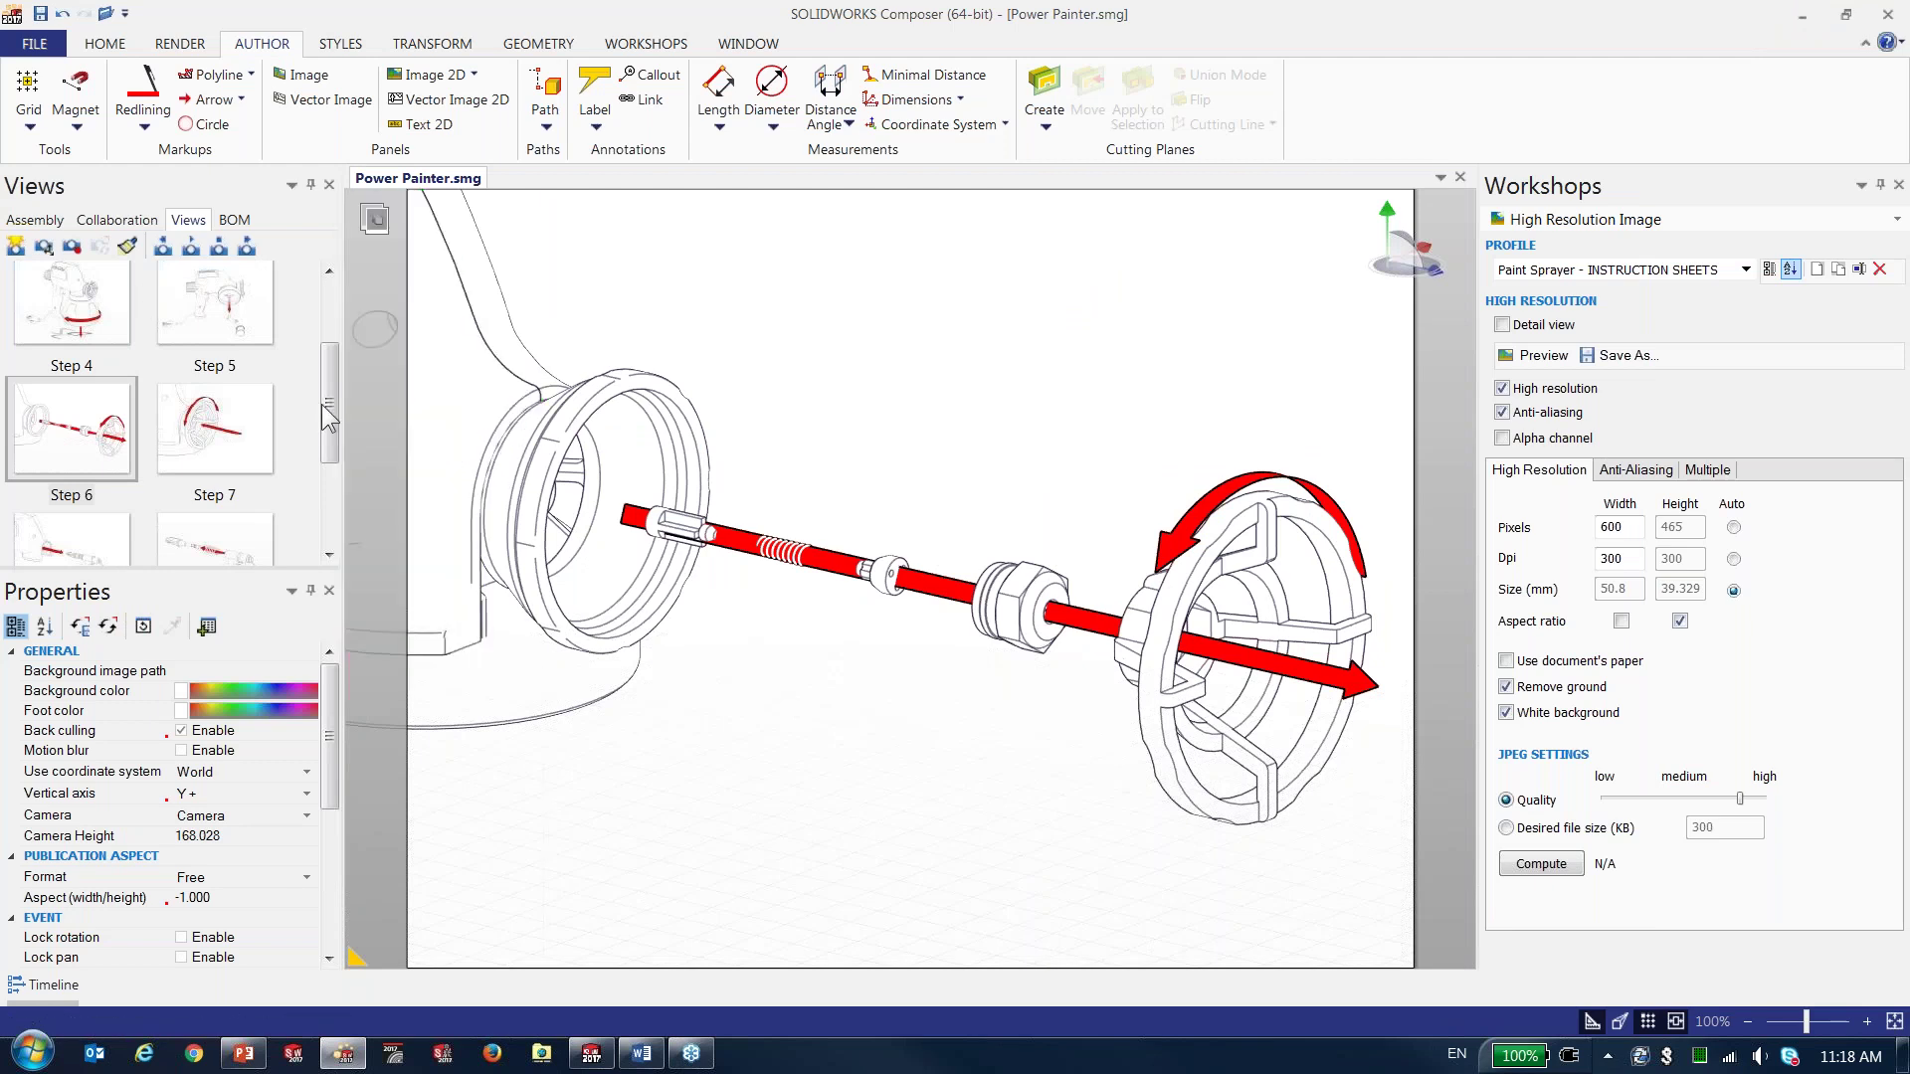
pyautogui.moveTo(326, 413); pyautogui.dragTo(284, 281)
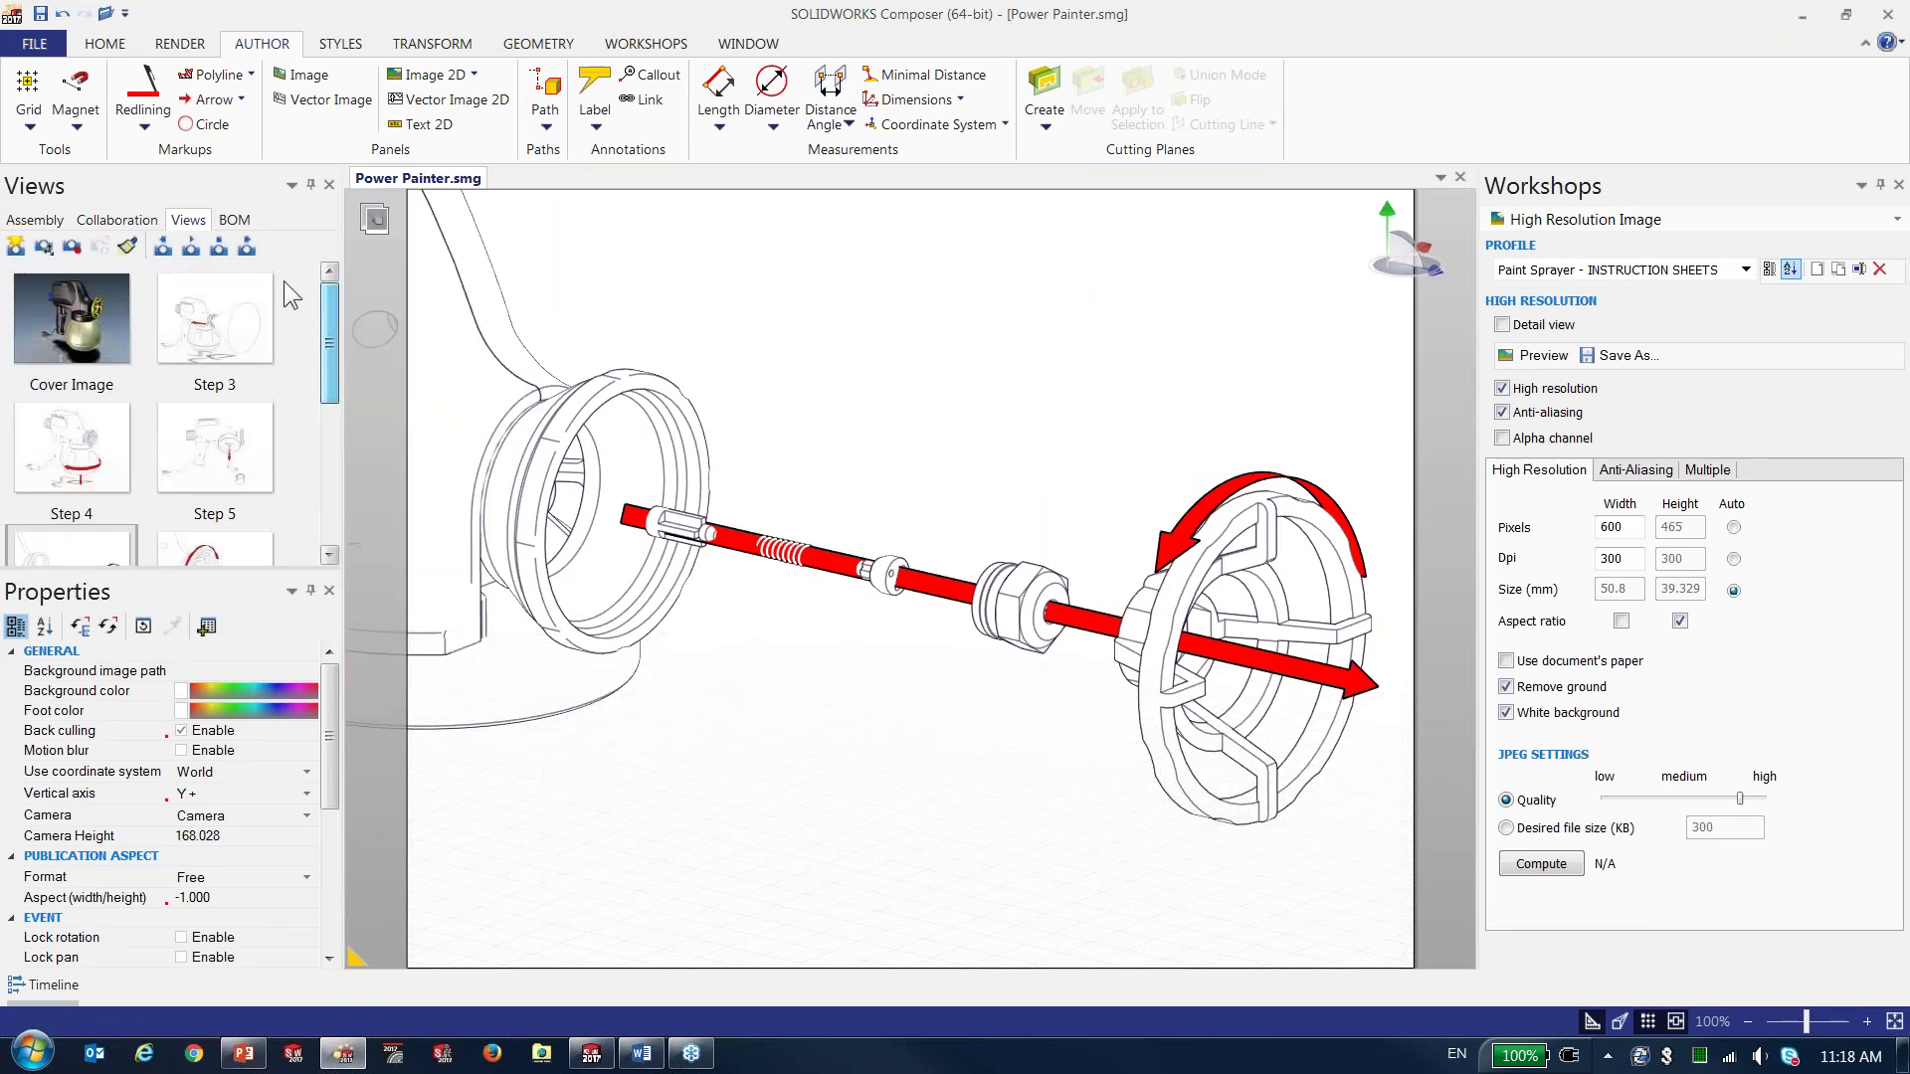
pyautogui.scroll(-3, 298, 338)
pyautogui.click(80, 393)
pyautogui.rightClick(79, 393)
pyautogui.click(110, 396)
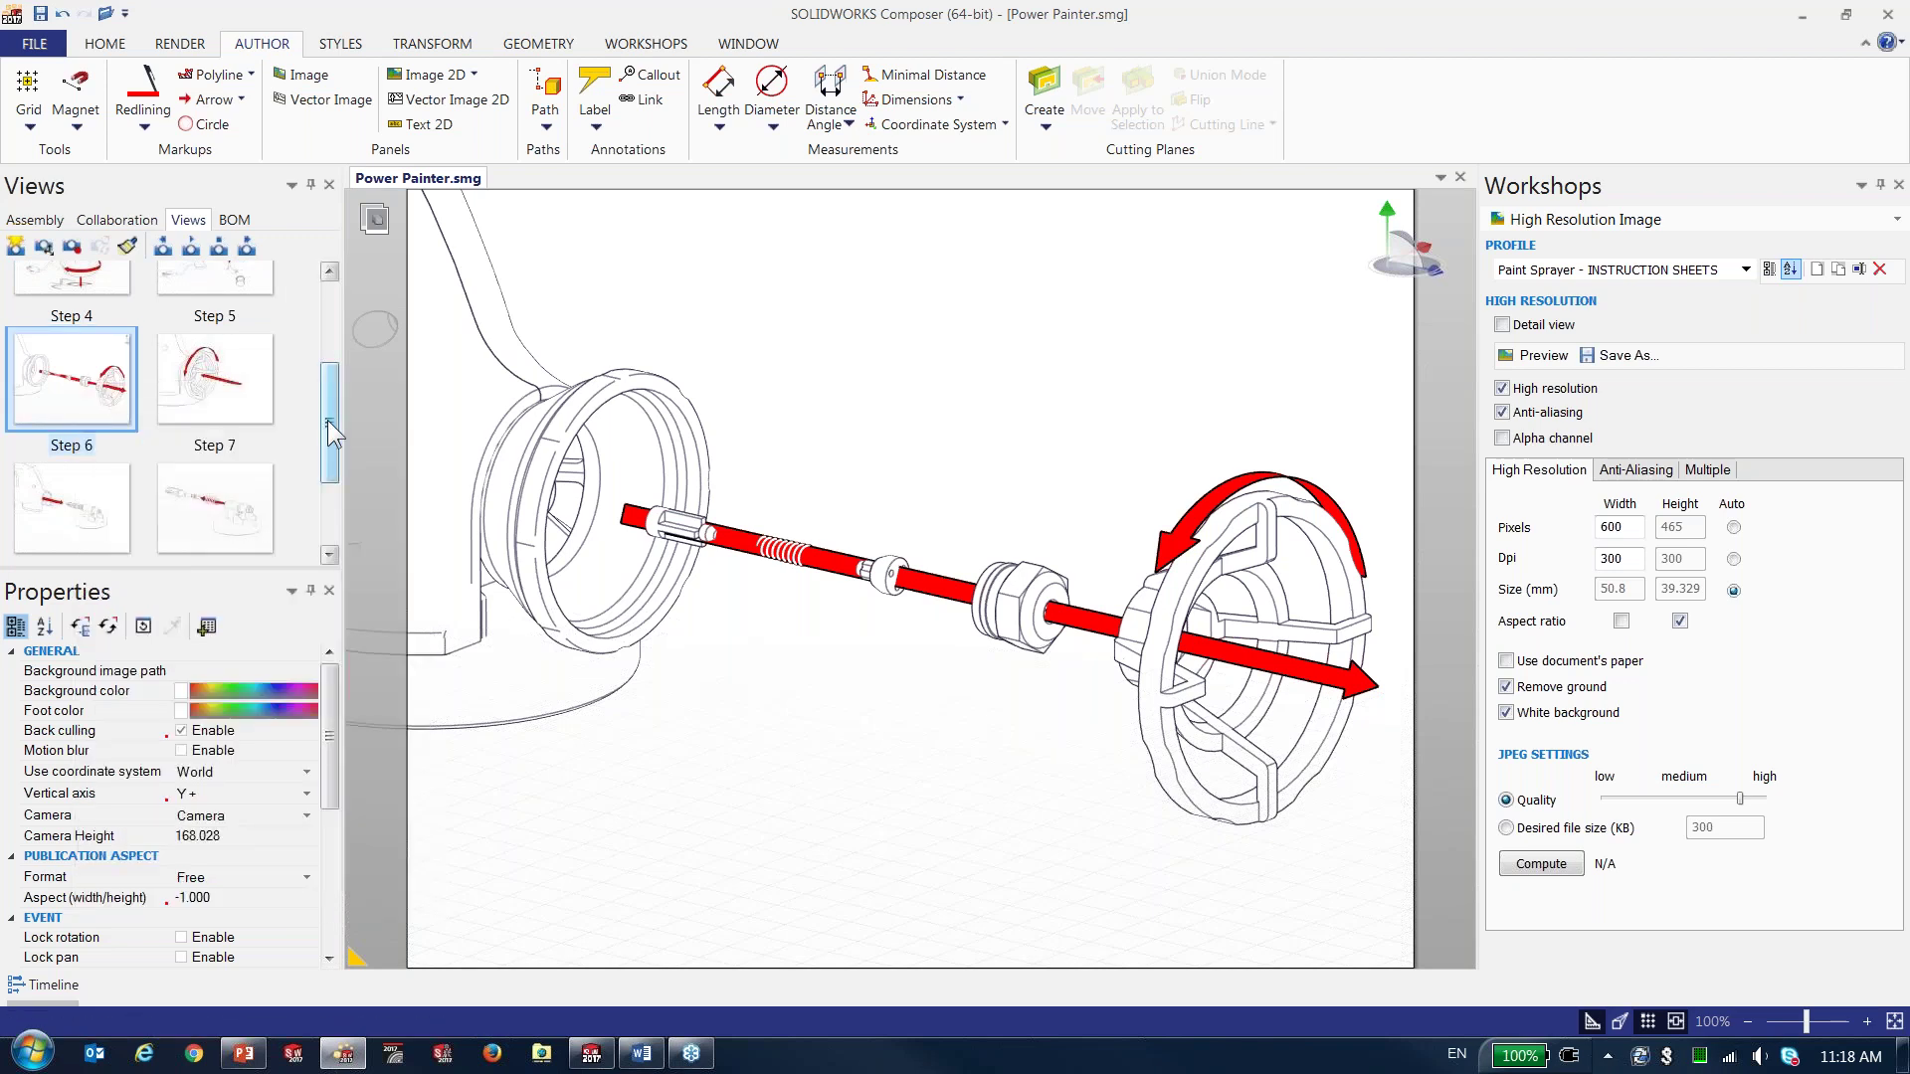
pyautogui.moveTo(326, 420); pyautogui.dragTo(139, 304)
pyautogui.click(126, 309)
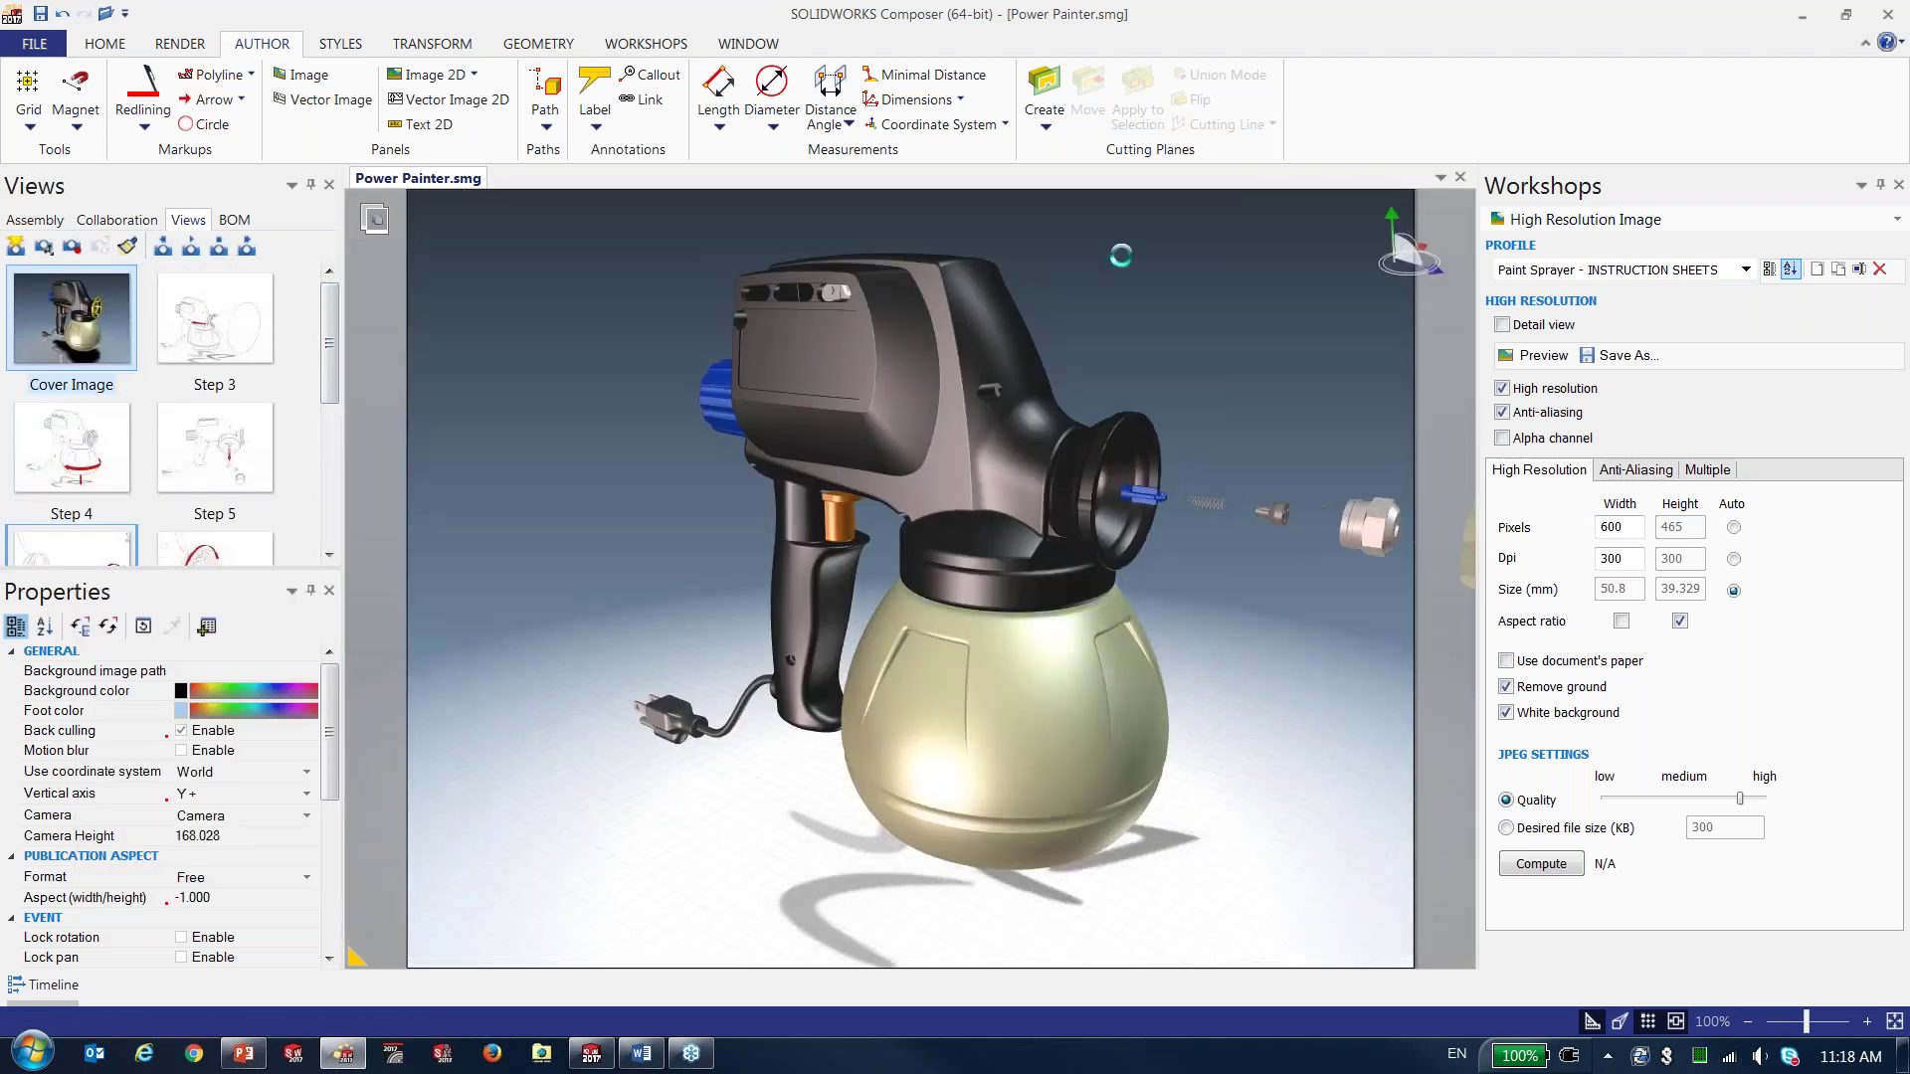
pyautogui.click(1879, 185)
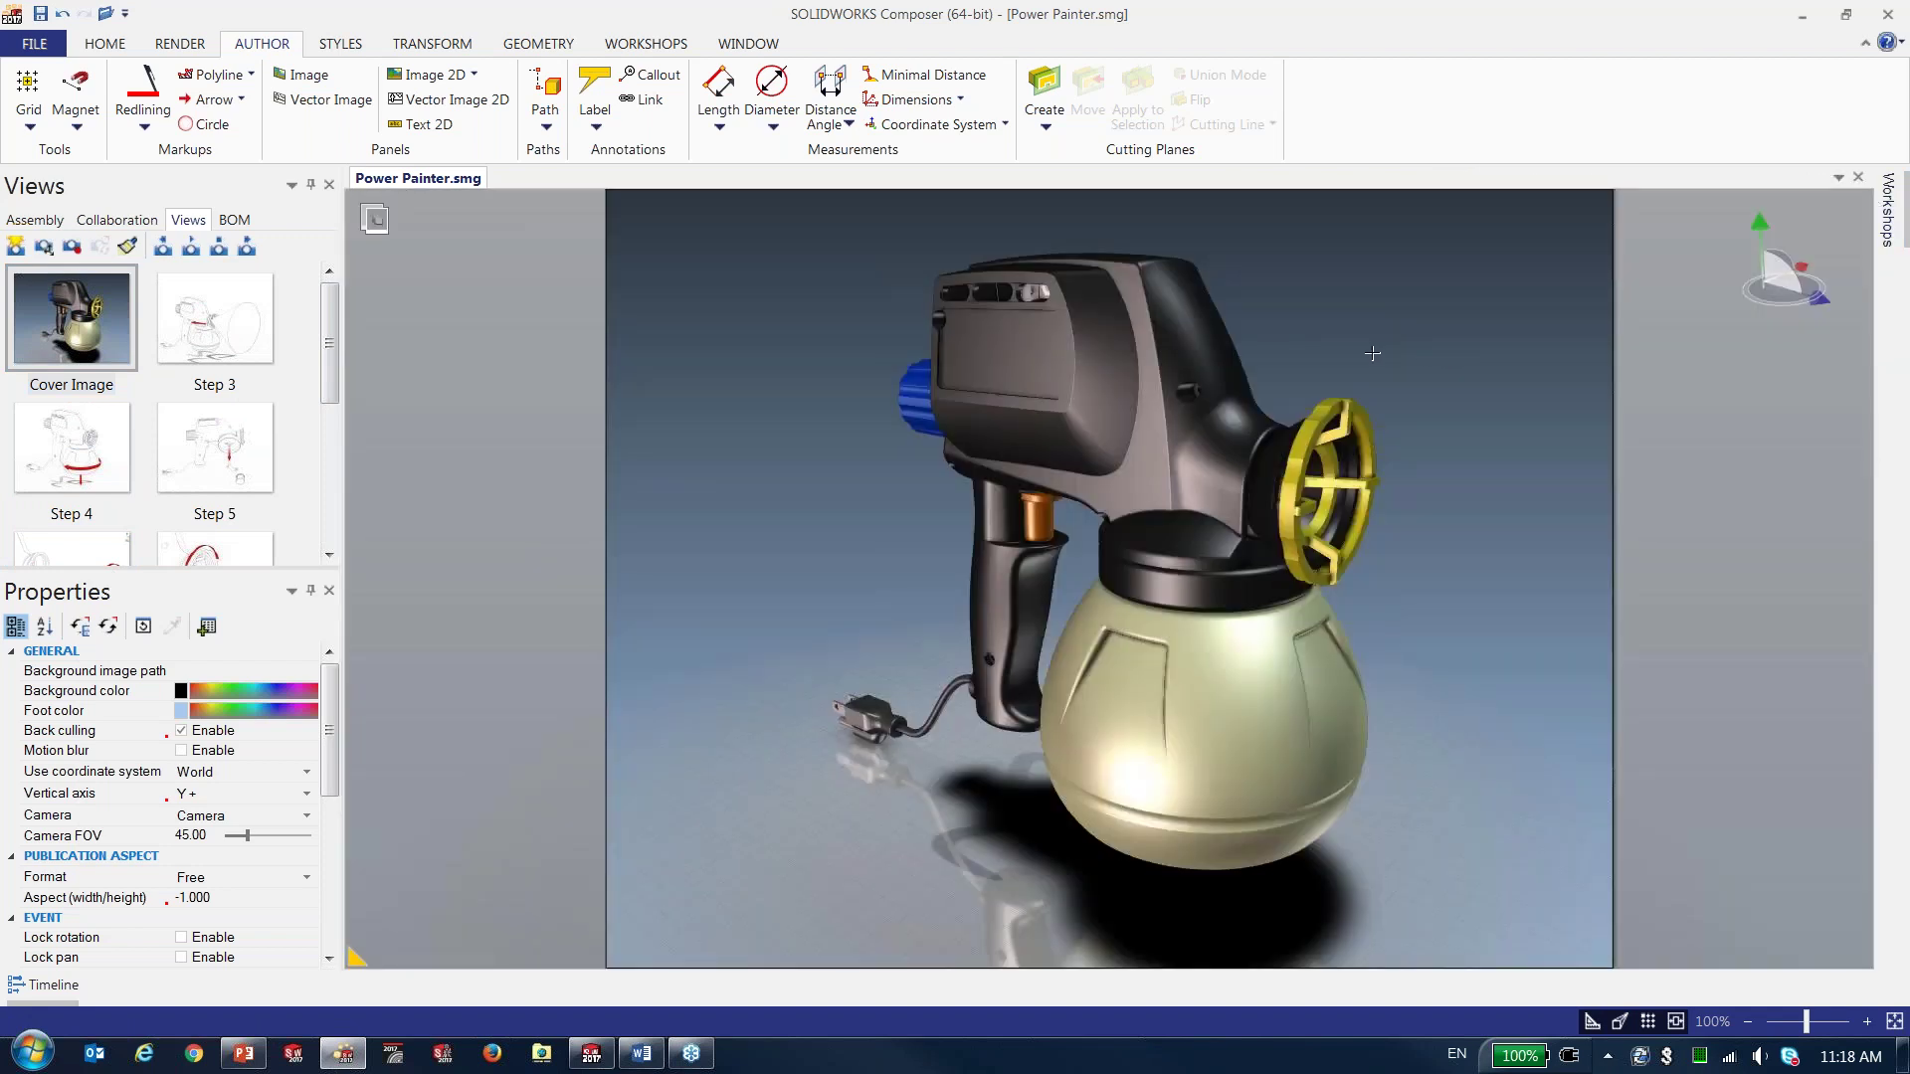
# - Place a large Digger circle in the empty area beside the sprayer and aim it at Sprayer Body - LH
pyautogui.moveTo(1331, 340); pyautogui.dragTo(1402, 349)
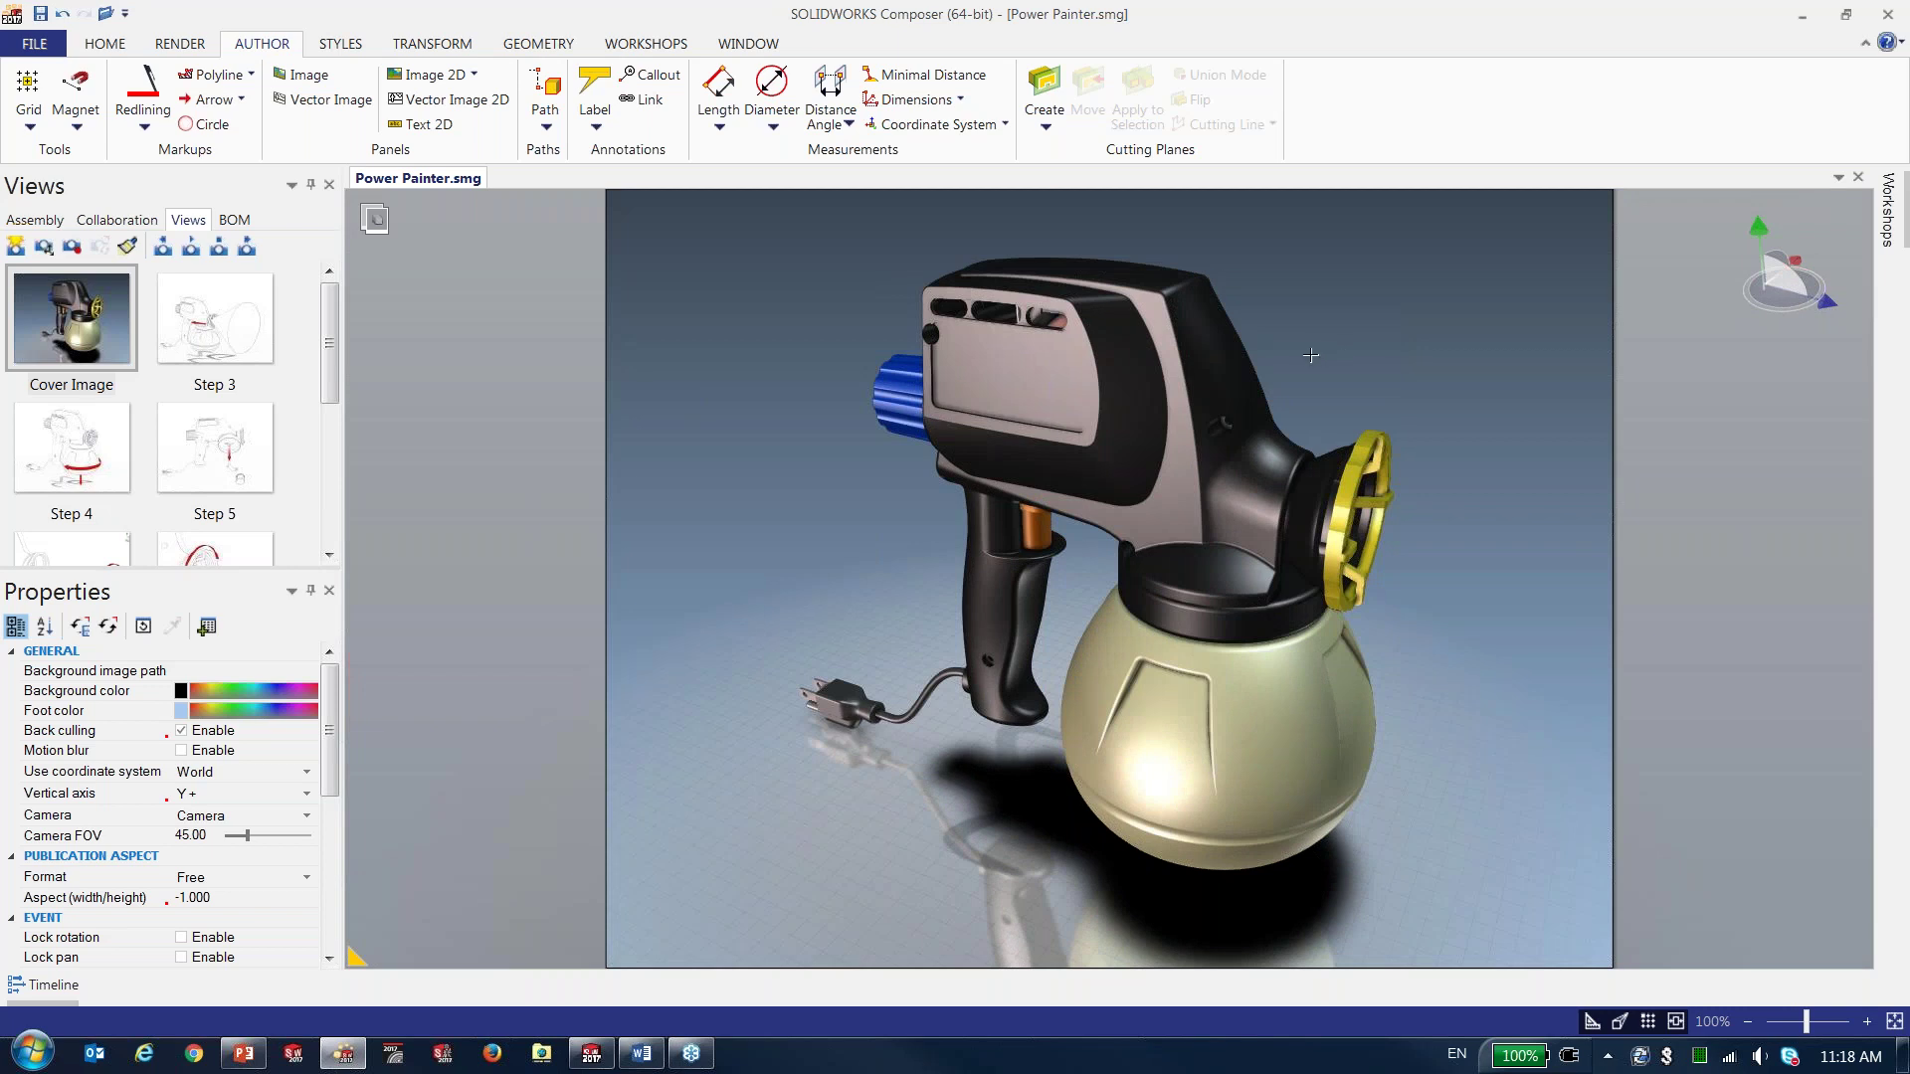
pyautogui.moveTo(1301, 357); pyautogui.dragTo(1371, 391)
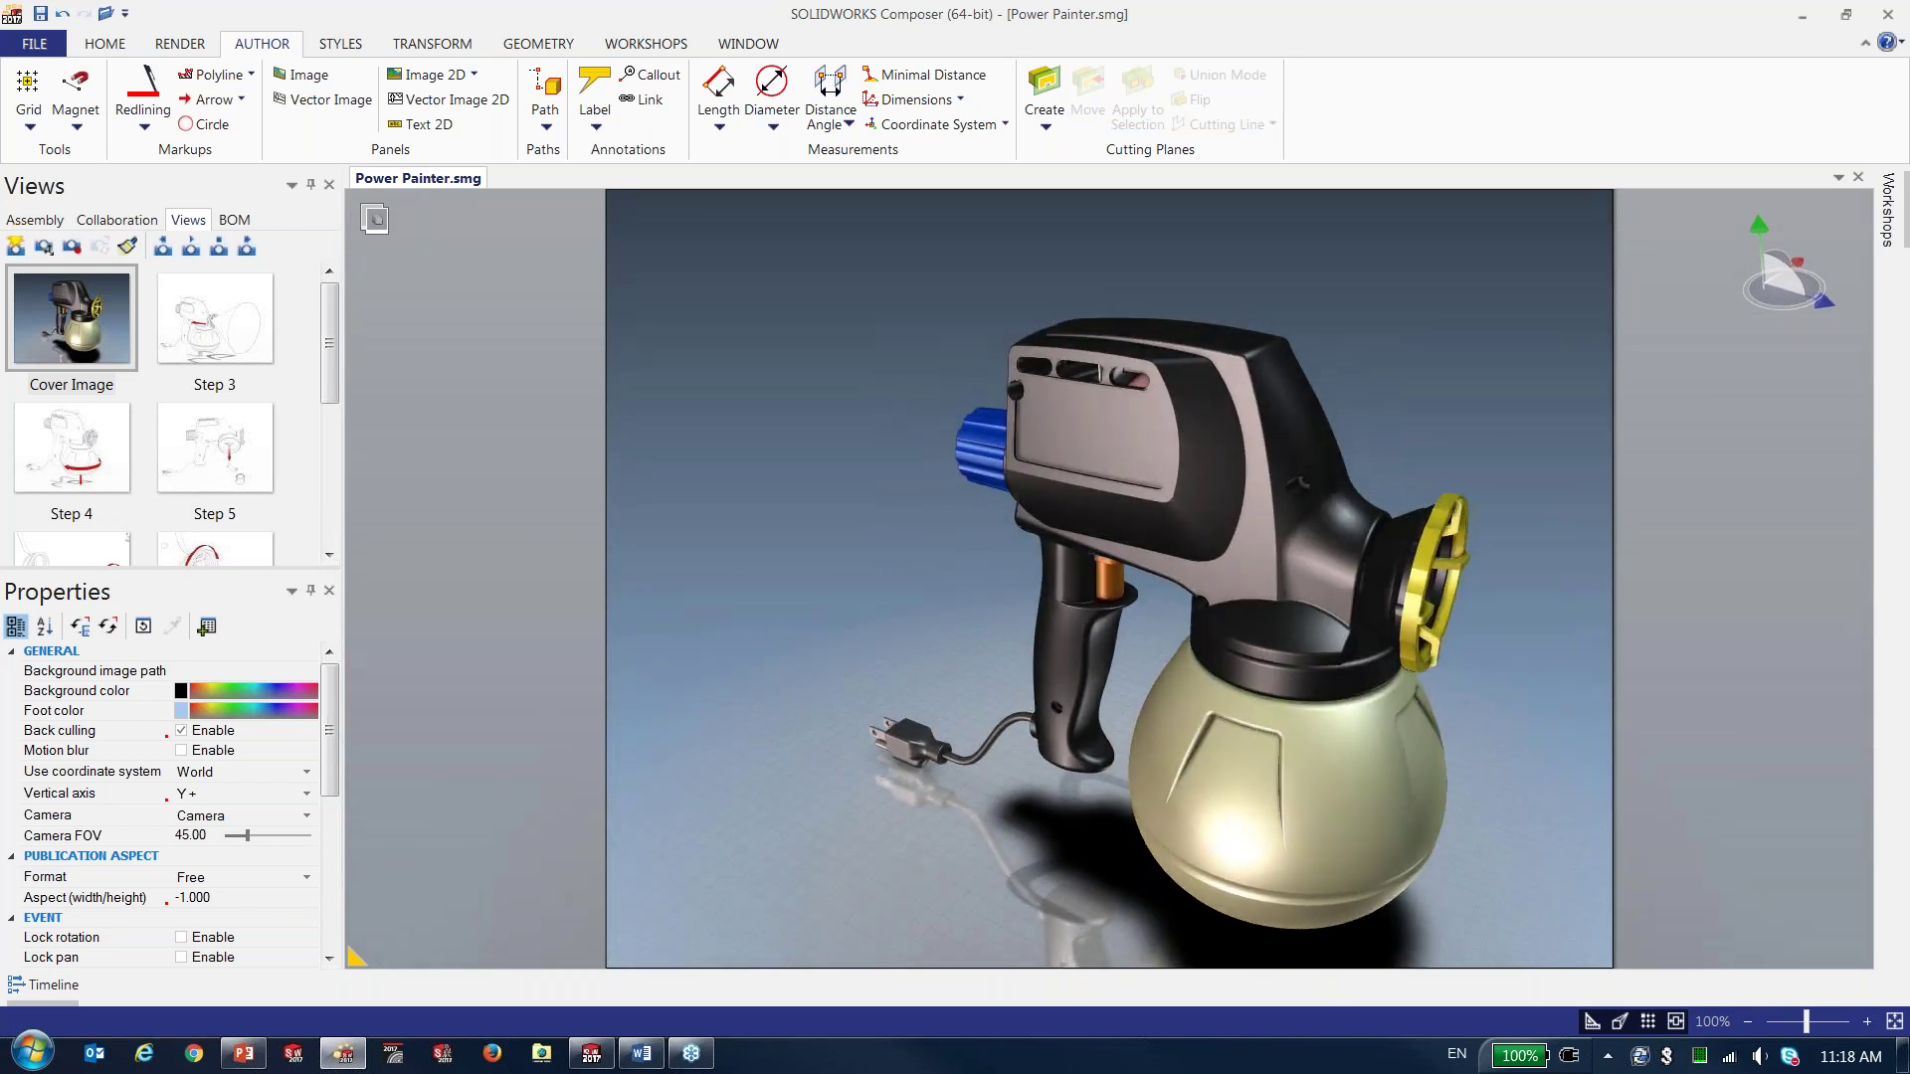
pyautogui.click(882, 342)
pyautogui.moveTo(818, 491); pyautogui.dragTo(757, 554)
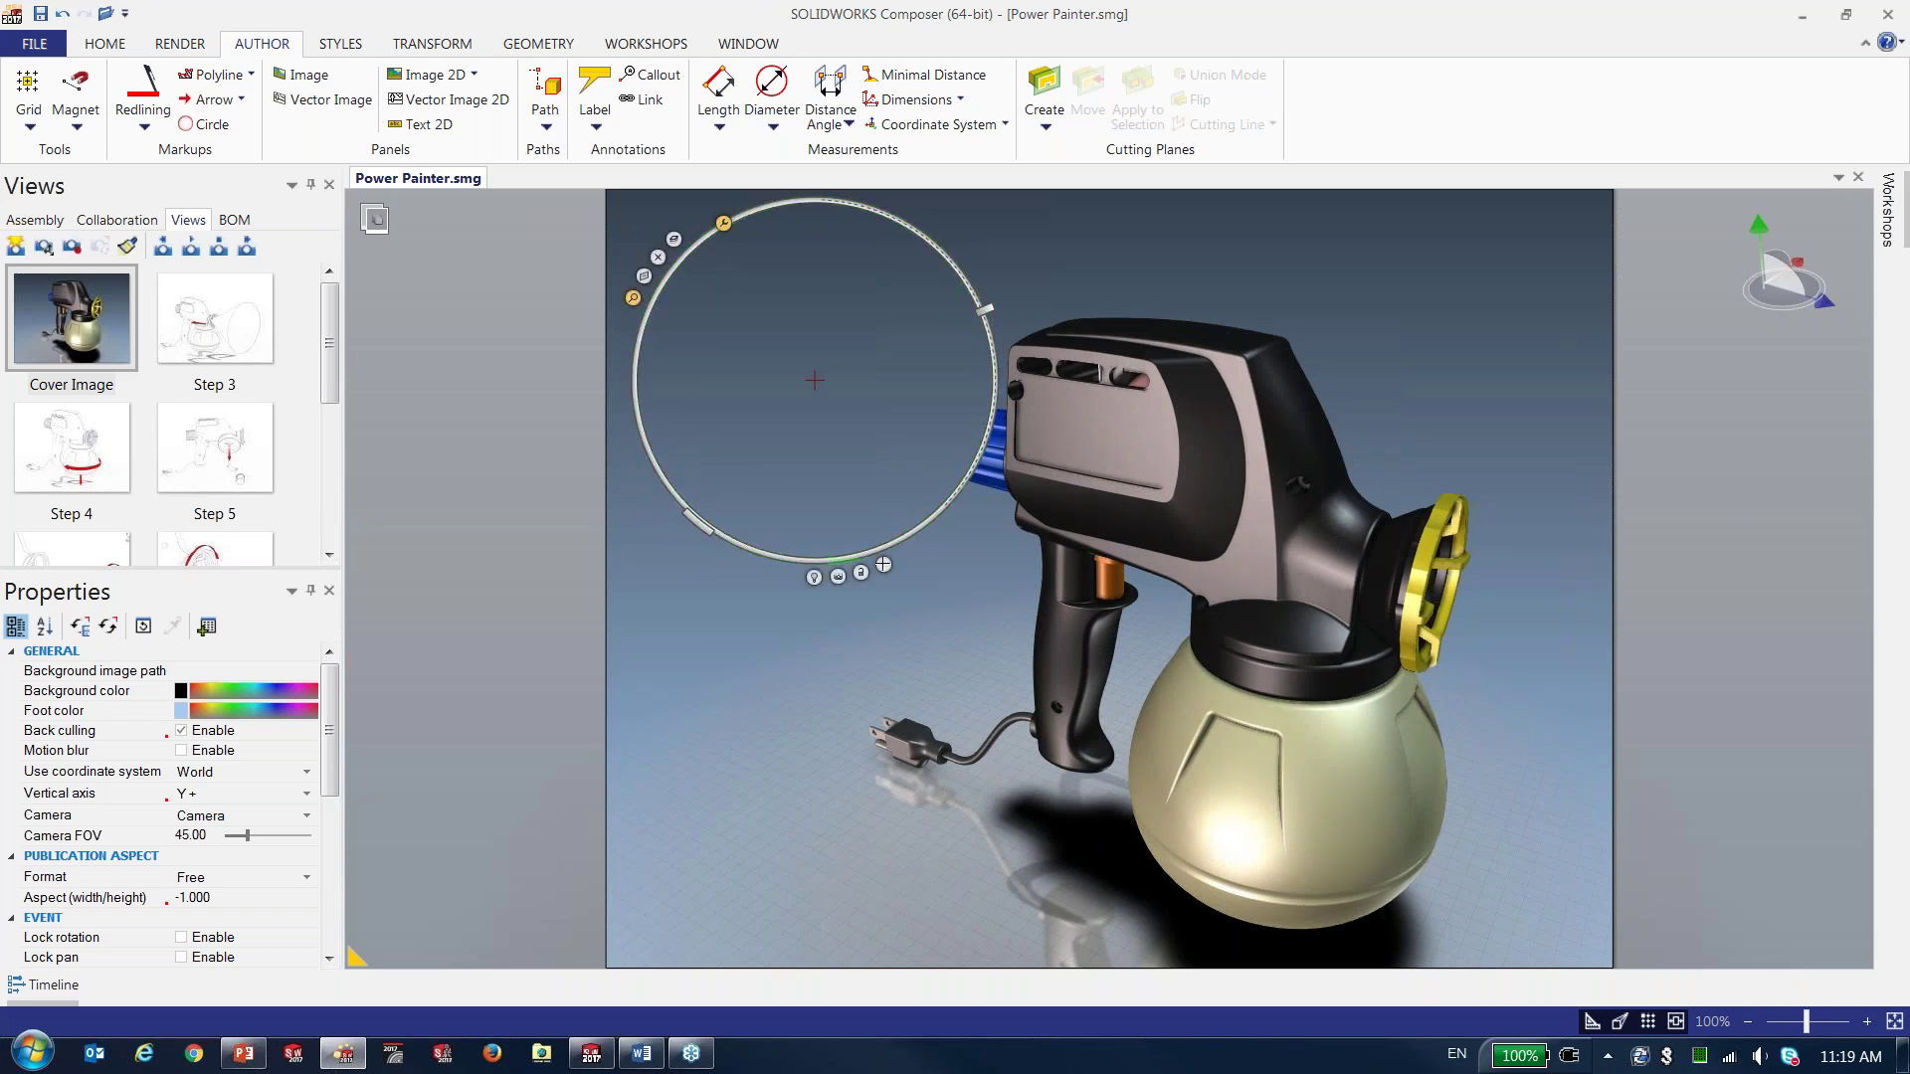
pyautogui.moveTo(884, 565); pyautogui.dragTo(1098, 425)
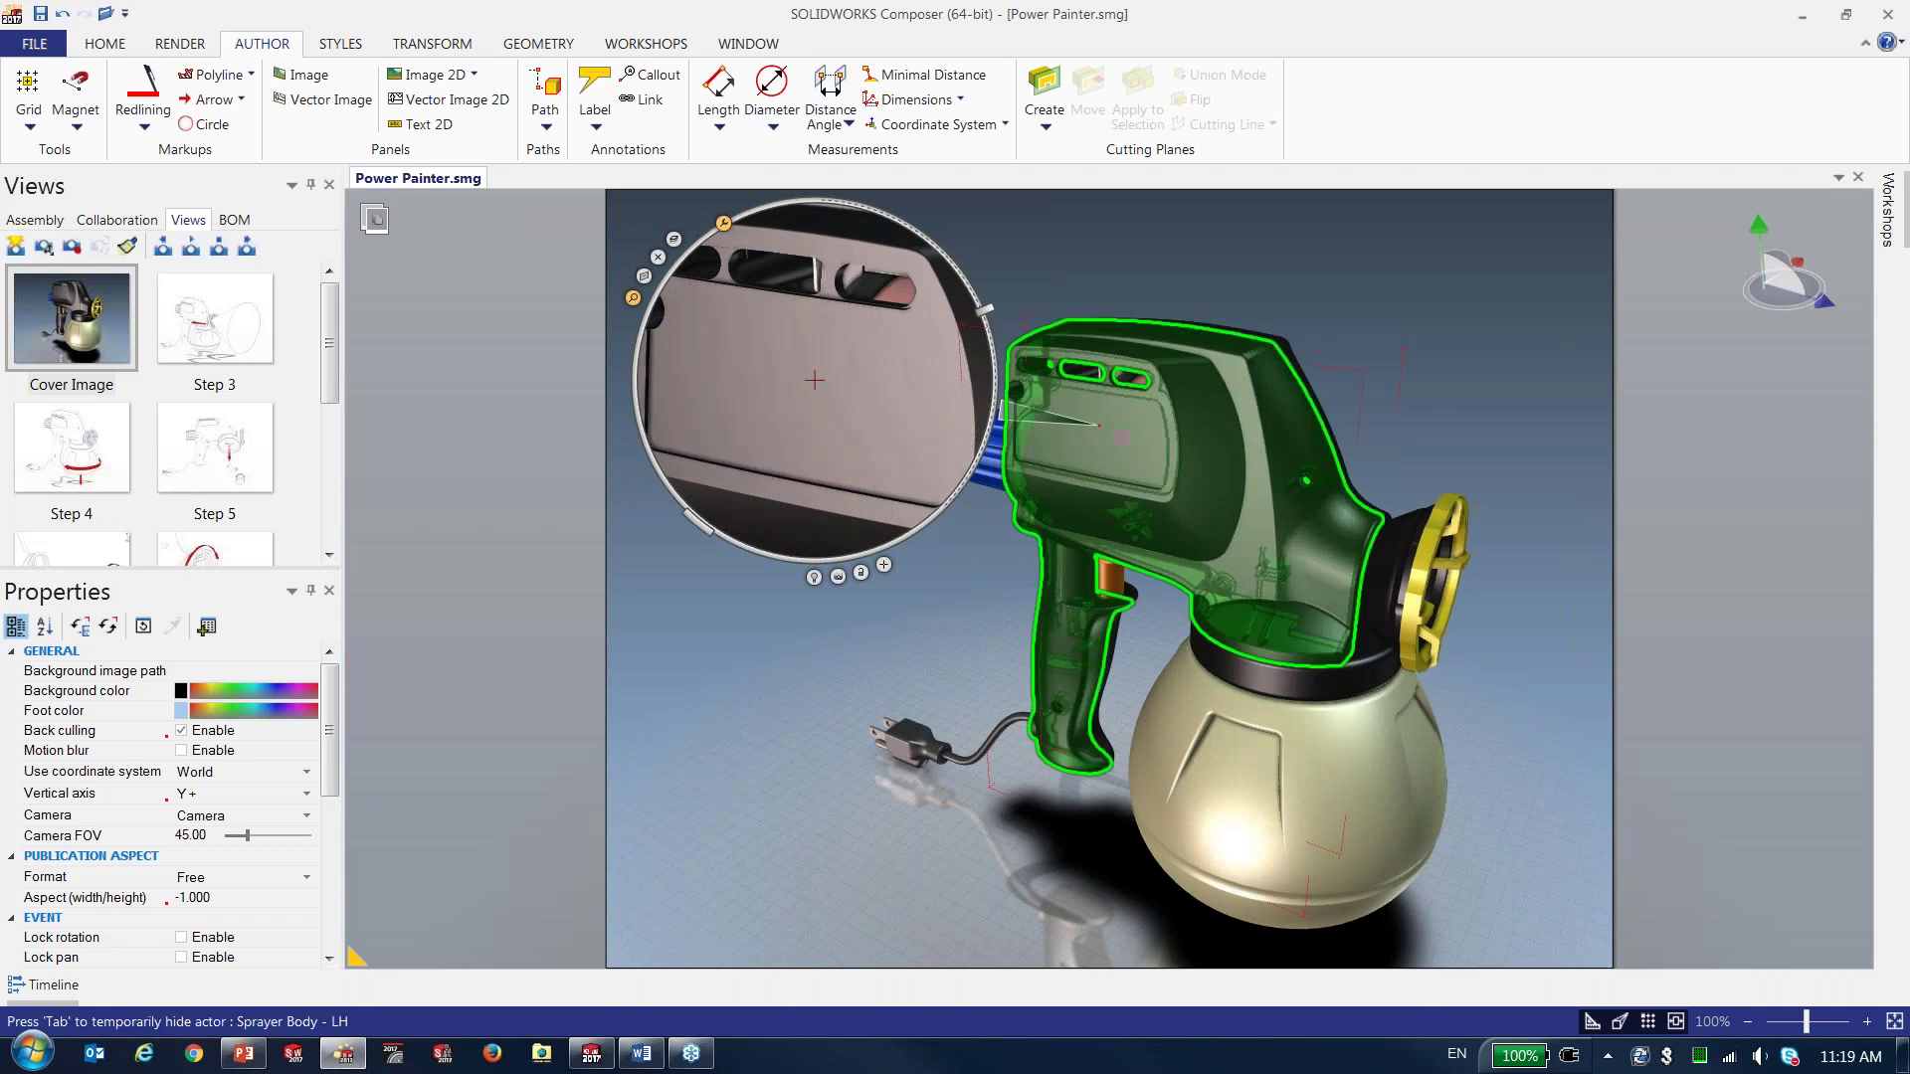
# - Peel away the outer housing inside the Digger to about 17.1 % and recentre its focus on the motor
pyautogui.click(673, 240)
pyautogui.moveTo(982, 305)
pyautogui.moveTo(984, 310); pyautogui.dragTo(938, 477)
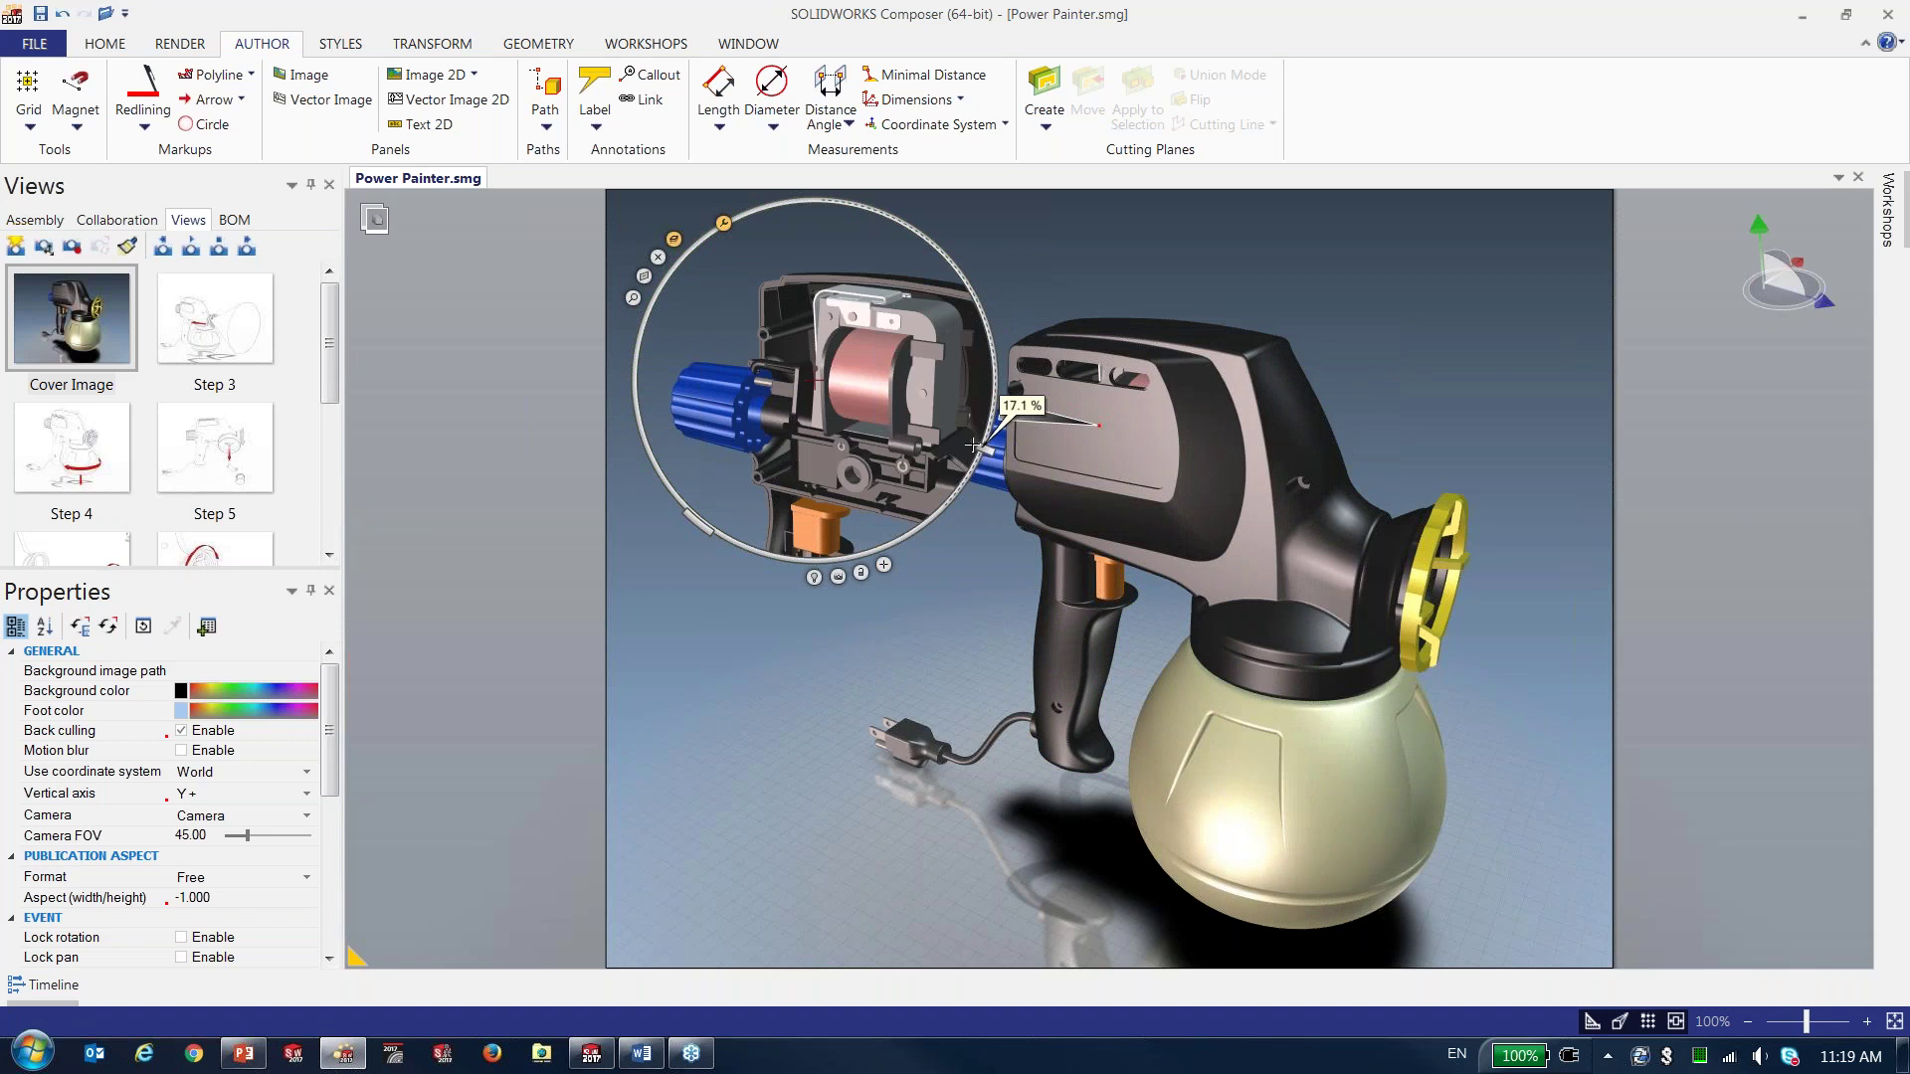
pyautogui.moveTo(883, 560); pyautogui.dragTo(1162, 451)
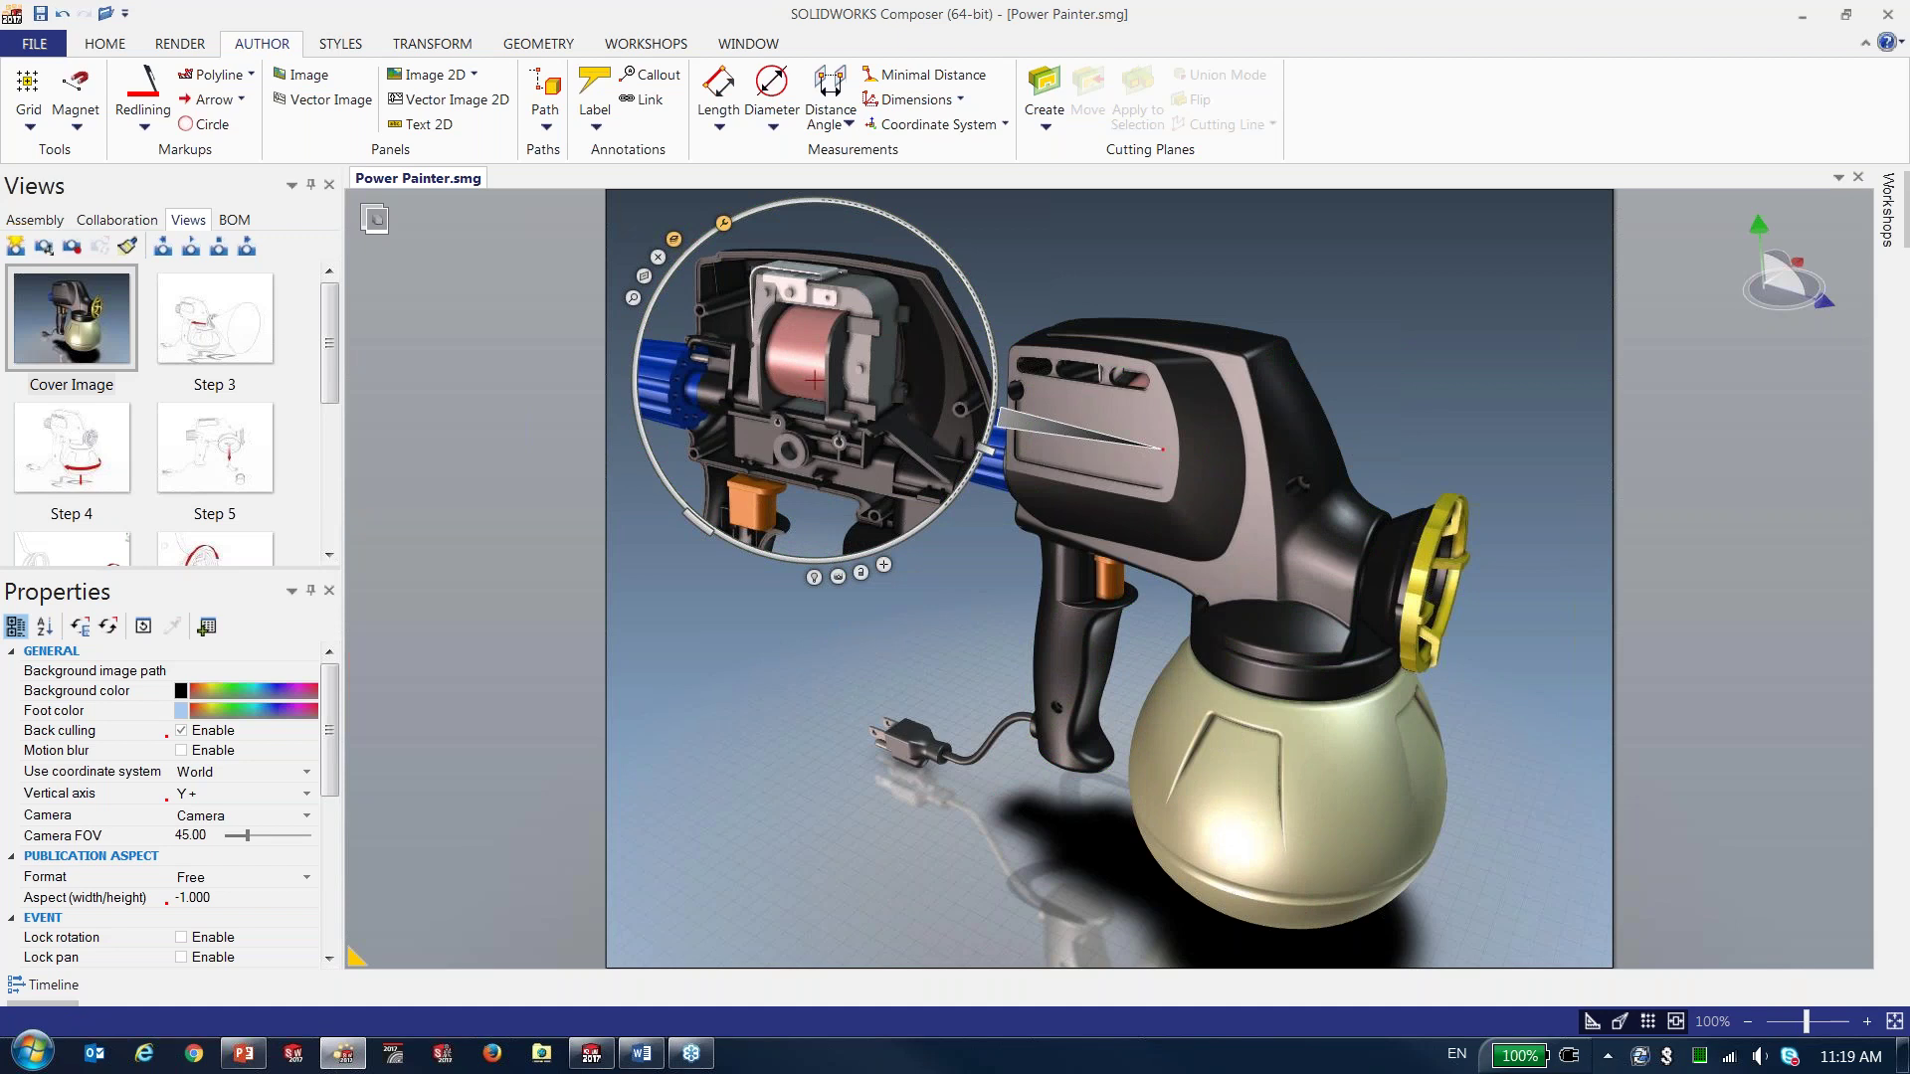
# - Set the viewport's background color and foot color to white
pyautogui.click(181, 695)
pyautogui.click(263, 783)
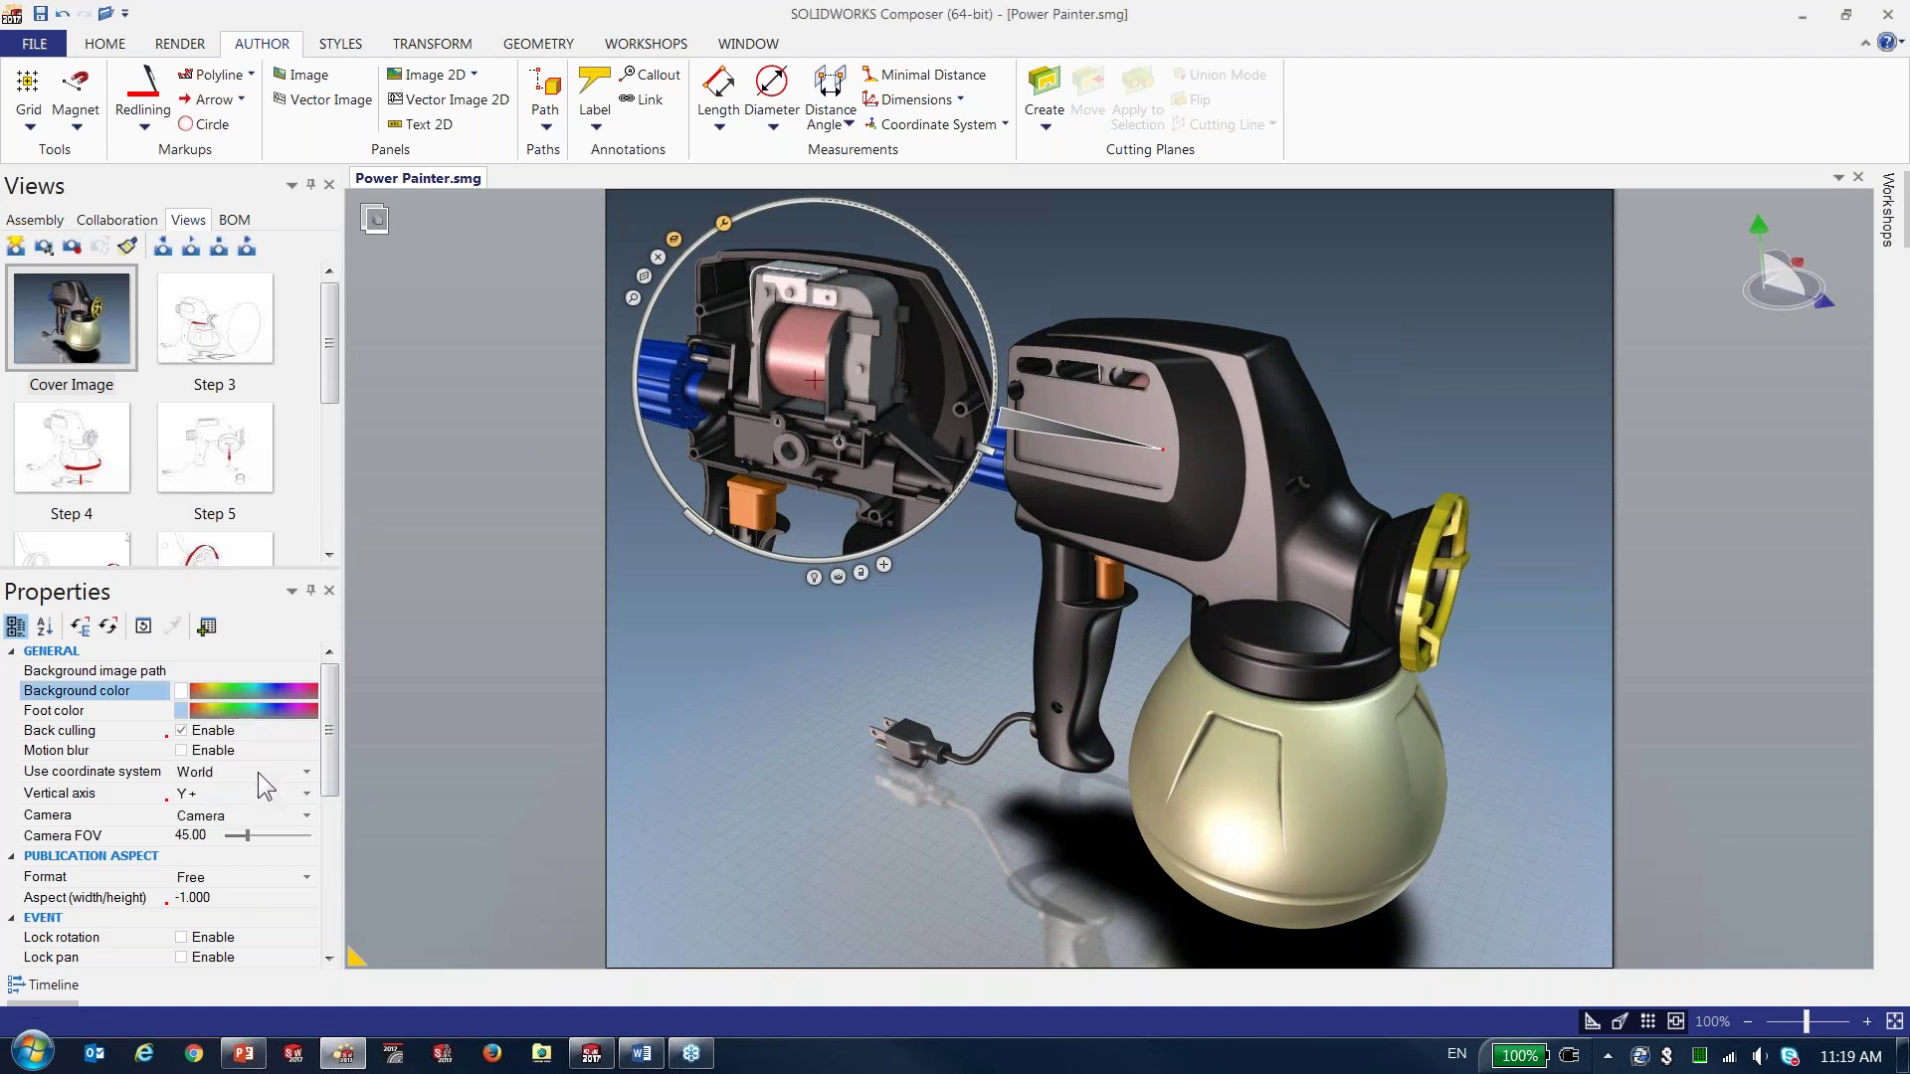
pyautogui.click(181, 710)
pyautogui.click(272, 798)
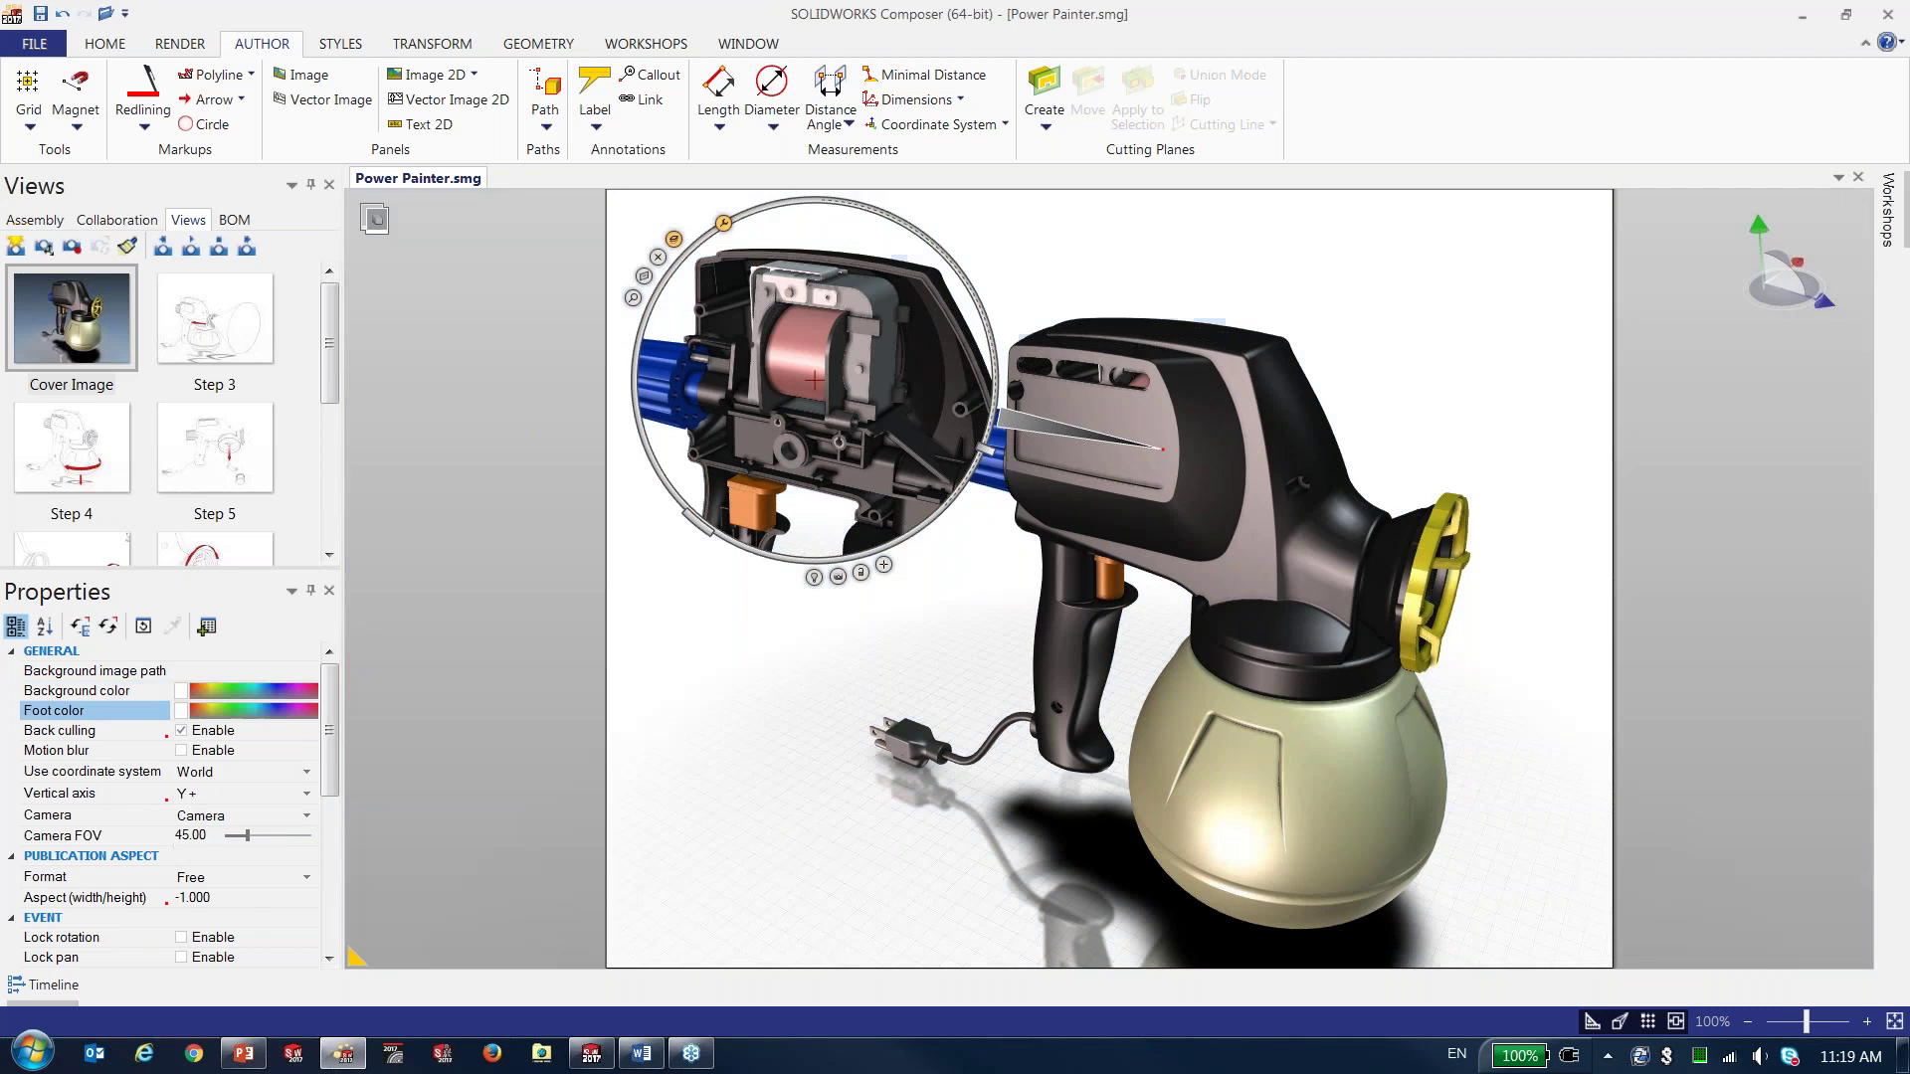
# - Capture the Digger's content as a 2D image, turn the sprayer to its opposite side and create a new view
pyautogui.click(838, 577)
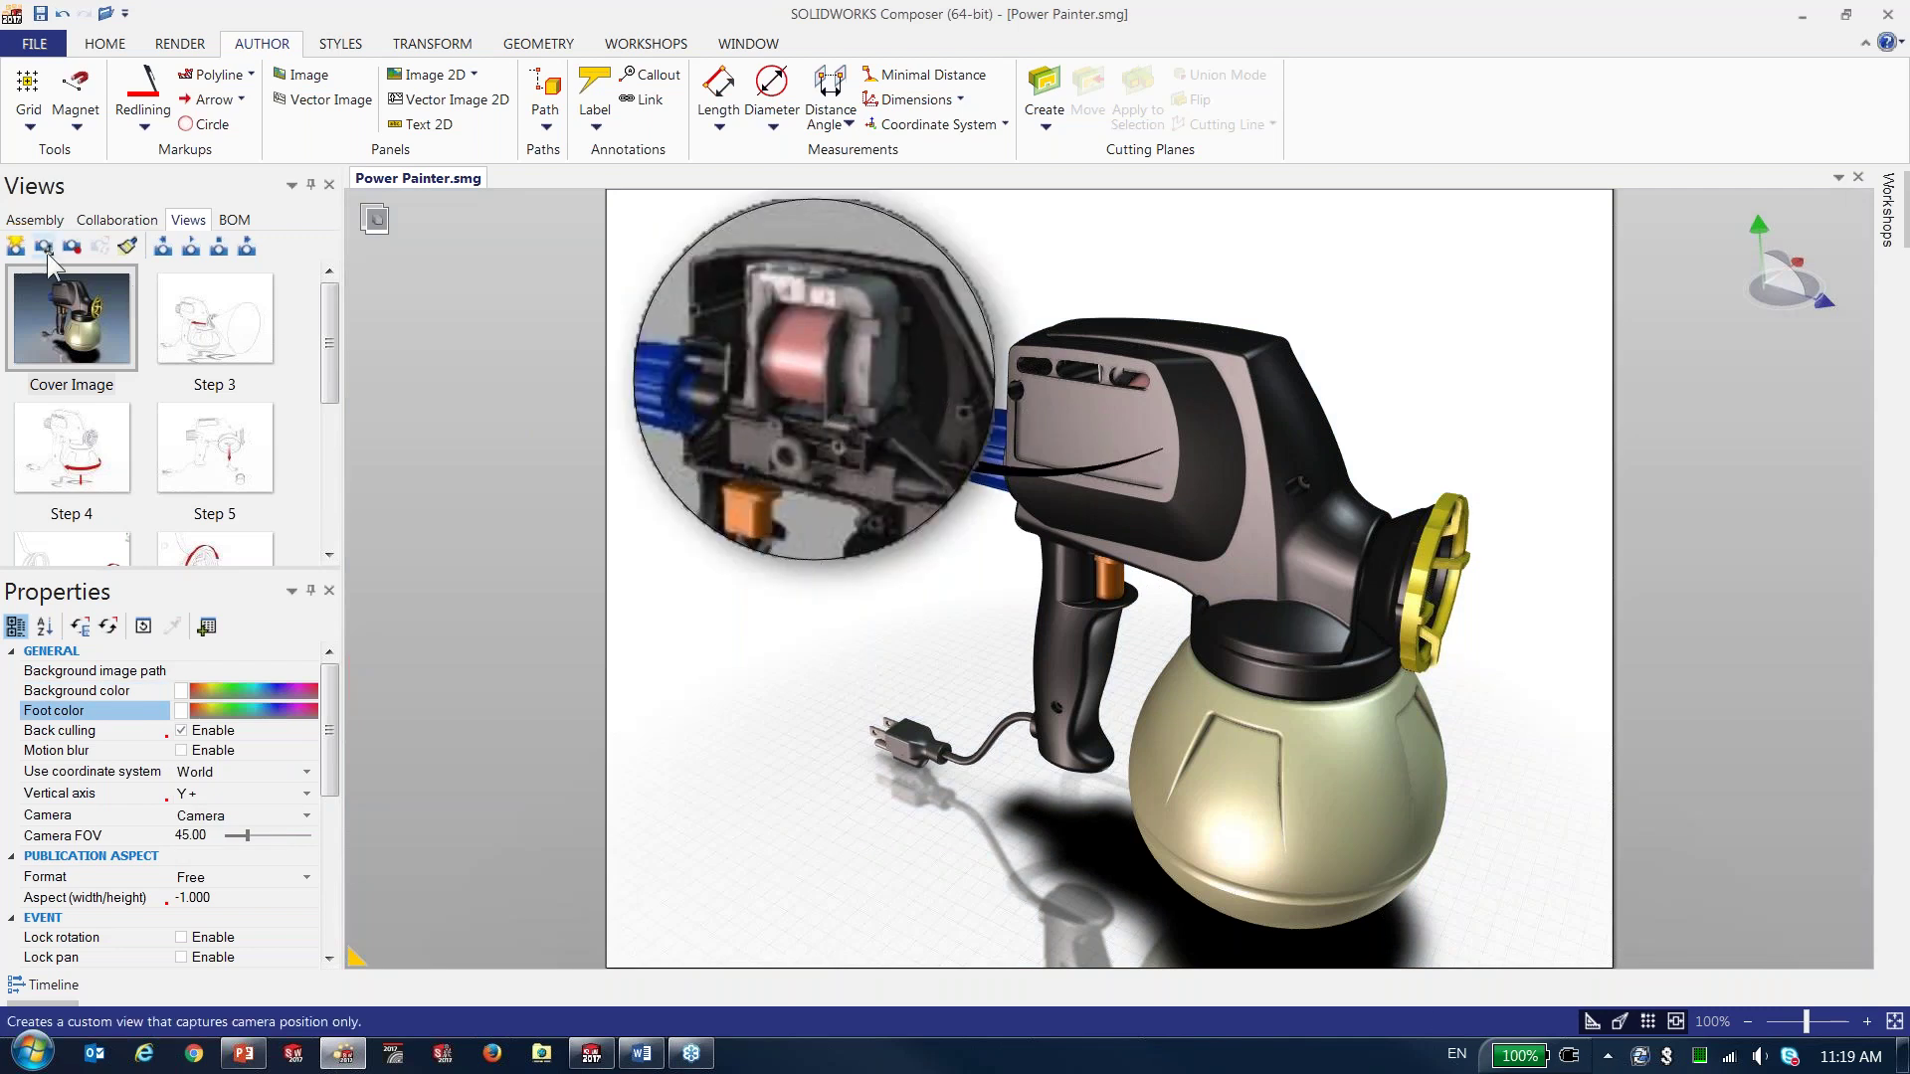
pyautogui.moveTo(1144, 477)
pyautogui.mouseDown()
pyautogui.moveTo(1032, 537)
pyautogui.moveTo(1193, 557)
pyautogui.mouseUp()
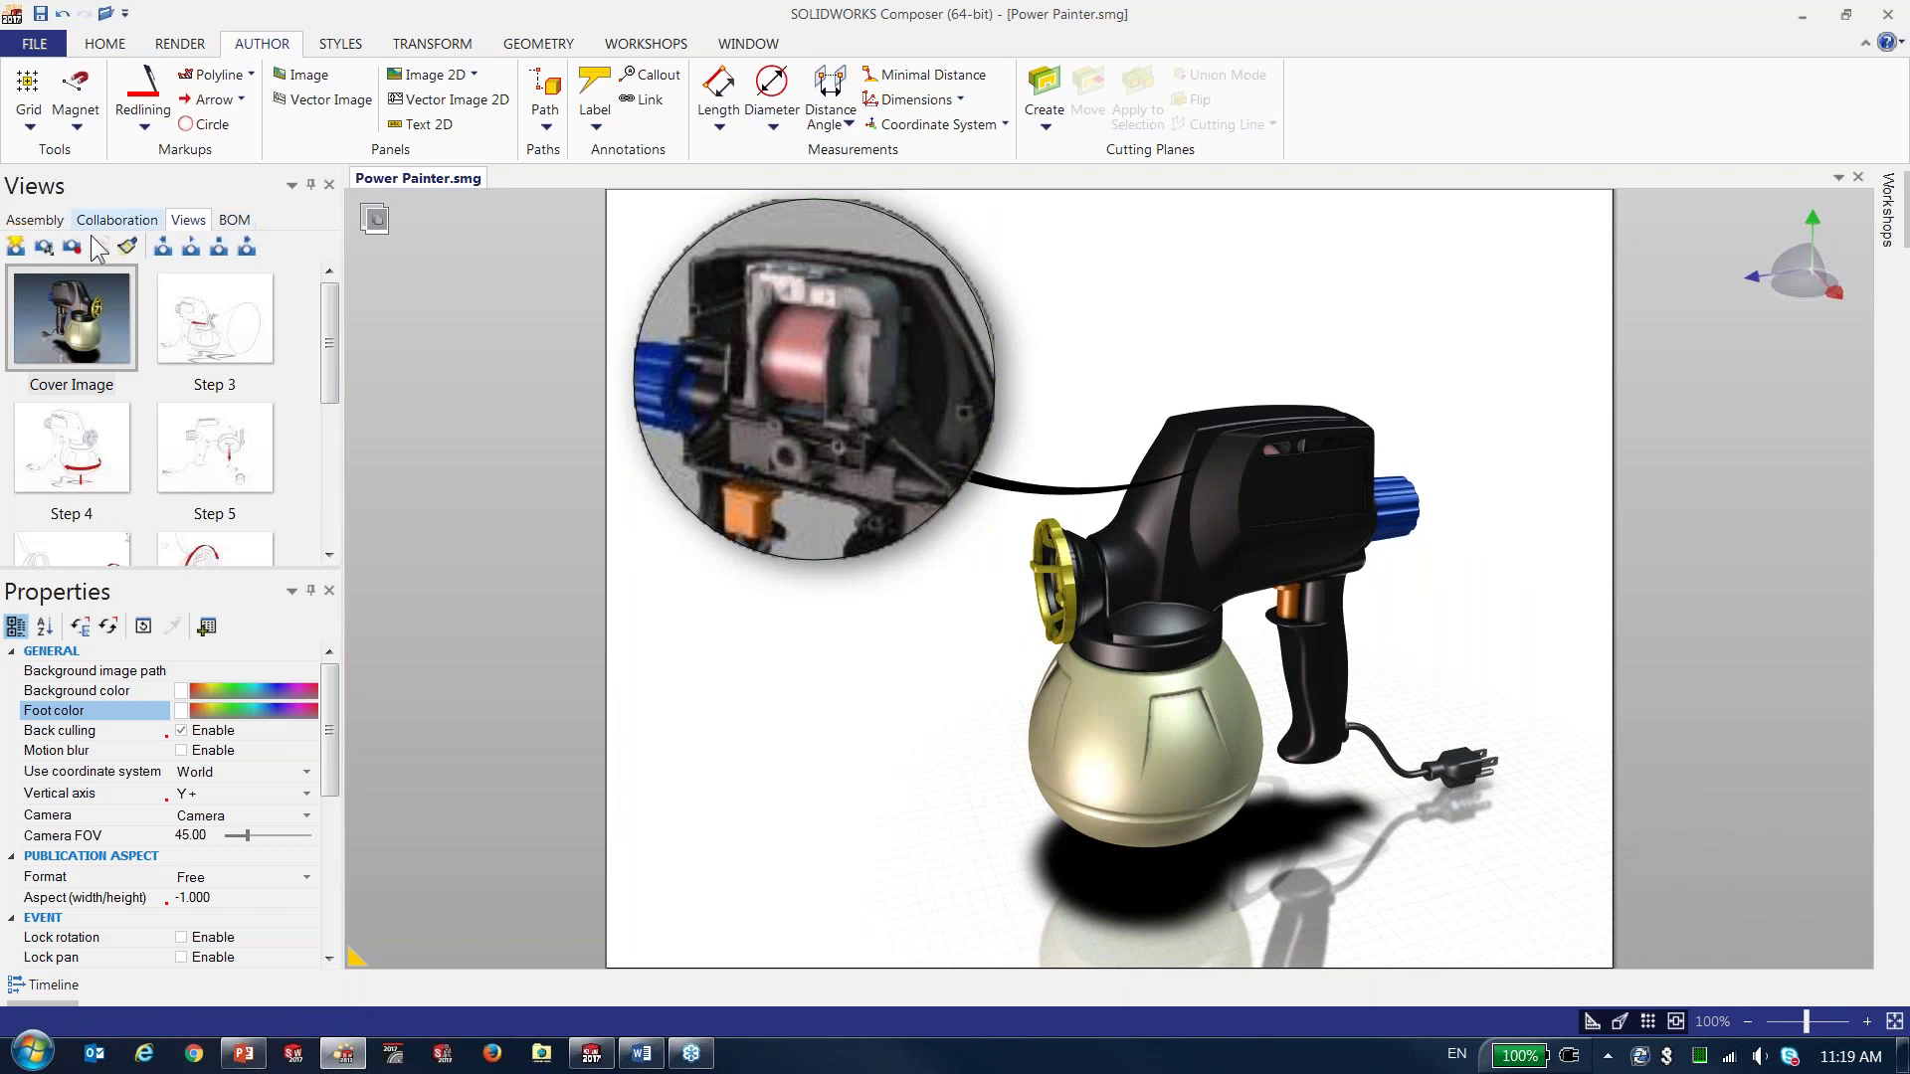
pyautogui.click(16, 246)
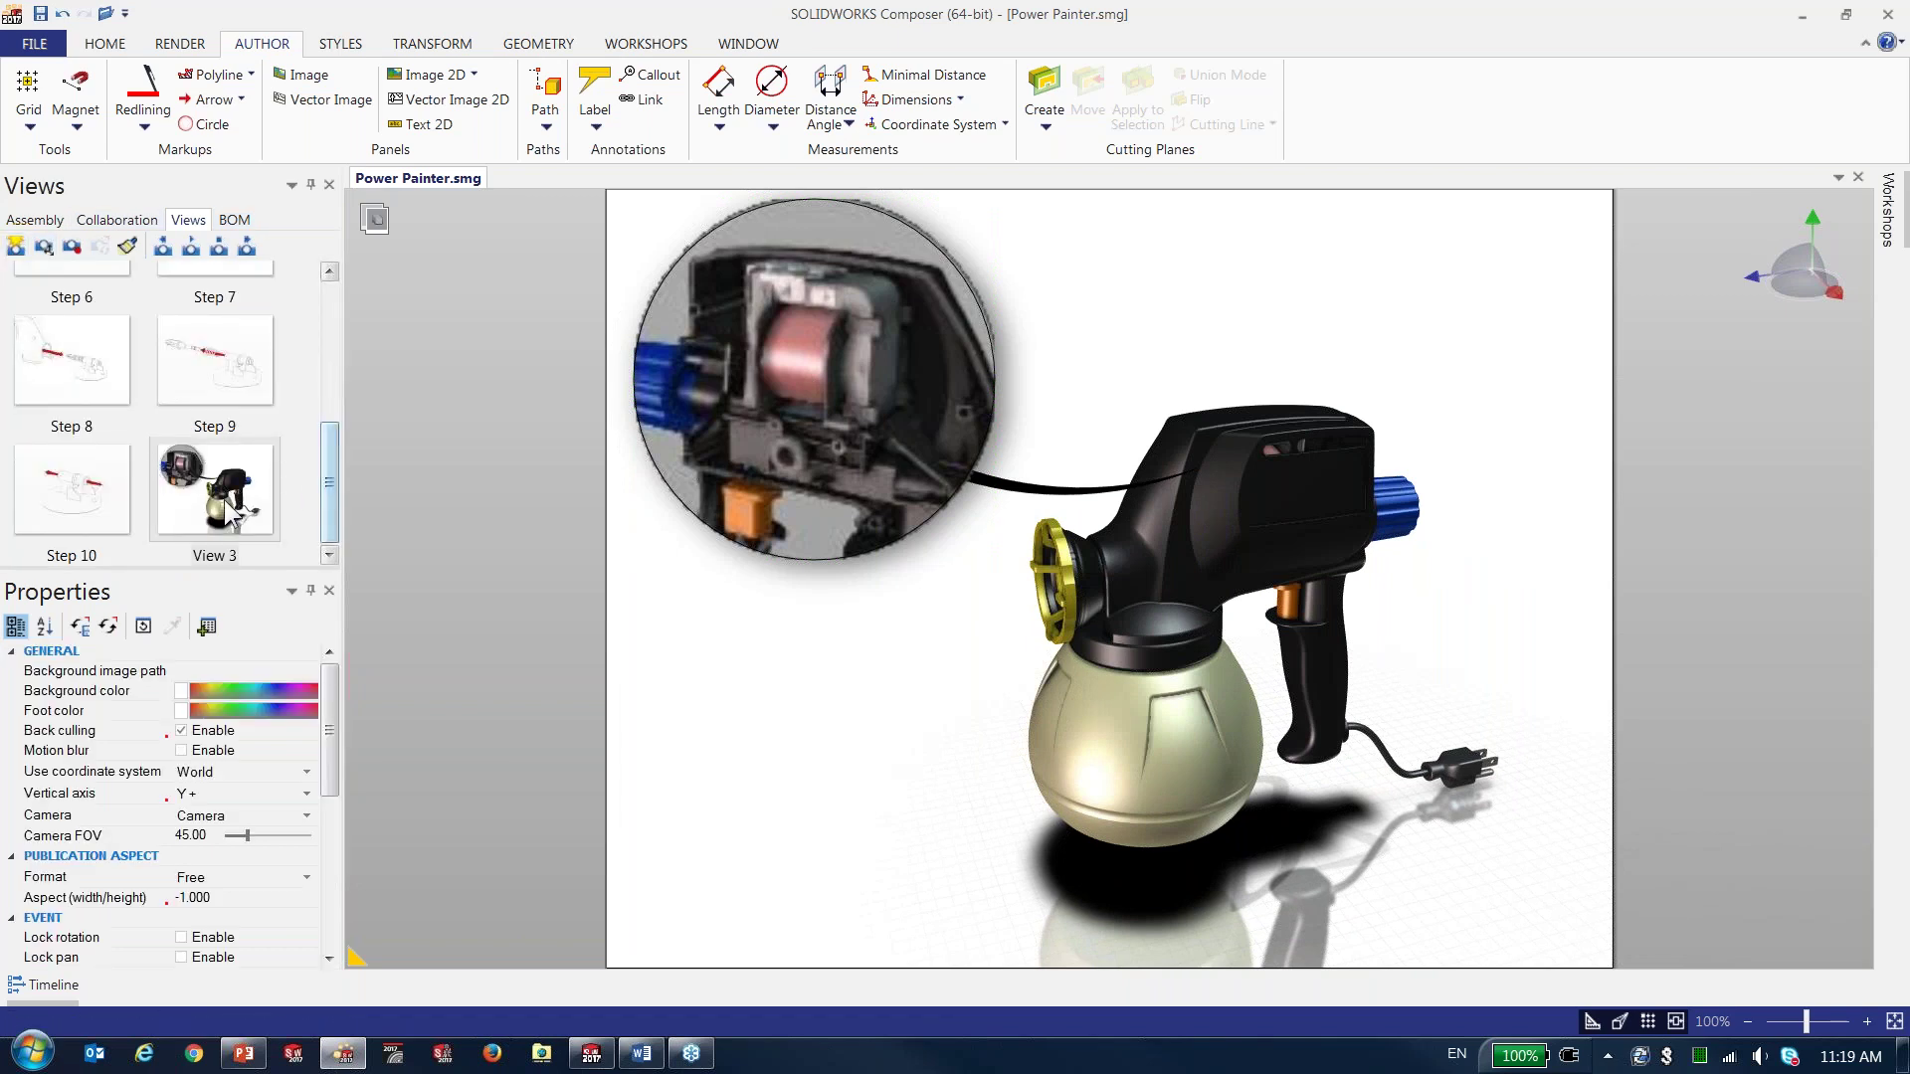
pyautogui.moveTo(336, 476); pyautogui.dragTo(278, 304)
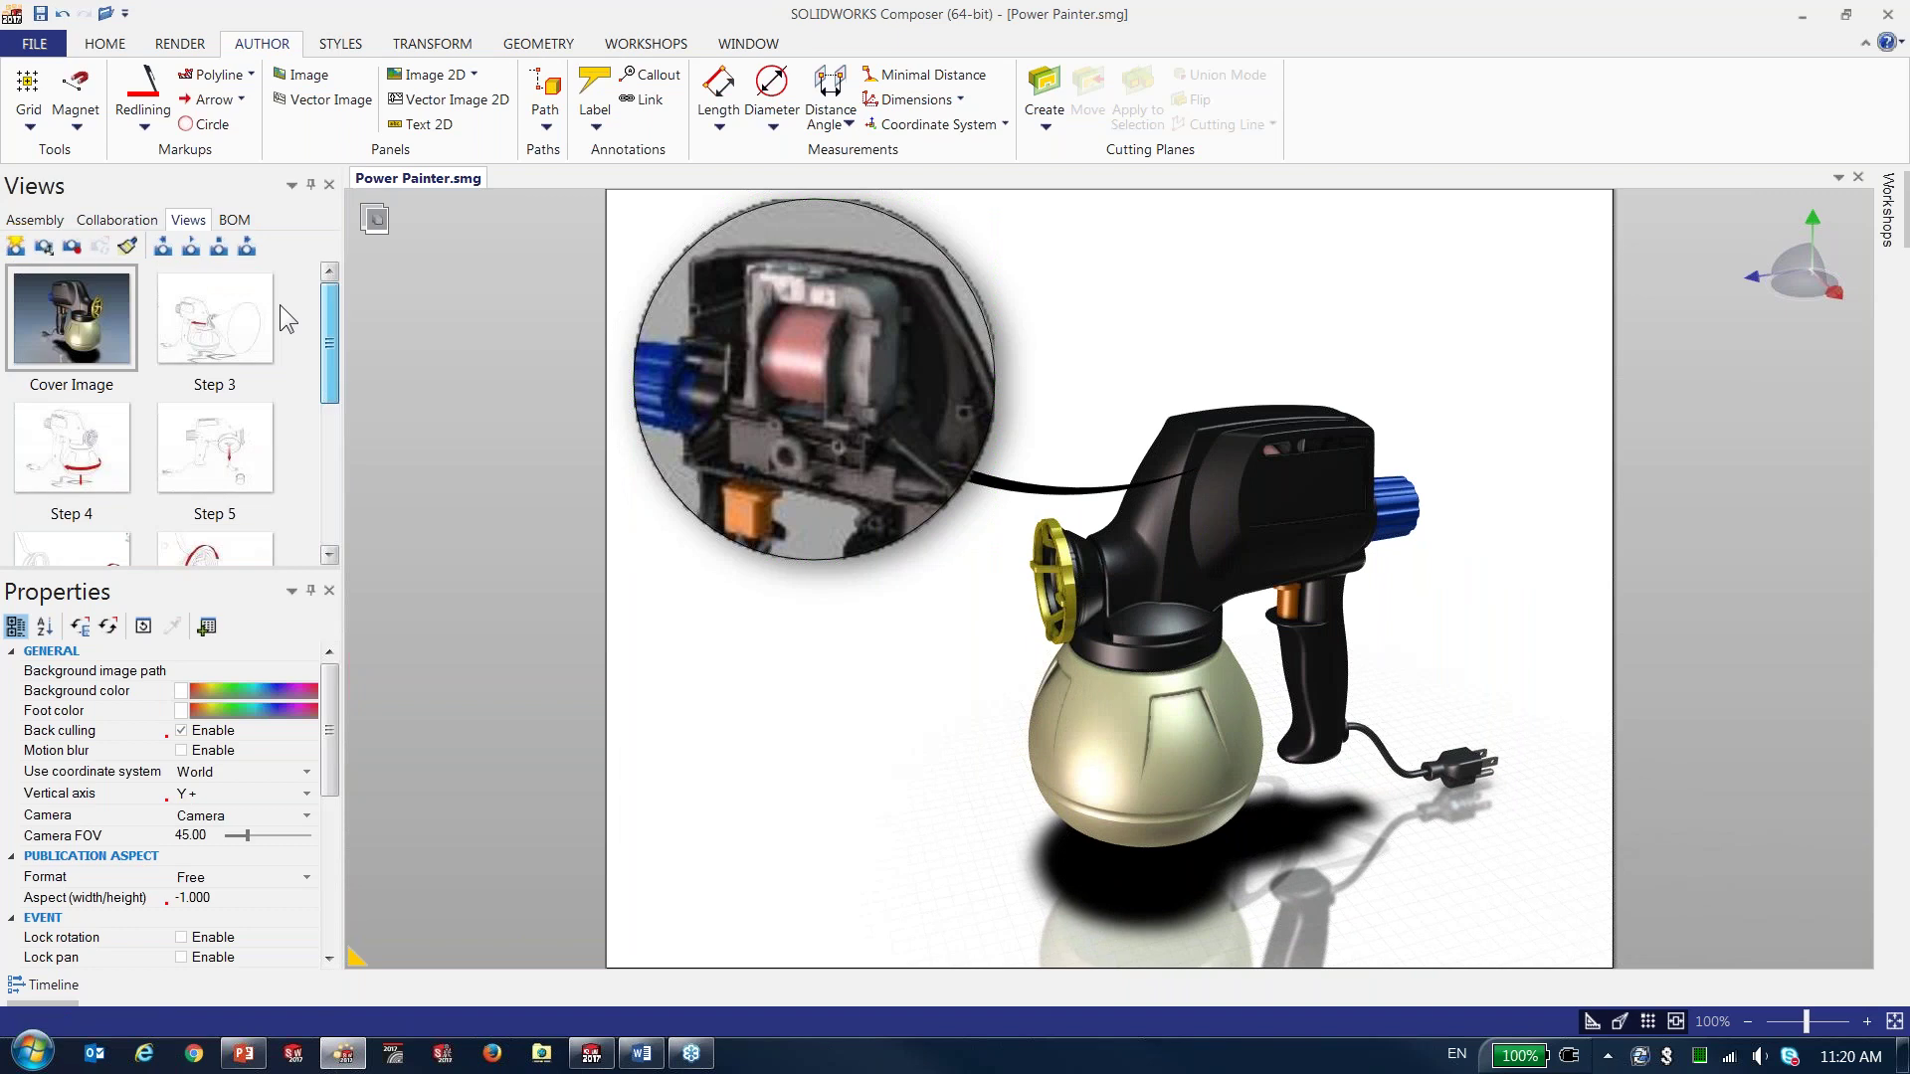
# - Show the Cover Image view, switch to the PowerPoint slide show and advance it past the manual update slide
pyautogui.click(70, 320)
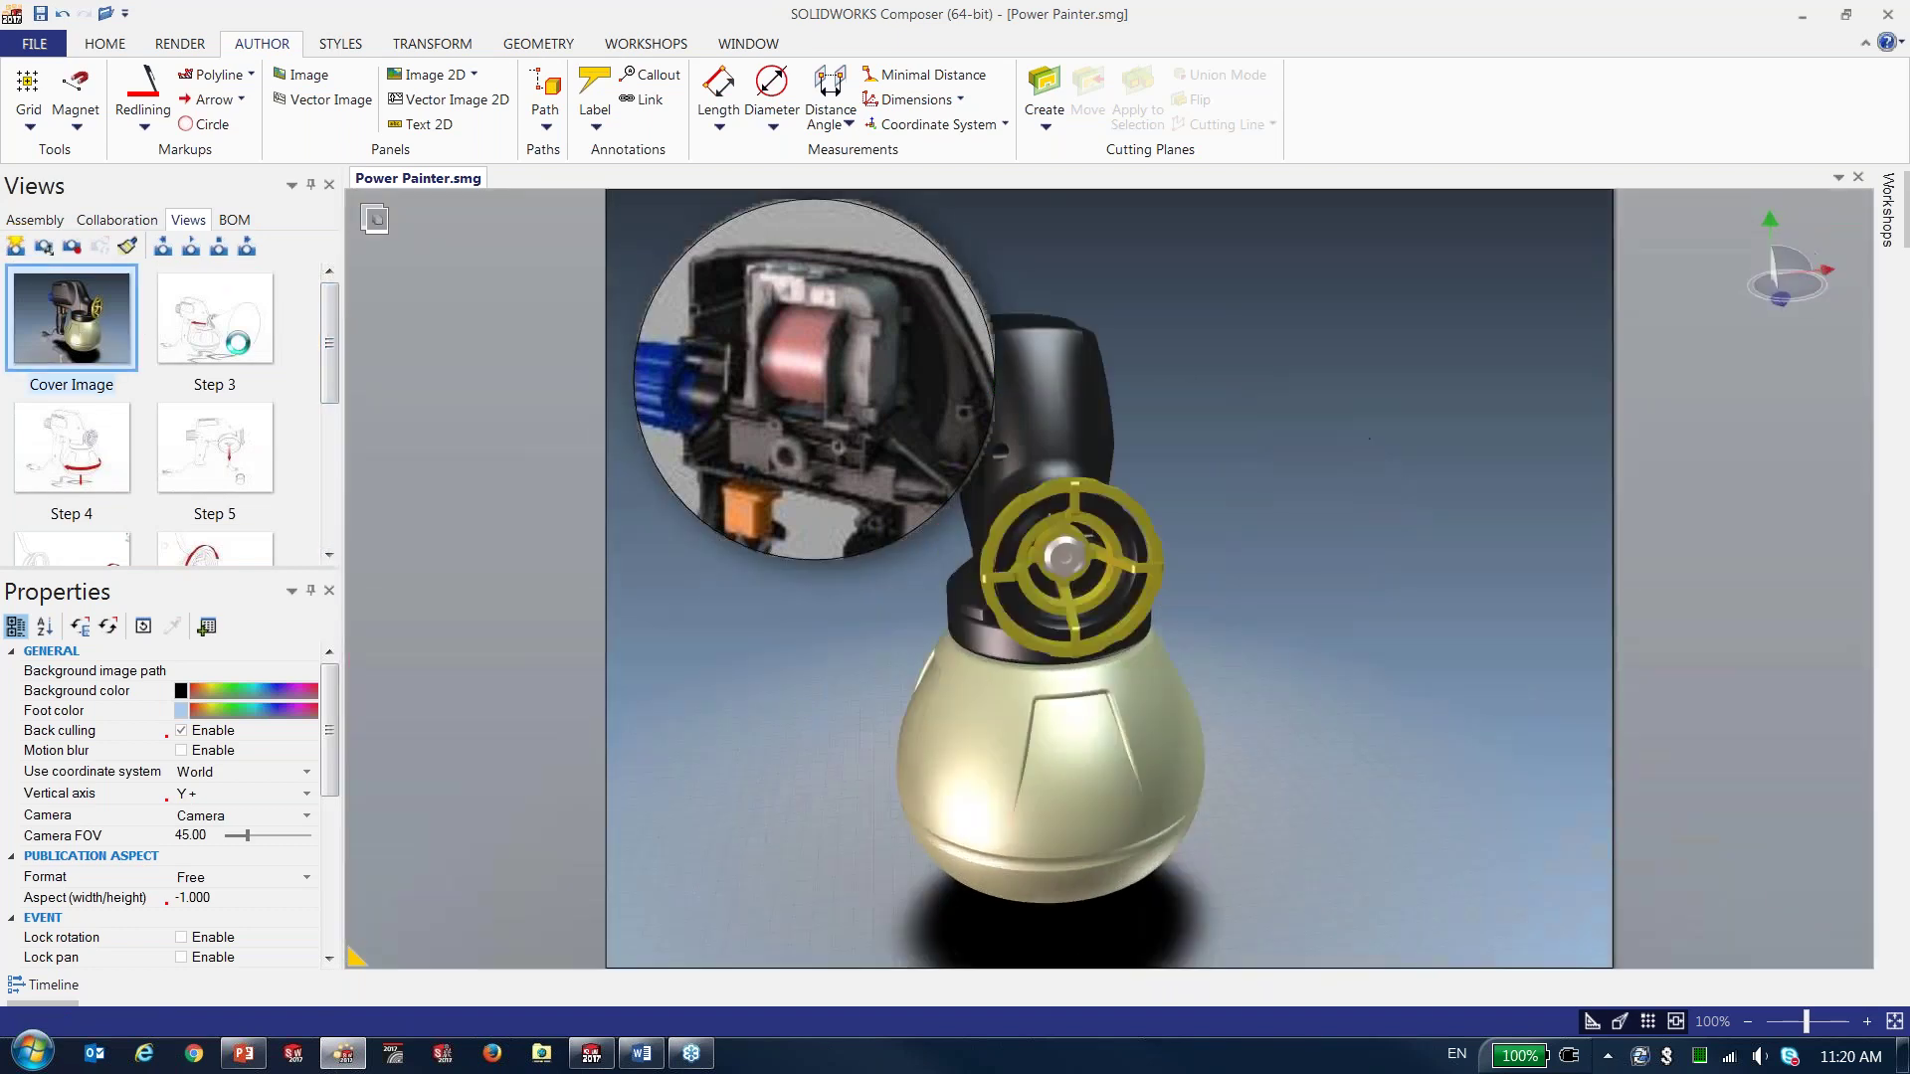
pyautogui.click(242, 1054)
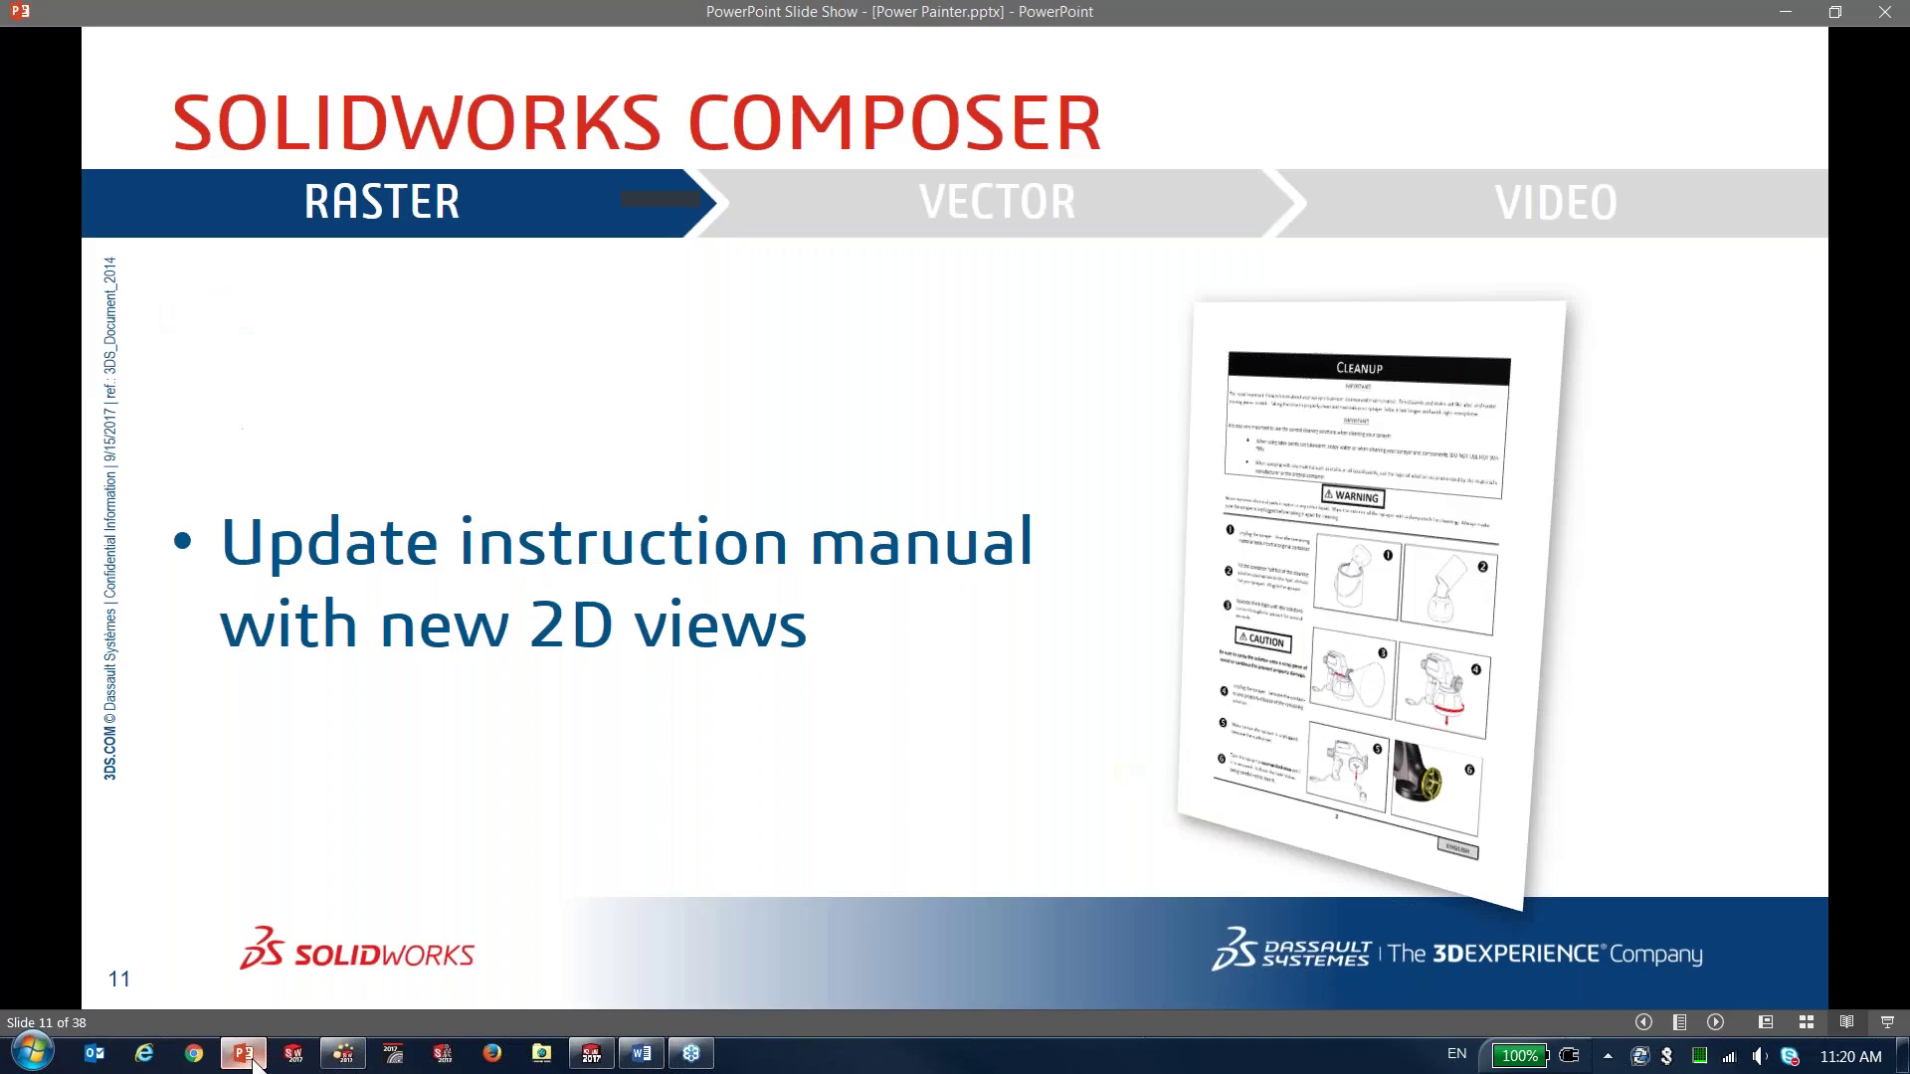
pyautogui.click(336, 742)
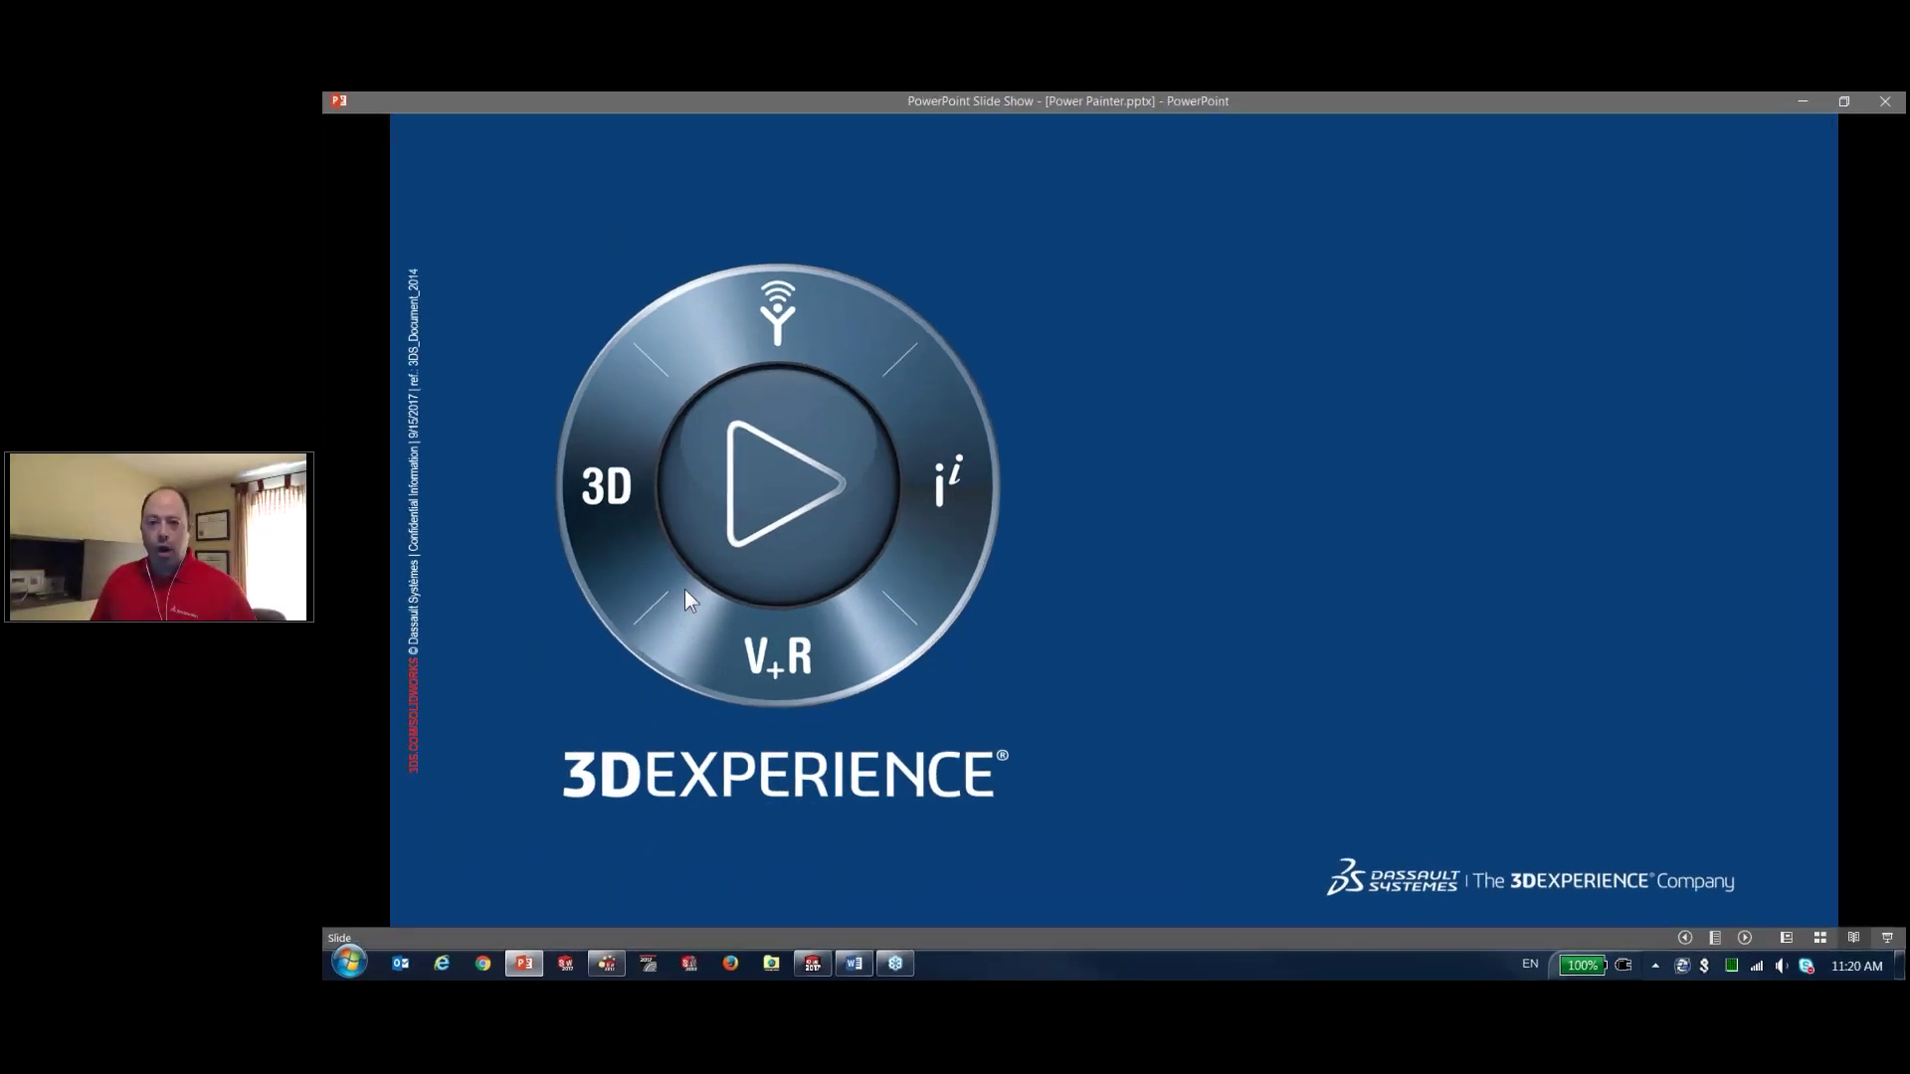
pyautogui.click(685, 589)
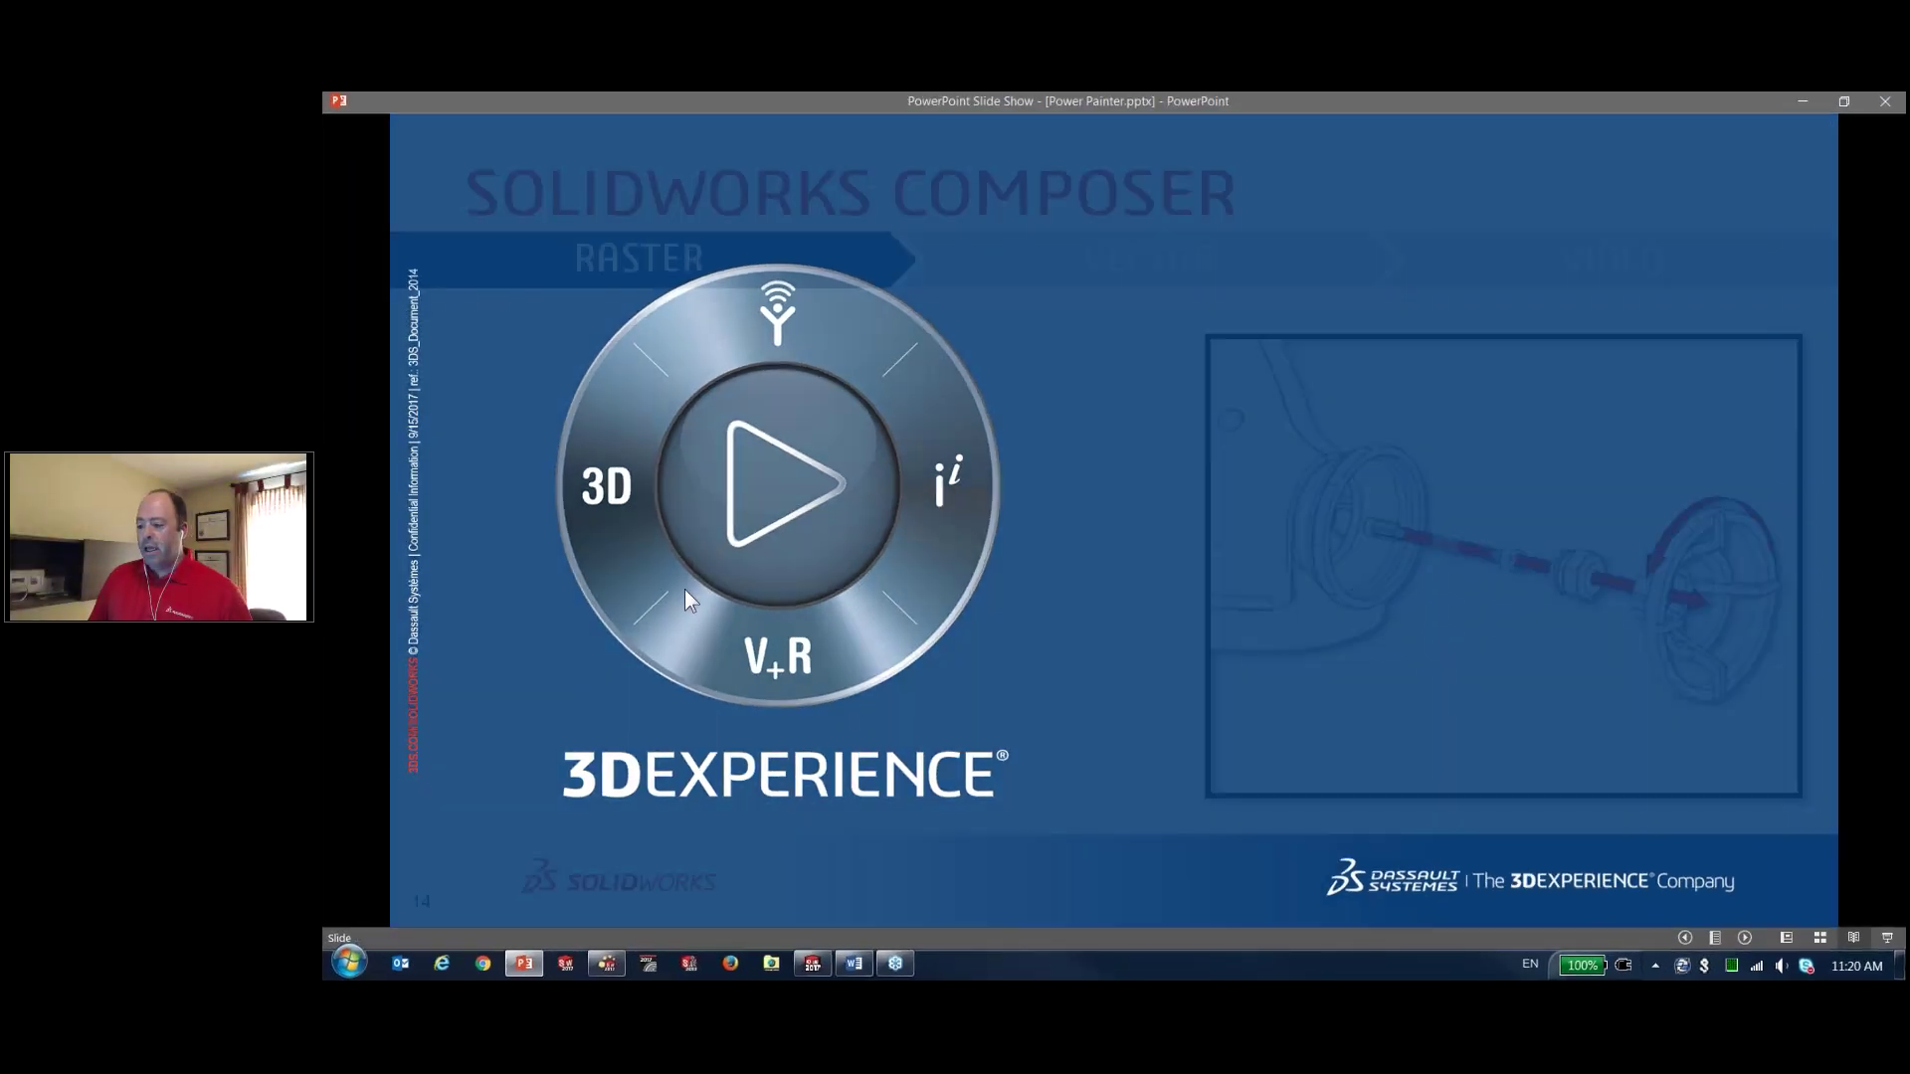
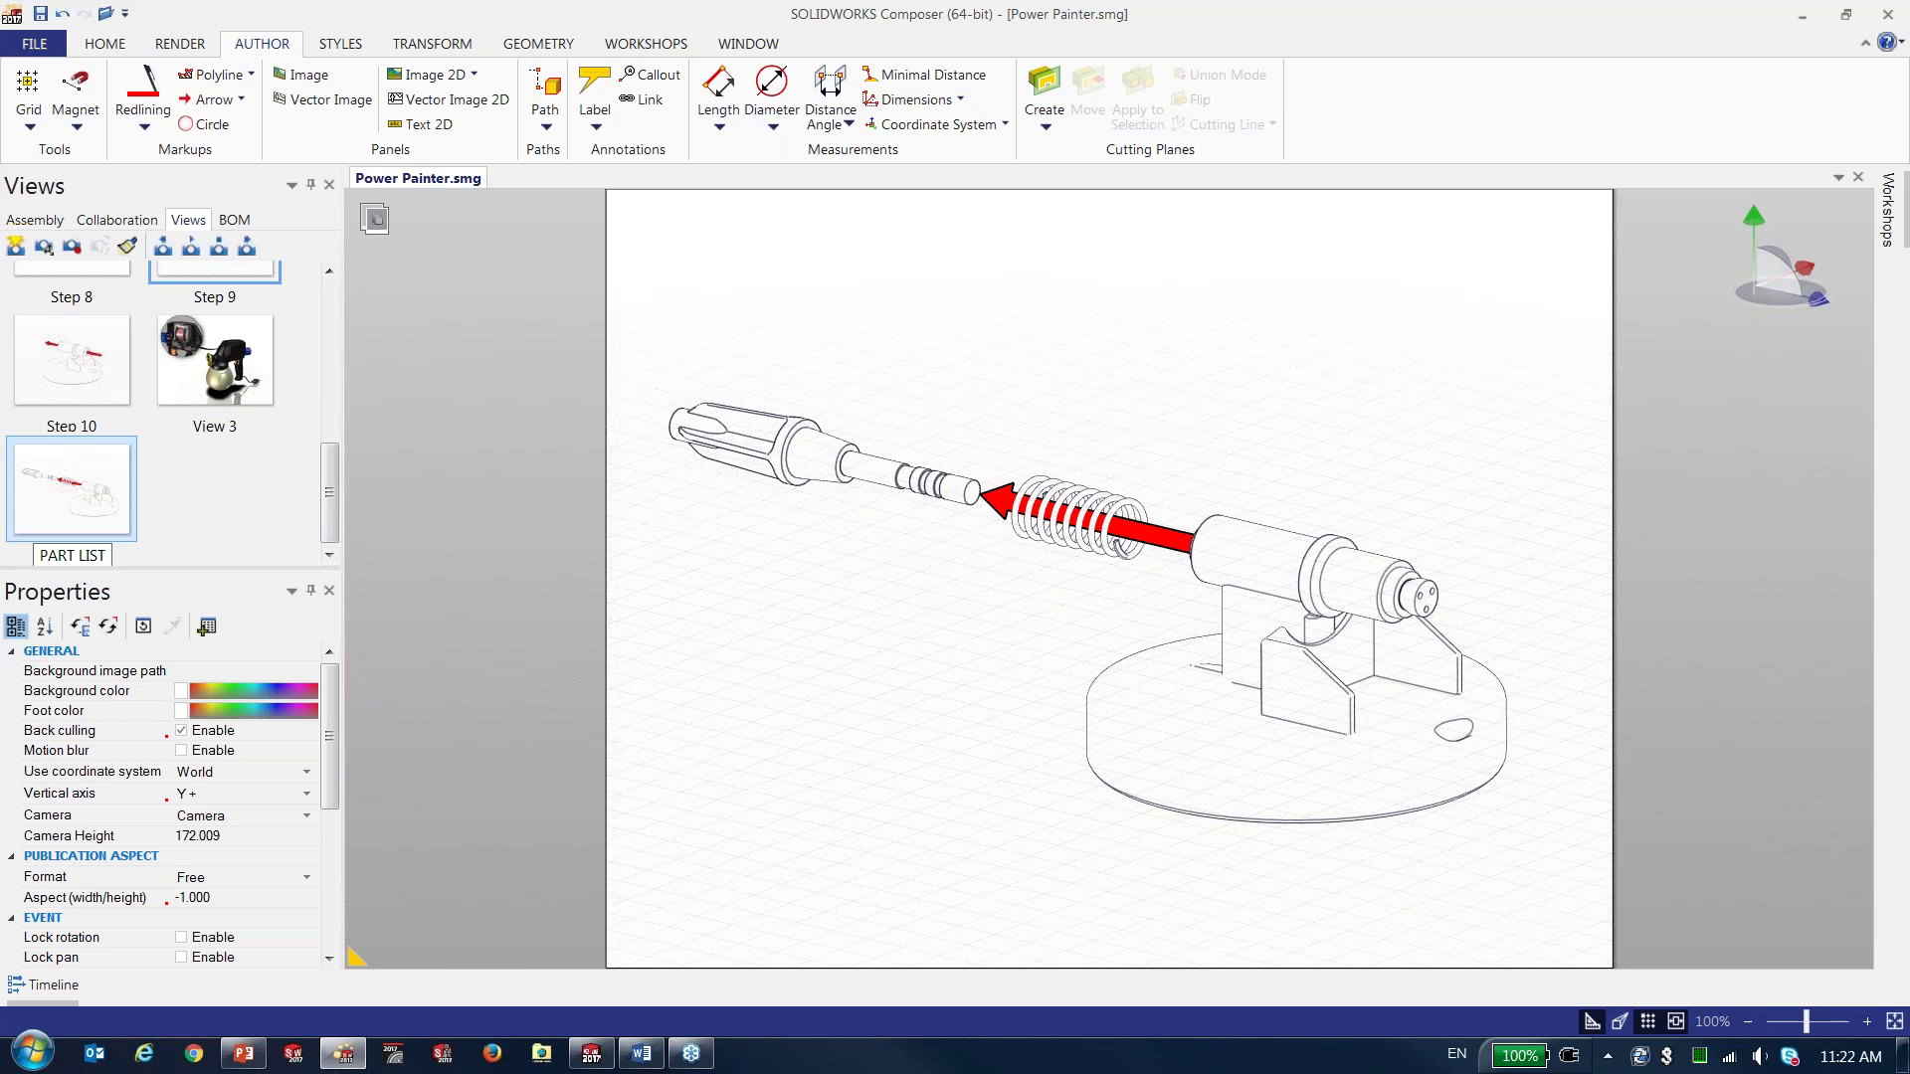
# - Name the new view PART LIST and delete the red arrow running through the piston spring
pyautogui.press('Return')
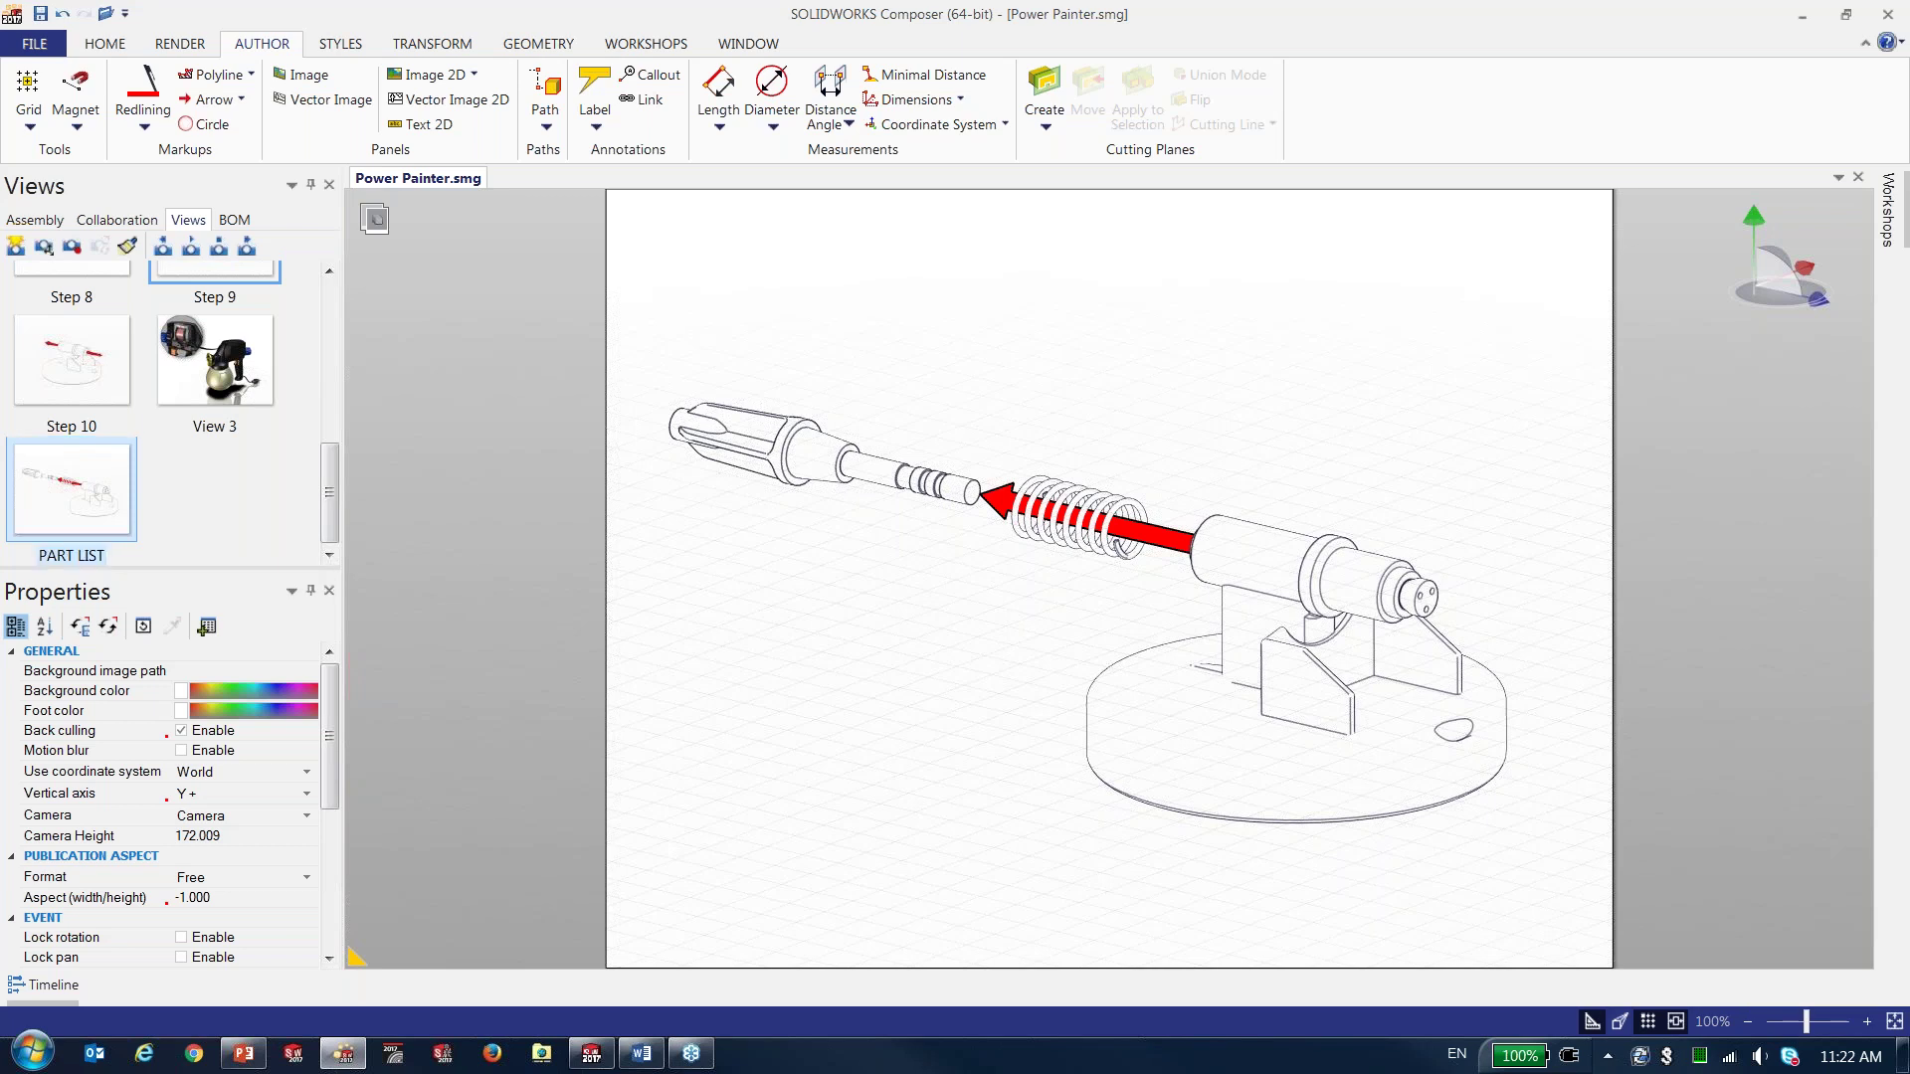
pyautogui.click(1170, 529)
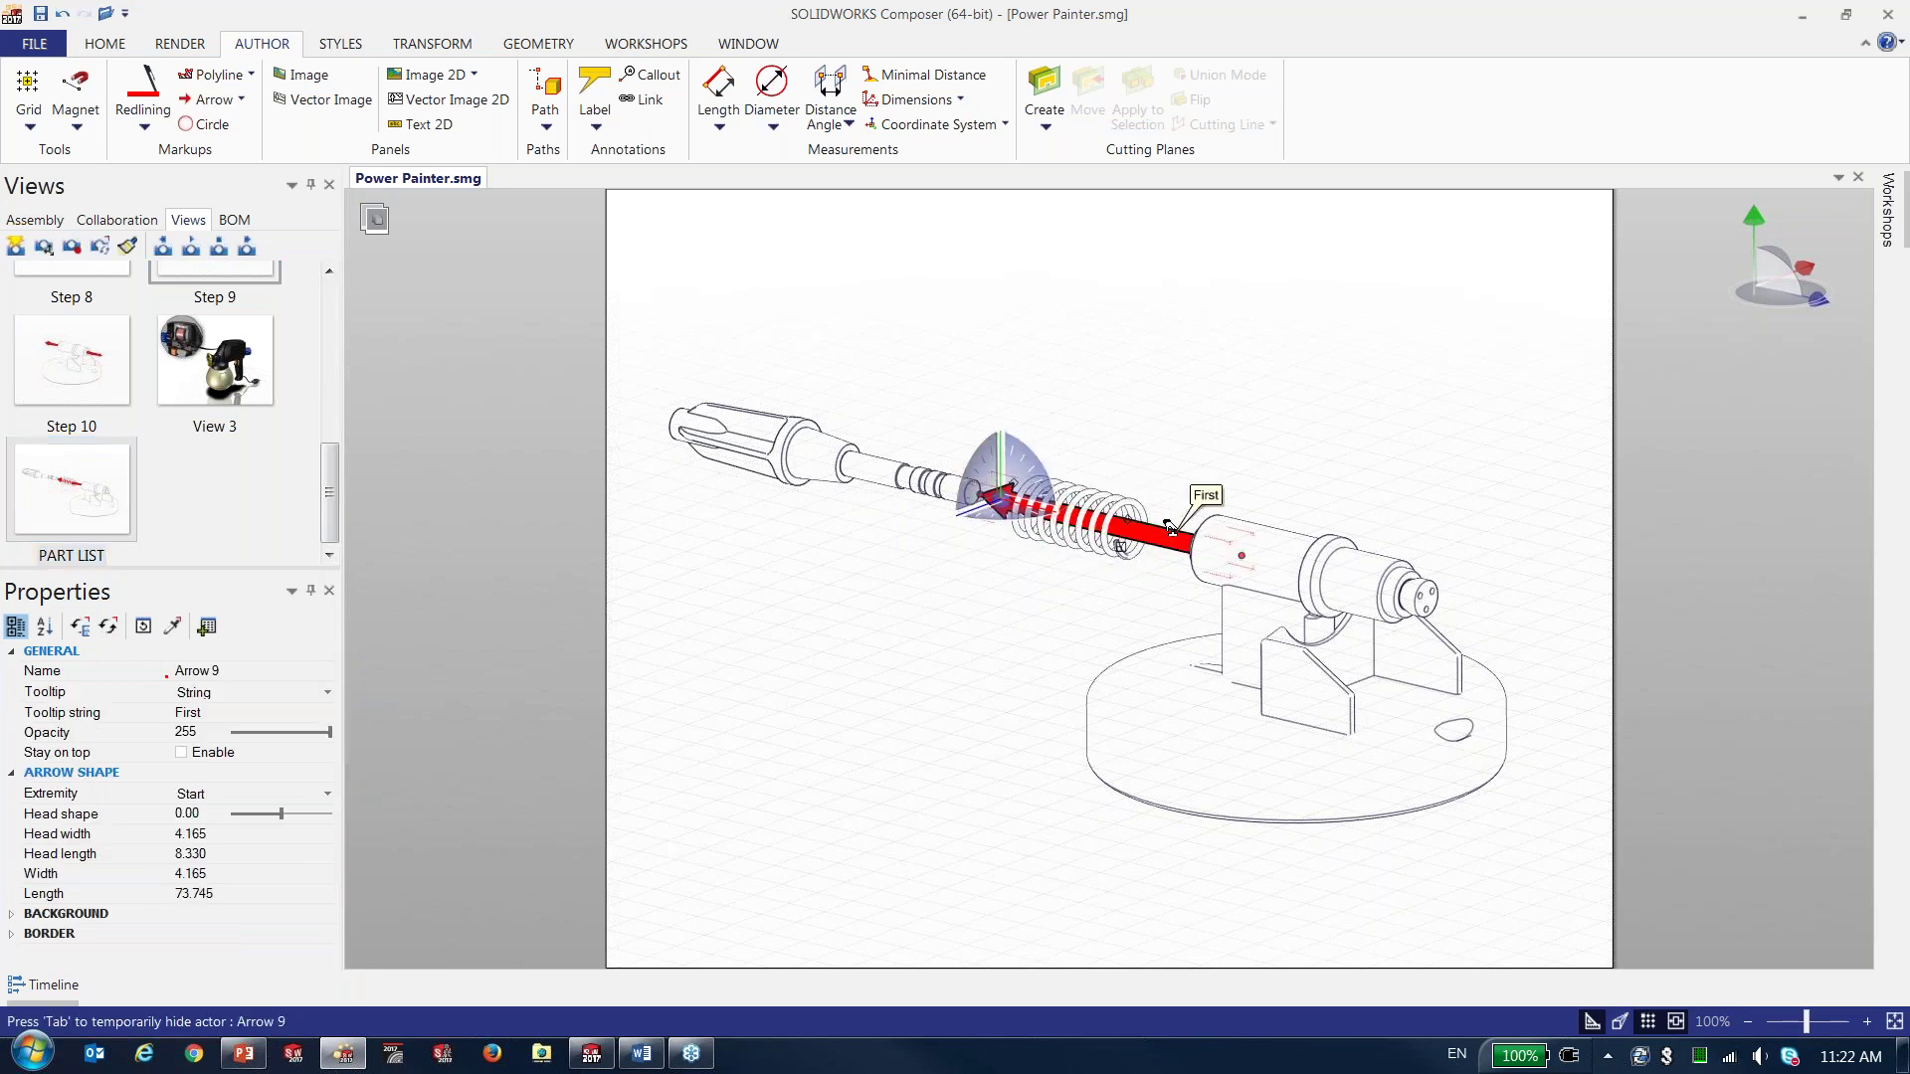
pyautogui.press('Delete')
pyautogui.click(956, 631)
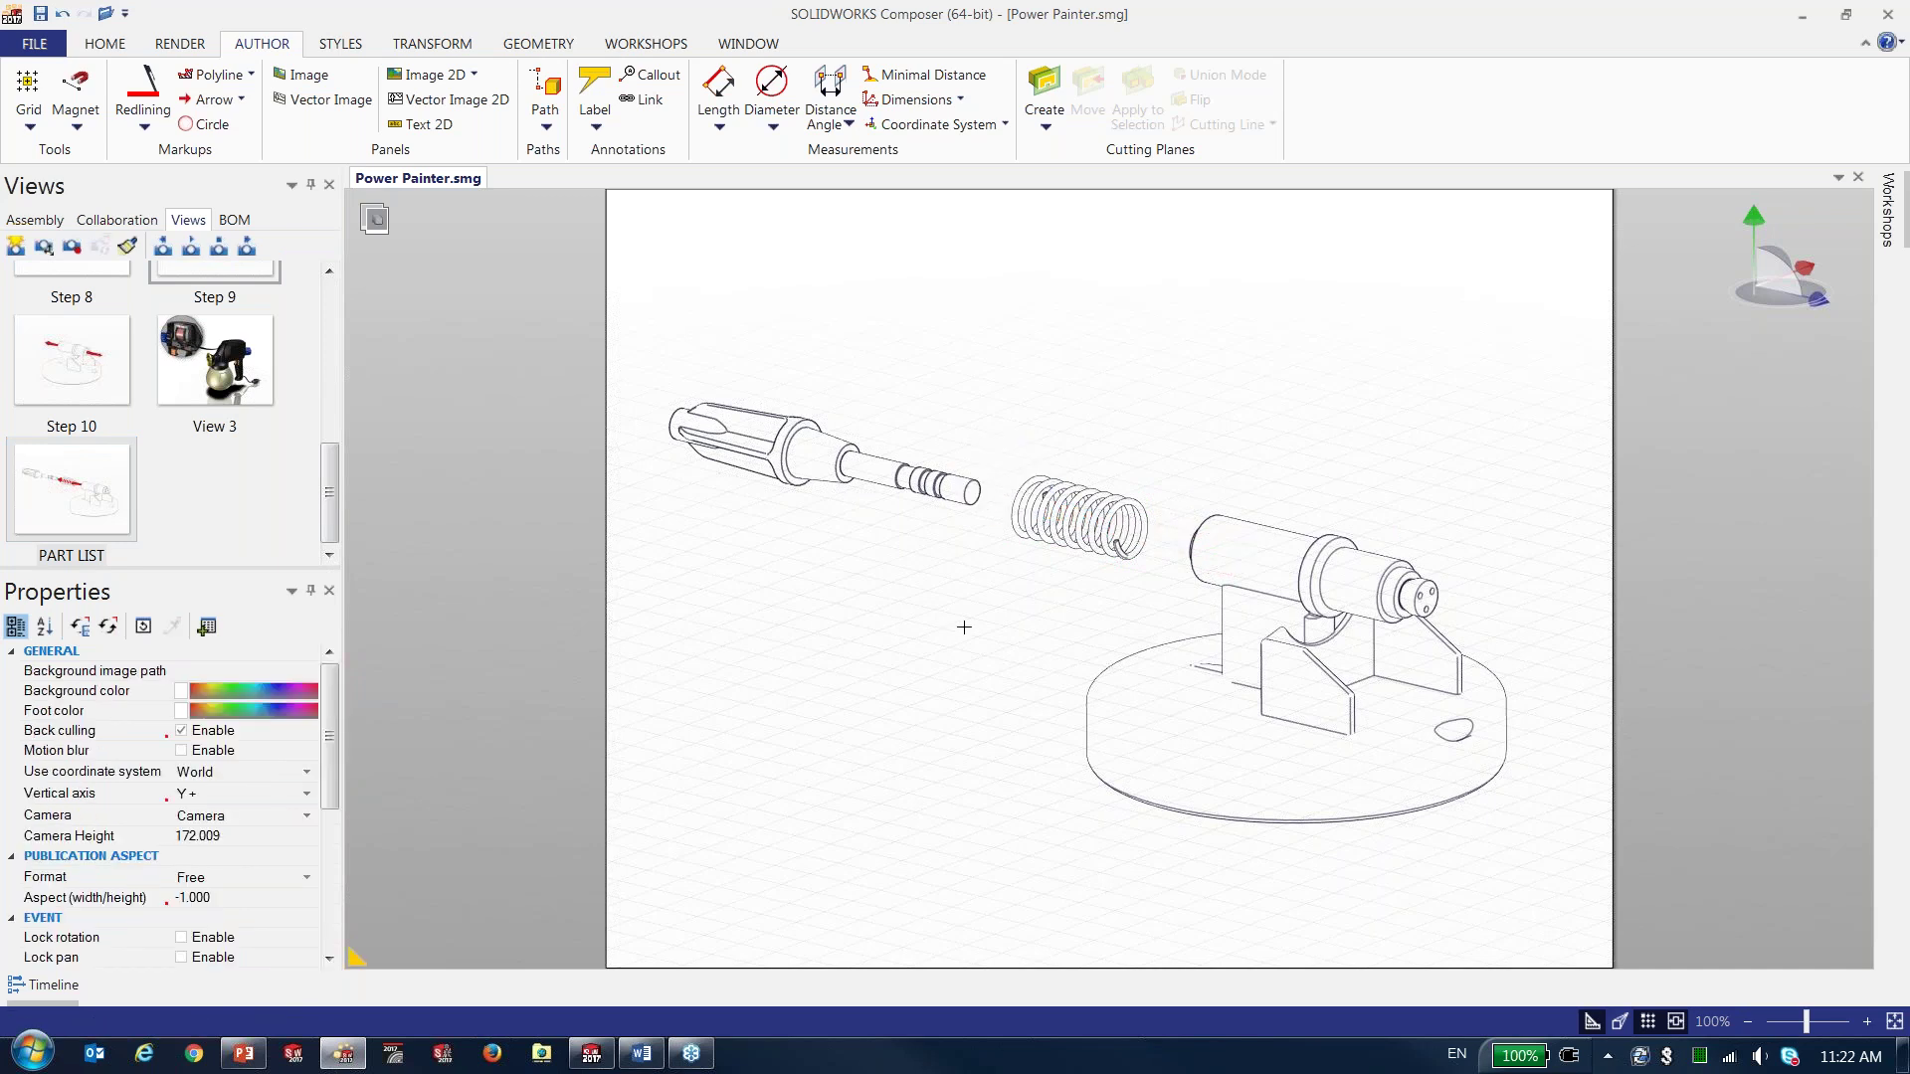
# - Move the Swirl Valve Assembly out of the pump housing along the housing's axis
pyautogui.scroll(-2, 984, 640)
pyautogui.moveTo(906, 639); pyautogui.dragTo(815, 609, button='right')
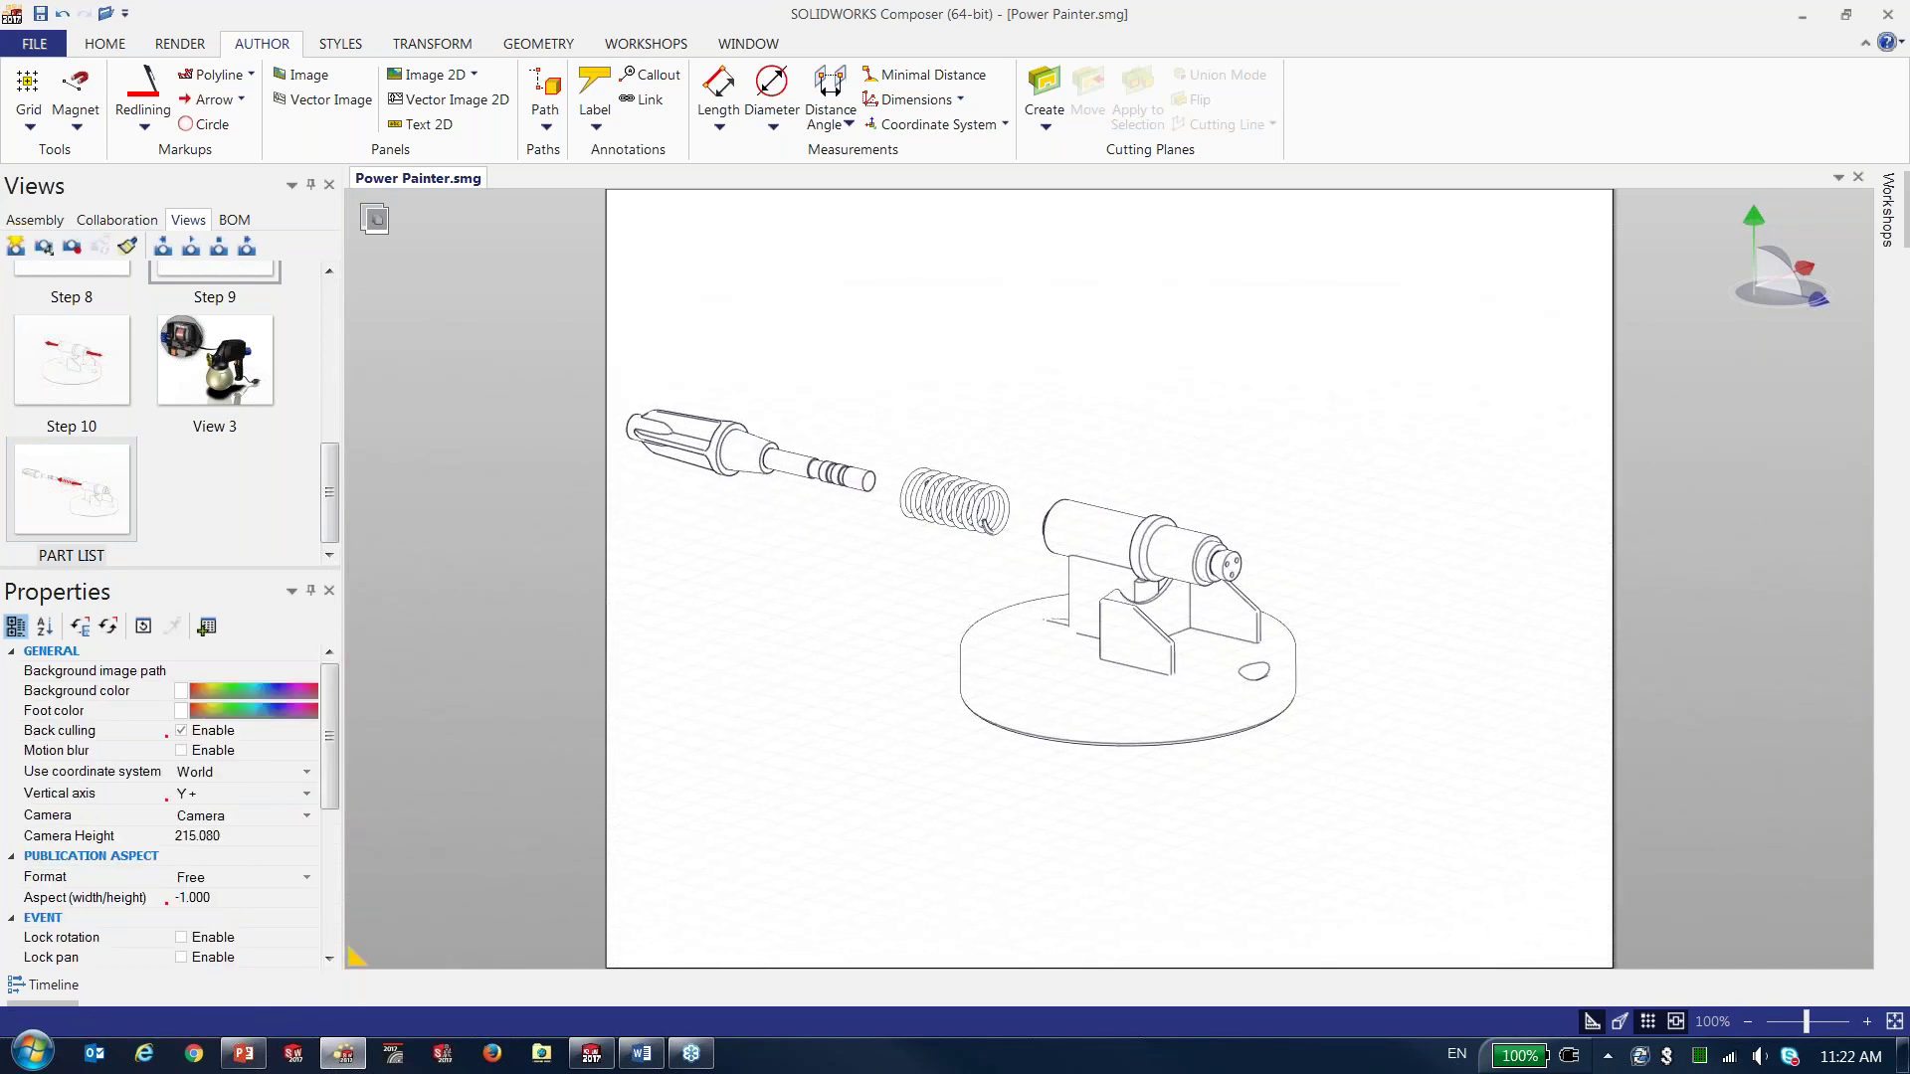
pyautogui.click(1238, 554)
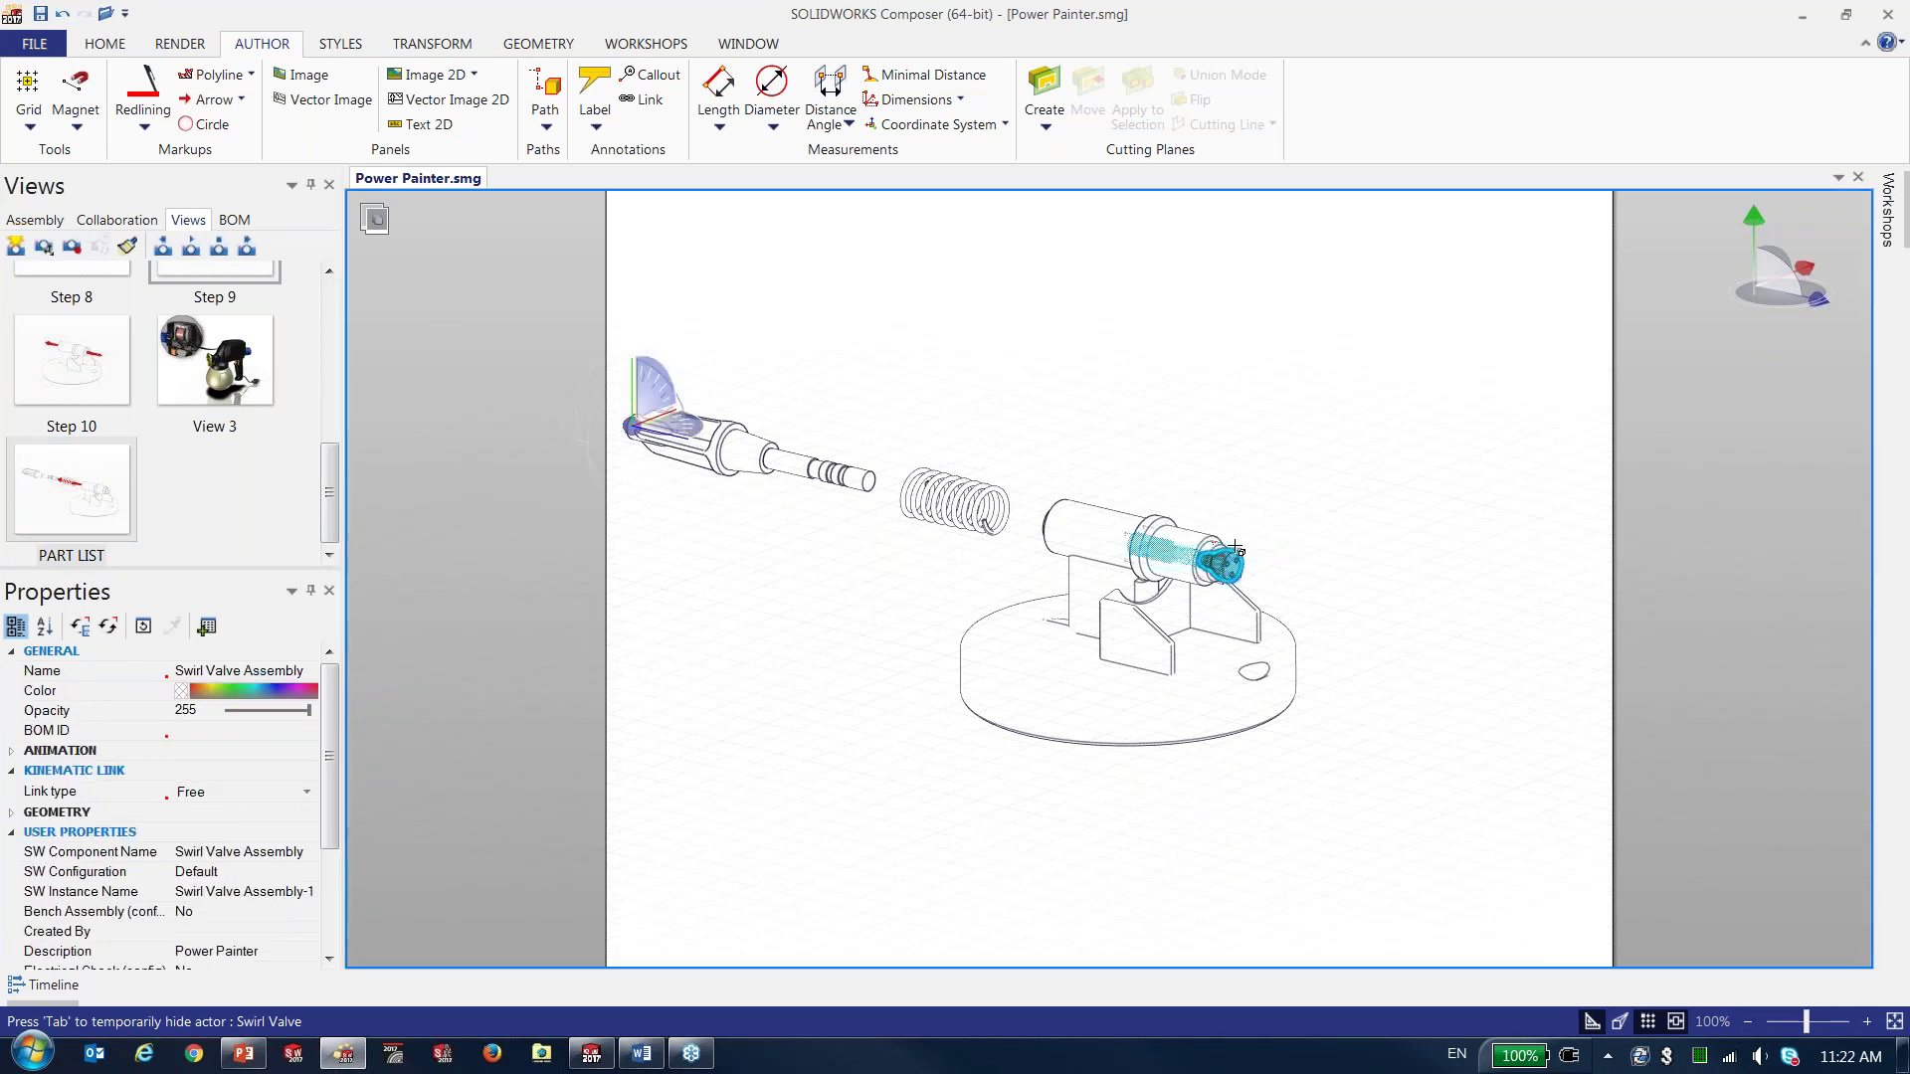
pyautogui.rightClick(791, 339)
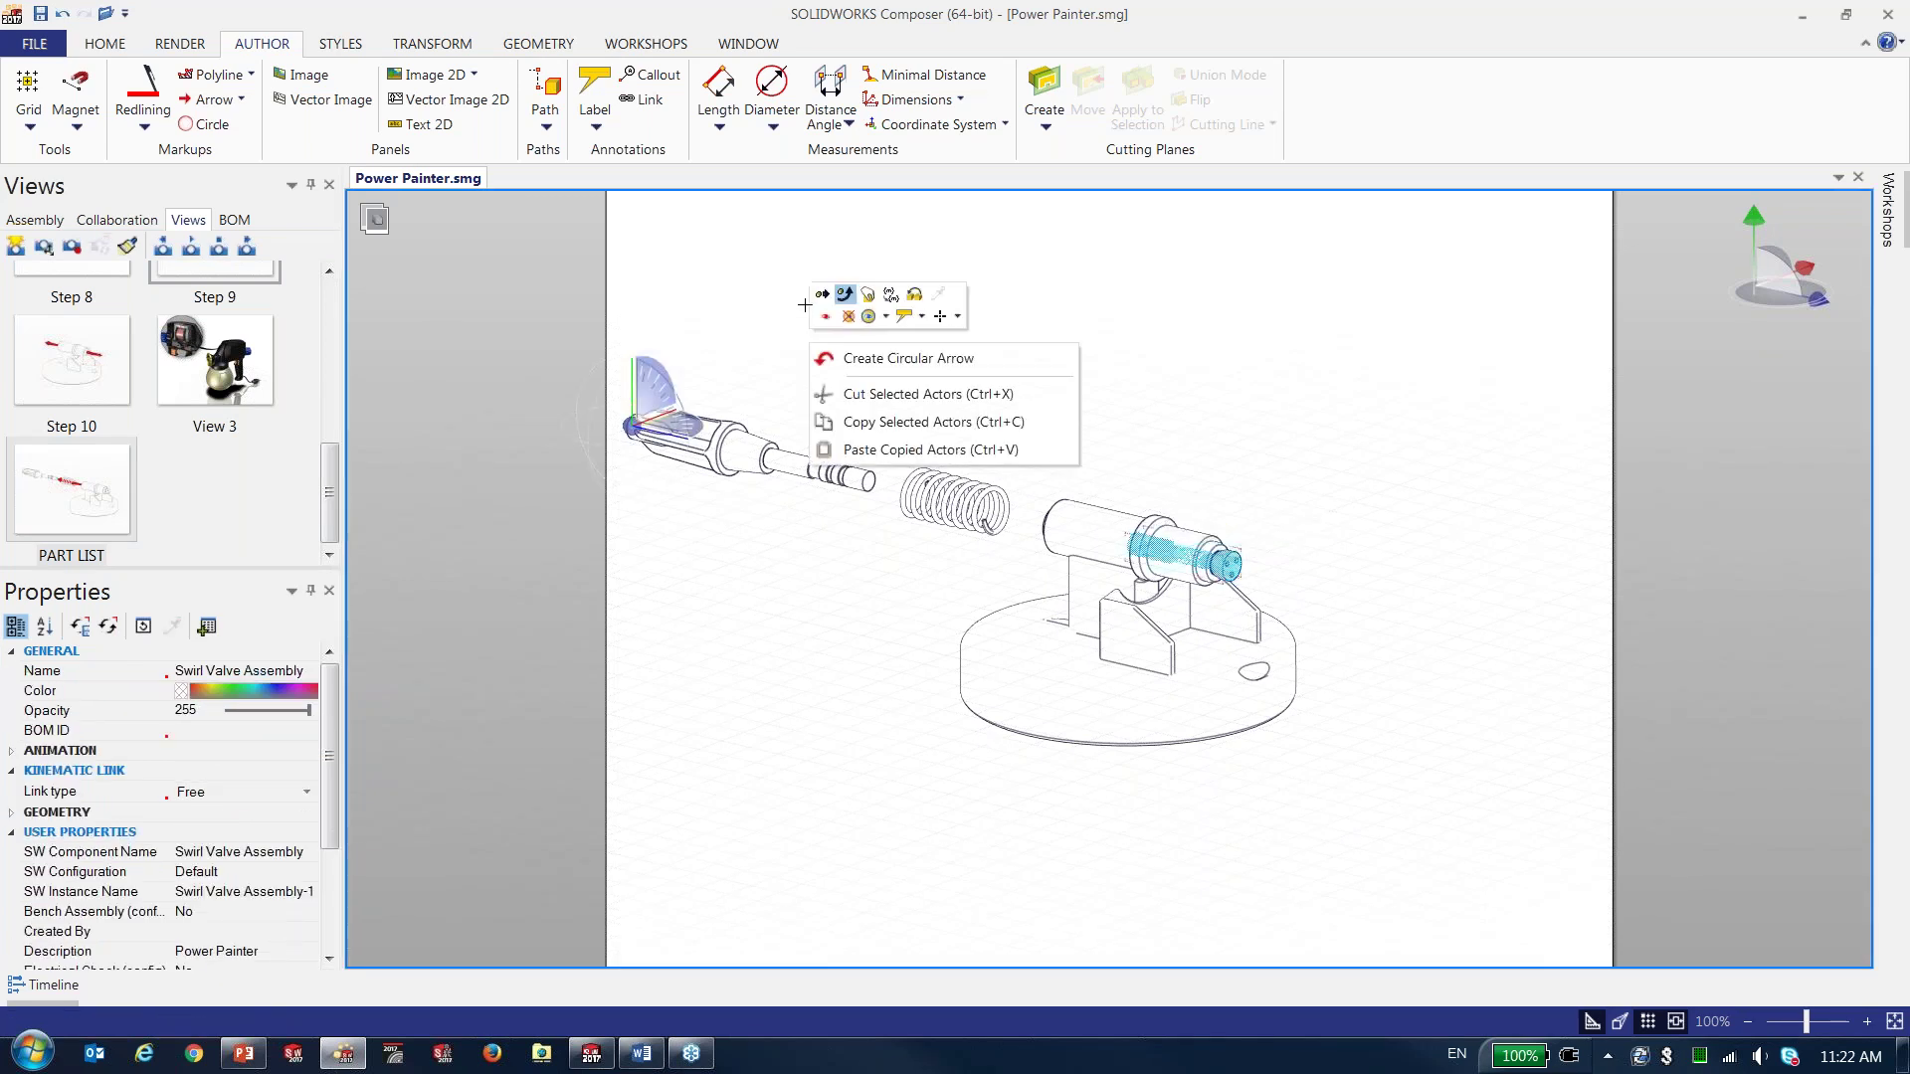
pyautogui.click(886, 358)
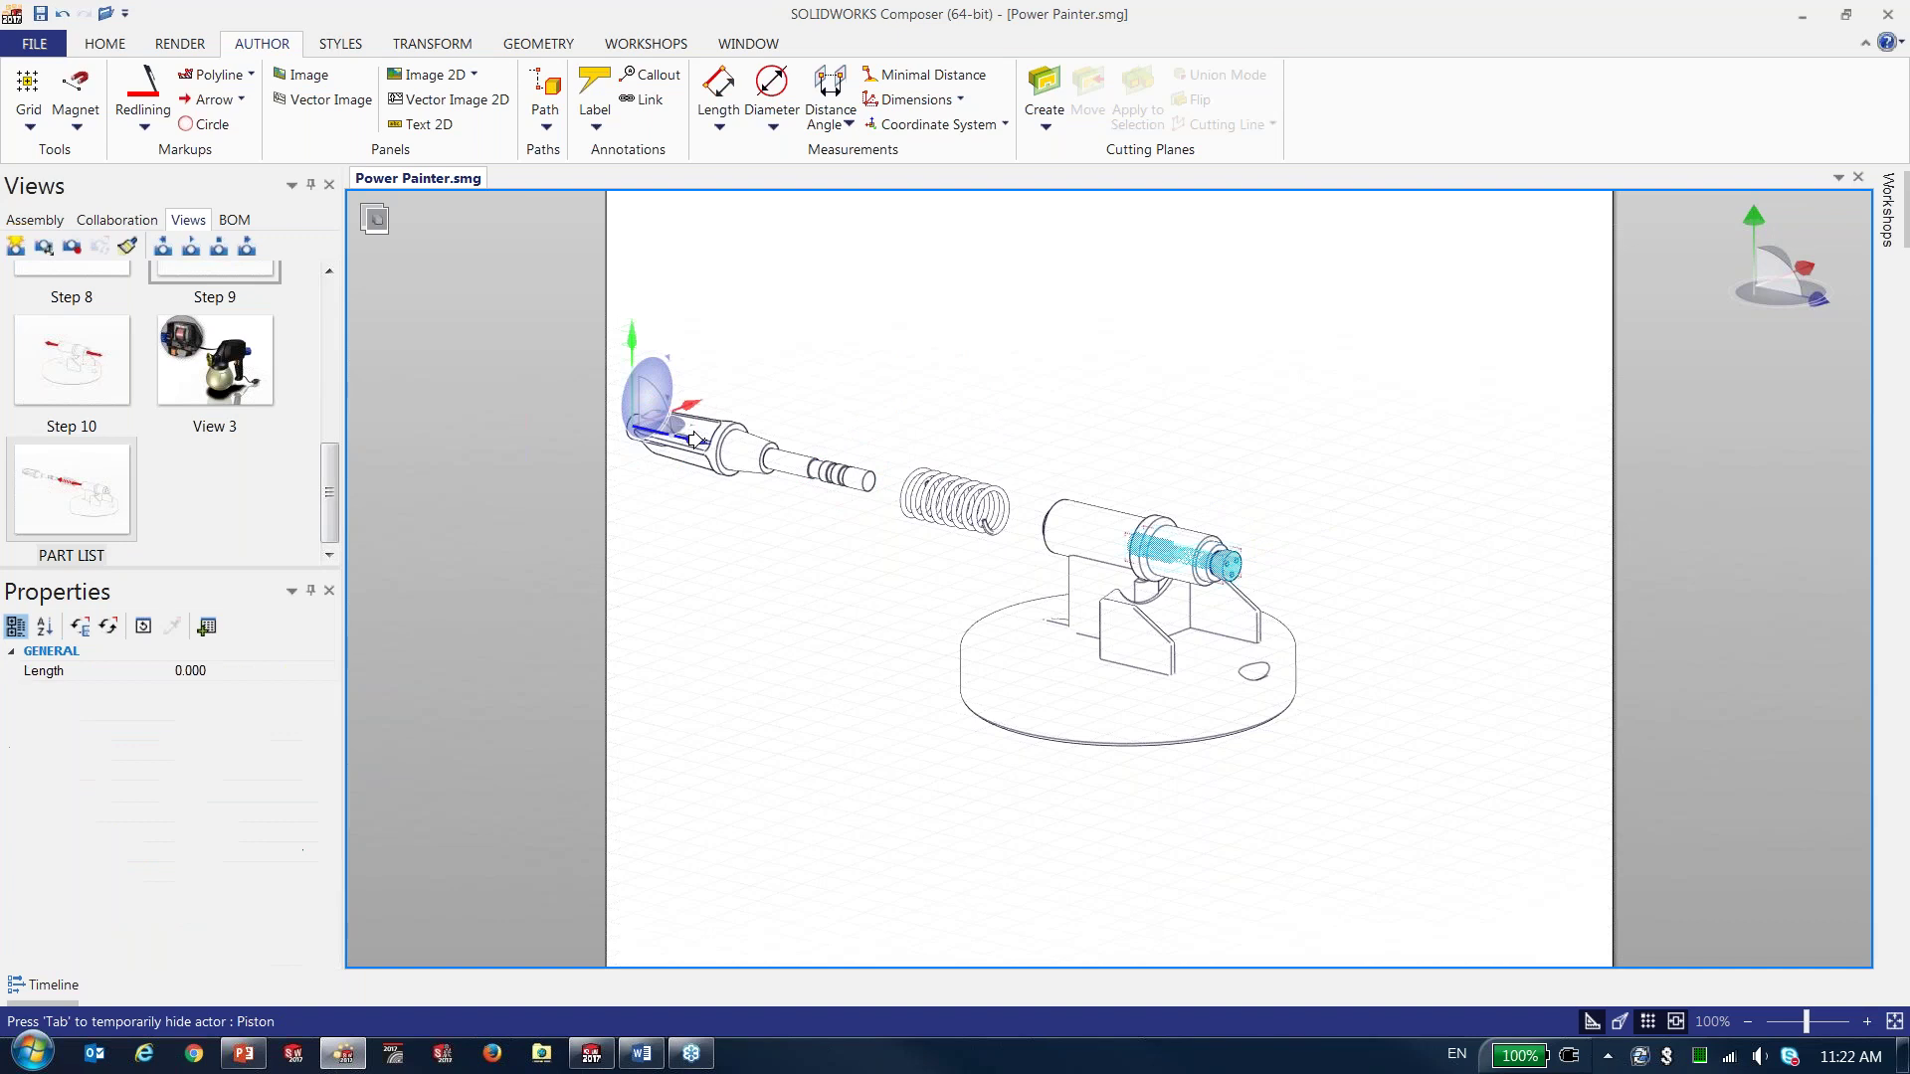
# - Spread the swirl valve, its spring and its plunger apart with a linear explode along their common axis
pyautogui.click(1467, 511)
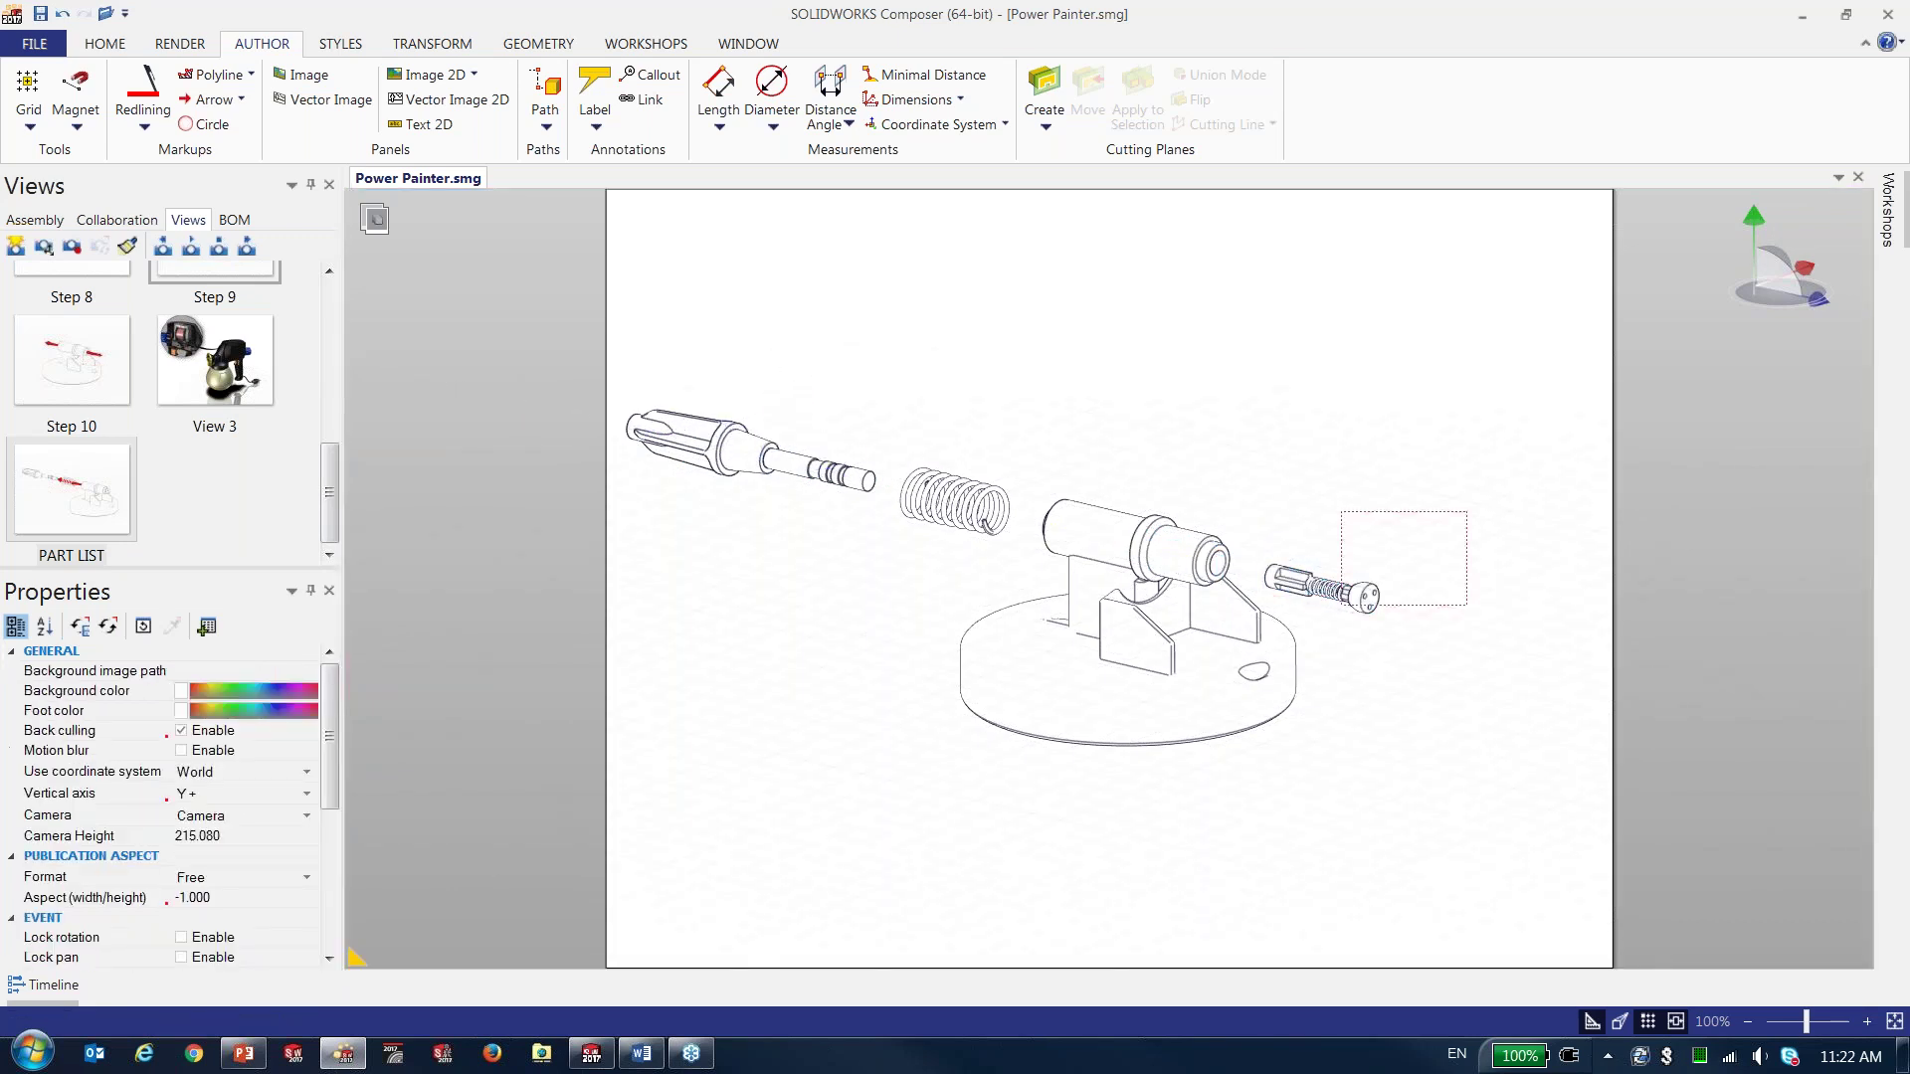
pyautogui.click(1323, 592)
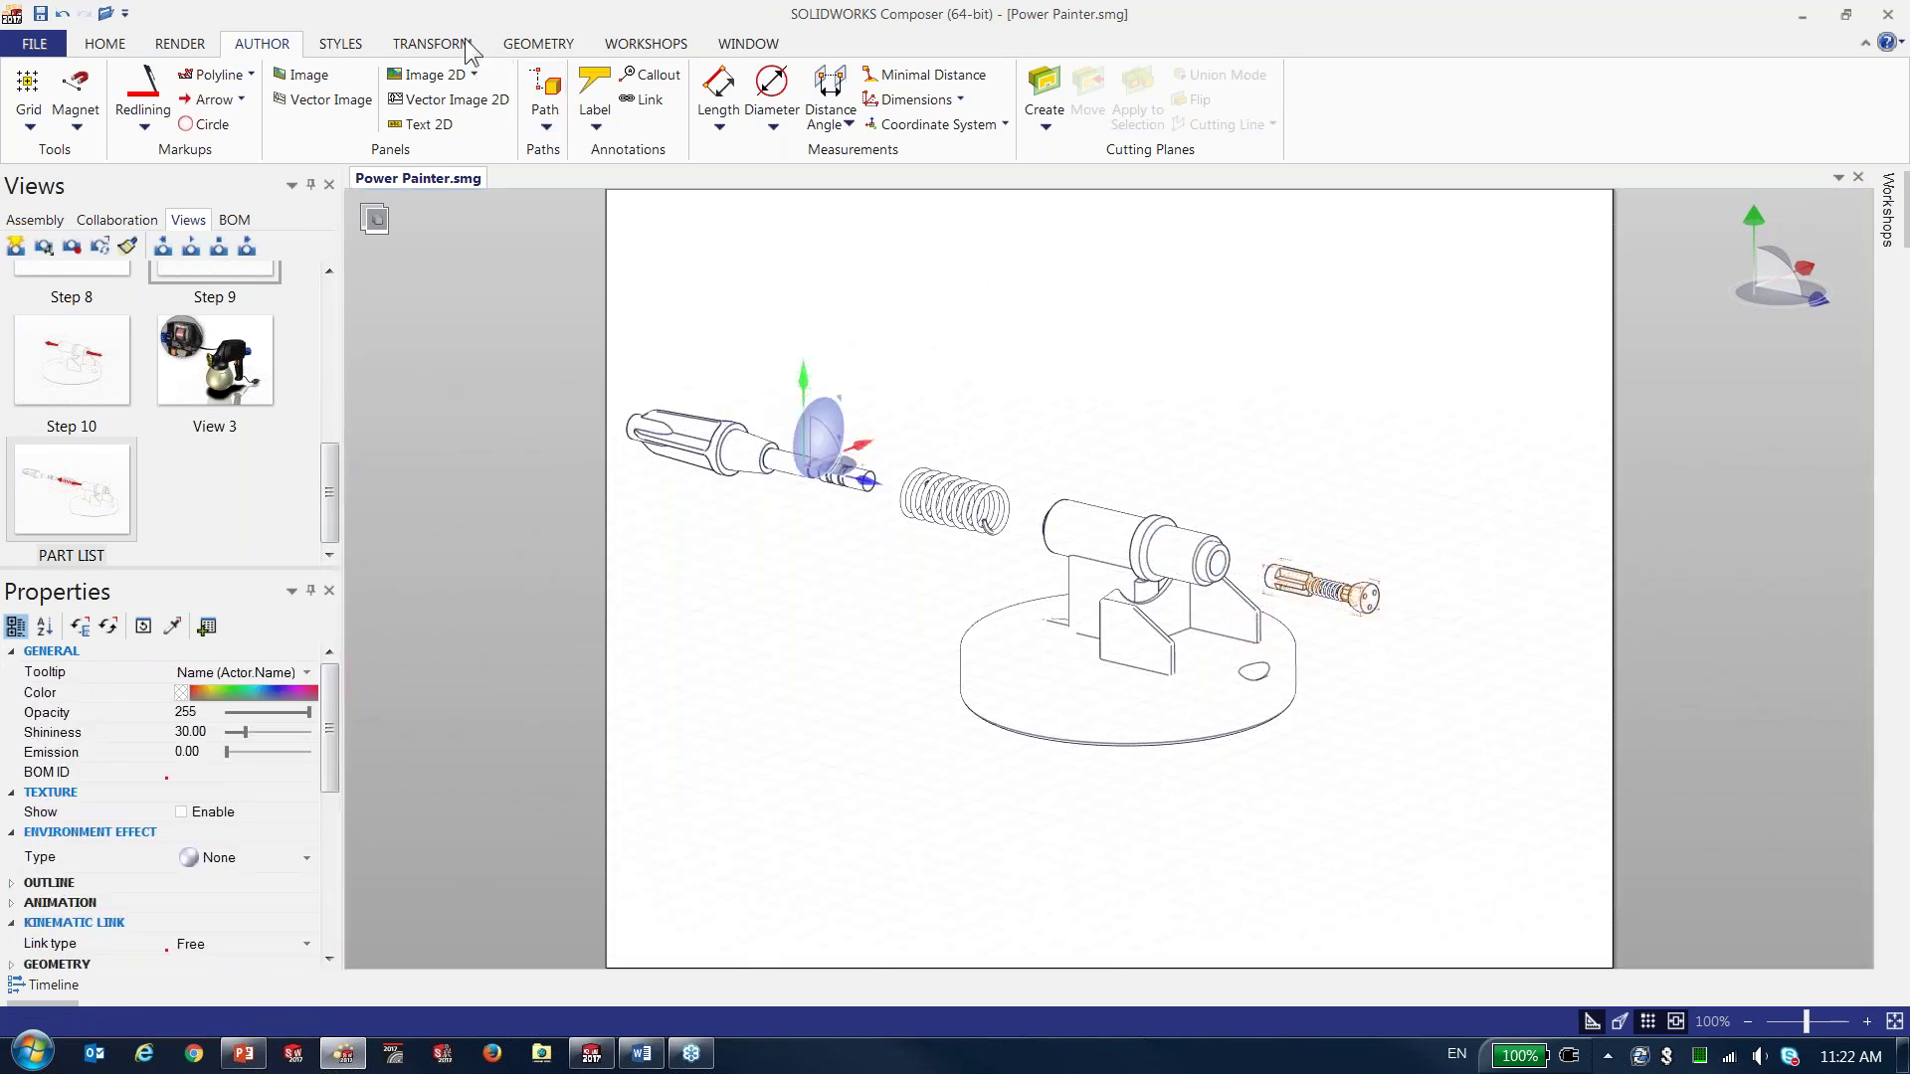
pyautogui.click(431, 44)
pyautogui.click(338, 75)
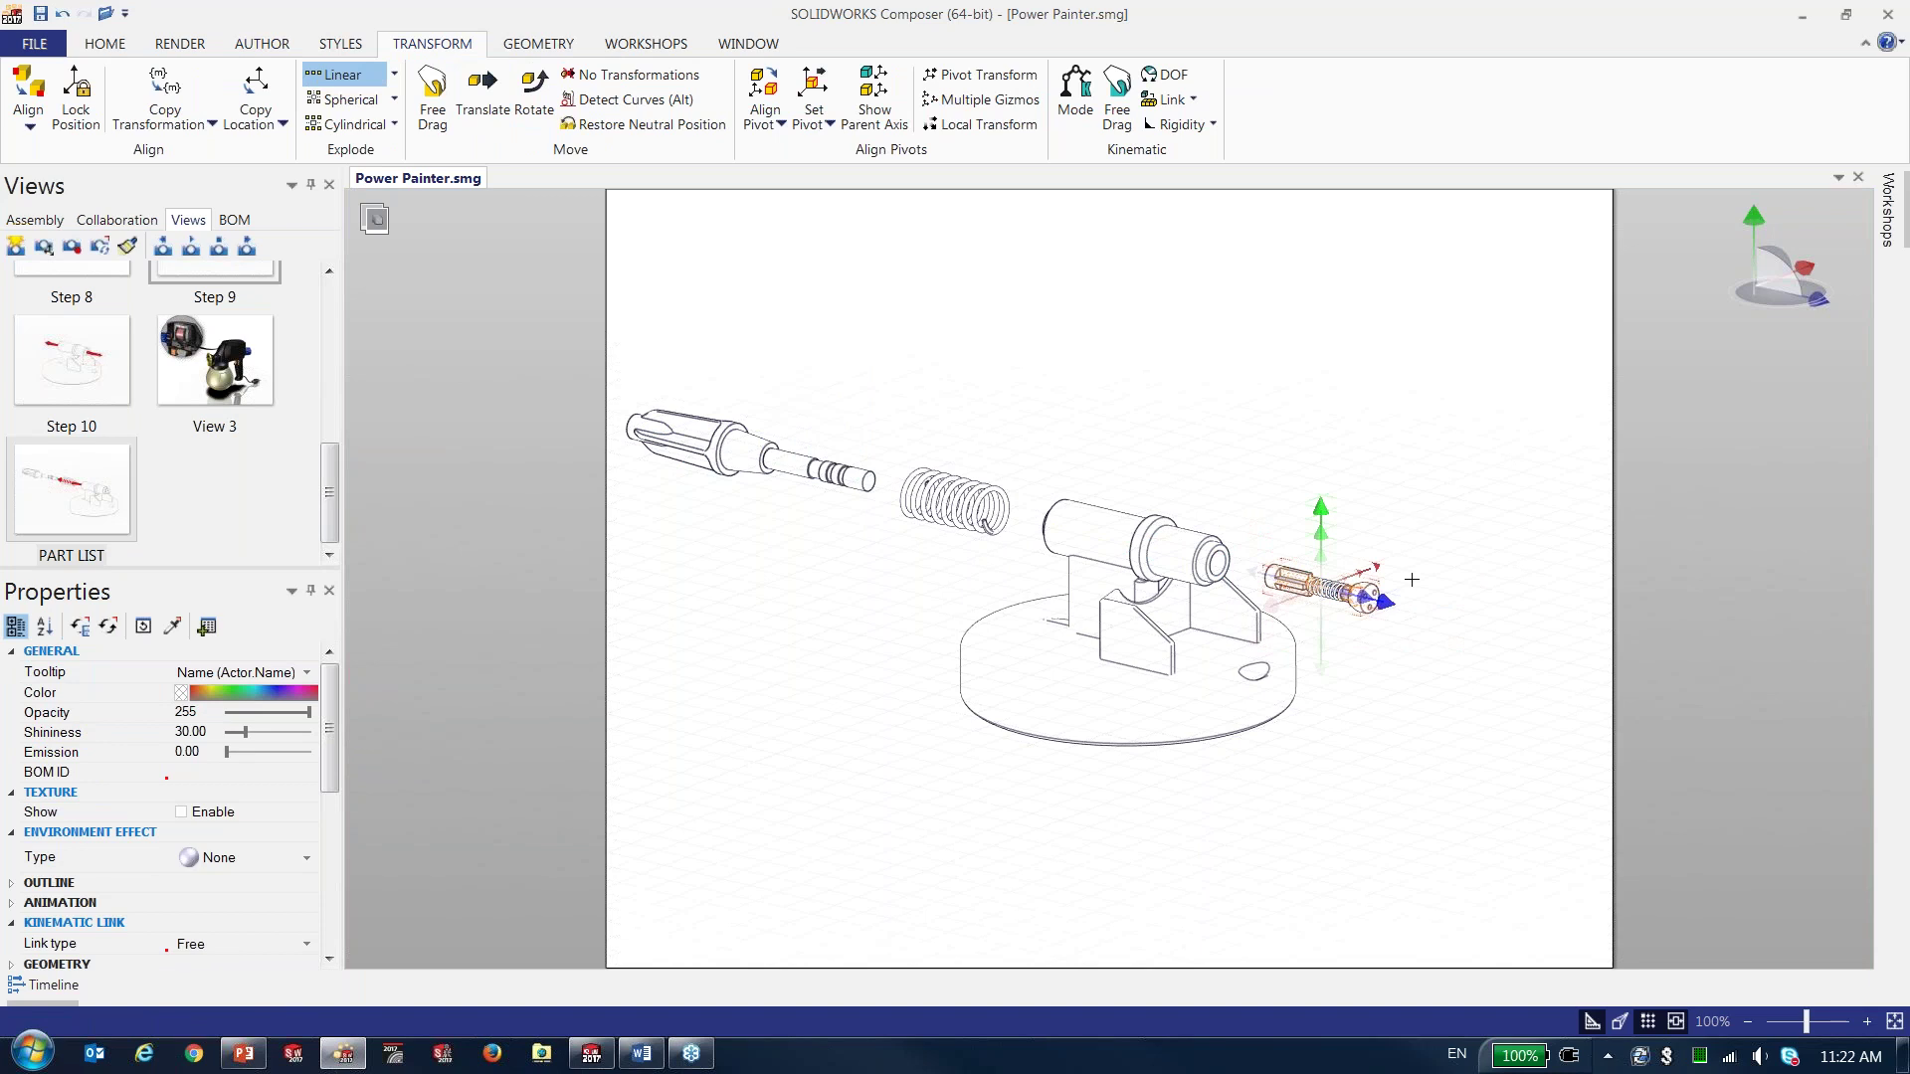
pyautogui.moveTo(1386, 601); pyautogui.dragTo(1507, 639)
pyautogui.press('Escape')
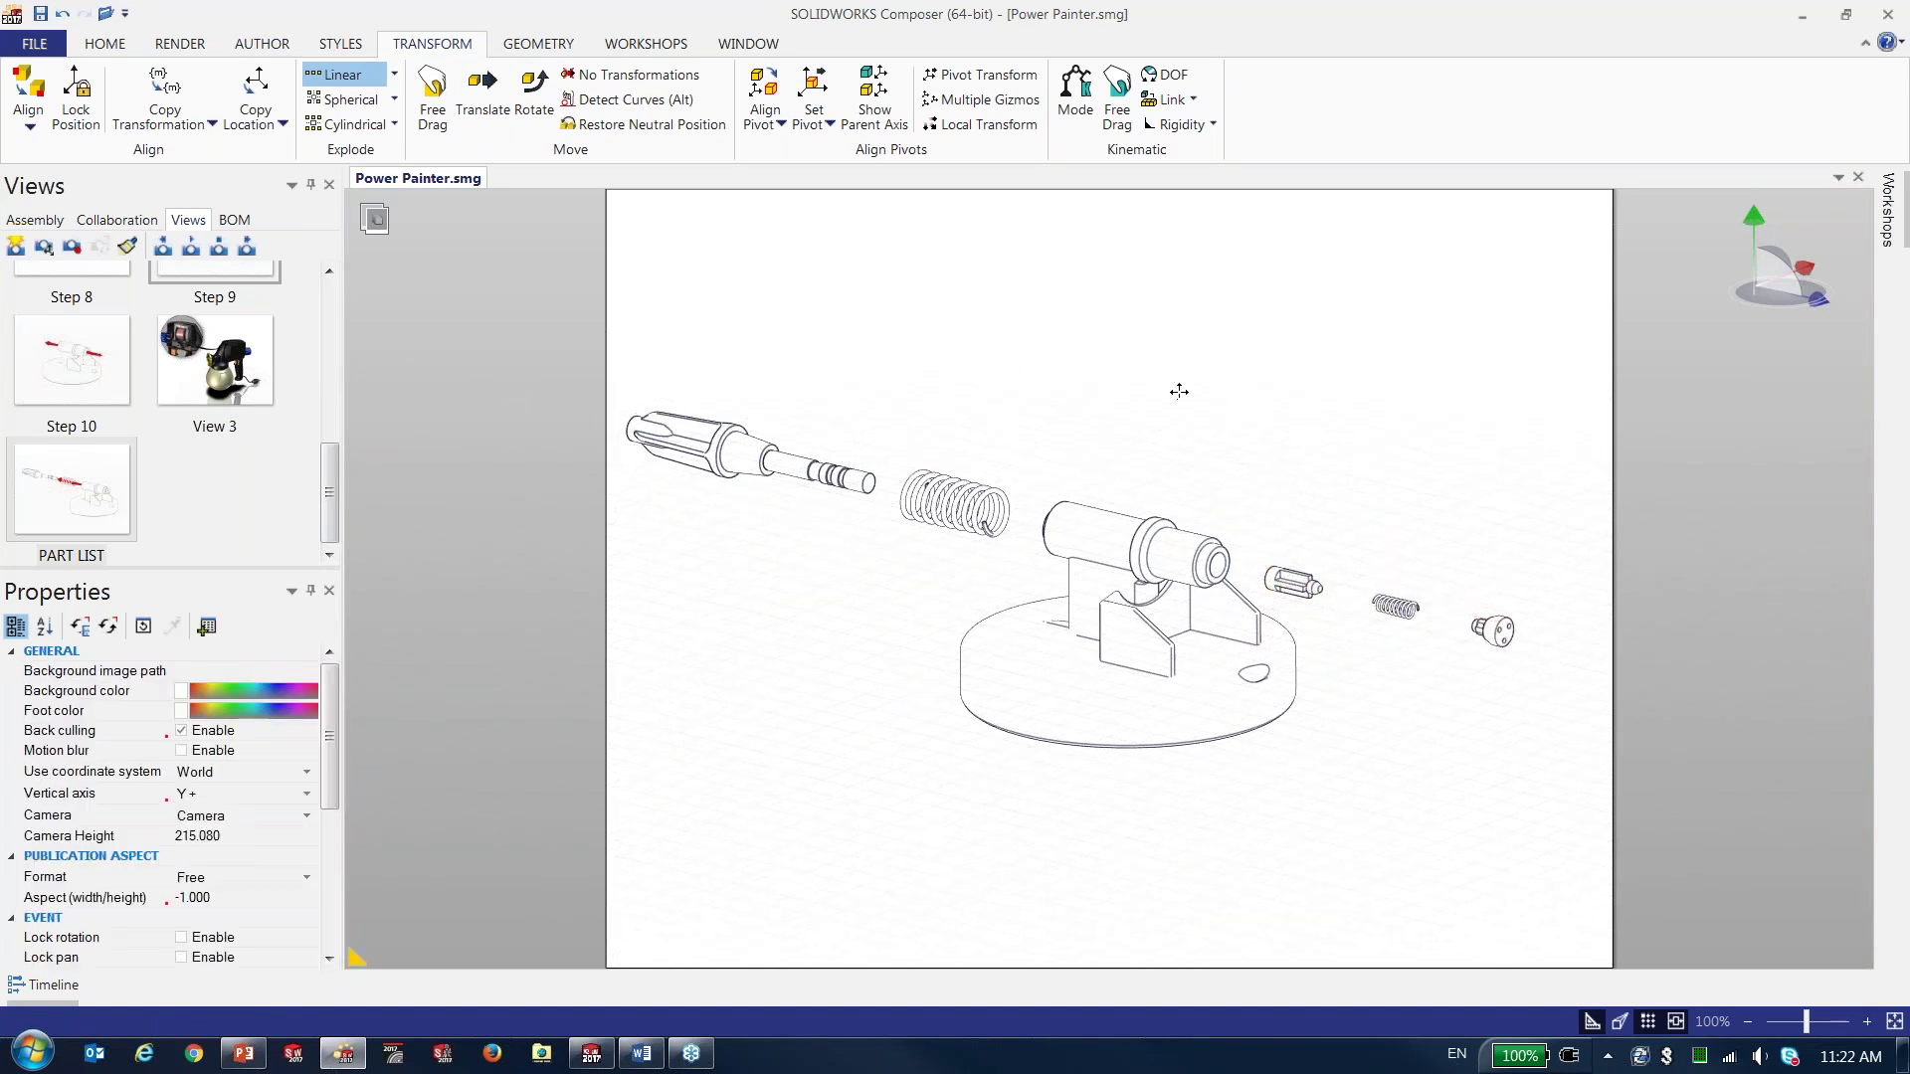
# - Show the BOM table for the BOM Description profile below the exploded parts and set its text size to 72
pyautogui.moveTo(1180, 392); pyautogui.dragTo(1198, 388, button='right')
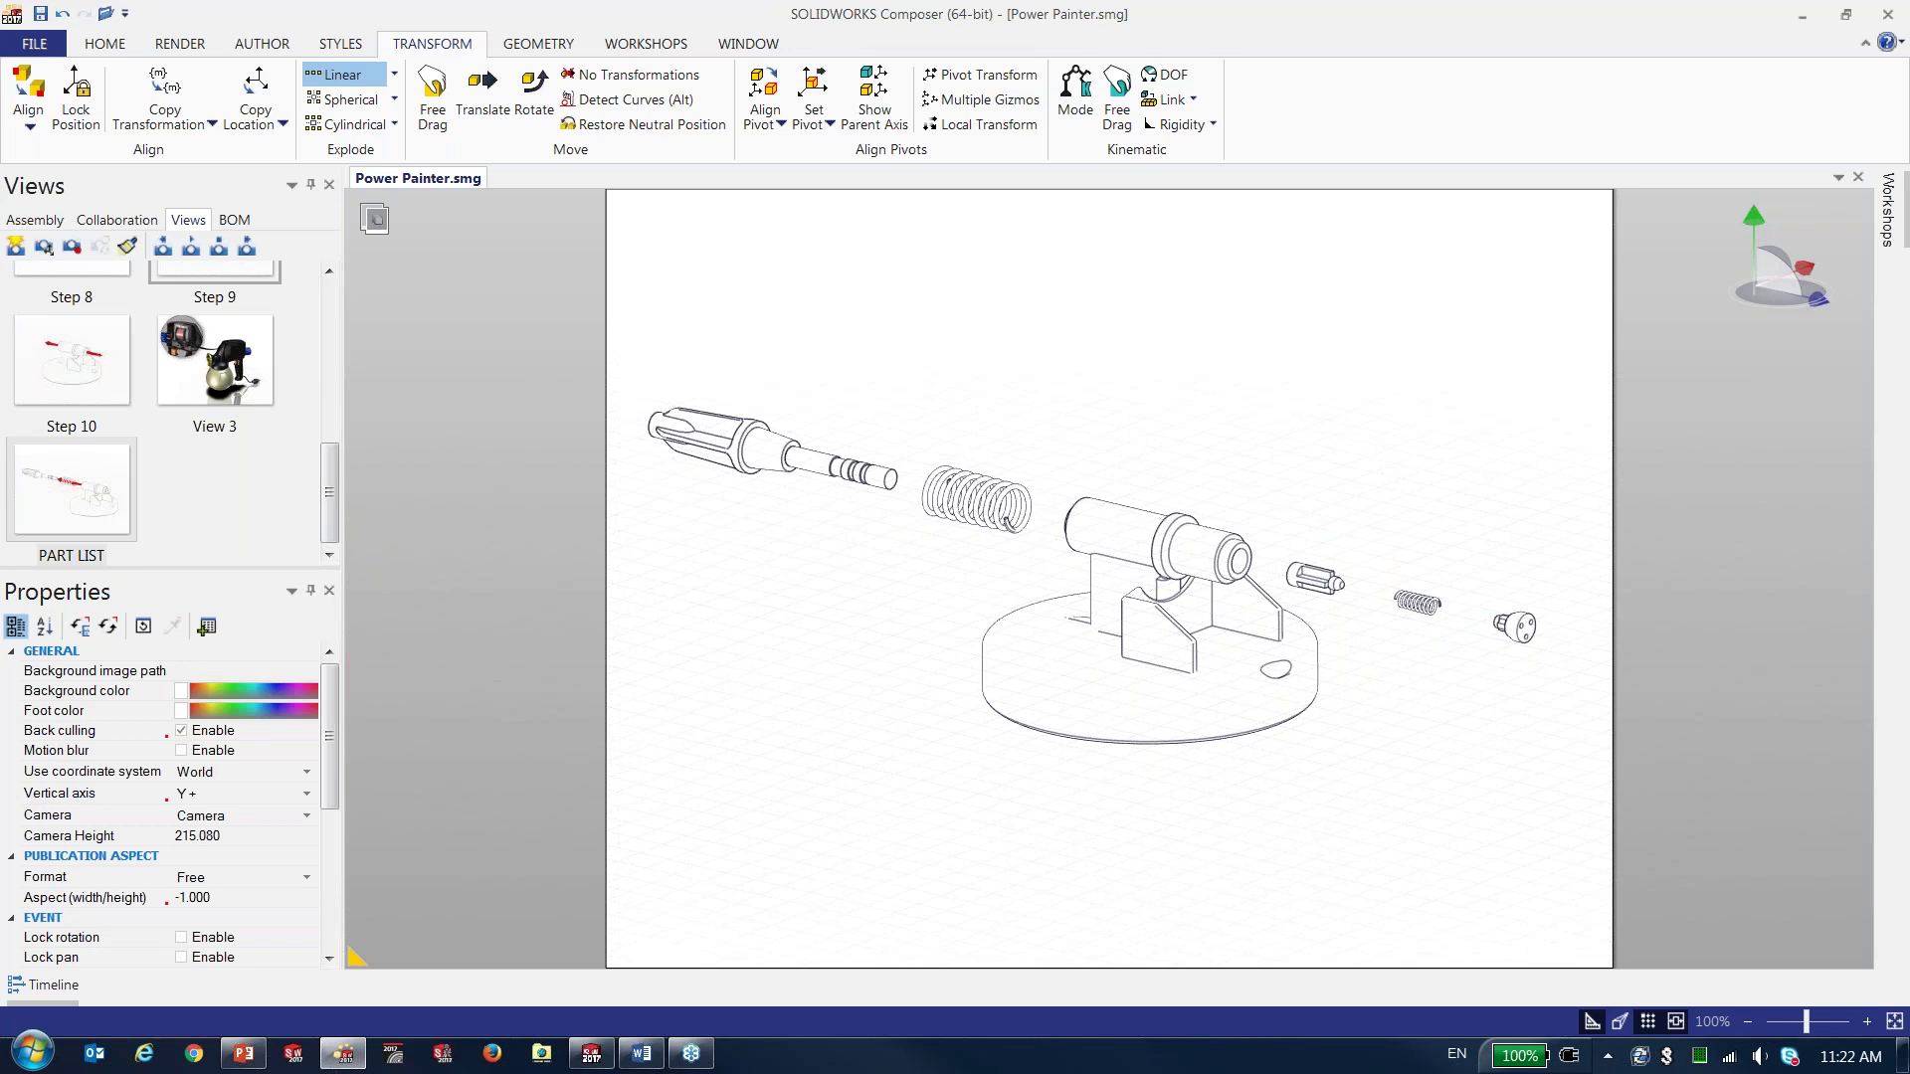
pyautogui.moveTo(1173, 413); pyautogui.dragTo(1172, 379, button='right')
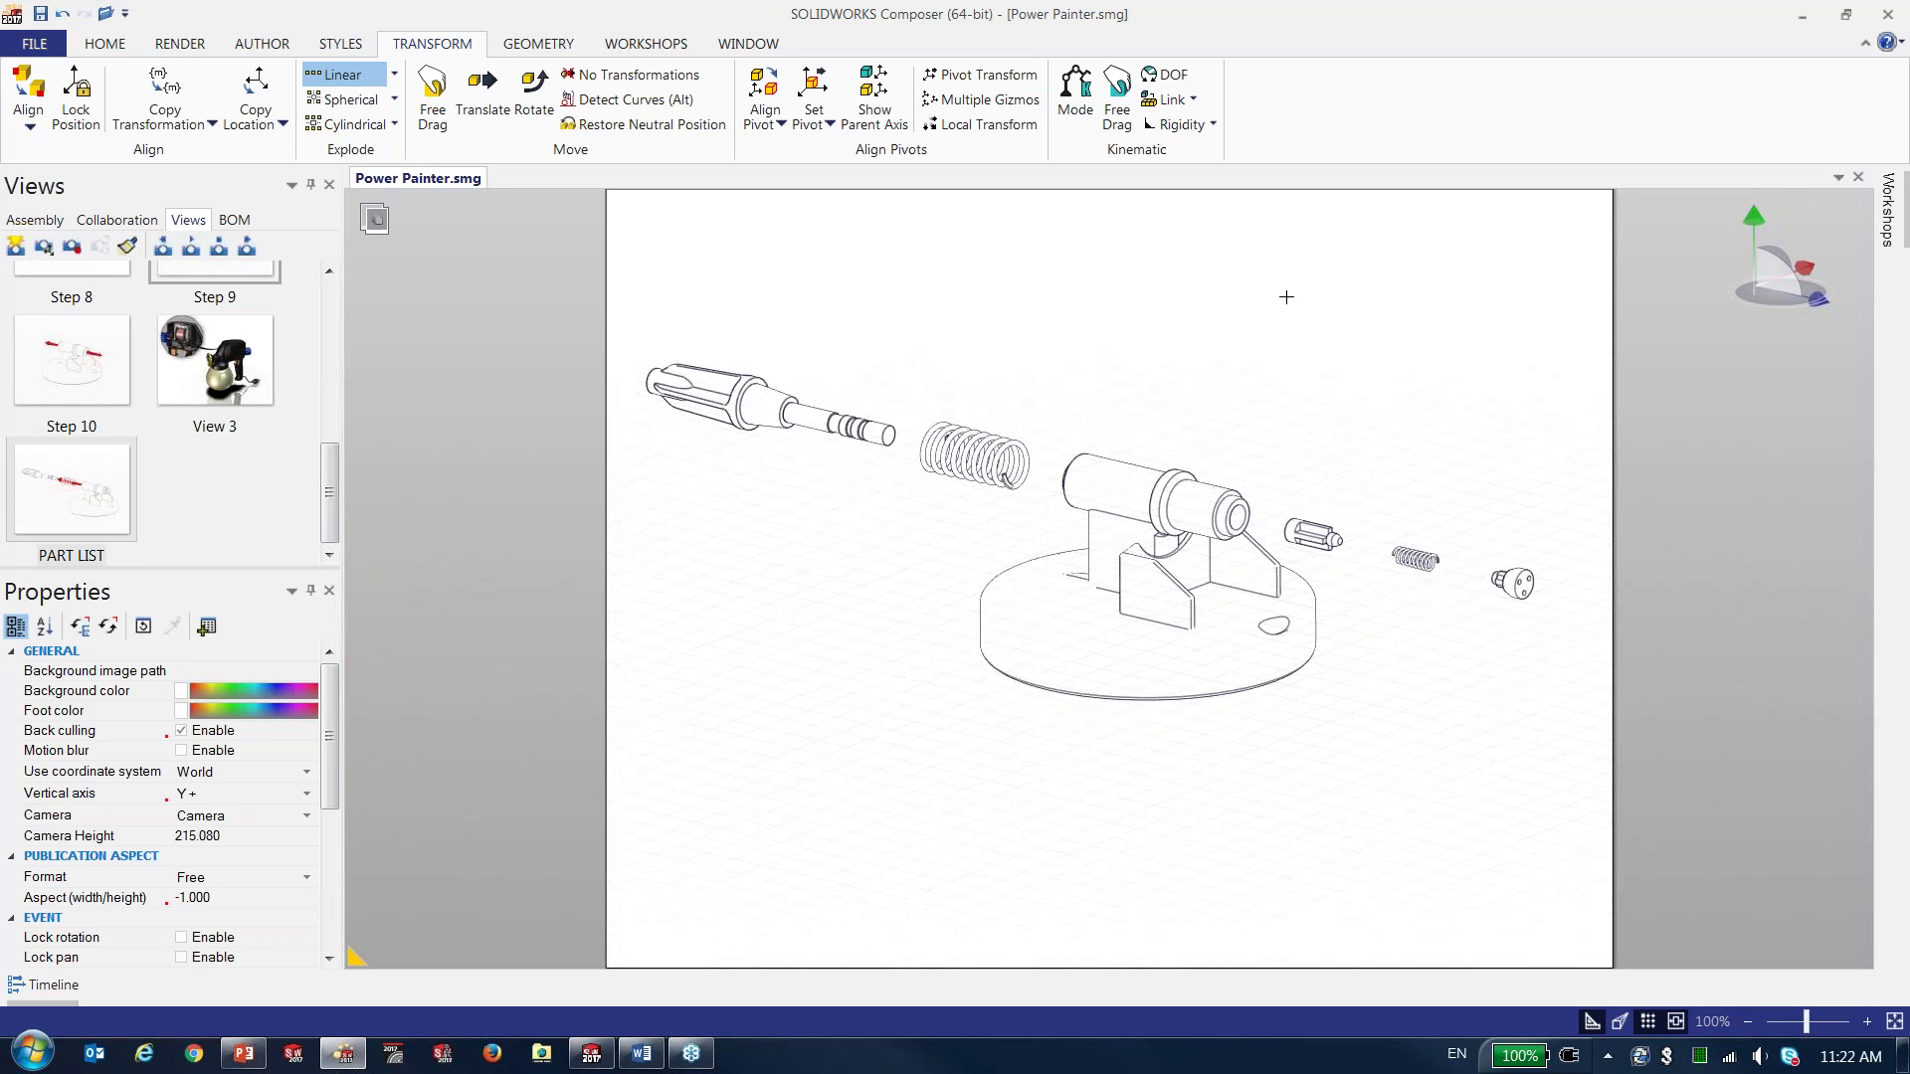
pyautogui.click(1887, 204)
pyautogui.click(1845, 186)
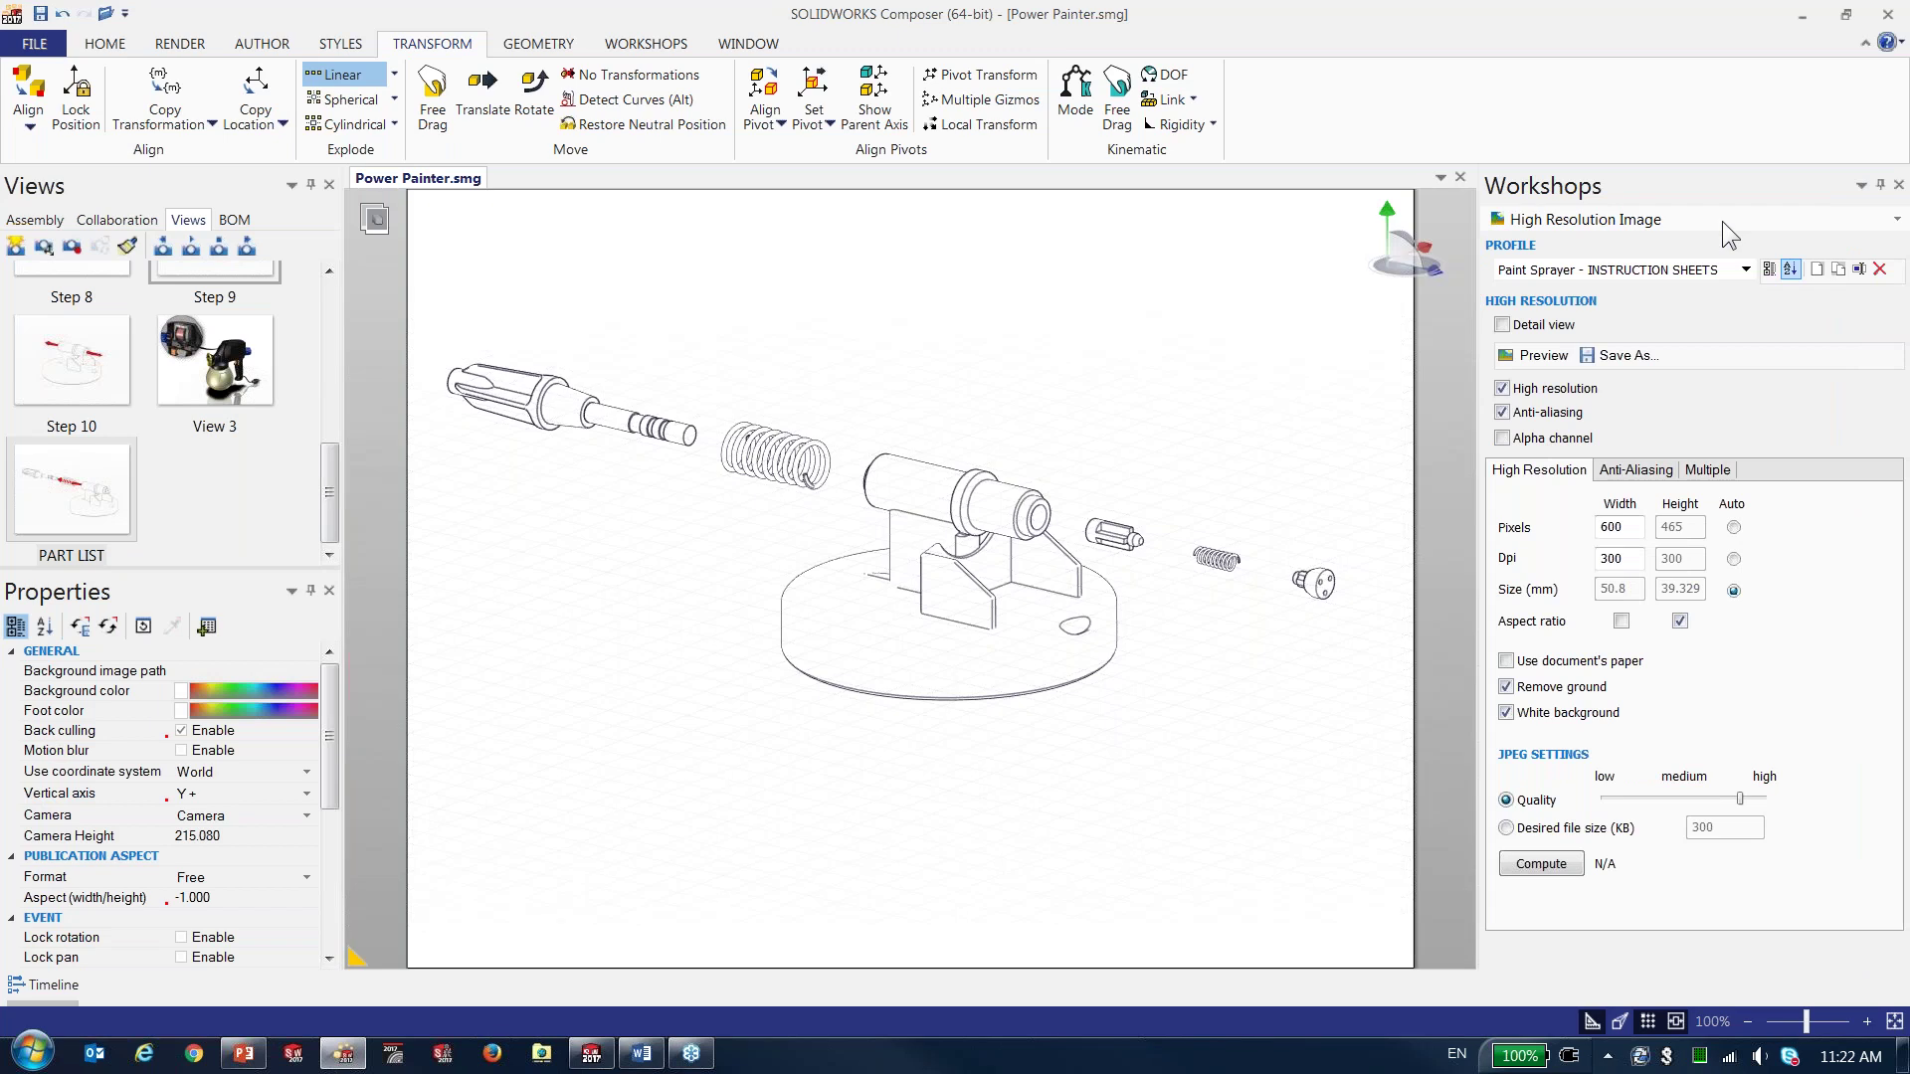
pyautogui.click(1721, 221)
pyautogui.click(1586, 402)
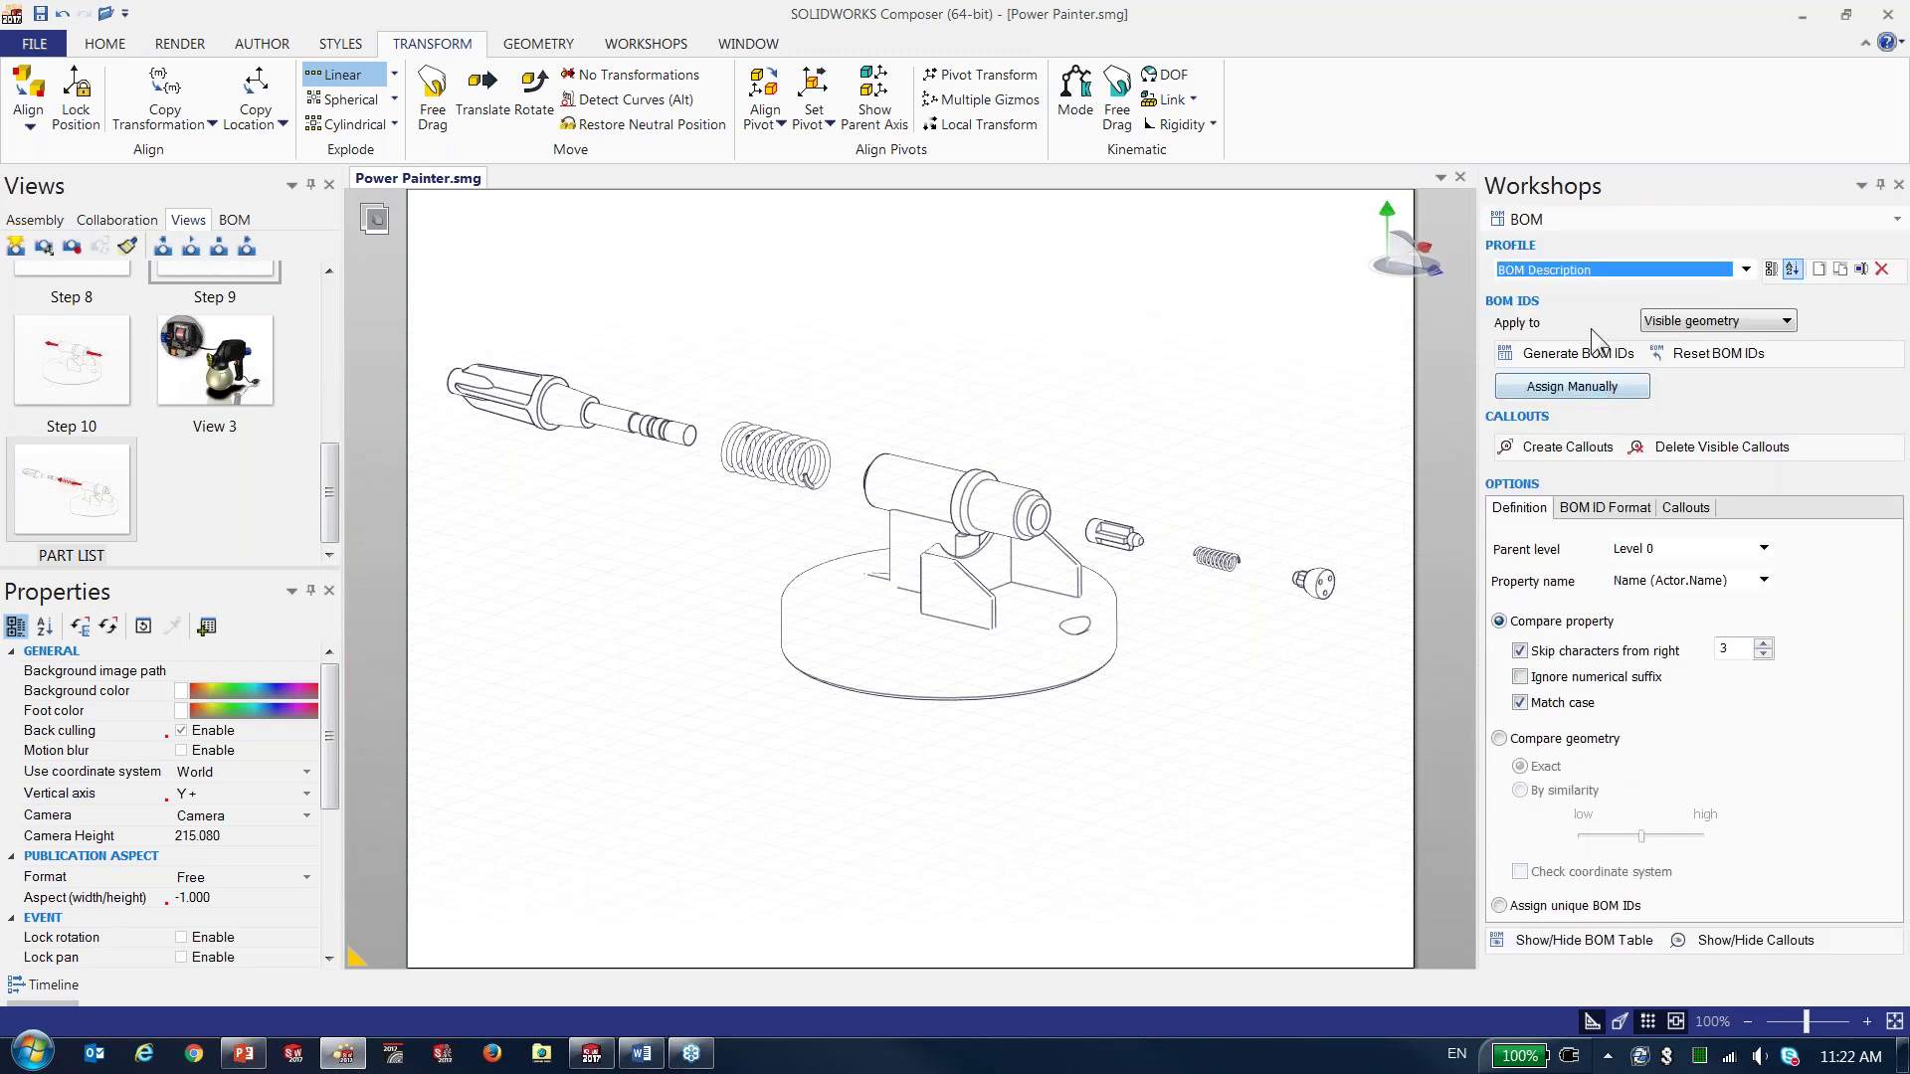
pyautogui.click(1513, 939)
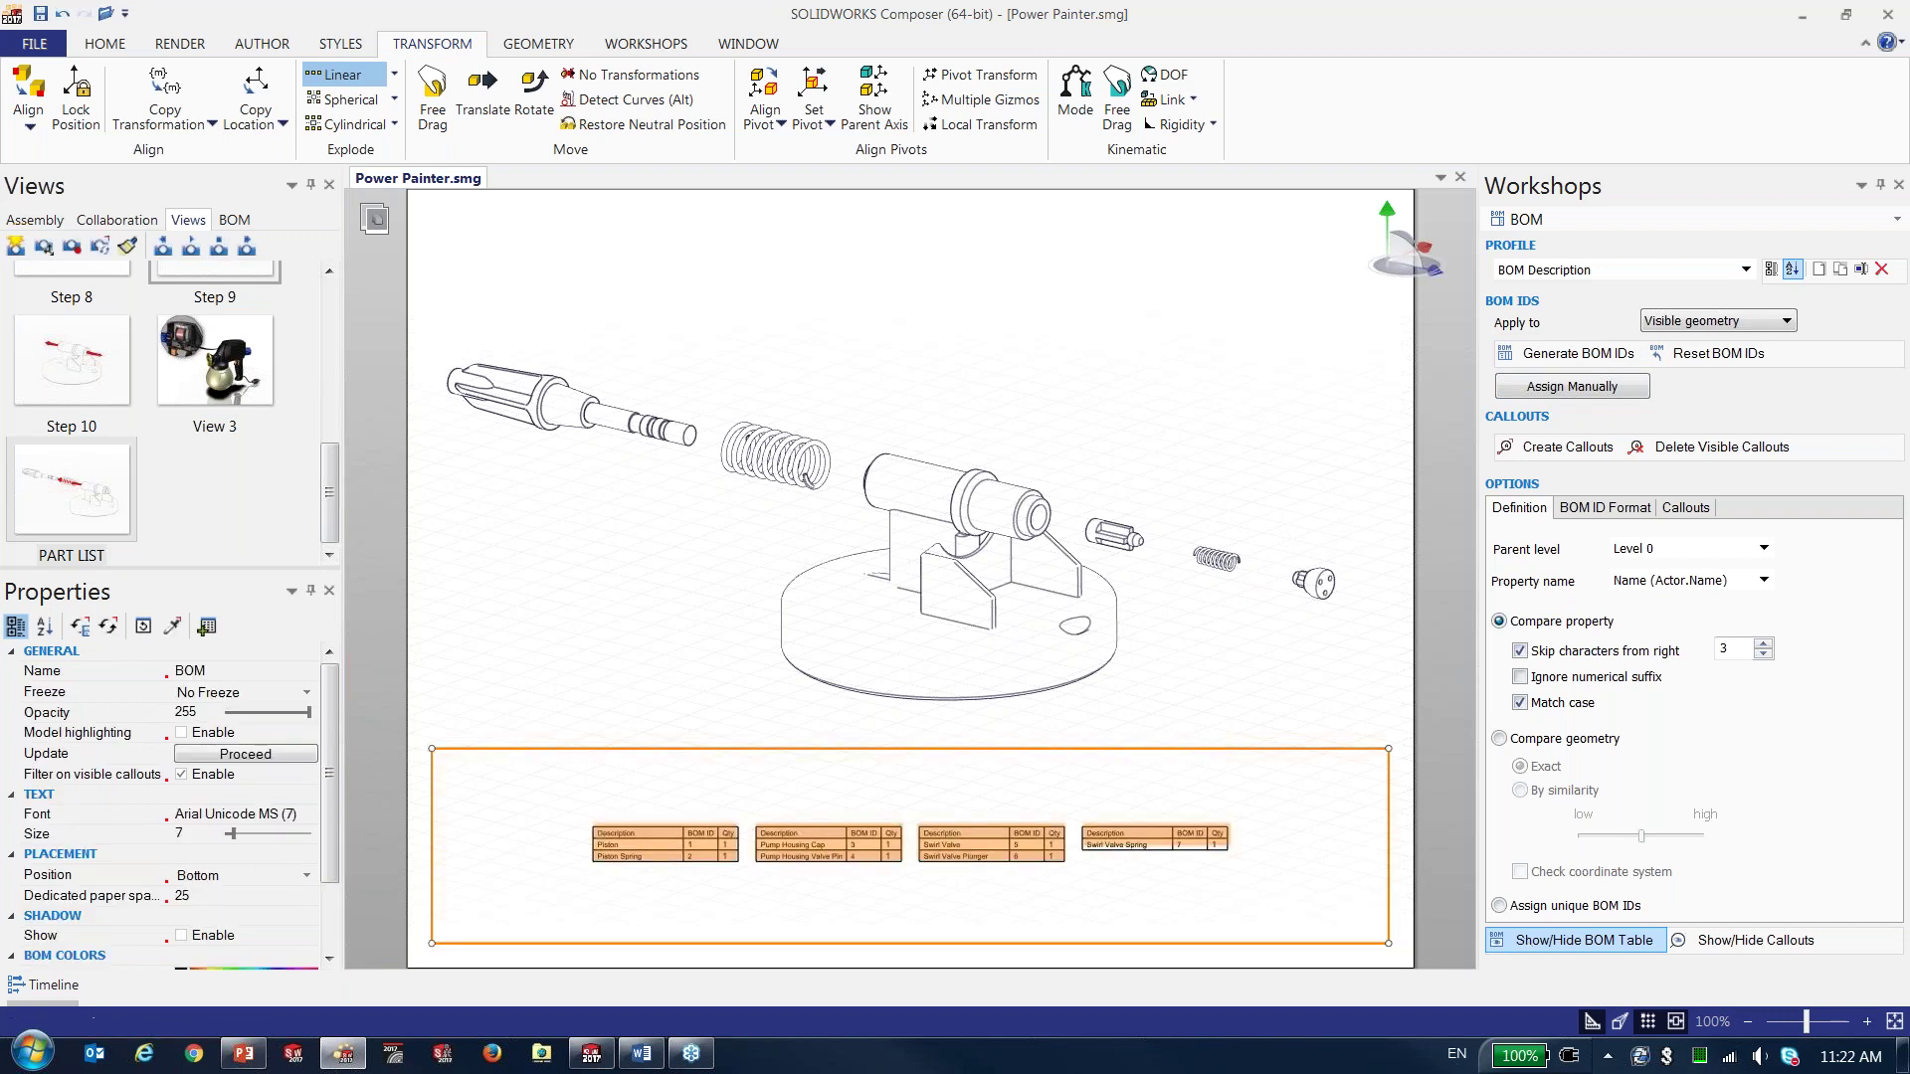
pyautogui.moveTo(235, 837); pyautogui.dragTo(319, 840)
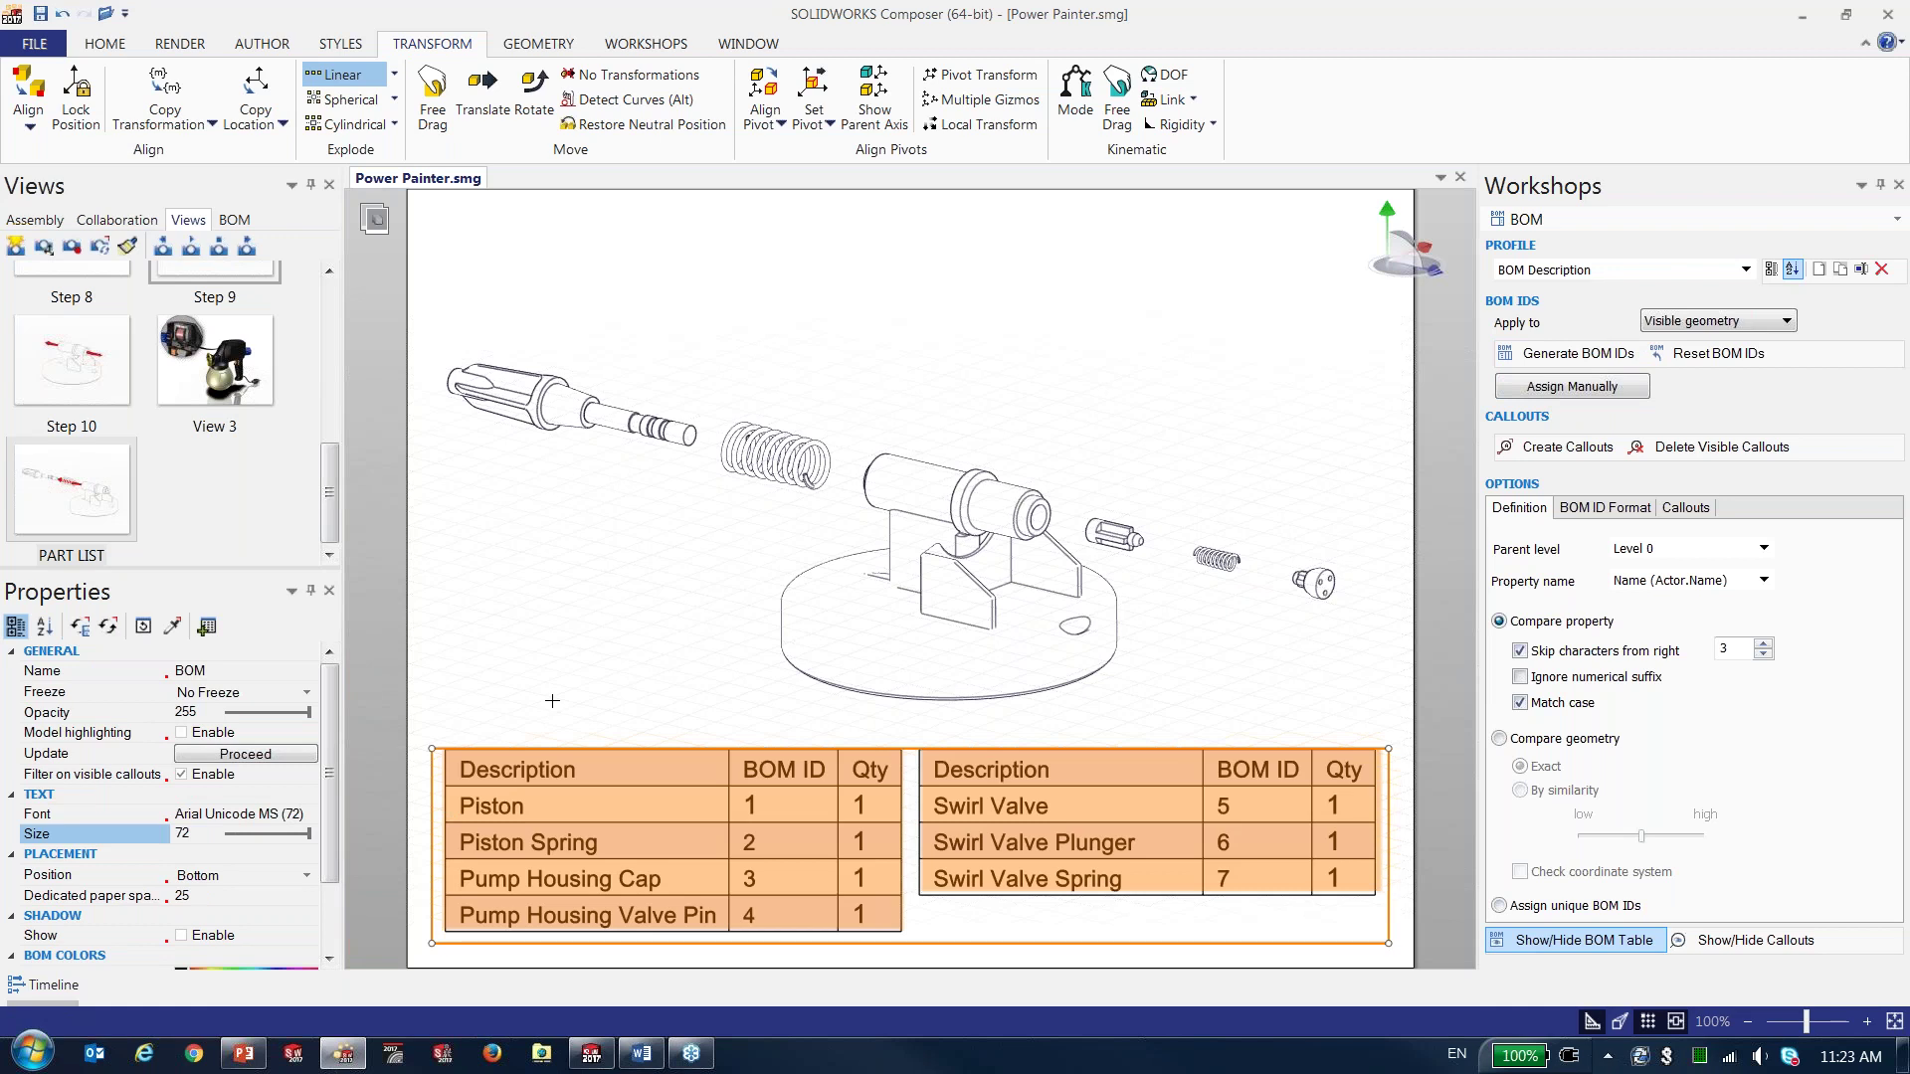
pyautogui.click(552, 700)
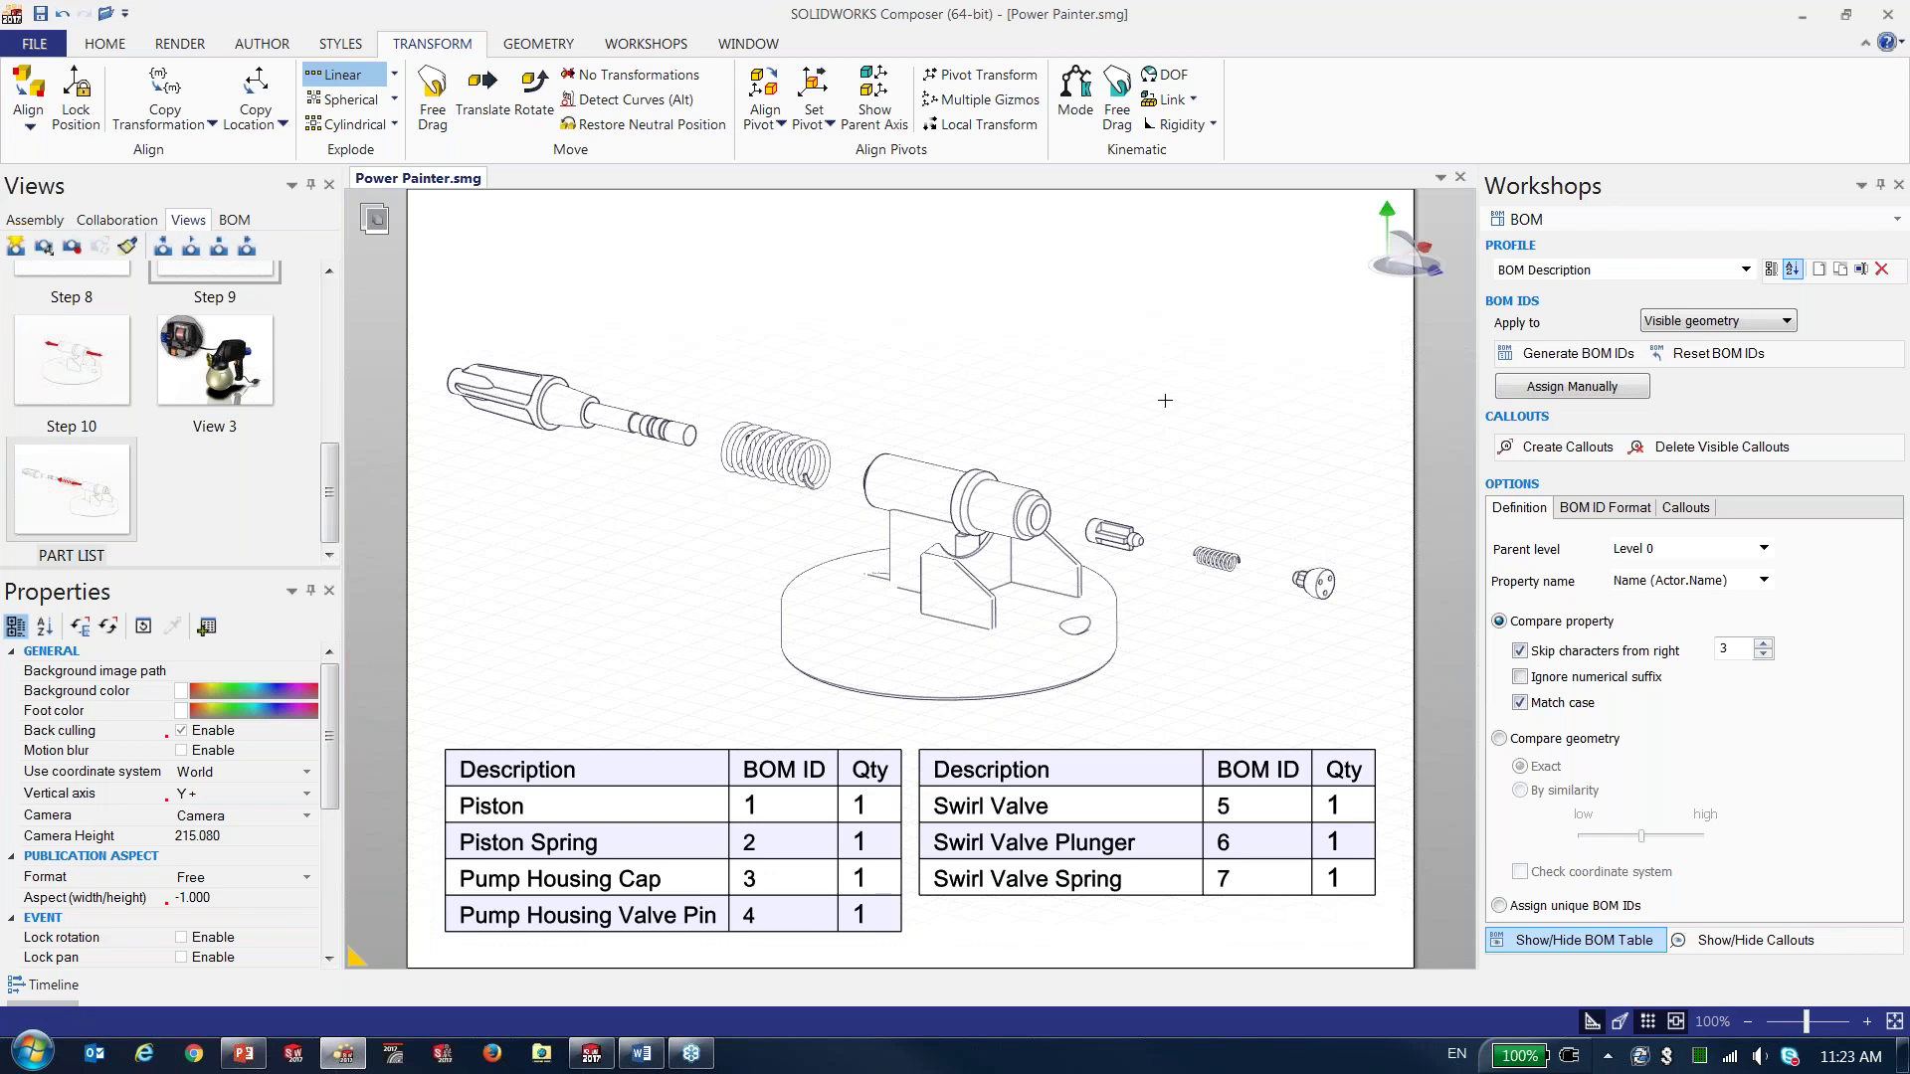
# - Create BOM callouts for all the exploded pump parts and set the callouts' text size to 18
pyautogui.moveTo(1382, 718); pyautogui.dragTo(429, 290)
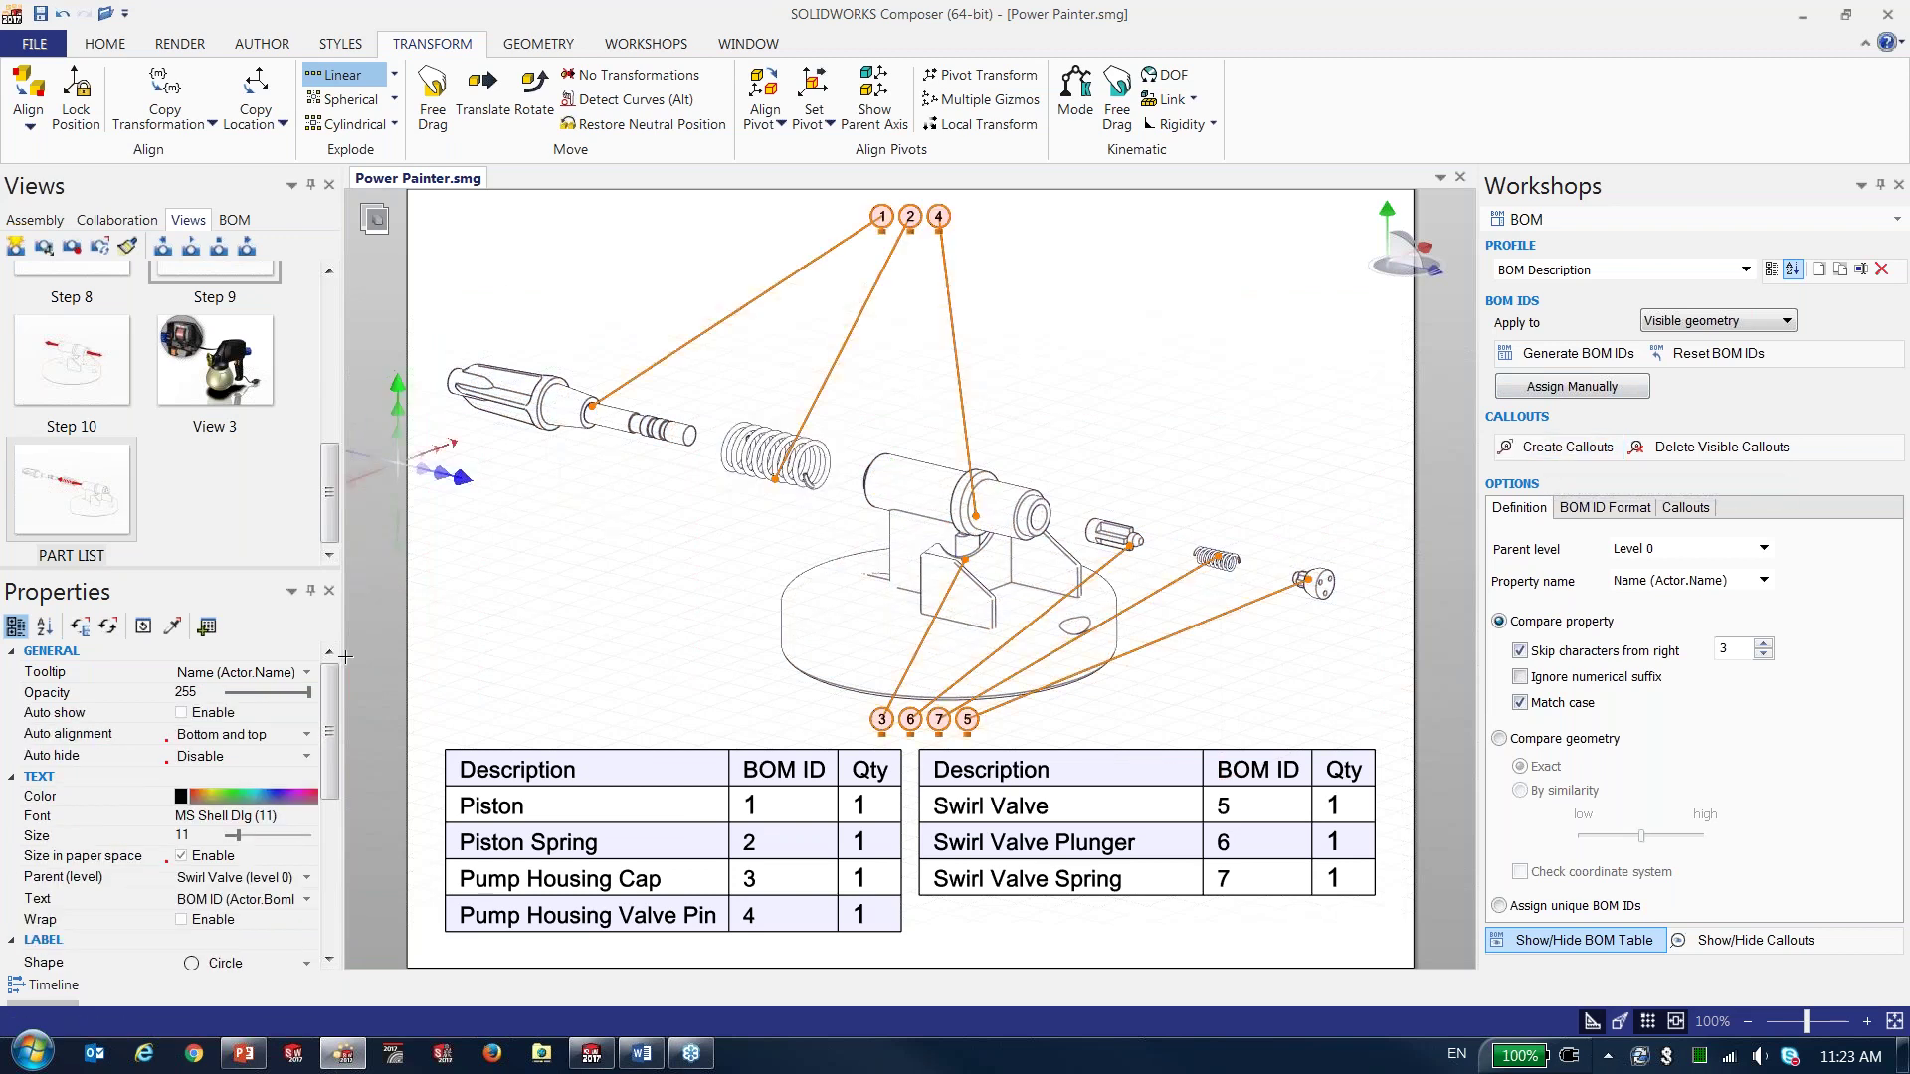
pyautogui.moveTo(239, 835)
pyautogui.mouseDown()
pyautogui.moveTo(278, 838)
pyautogui.moveTo(249, 832)
pyautogui.mouseUp()
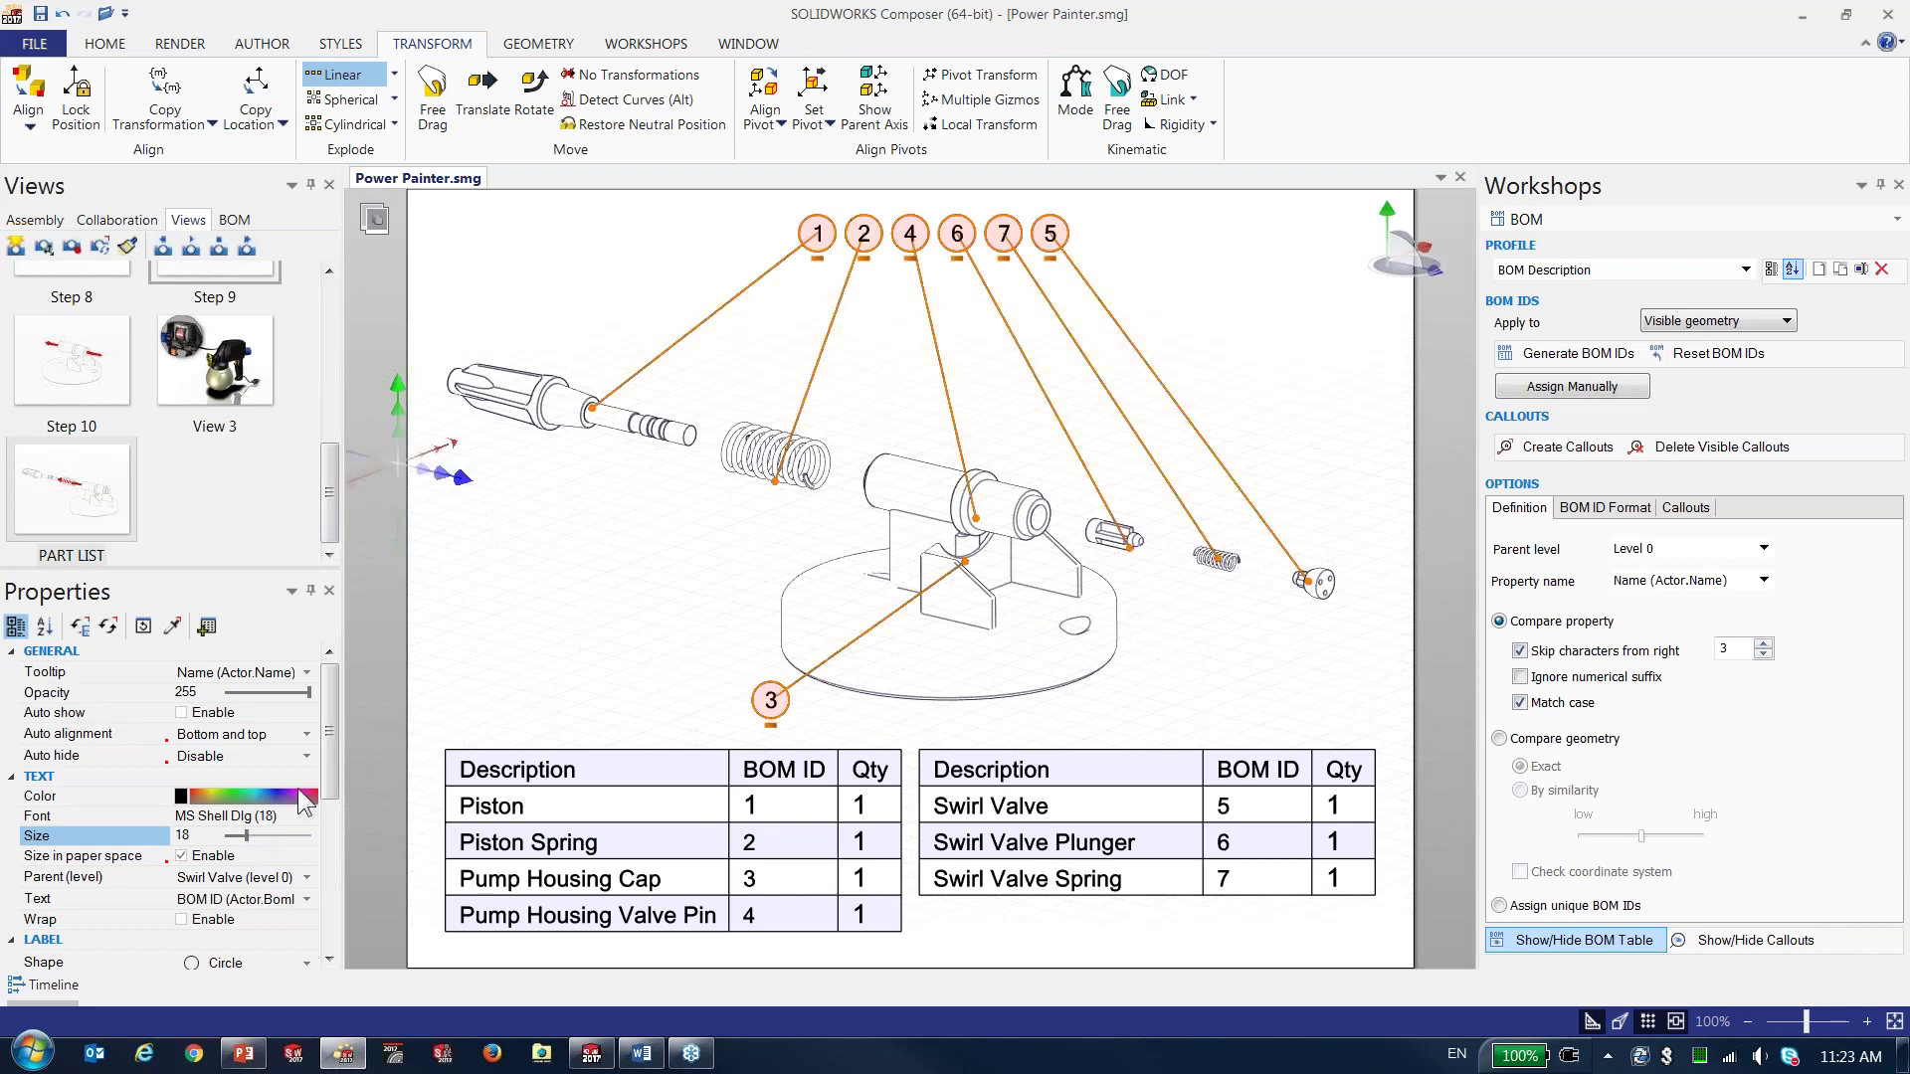
pyautogui.moveTo(332, 717); pyautogui.dragTo(331, 864)
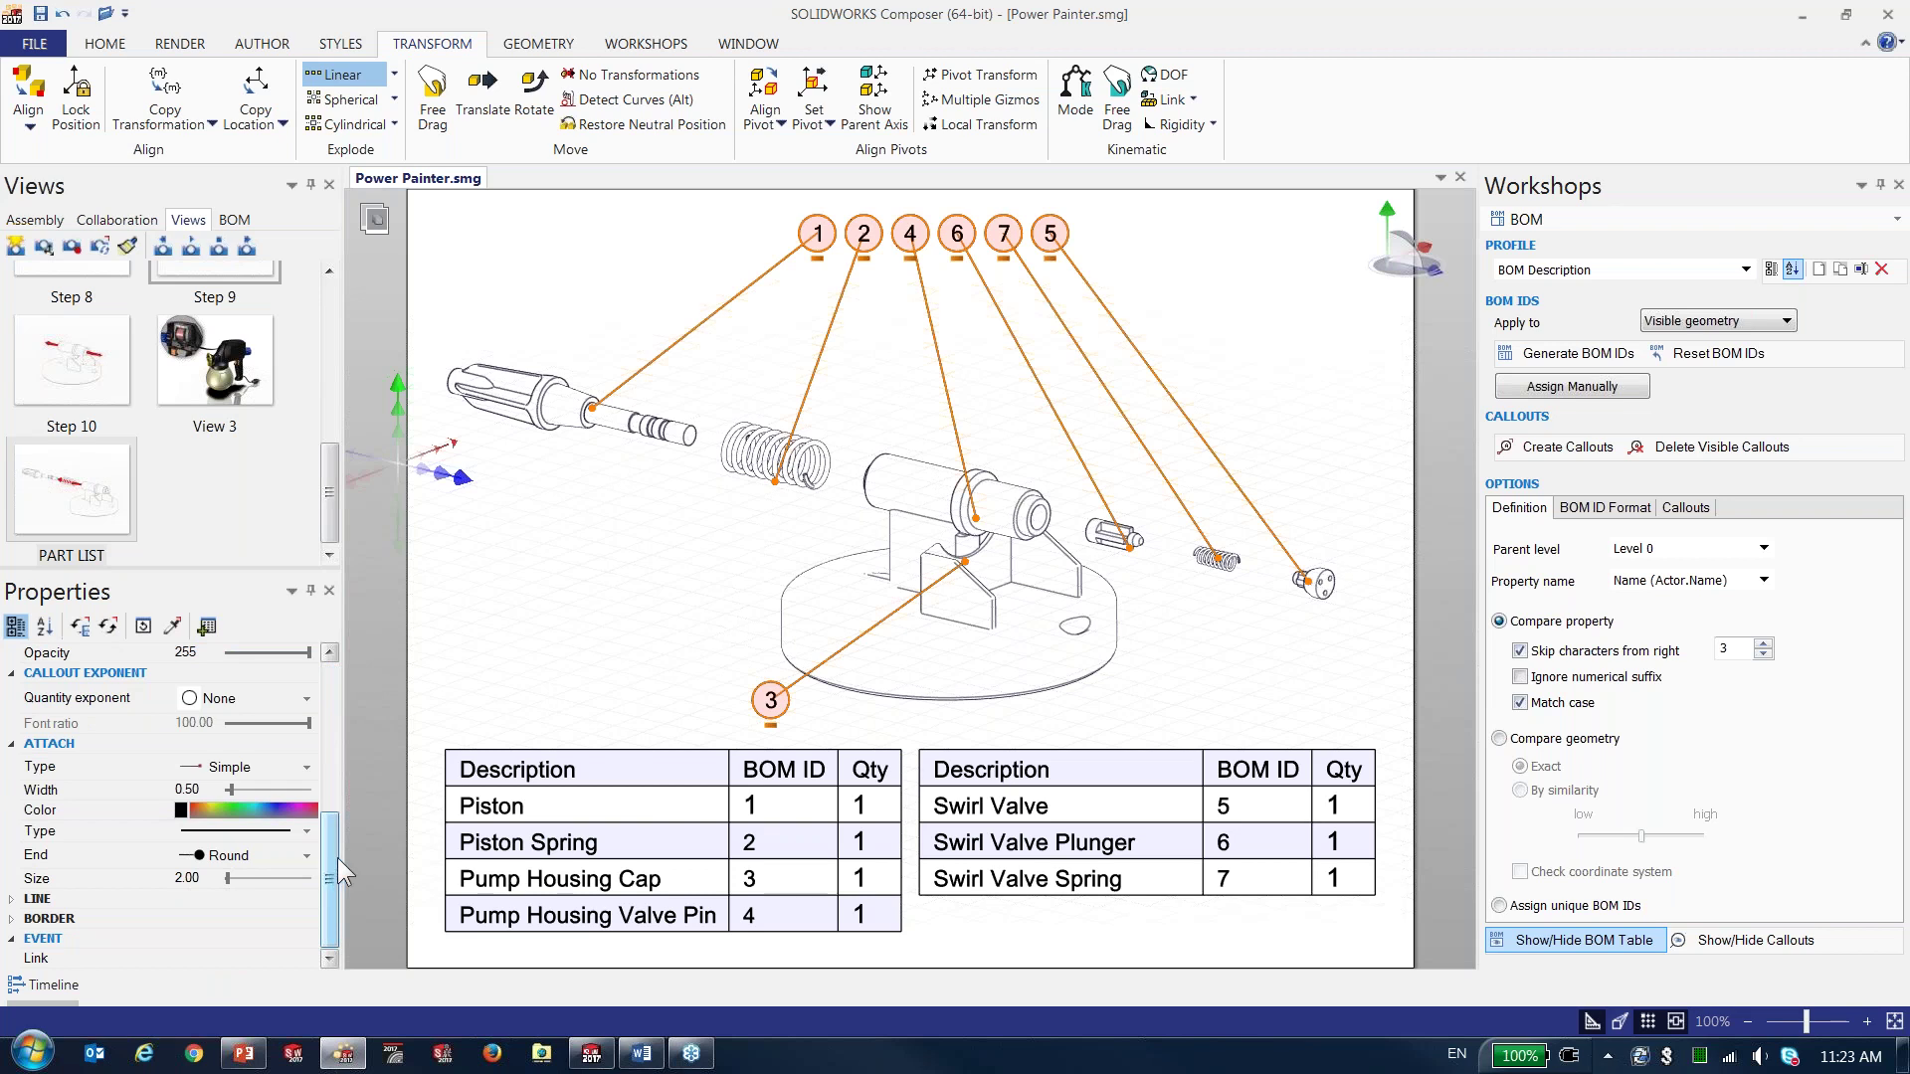
pyautogui.moveTo(331, 893); pyautogui.dragTo(331, 751)
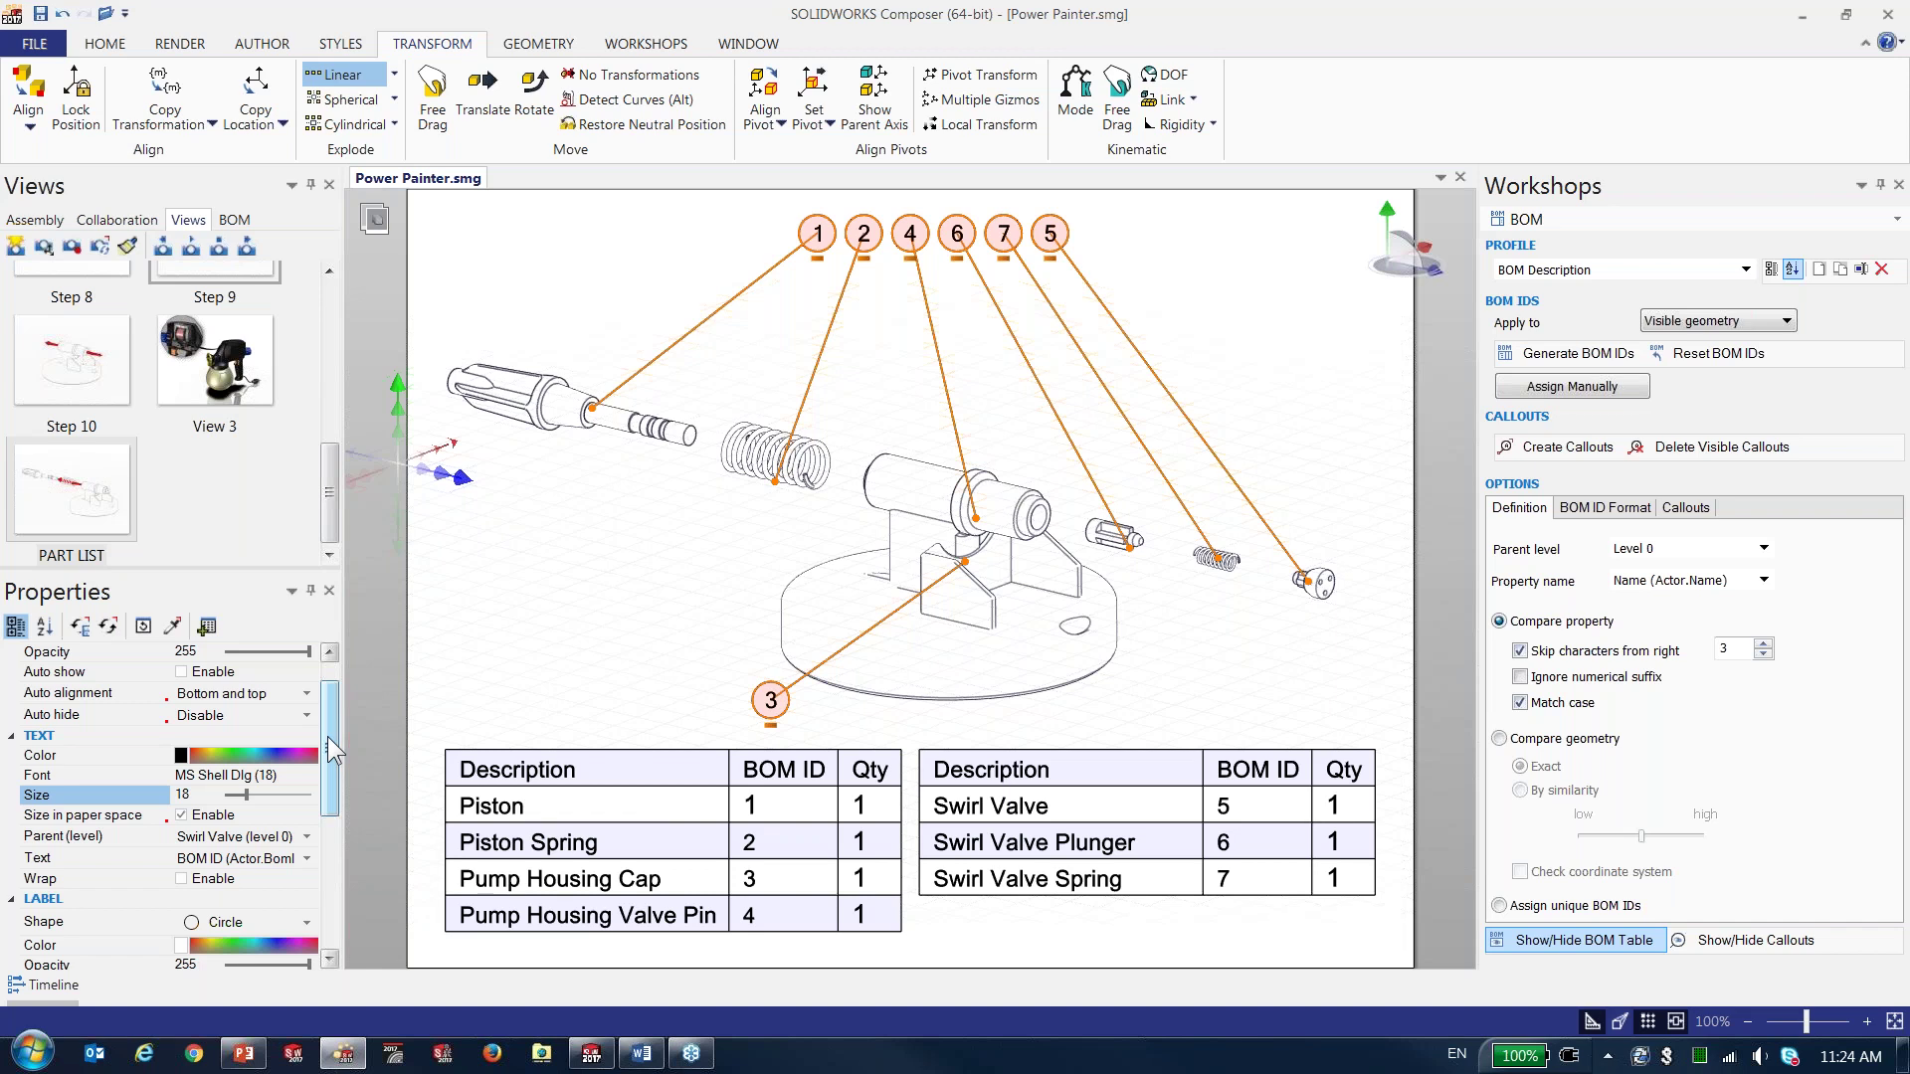
pyautogui.moveTo(332, 750); pyautogui.dragTo(332, 740)
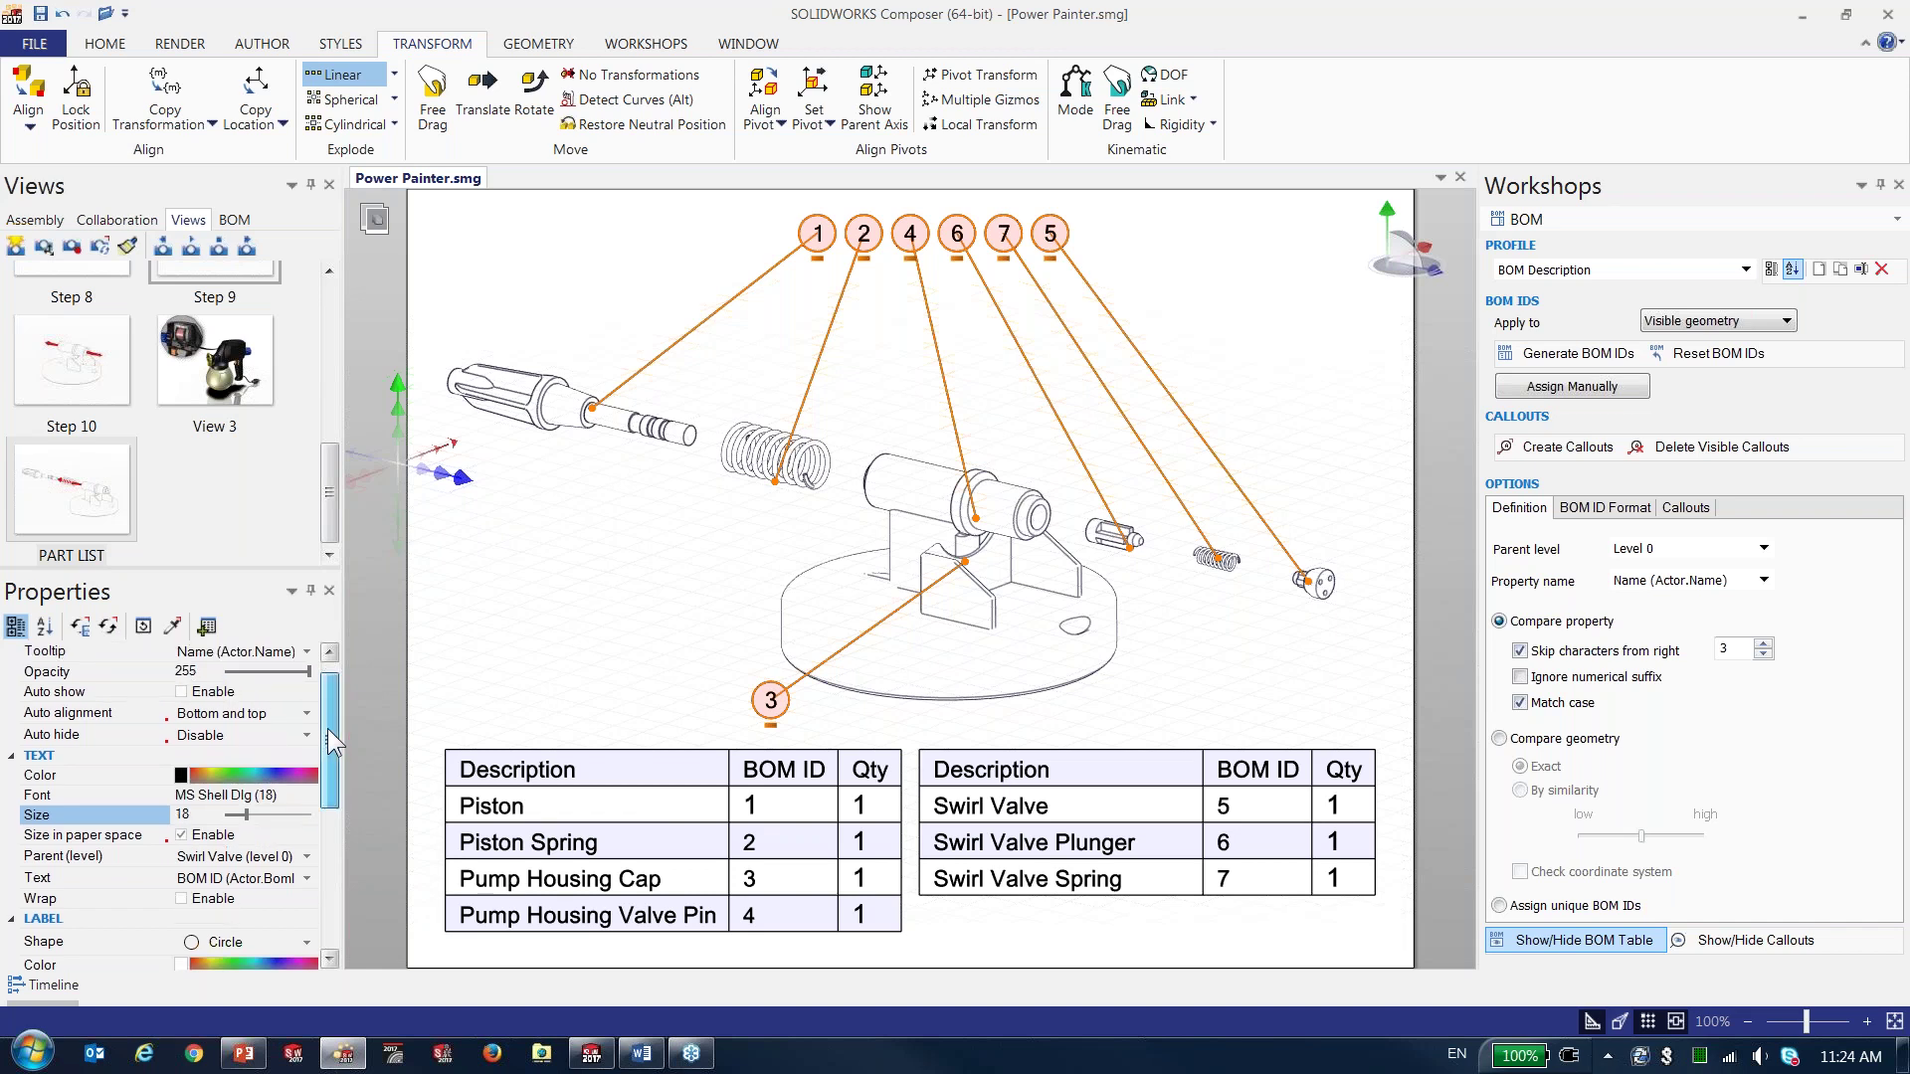
# - Line up all callouts above the parts with Top auto alignment, and switch their auto alignment to Free 2D
pyautogui.click(265, 713)
pyautogui.click(263, 714)
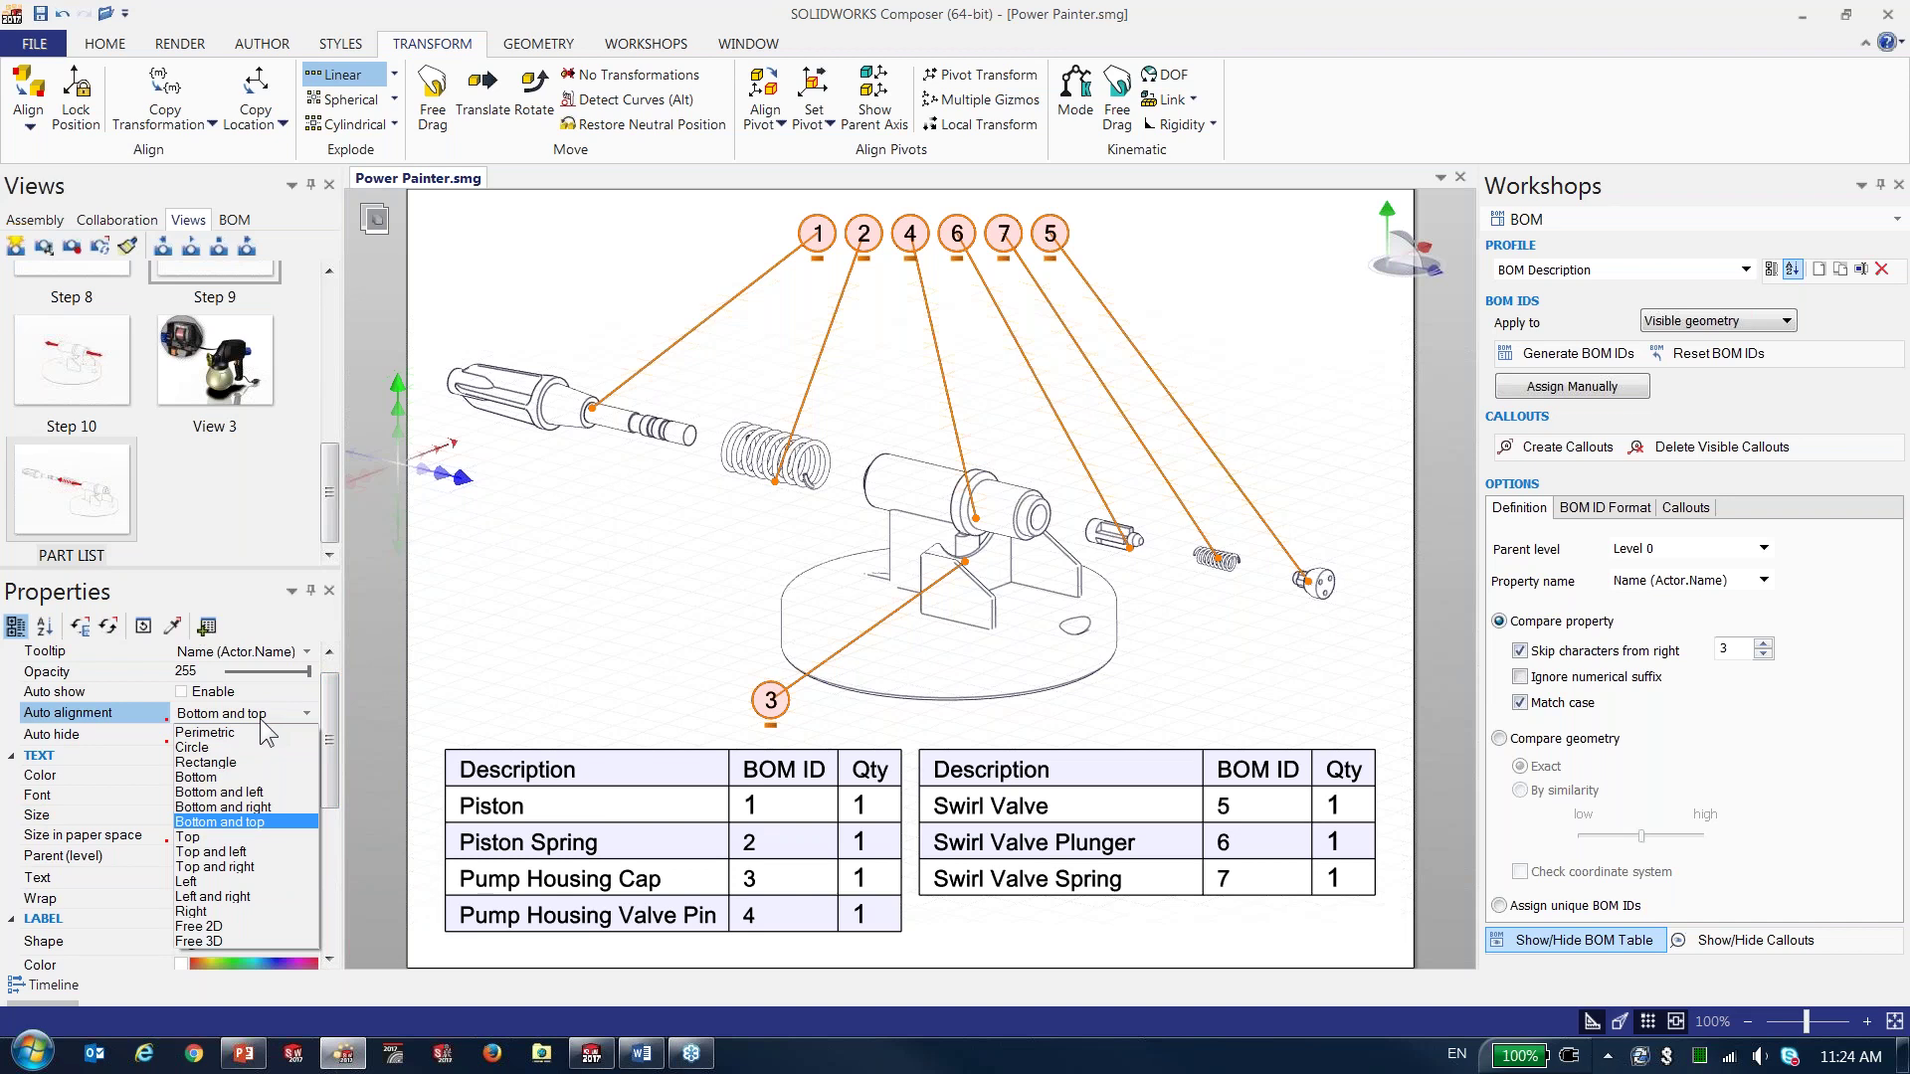
pyautogui.click(253, 842)
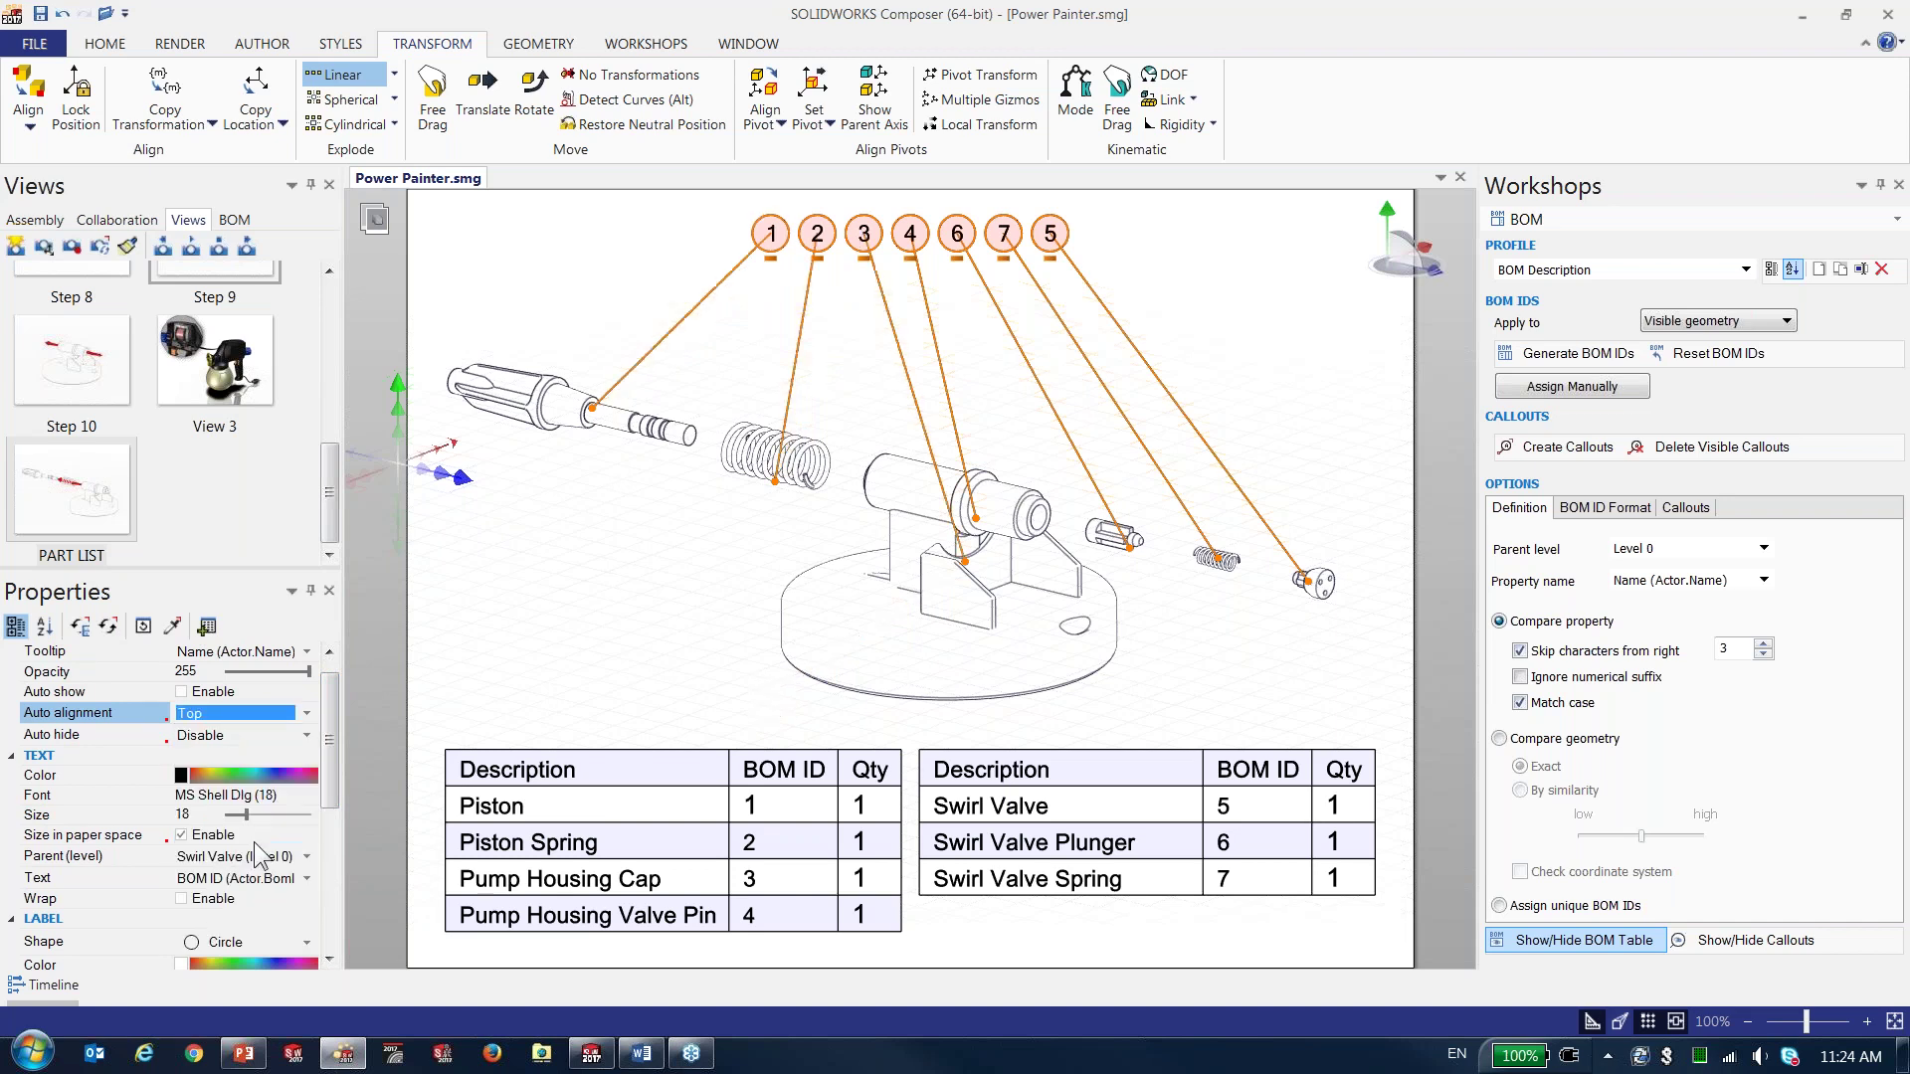
pyautogui.click(271, 713)
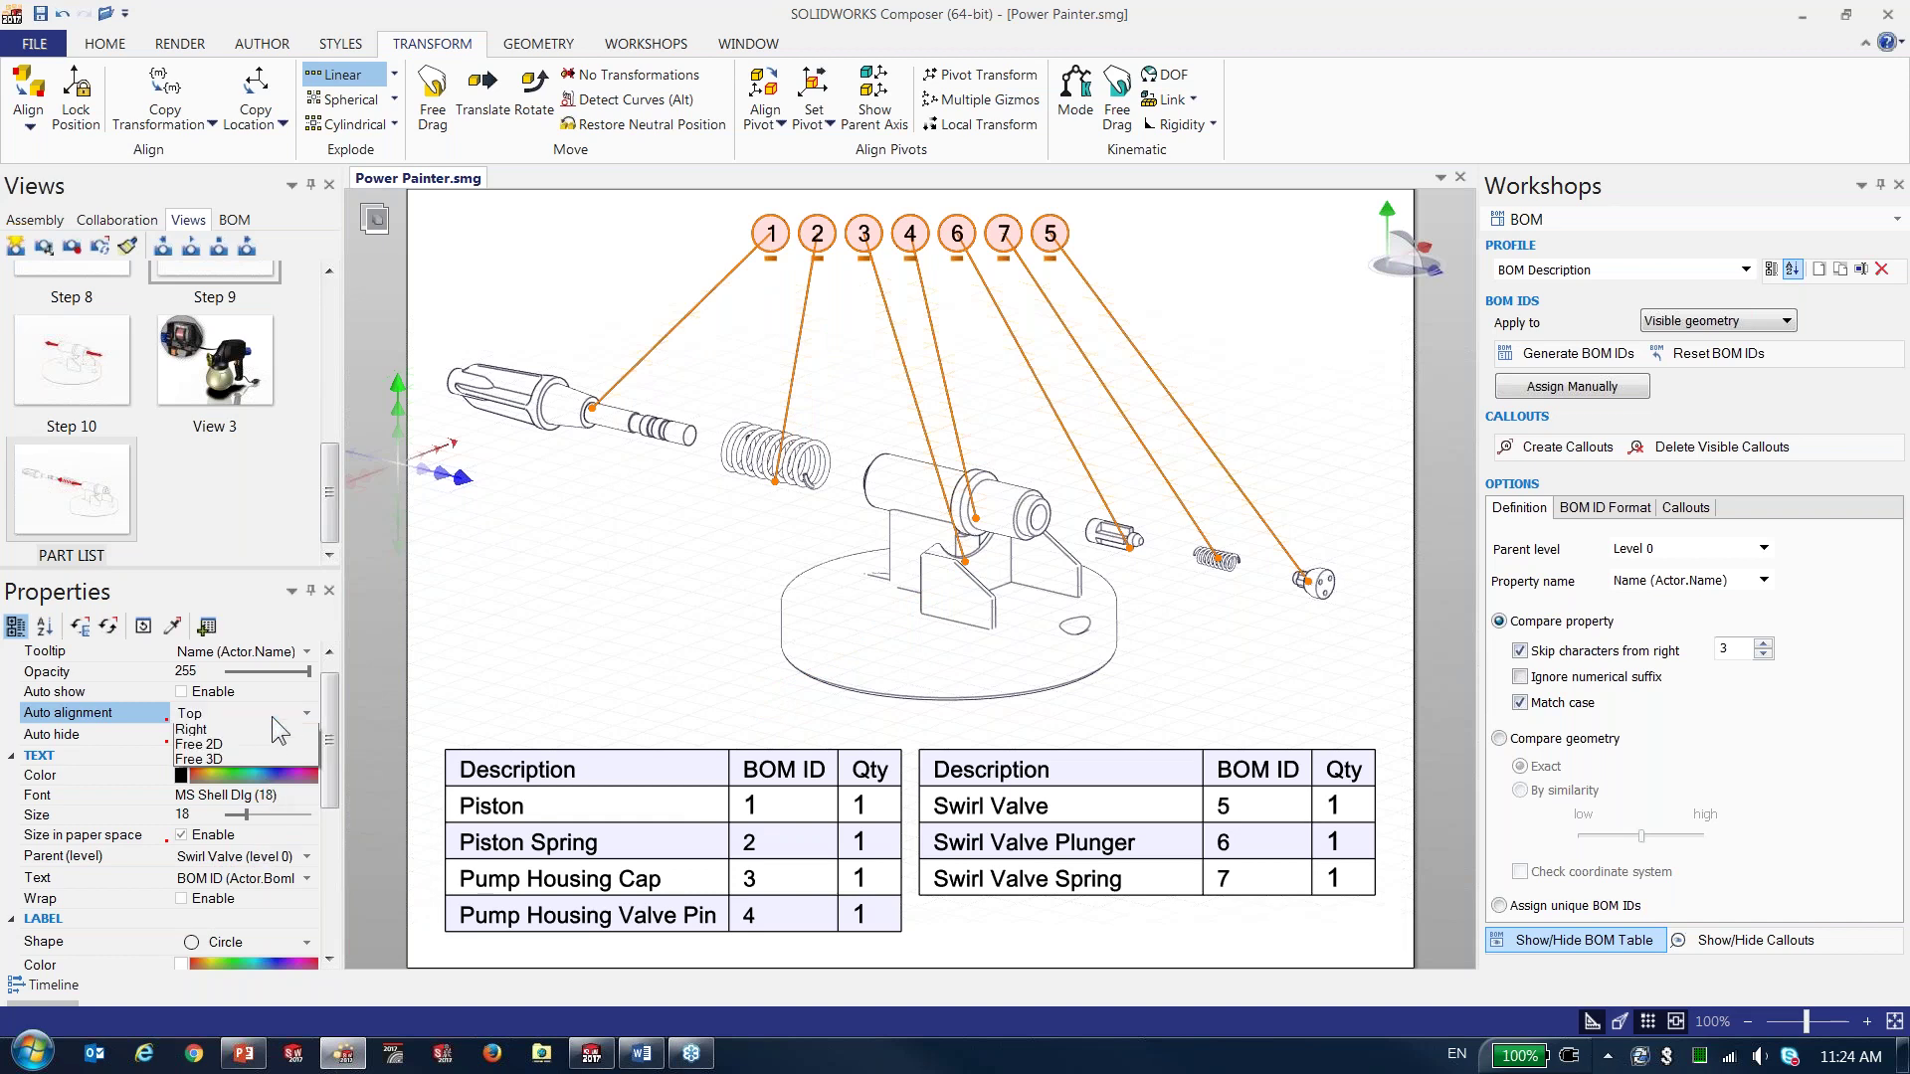
pyautogui.click(248, 925)
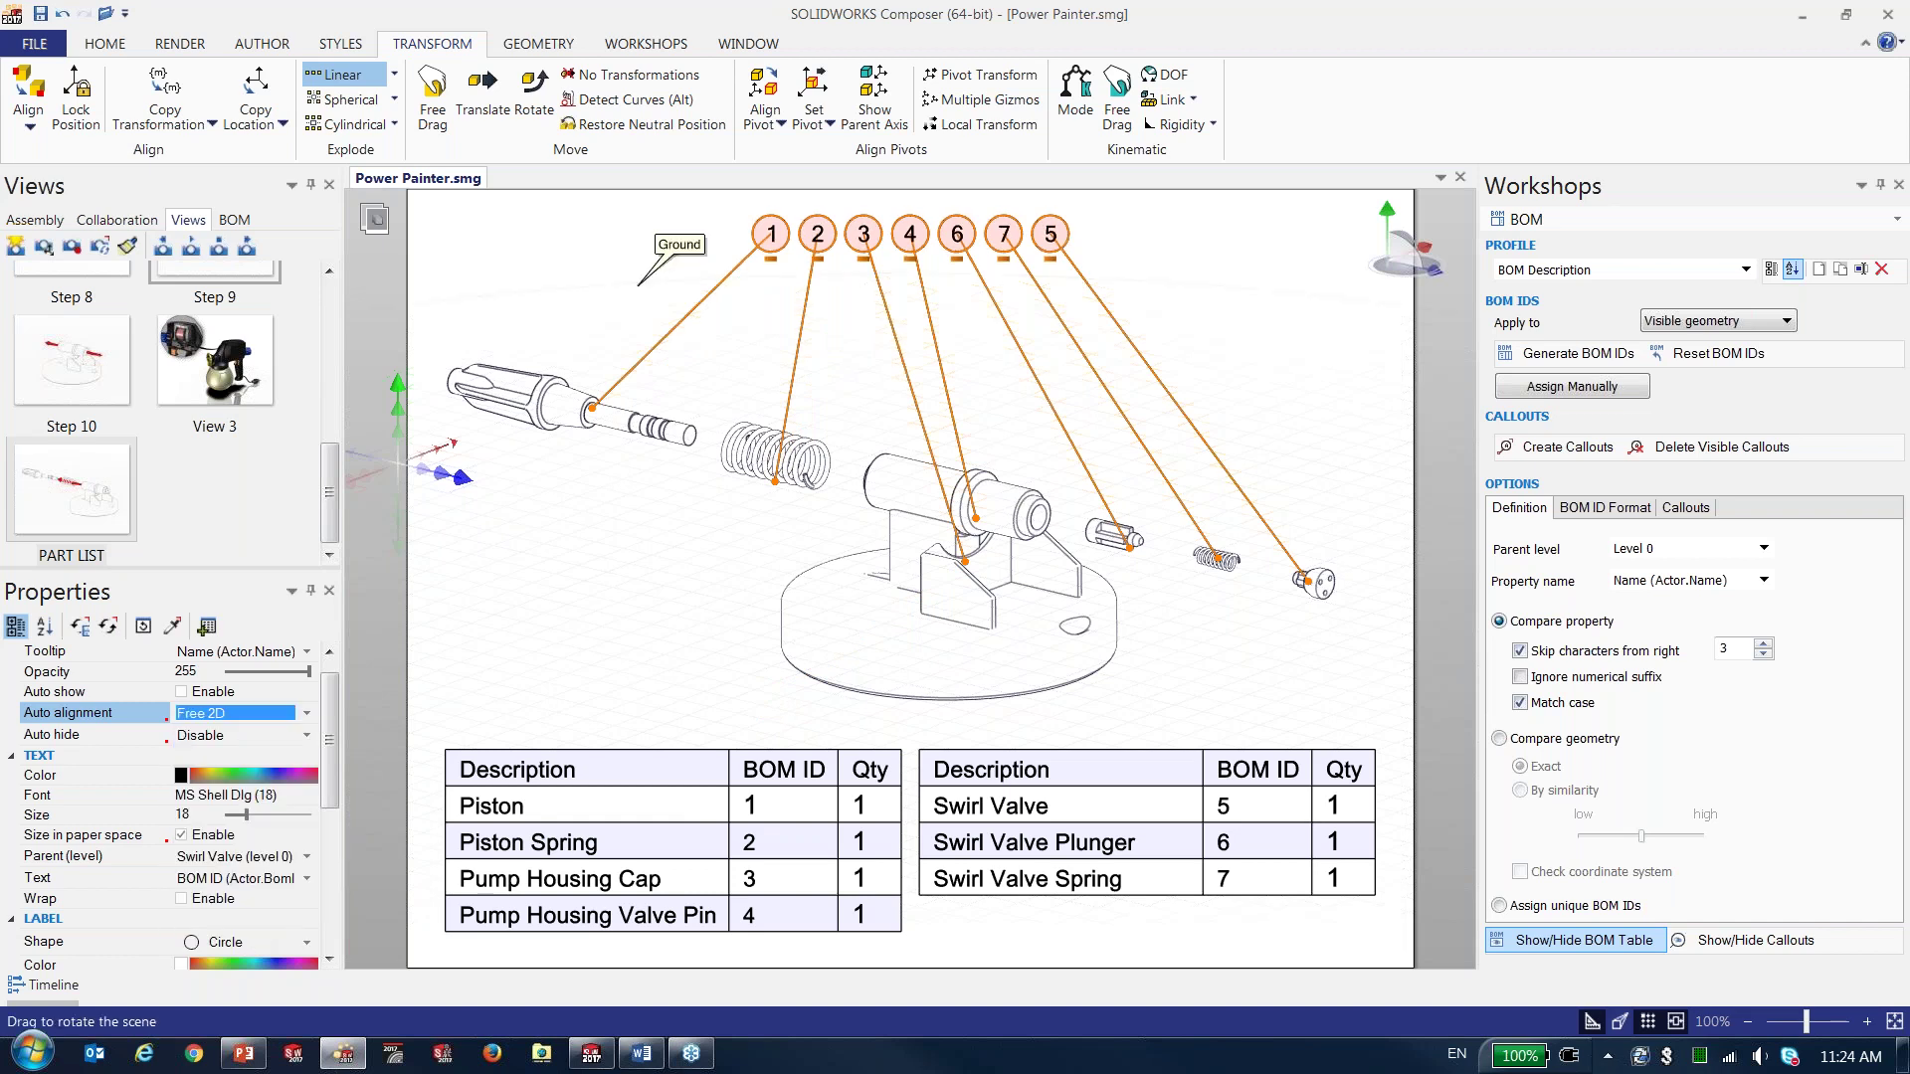
pyautogui.click(637, 285)
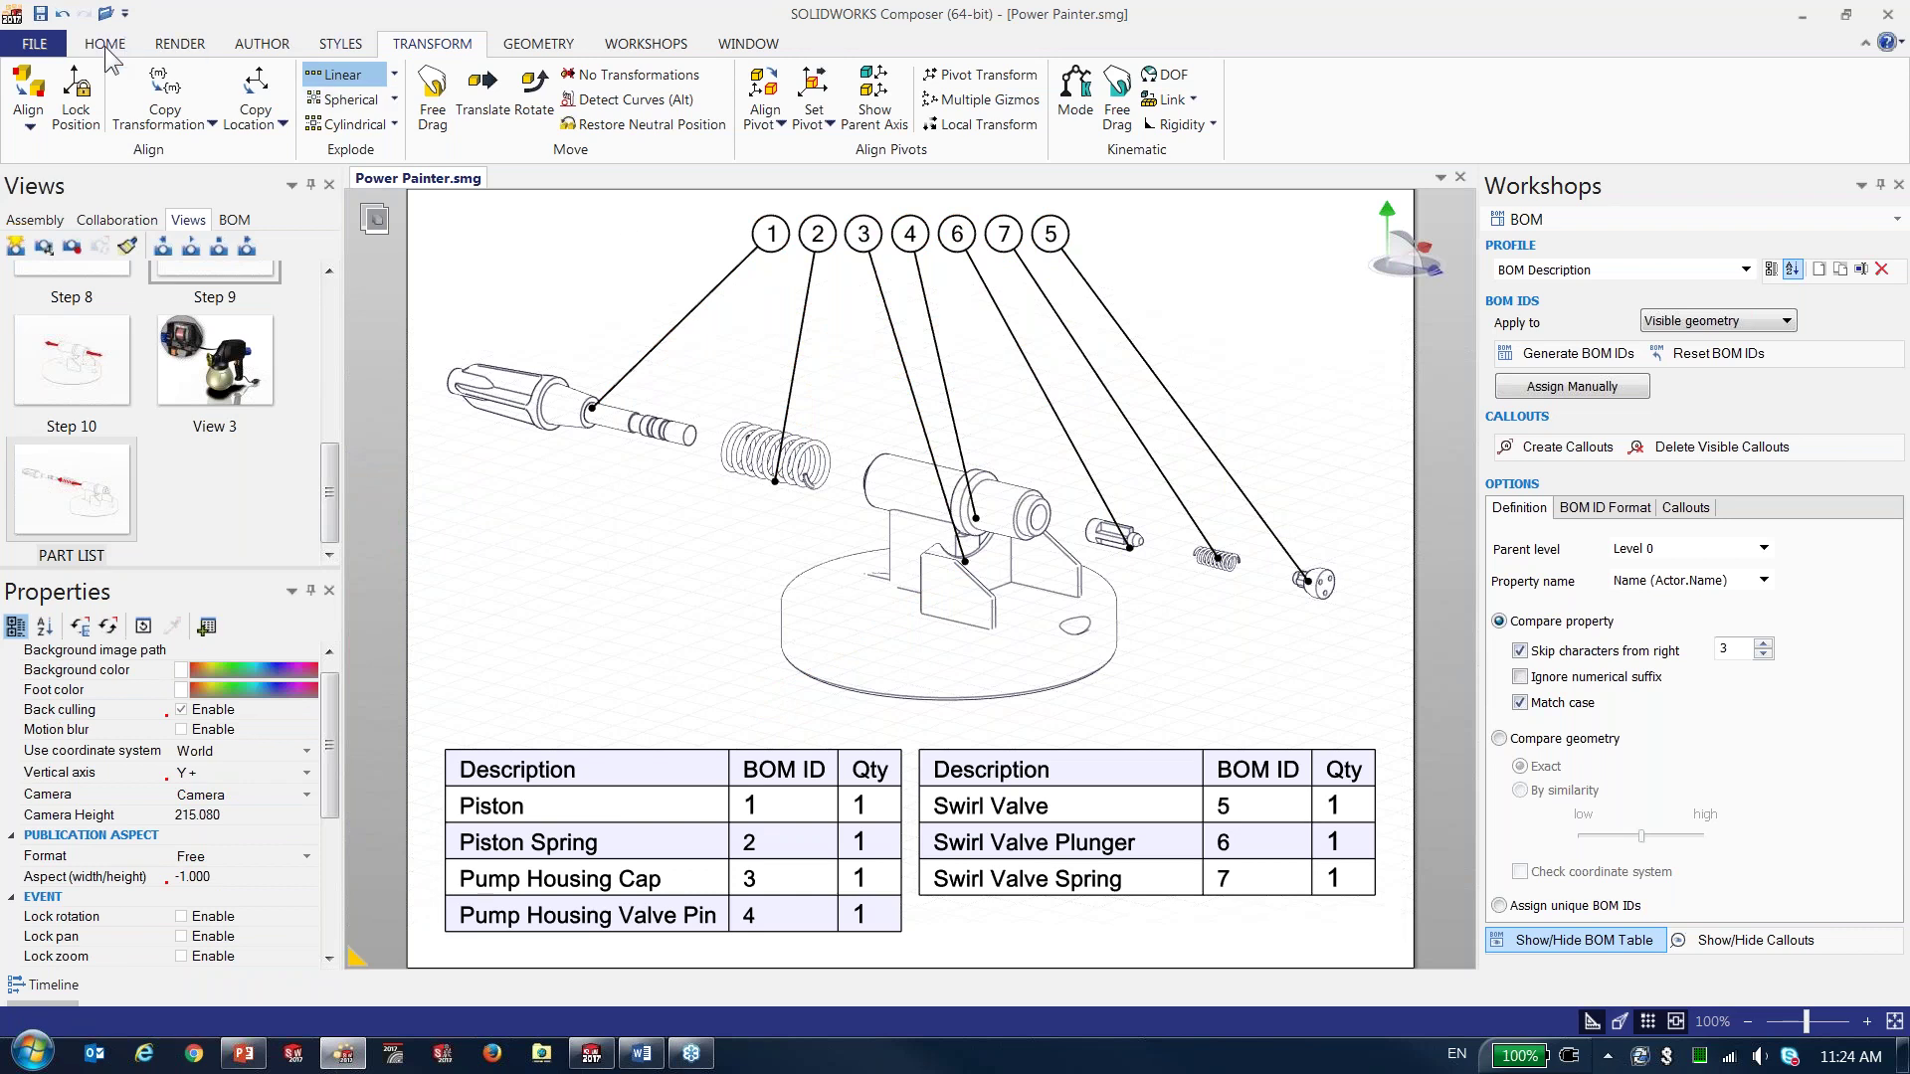
# - Create a horizontal magnetic line about 180 long above the exploded parts and attach all the BOM callouts to it
pyautogui.click(245, 52)
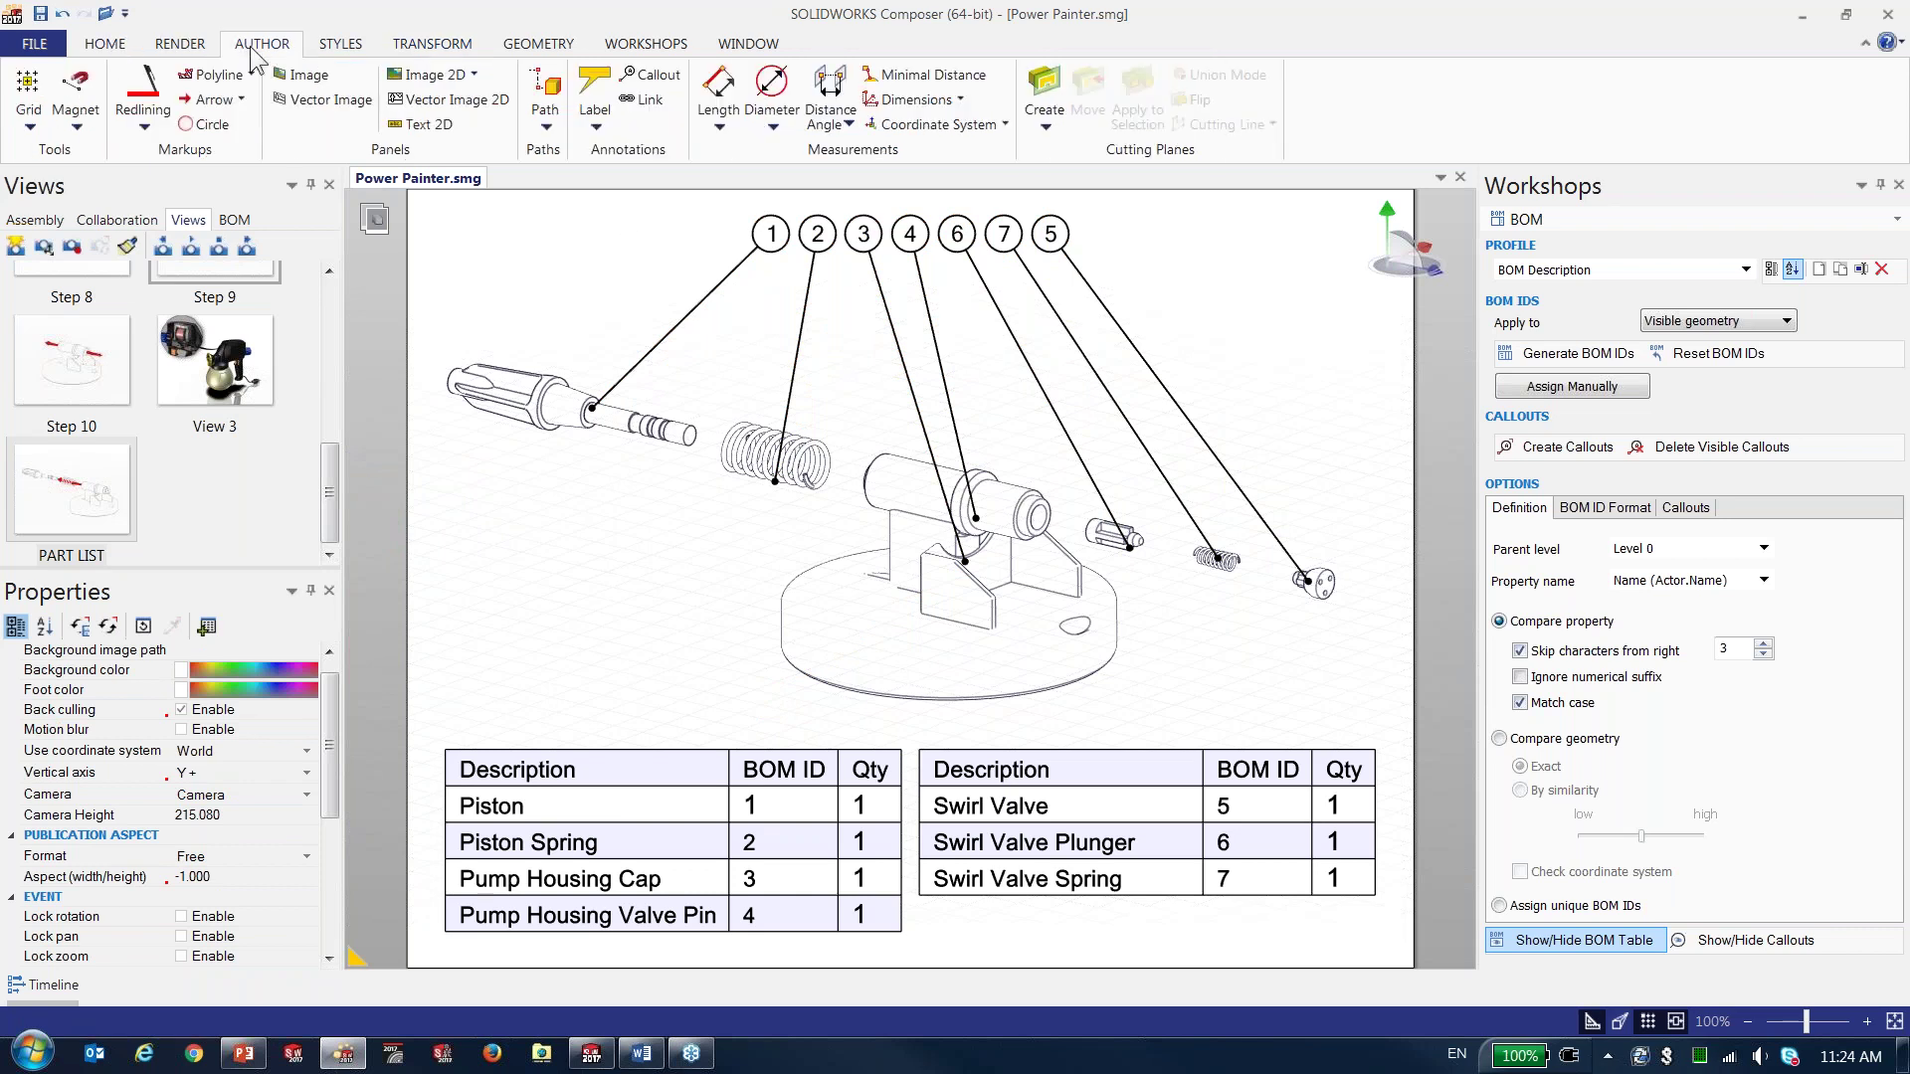
pyautogui.click(76, 118)
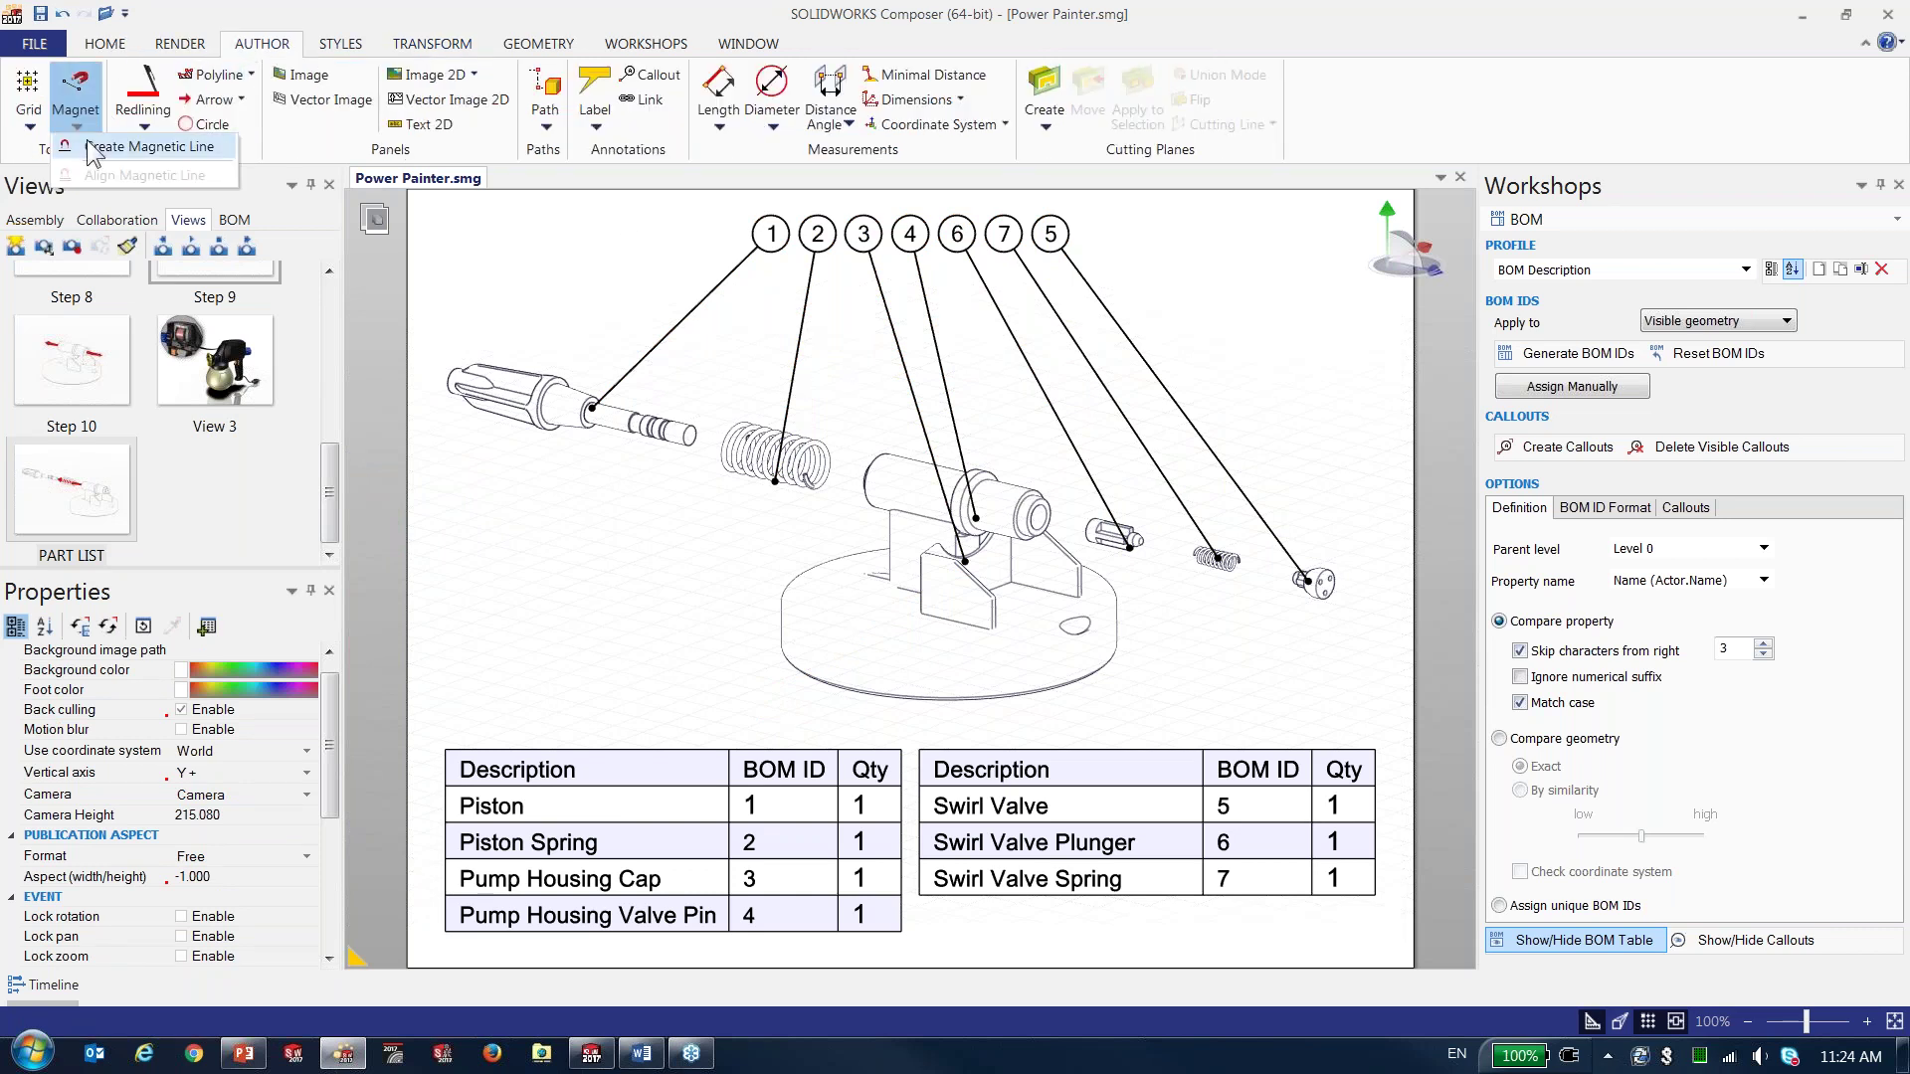
pyautogui.click(520, 251)
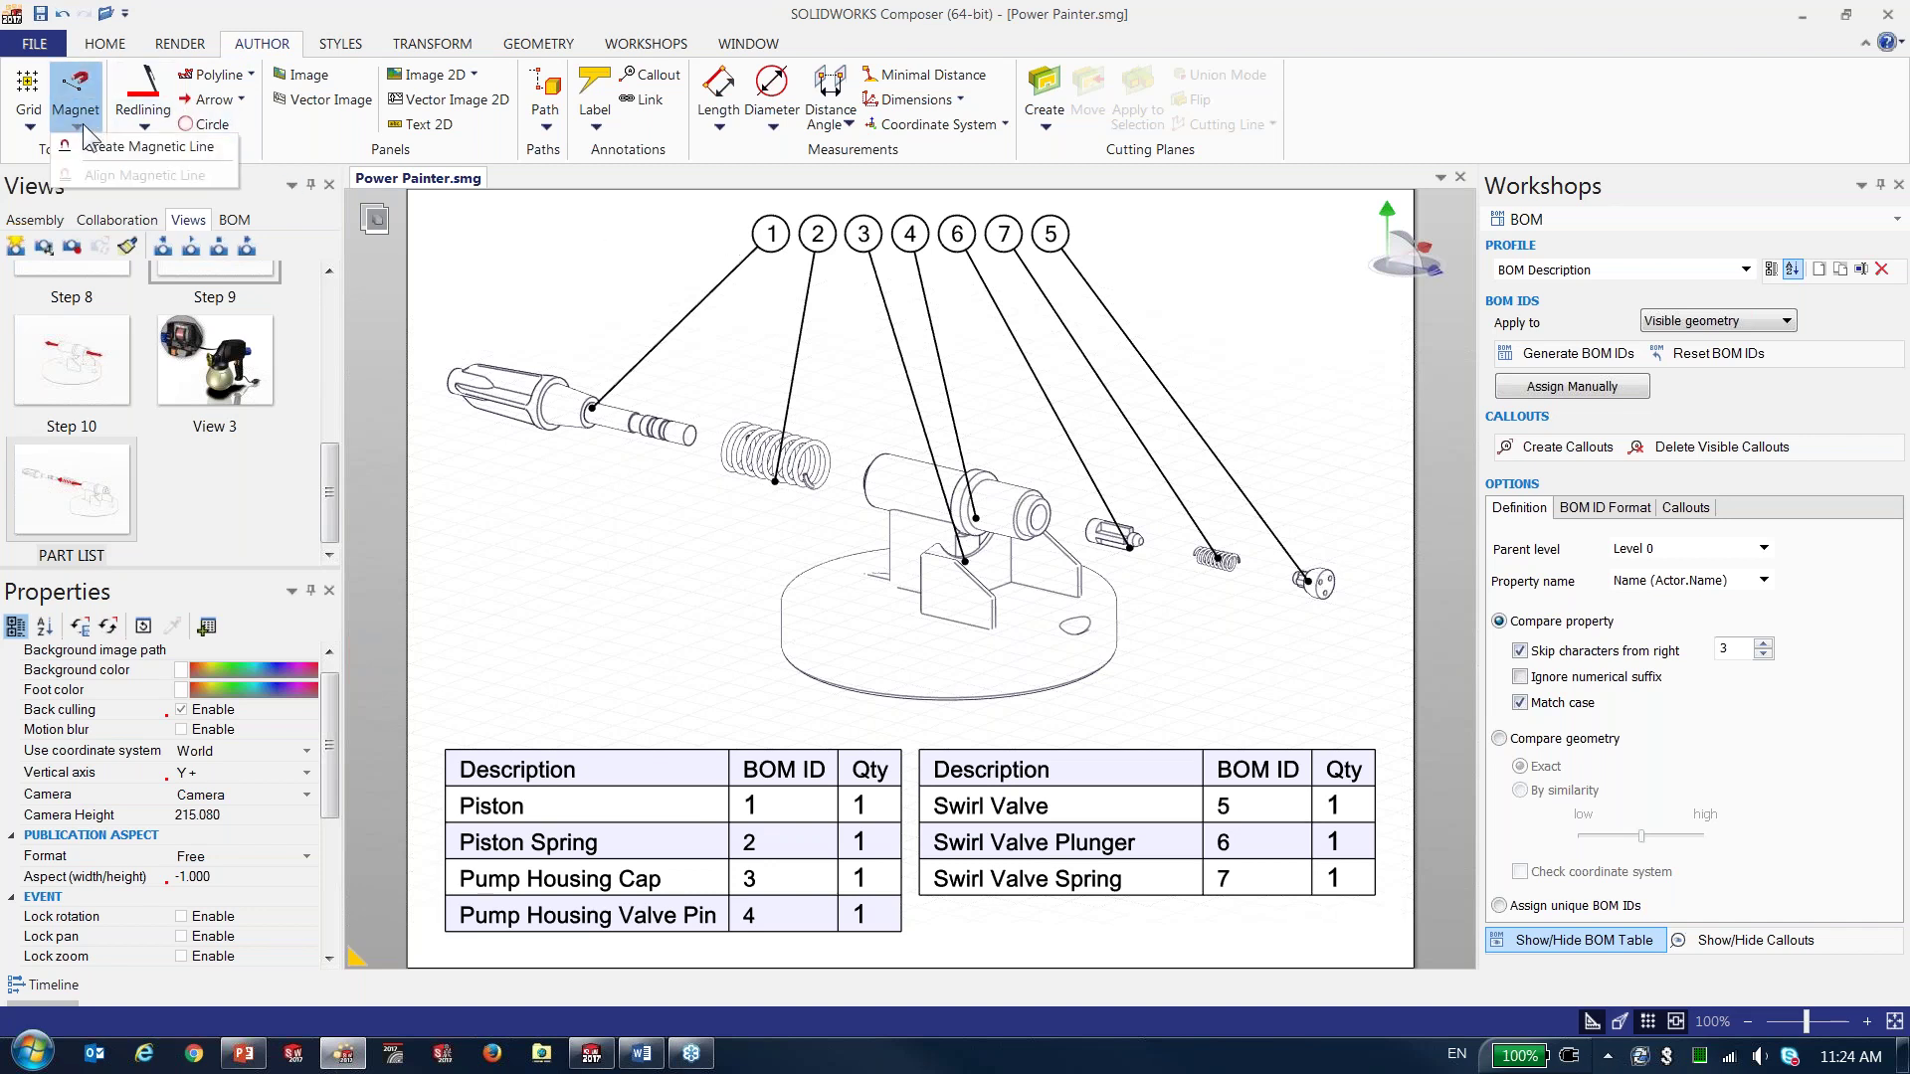
pyautogui.click(553, 250)
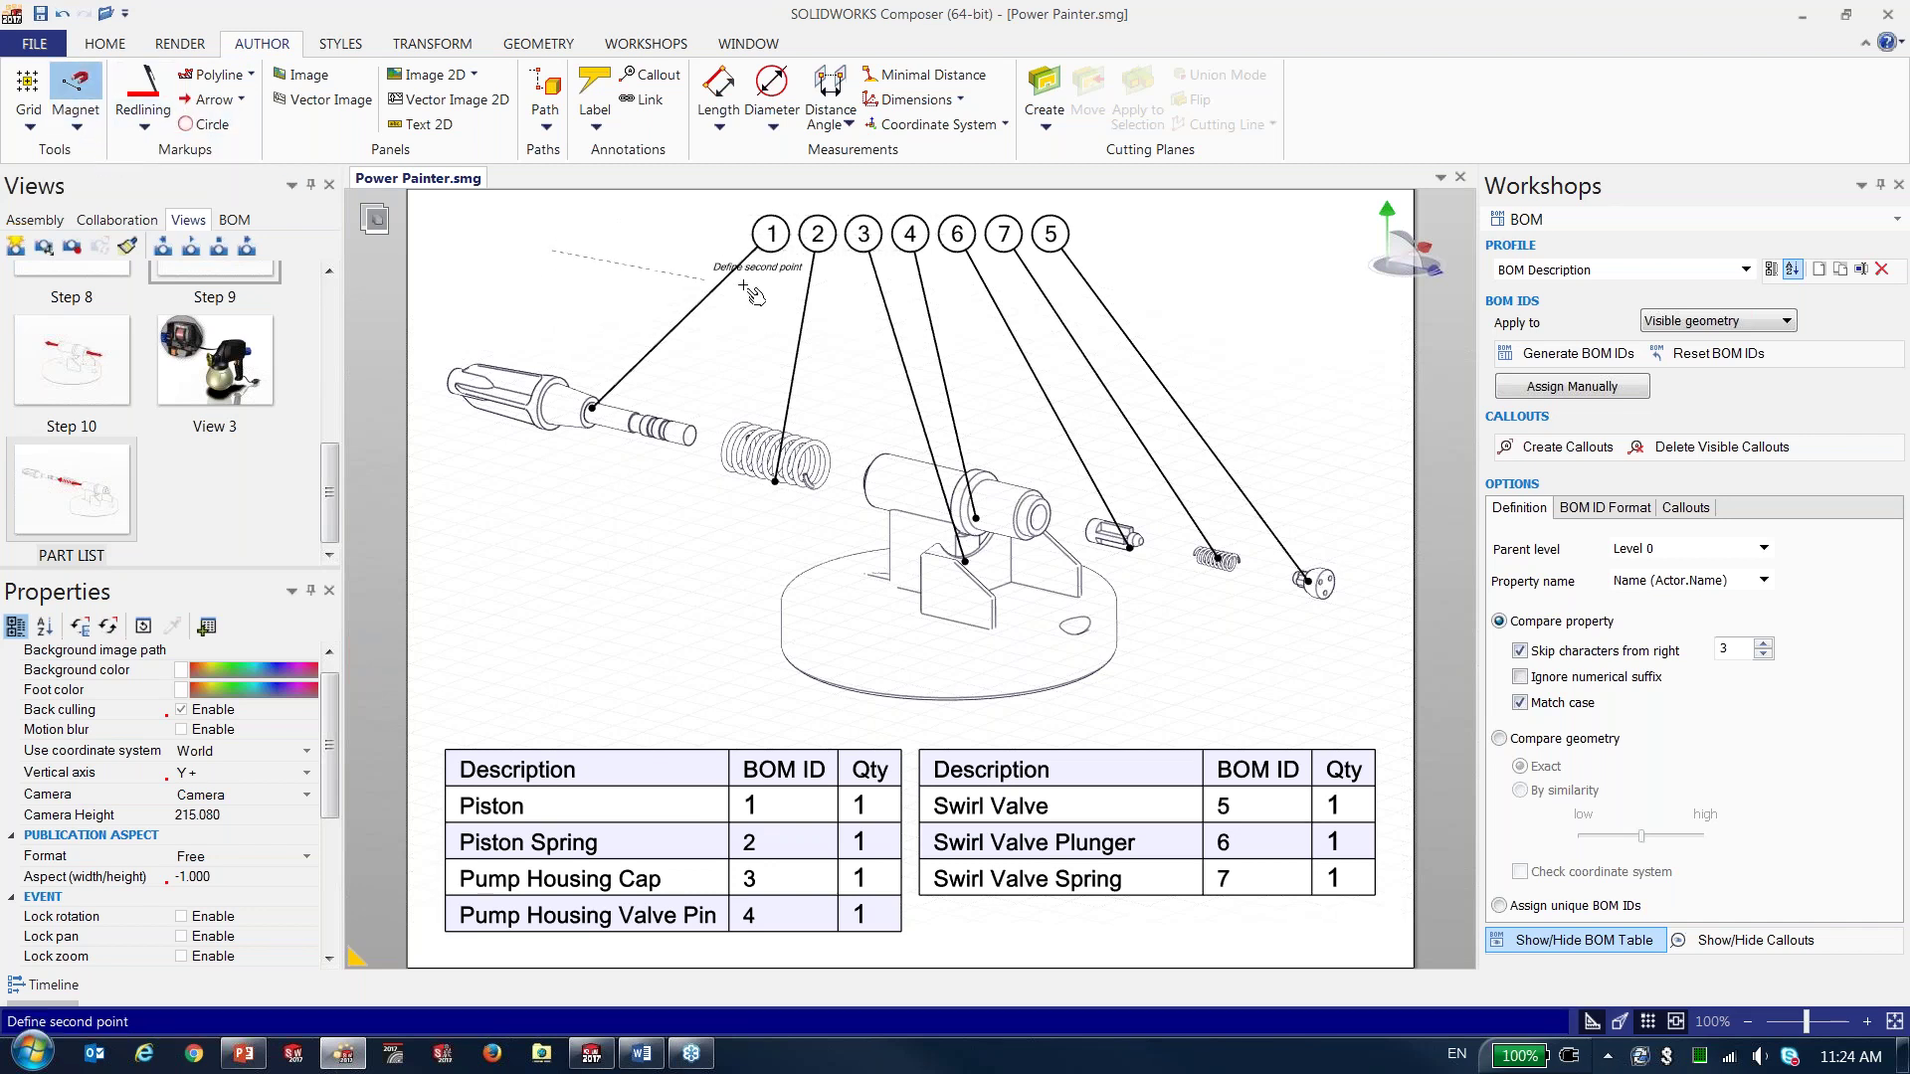
pyautogui.click(1202, 251)
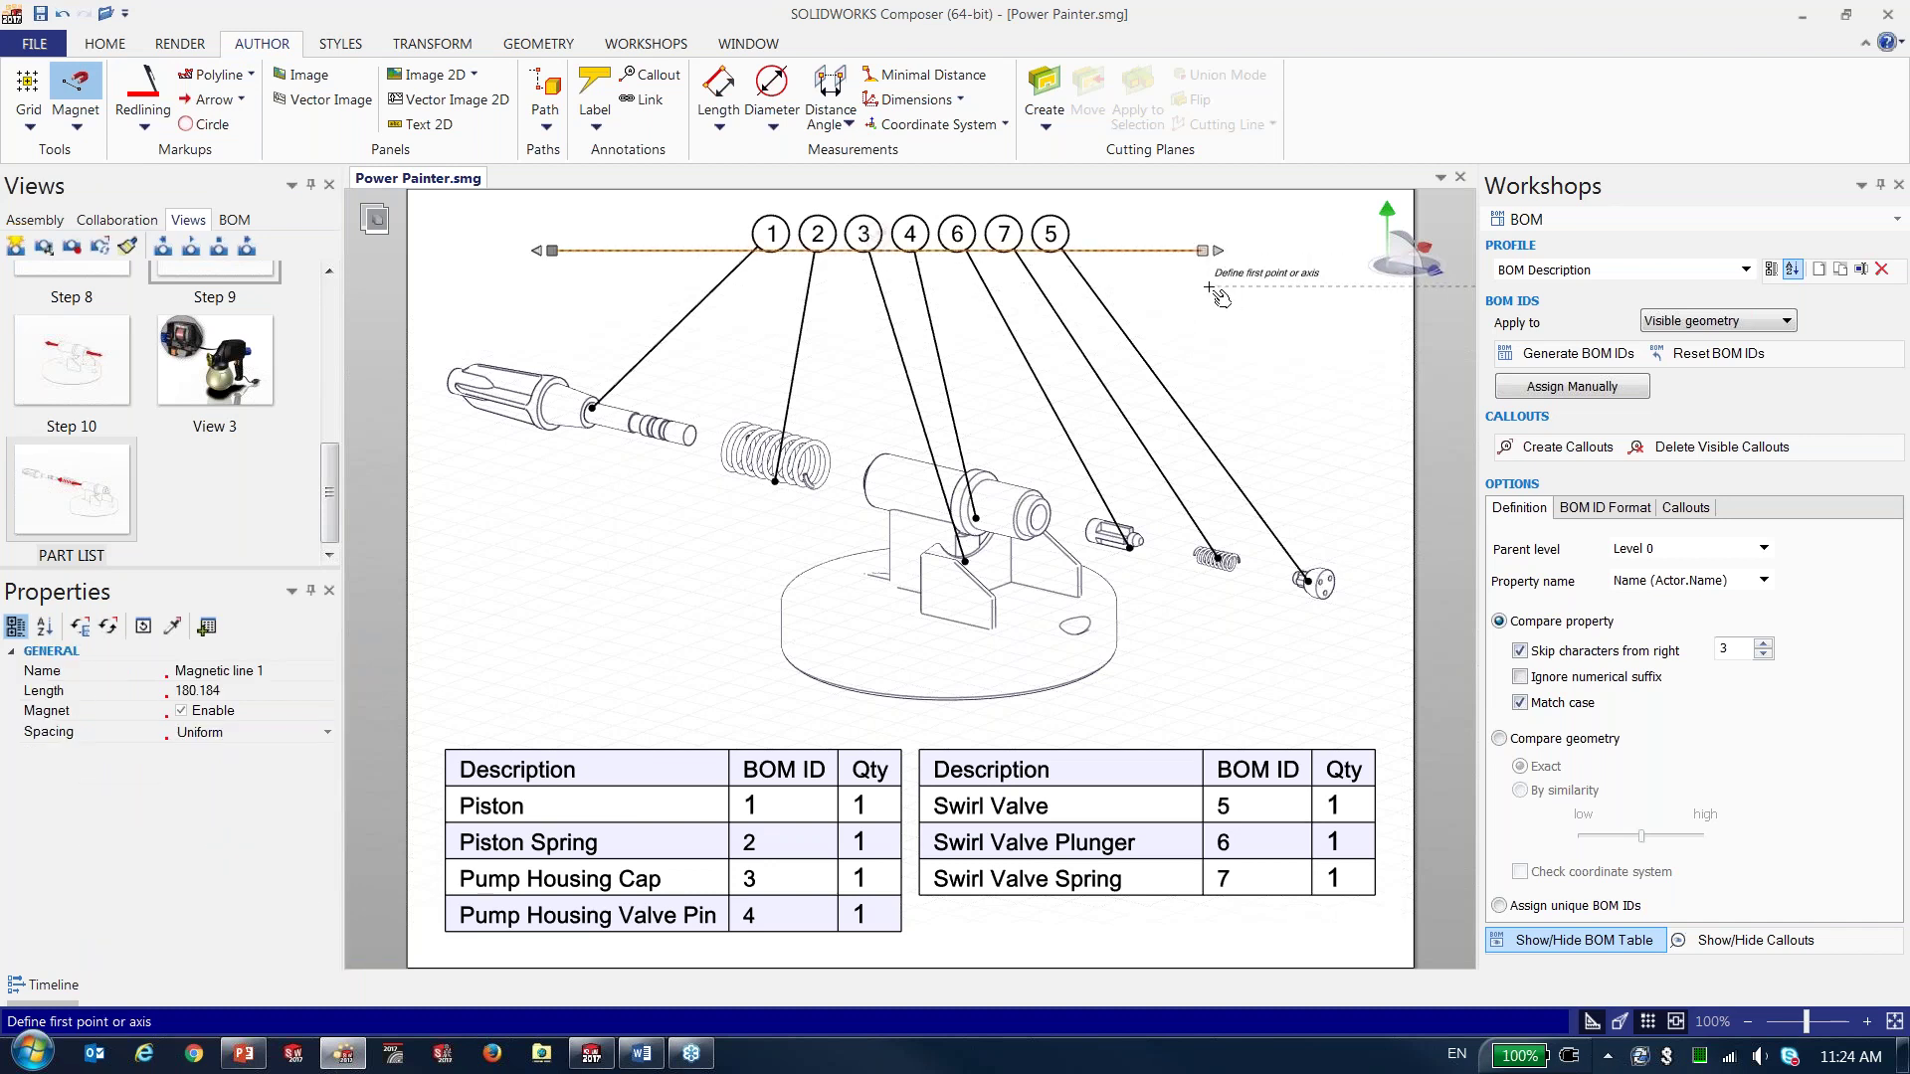
pyautogui.press('Escape')
pyautogui.click(1137, 231)
pyautogui.moveTo(1137, 231); pyautogui.dragTo(1183, 261)
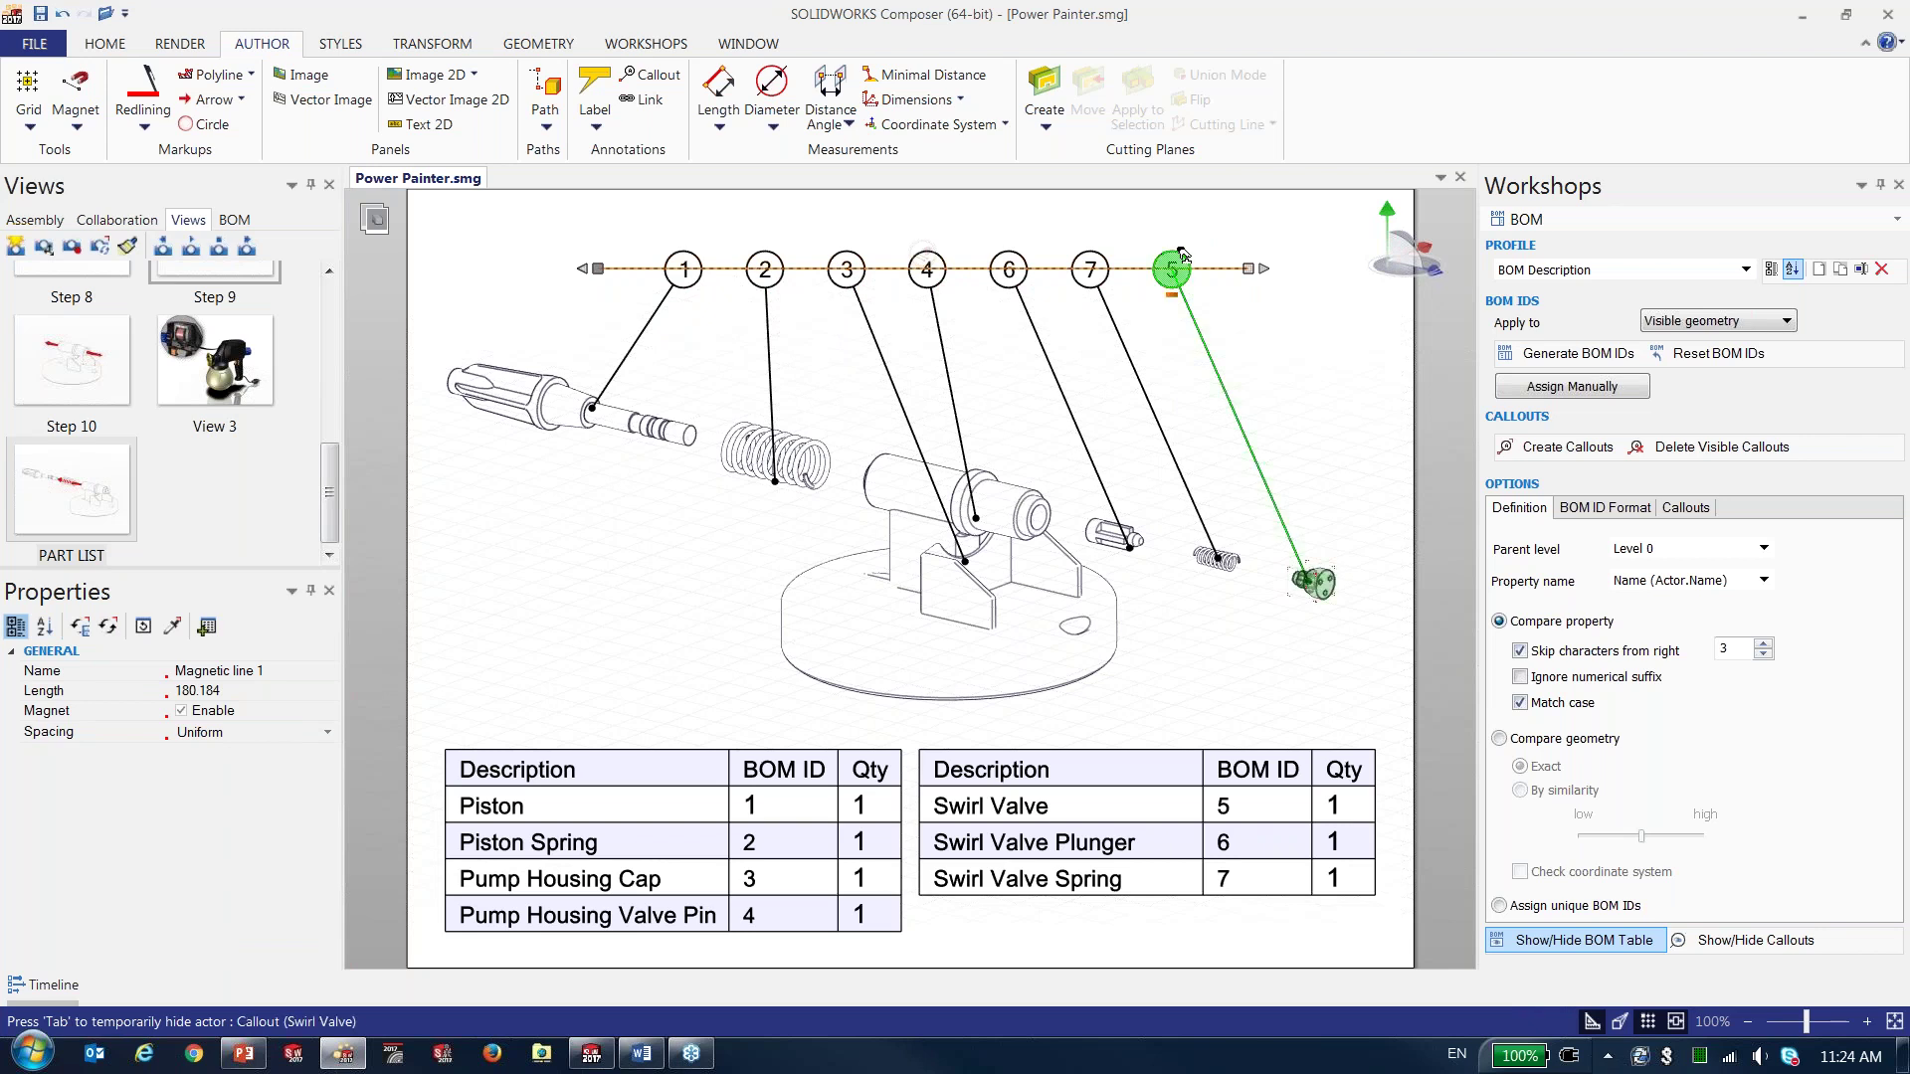
# - Tilt the magnetic line to follow the slope of the exploded parts and update the PART LIST view
pyautogui.moveTo(1246, 255); pyautogui.dragTo(1325, 452)
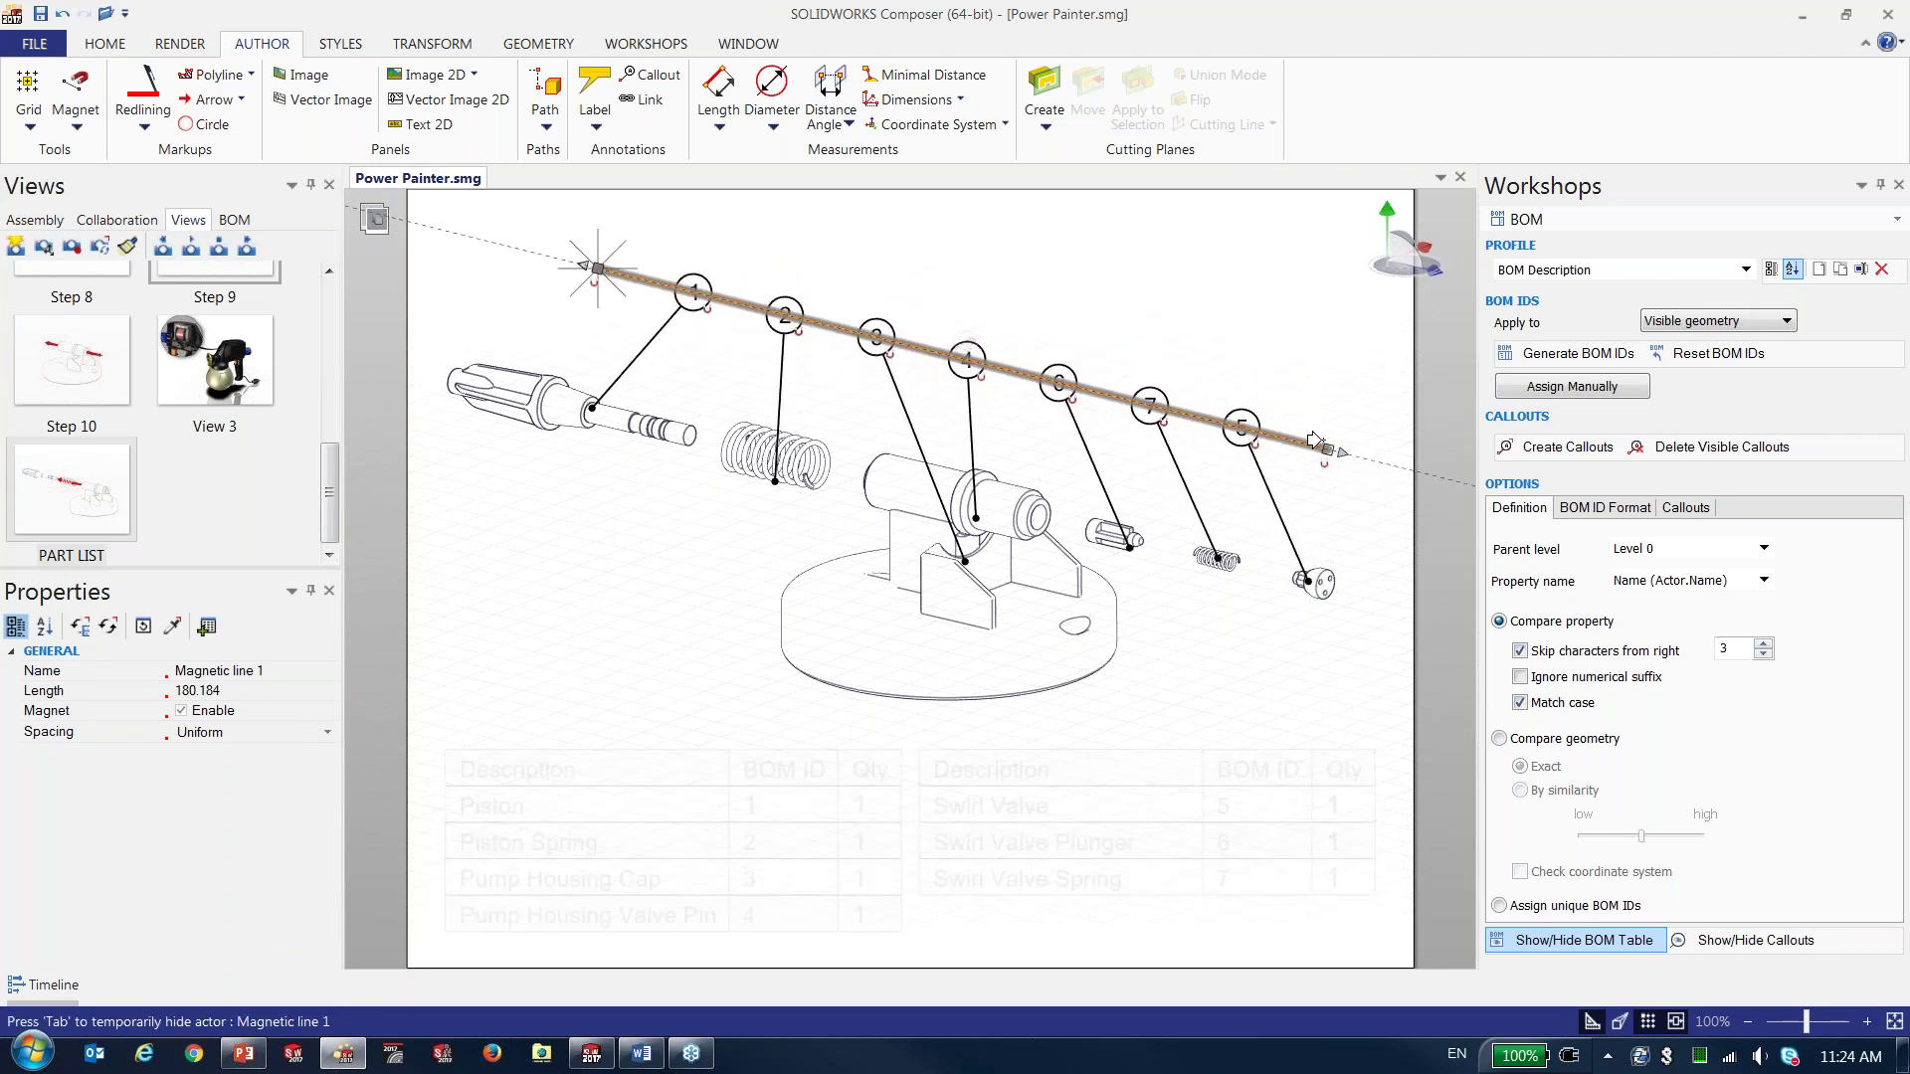
pyautogui.click(1169, 284)
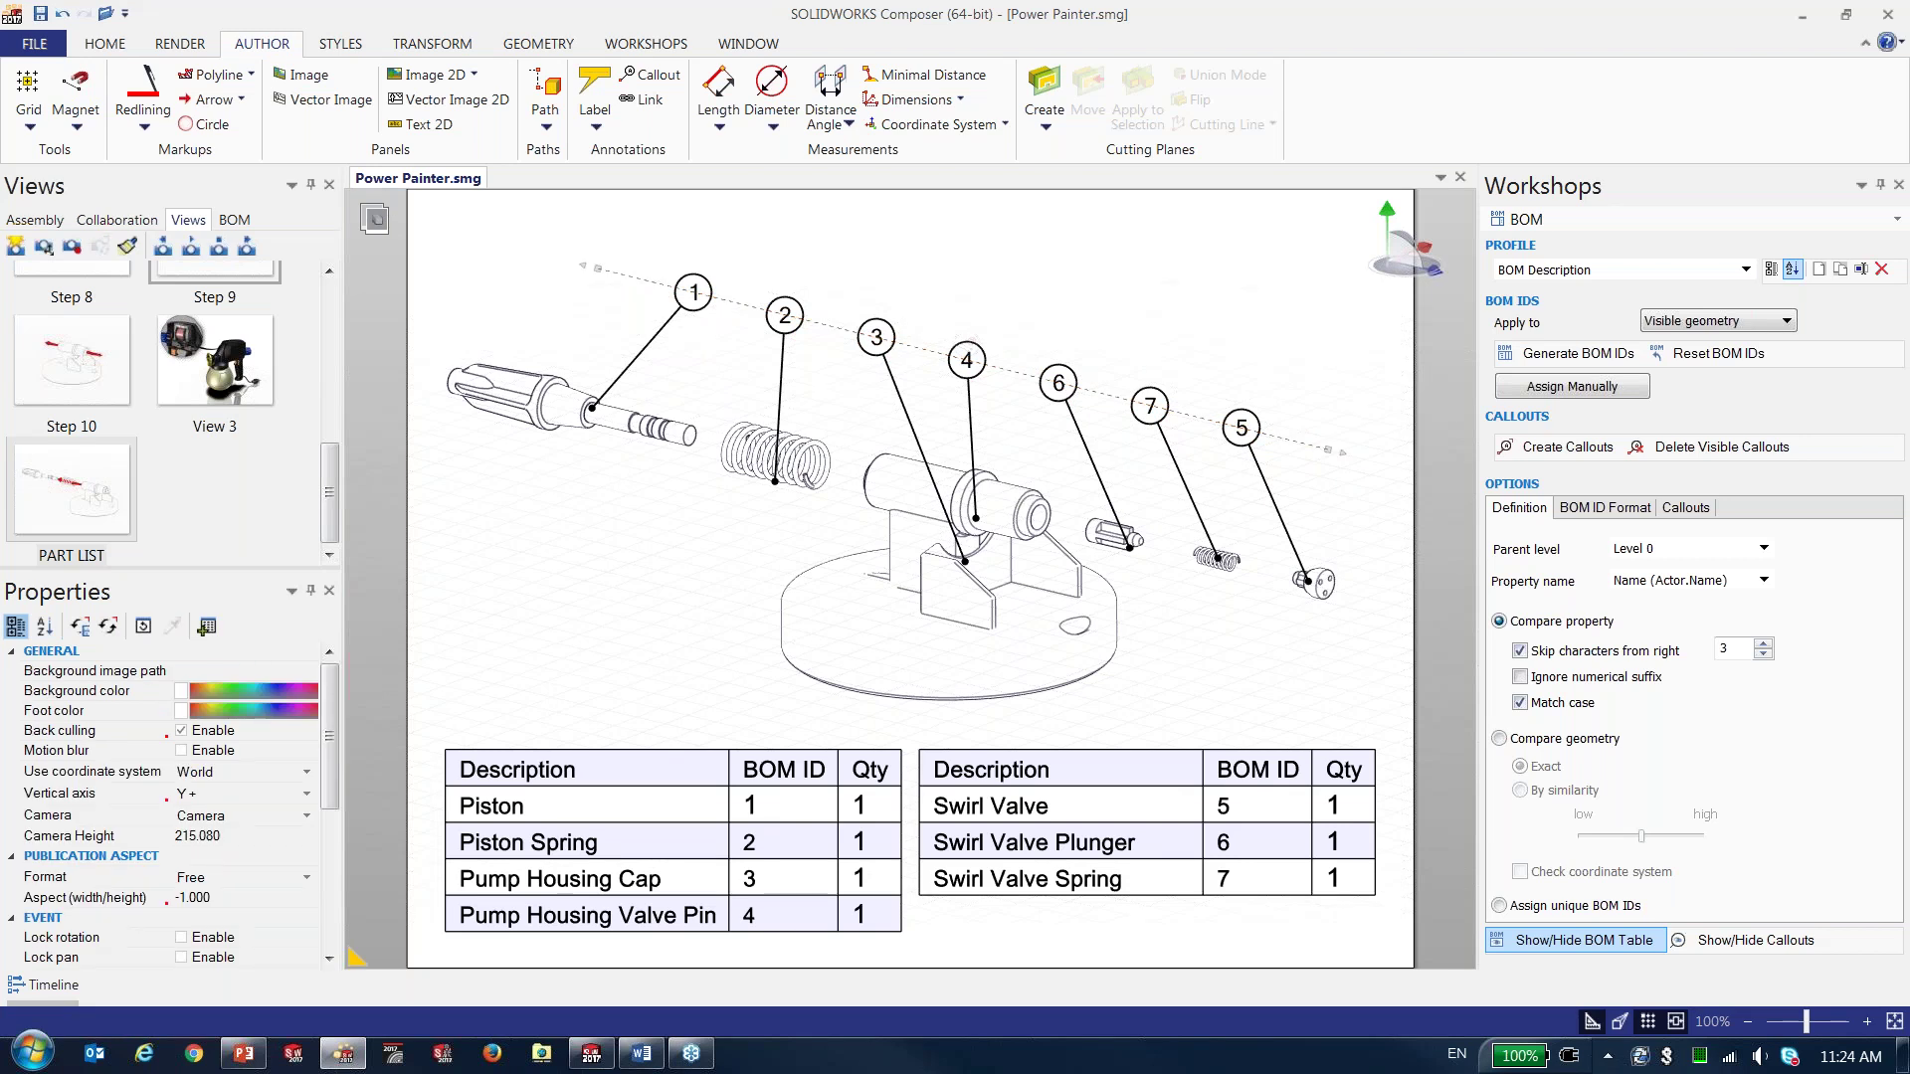
pyautogui.rightClick(78, 505)
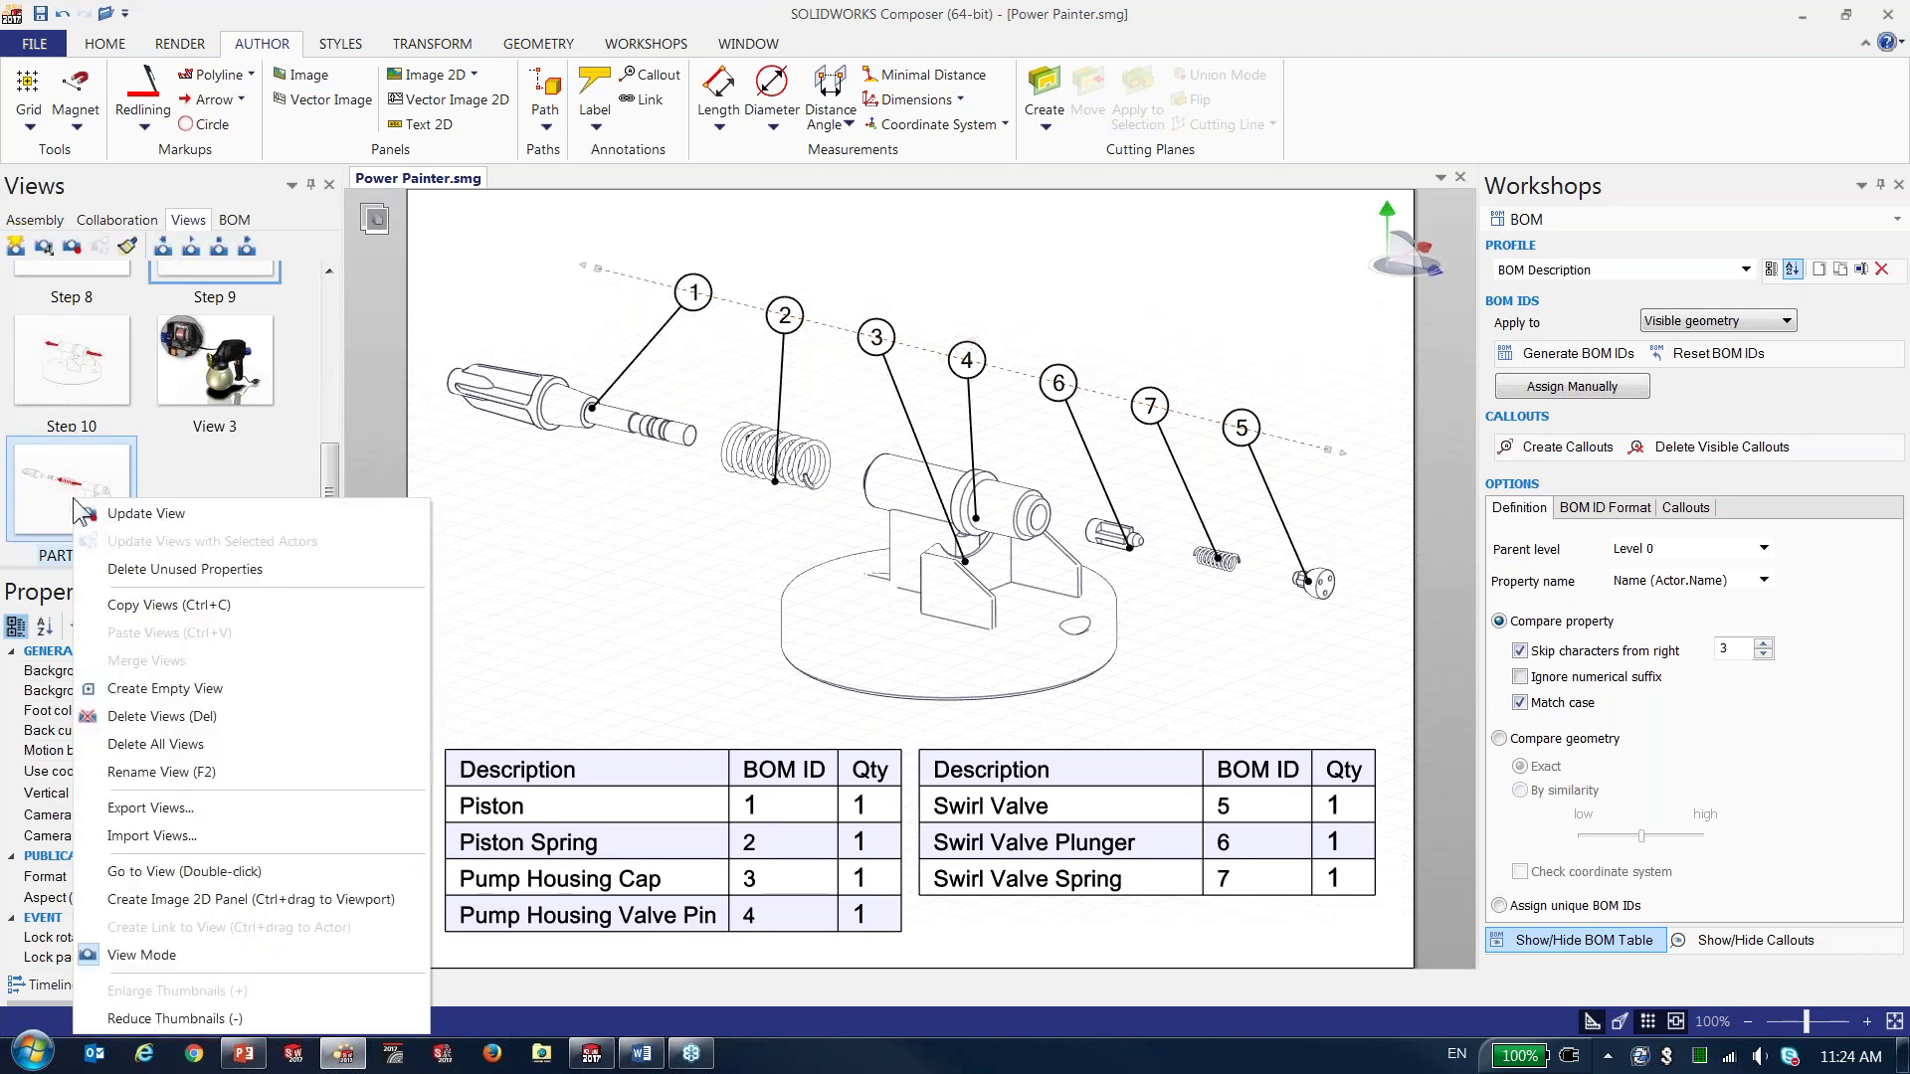
pyautogui.click(110, 515)
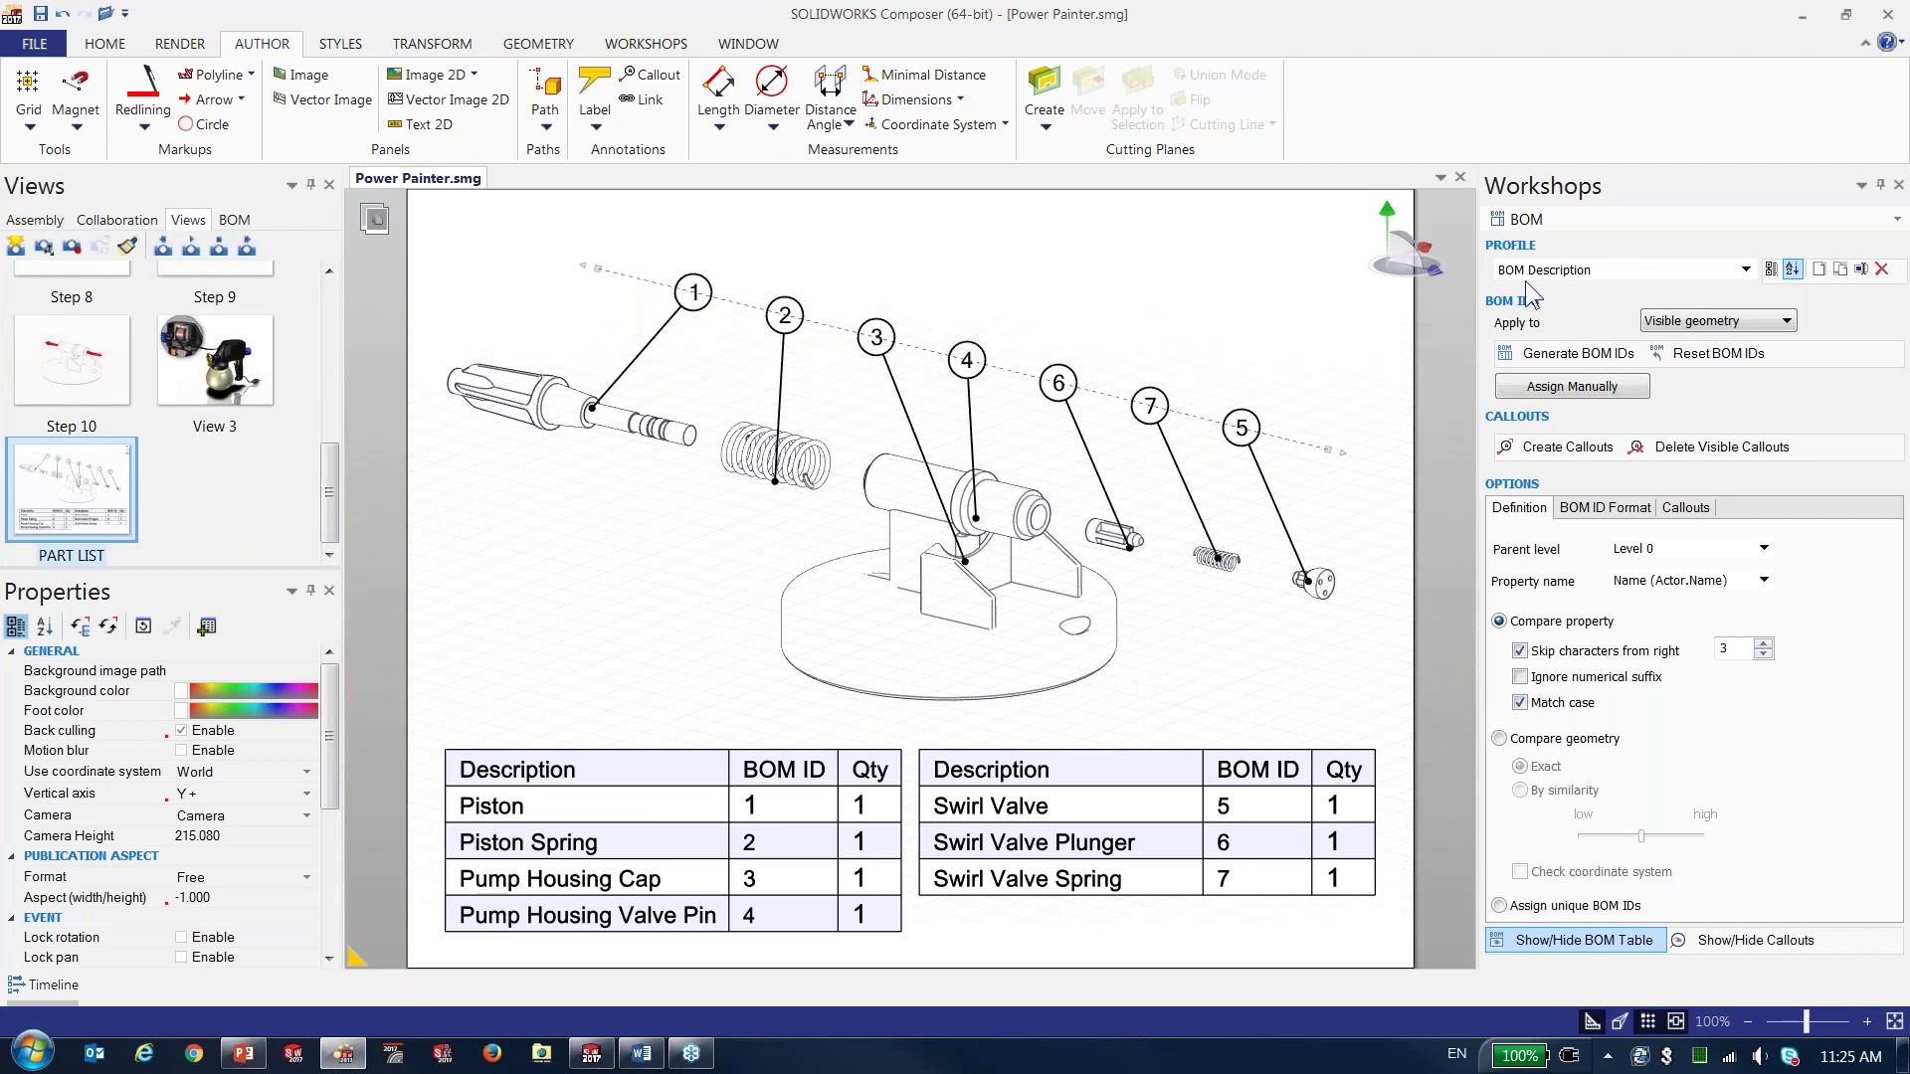
# - Save the view as a vector Technical Illustration named Power Painter.svg in the Output Images folder, overwriting the existing file
pyautogui.click(1627, 220)
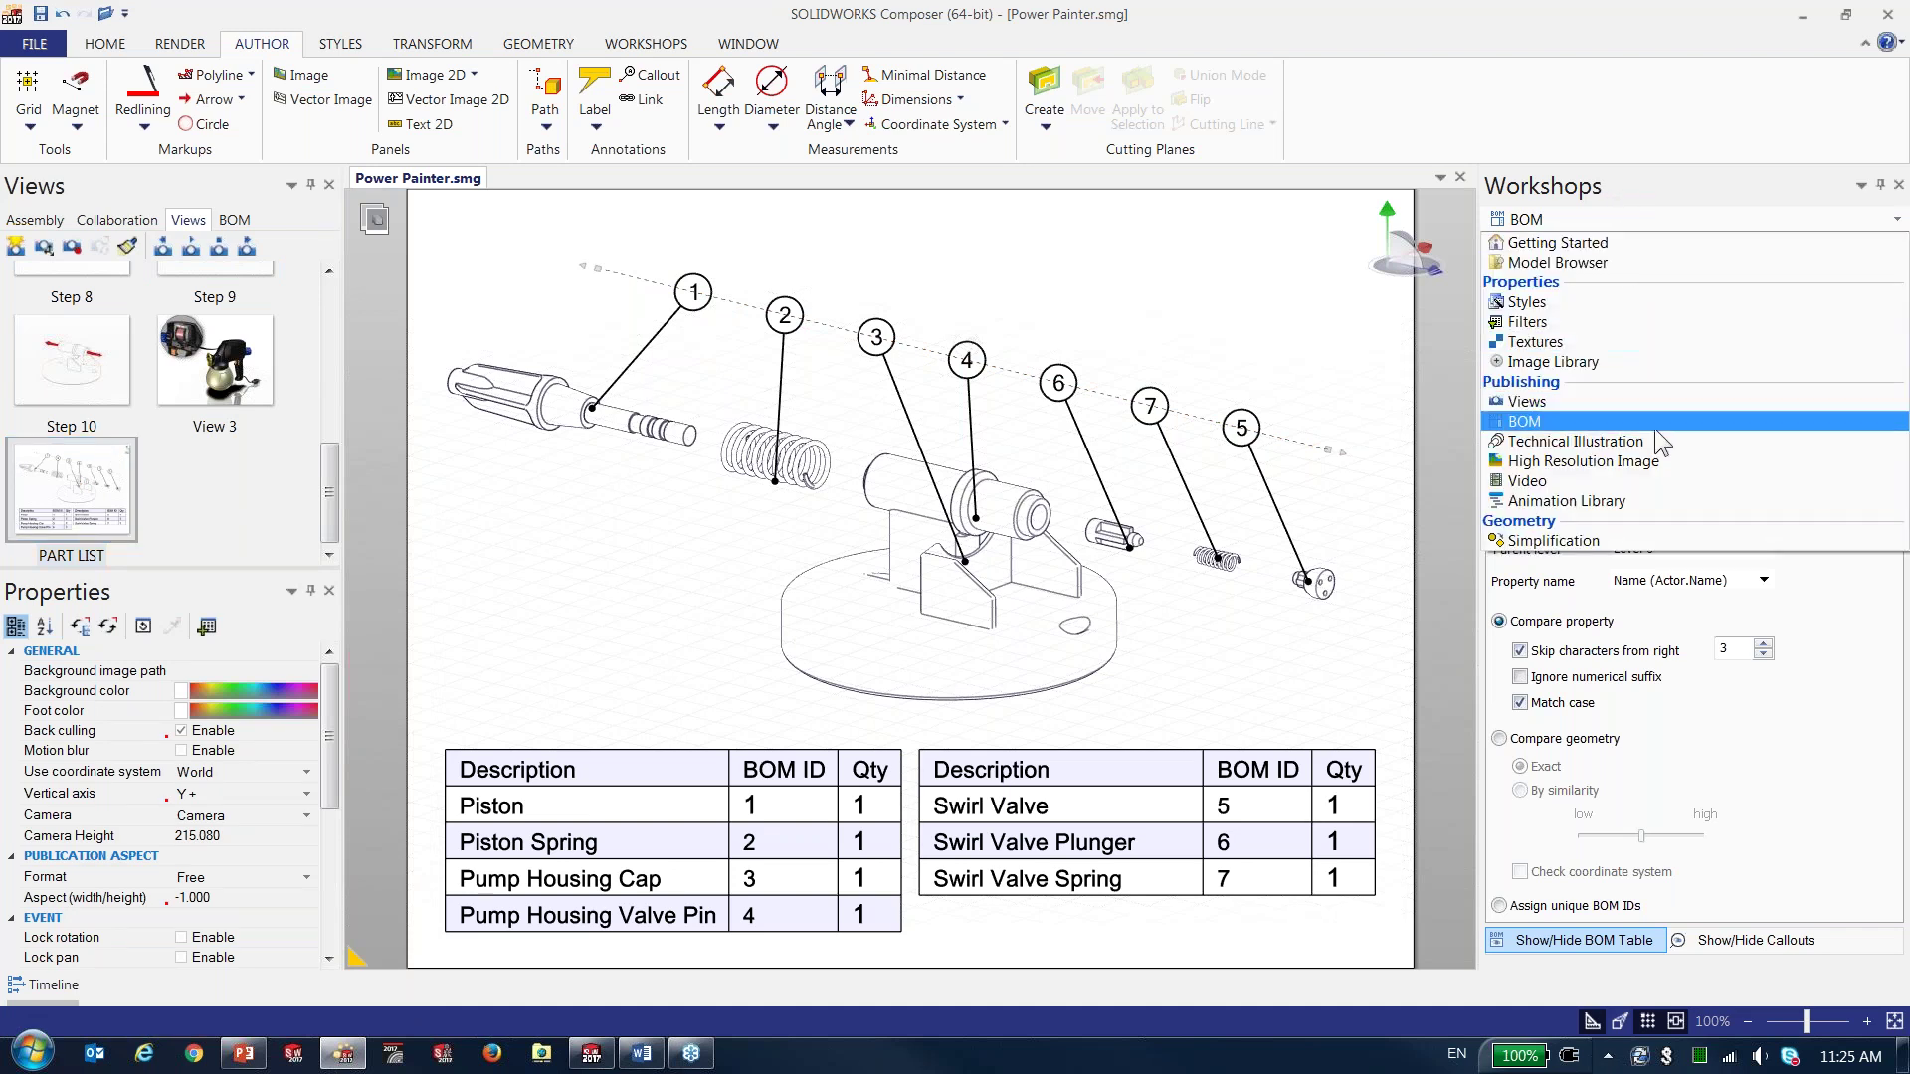
pyautogui.click(1590, 441)
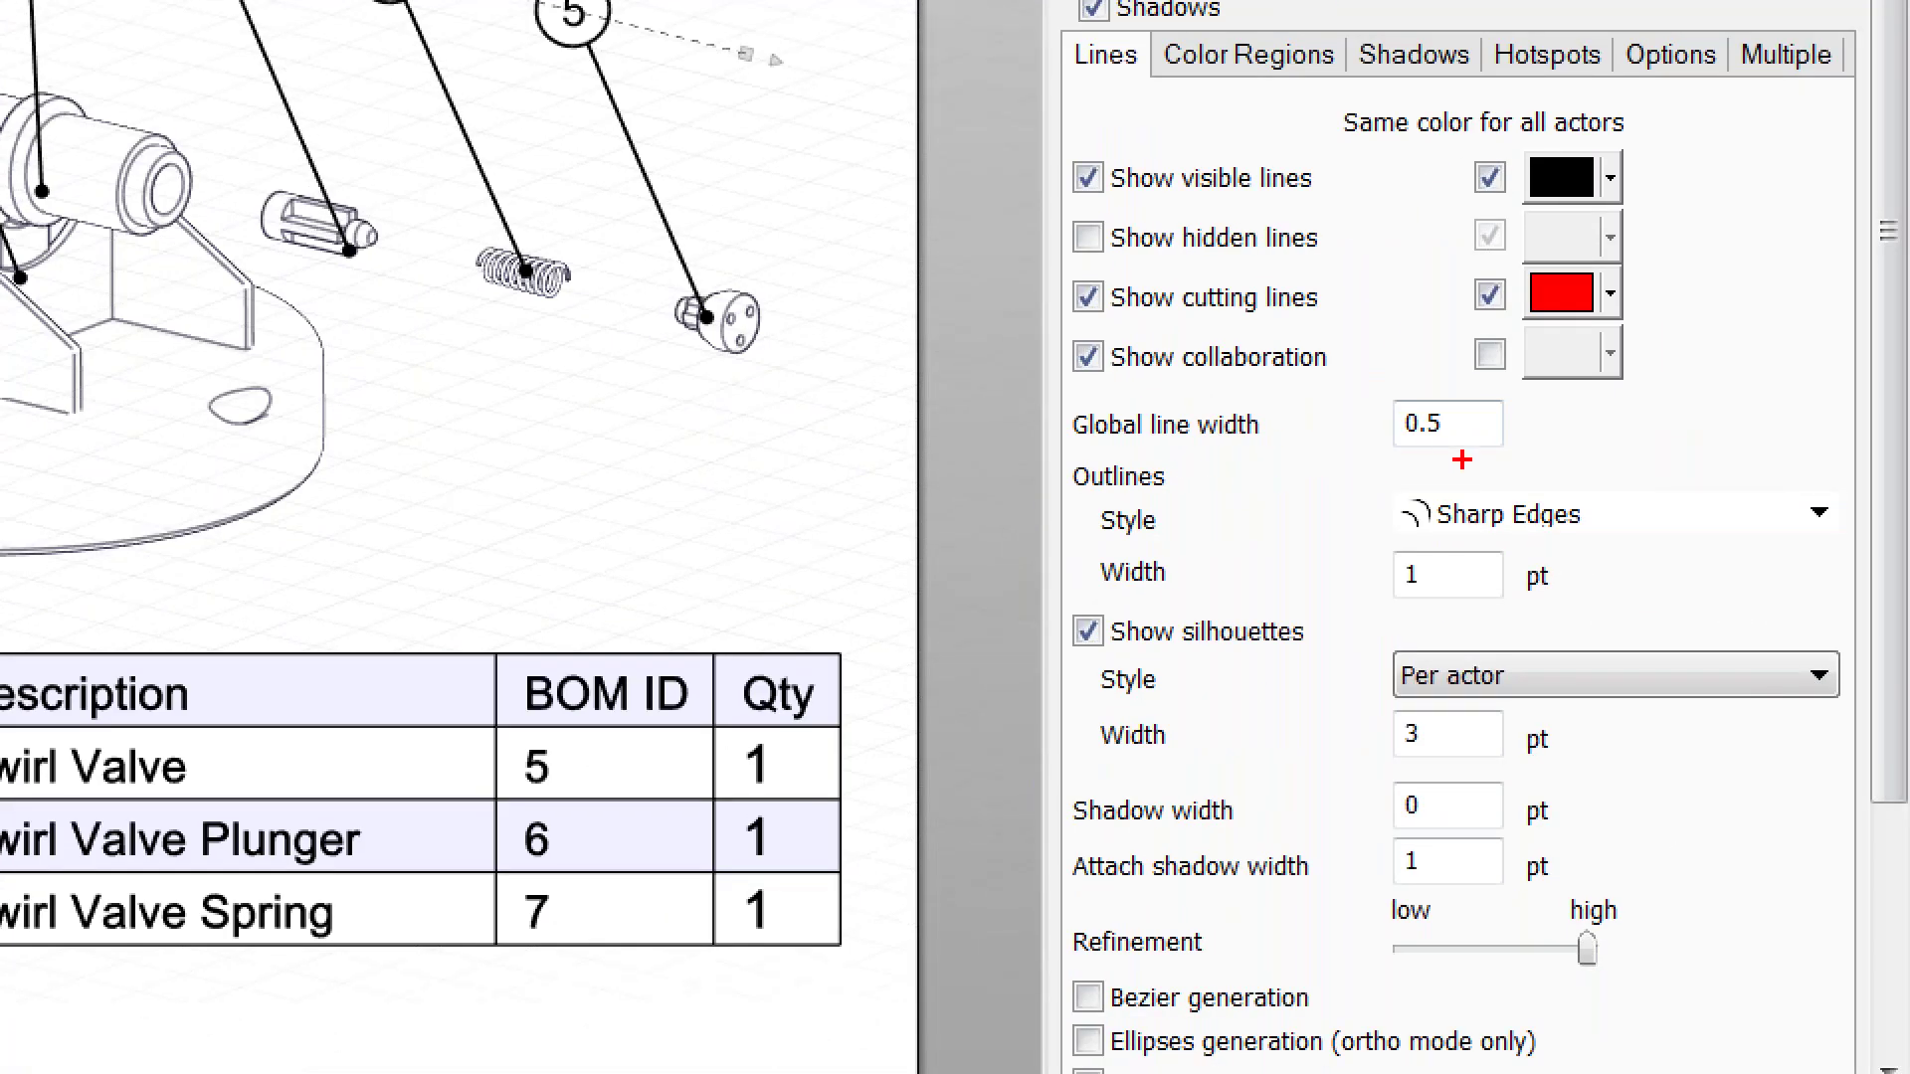
pyautogui.moveTo(1497, 738)
pyautogui.mouseDown()
pyautogui.moveTo(1408, 685)
pyautogui.moveTo(1272, 794)
pyautogui.moveTo(1349, 906)
pyautogui.moveTo(1492, 926)
pyautogui.moveTo(1482, 680)
pyautogui.mouseUp()
pyautogui.moveTo(1512, 401)
pyautogui.mouseDown()
pyautogui.moveTo(1374, 374)
pyautogui.moveTo(1437, 468)
pyautogui.moveTo(1468, 346)
pyautogui.mouseUp()
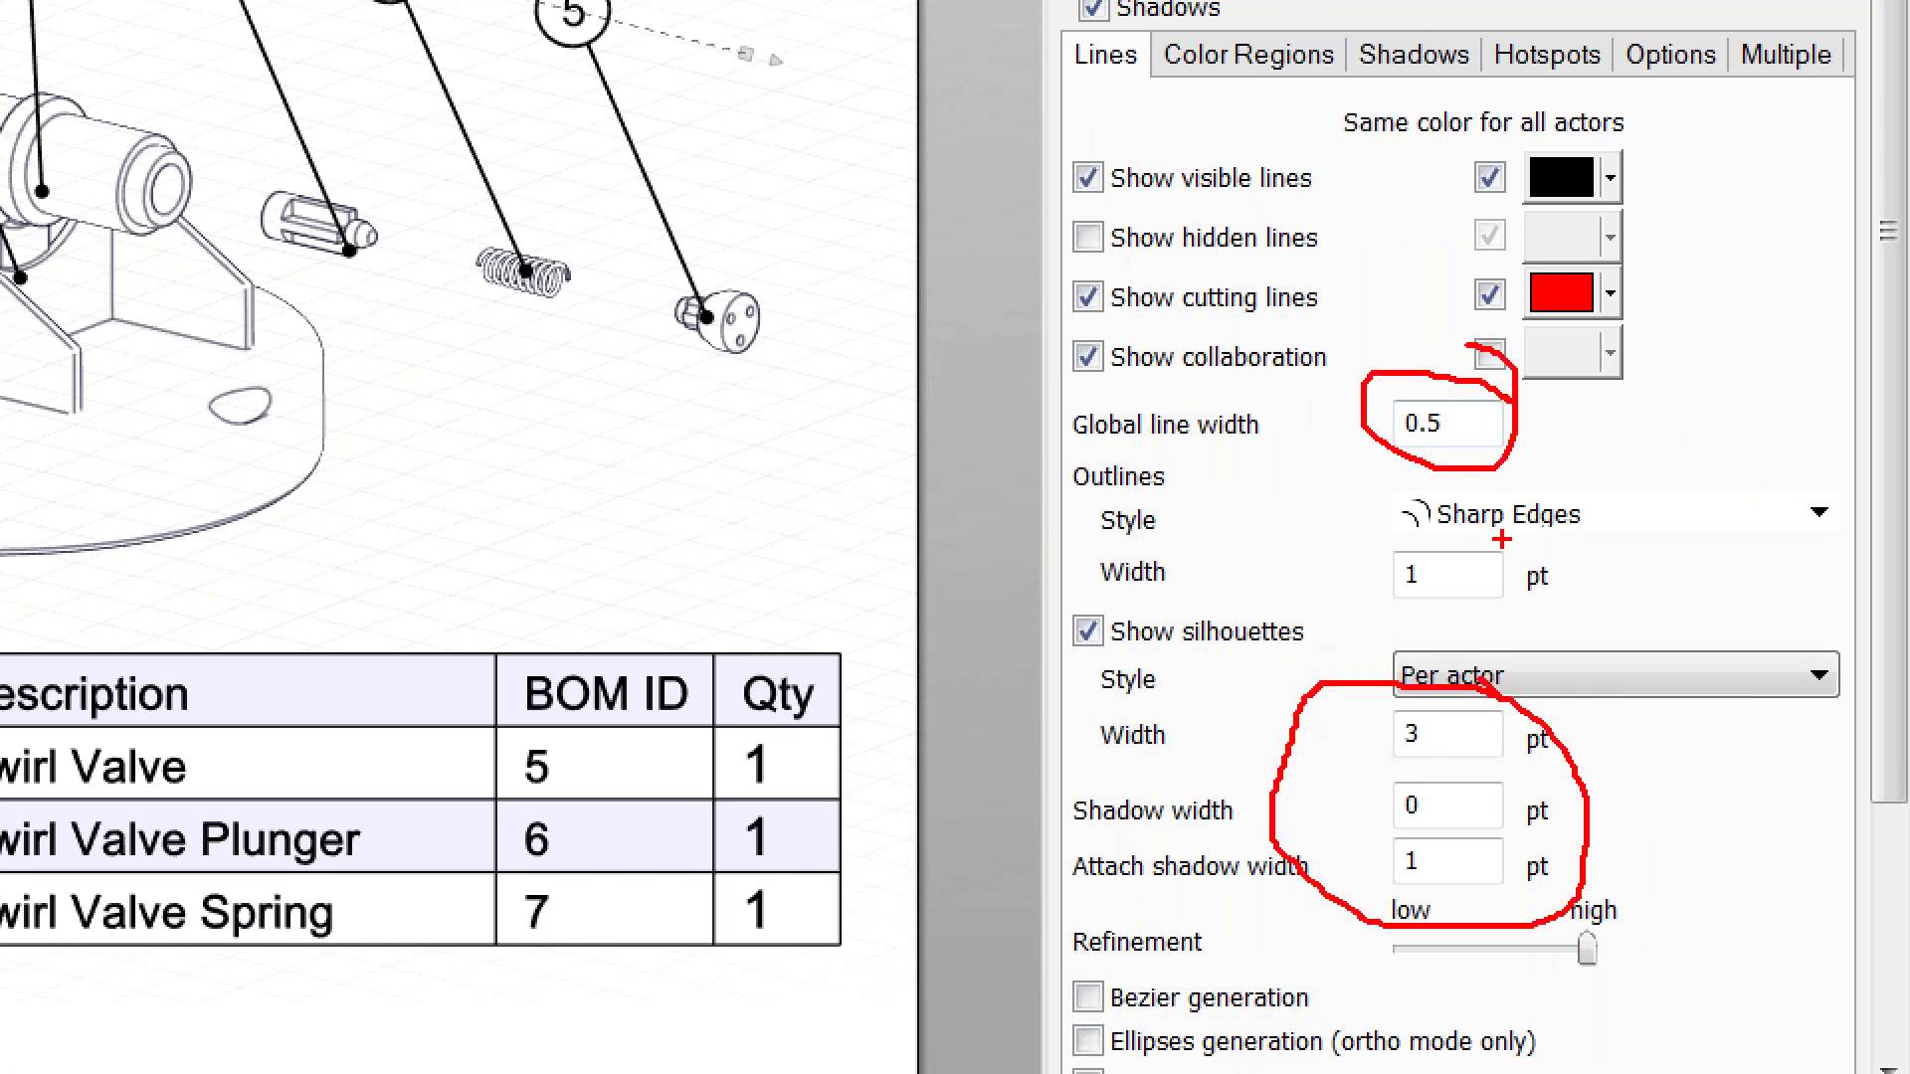
pyautogui.press('Escape')
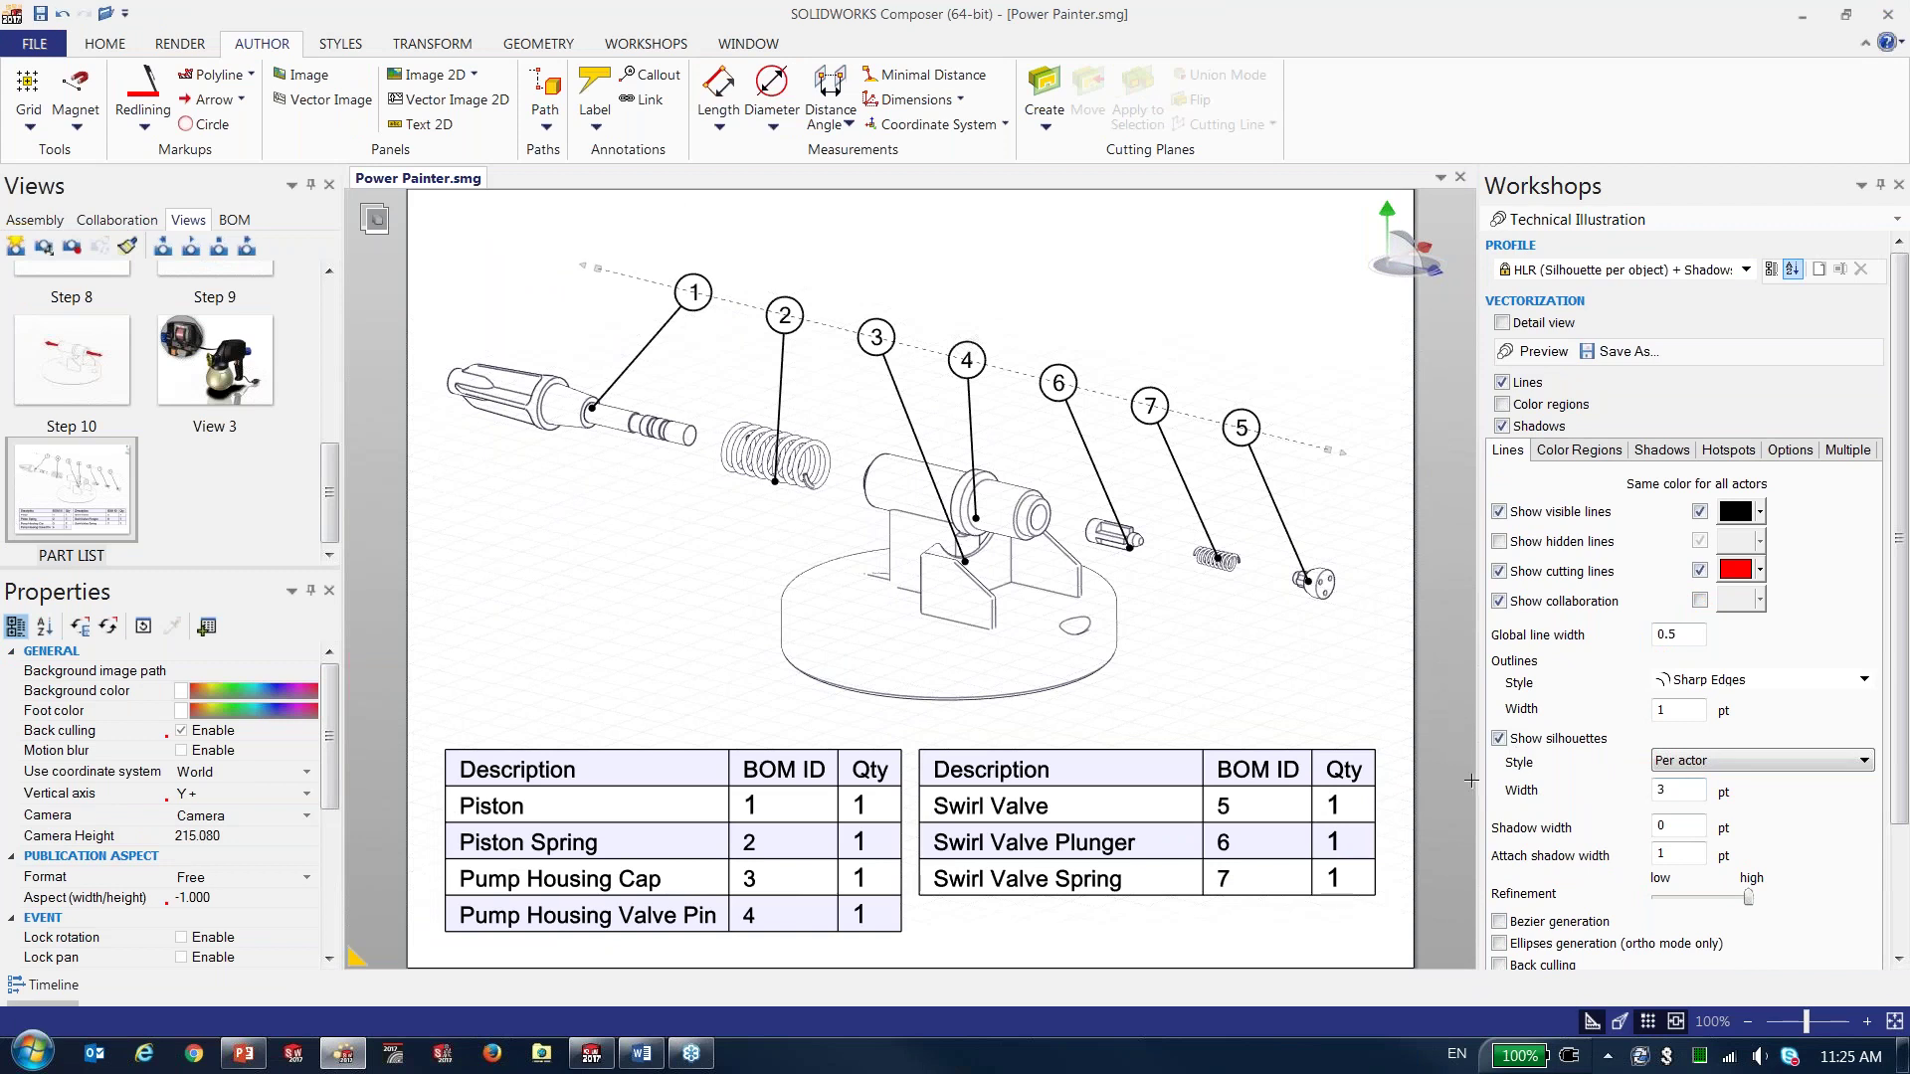
pyautogui.click(1620, 354)
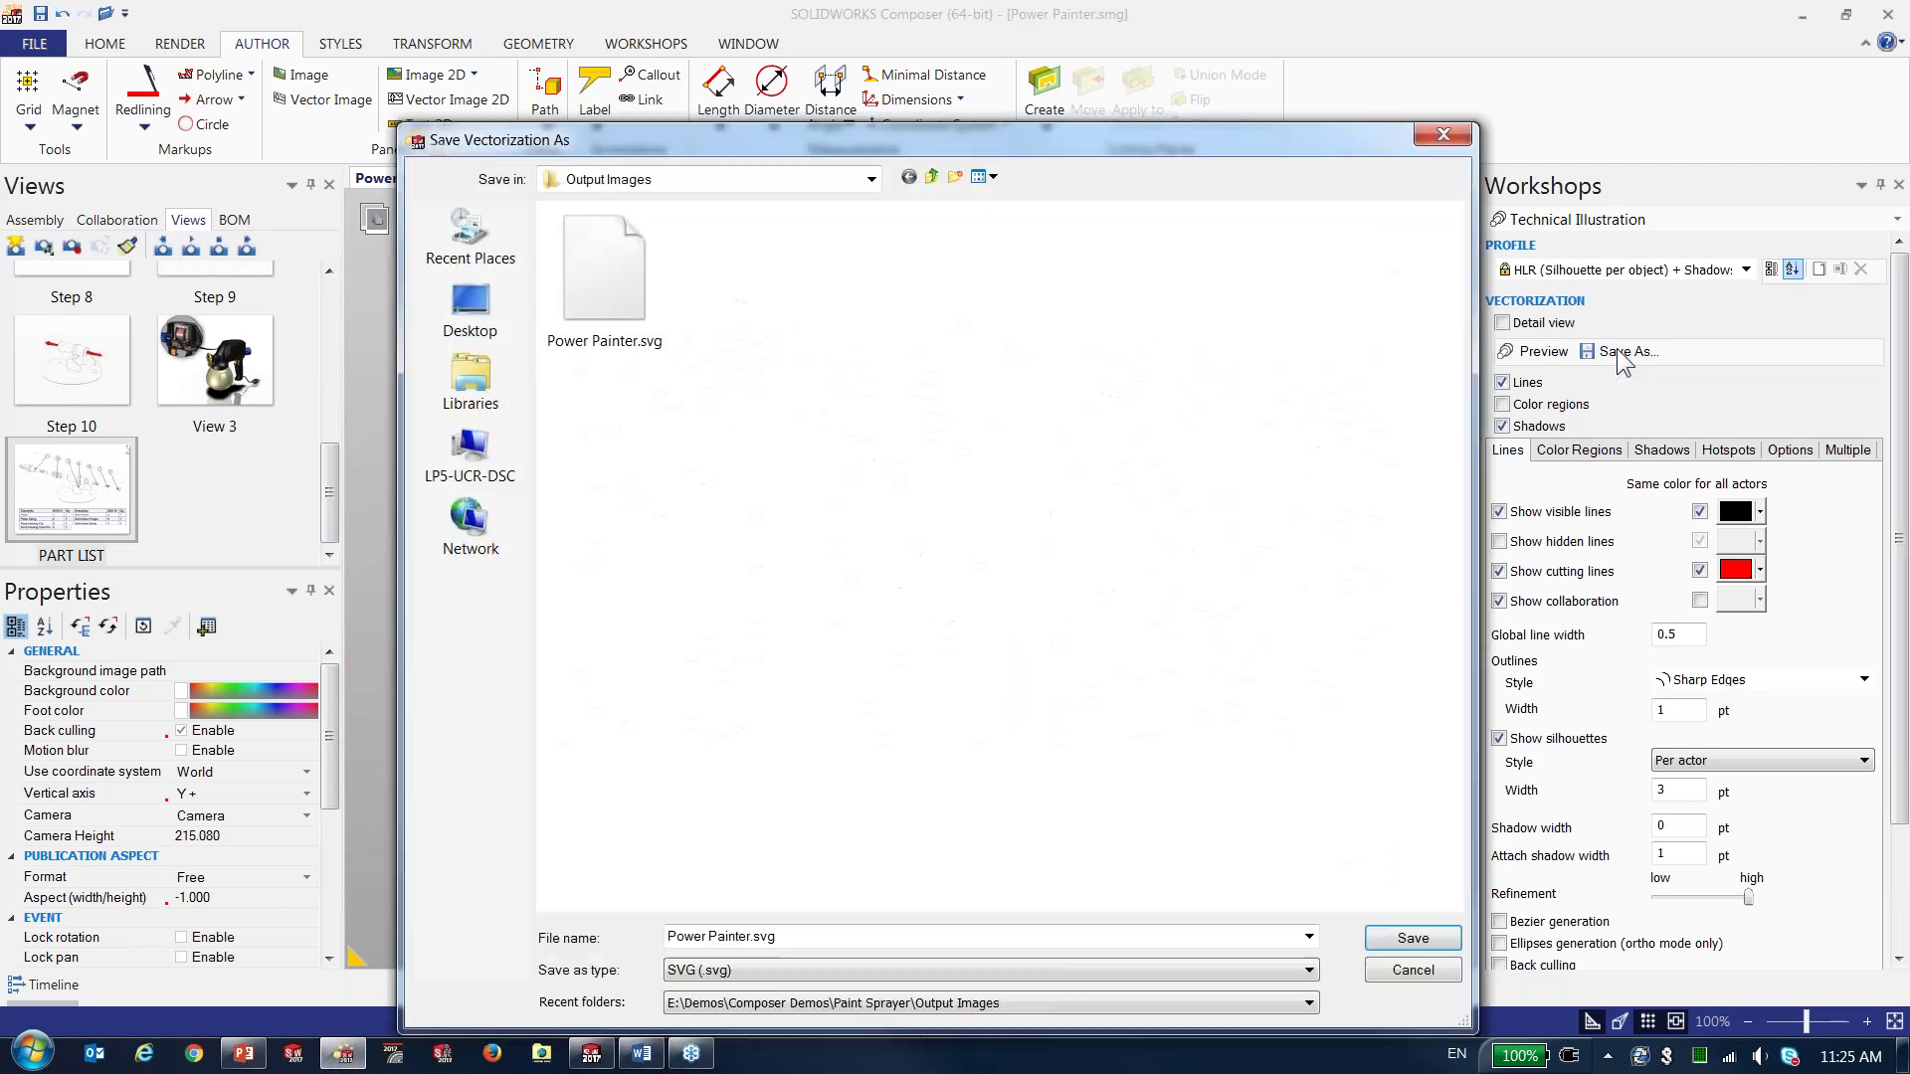
pyautogui.click(1412, 938)
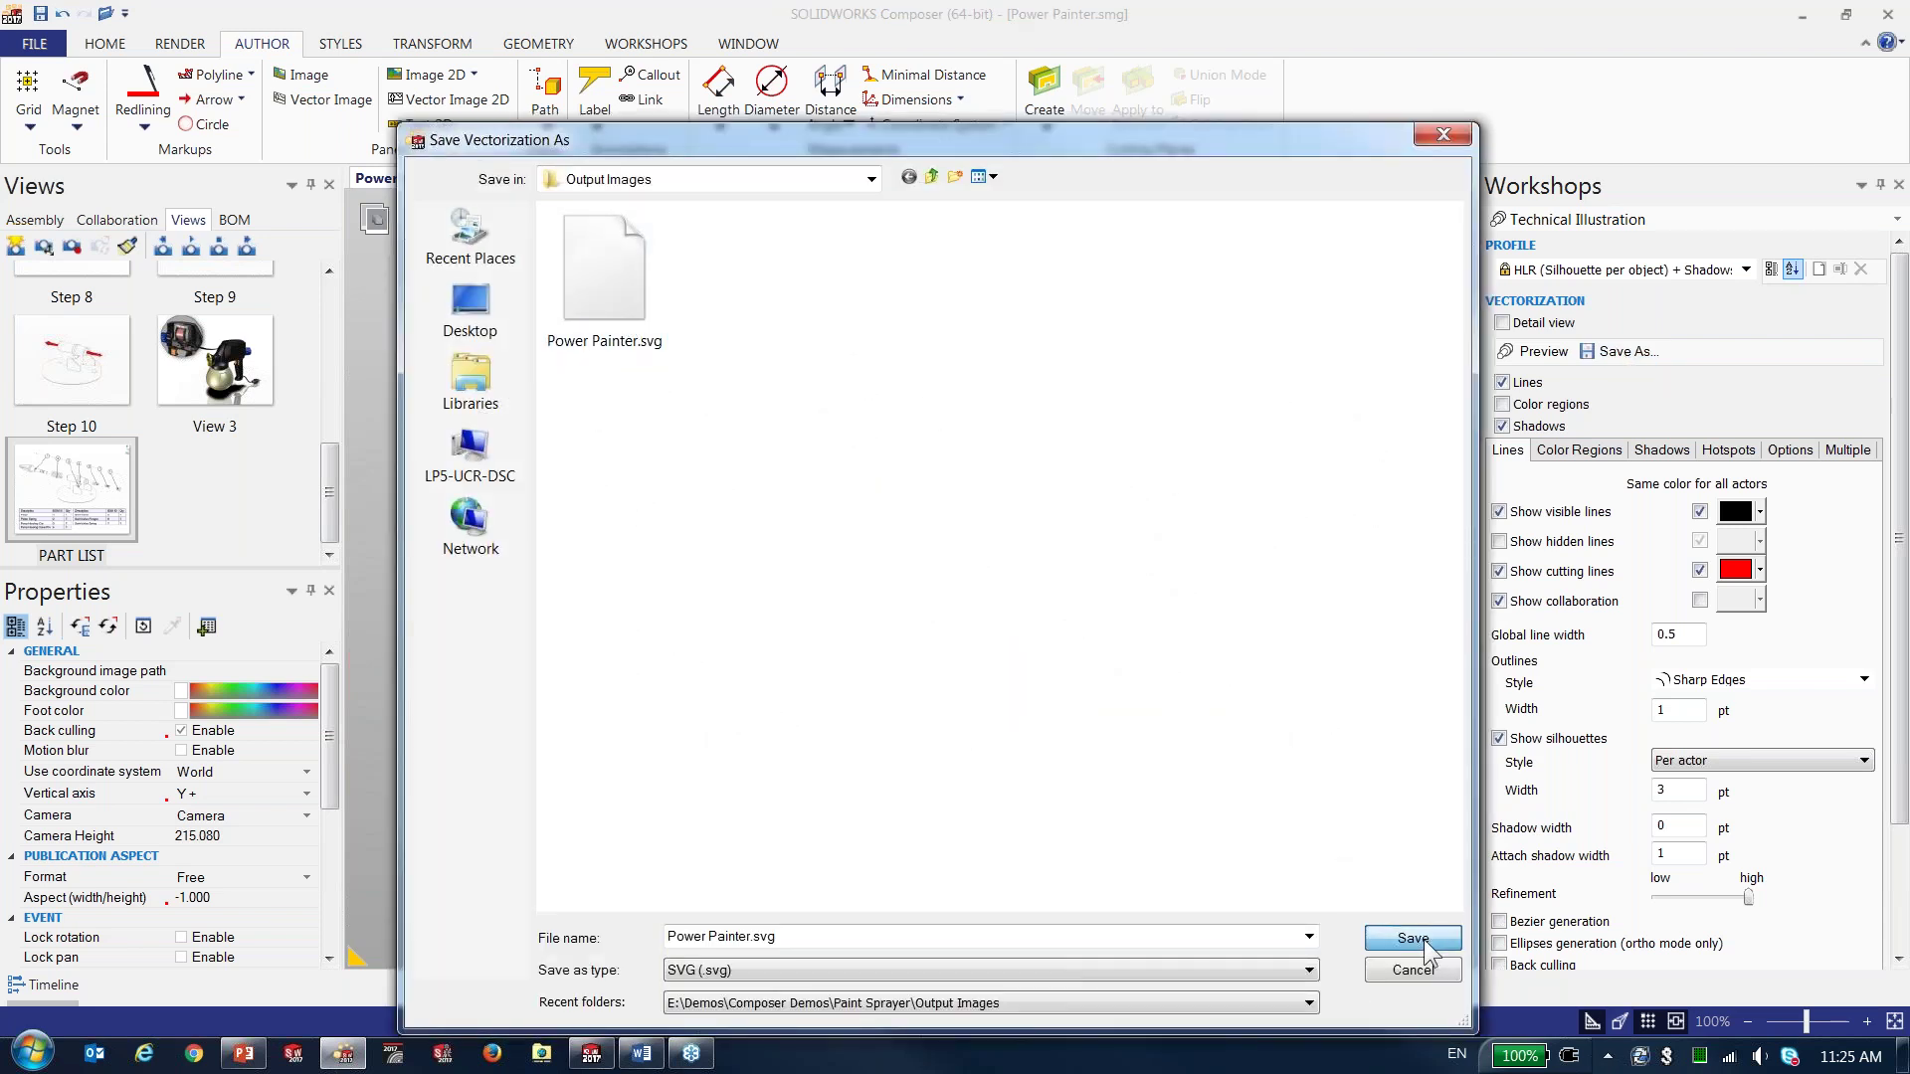
pyautogui.click(1034, 531)
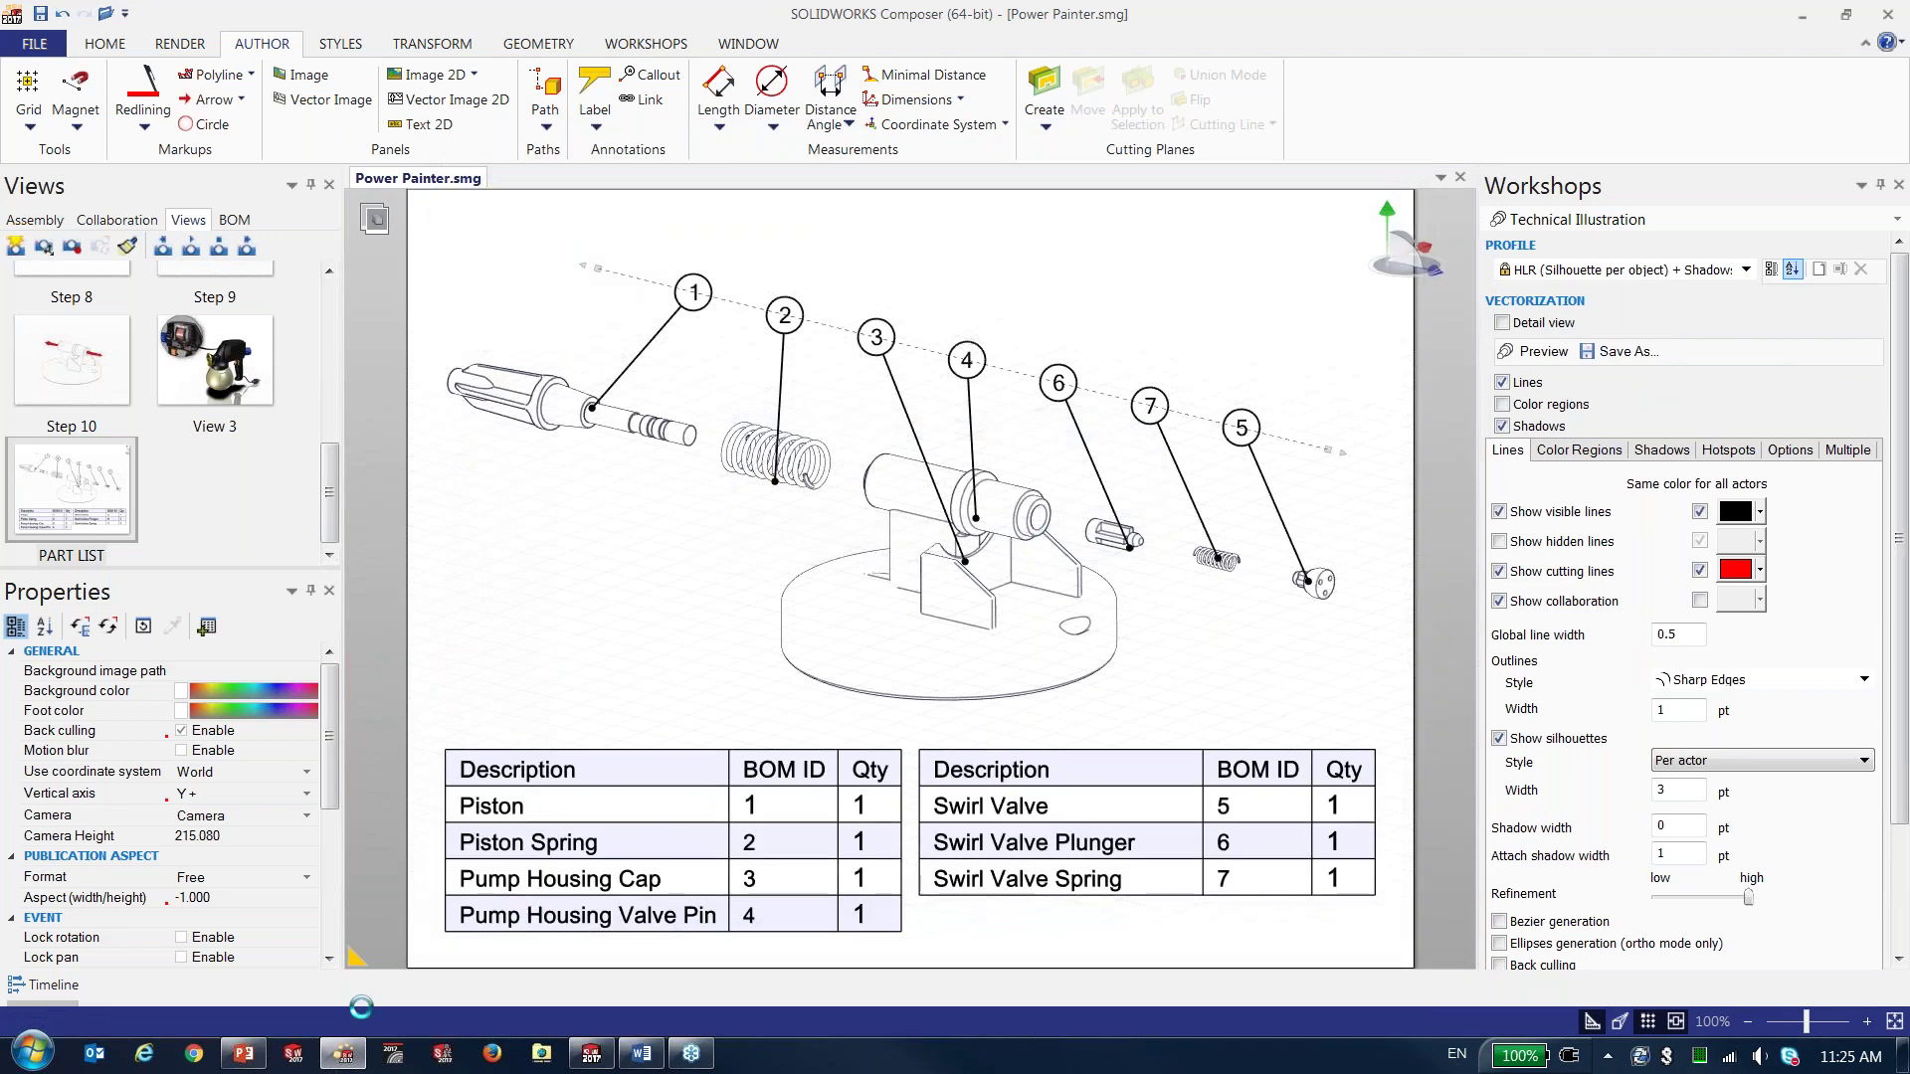
# - Switch to Windows Explorer and open Power Painter.svg from the Output Images folder in the browser
pyautogui.click(541, 1052)
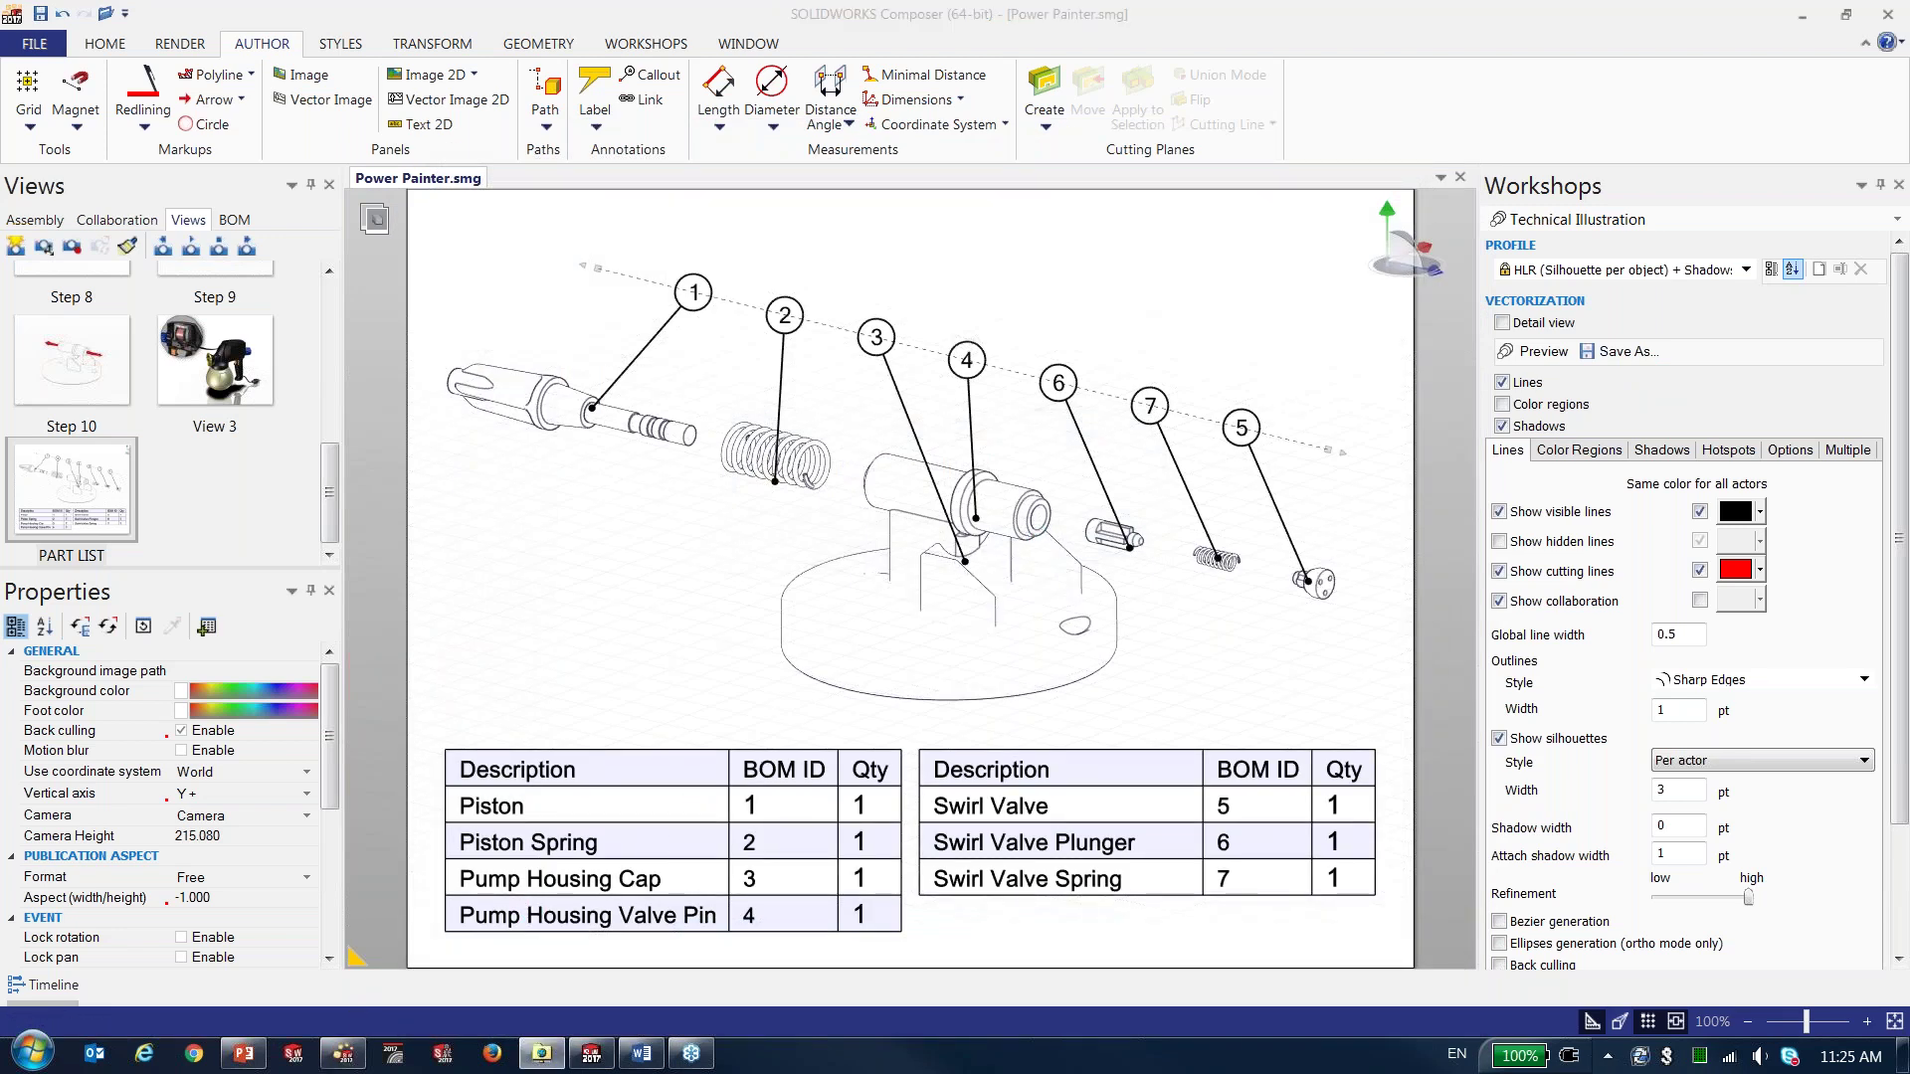
pyautogui.click(208, 403)
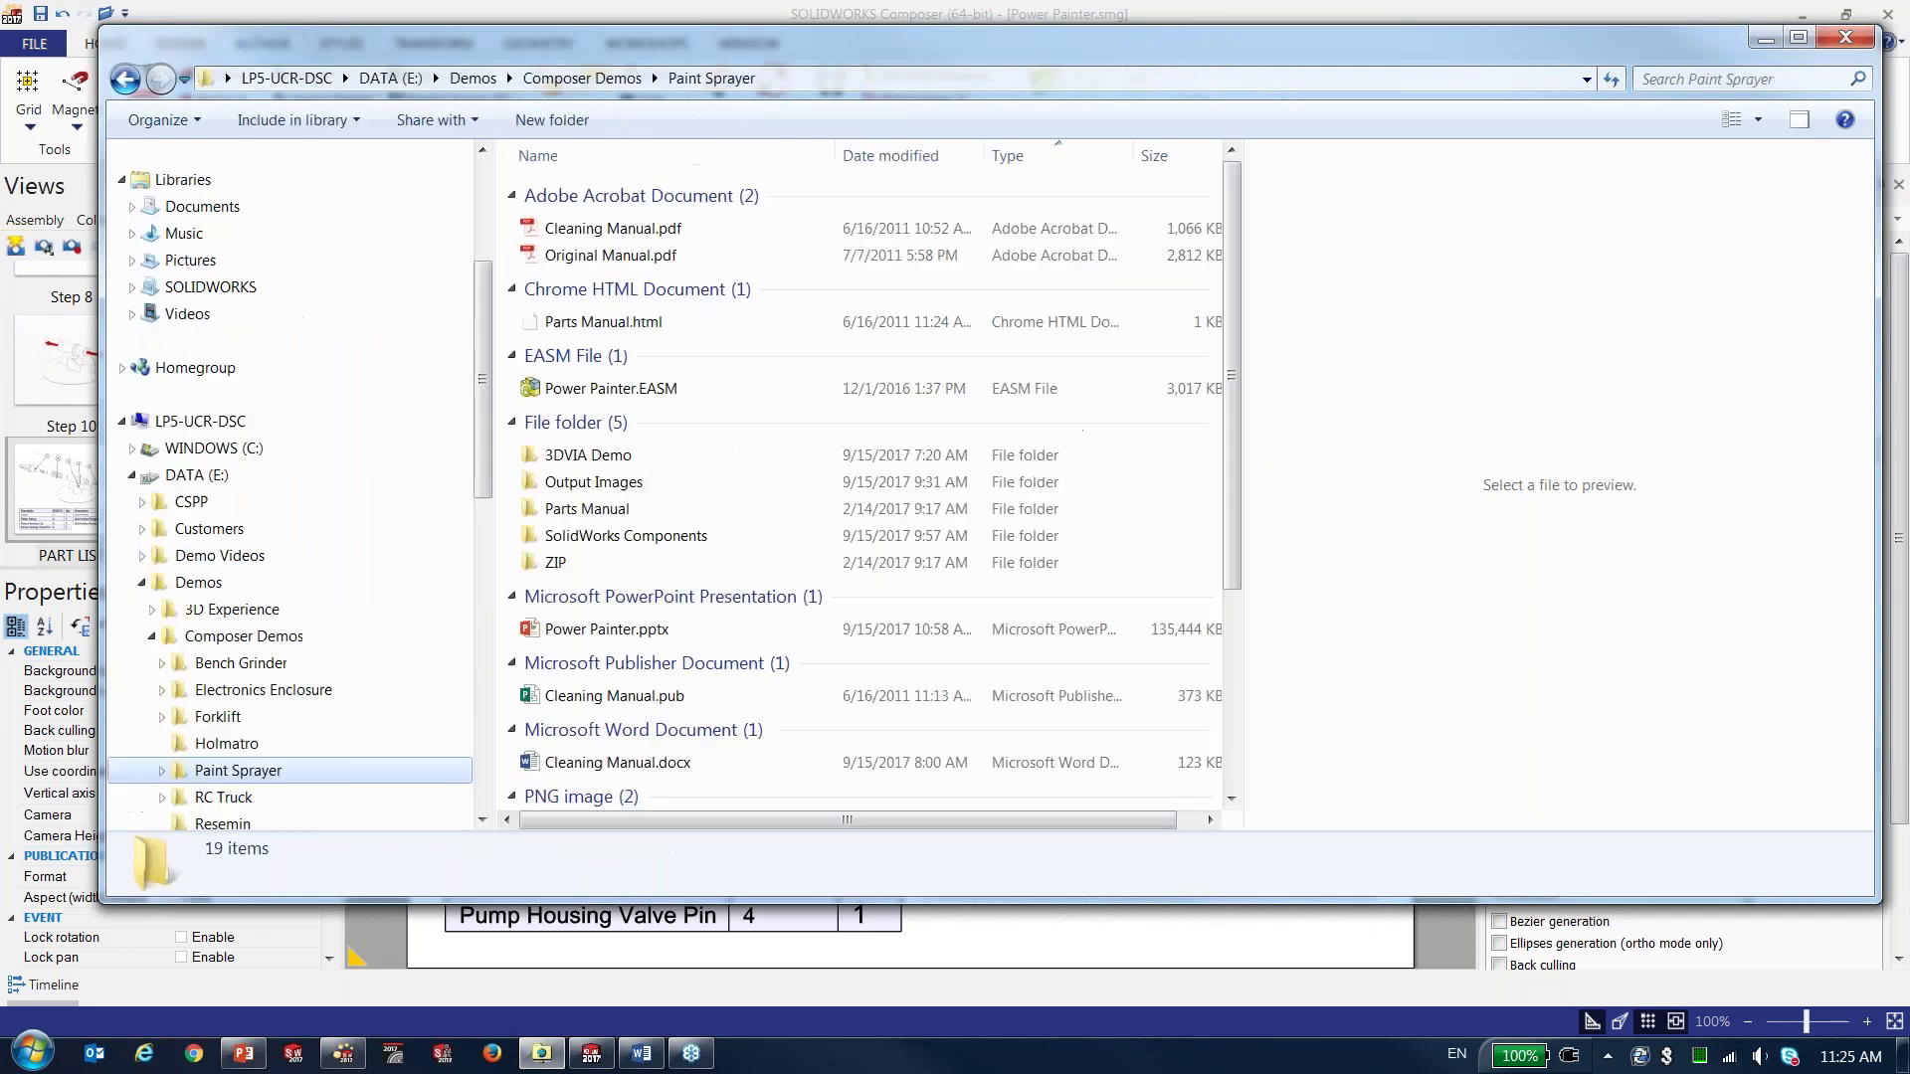
pyautogui.doubleClick(671, 480)
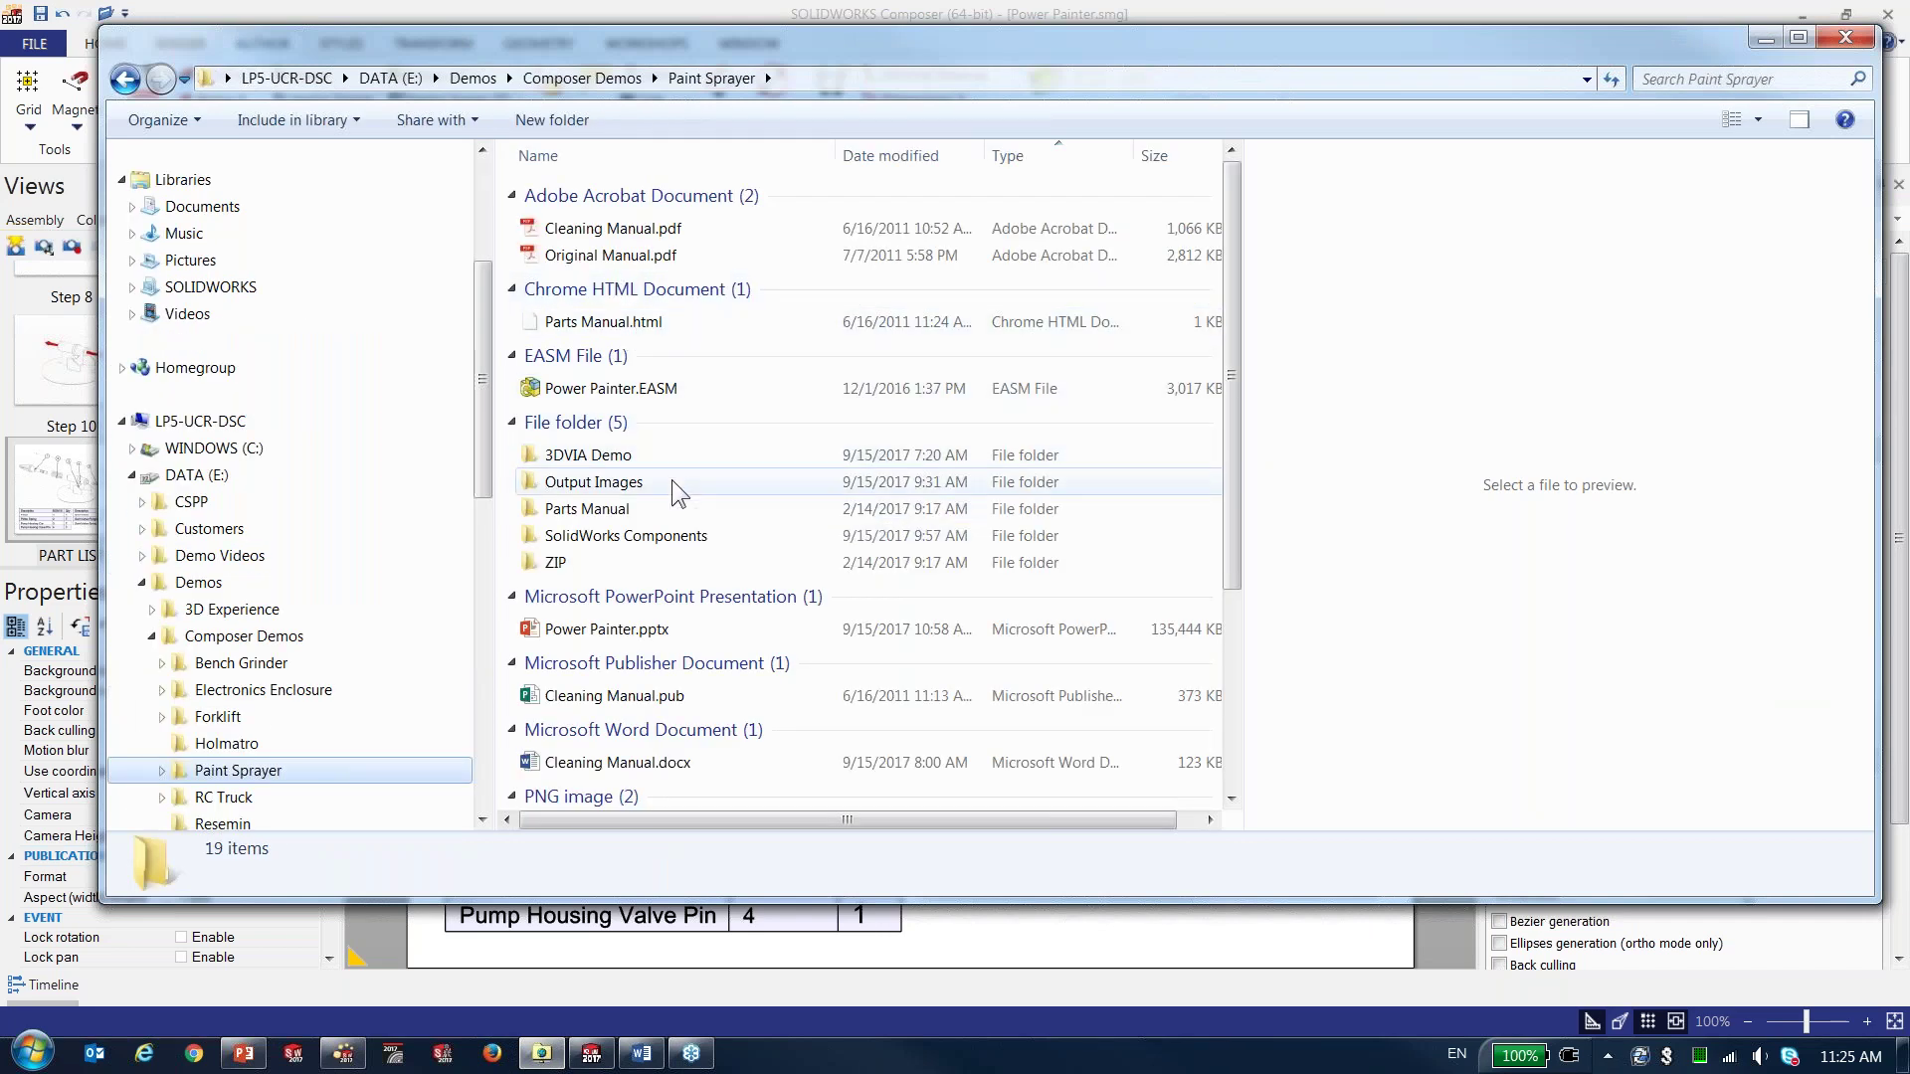
pyautogui.click(707, 244)
pyautogui.doubleClick(726, 201)
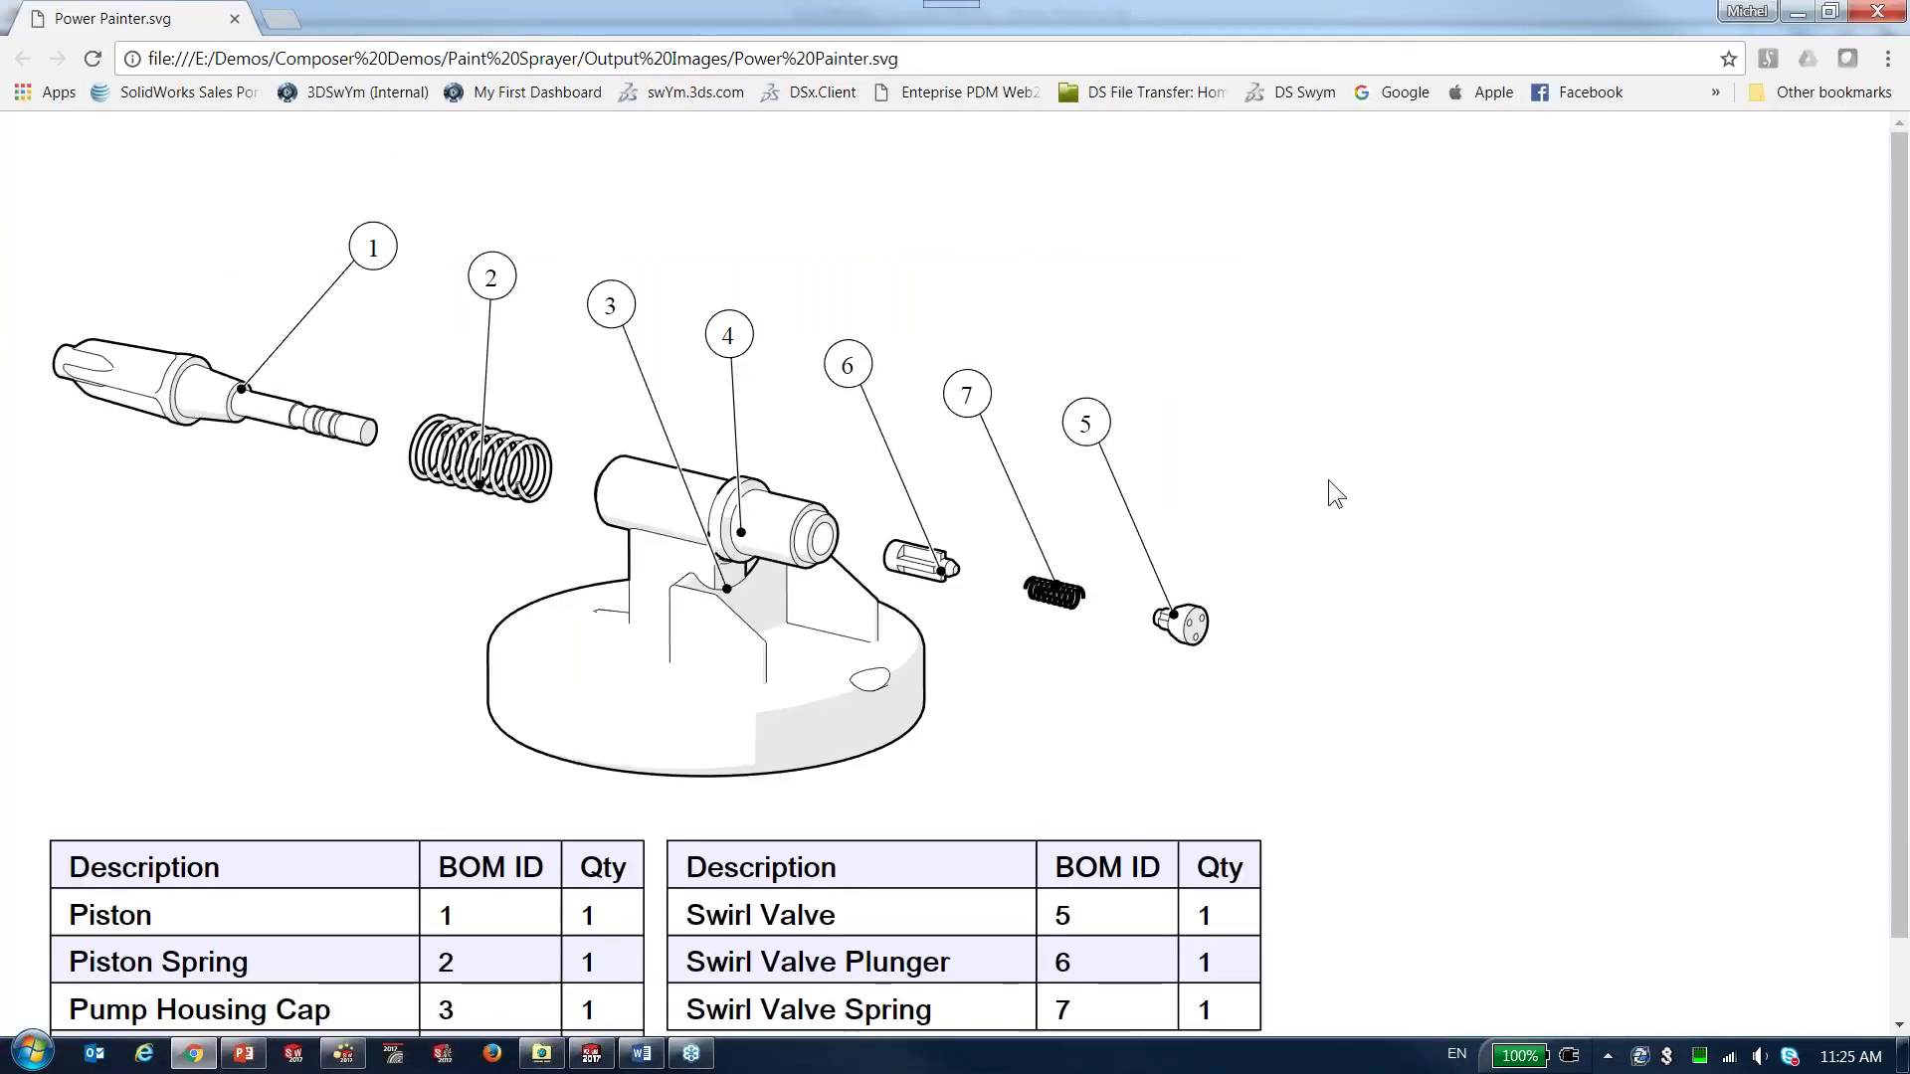
# - Check the interactive hotspots linking parts, callouts and BOM rows, and inspect the enlarged SVG linework around the pump housing
pyautogui.keyDown('ctrl'); pyautogui.scroll(-1, 1292, 563); pyautogui.keyUp('ctrl')
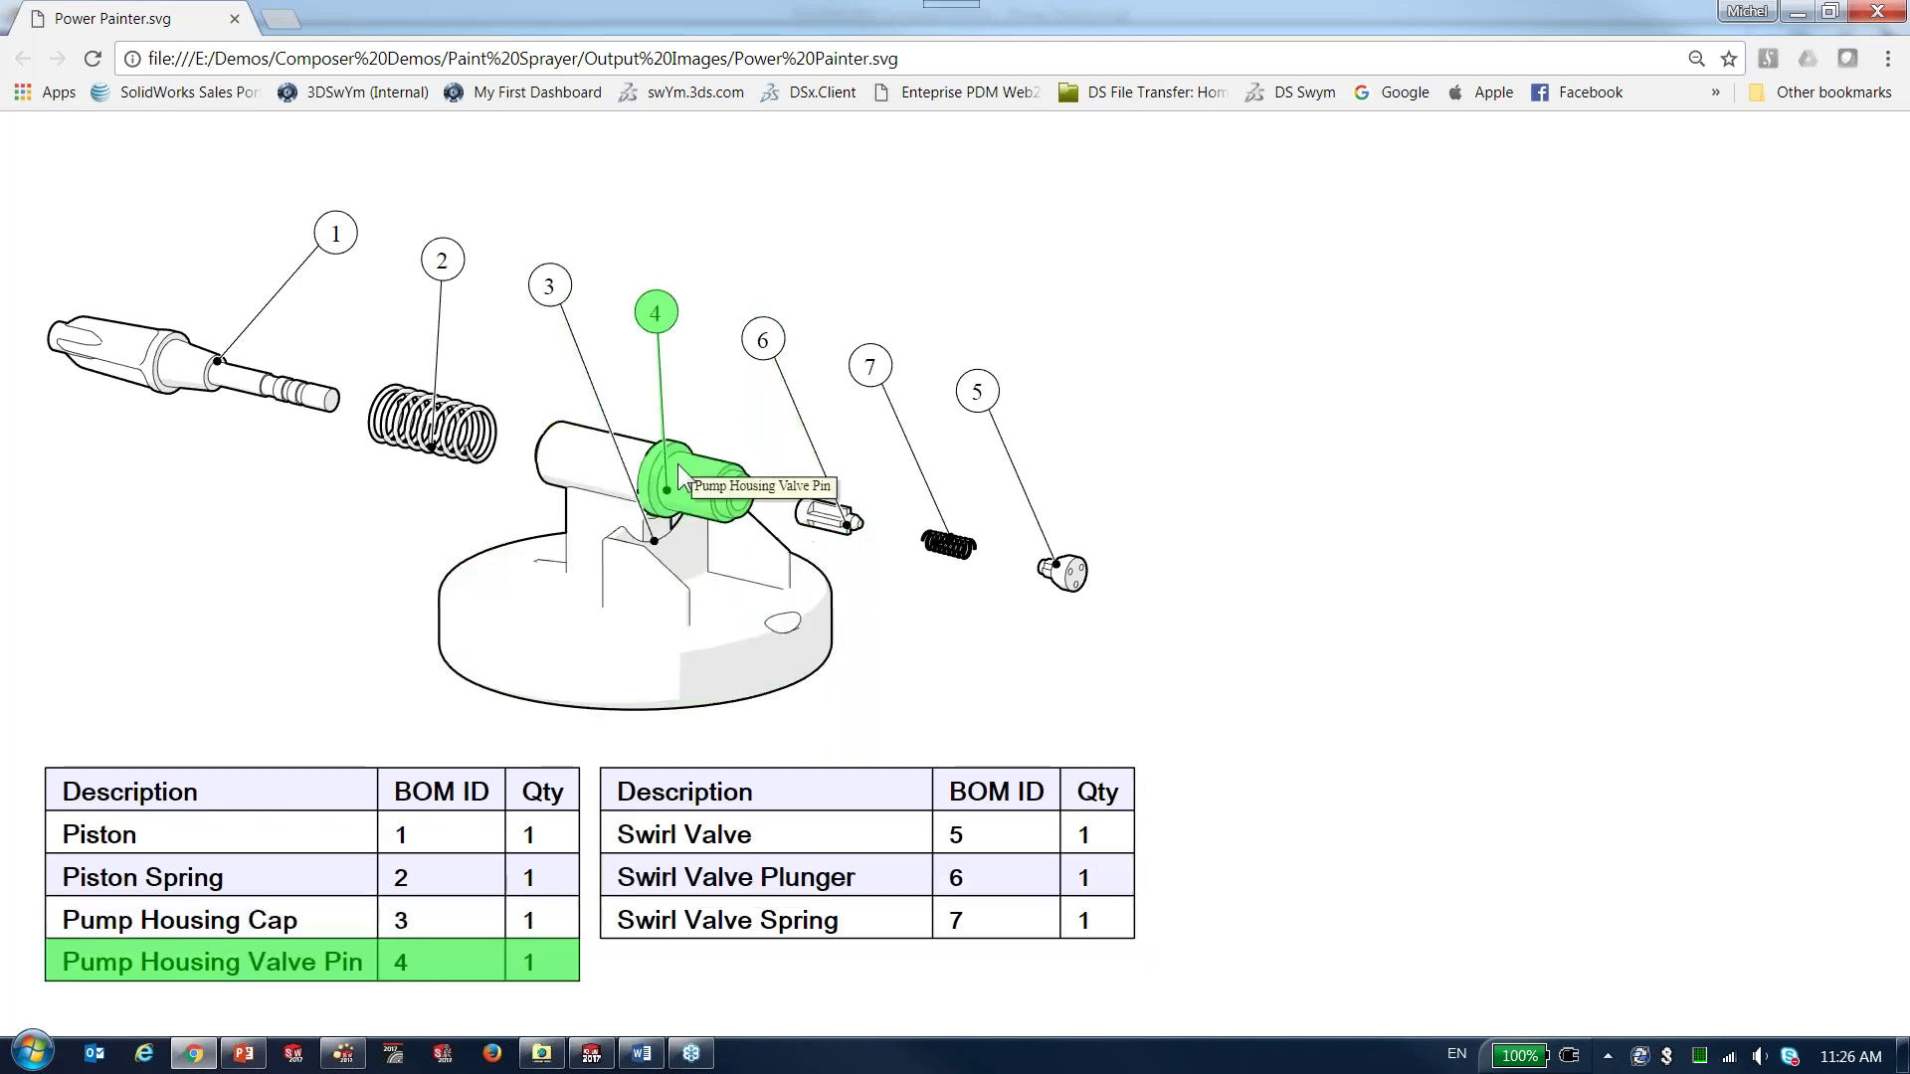
pyautogui.hotkey('ctrl', '+')
pyautogui.hotkey('ctrl', '+')
pyautogui.hotkey('ctrl', '+')
pyautogui.hotkey('ctrl', '+')
pyautogui.hotkey('ctrl', '+')
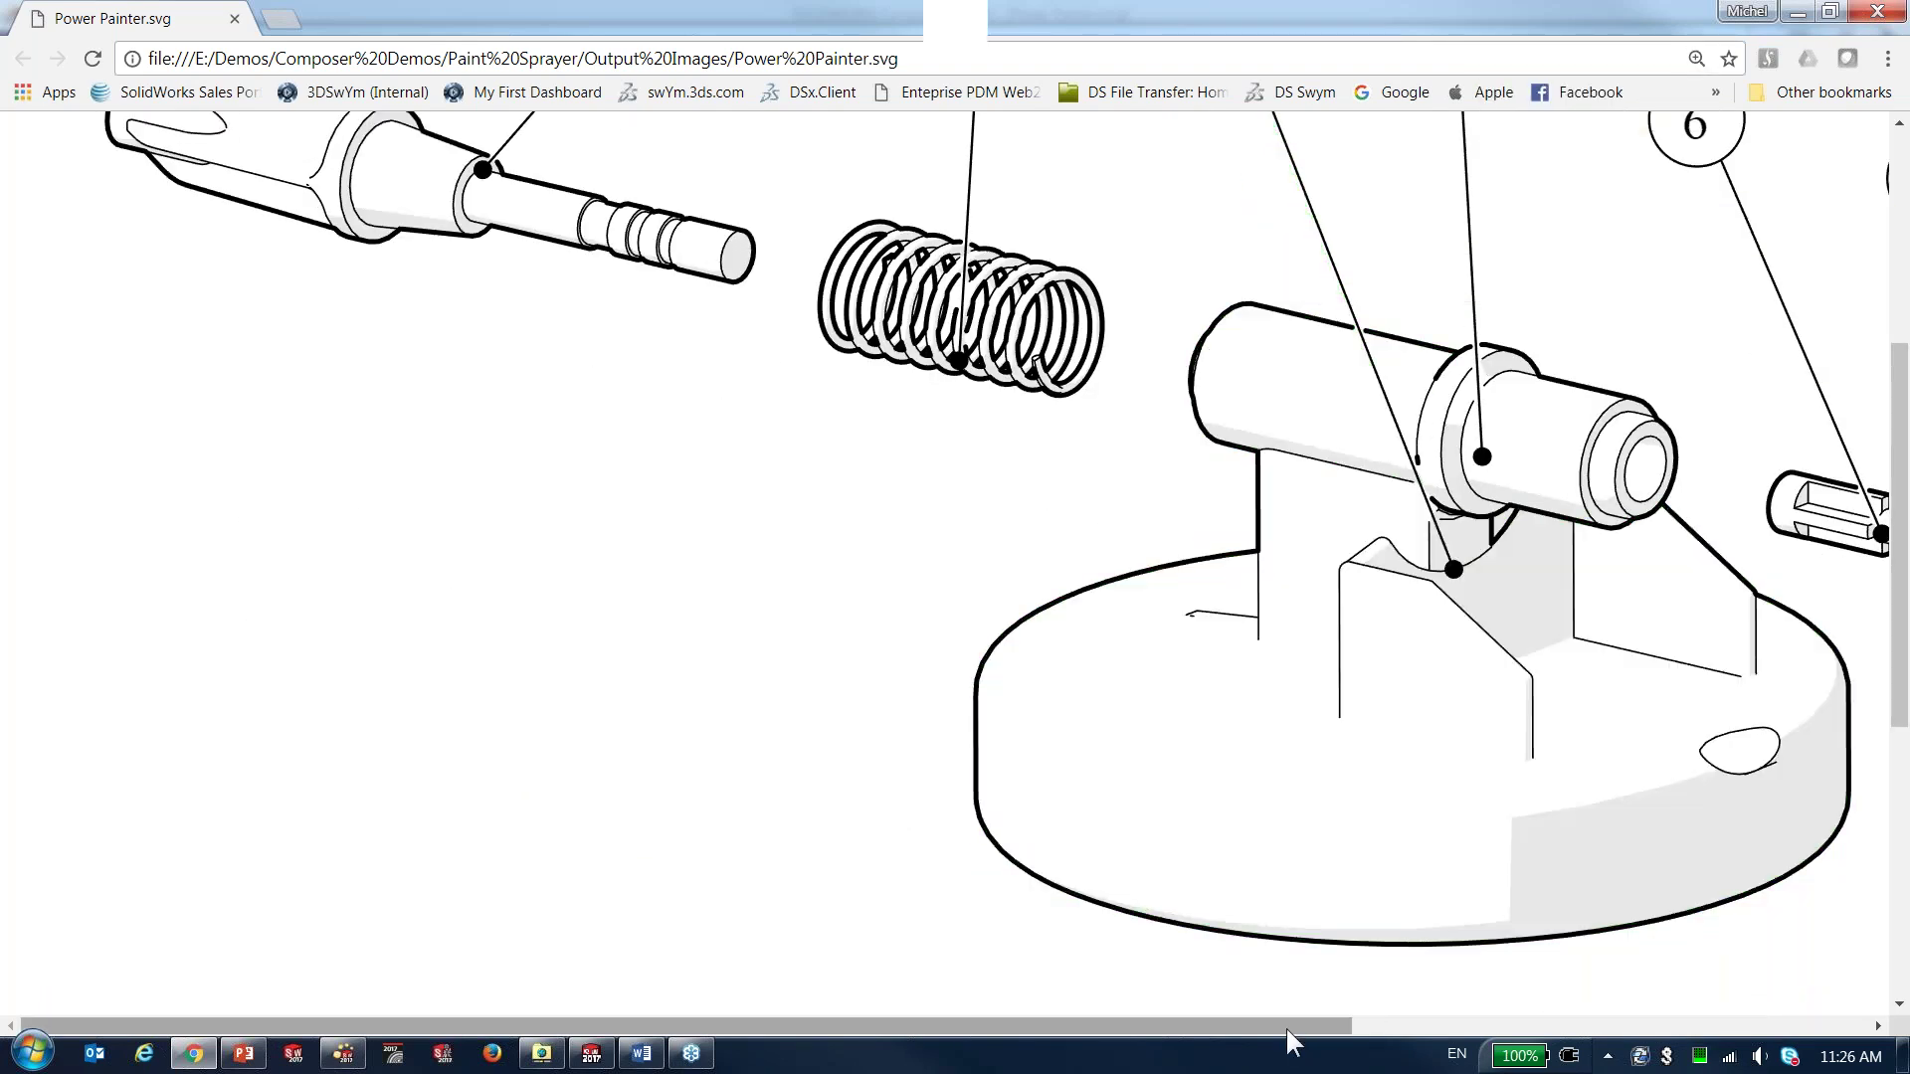
pyautogui.moveTo(1291, 1028); pyautogui.dragTo(1606, 1019)
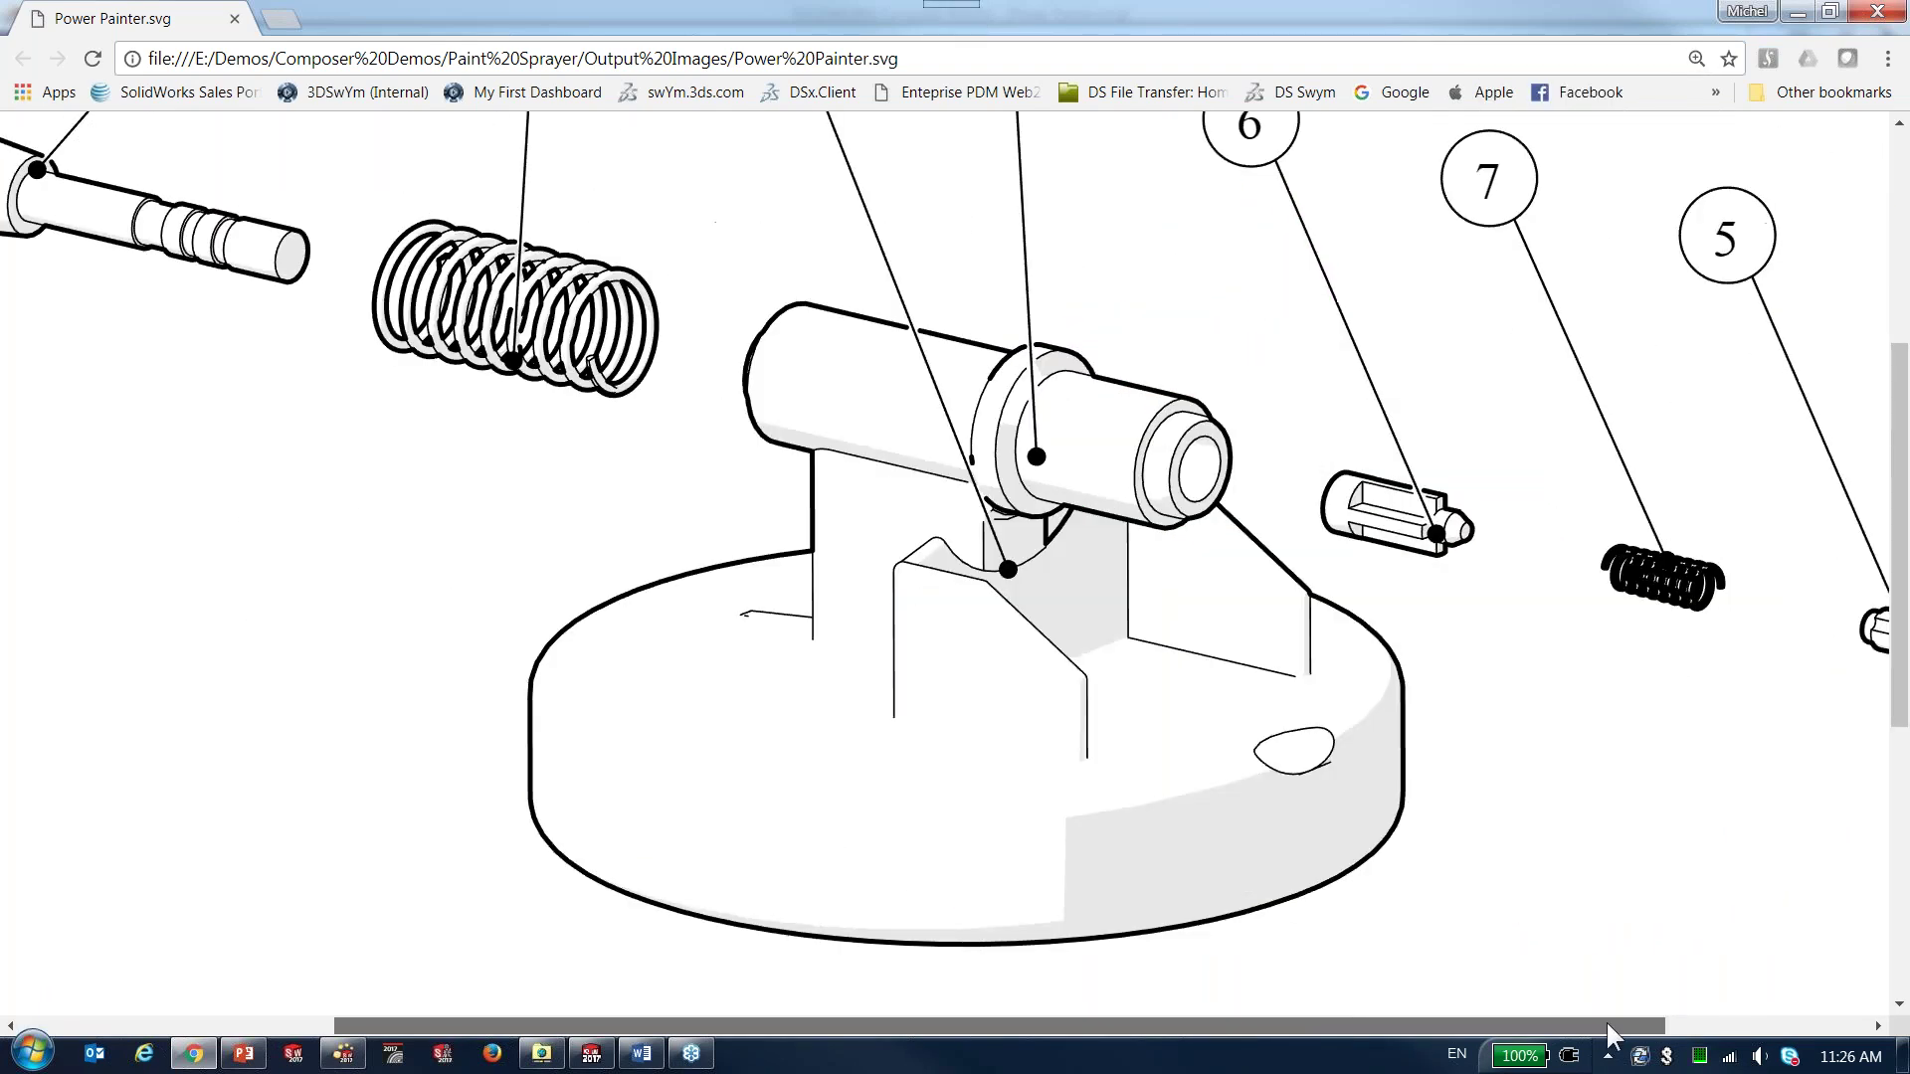
pyautogui.scroll(1, 1530, 813)
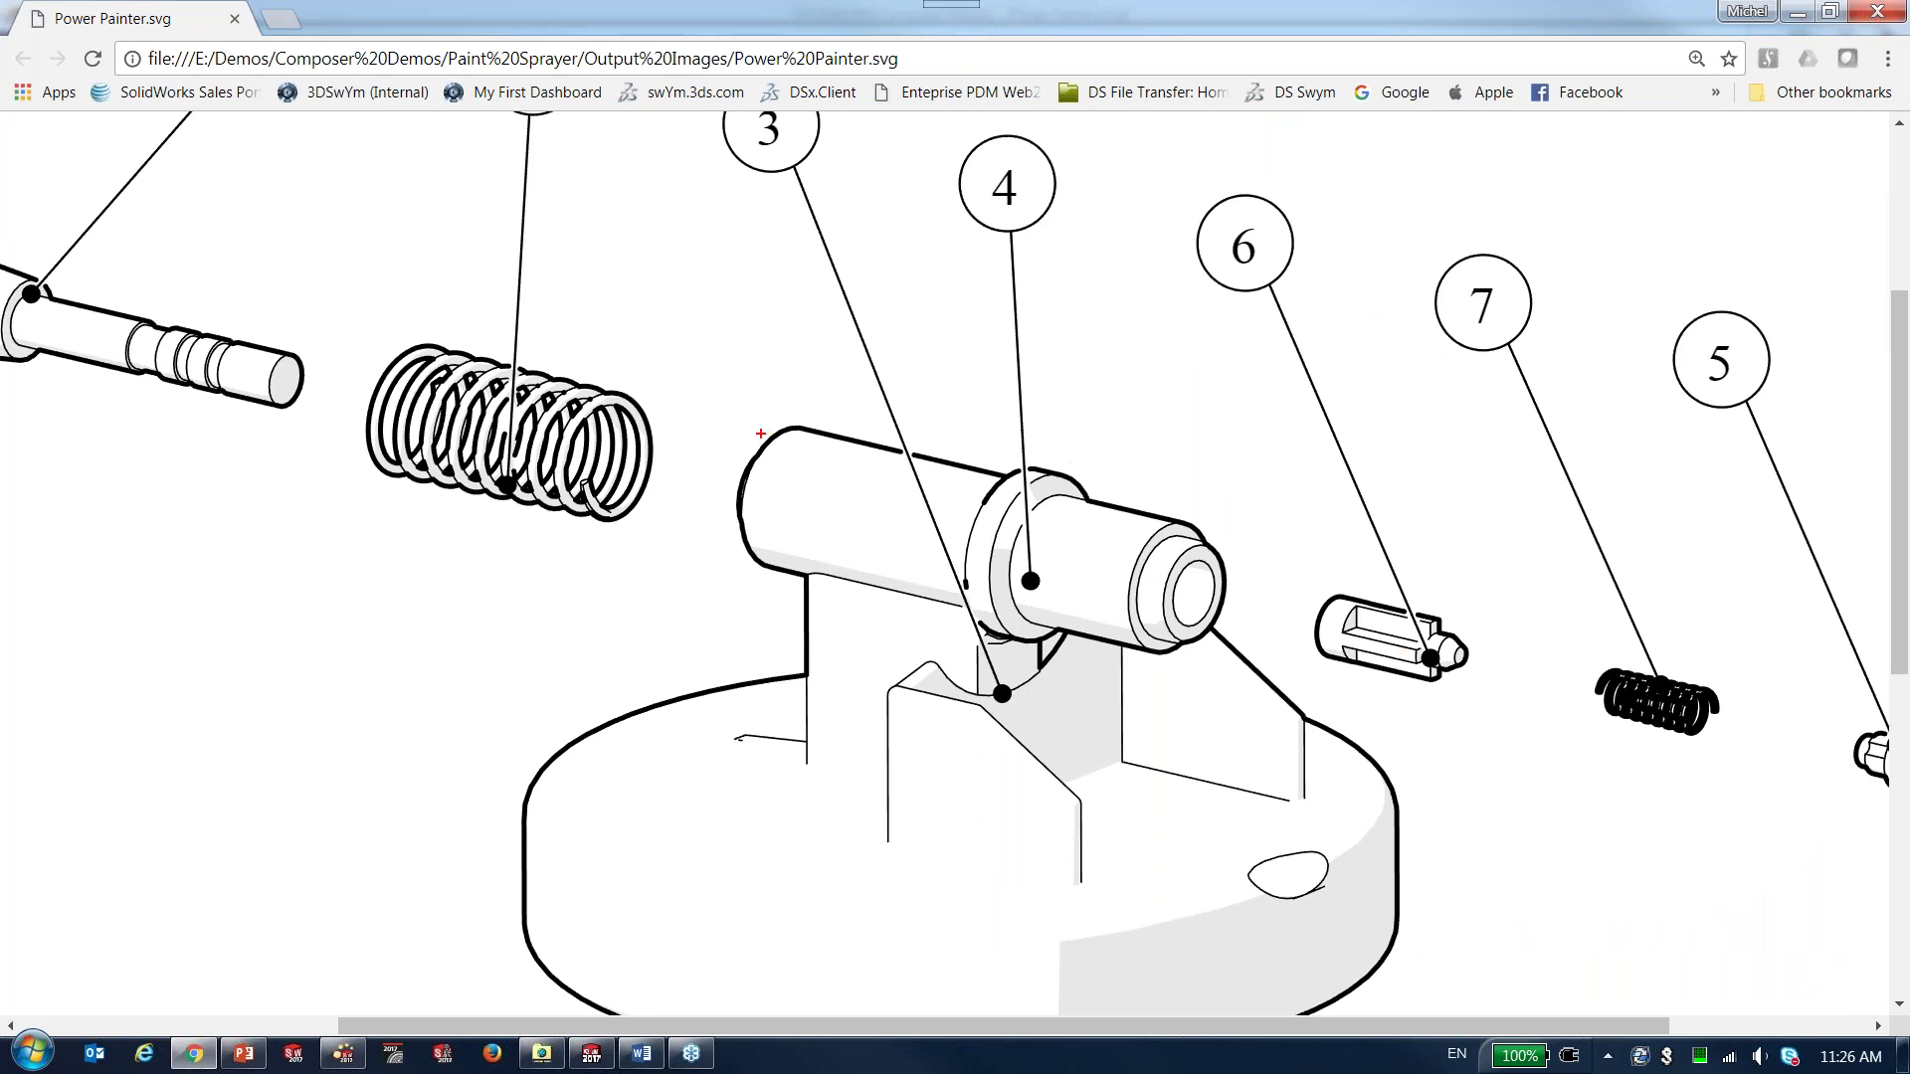
# - Examine the silhouette and inner line thicknesses on the pump housing and restore the illustration to 100% zoom
pyautogui.moveTo(771, 425)
pyautogui.mouseDown()
pyautogui.moveTo(732, 556)
pyautogui.moveTo(792, 579)
pyautogui.moveTo(796, 668)
pyautogui.moveTo(597, 728)
pyautogui.mouseUp()
pyautogui.moveTo(884, 702); pyautogui.dragTo(877, 832)
pyautogui.moveTo(892, 686); pyautogui.dragTo(949, 697)
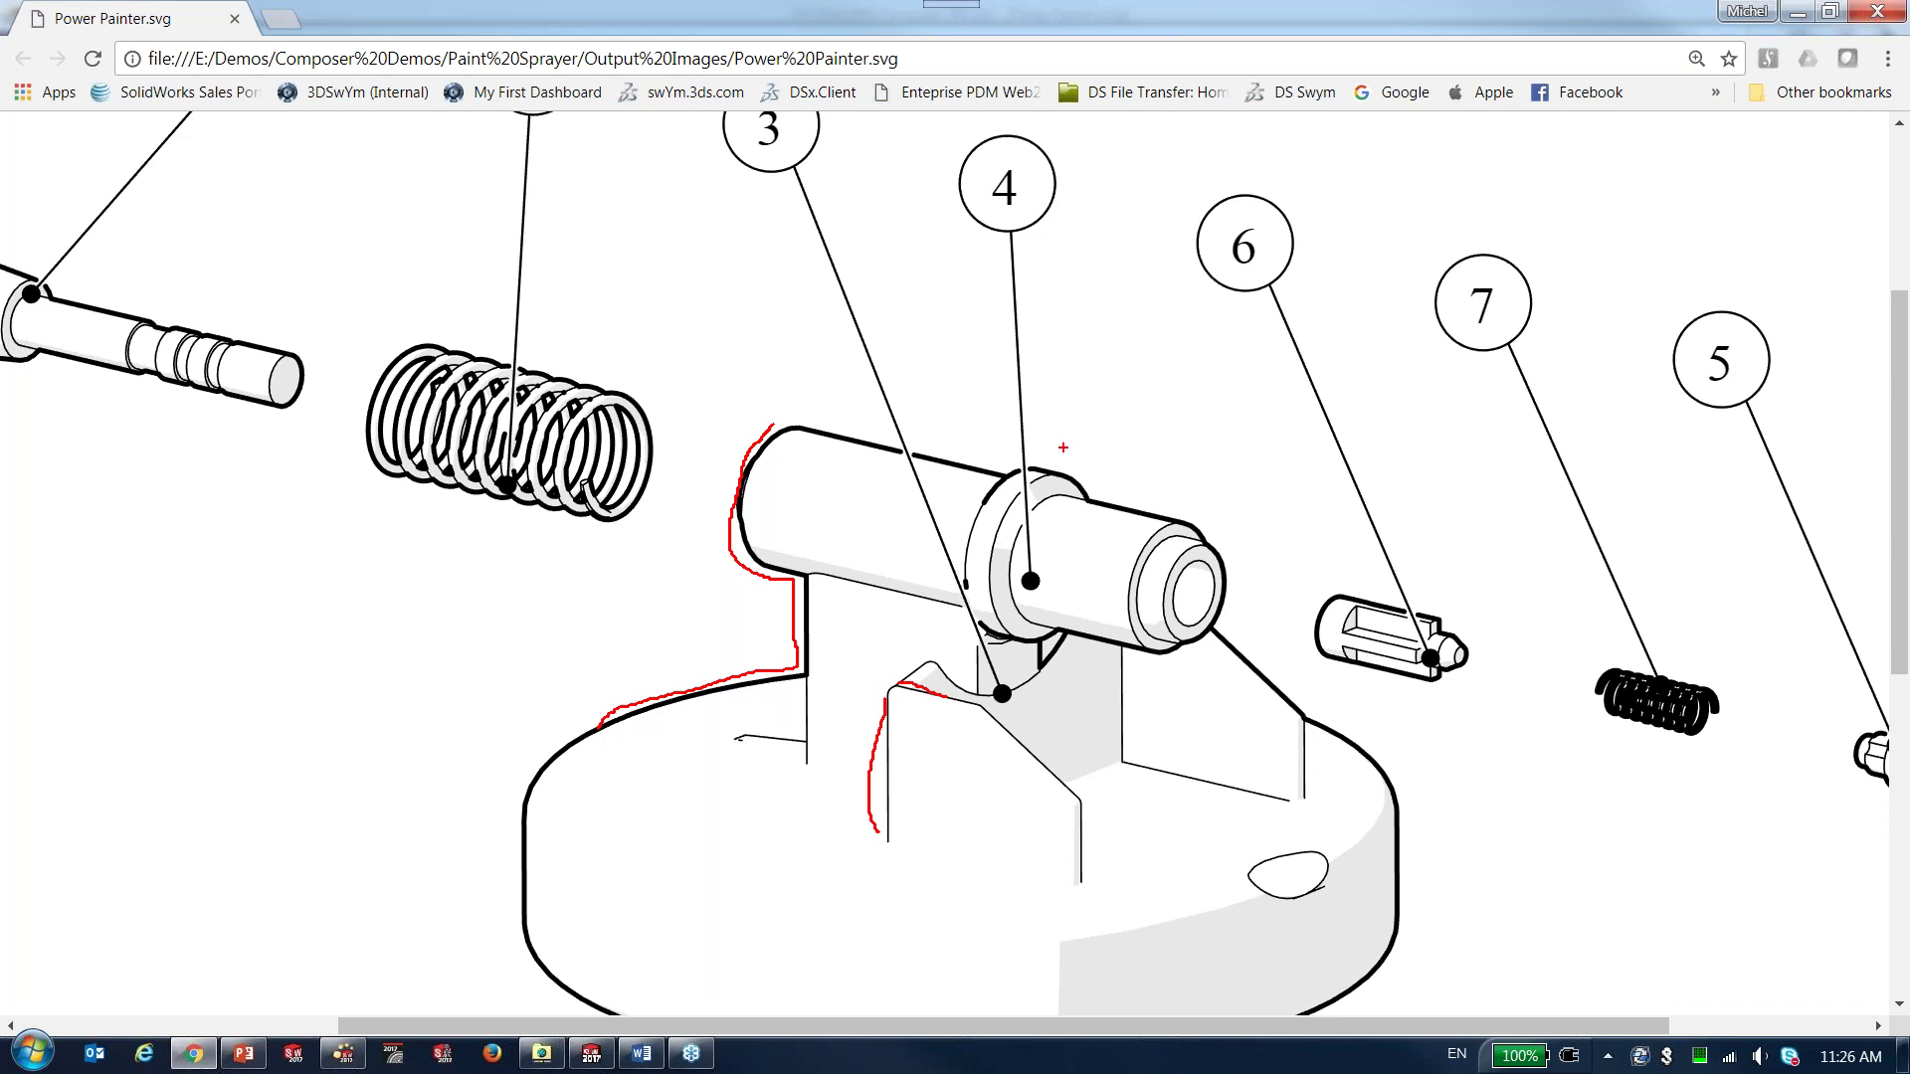
pyautogui.moveTo(935, 434)
pyautogui.mouseDown()
pyautogui.moveTo(901, 432)
pyautogui.moveTo(881, 466)
pyautogui.moveTo(938, 462)
pyautogui.moveTo(933, 435)
pyautogui.mouseUp()
pyautogui.moveTo(953, 539)
pyautogui.mouseDown()
pyautogui.moveTo(976, 635)
pyautogui.moveTo(975, 572)
pyautogui.mouseUp()
pyautogui.moveTo(1029, 444)
pyautogui.mouseDown()
pyautogui.moveTo(1046, 509)
pyautogui.moveTo(1037, 435)
pyautogui.mouseUp()
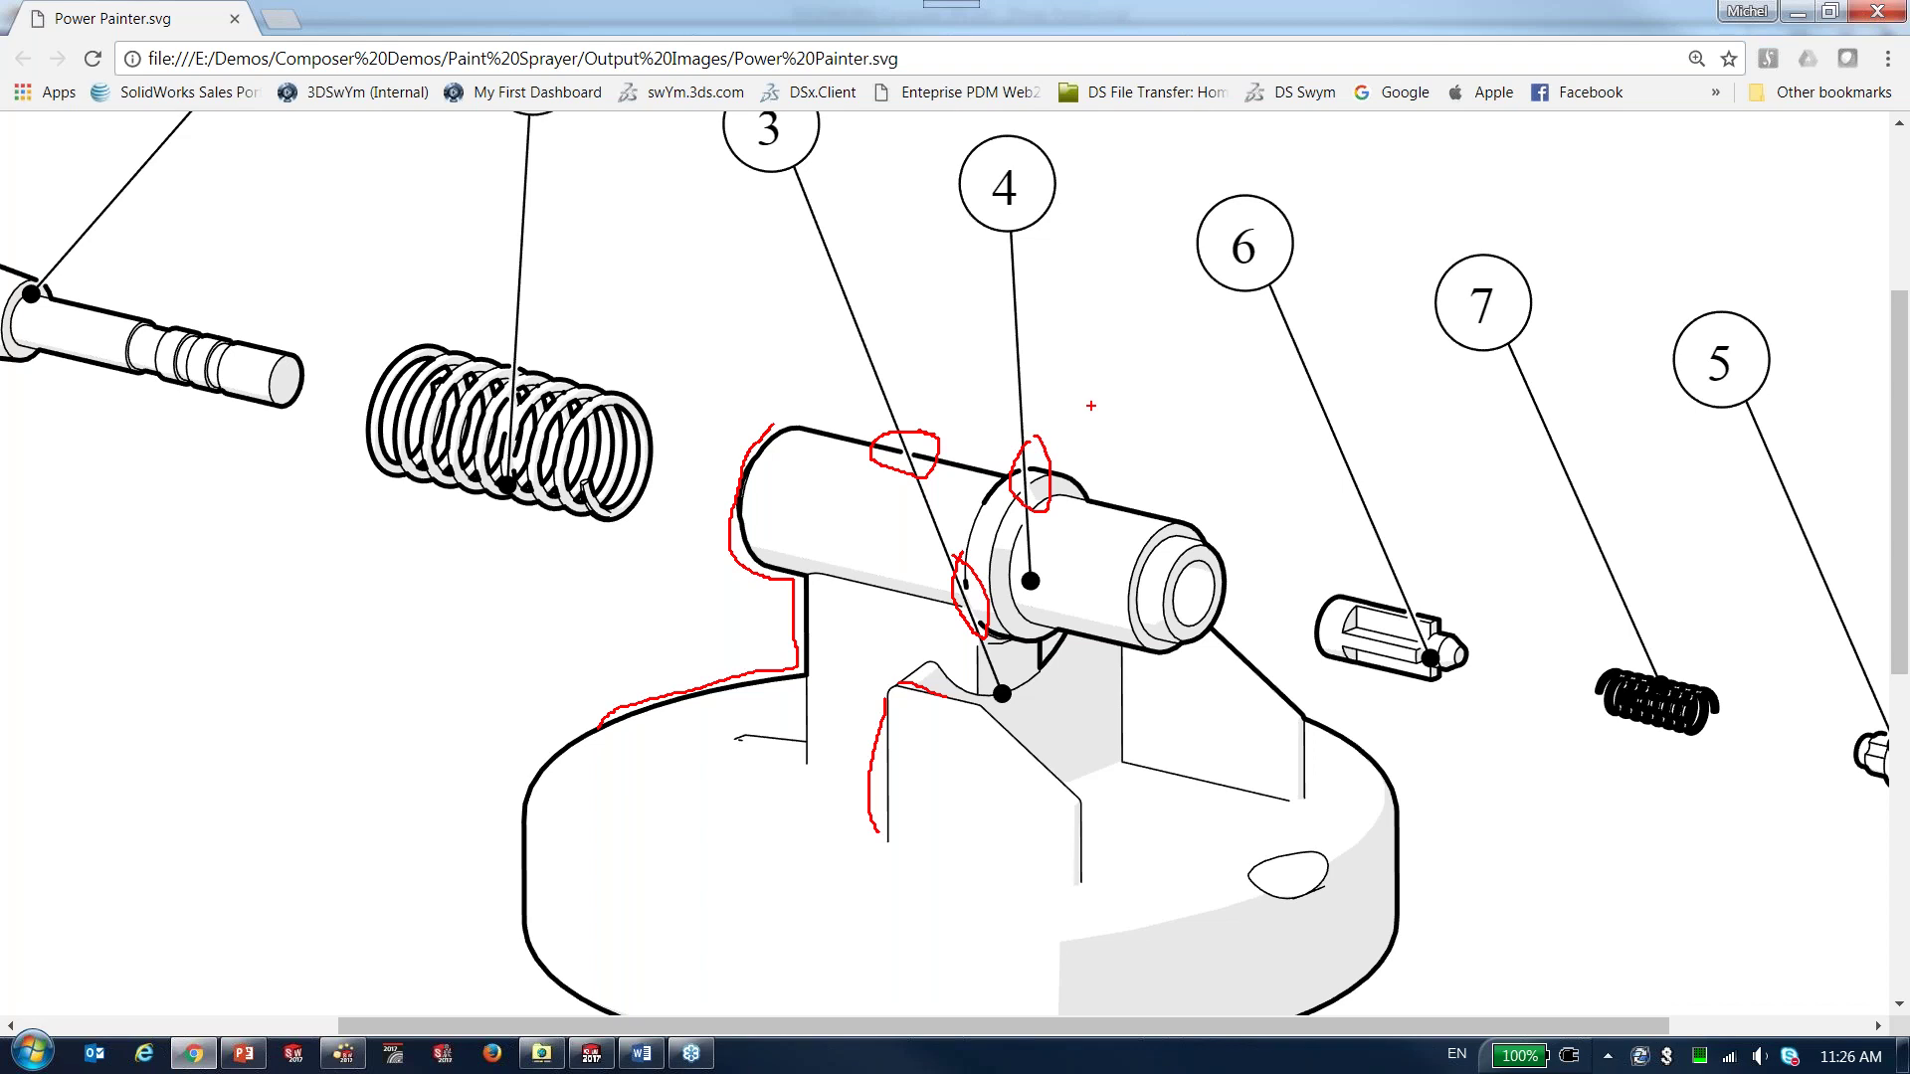
pyautogui.press('Escape')
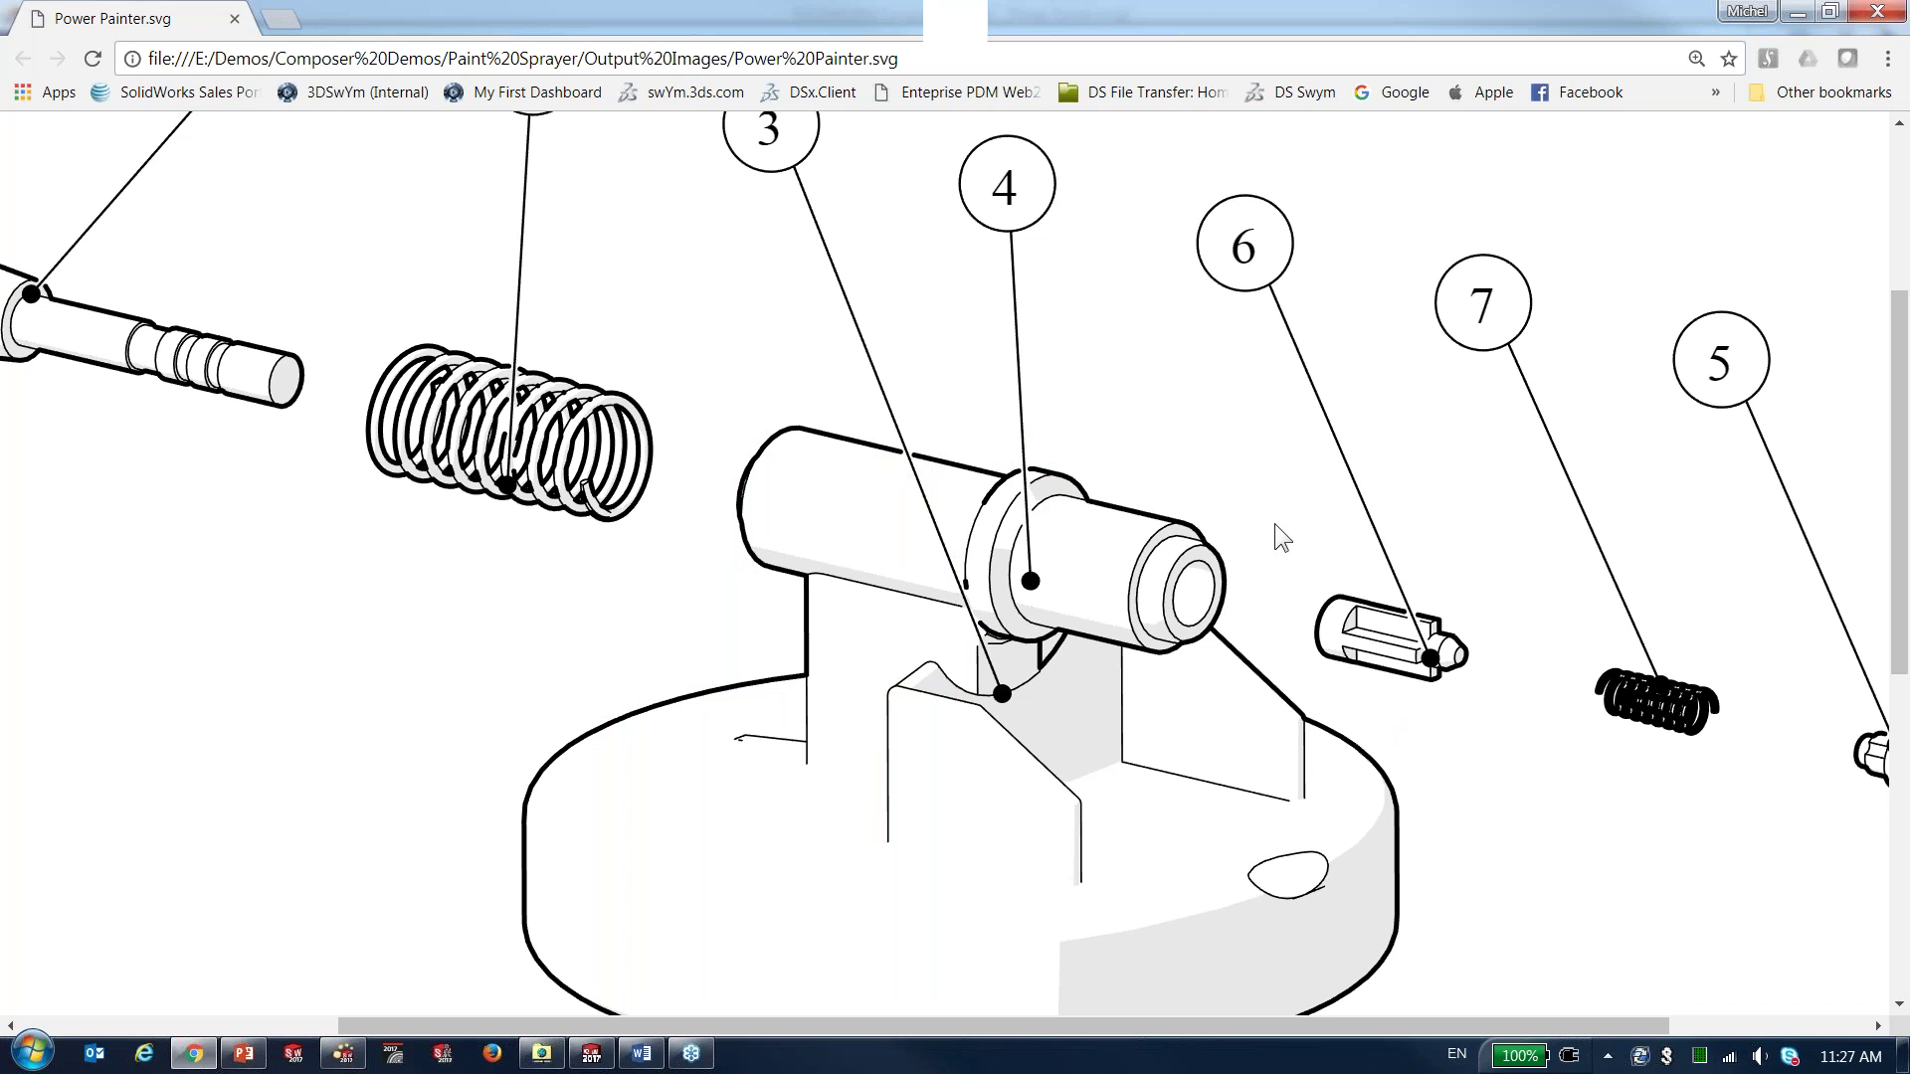
pyautogui.keyDown('ctrl'); pyautogui.scroll(-1, 1076, 466); pyautogui.keyUp('ctrl')
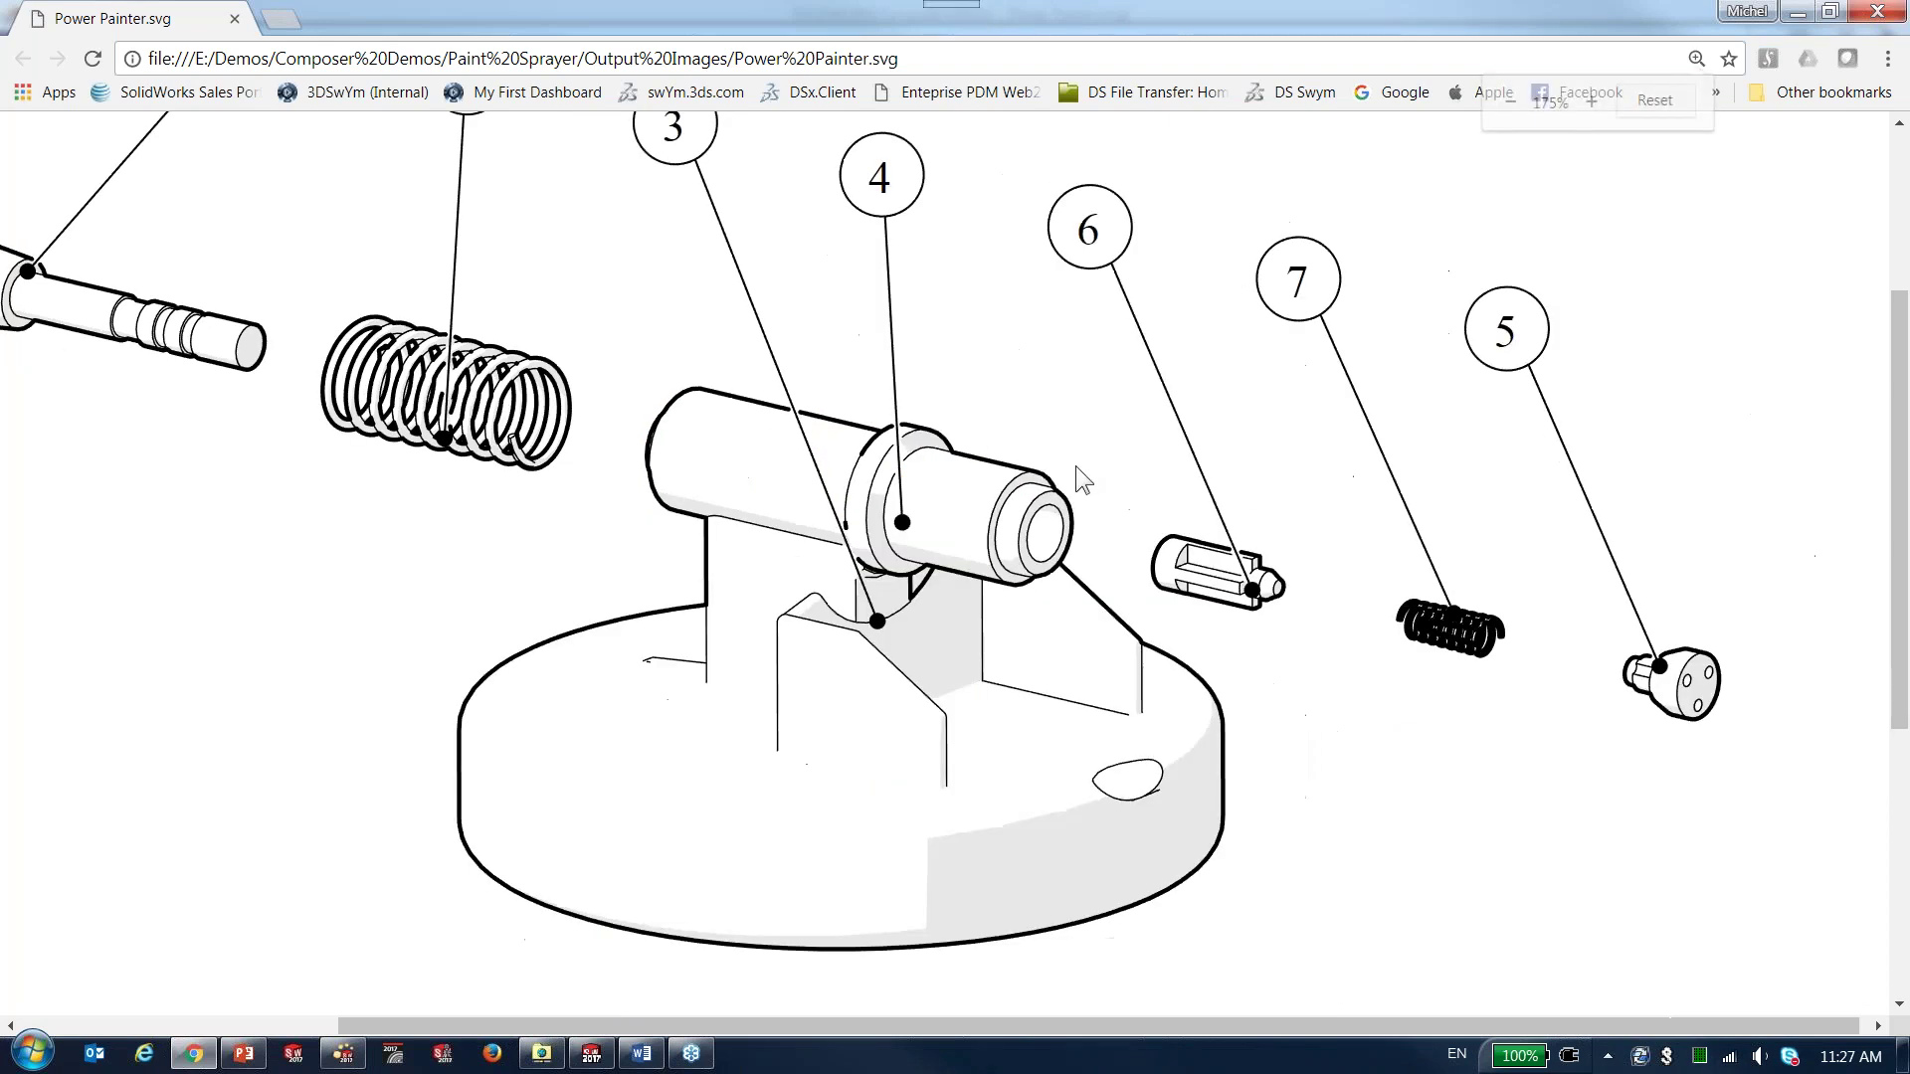
pyautogui.keyDown('ctrl'); pyautogui.scroll(-3, 1077, 465); pyautogui.keyUp('ctrl')
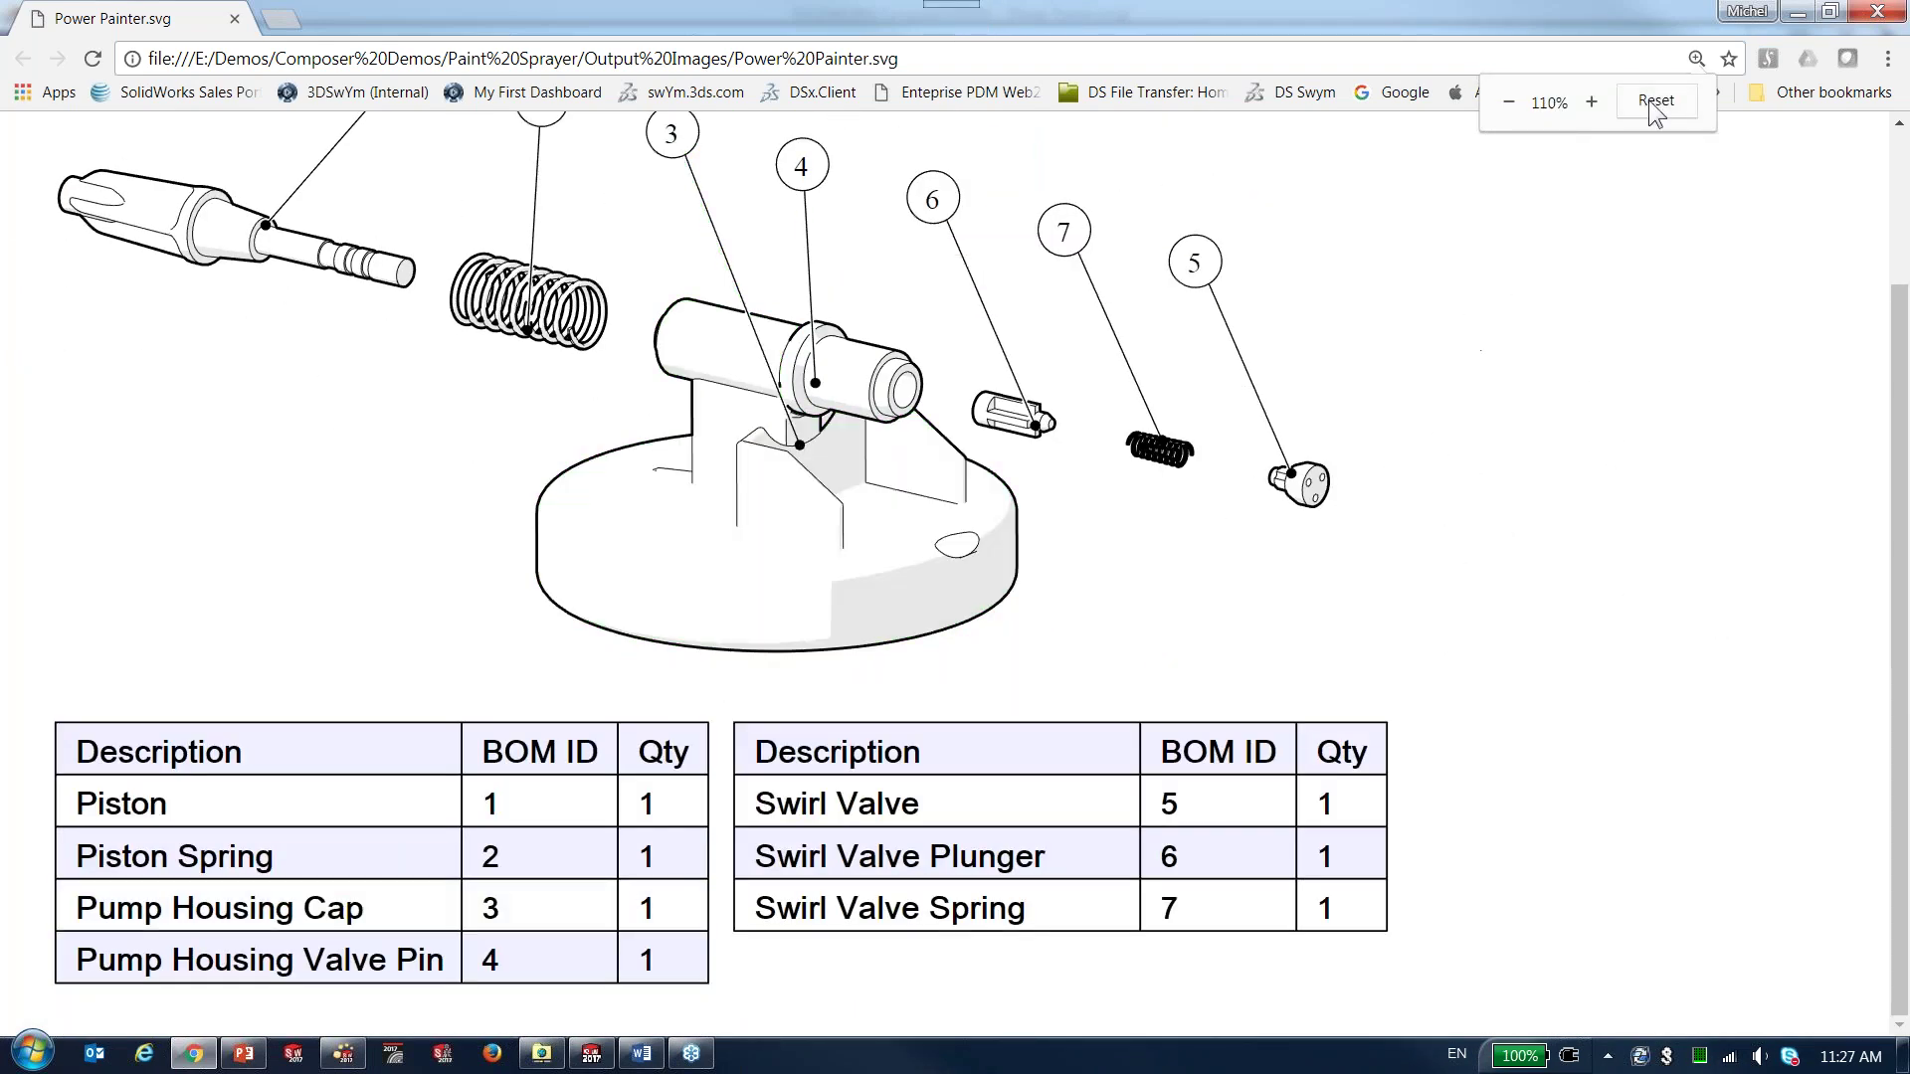
pyautogui.click(1654, 101)
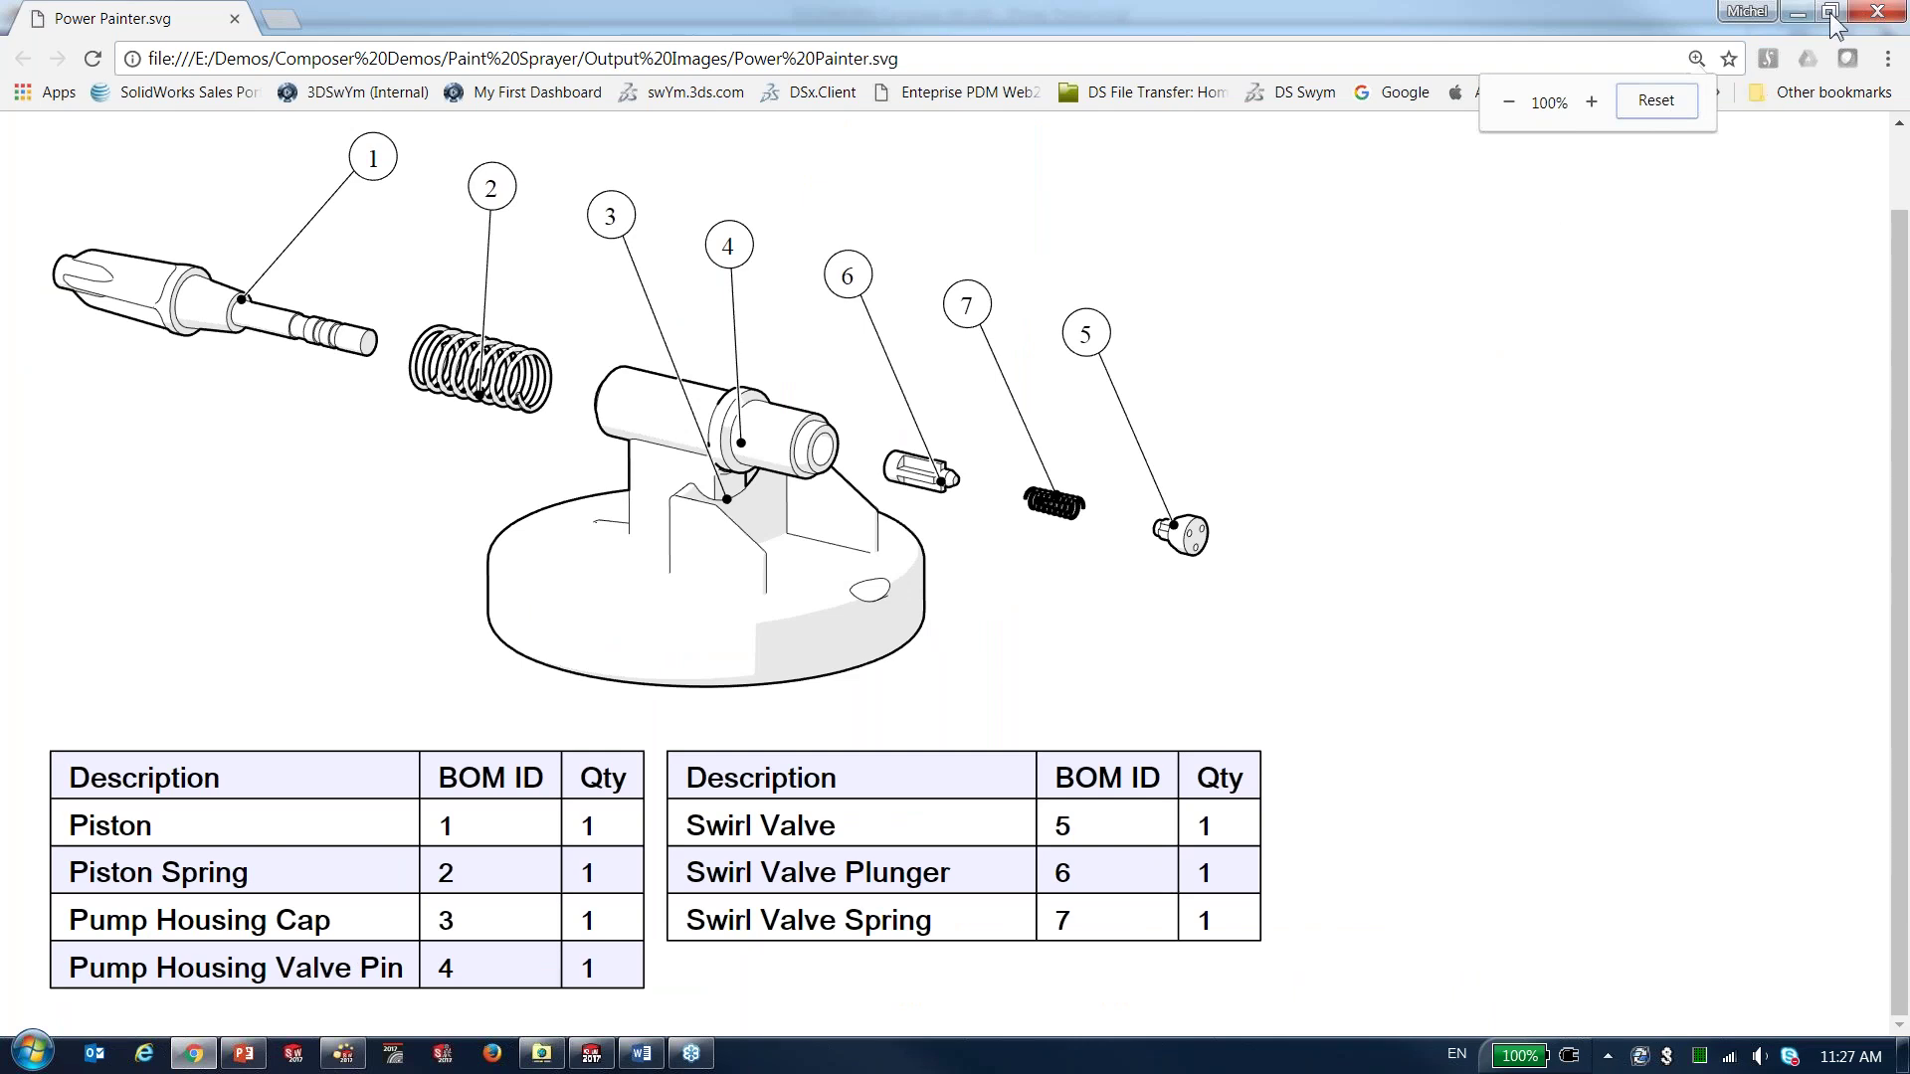
# - Close the SVG illustration, put away the folder and Composer windows, and switch to the Power Painter.SLDASM assembly in SOLIDWORKS
pyautogui.click(1883, 17)
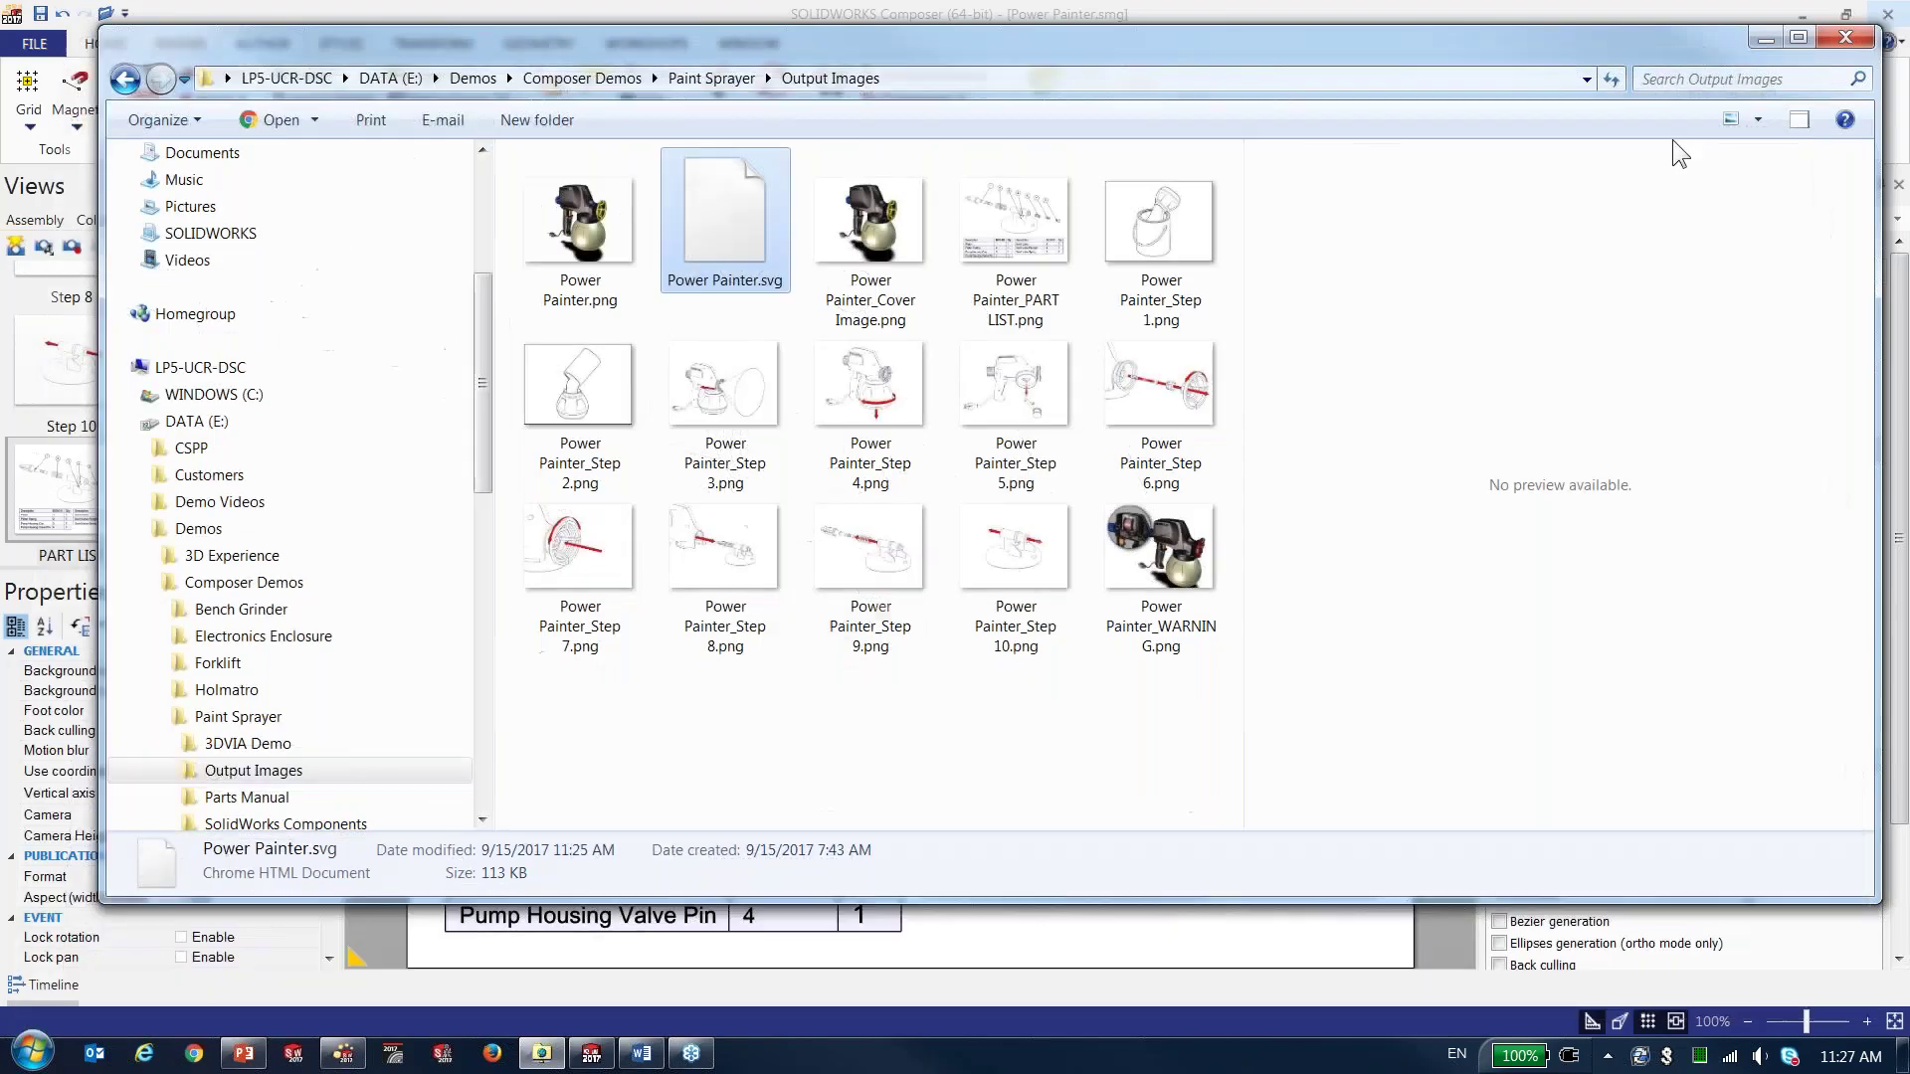
pyautogui.click(1763, 38)
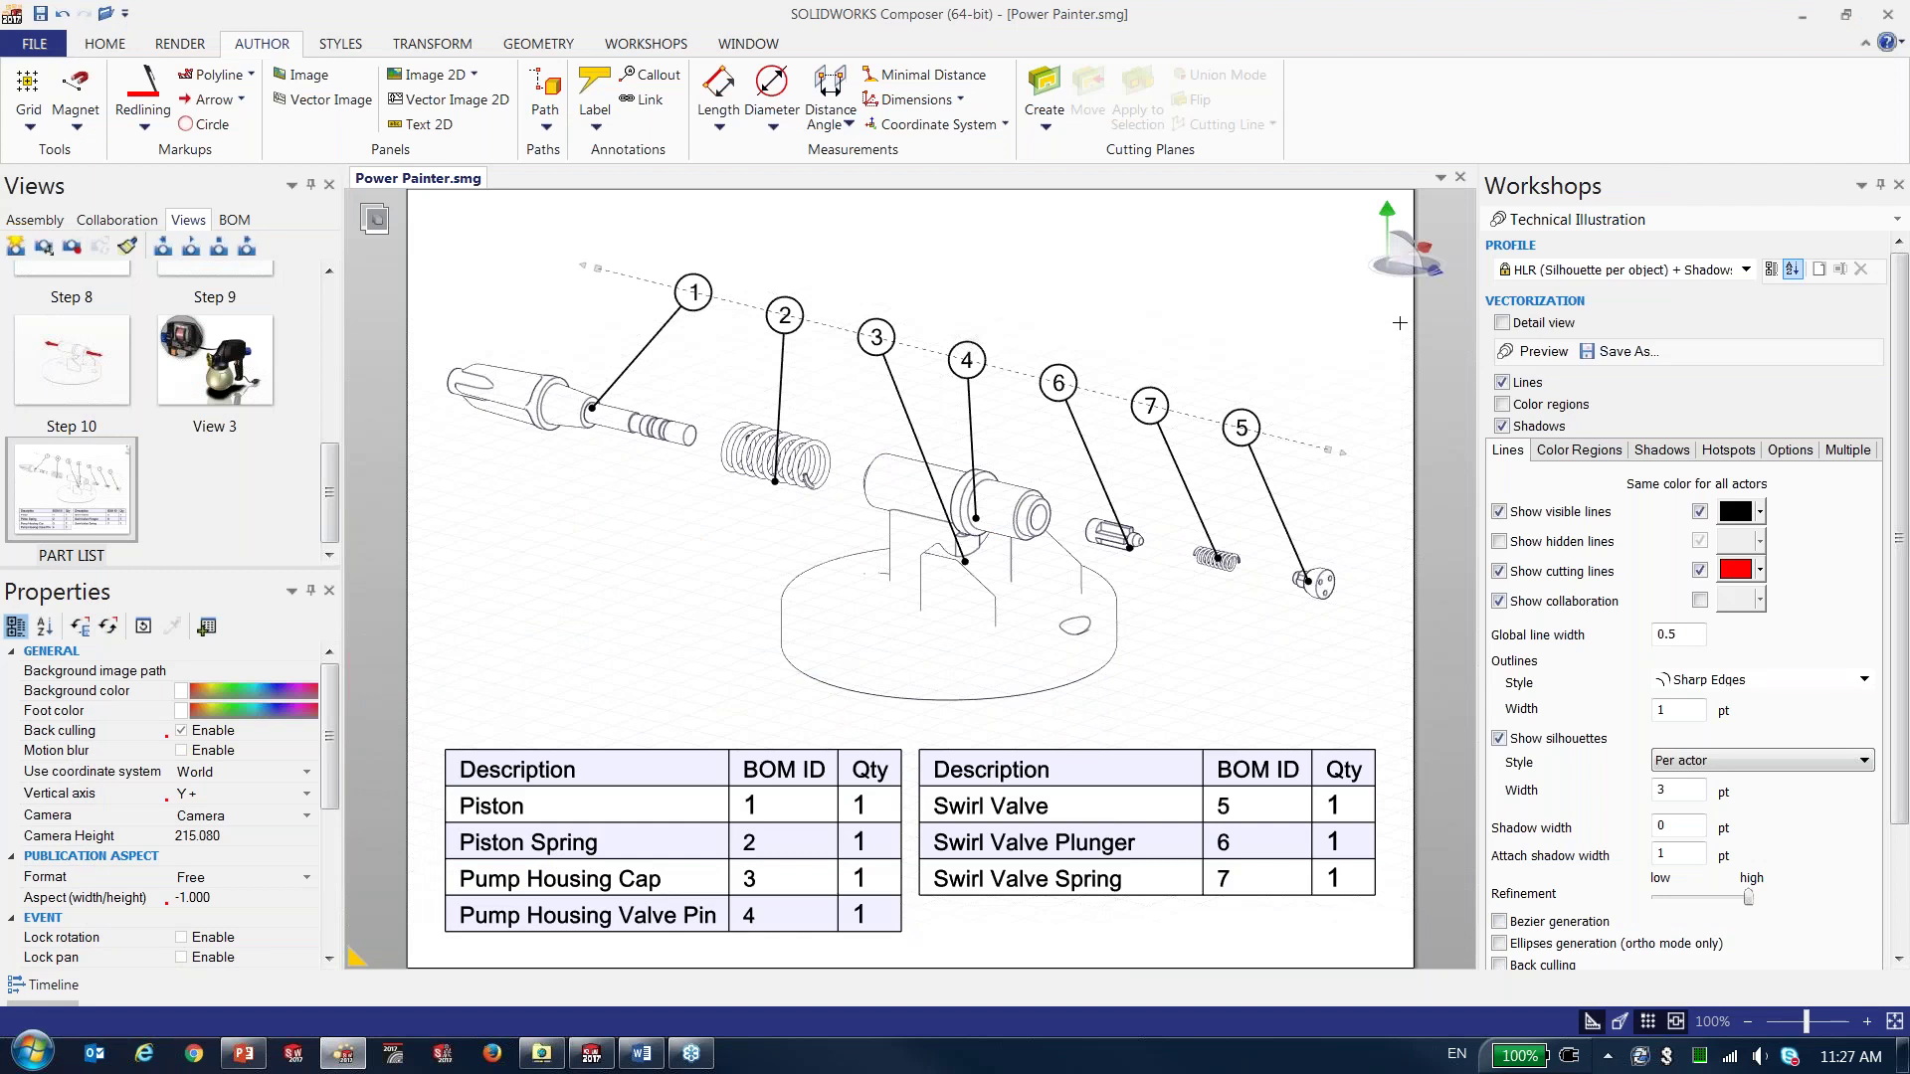
pyautogui.click(1800, 22)
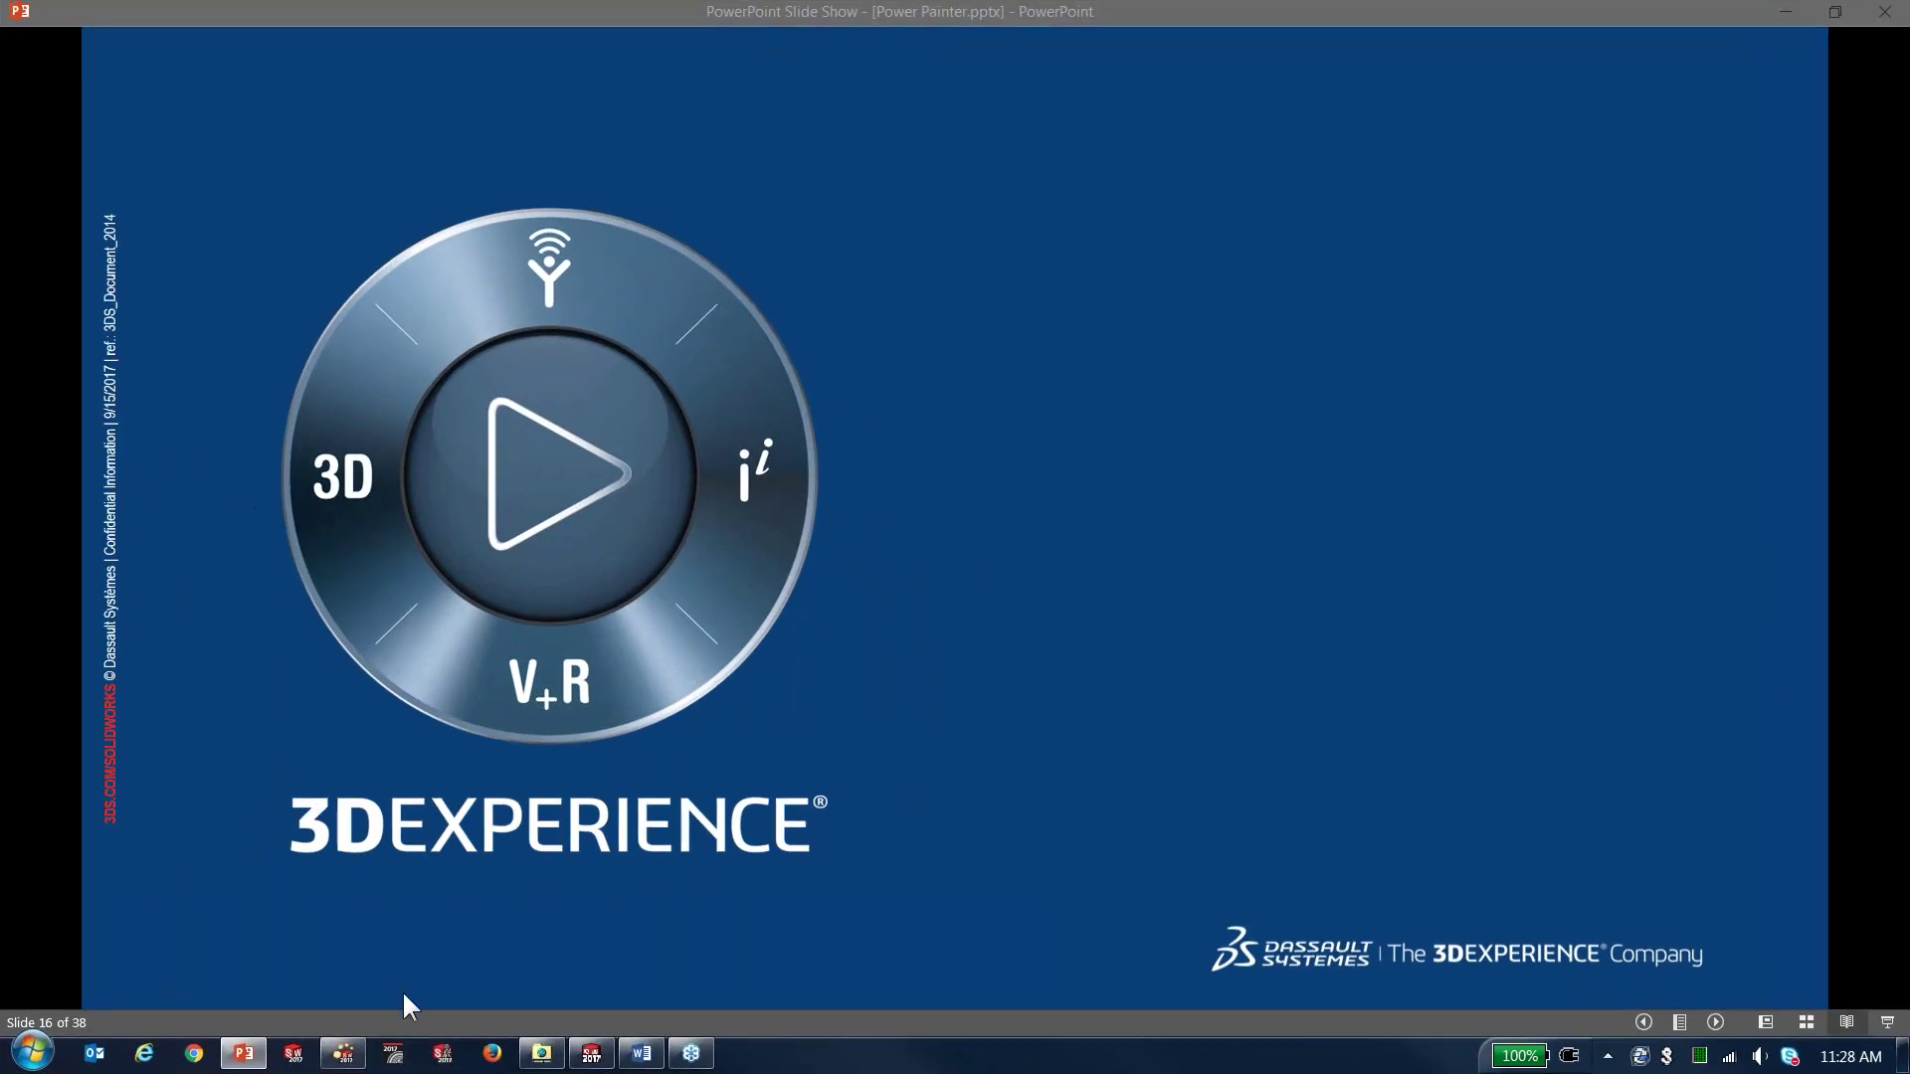
pyautogui.click(592, 1054)
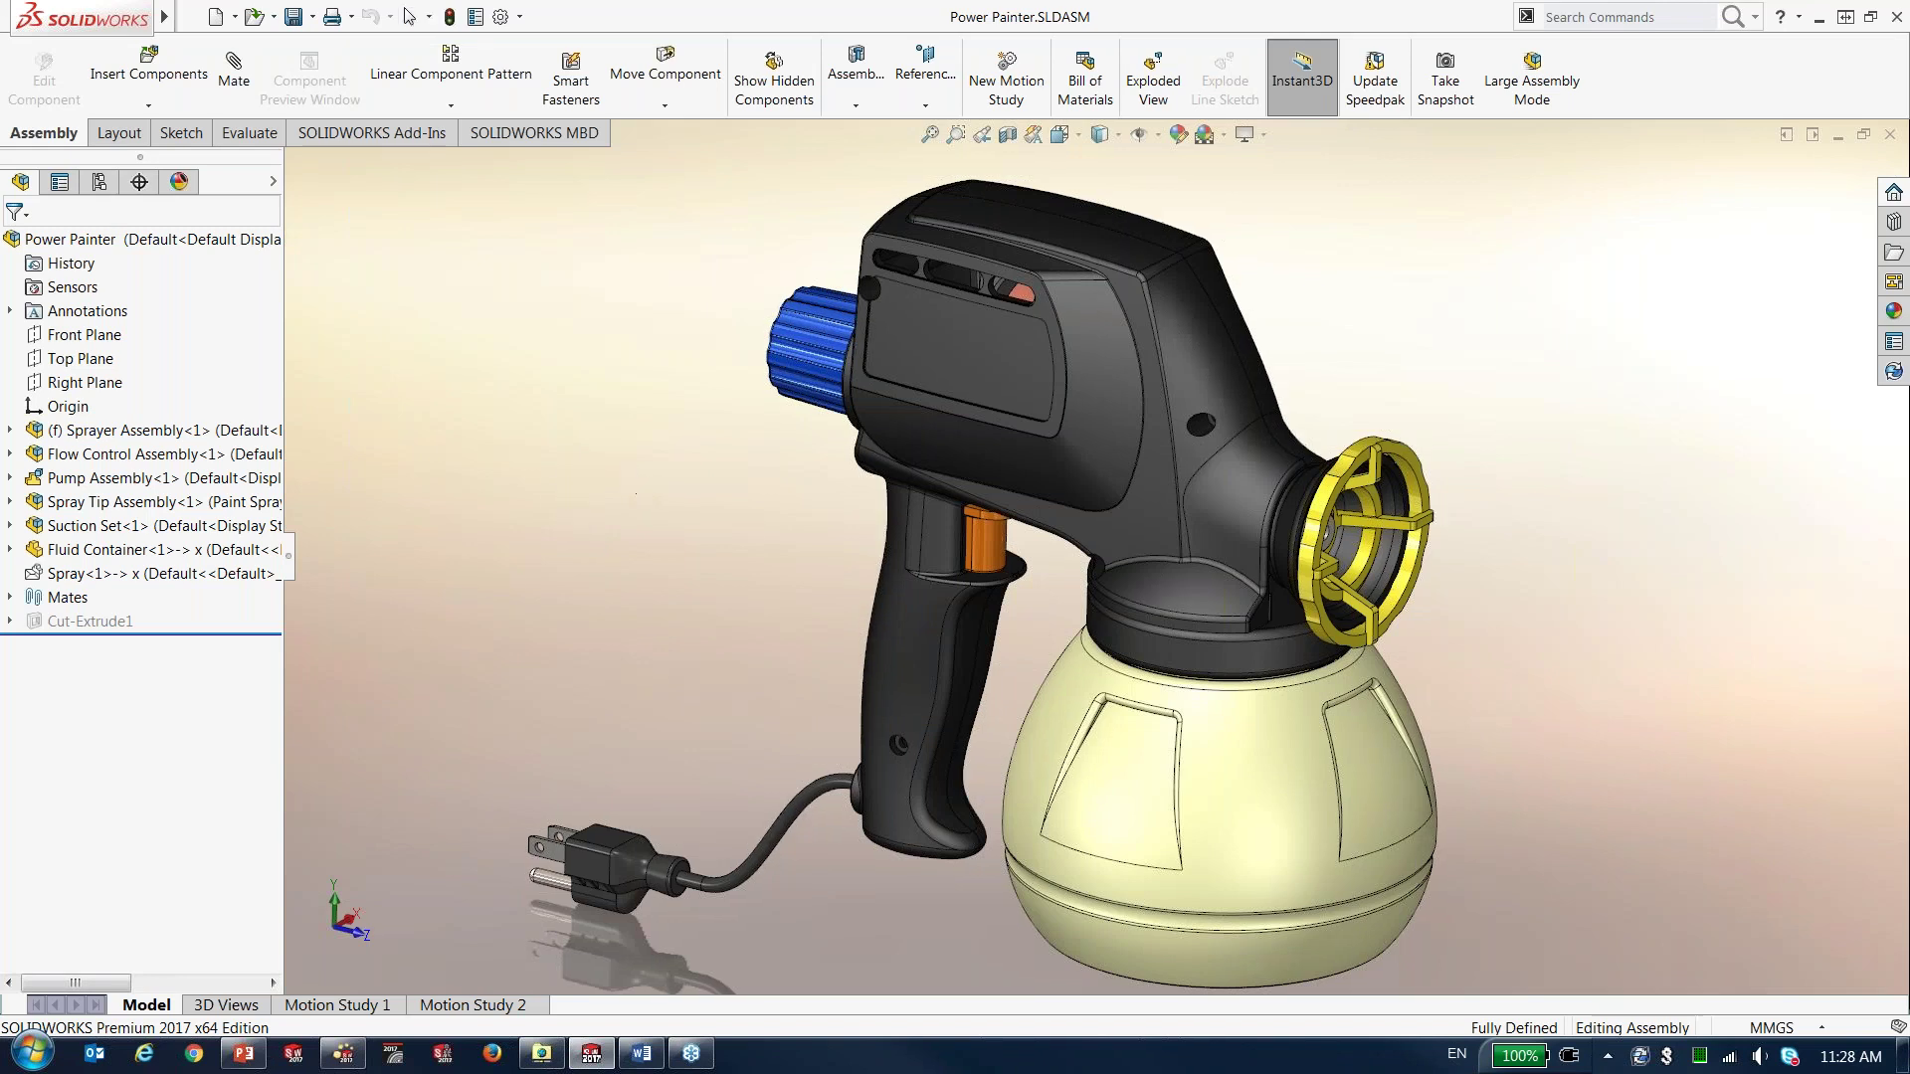
# - Switch the Spray Tip component at the front of the sprayer to the Stain Spray Tip configuration
pyautogui.scroll(-3, 1321, 515)
pyautogui.scroll(-4, 1245, 477)
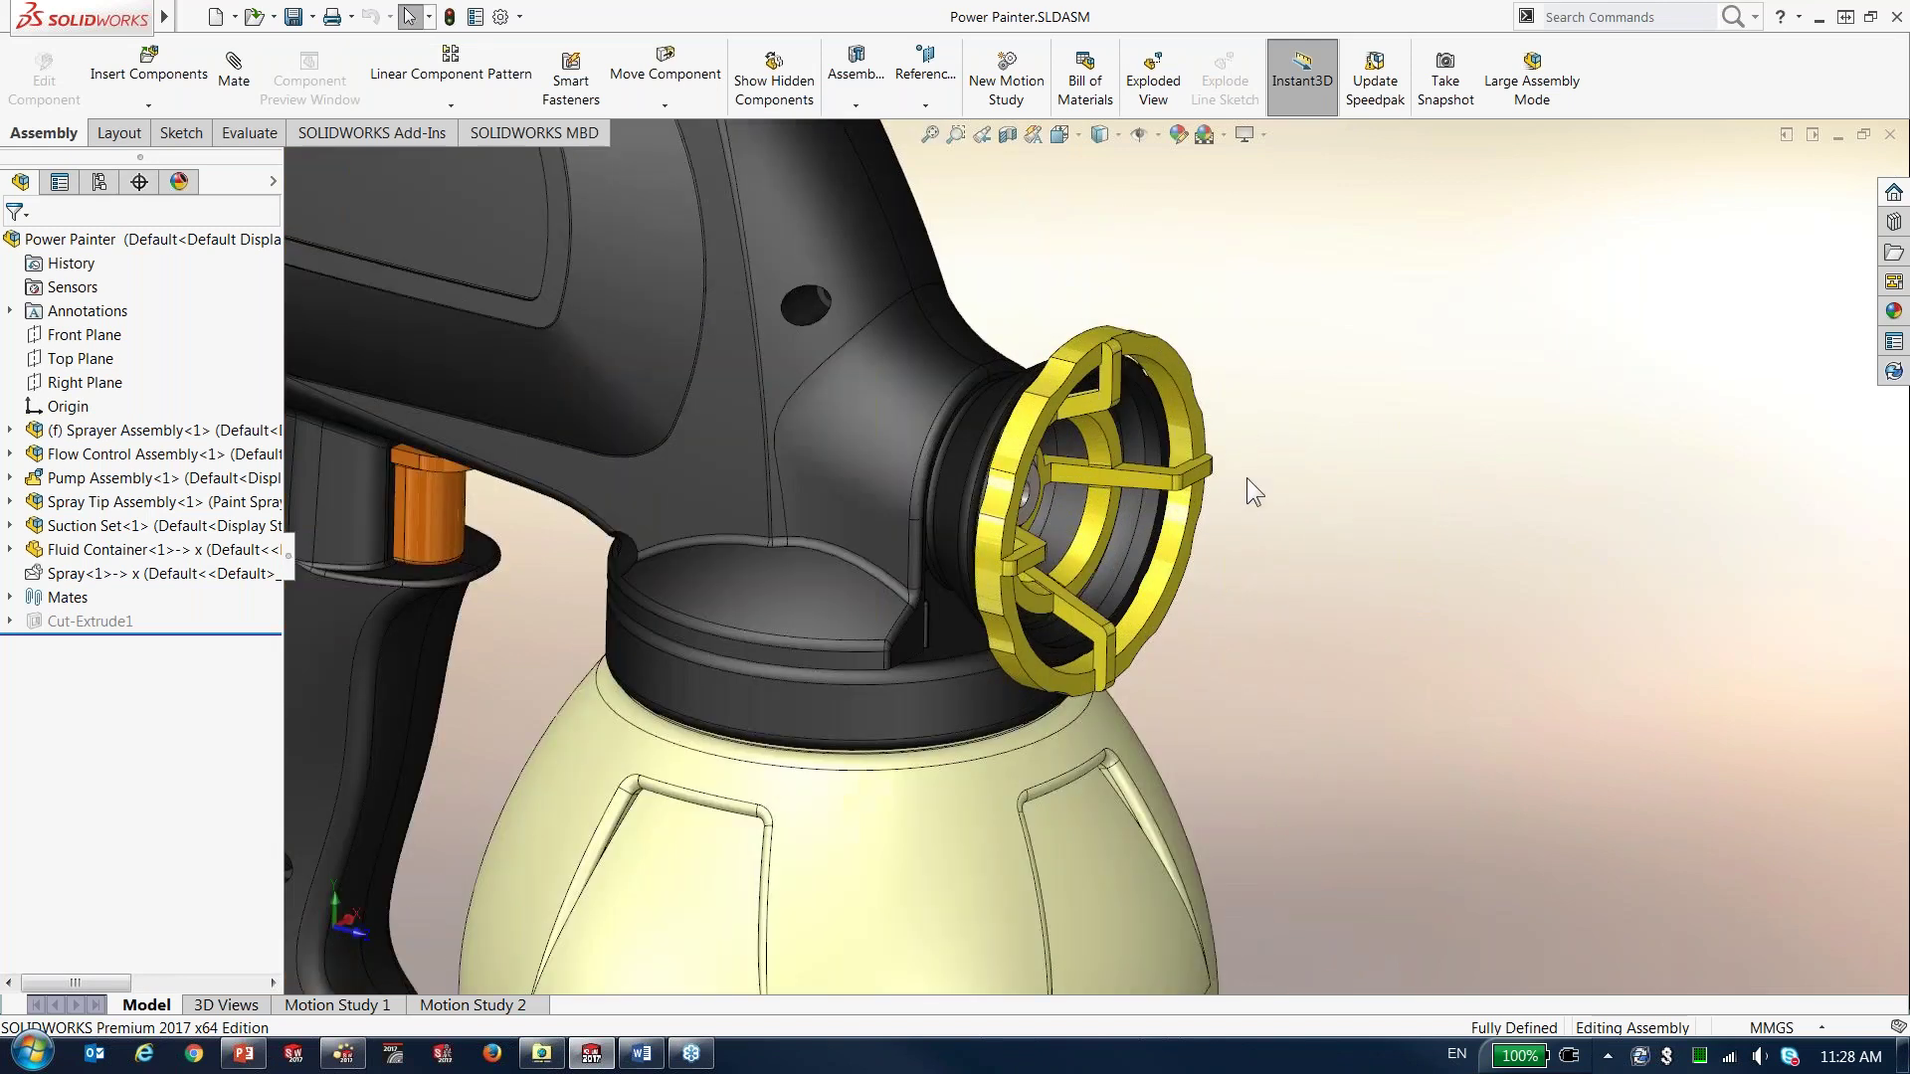
pyautogui.click(1162, 331)
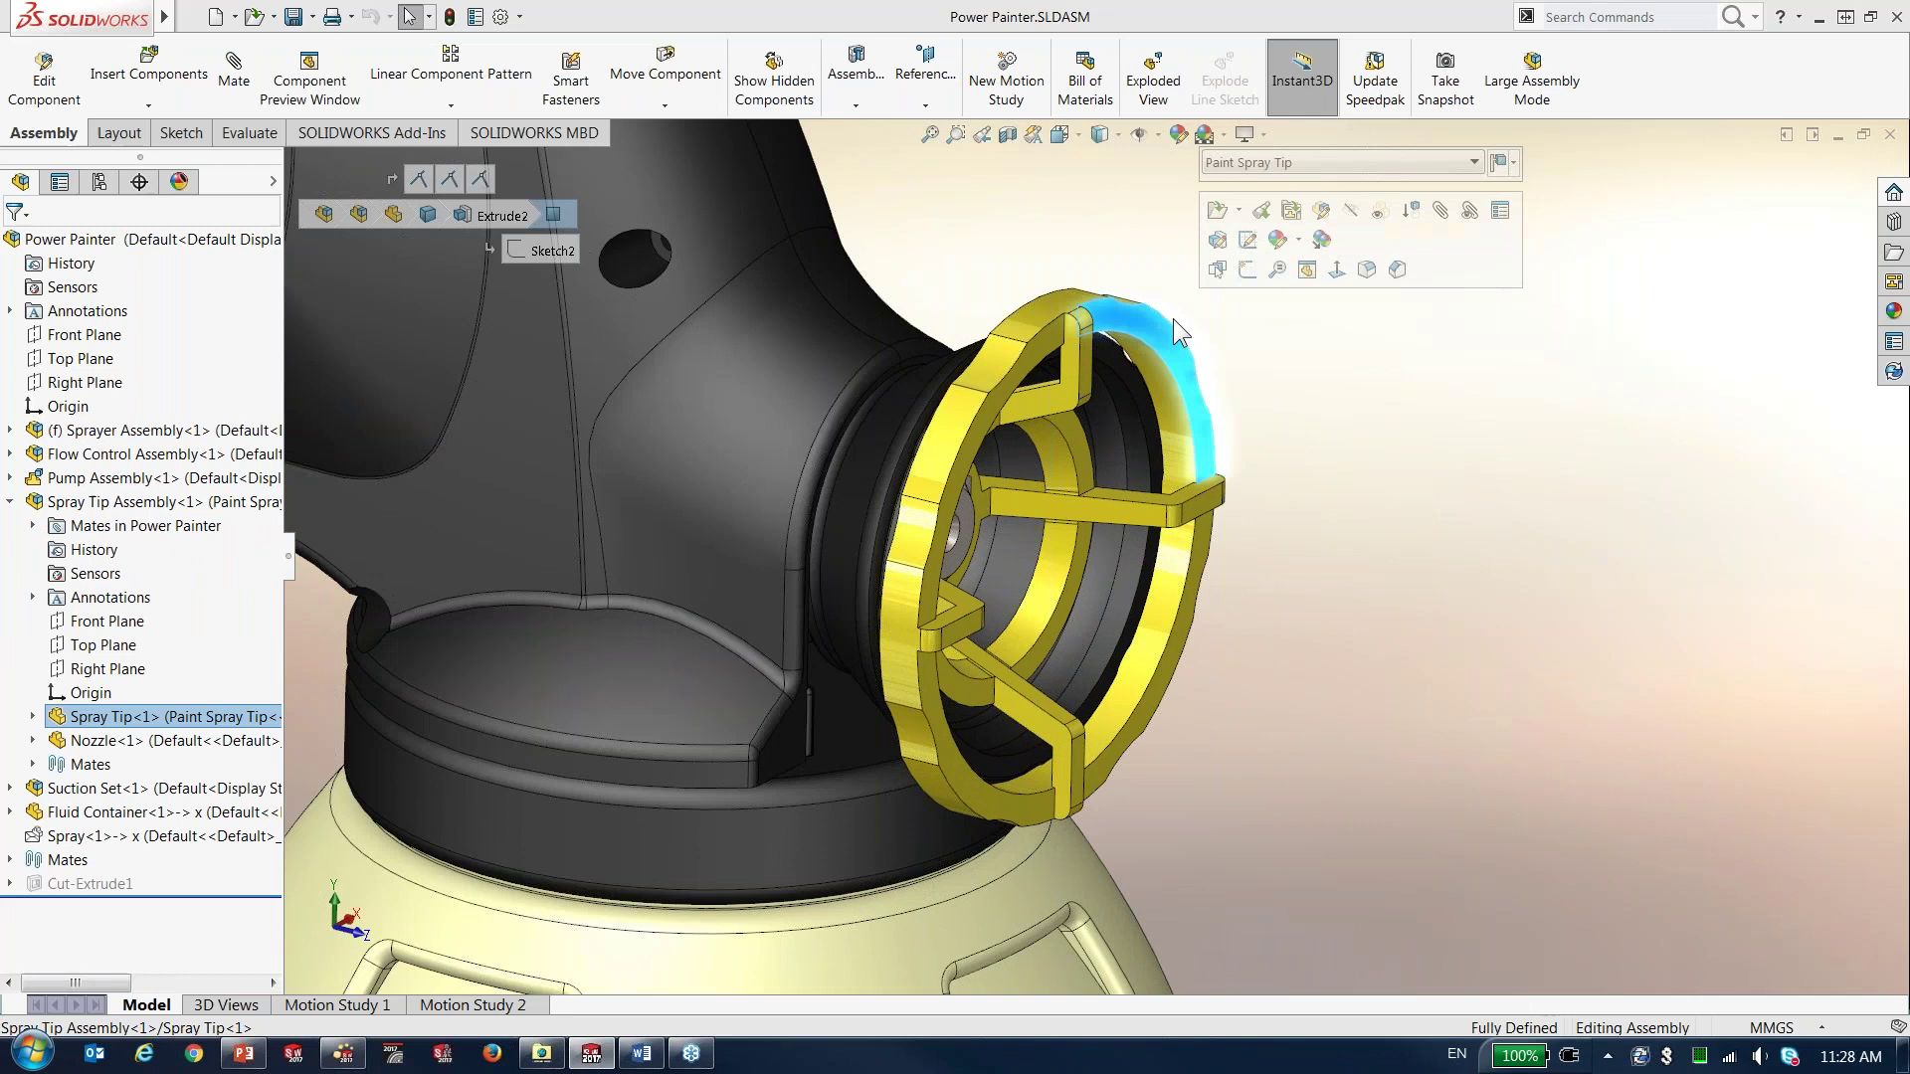
pyautogui.click(1341, 162)
pyautogui.click(1341, 201)
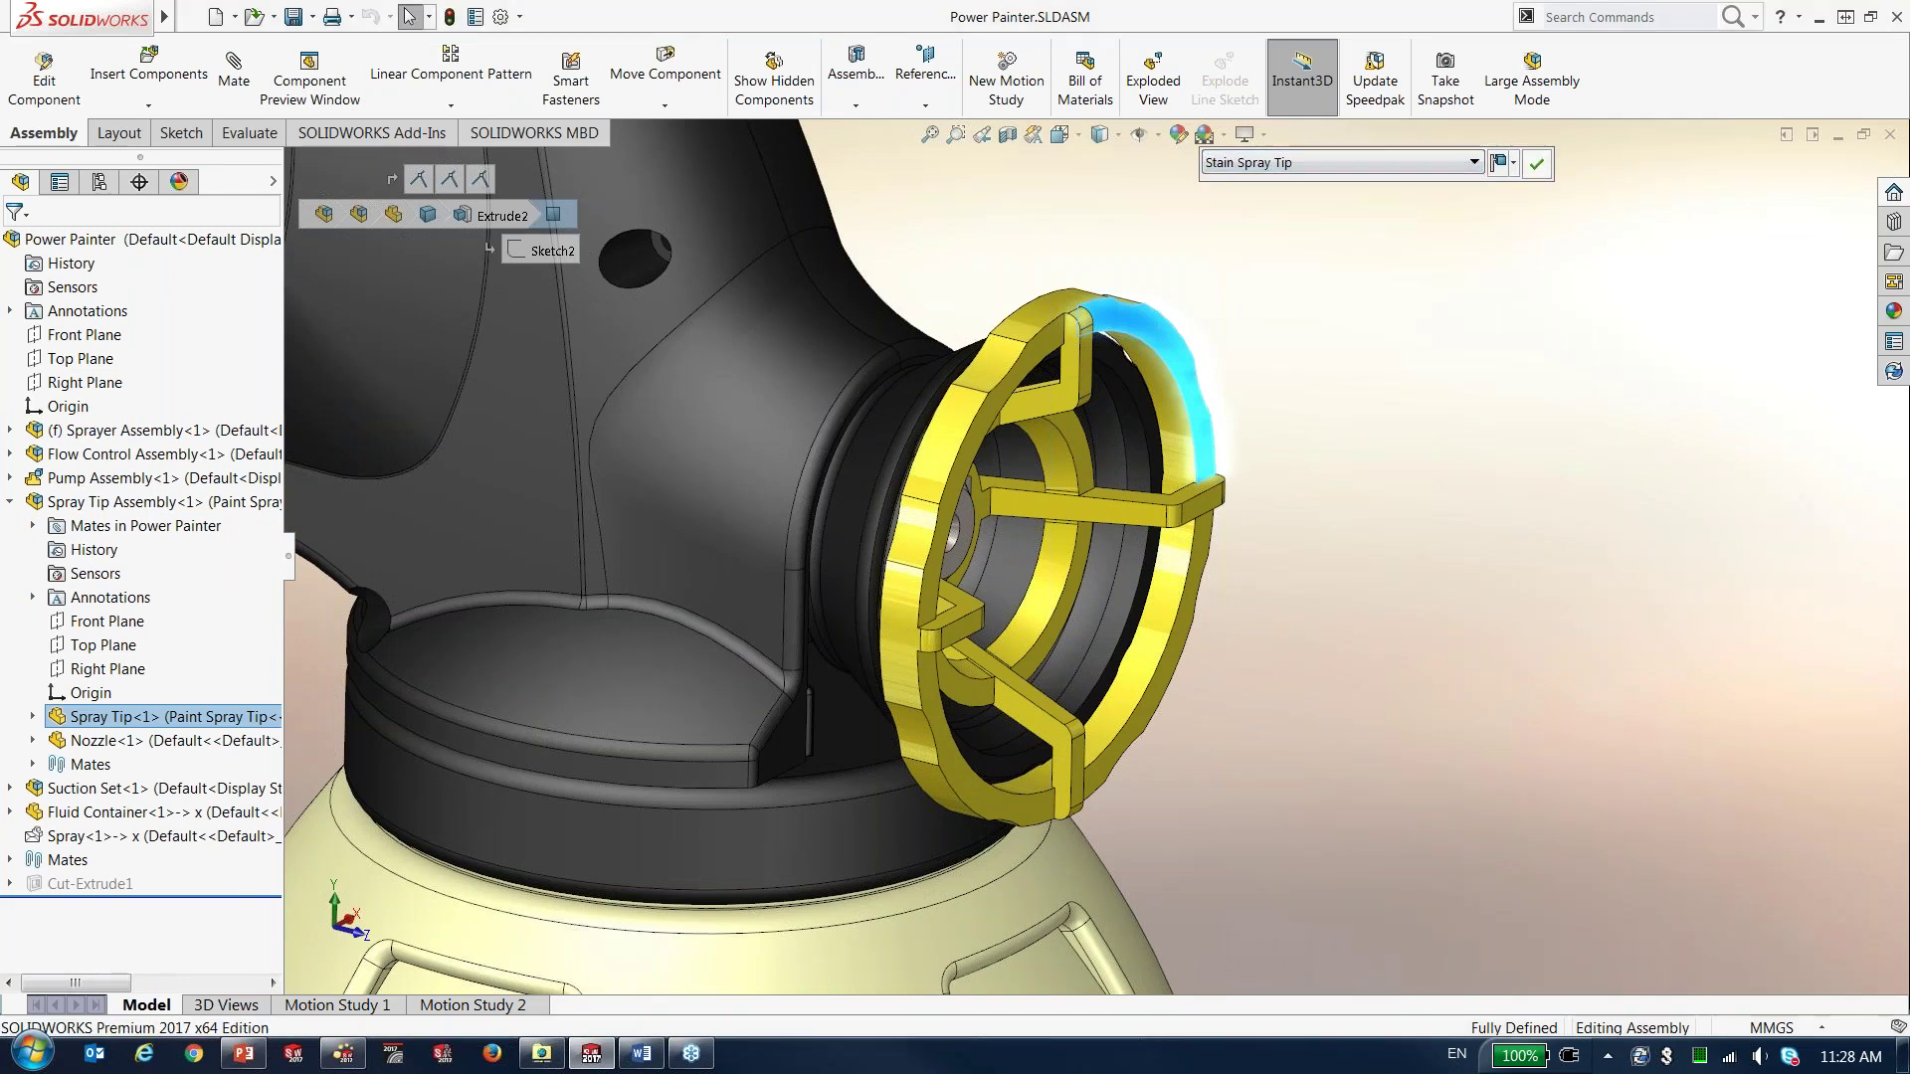
pyautogui.click(1341, 344)
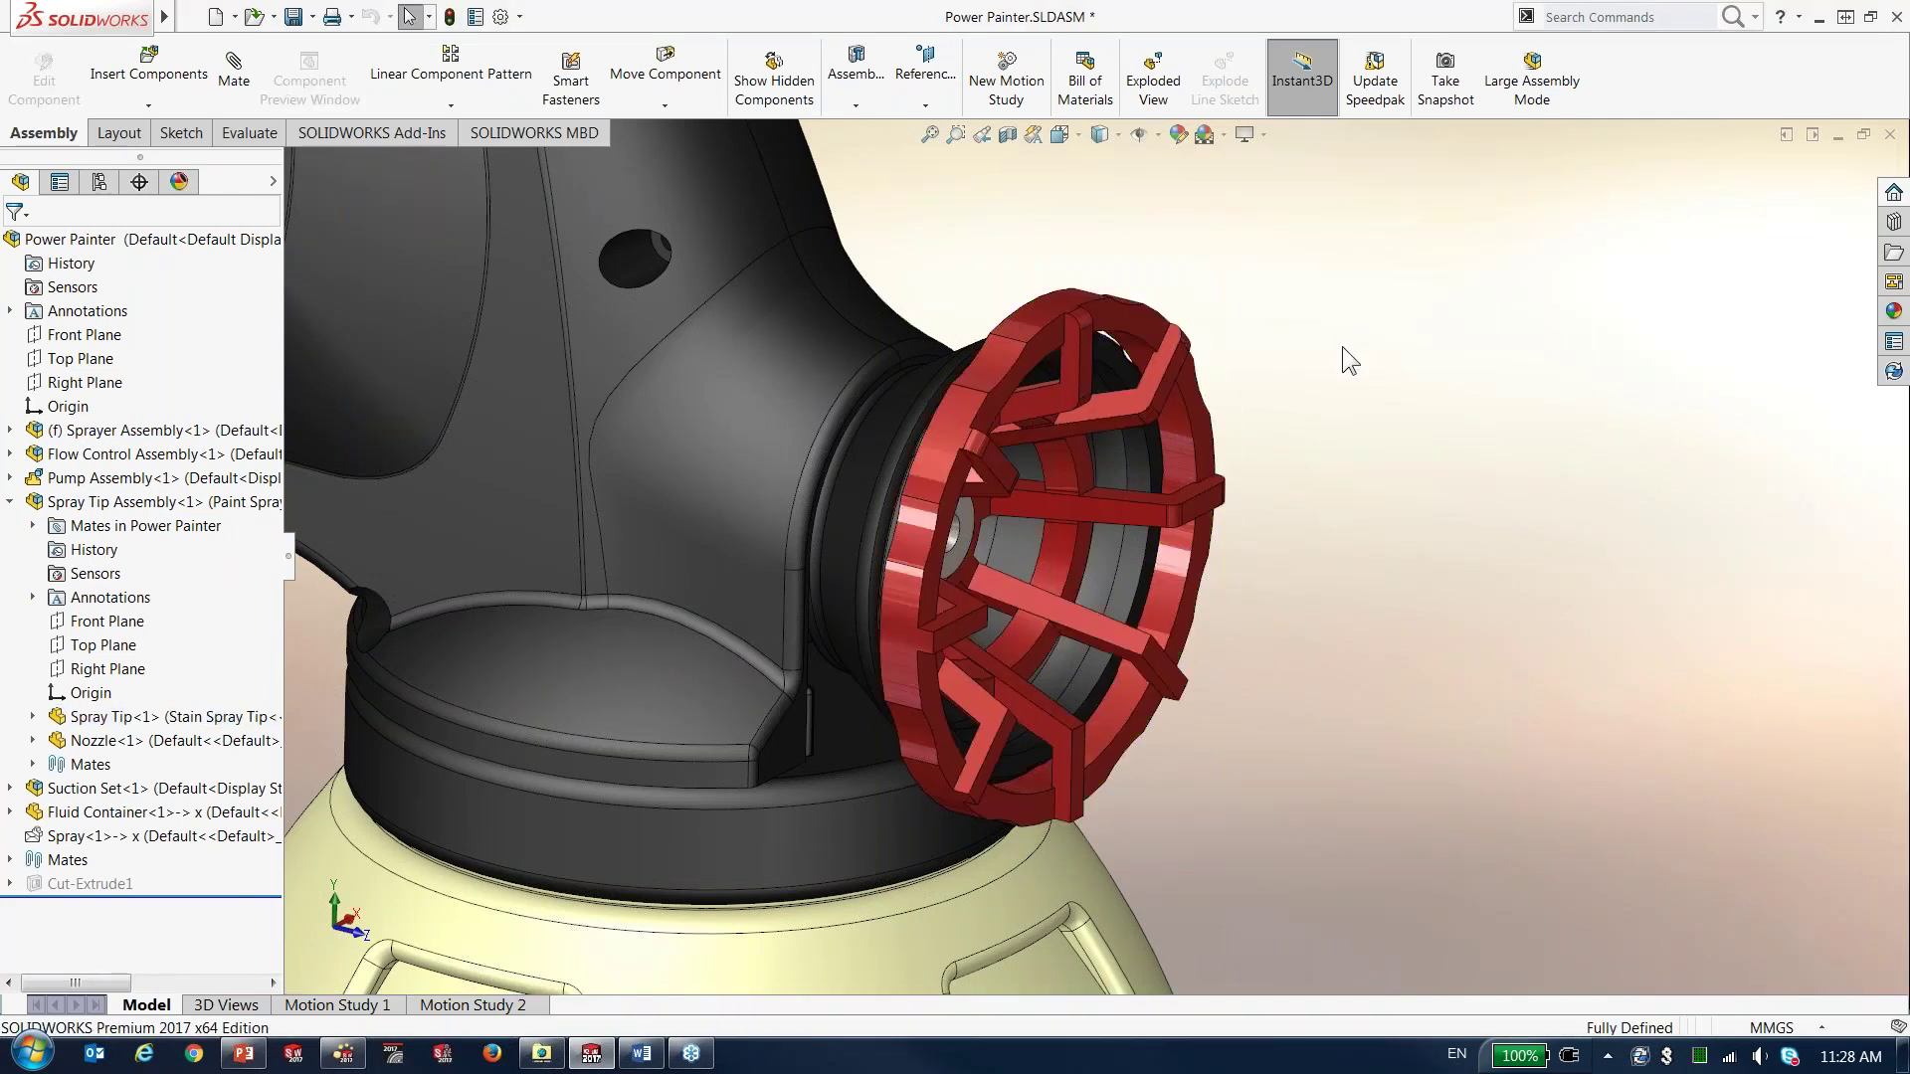
# - Inspect the changed spray tip, save the Power Painter assembly, and put its window away
pyautogui.moveTo(1345, 370)
pyautogui.mouseDown(button='middle')
pyautogui.moveTo(1109, 466)
pyautogui.moveTo(1329, 374)
pyautogui.mouseUp(button='middle')
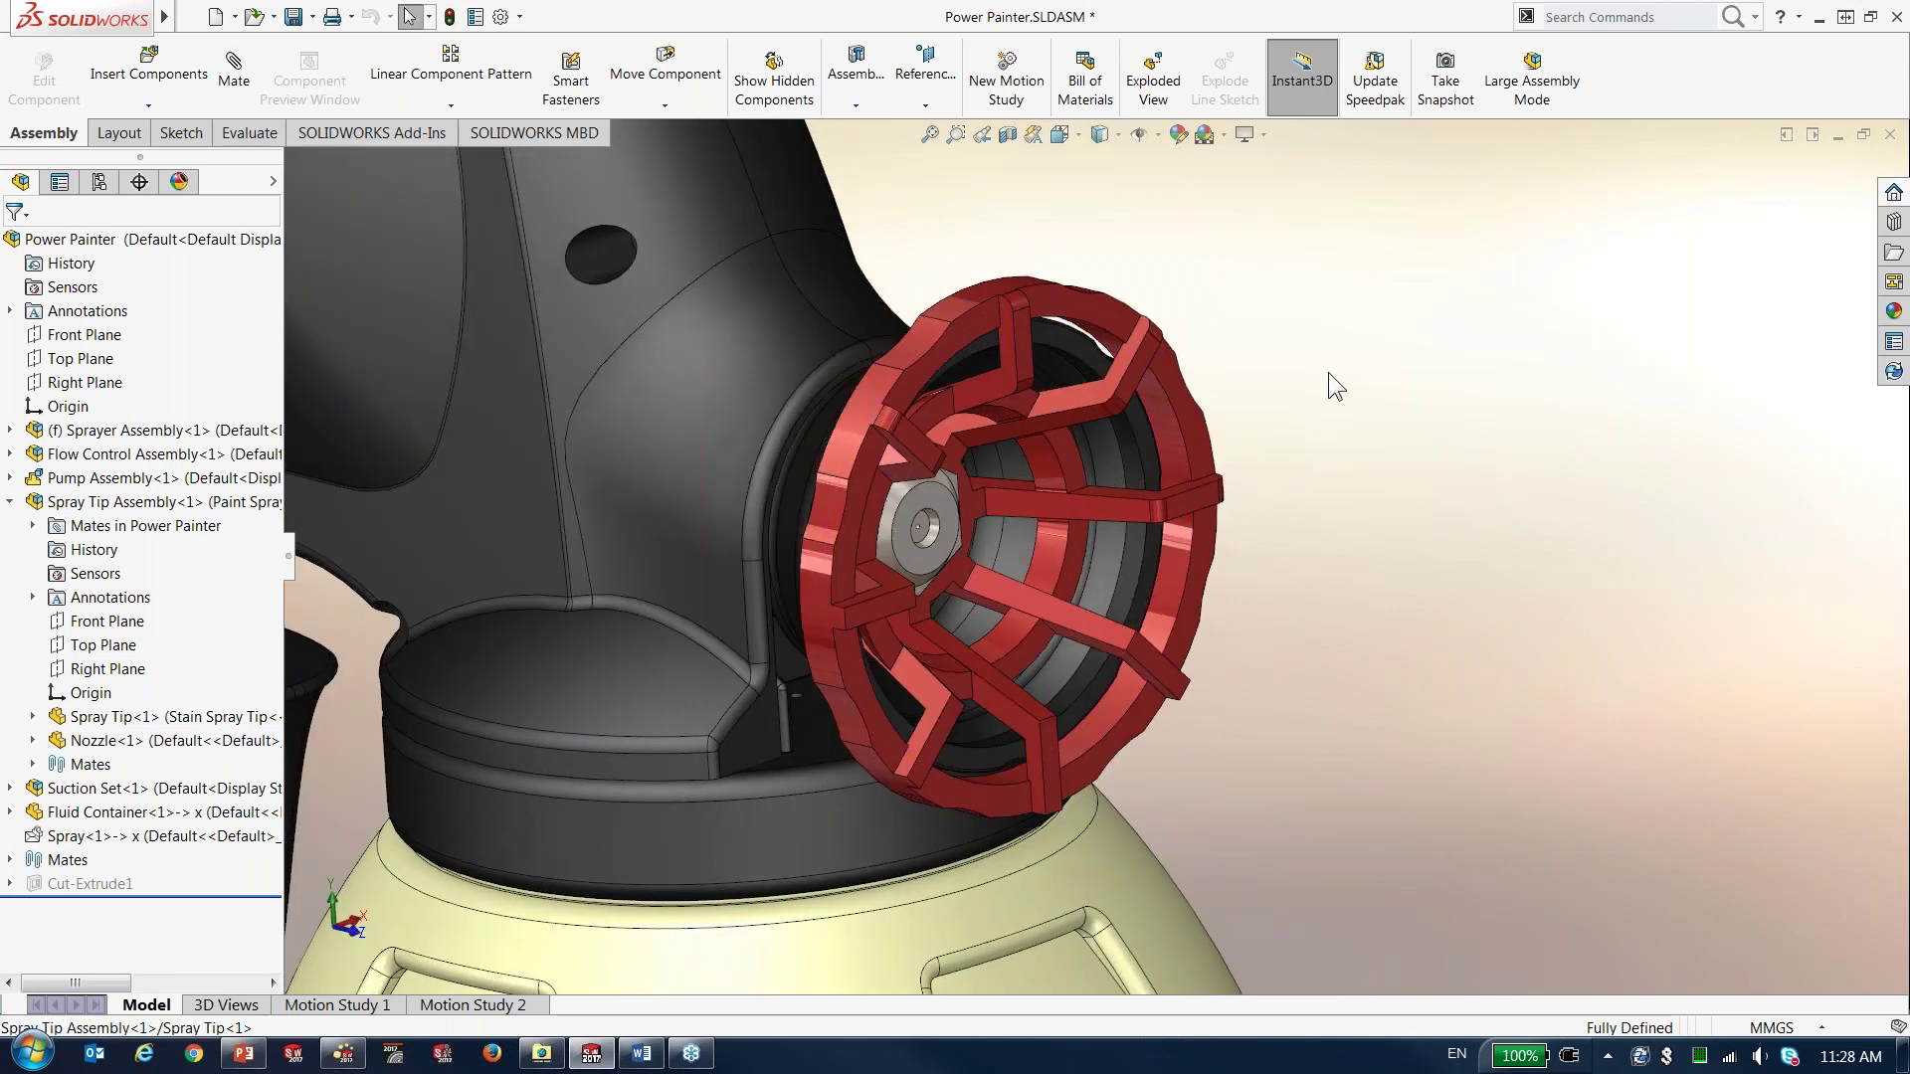
pyautogui.scroll(8, 1336, 396)
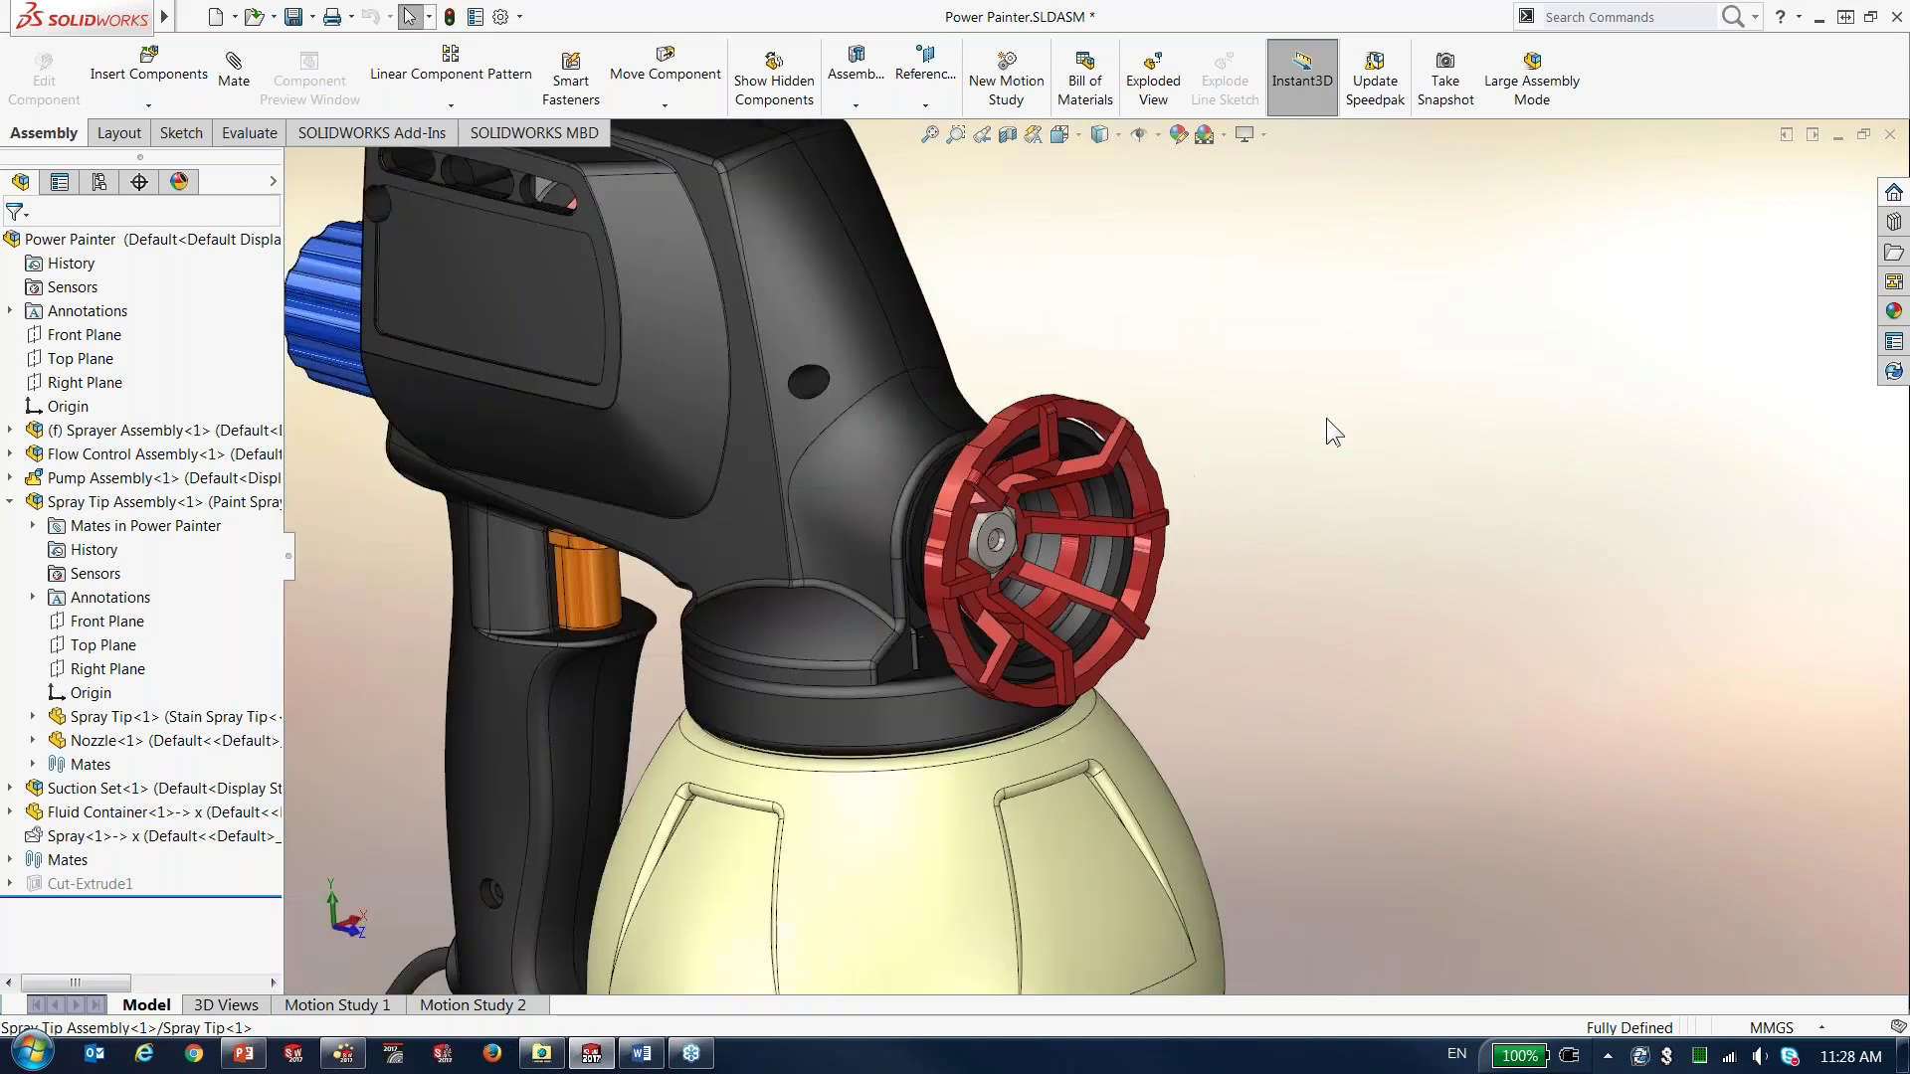
pyautogui.press('Escape')
pyautogui.moveTo(1313, 325); pyautogui.dragTo(1320, 323, button='middle')
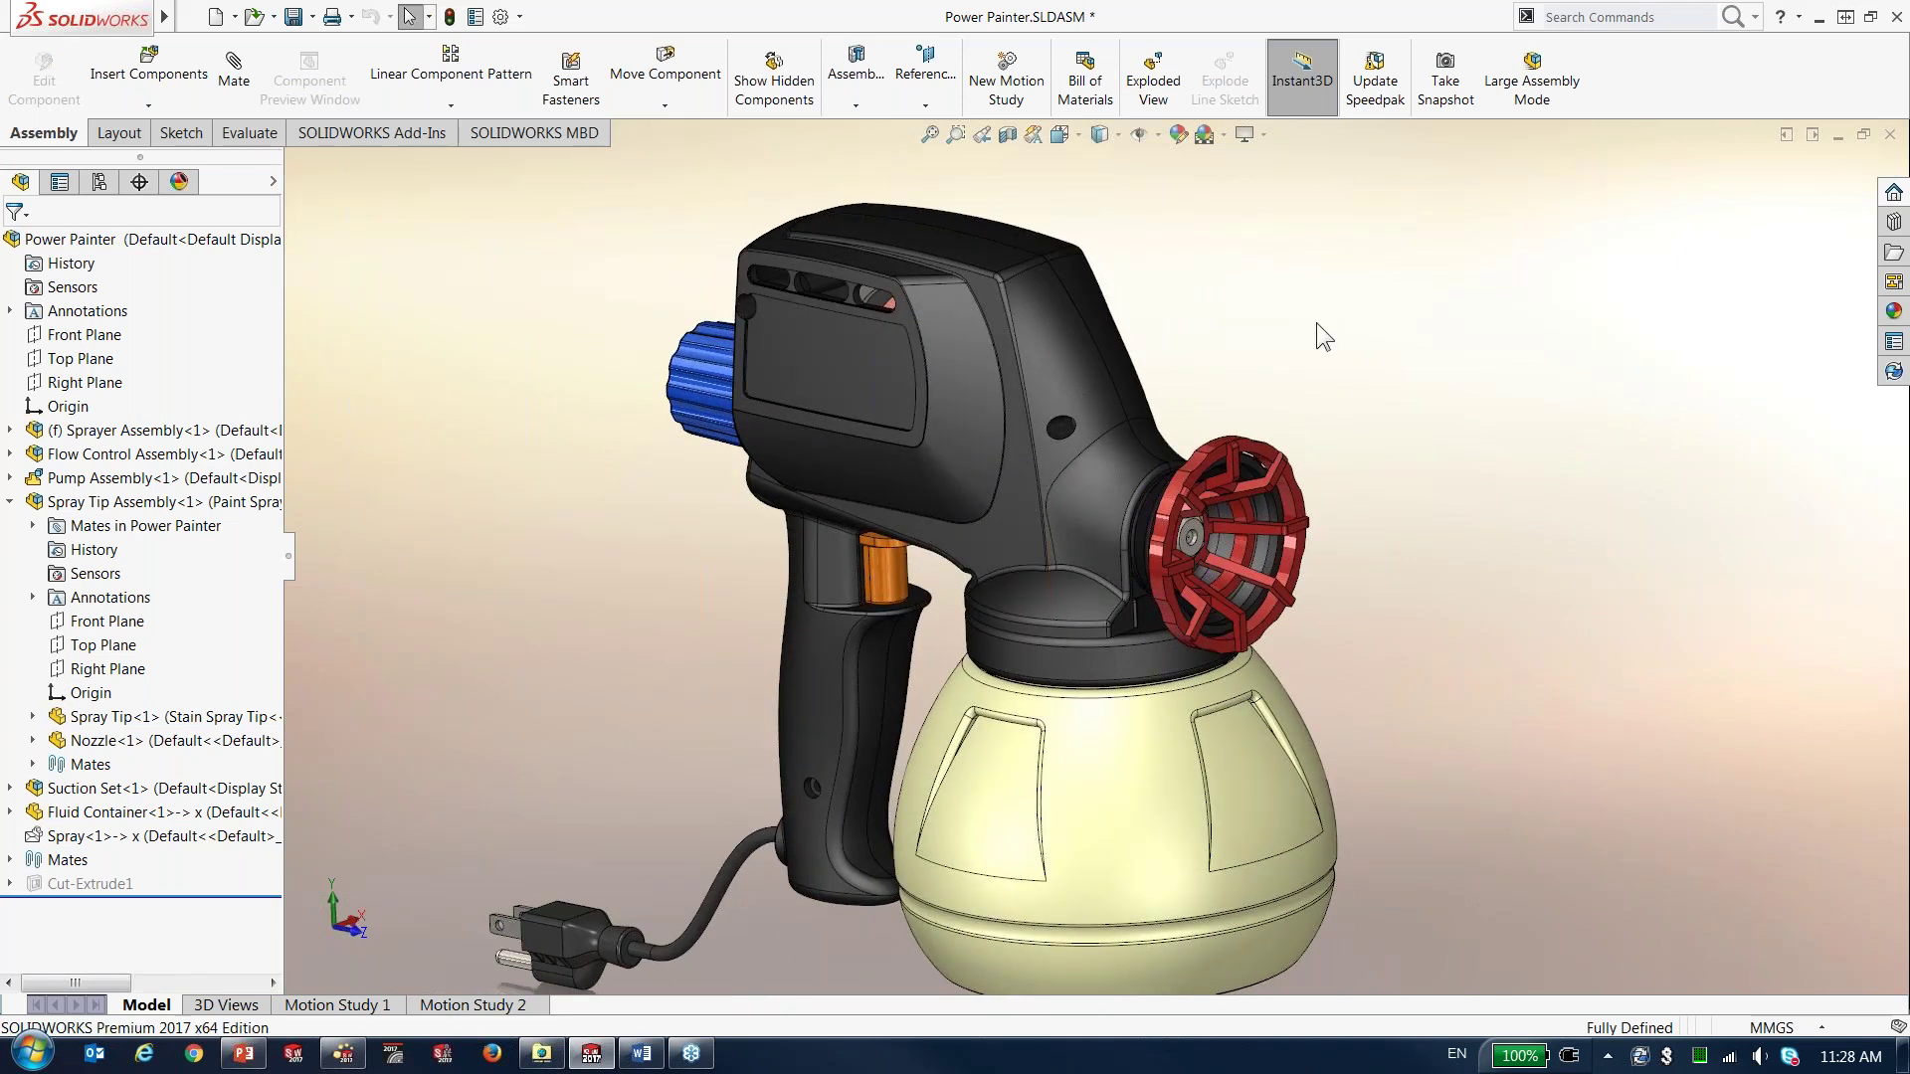
pyautogui.hotkey('ctrl', 's')
pyautogui.click(1818, 18)
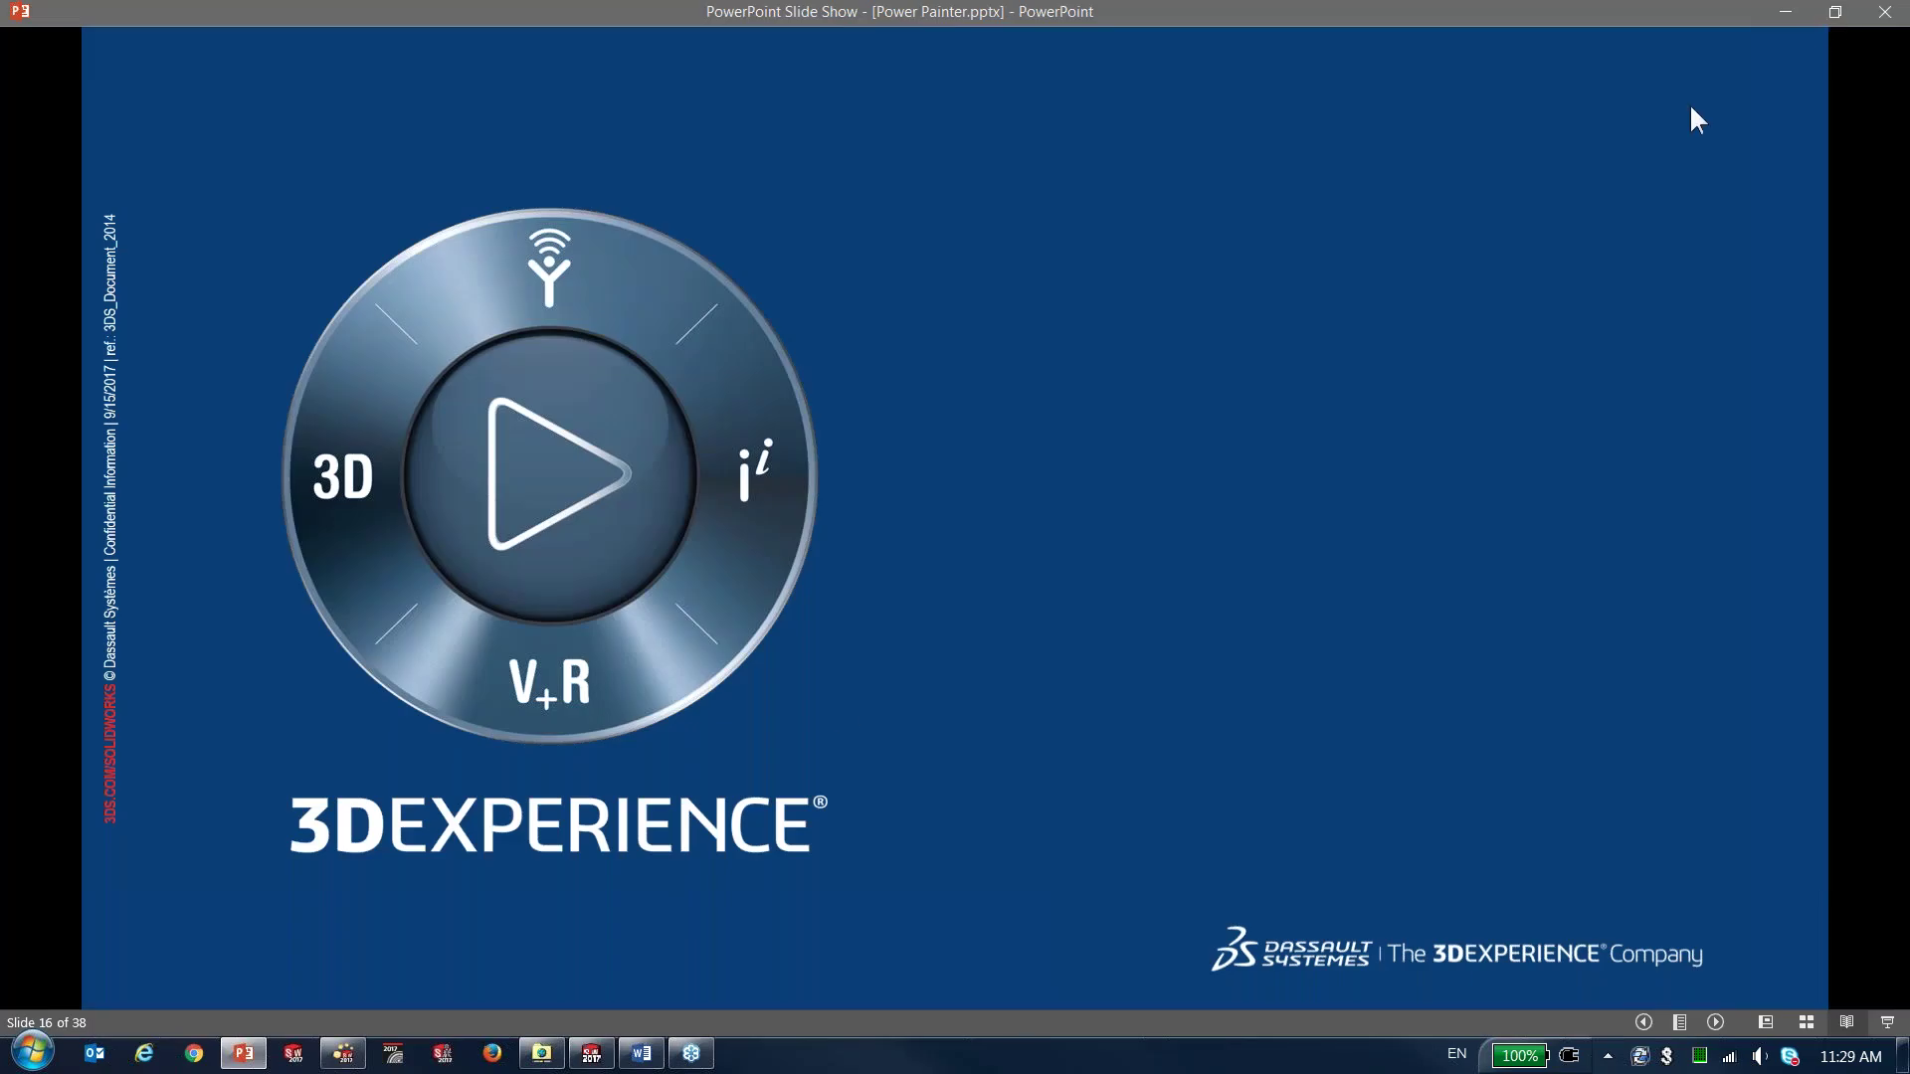
# - Switch to SOLIDWORKS Composer, update the PART LIST view with its changes, and display the Cover Image view
pyautogui.click(343, 1054)
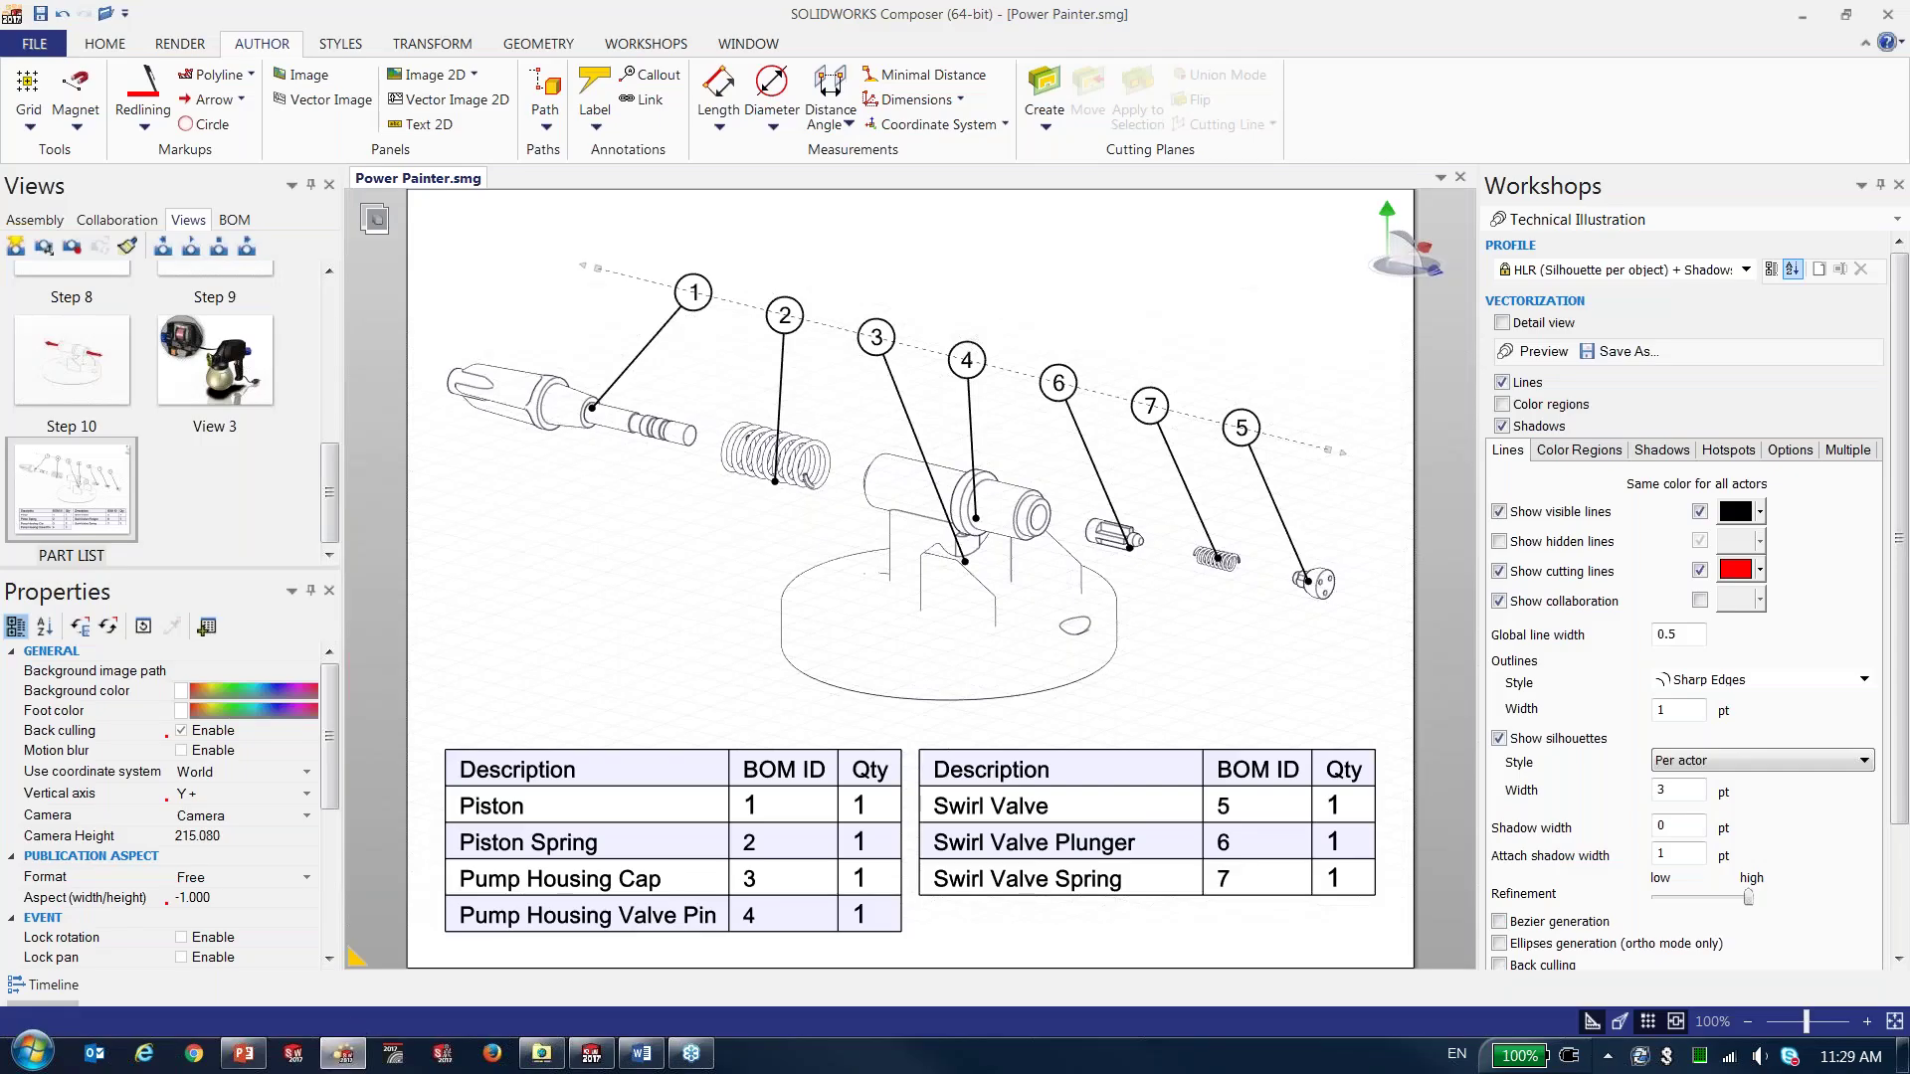
pyautogui.scroll(5, 337, 305)
pyautogui.click(64, 320)
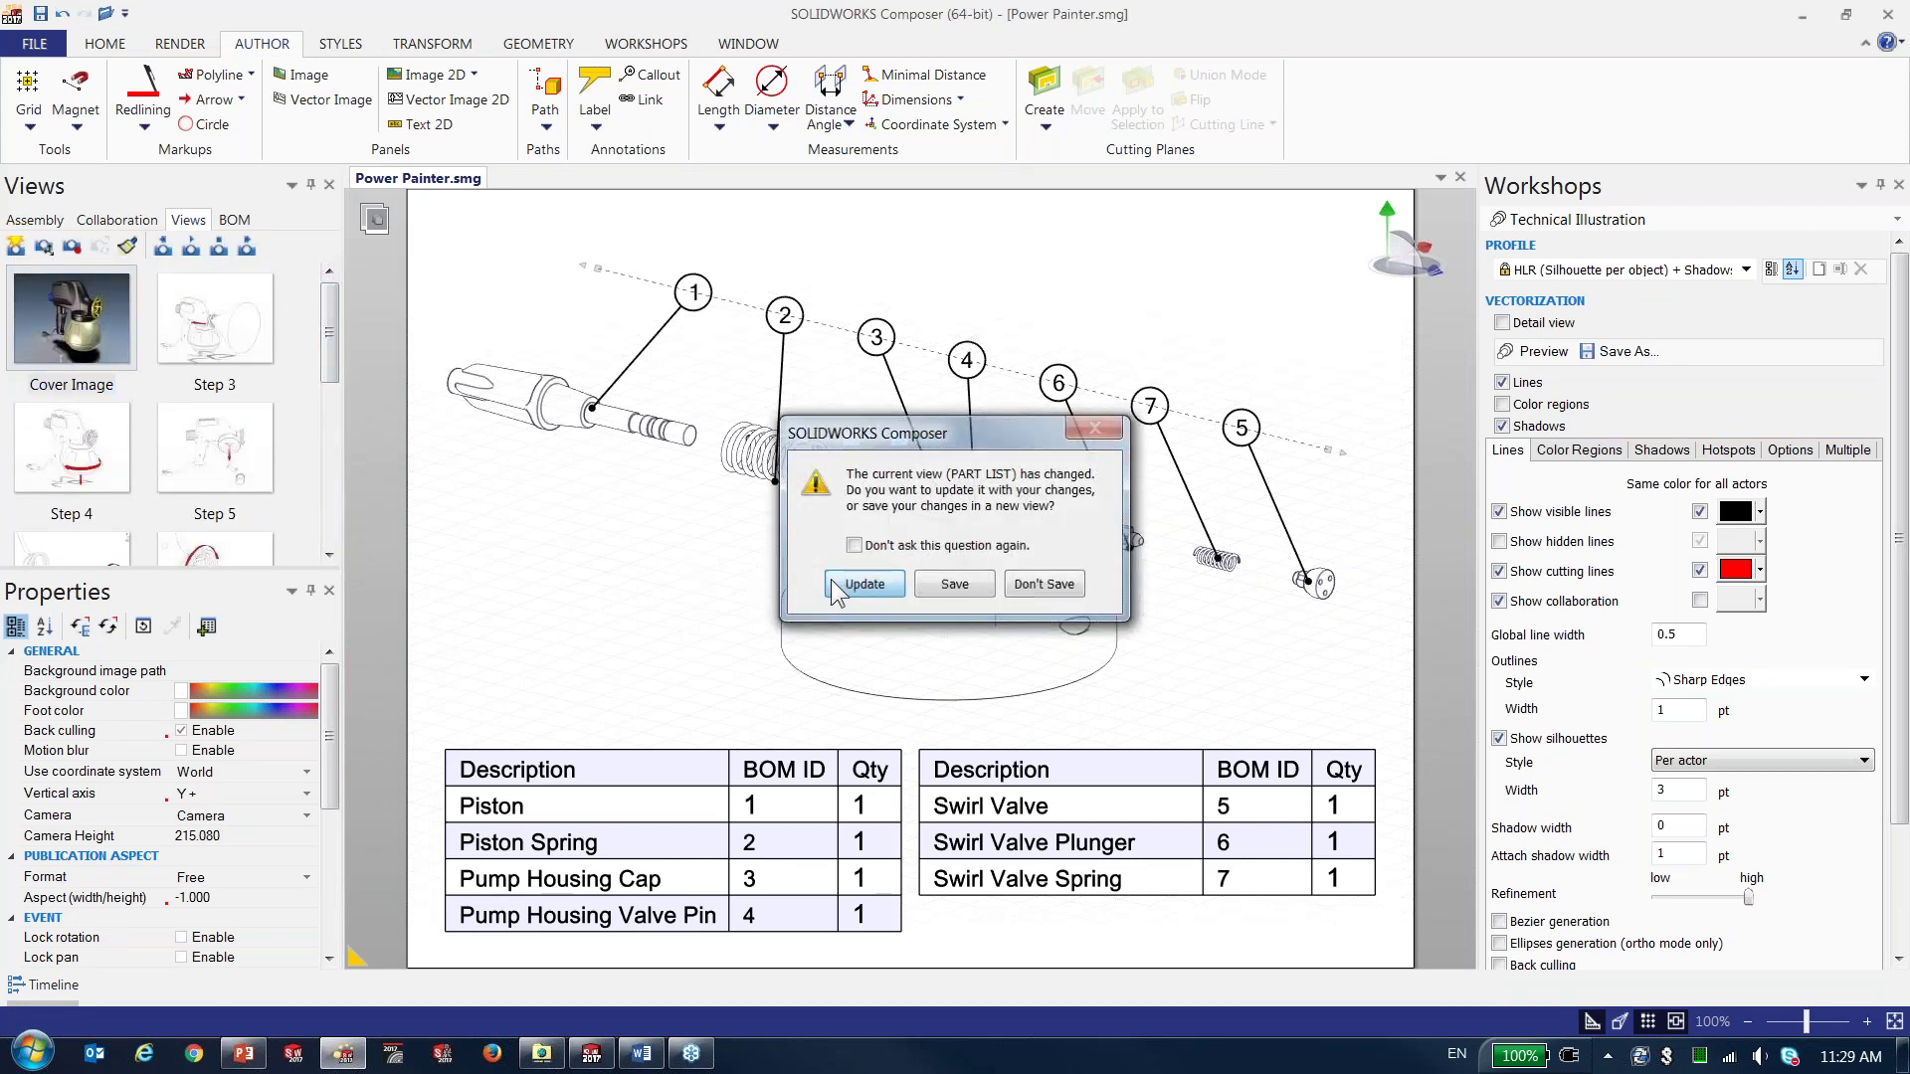
pyautogui.click(861, 585)
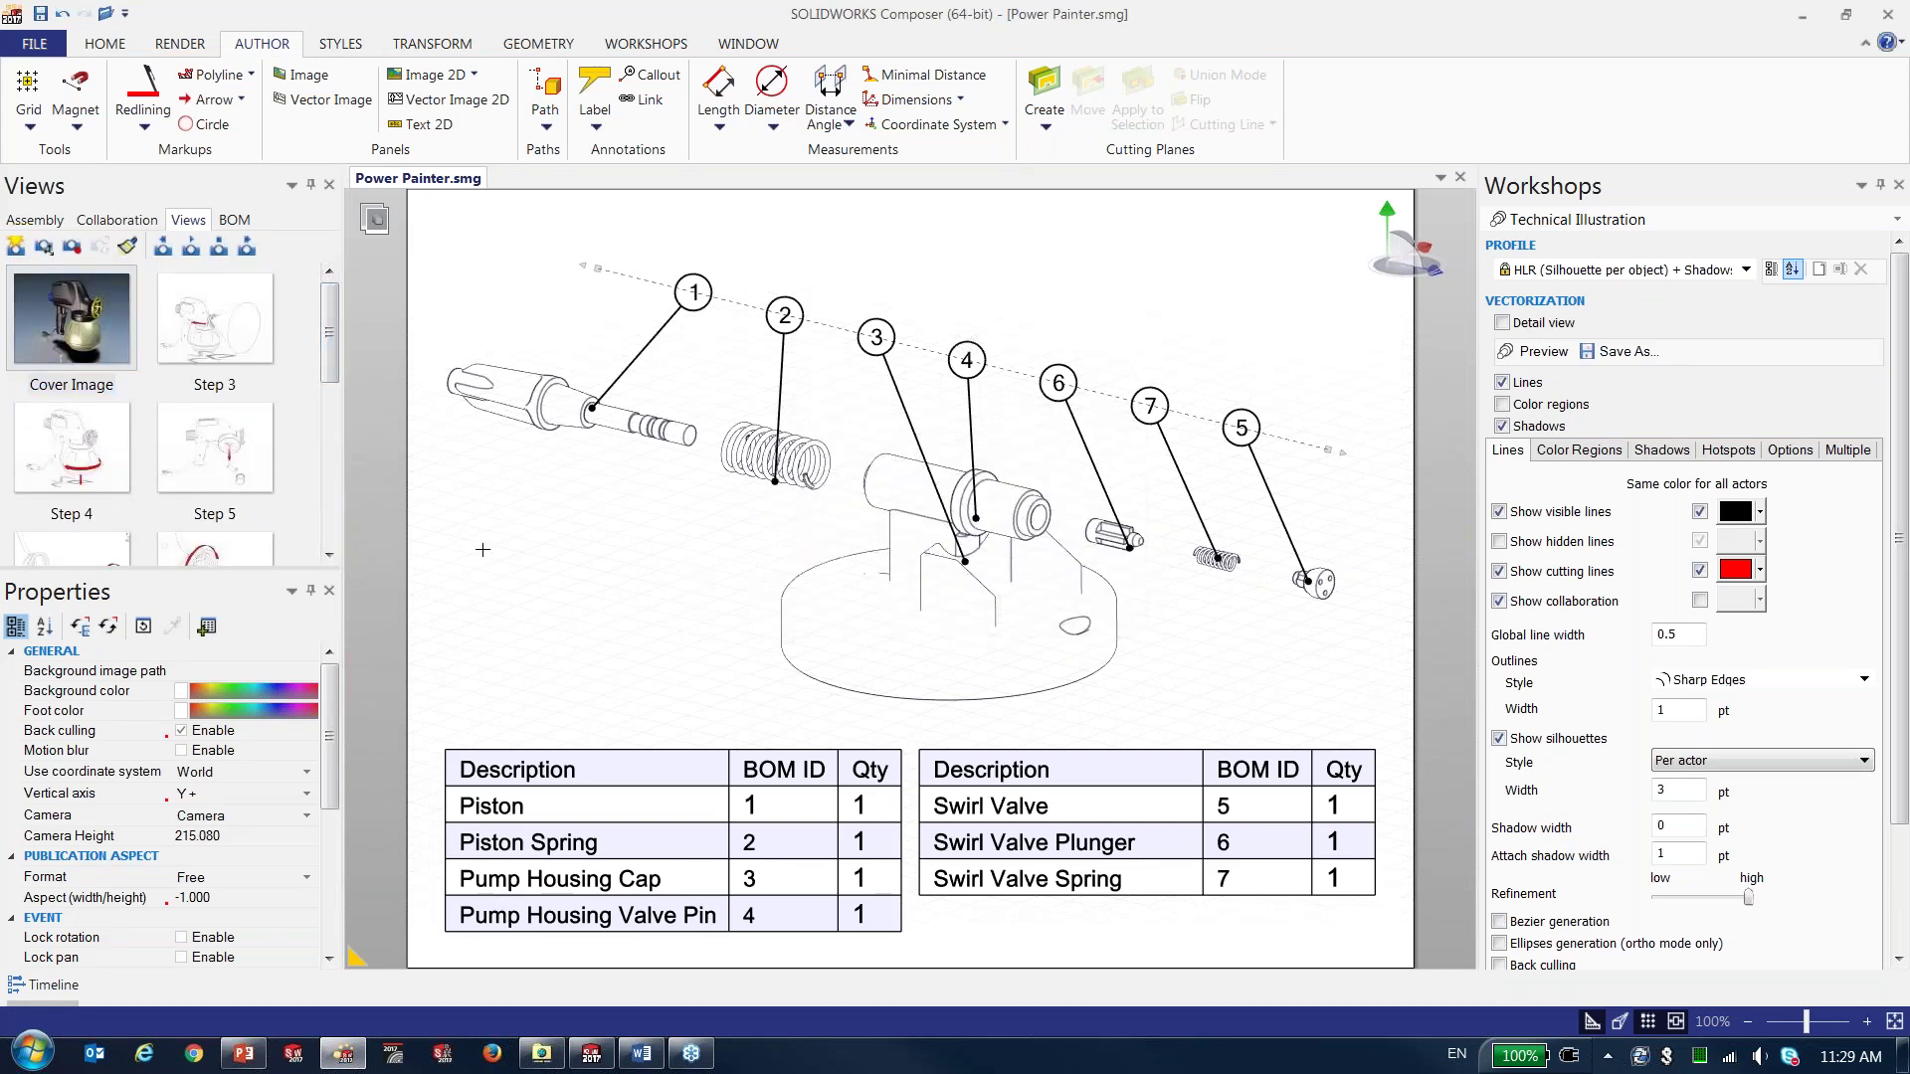
pyautogui.click(87, 324)
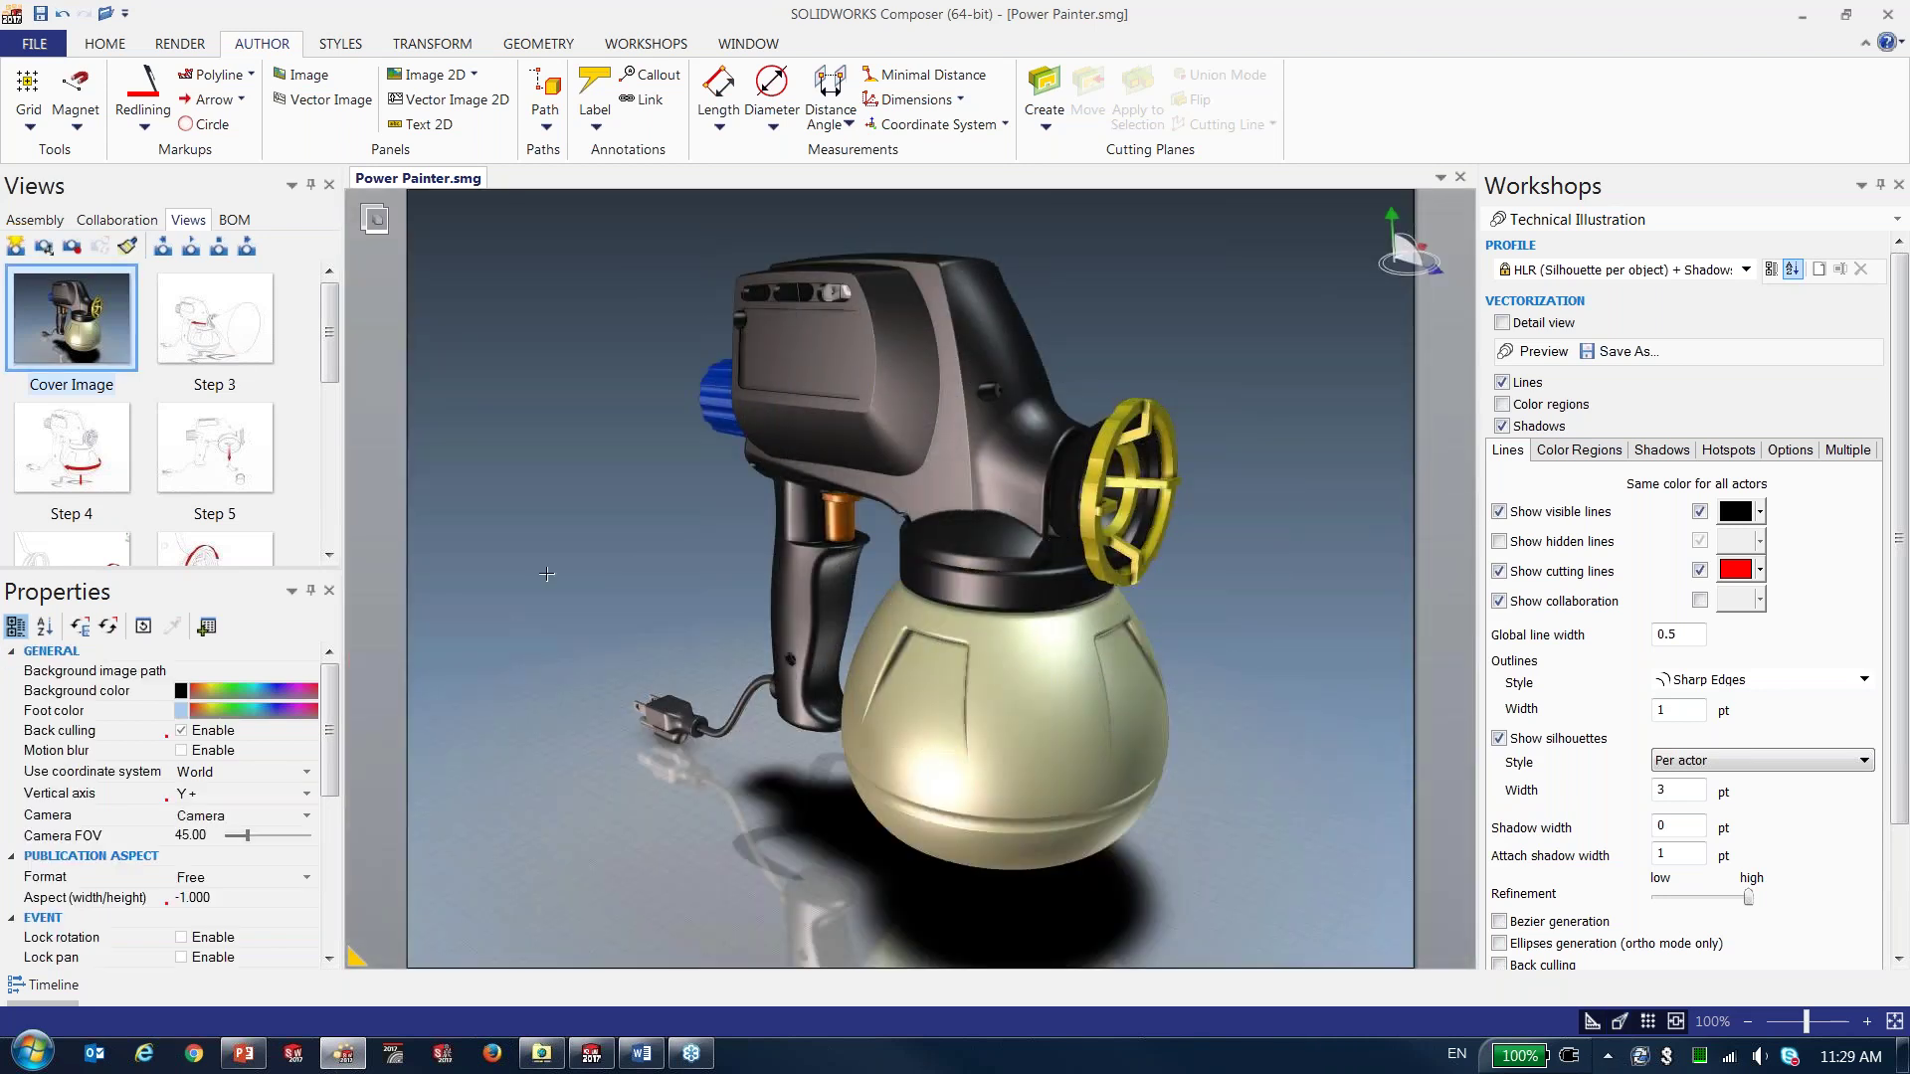
# - Collapse the Workshops pane and update the Composer document with Power Painter - Changed.smg from the Paint Sprayer folder
pyautogui.click(1880, 185)
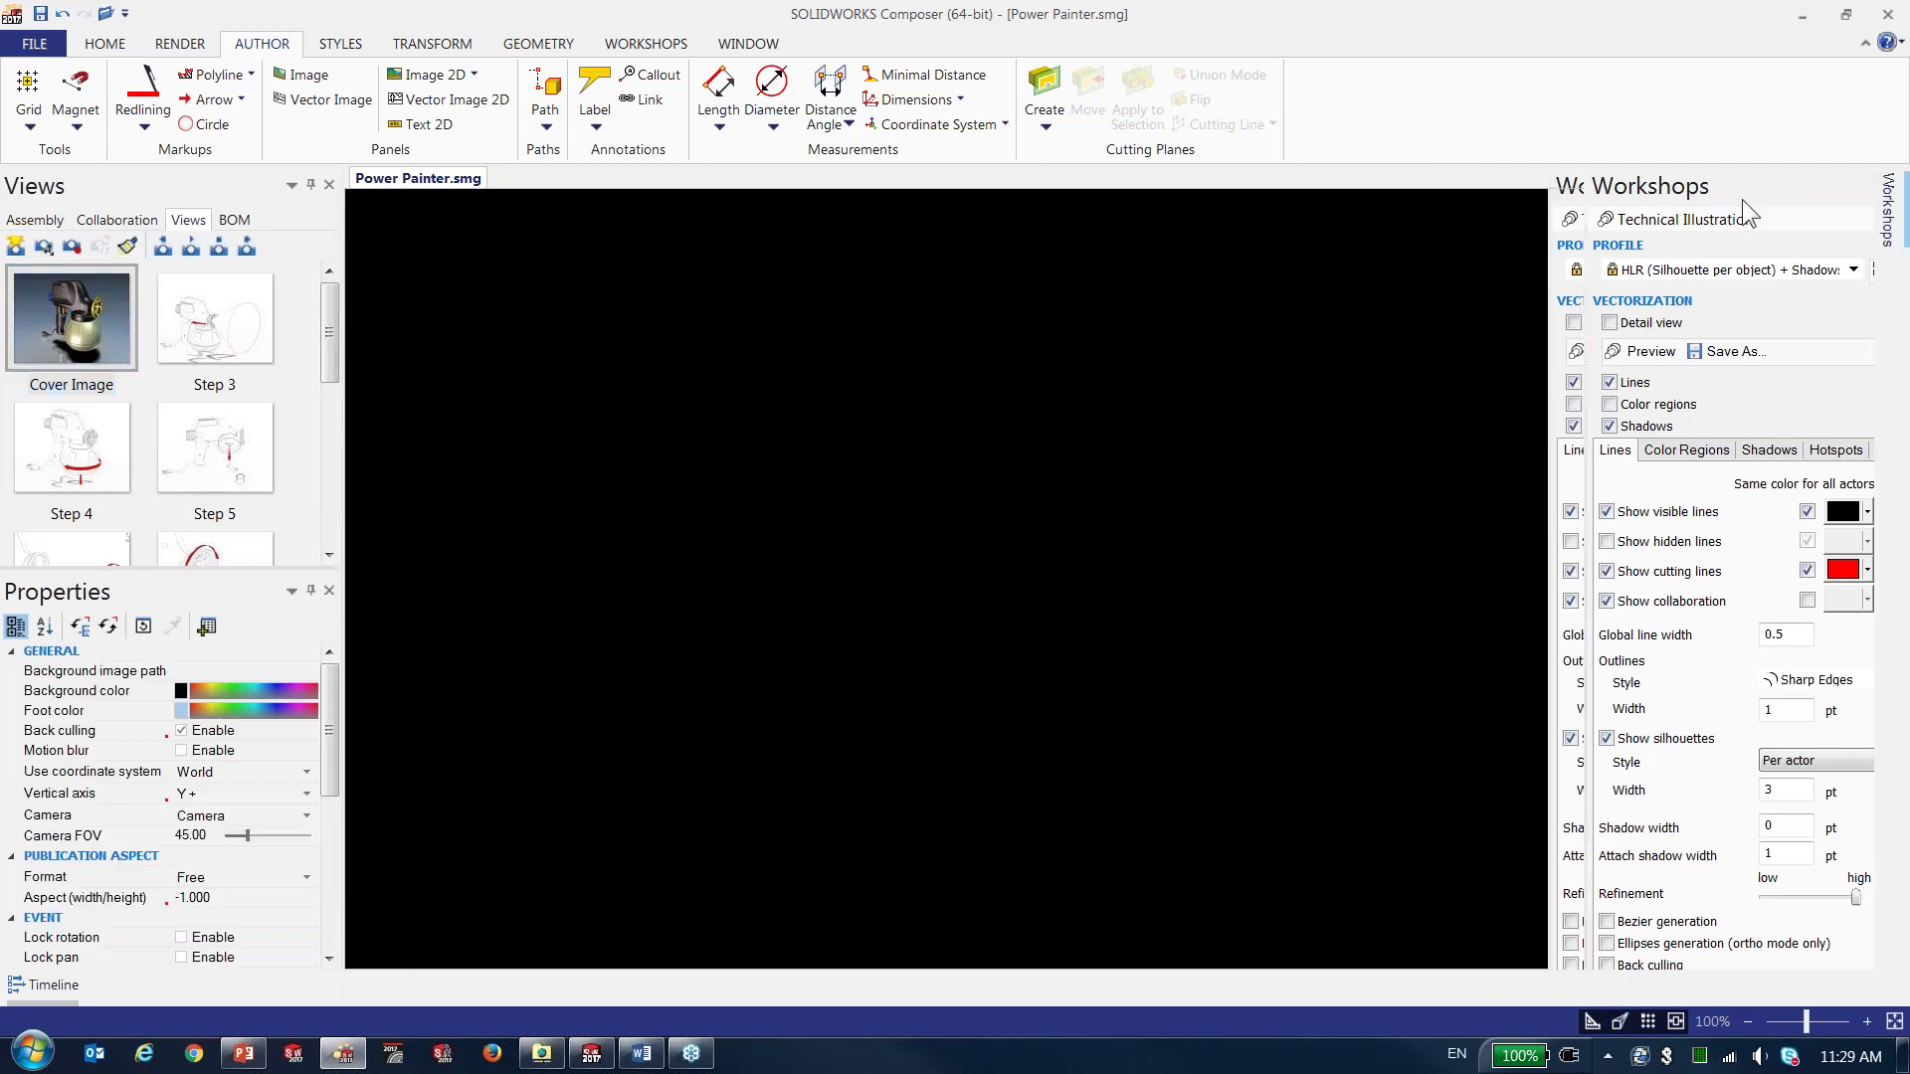
pyautogui.click(35, 45)
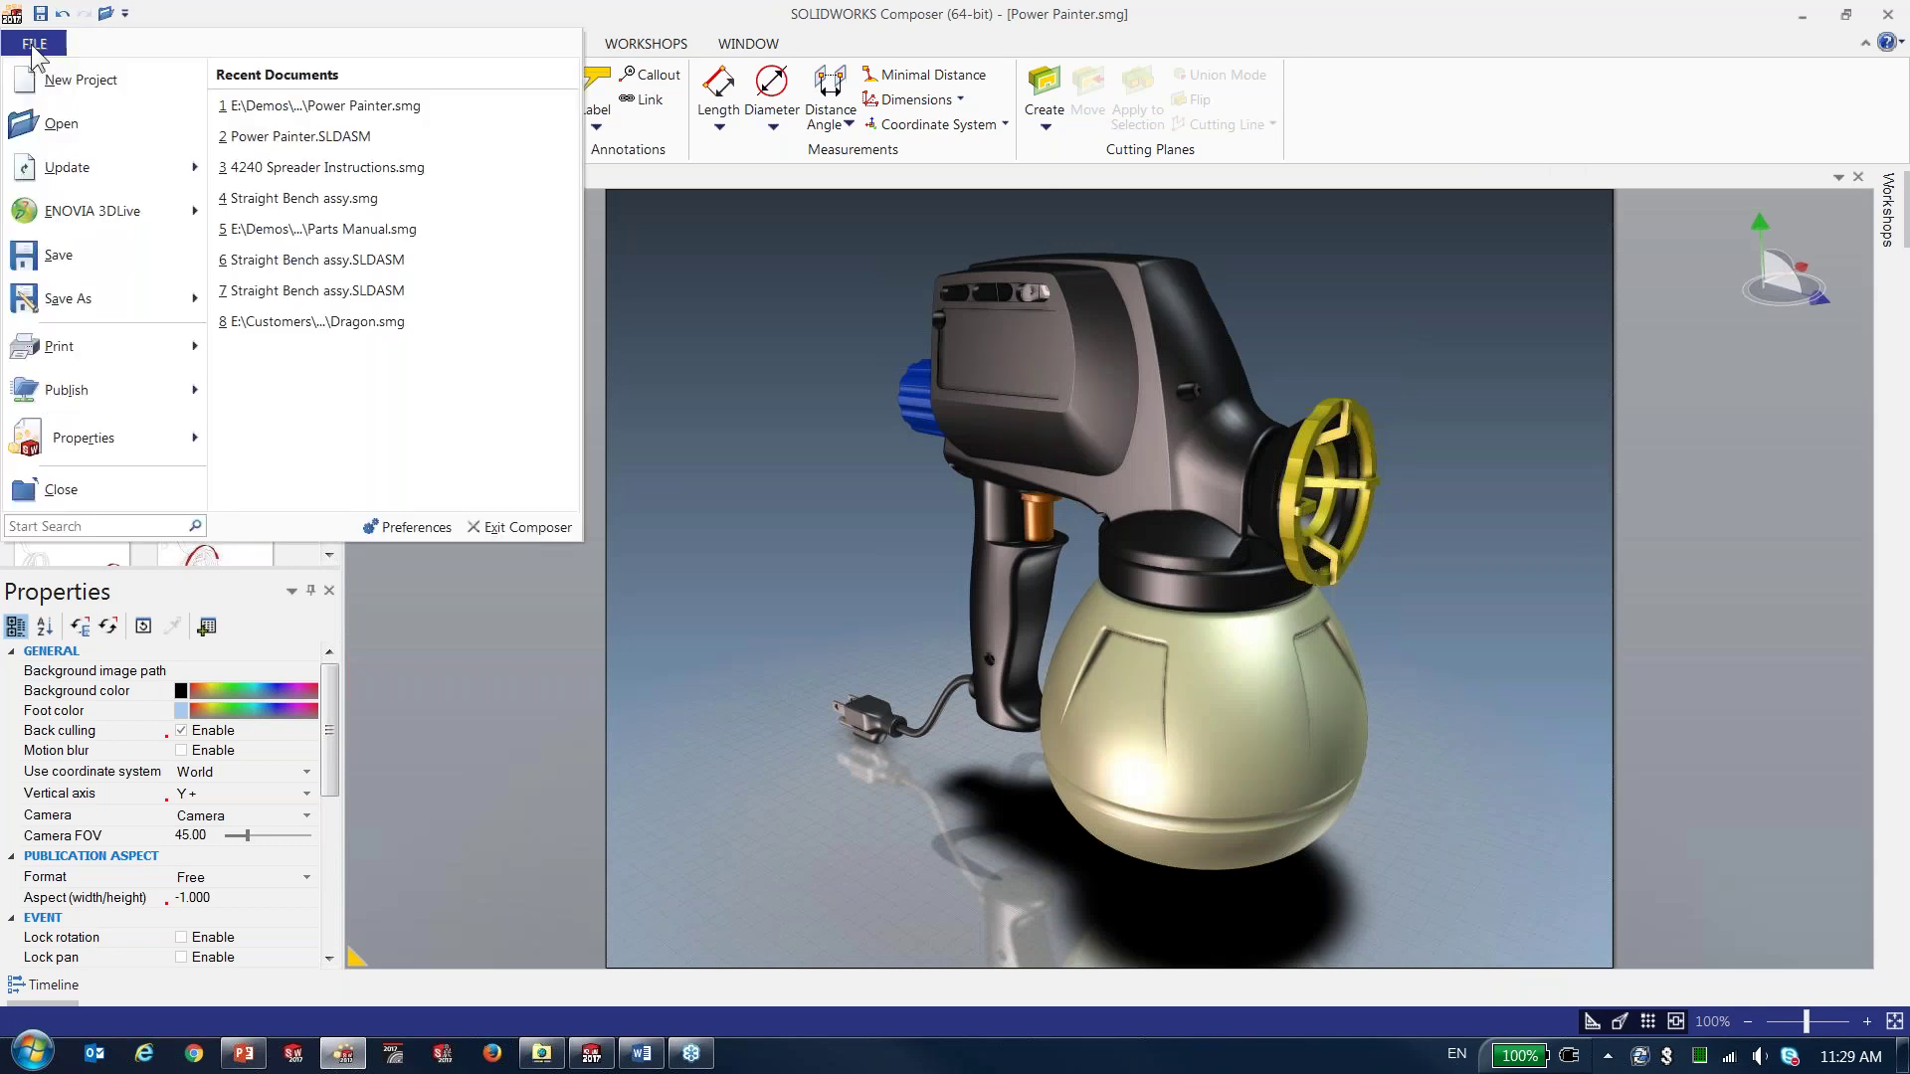
pyautogui.moveTo(80, 171)
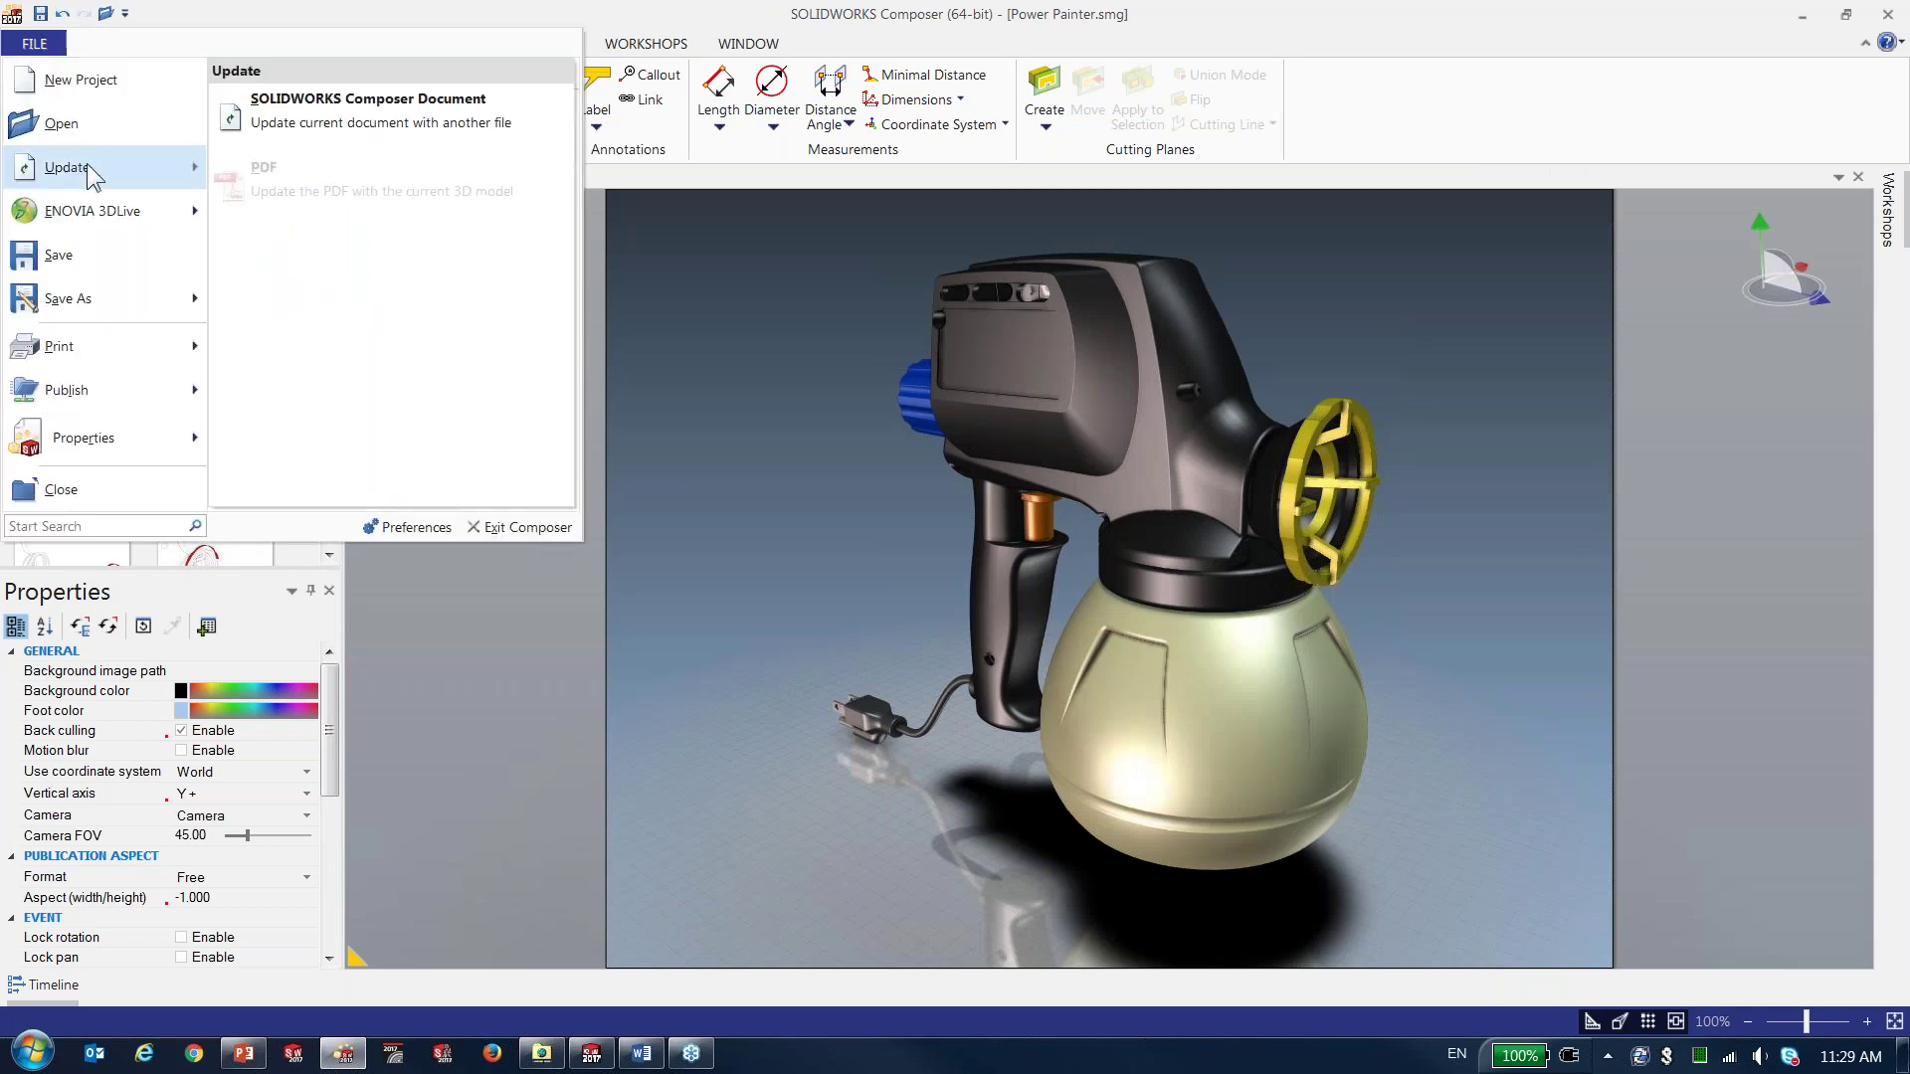
pyautogui.click(451, 117)
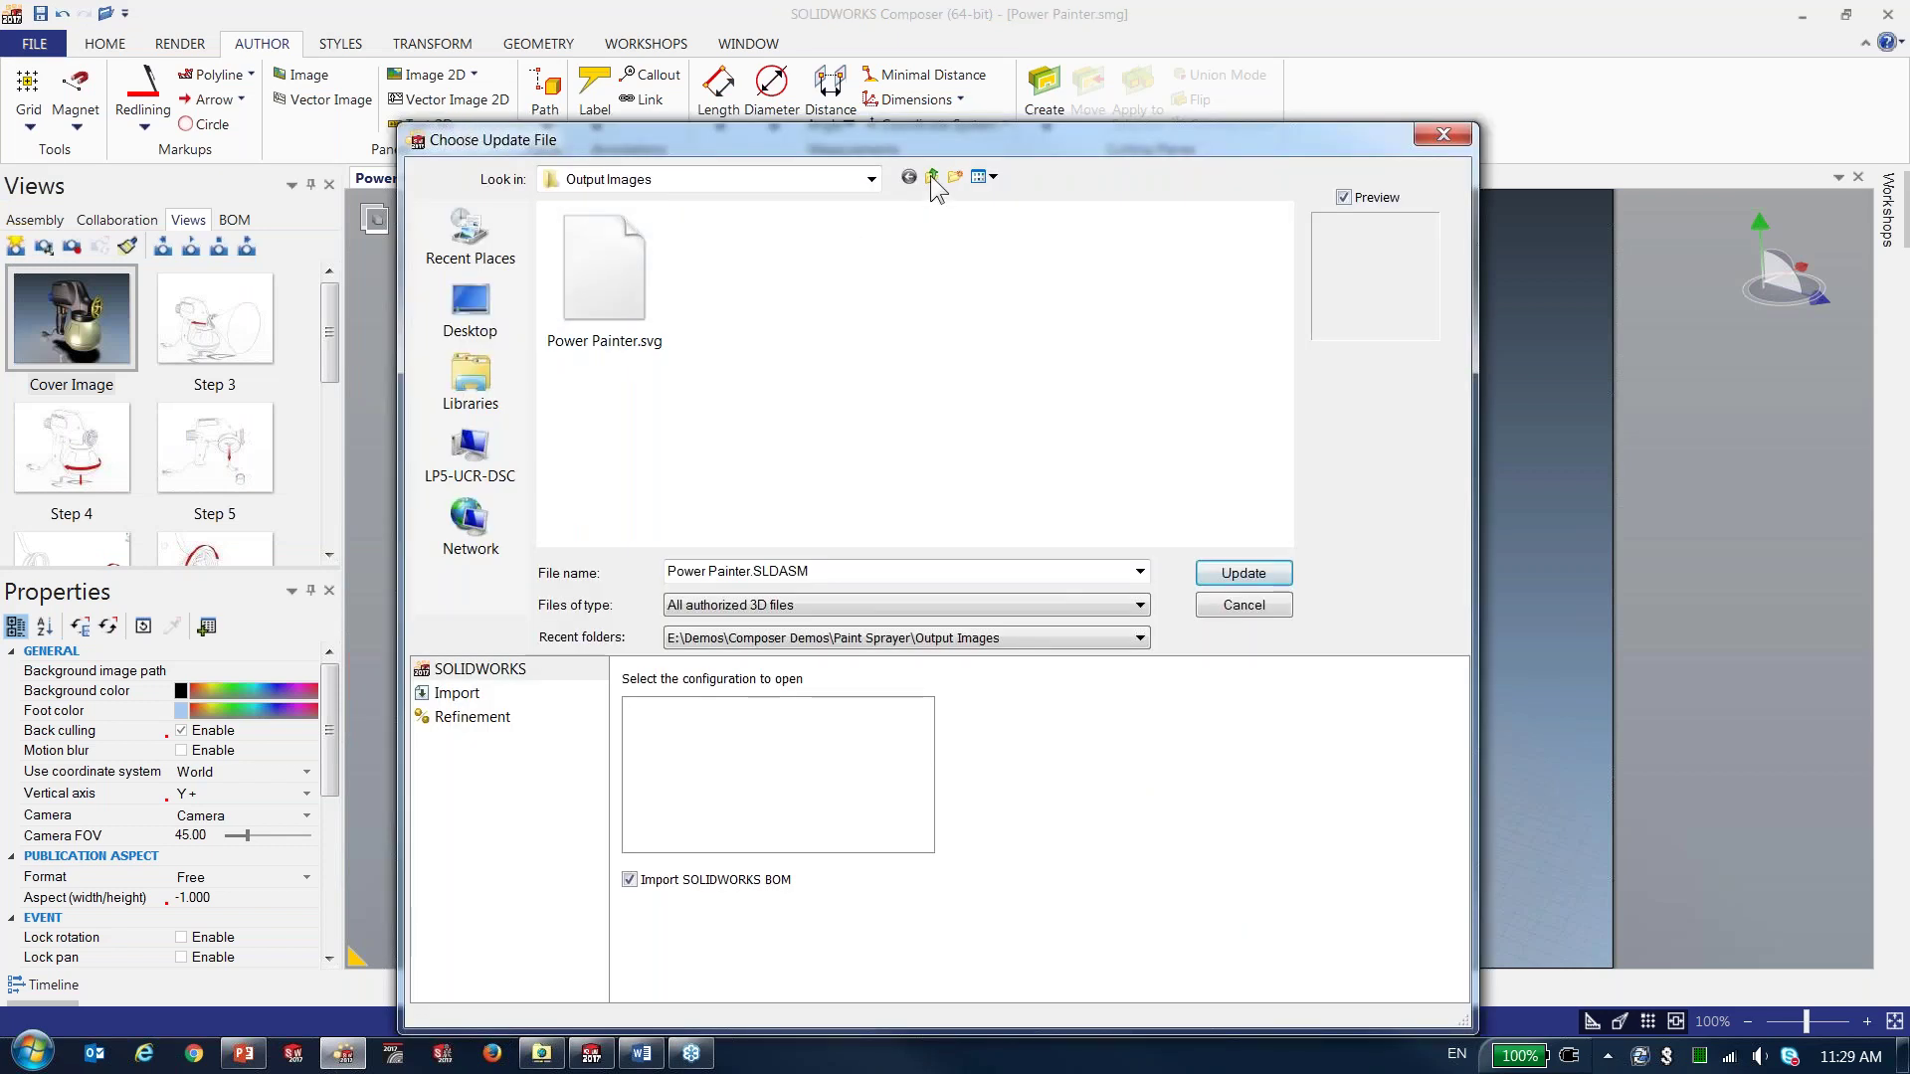
pyautogui.click(931, 176)
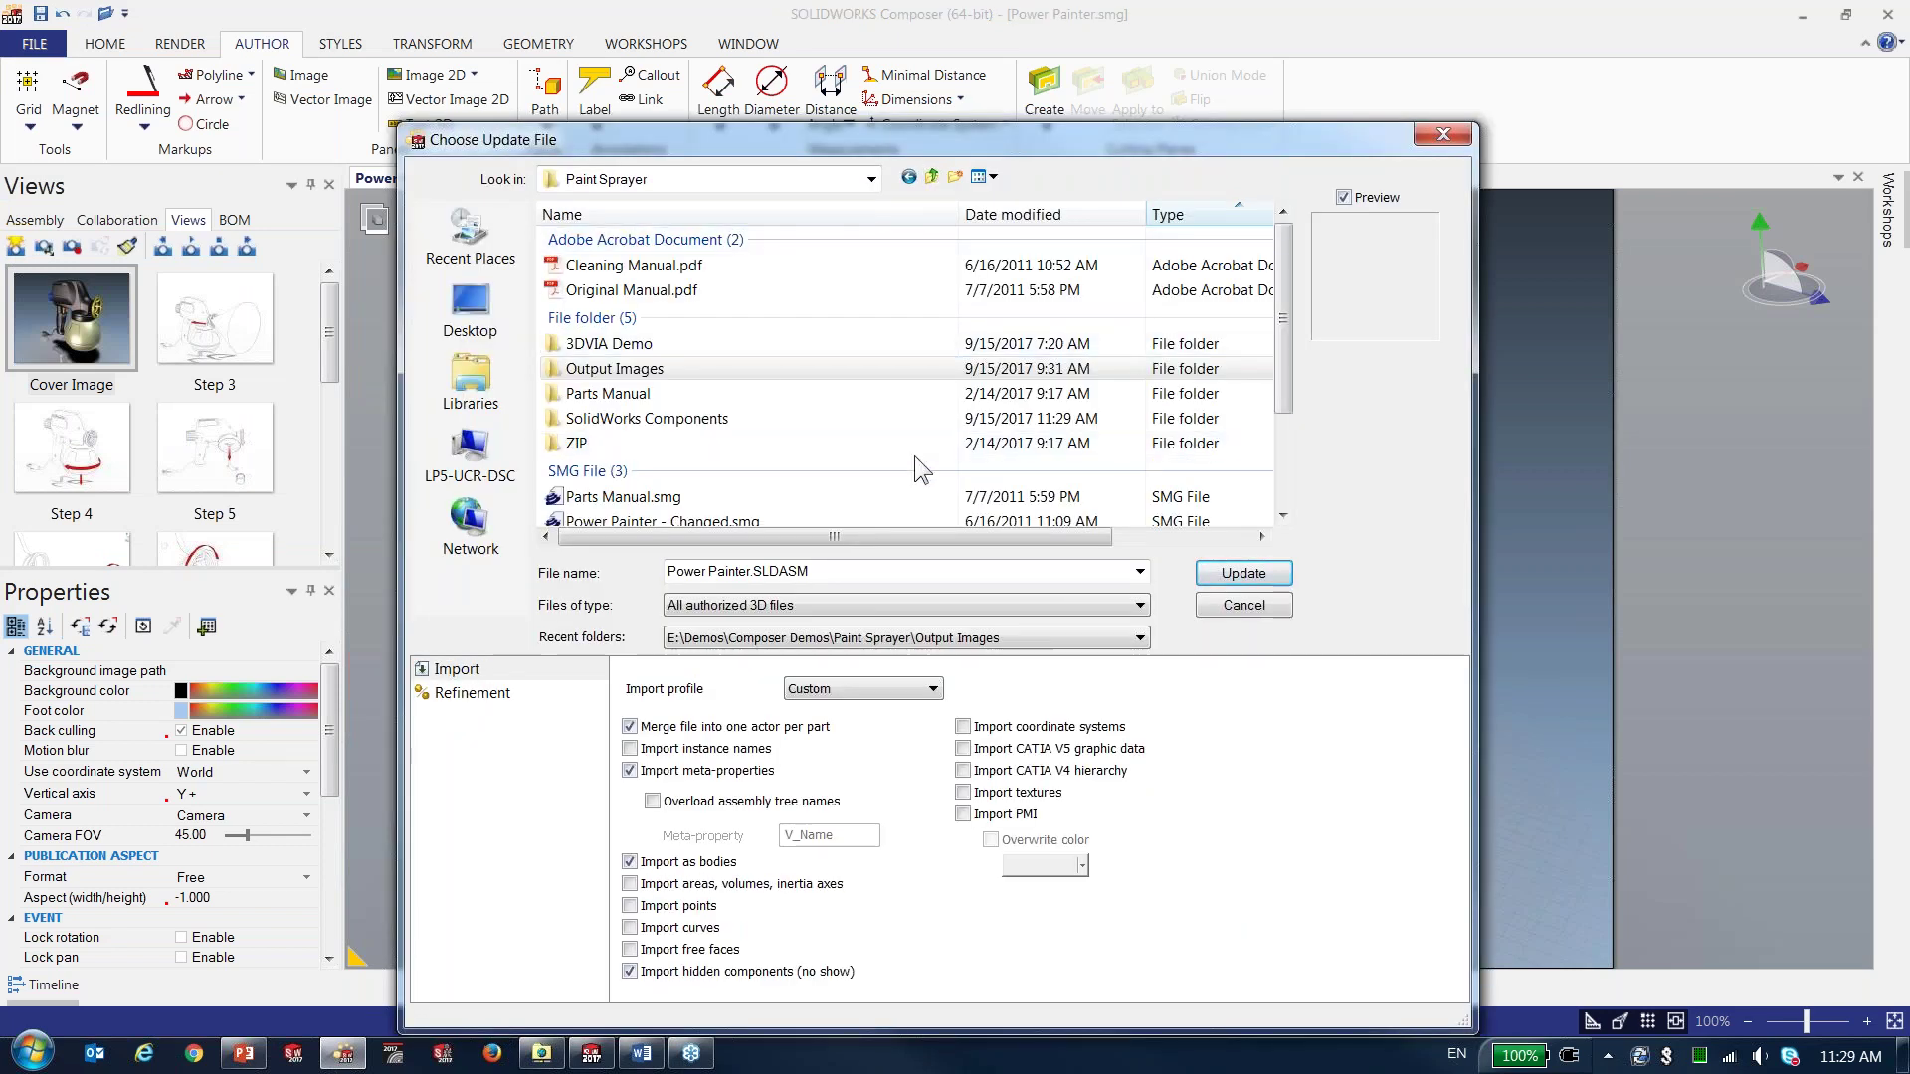
pyautogui.scroll(-2, 910, 447)
pyautogui.click(795, 381)
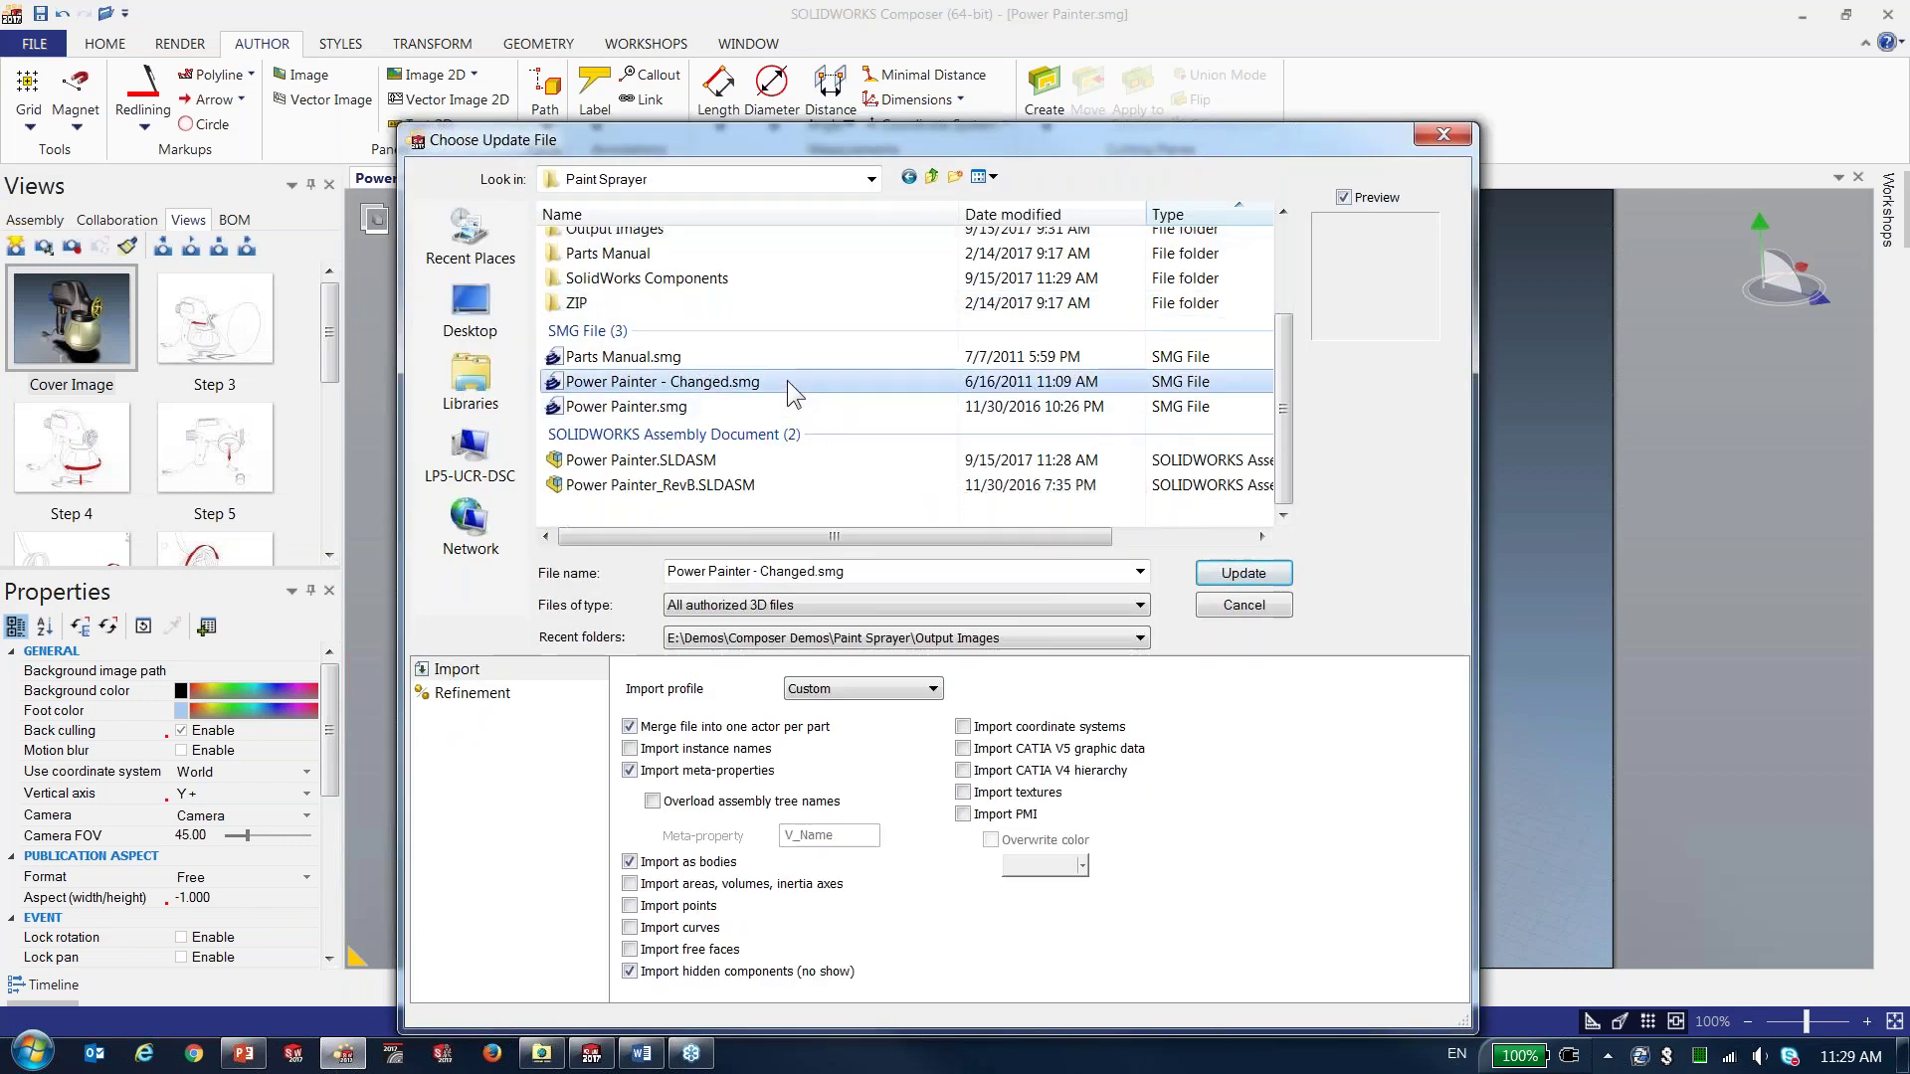
pyautogui.click(1280, 592)
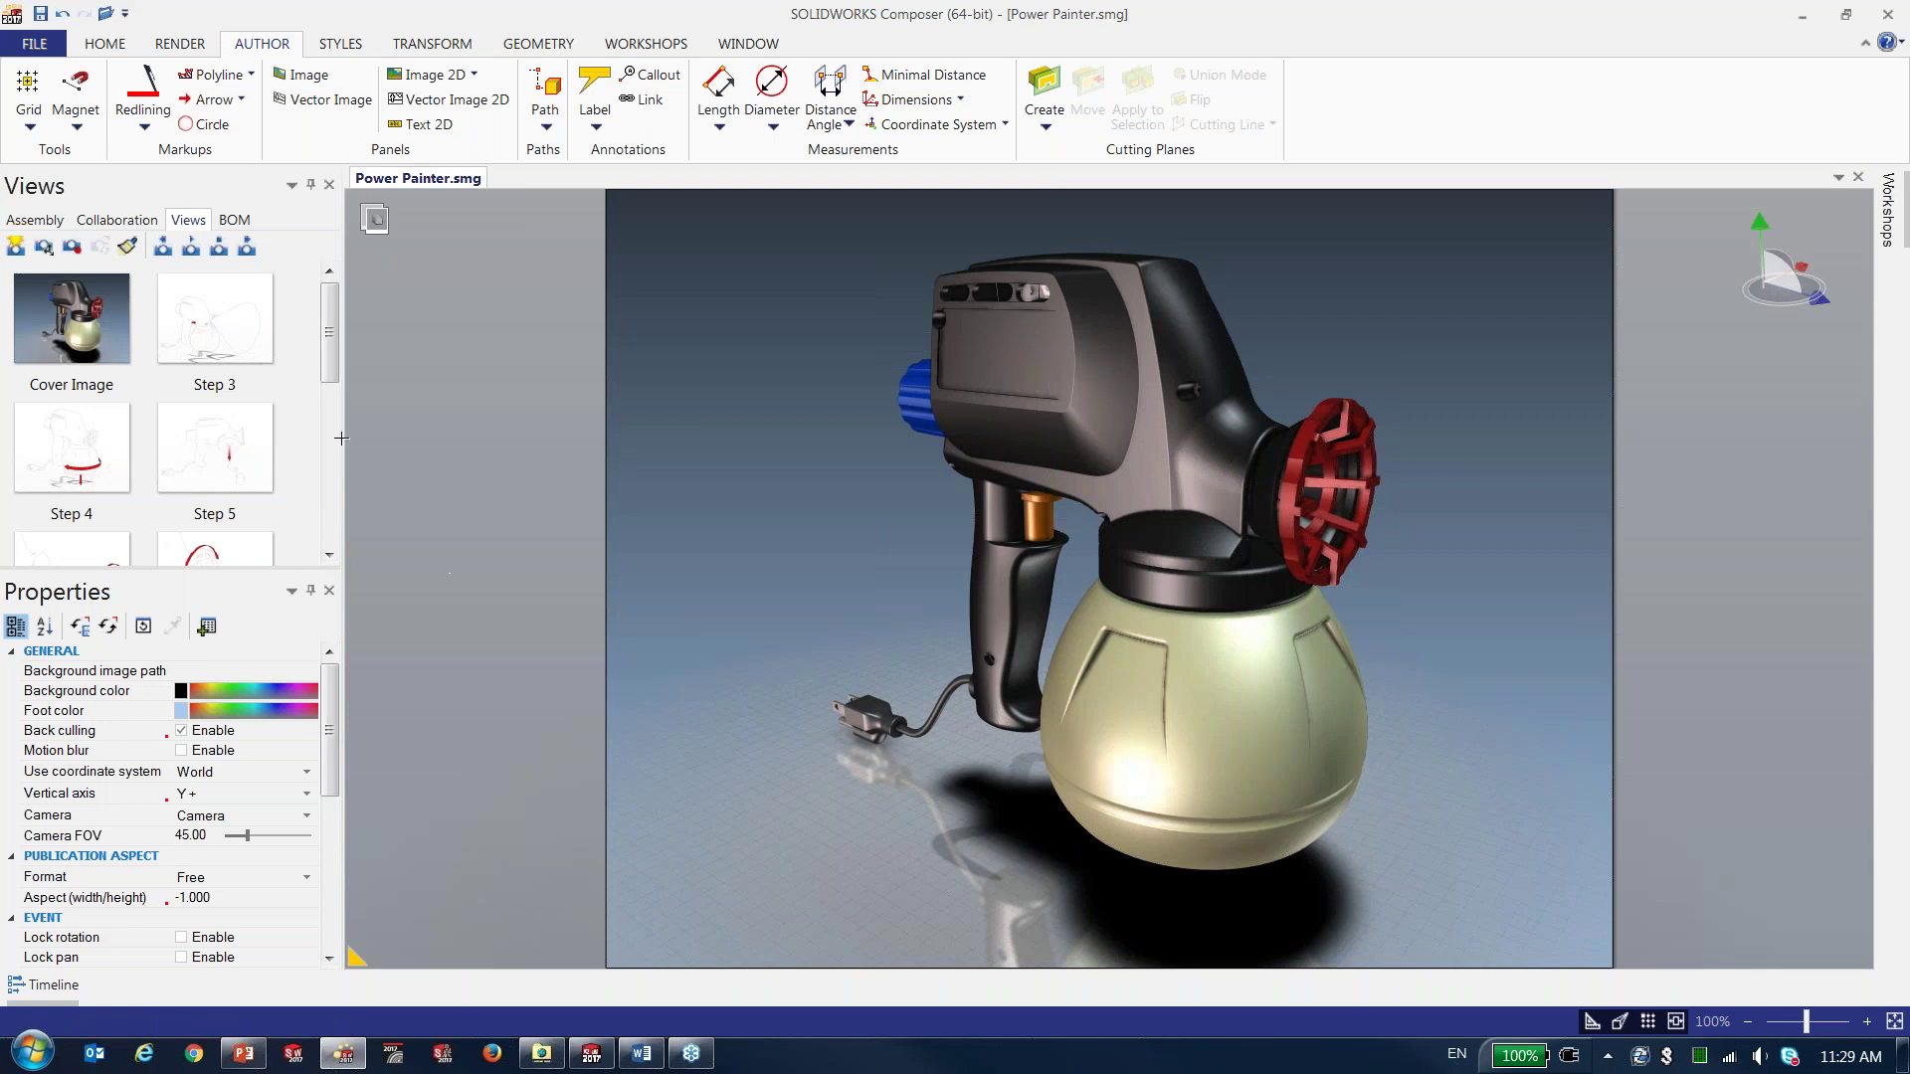
# - Refresh all saved views without storing the changes in a new view, and display the Cover Image view
pyautogui.click(47, 303)
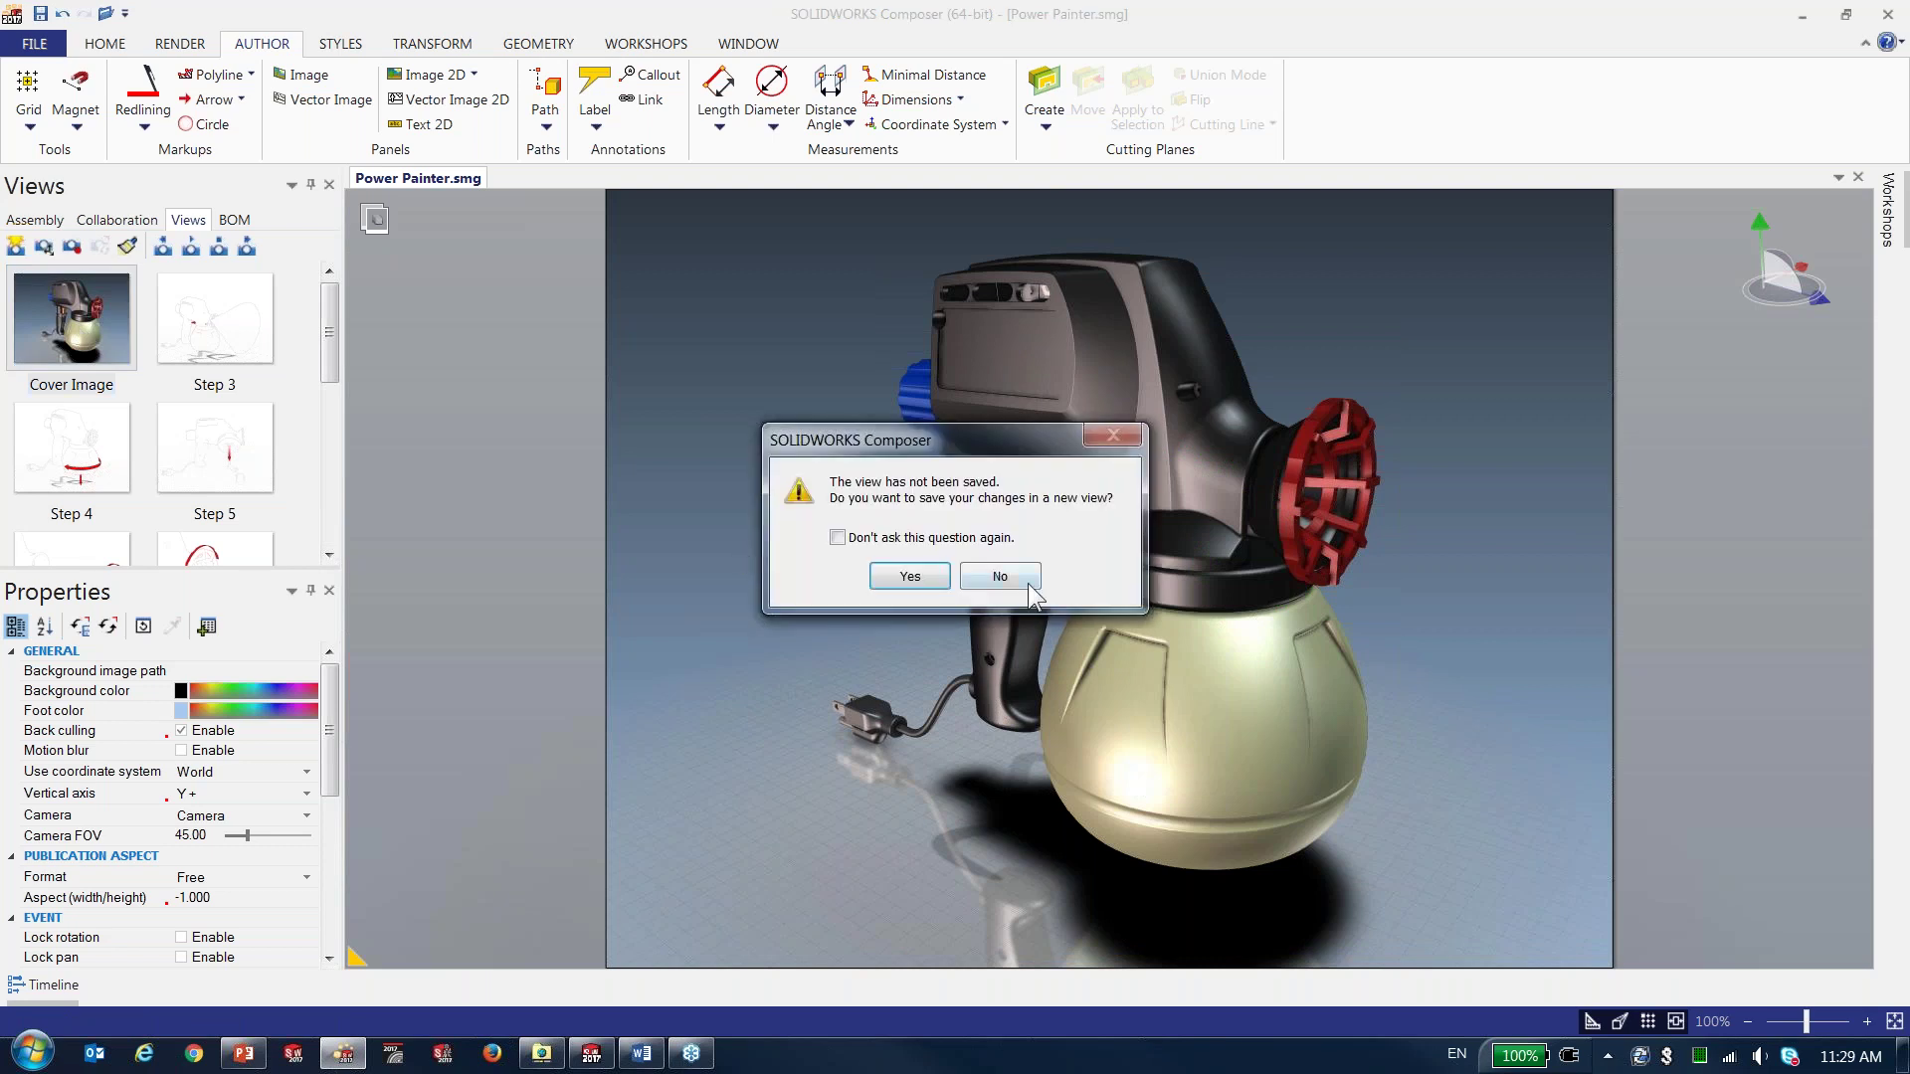
pyautogui.click(1029, 583)
pyautogui.click(191, 246)
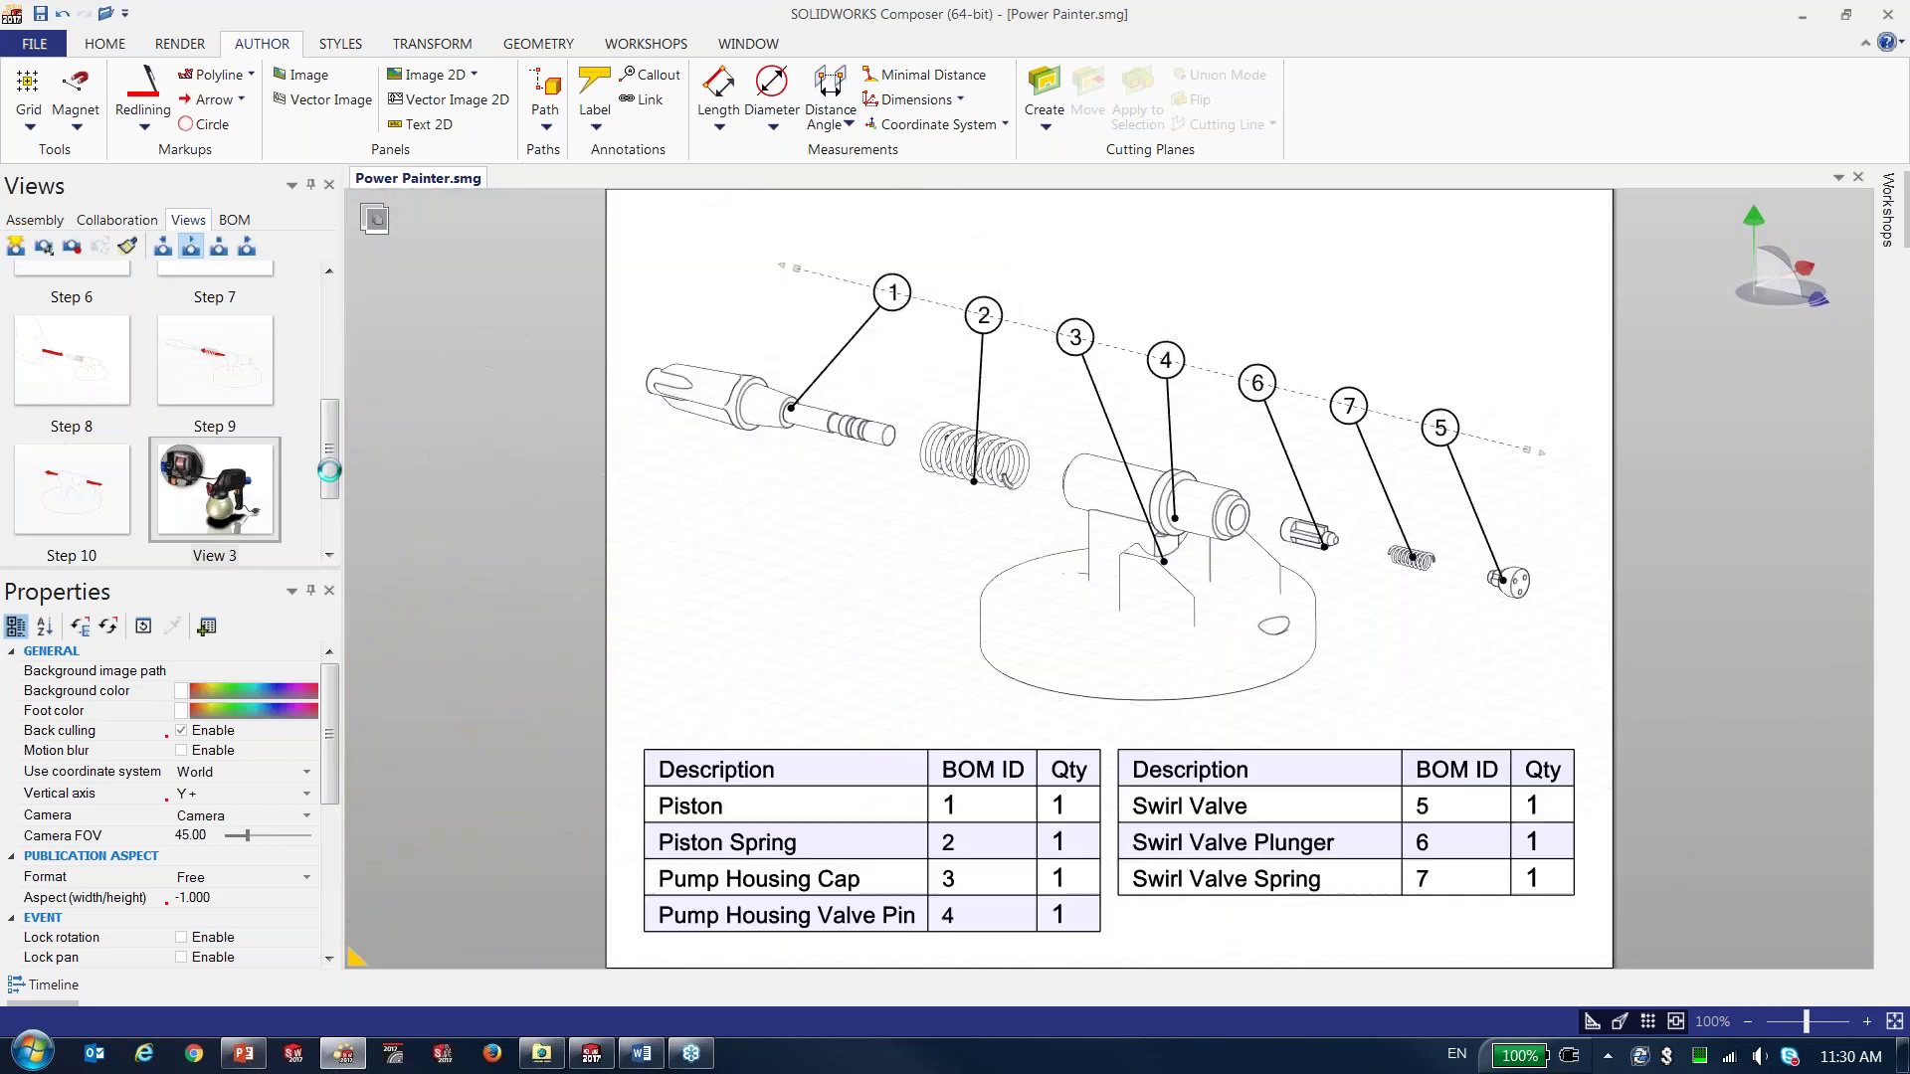
pyautogui.moveTo(339, 478); pyautogui.dragTo(314, 294)
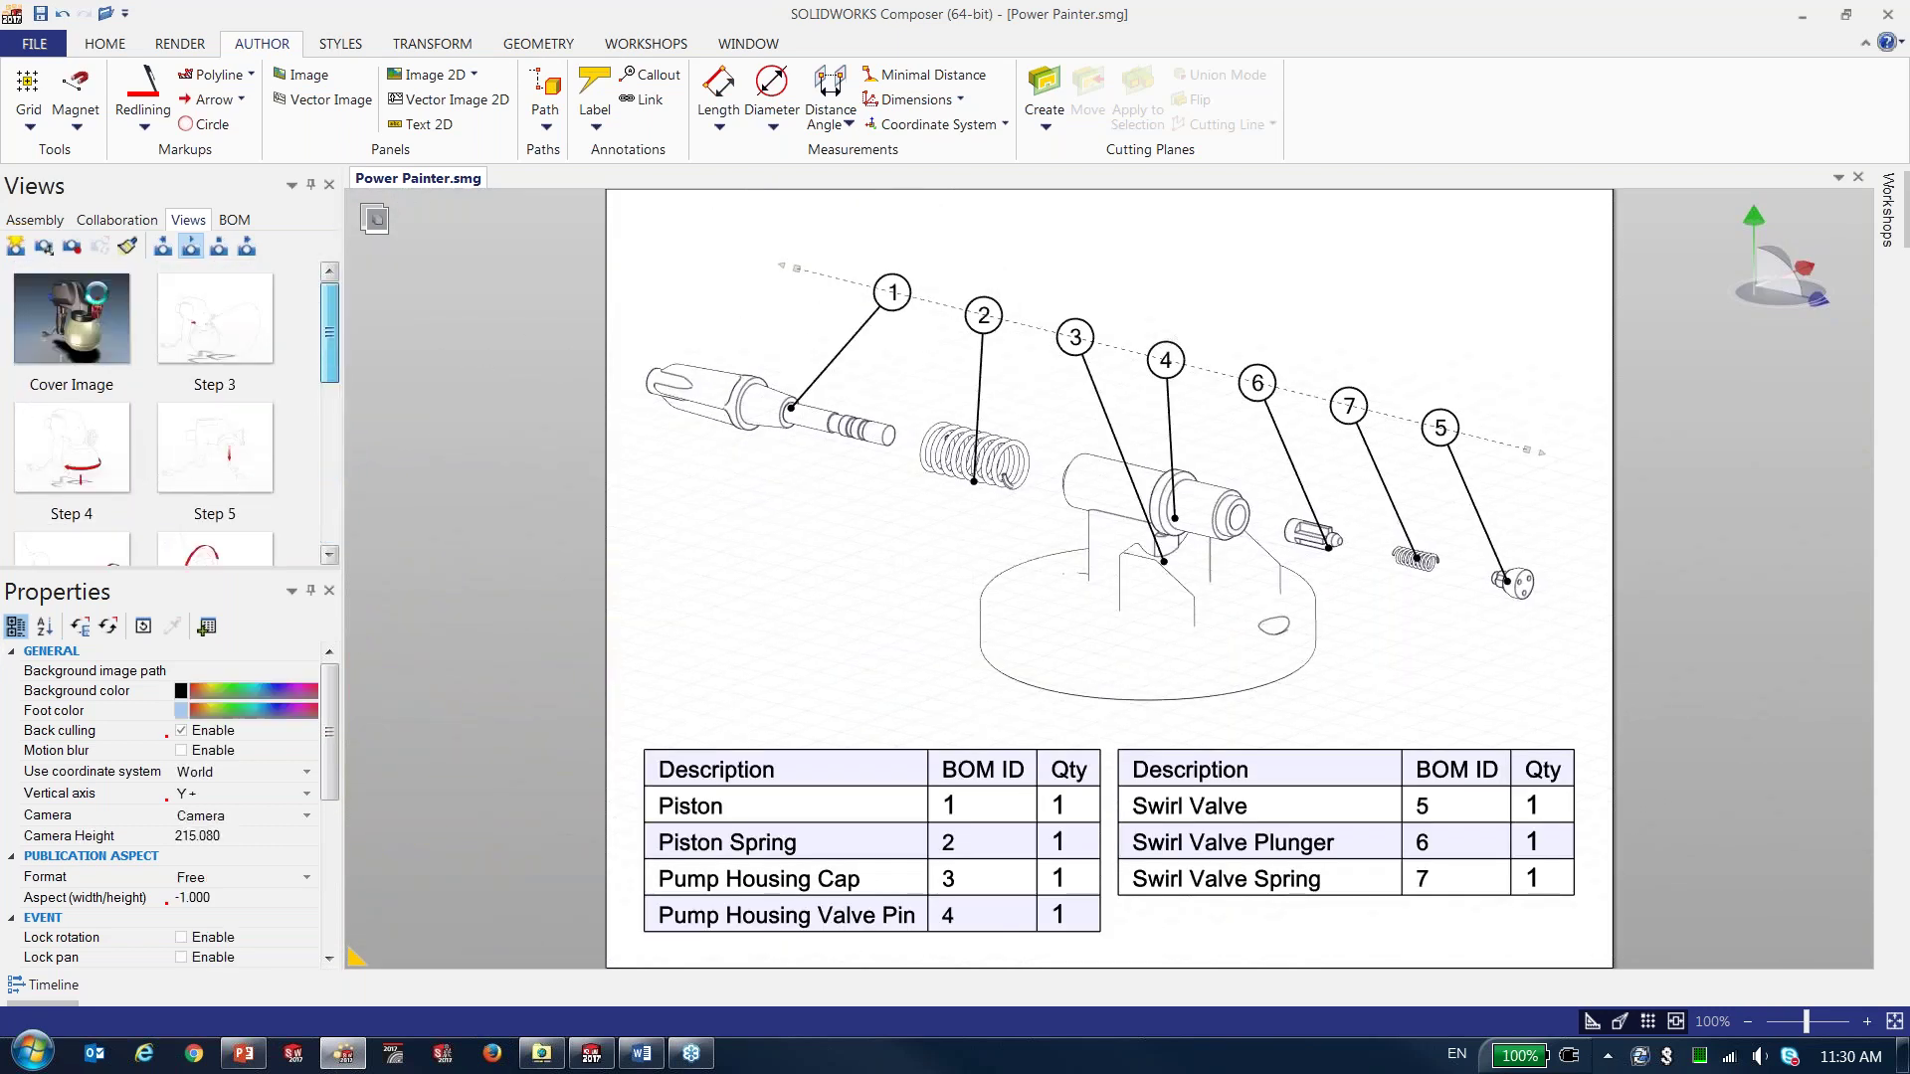
pyautogui.click(72, 318)
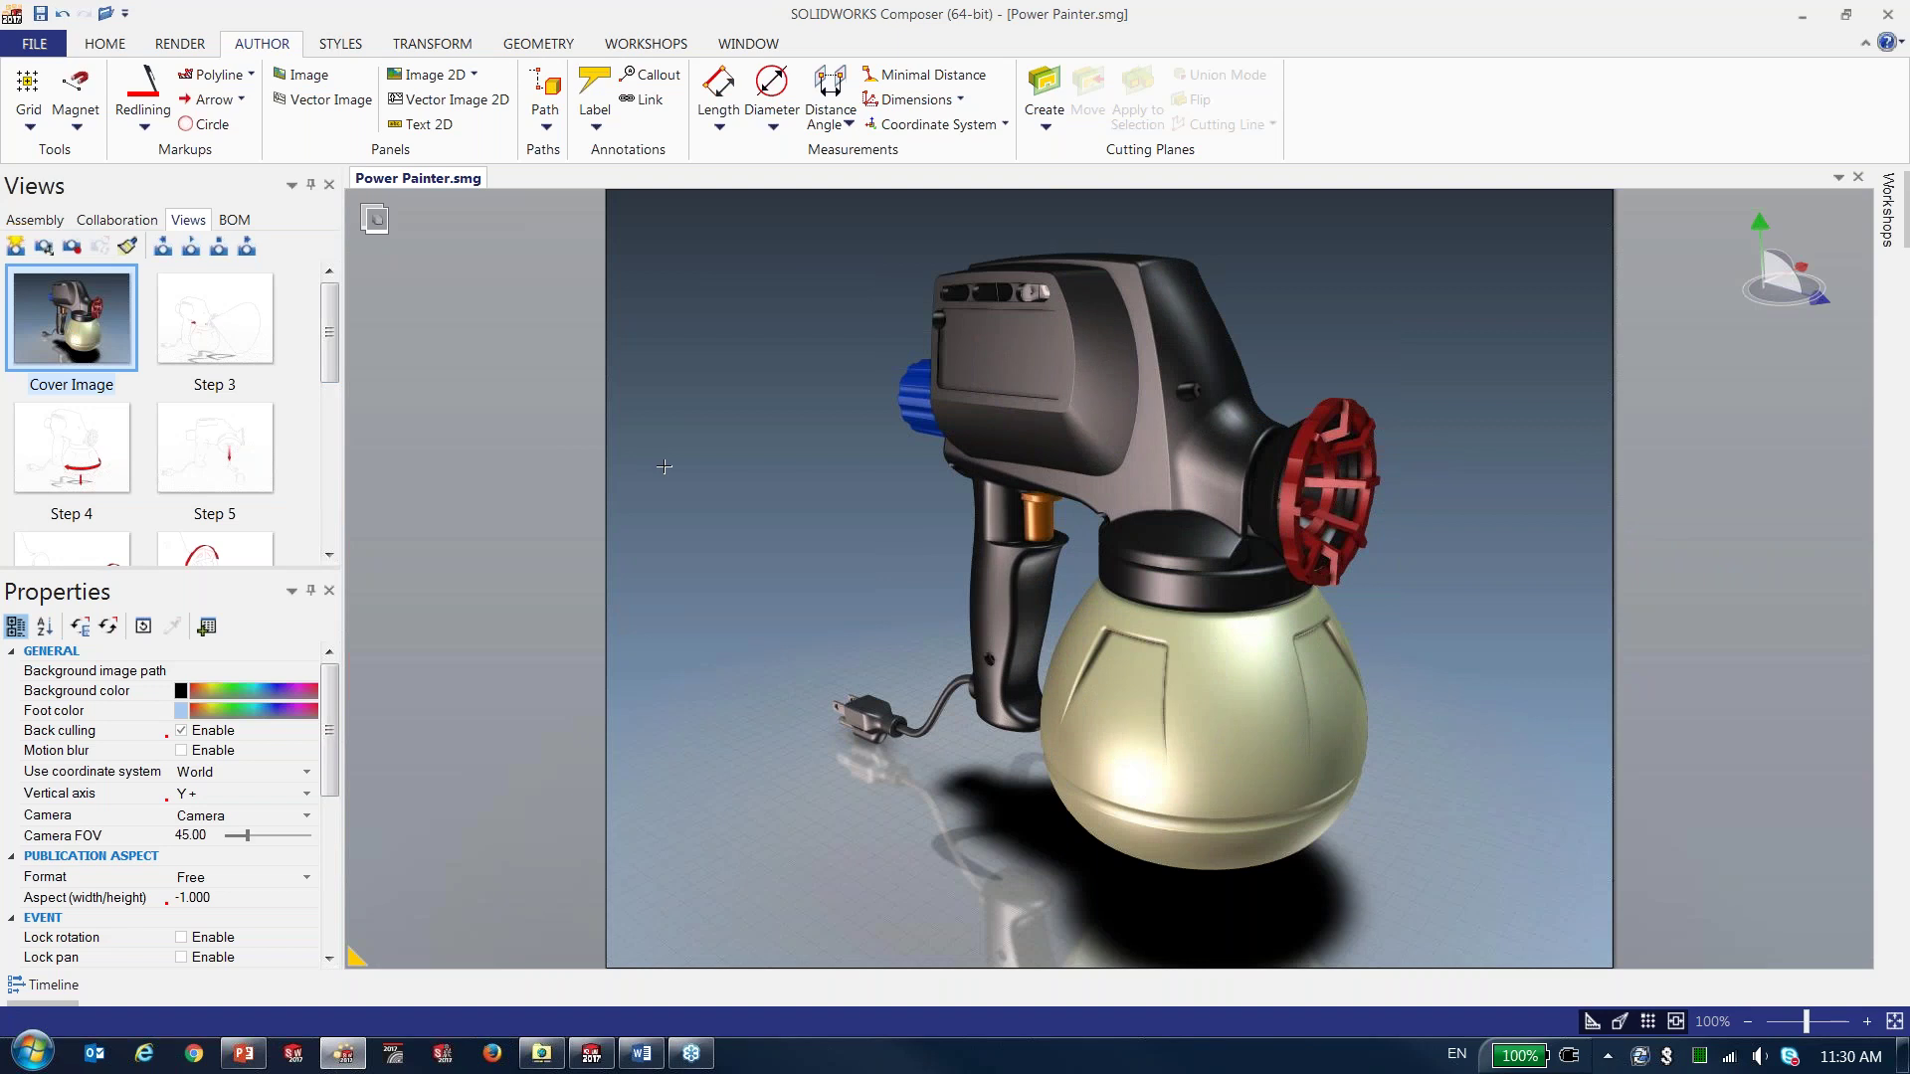
# - Keep the Workshops pane open and set up a High Resolution Image with the Paint Sprayer - COVER IMAGE profile
pyautogui.click(1887, 211)
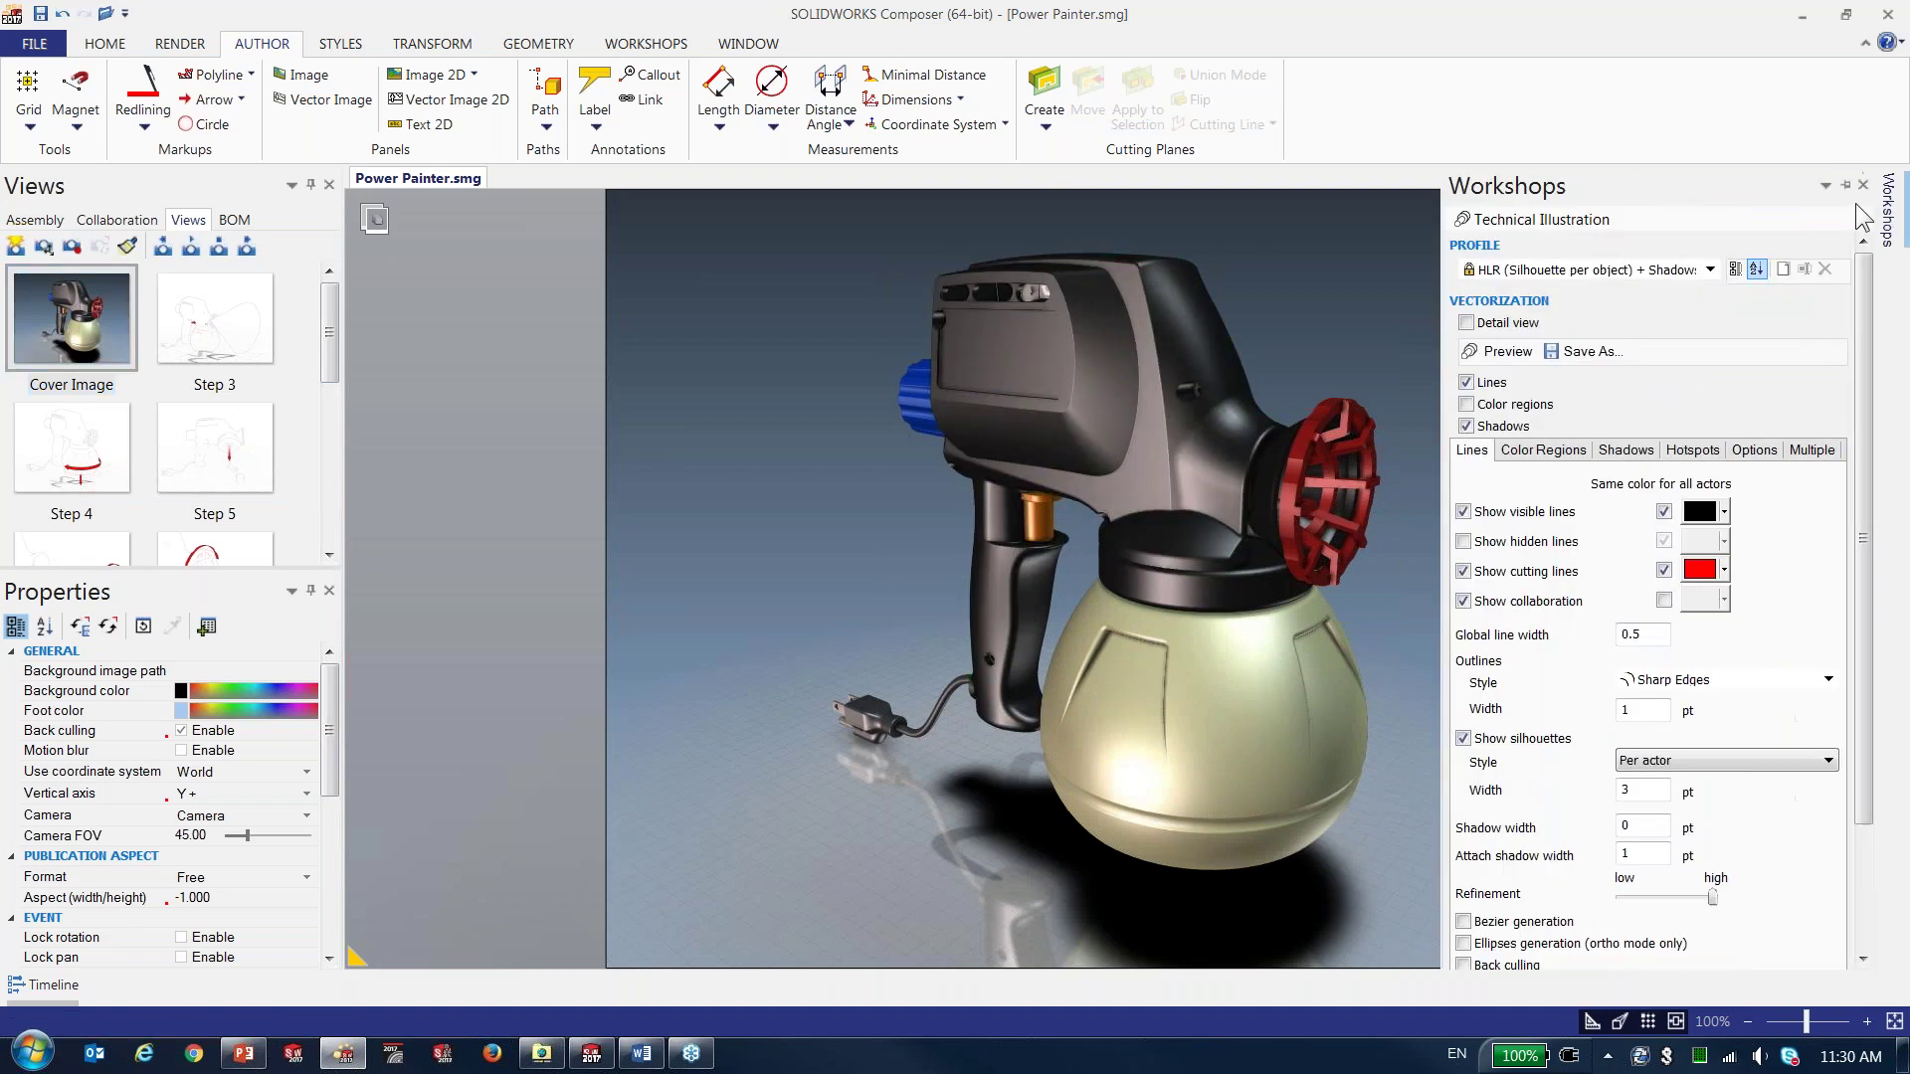
pyautogui.click(1845, 185)
pyautogui.click(1692, 213)
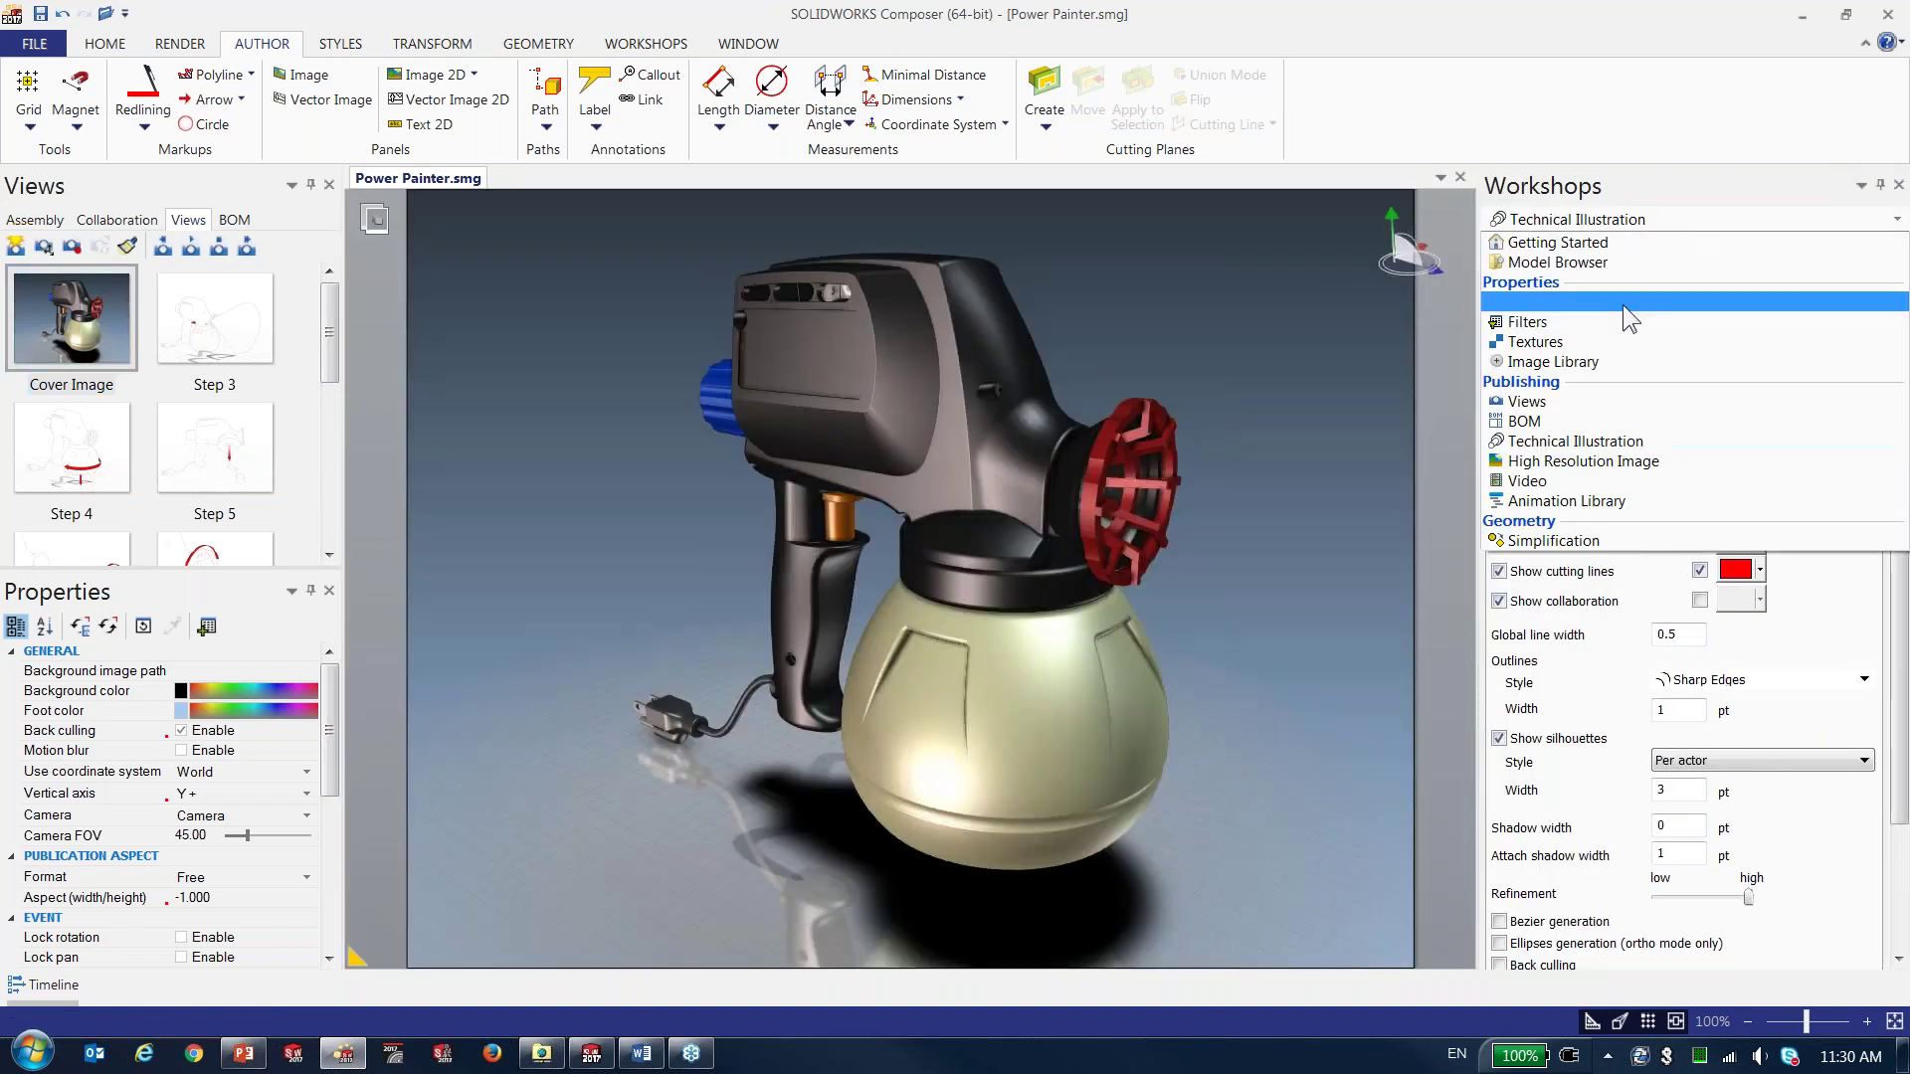
pyautogui.click(1645, 462)
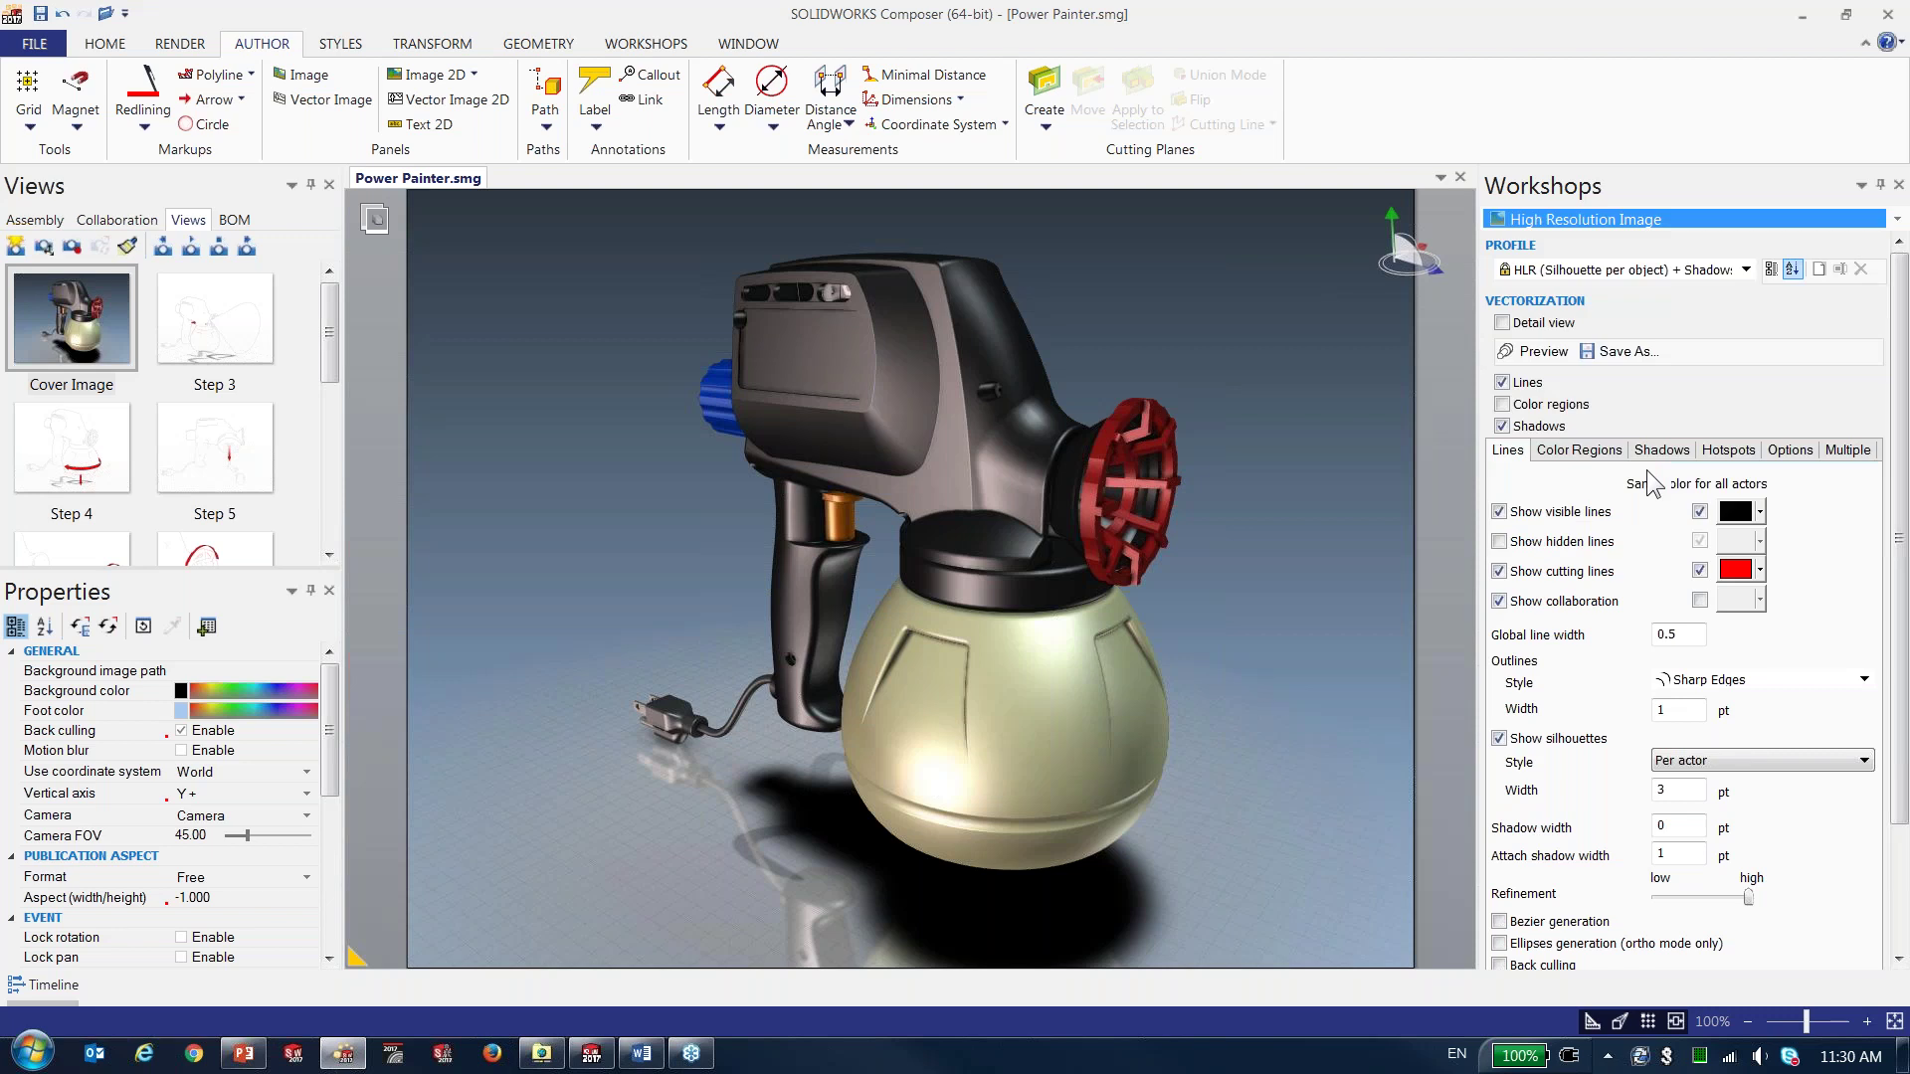
pyautogui.click(1657, 273)
pyautogui.click(1668, 318)
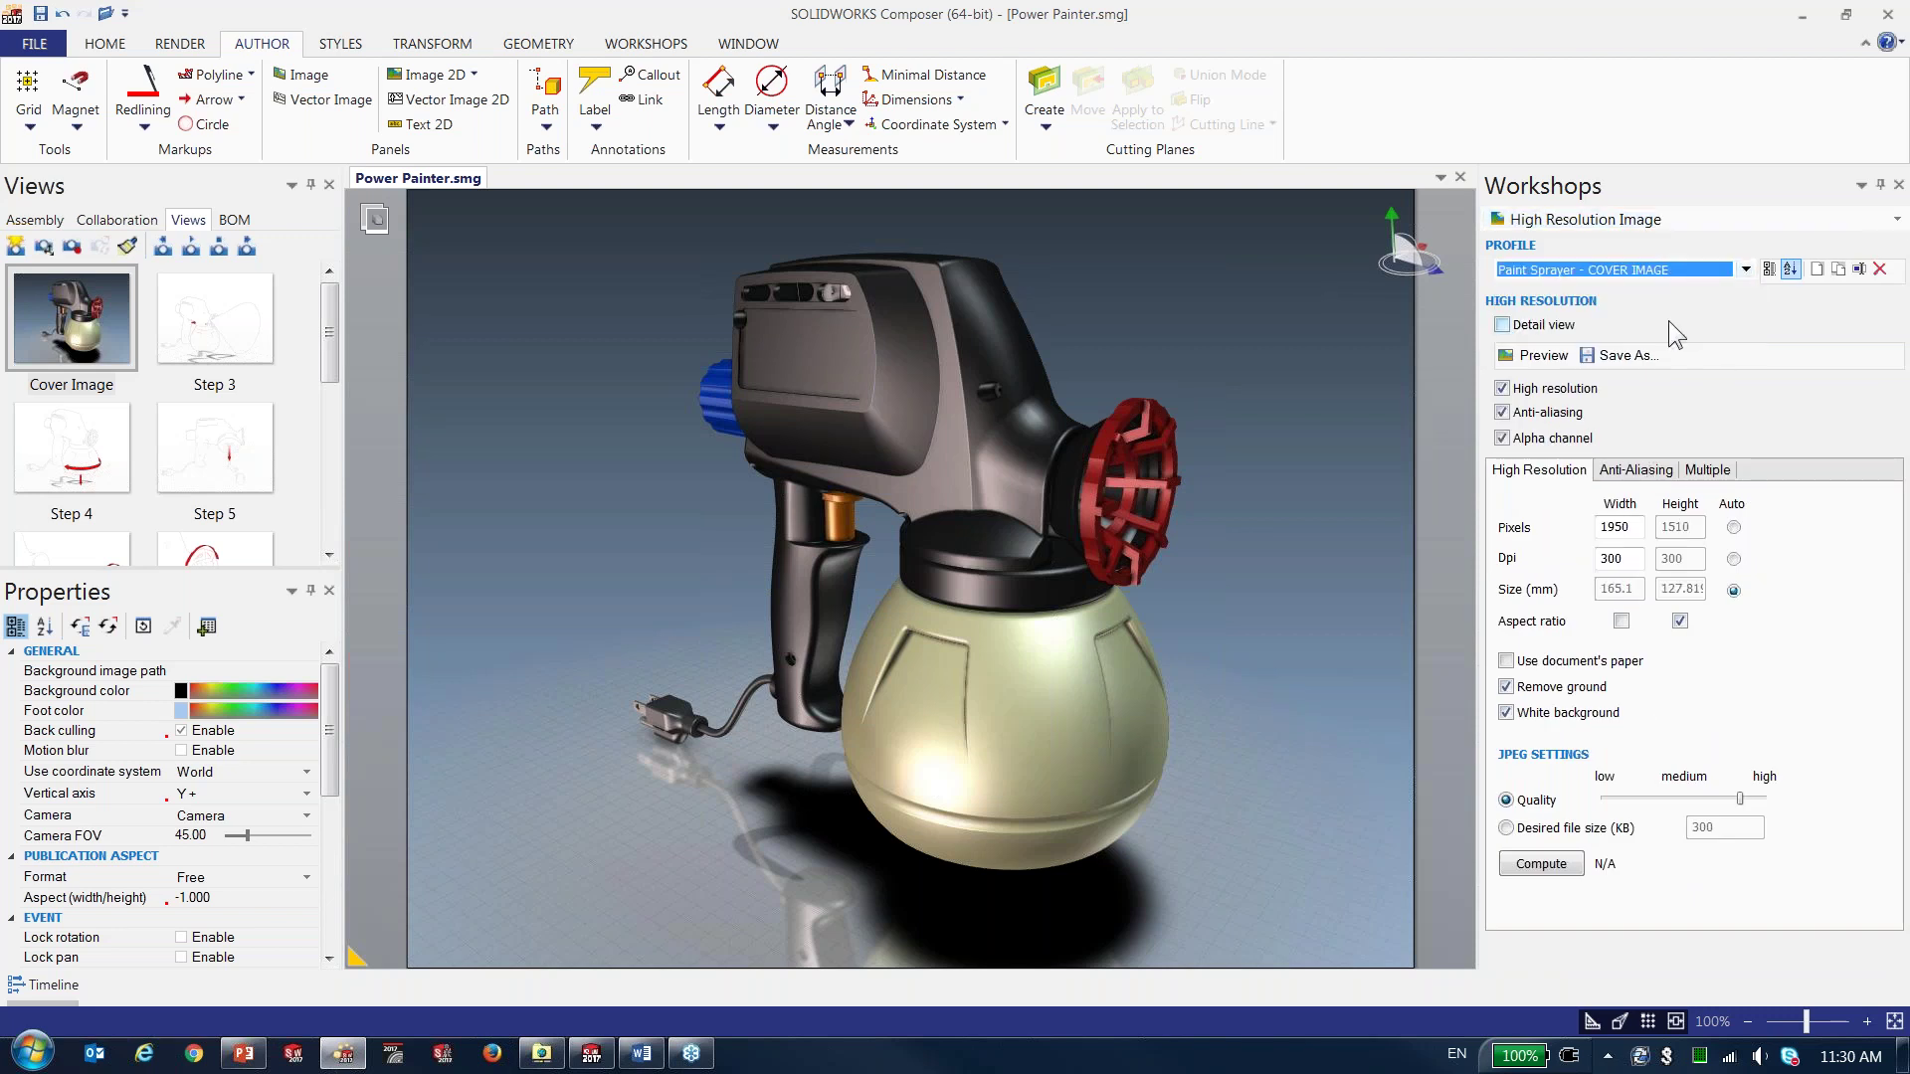
# - Save the cover image in PNG format as Power Painter.png in the Output Images folder, replacing the existing file
pyautogui.click(1627, 359)
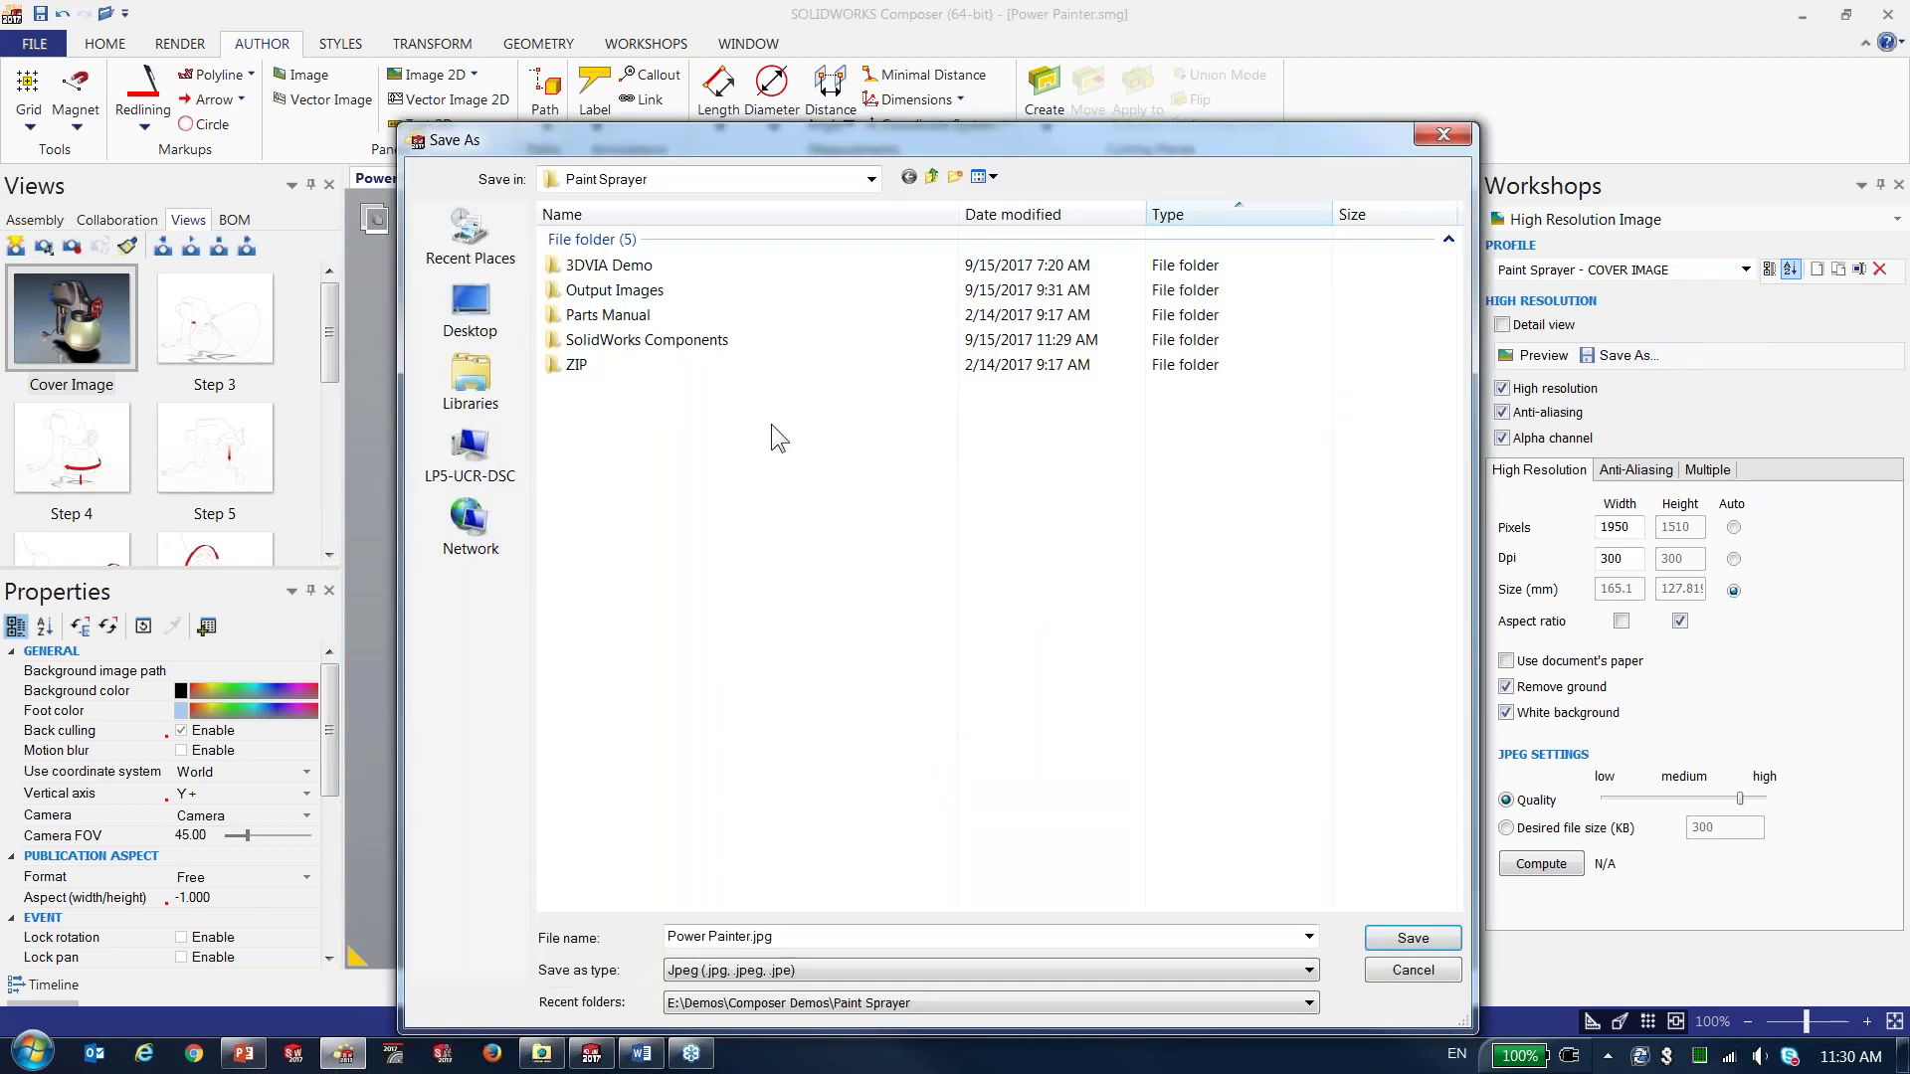
pyautogui.doubleClick(760, 290)
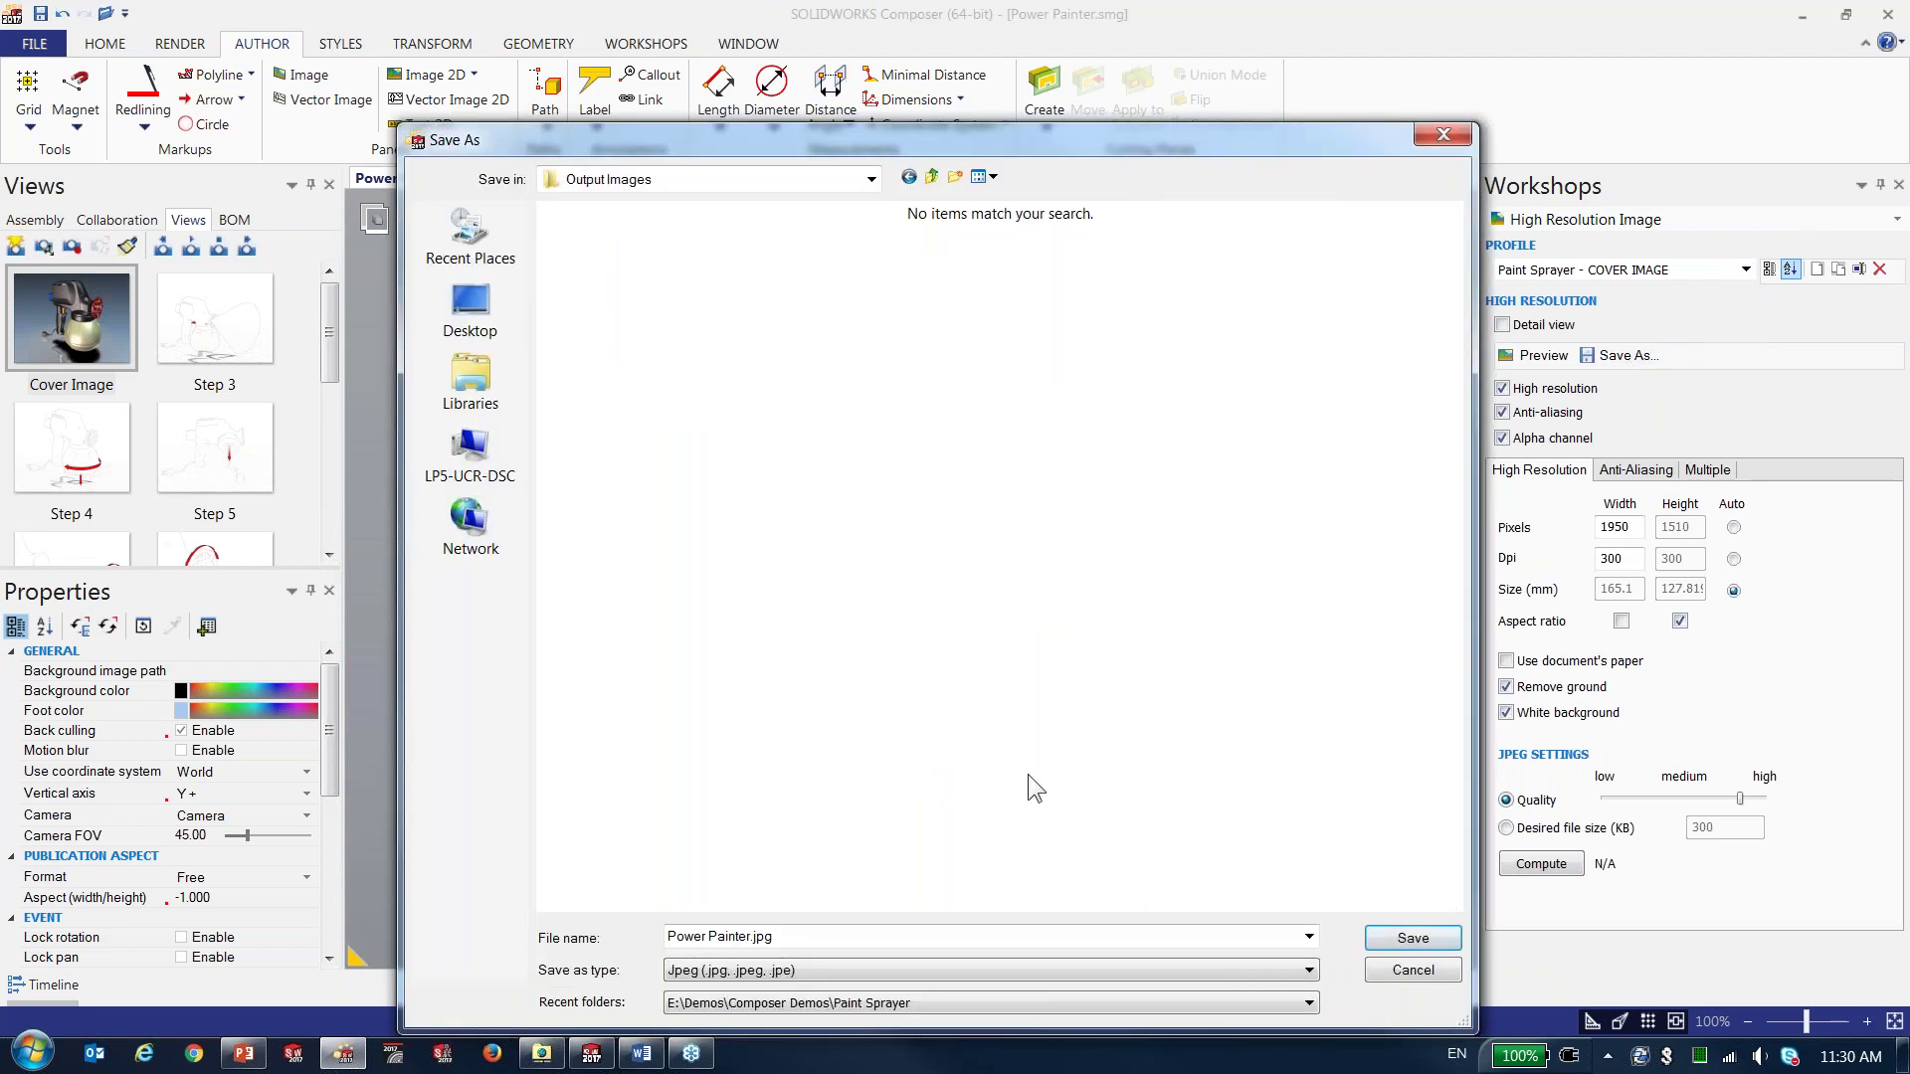
pyautogui.click(1011, 968)
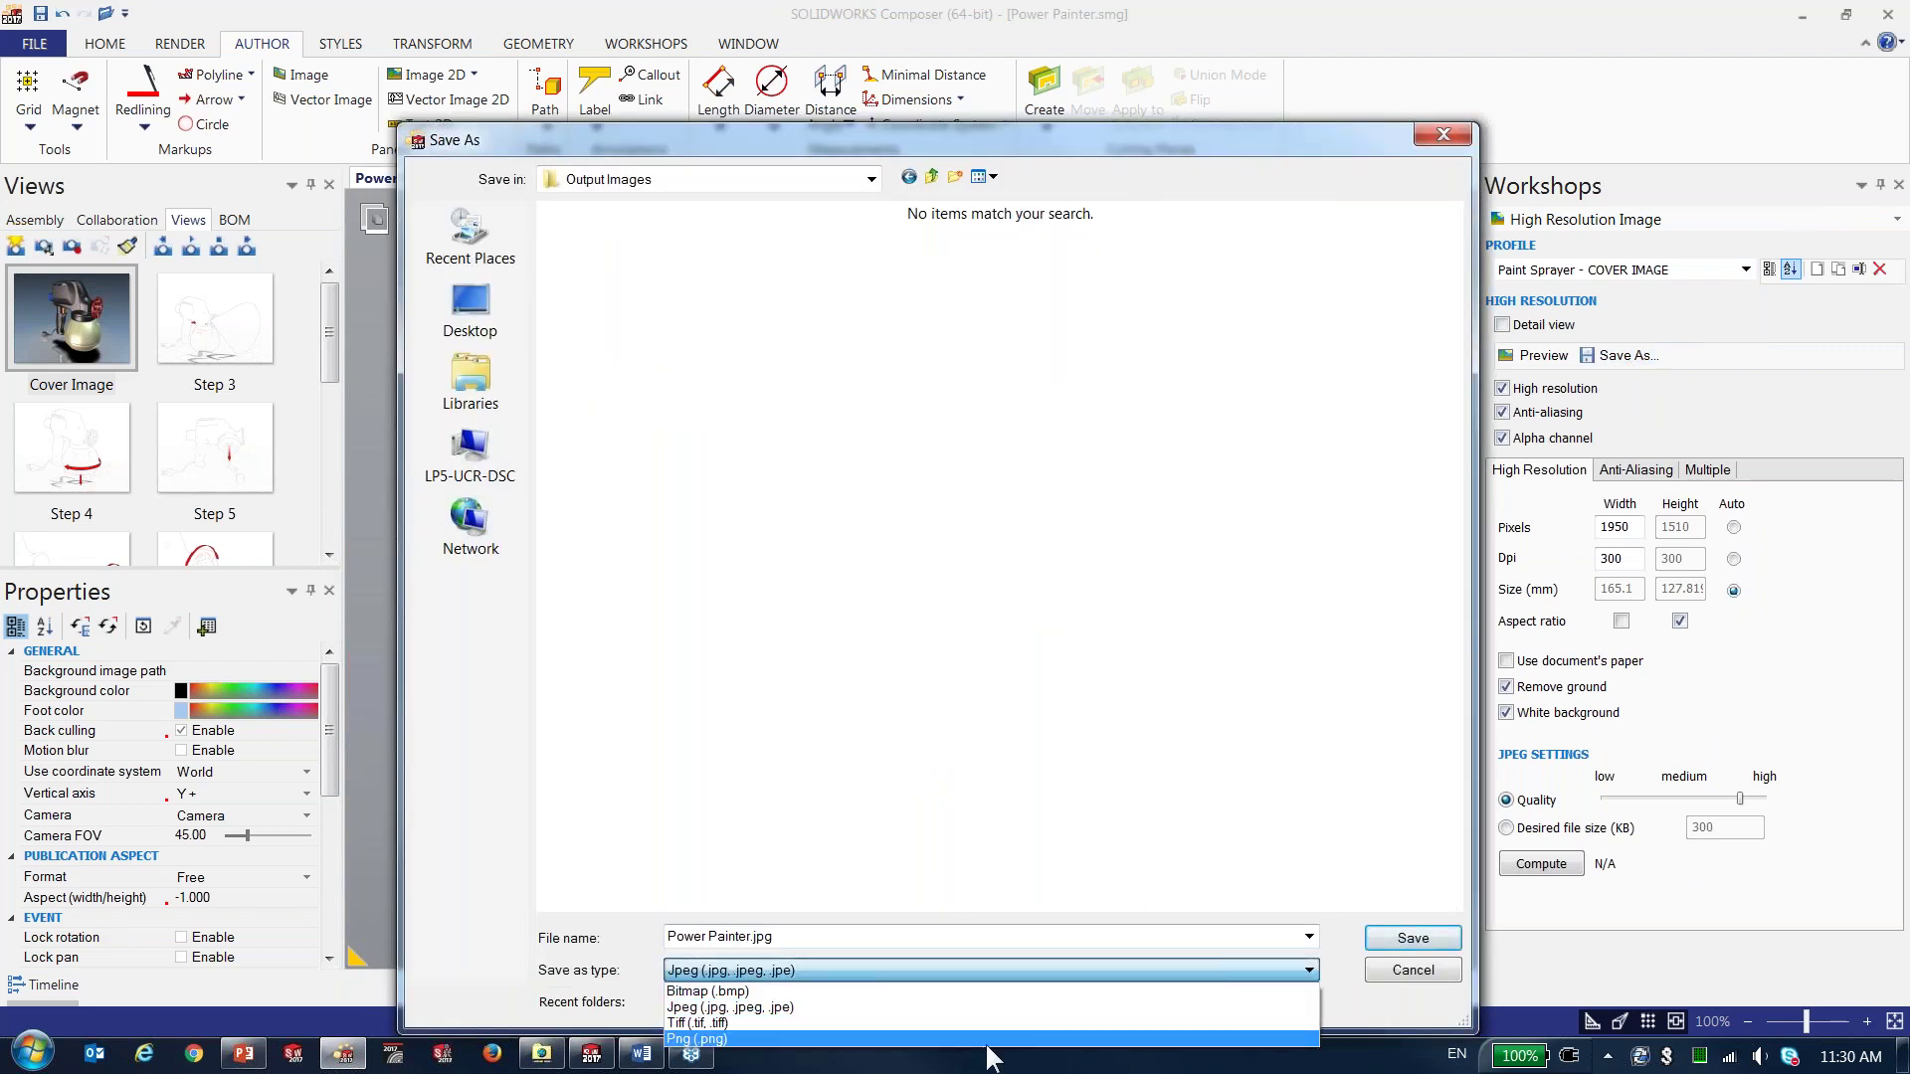
pyautogui.click(992, 1033)
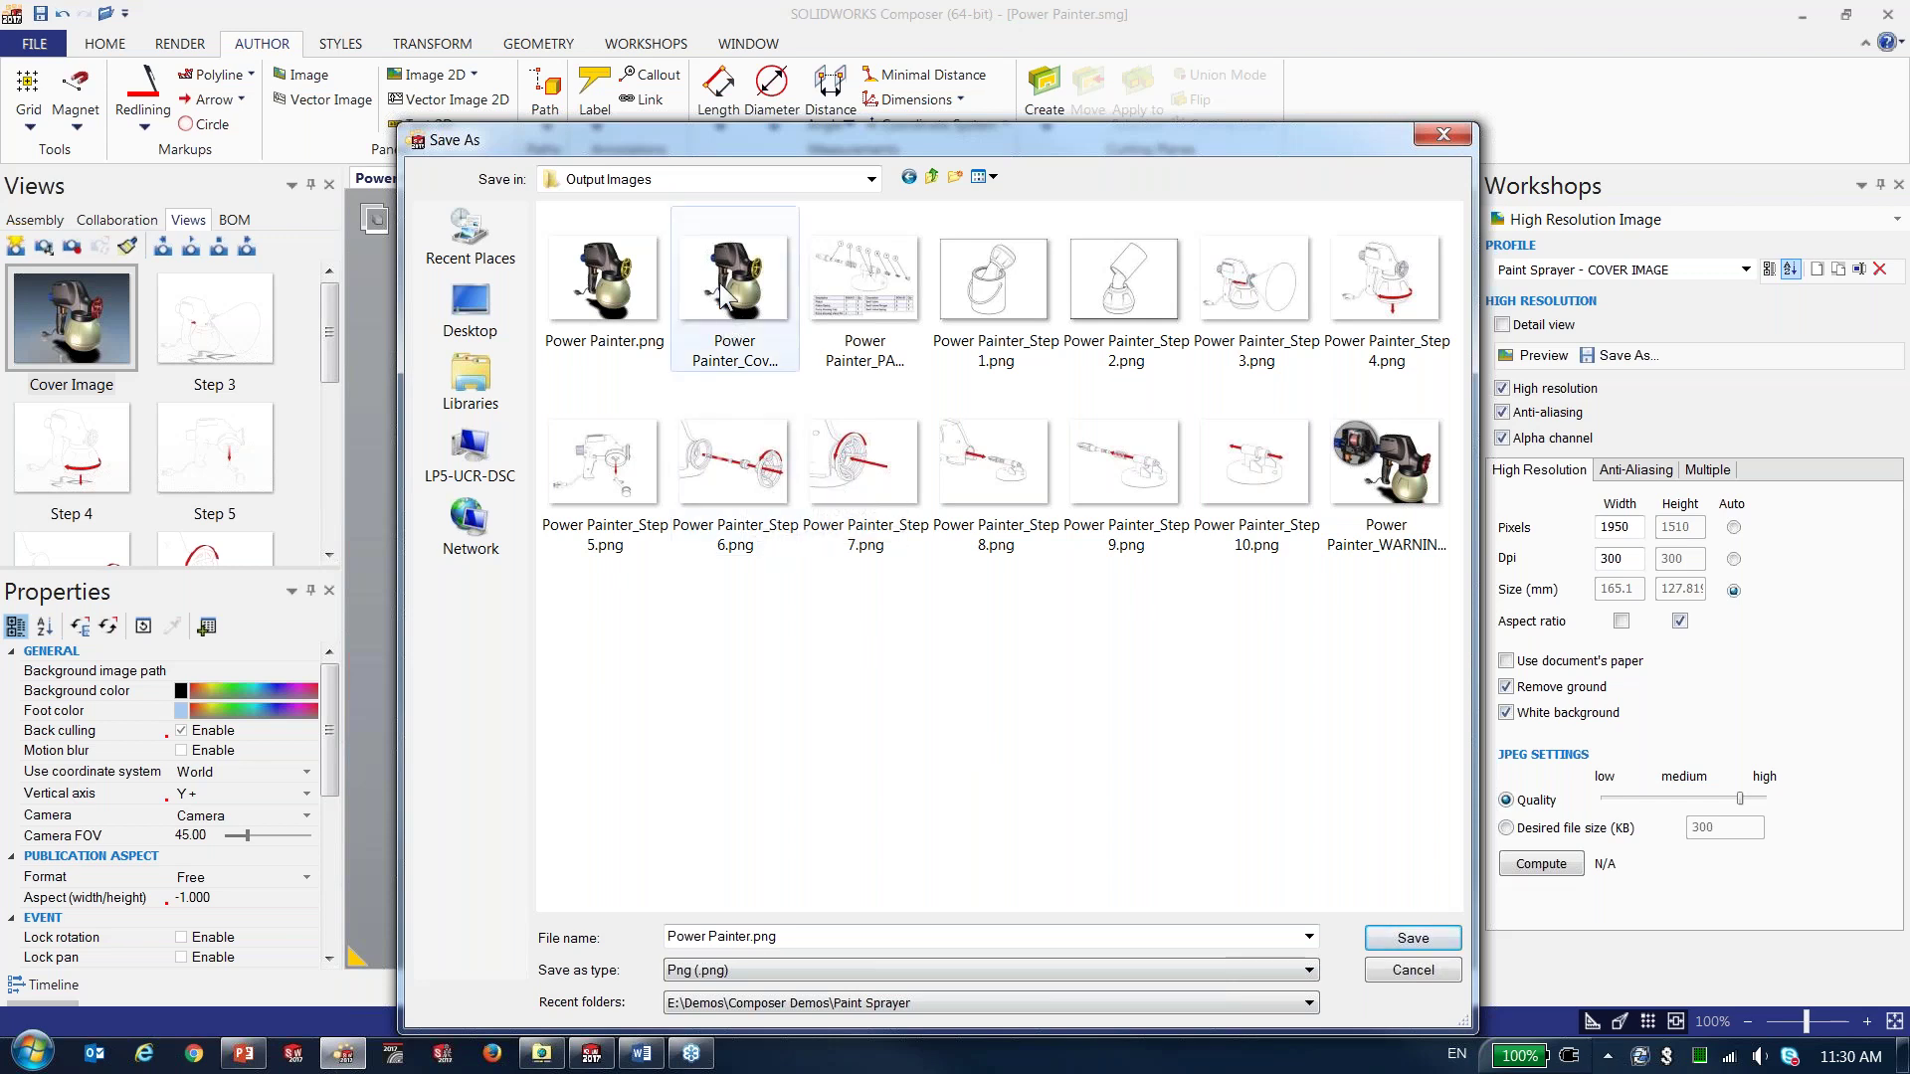
pyautogui.click(600, 283)
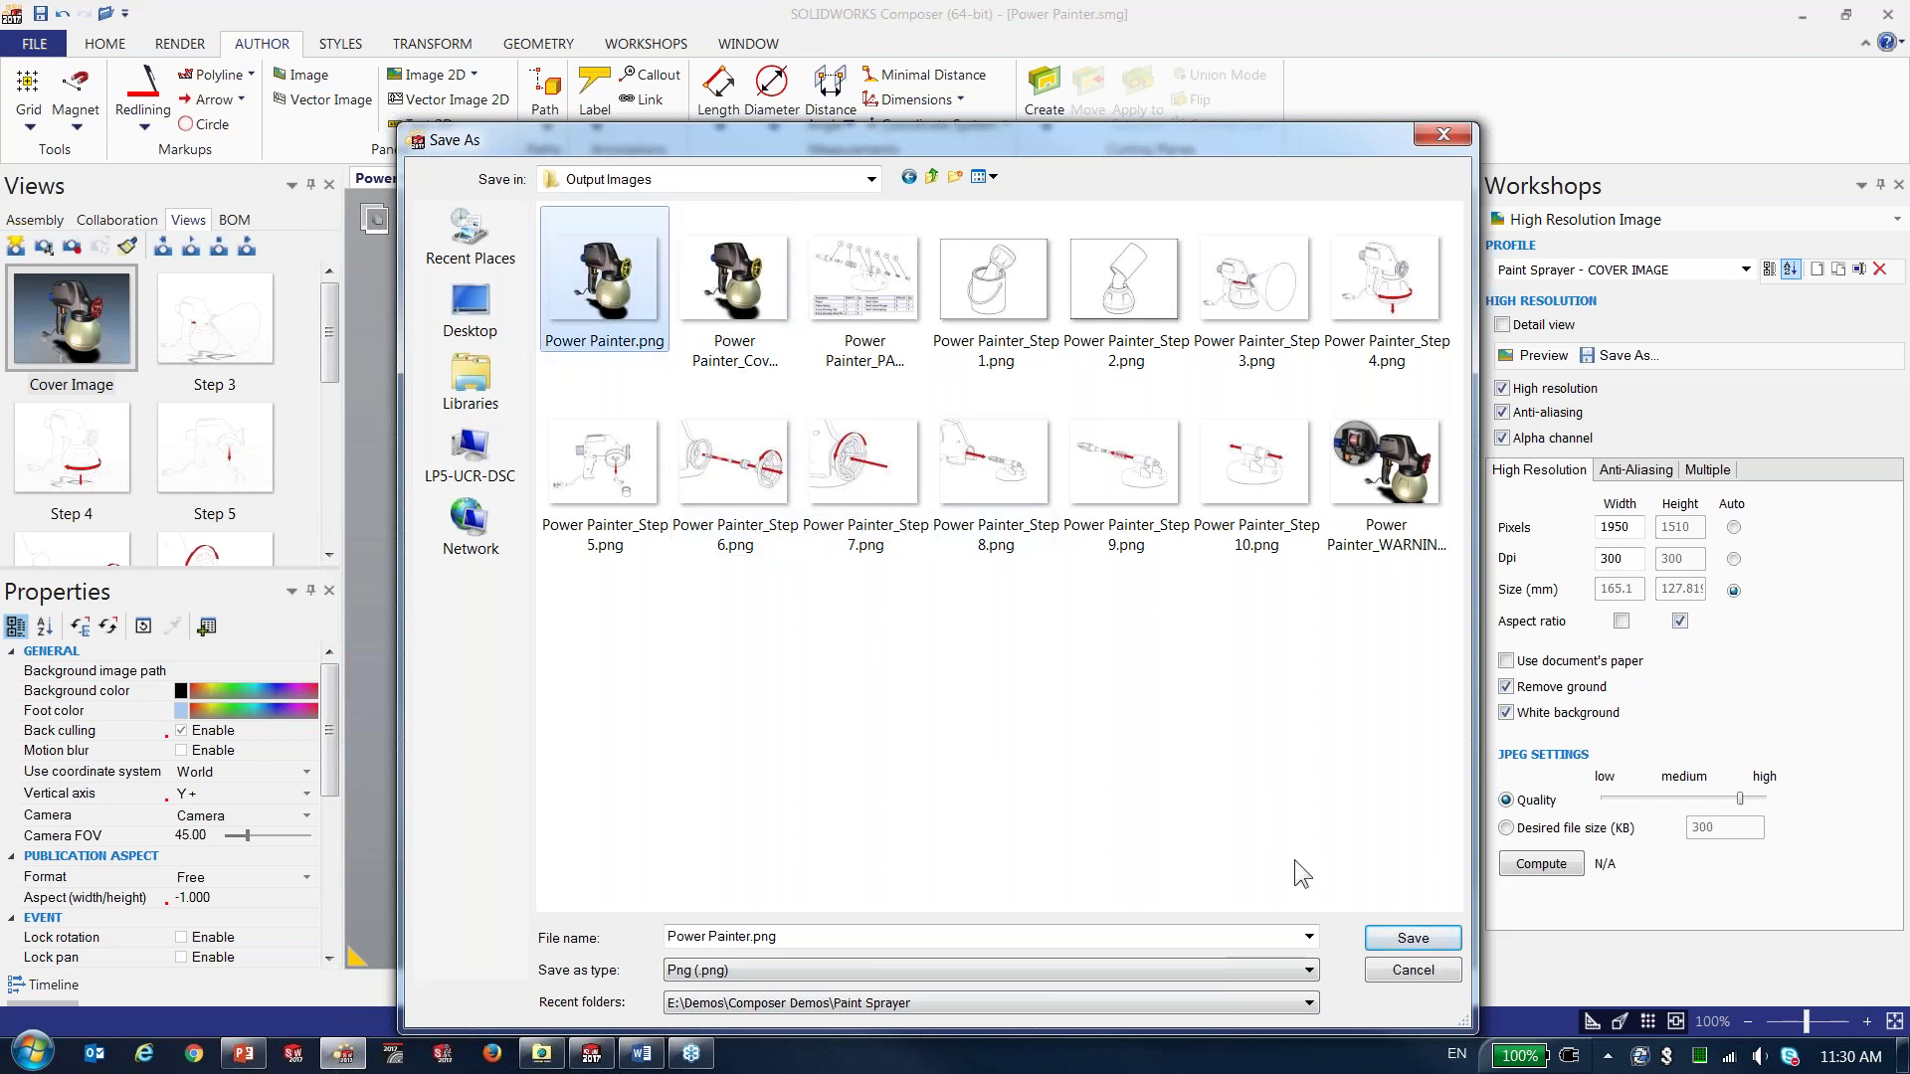
pyautogui.click(1413, 940)
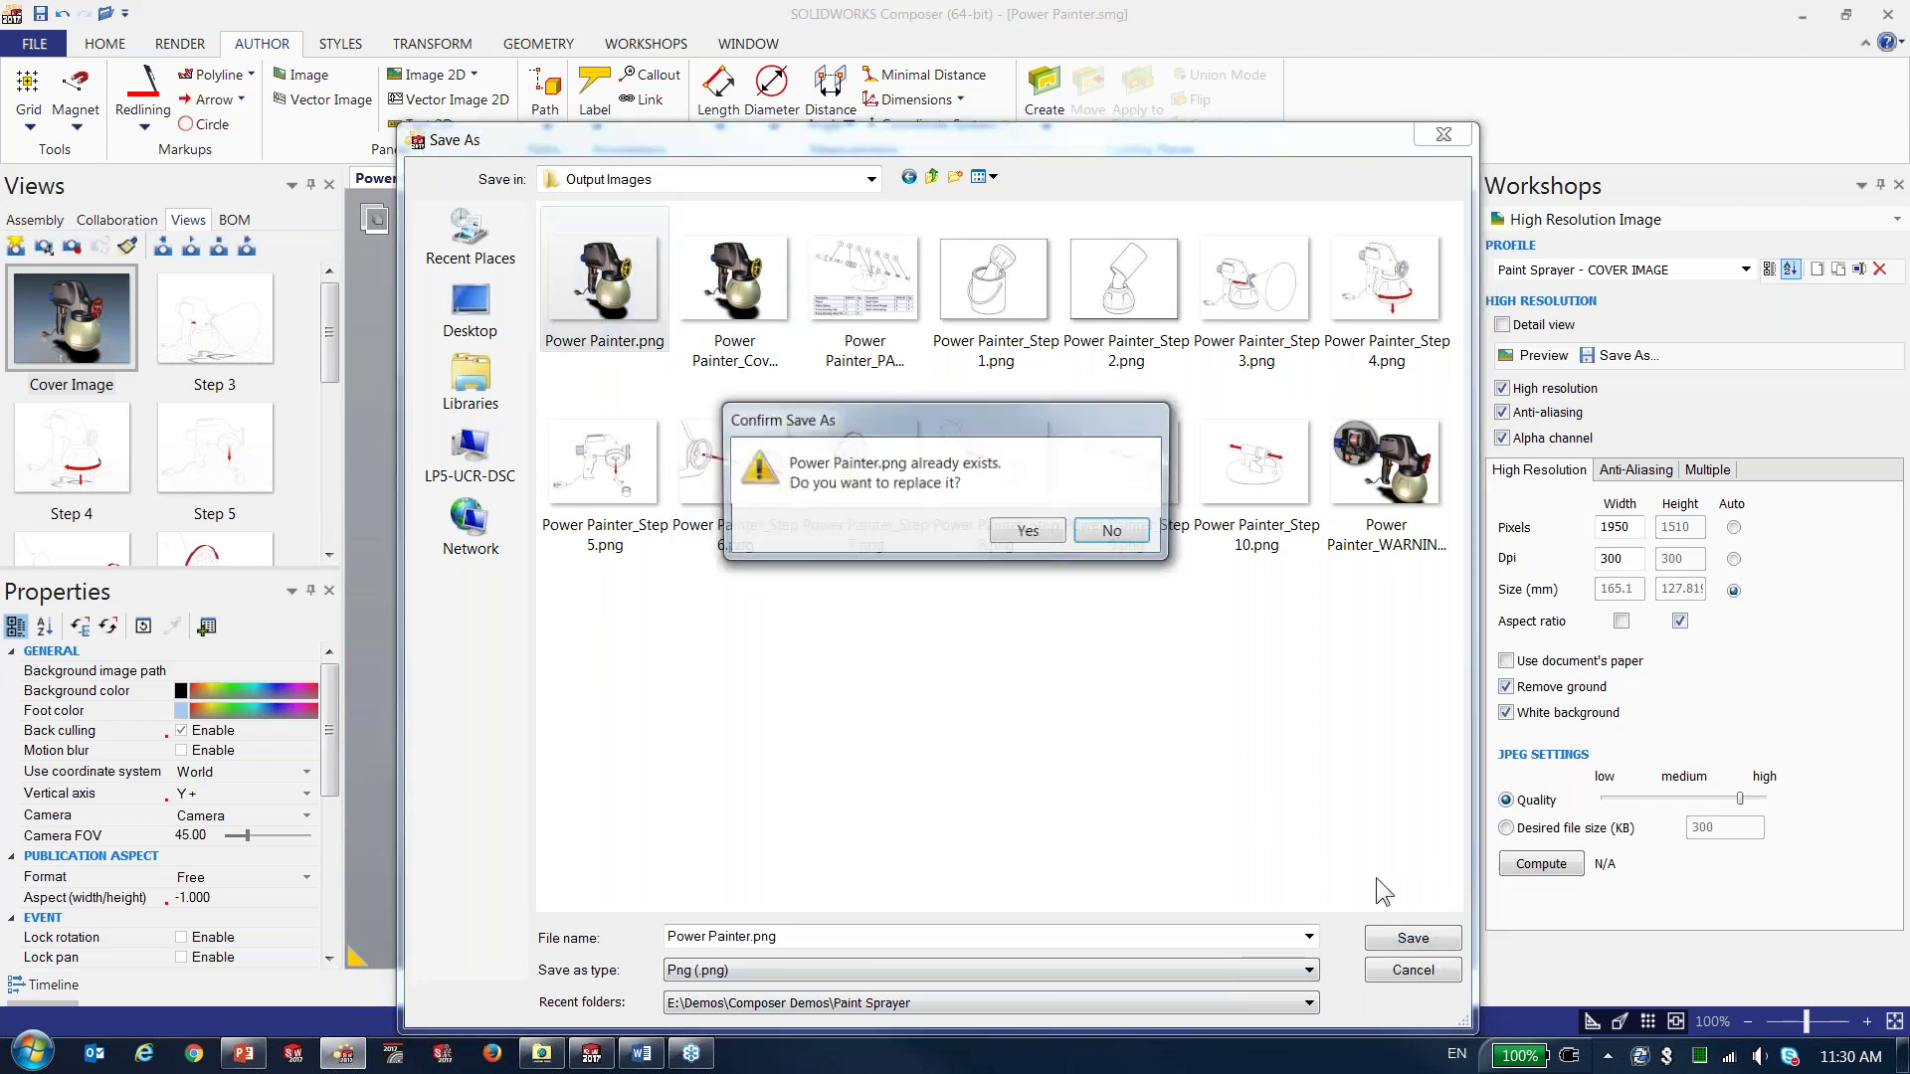
pyautogui.click(1027, 533)
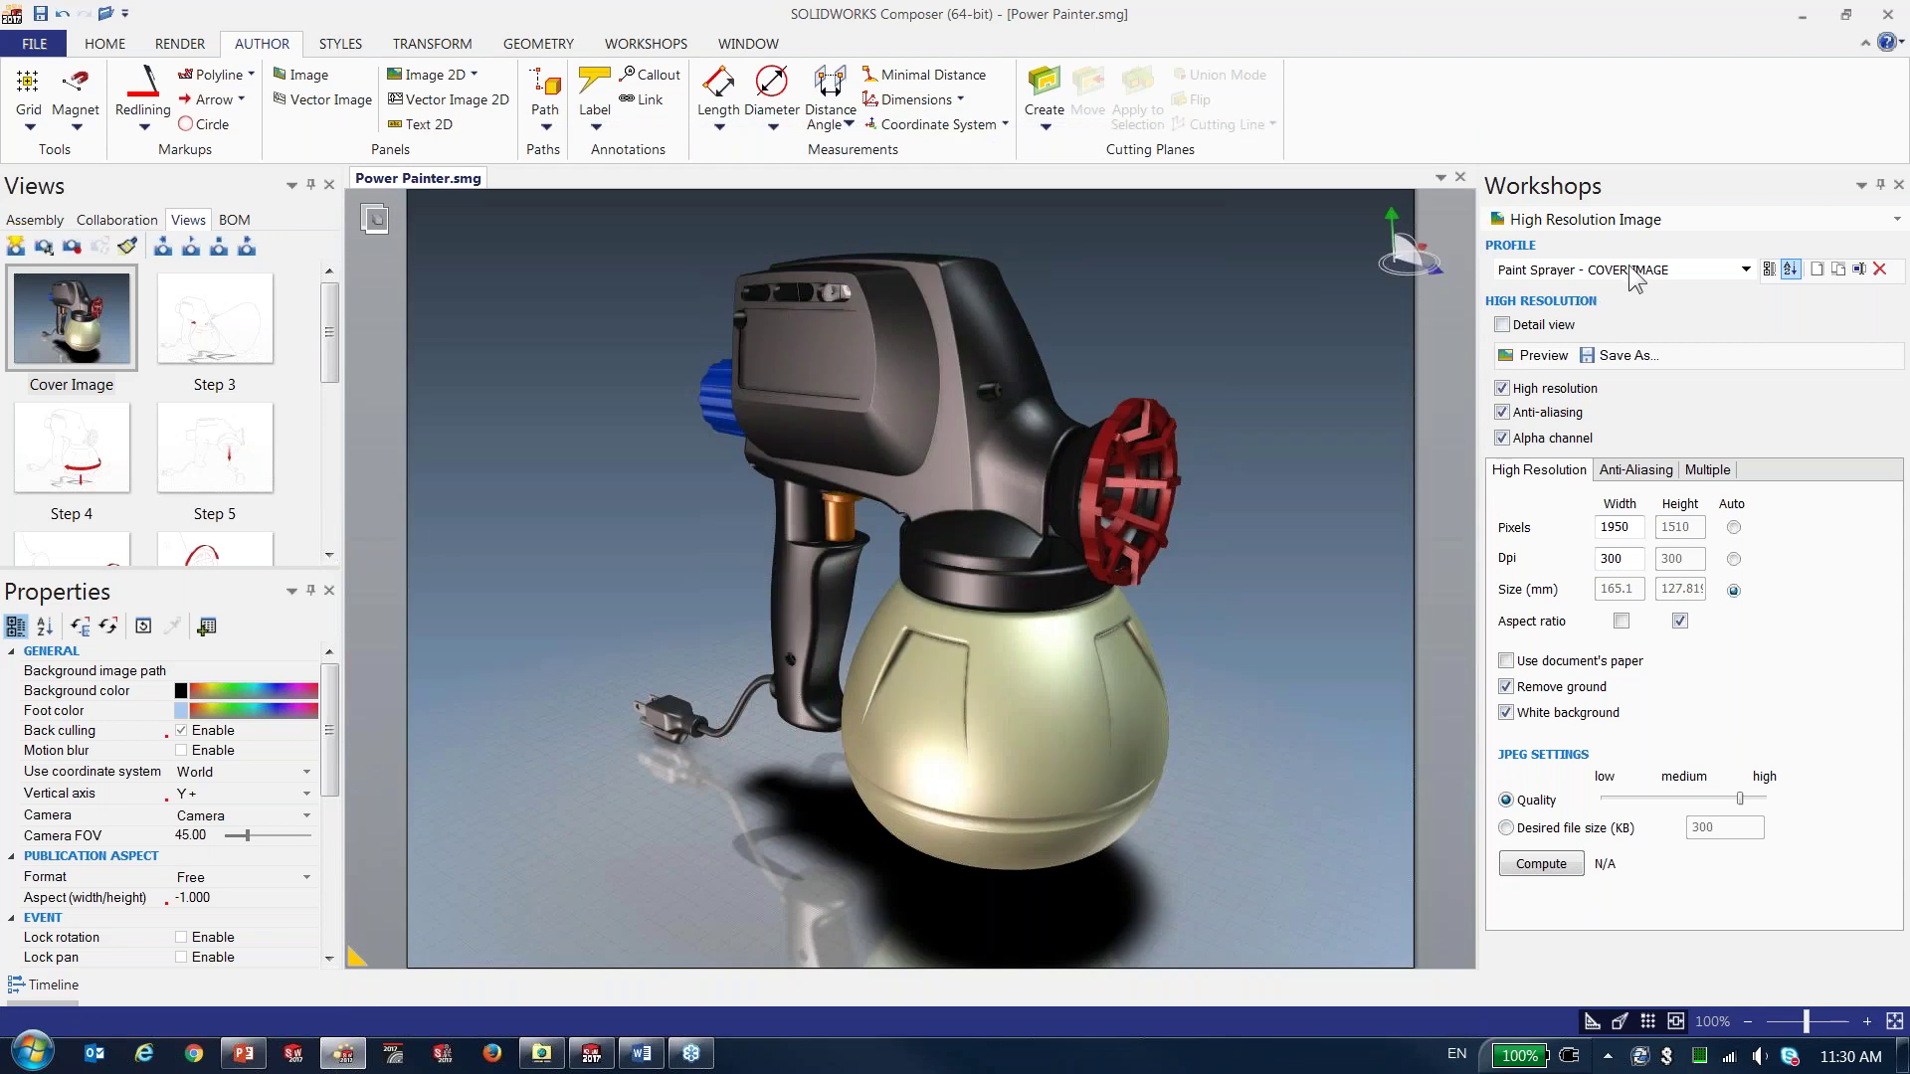
# - Apply the Paint Sprayer - INSTRUCTION SHEETS profile to the high-resolution output and enable exporting an image for every view
pyautogui.click(1634, 269)
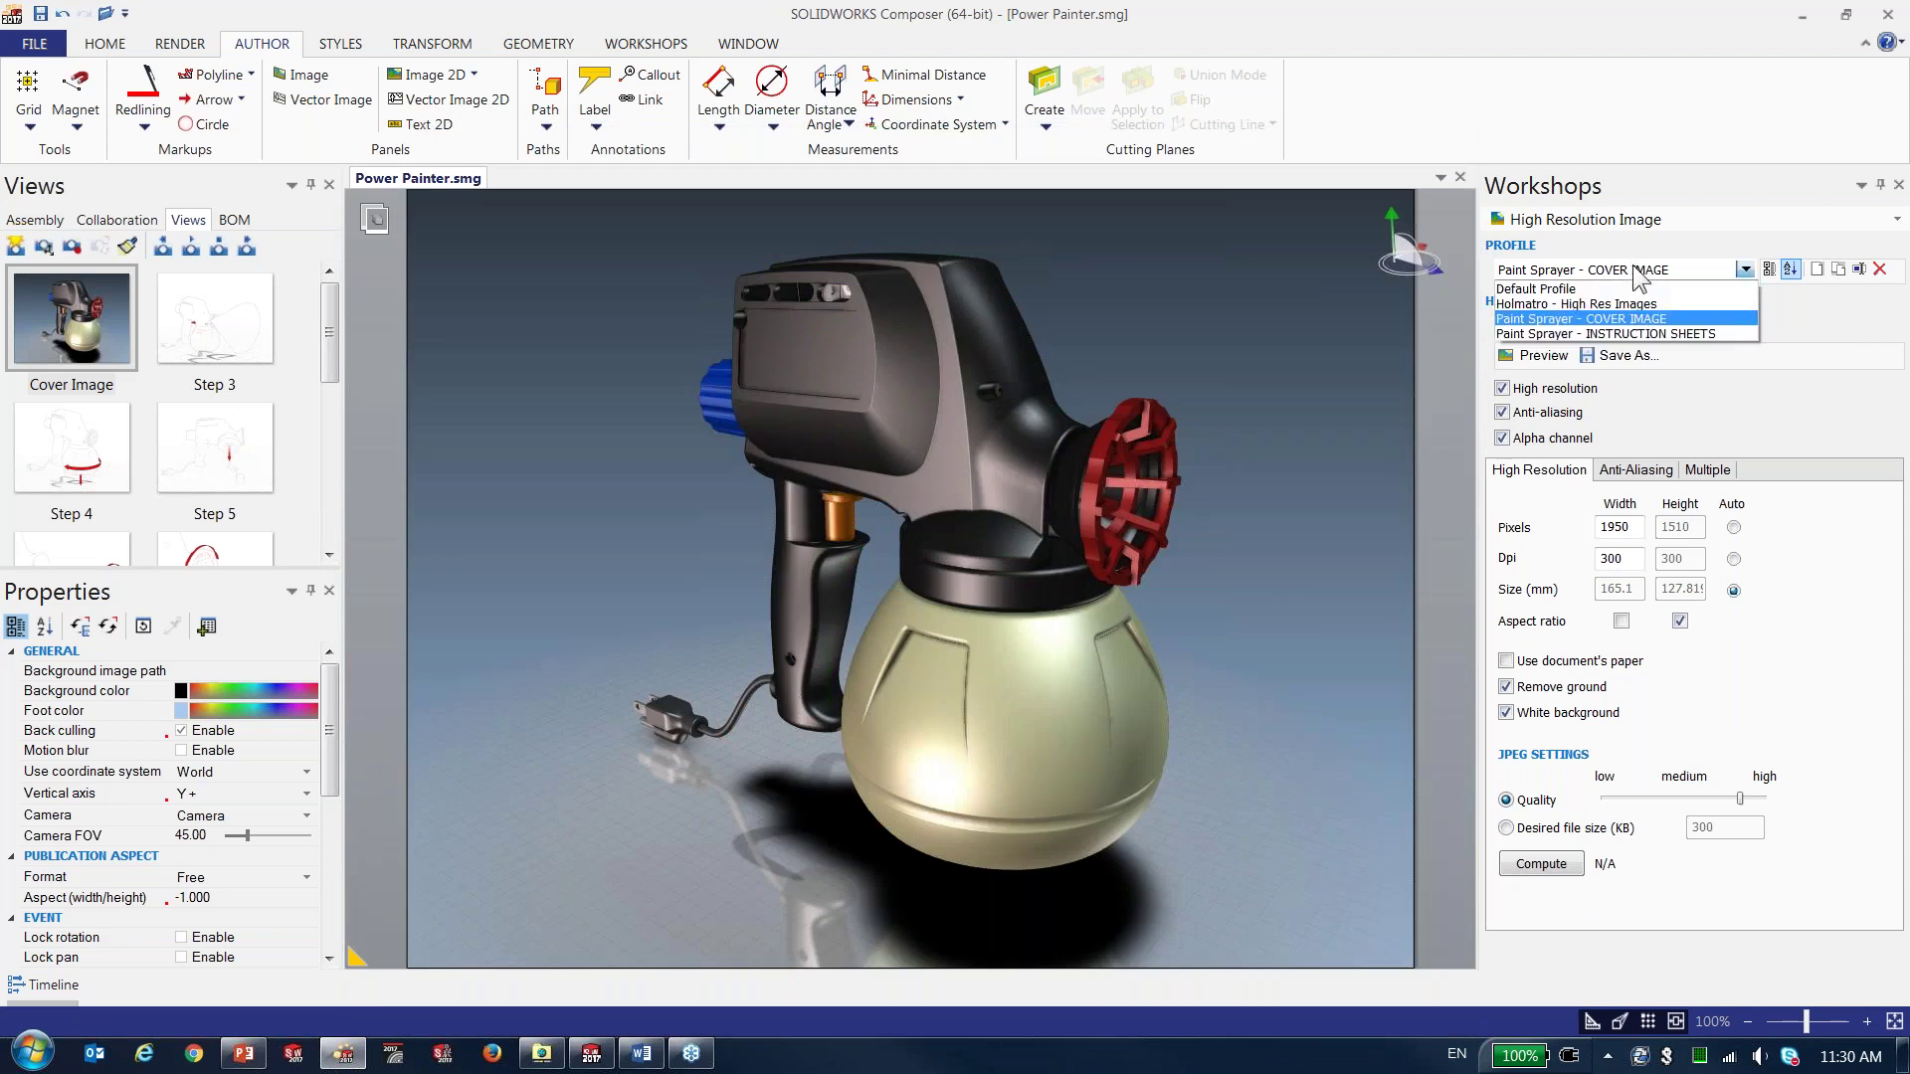
pyautogui.click(1661, 333)
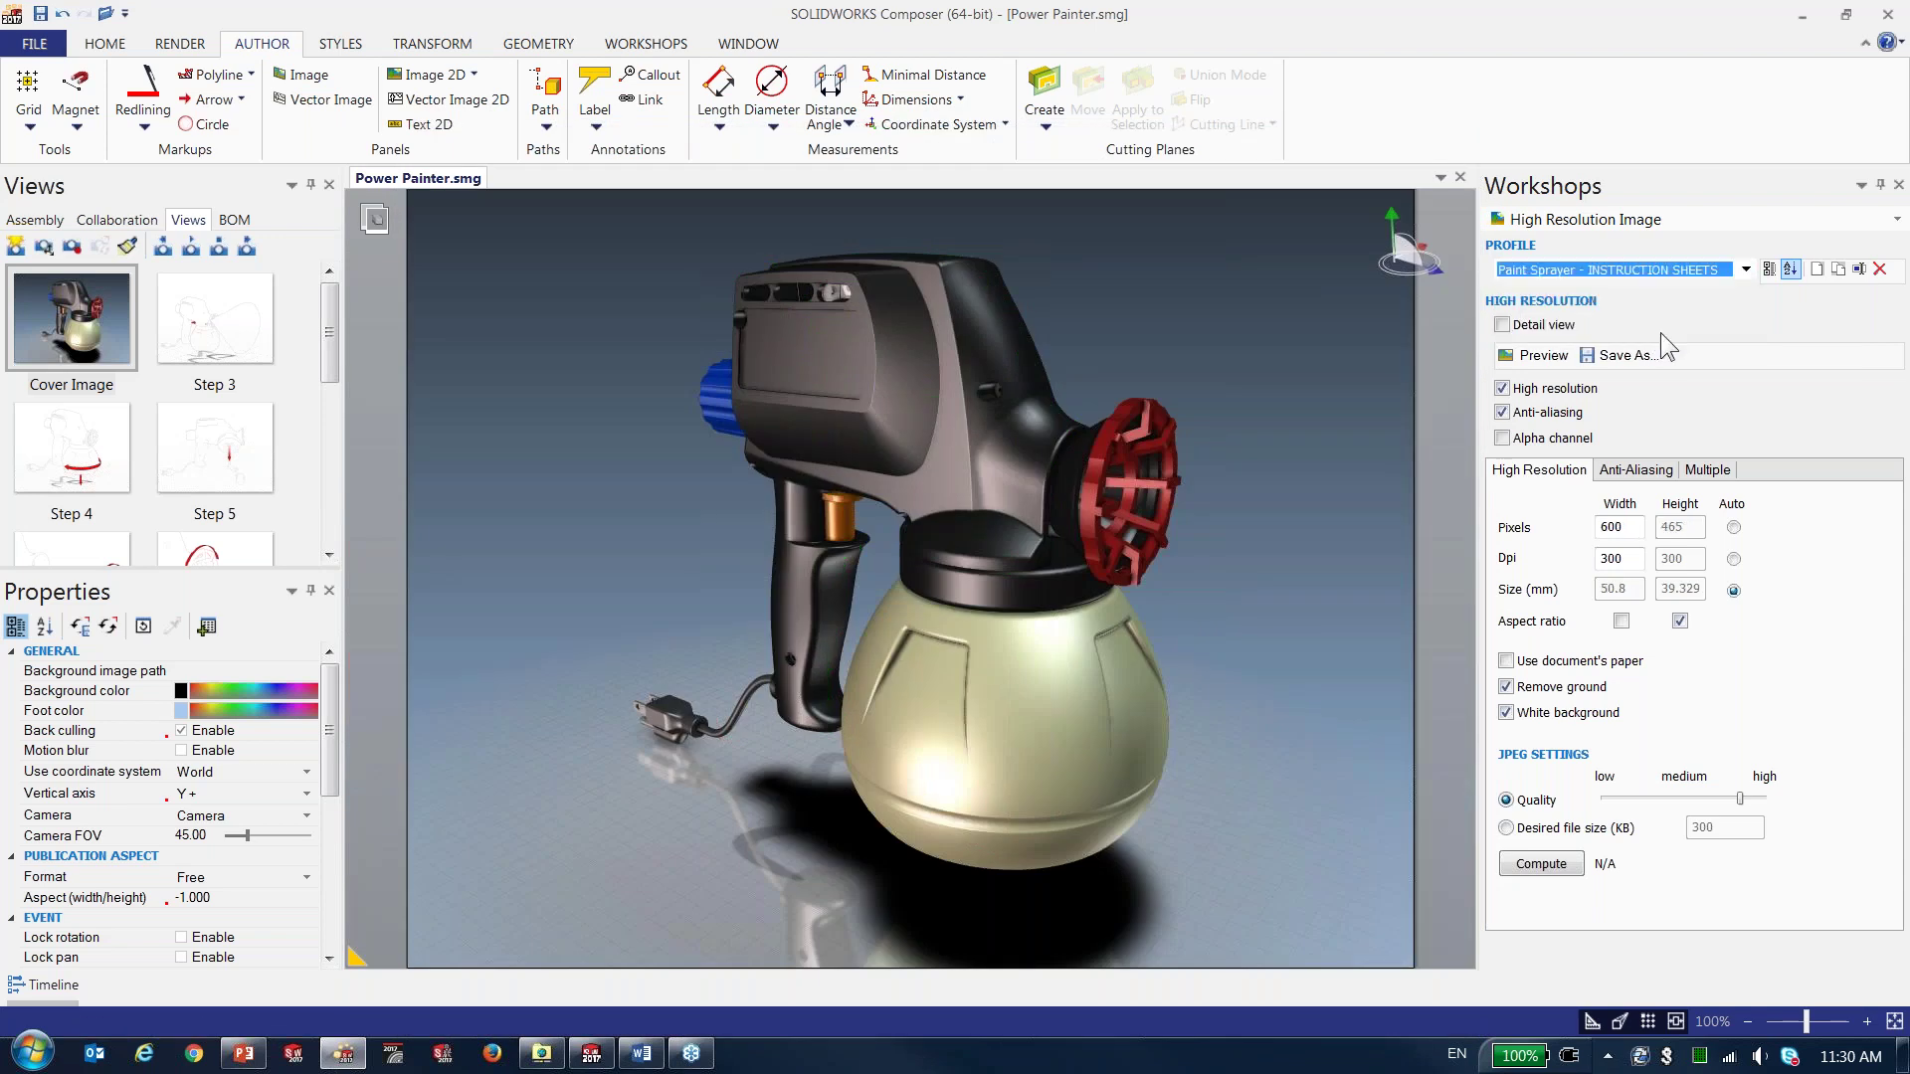
pyautogui.click(1716, 476)
pyautogui.click(1522, 855)
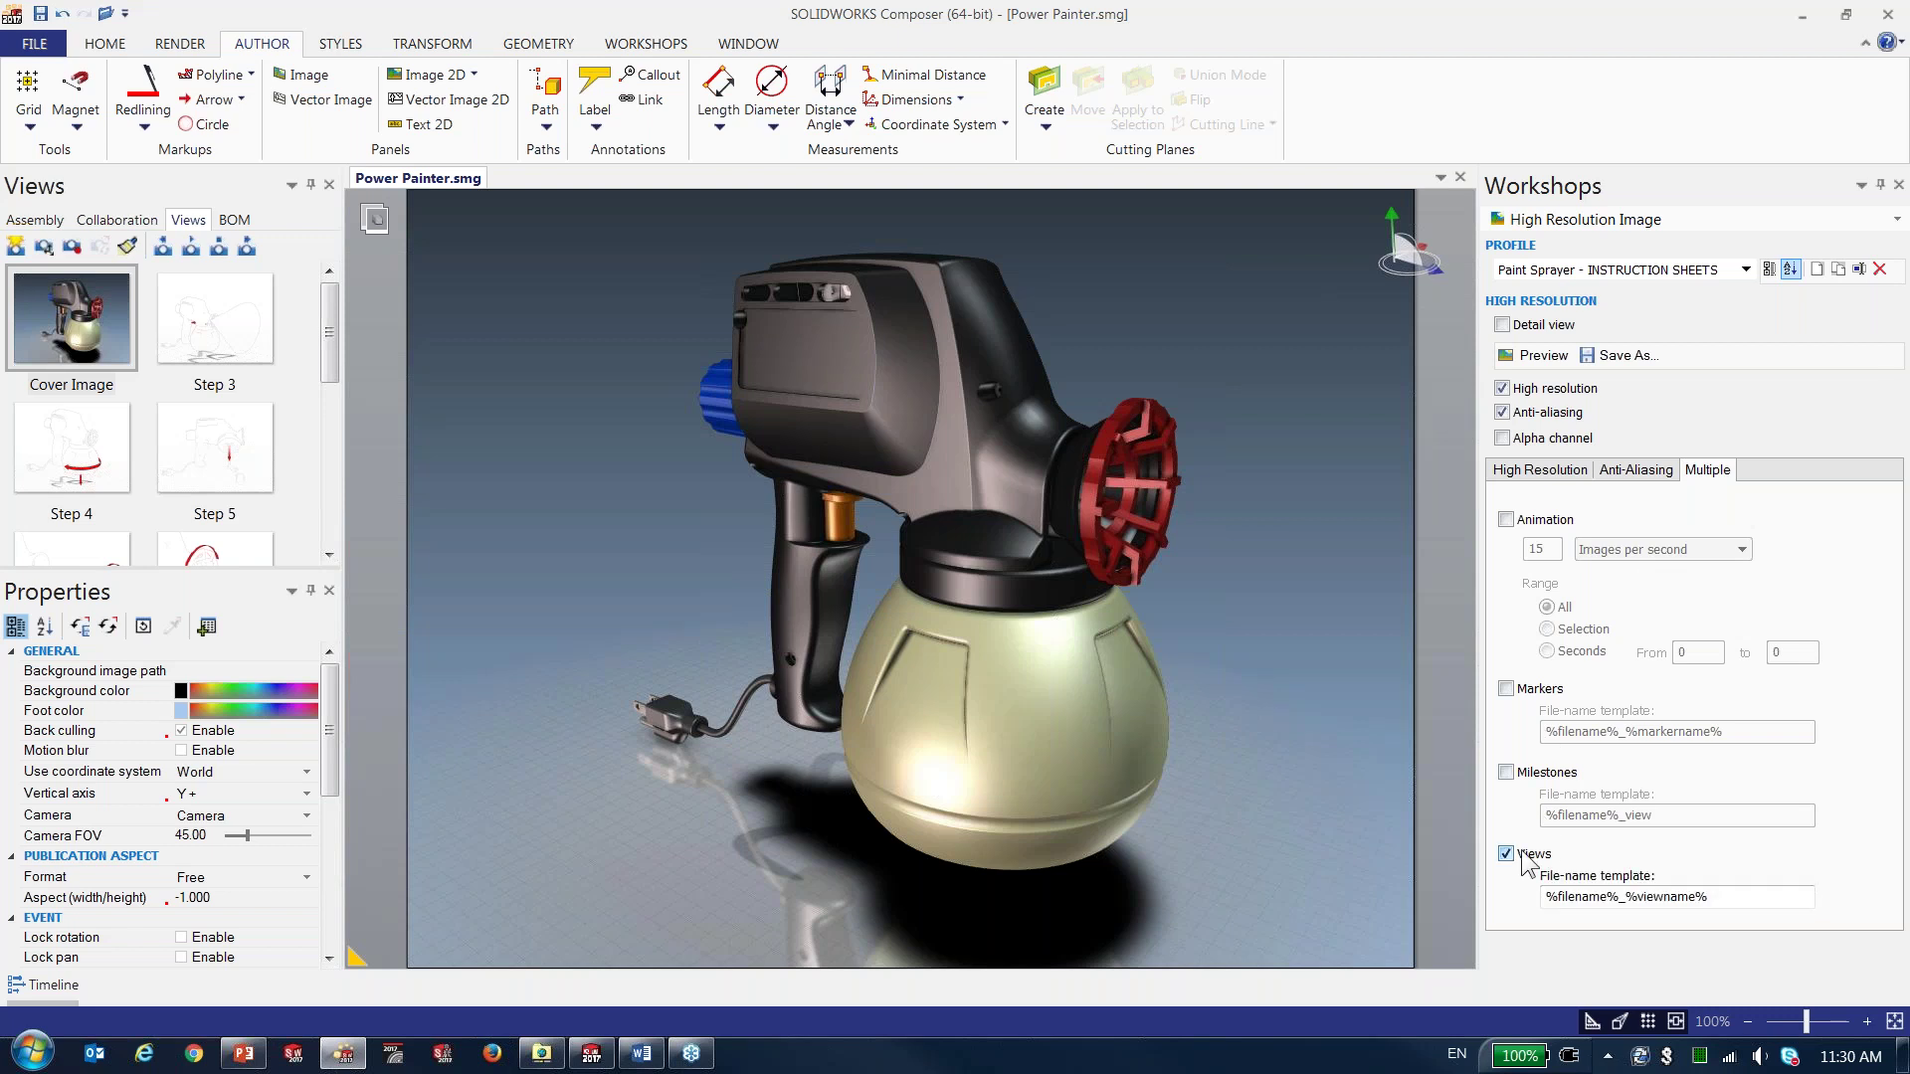
# - Save the view images in PNG format under the base name Power Painter.png in Output Images, replacing the existing file
pyautogui.click(1627, 355)
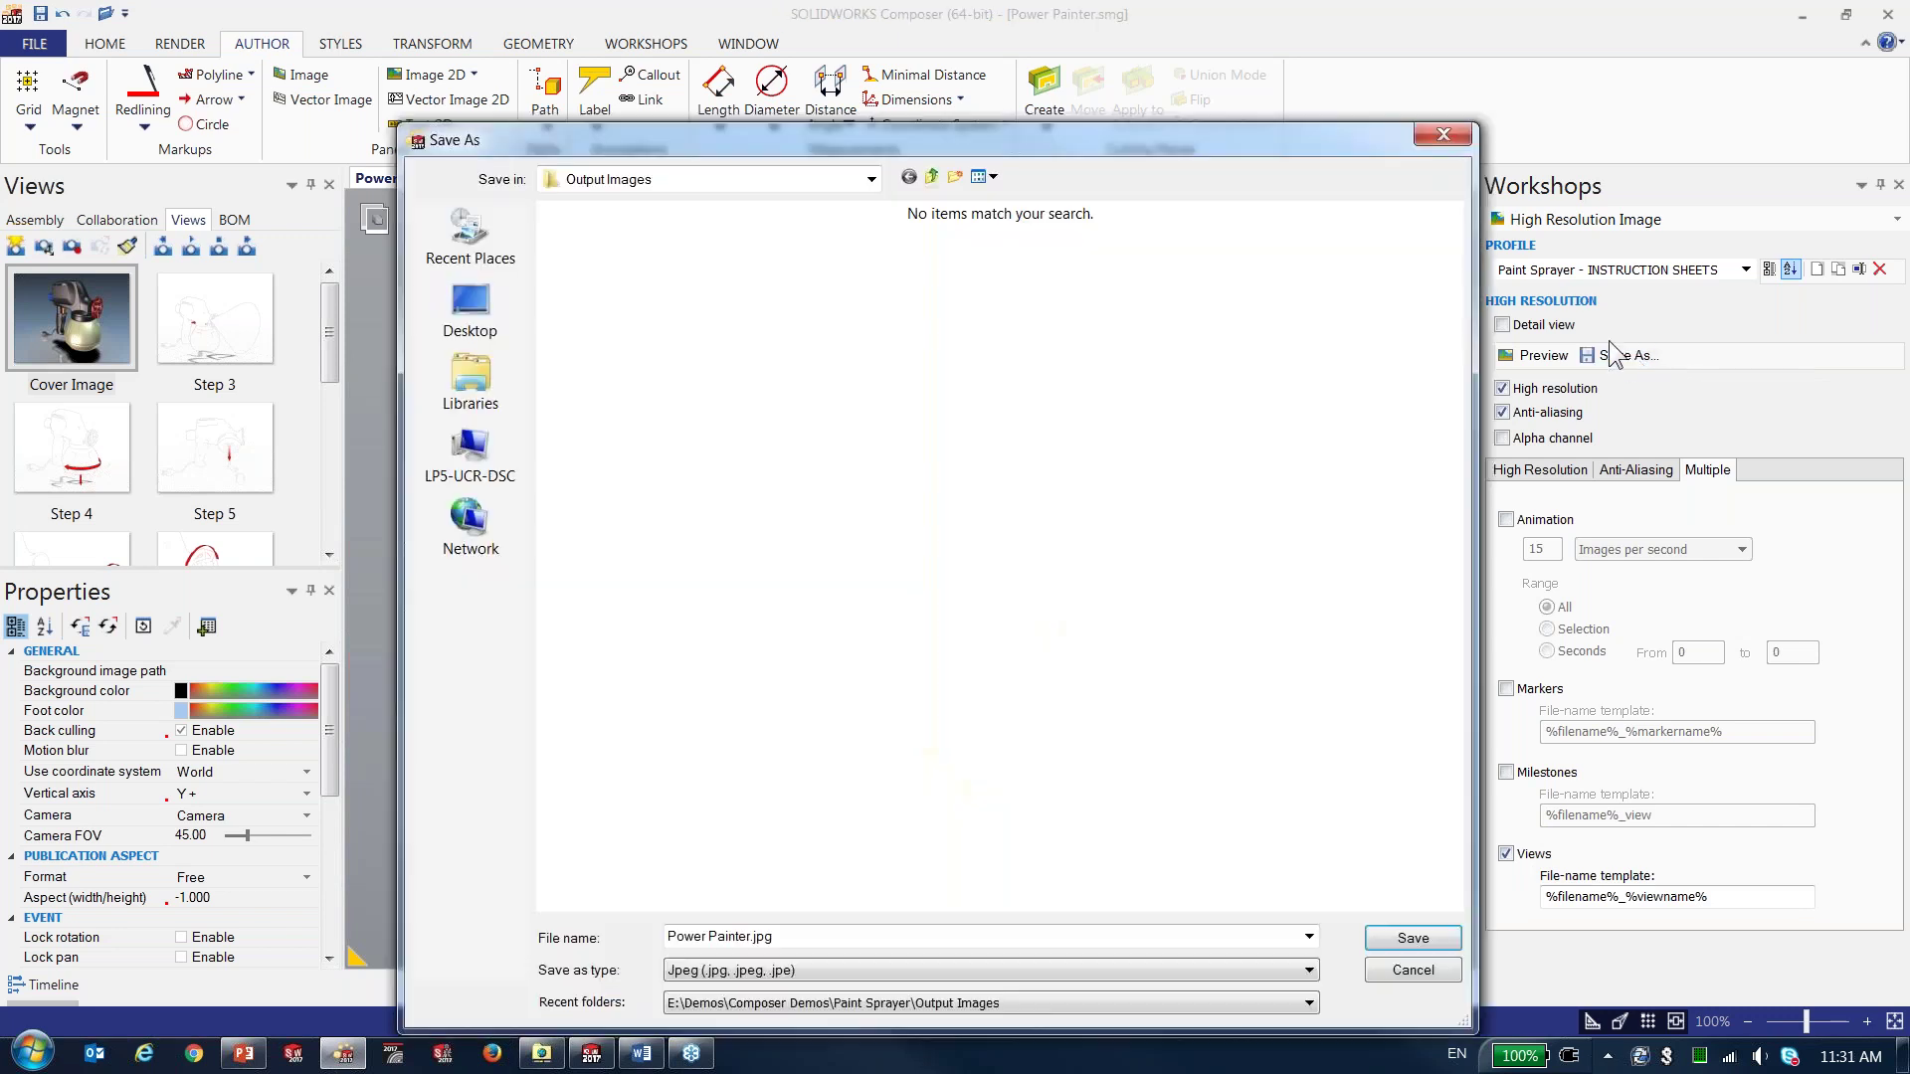
pyautogui.click(928, 969)
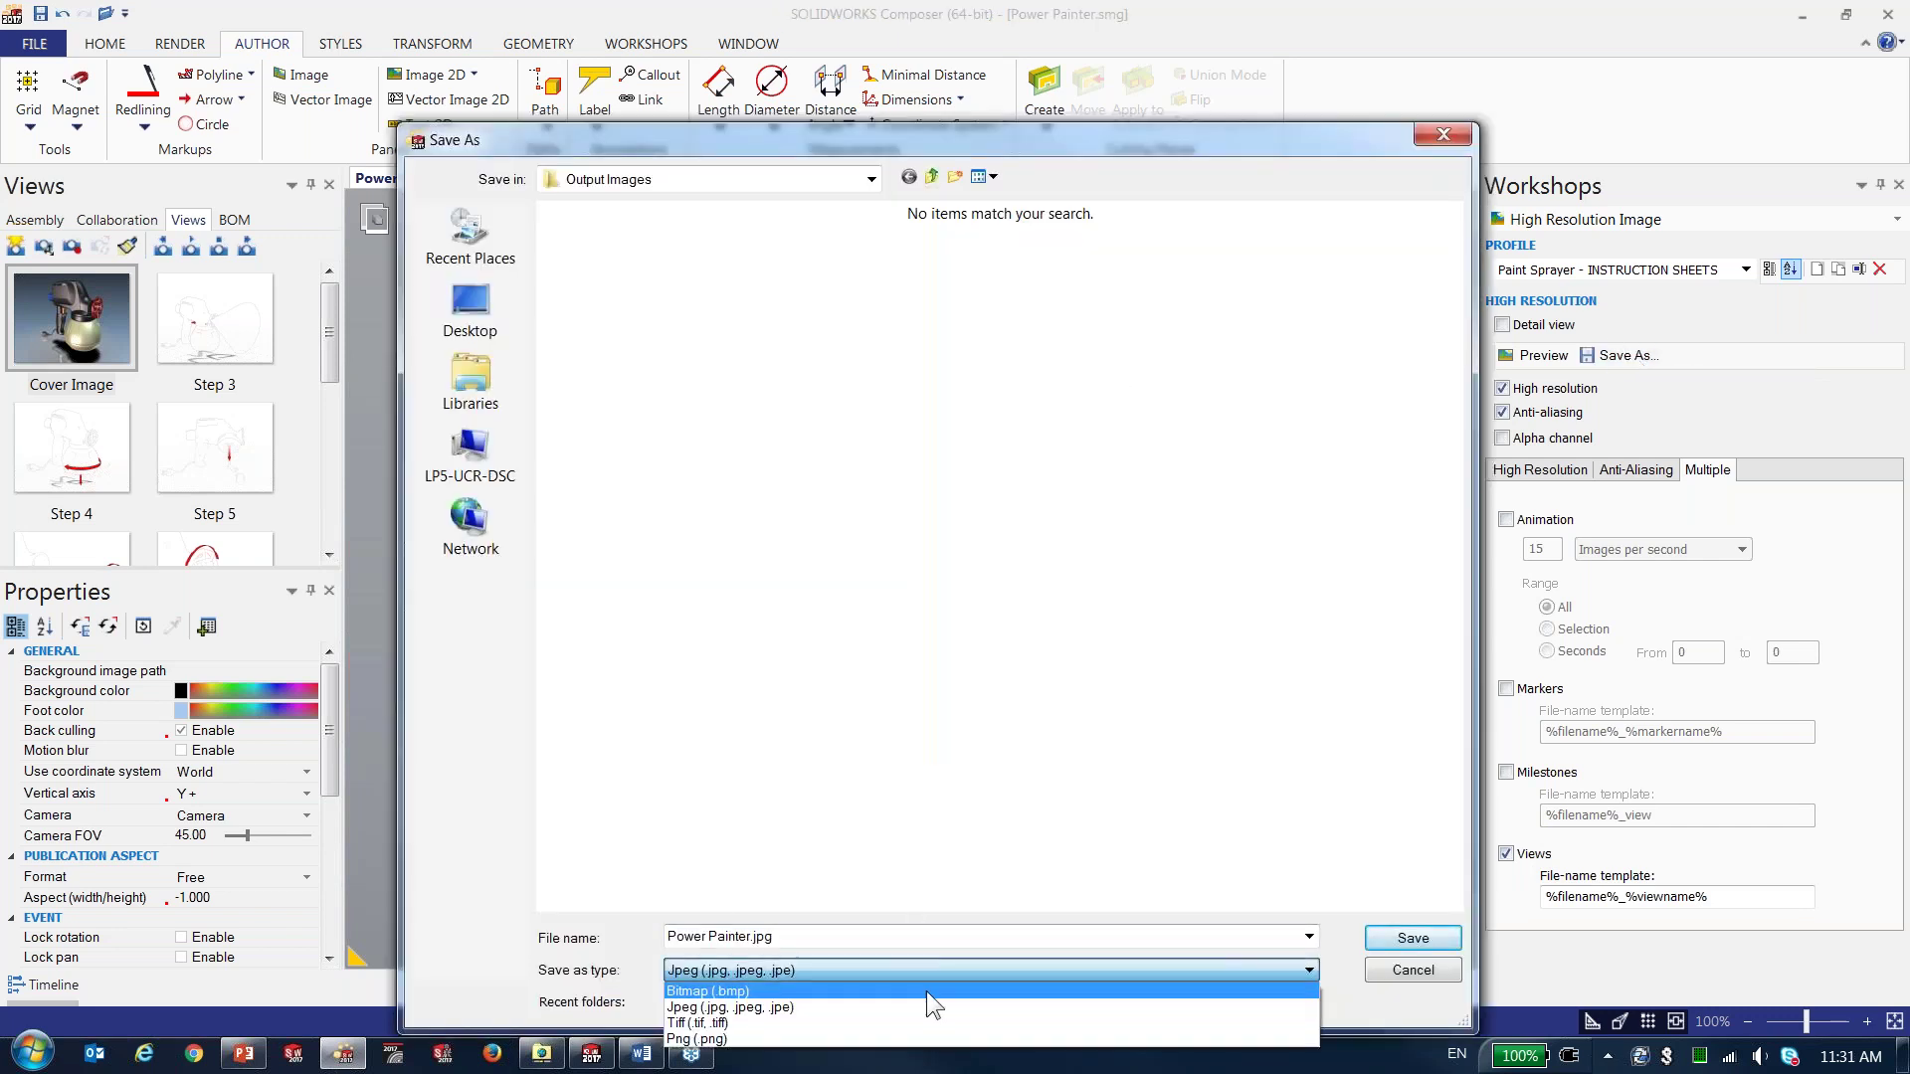
pyautogui.click(717, 1021)
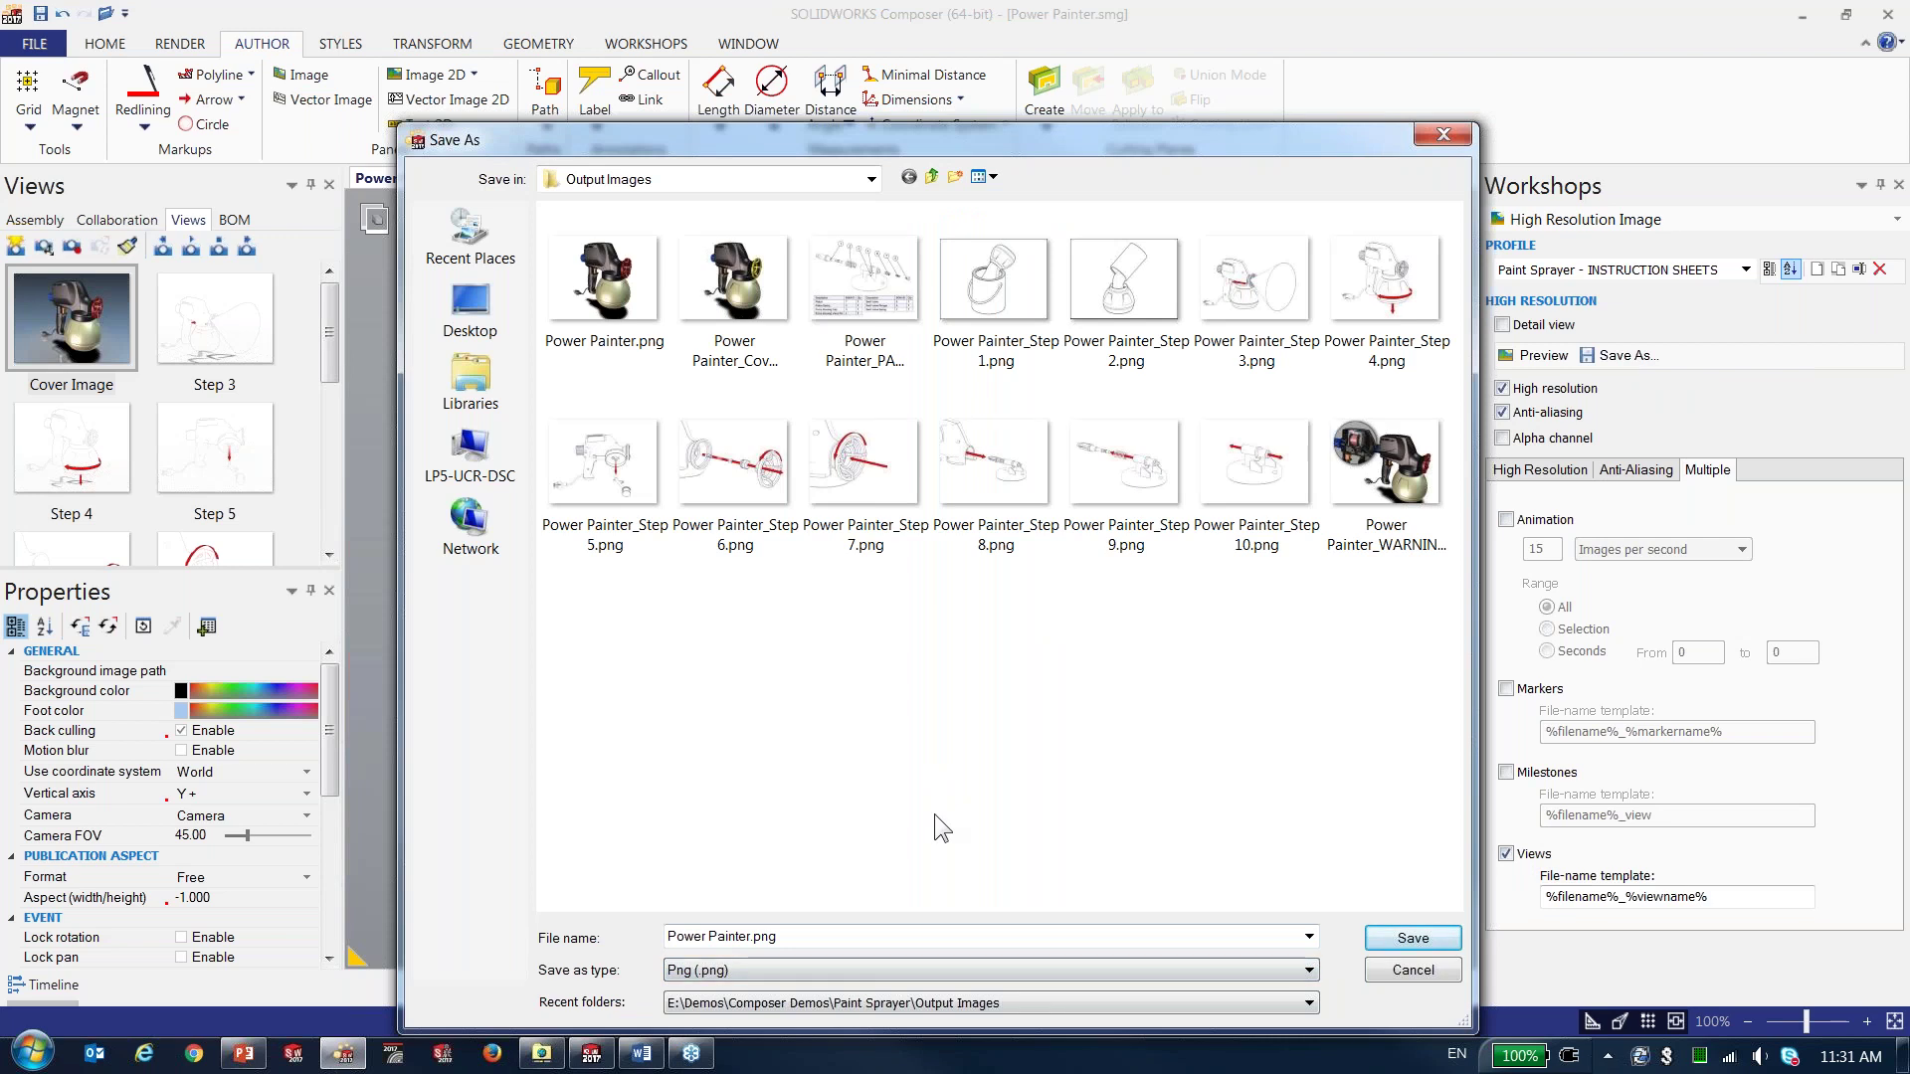
pyautogui.click(1410, 940)
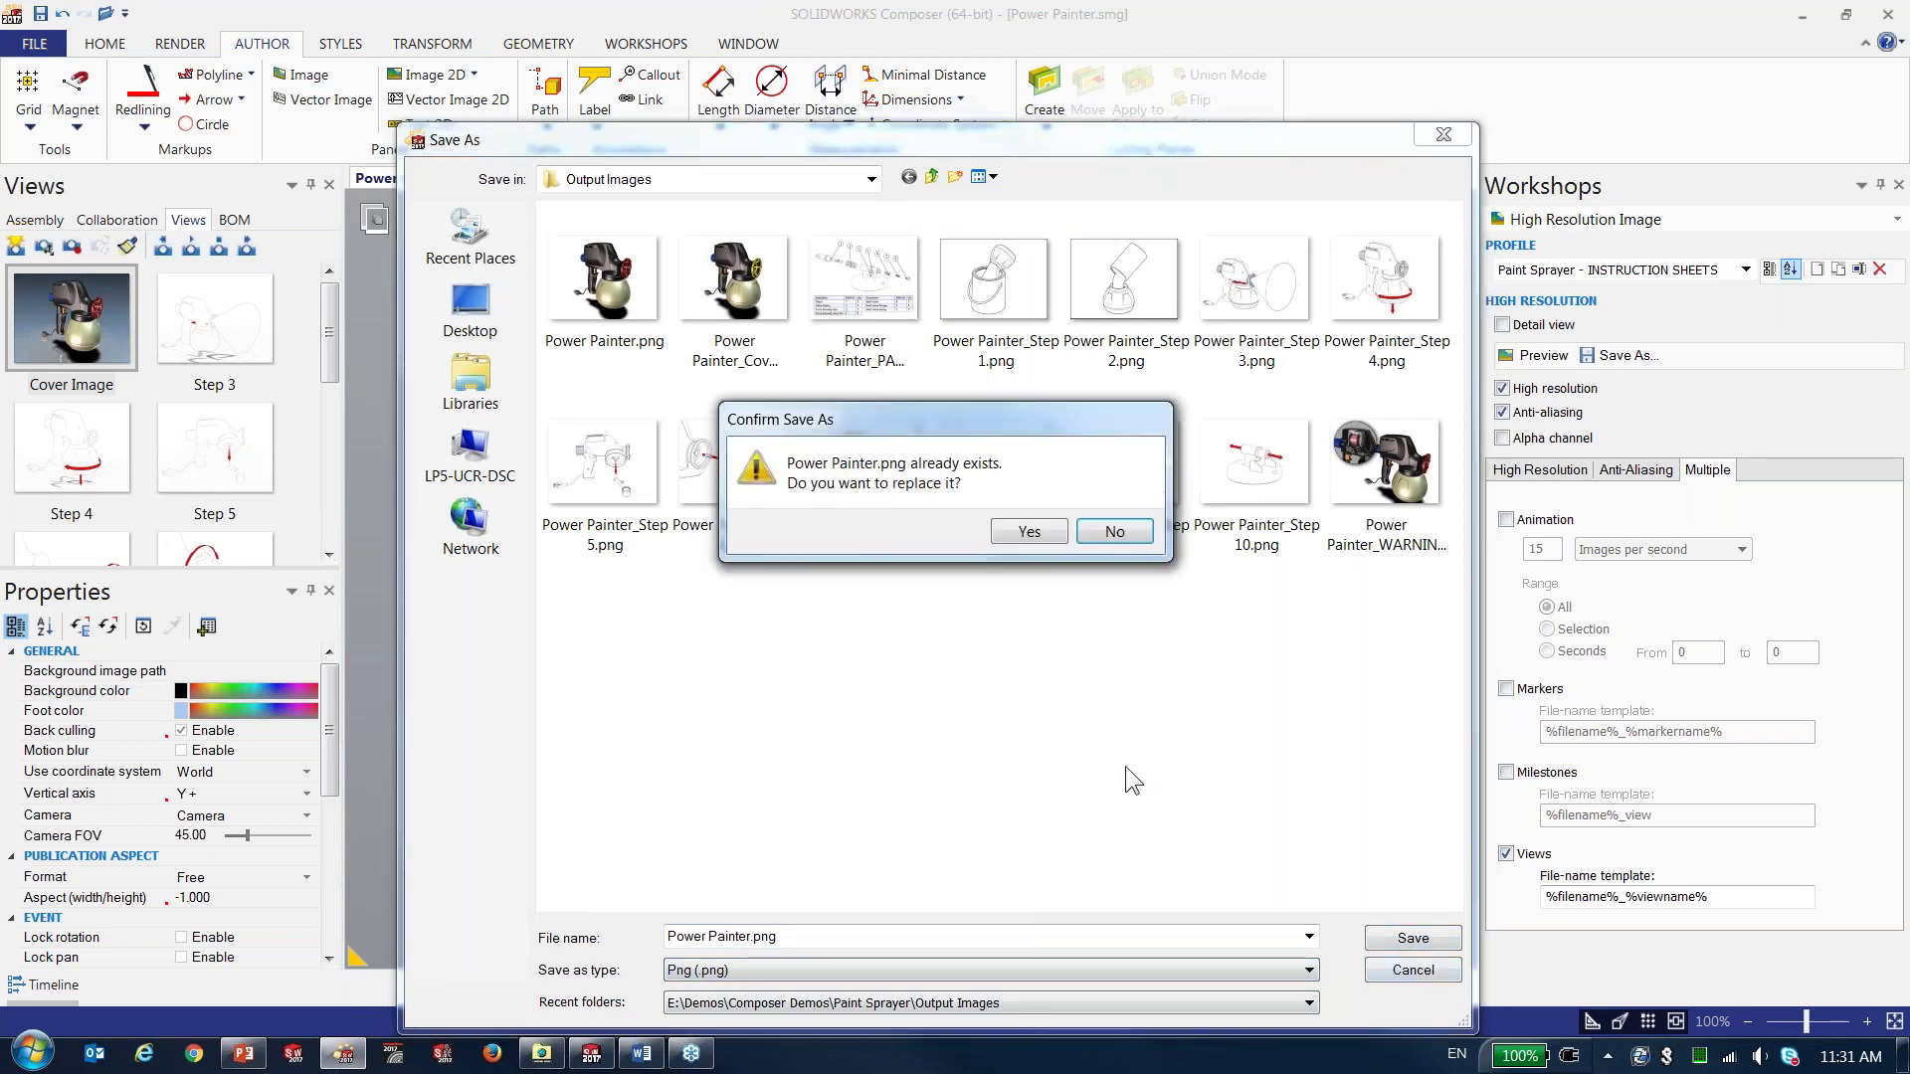
pyautogui.click(1029, 533)
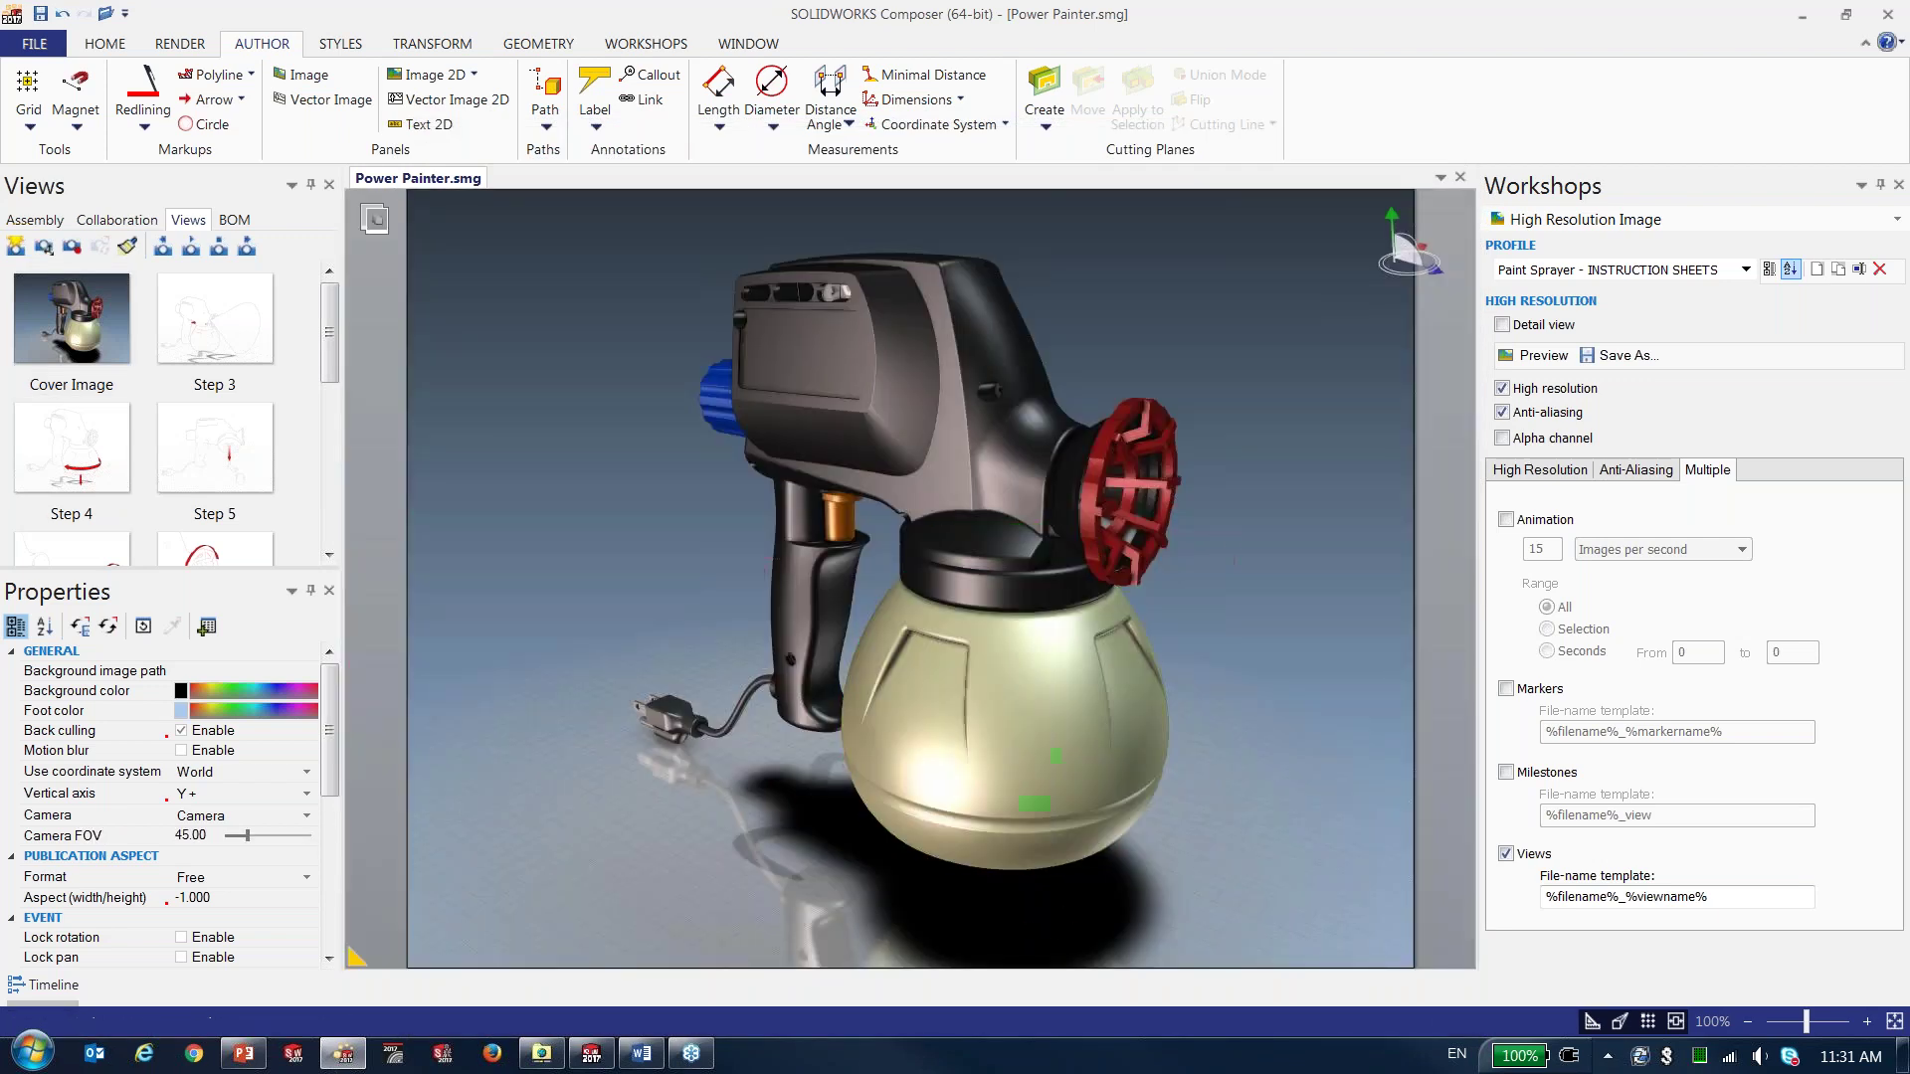
# - Switch to Windows Explorer and examine the exported cover and step images in the Output Images folder
pyautogui.click(542, 1052)
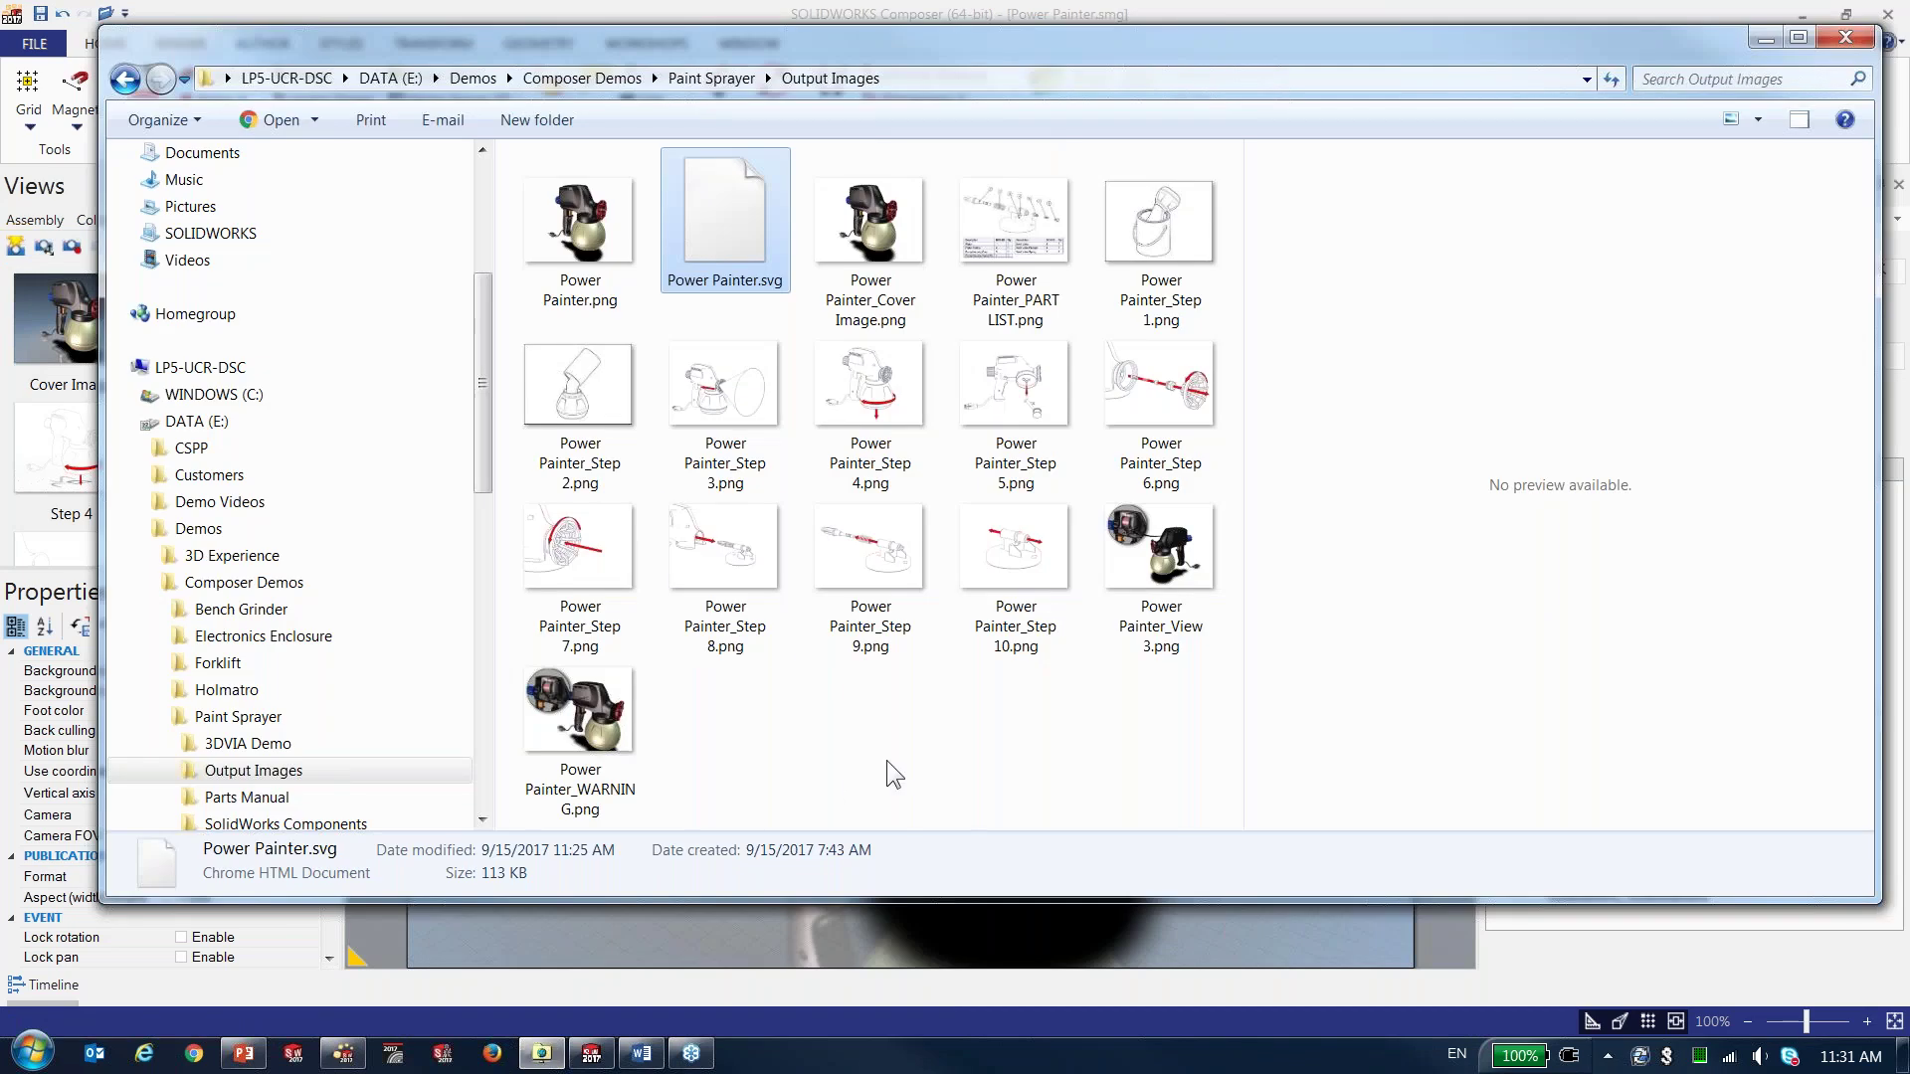
pyautogui.click(909, 724)
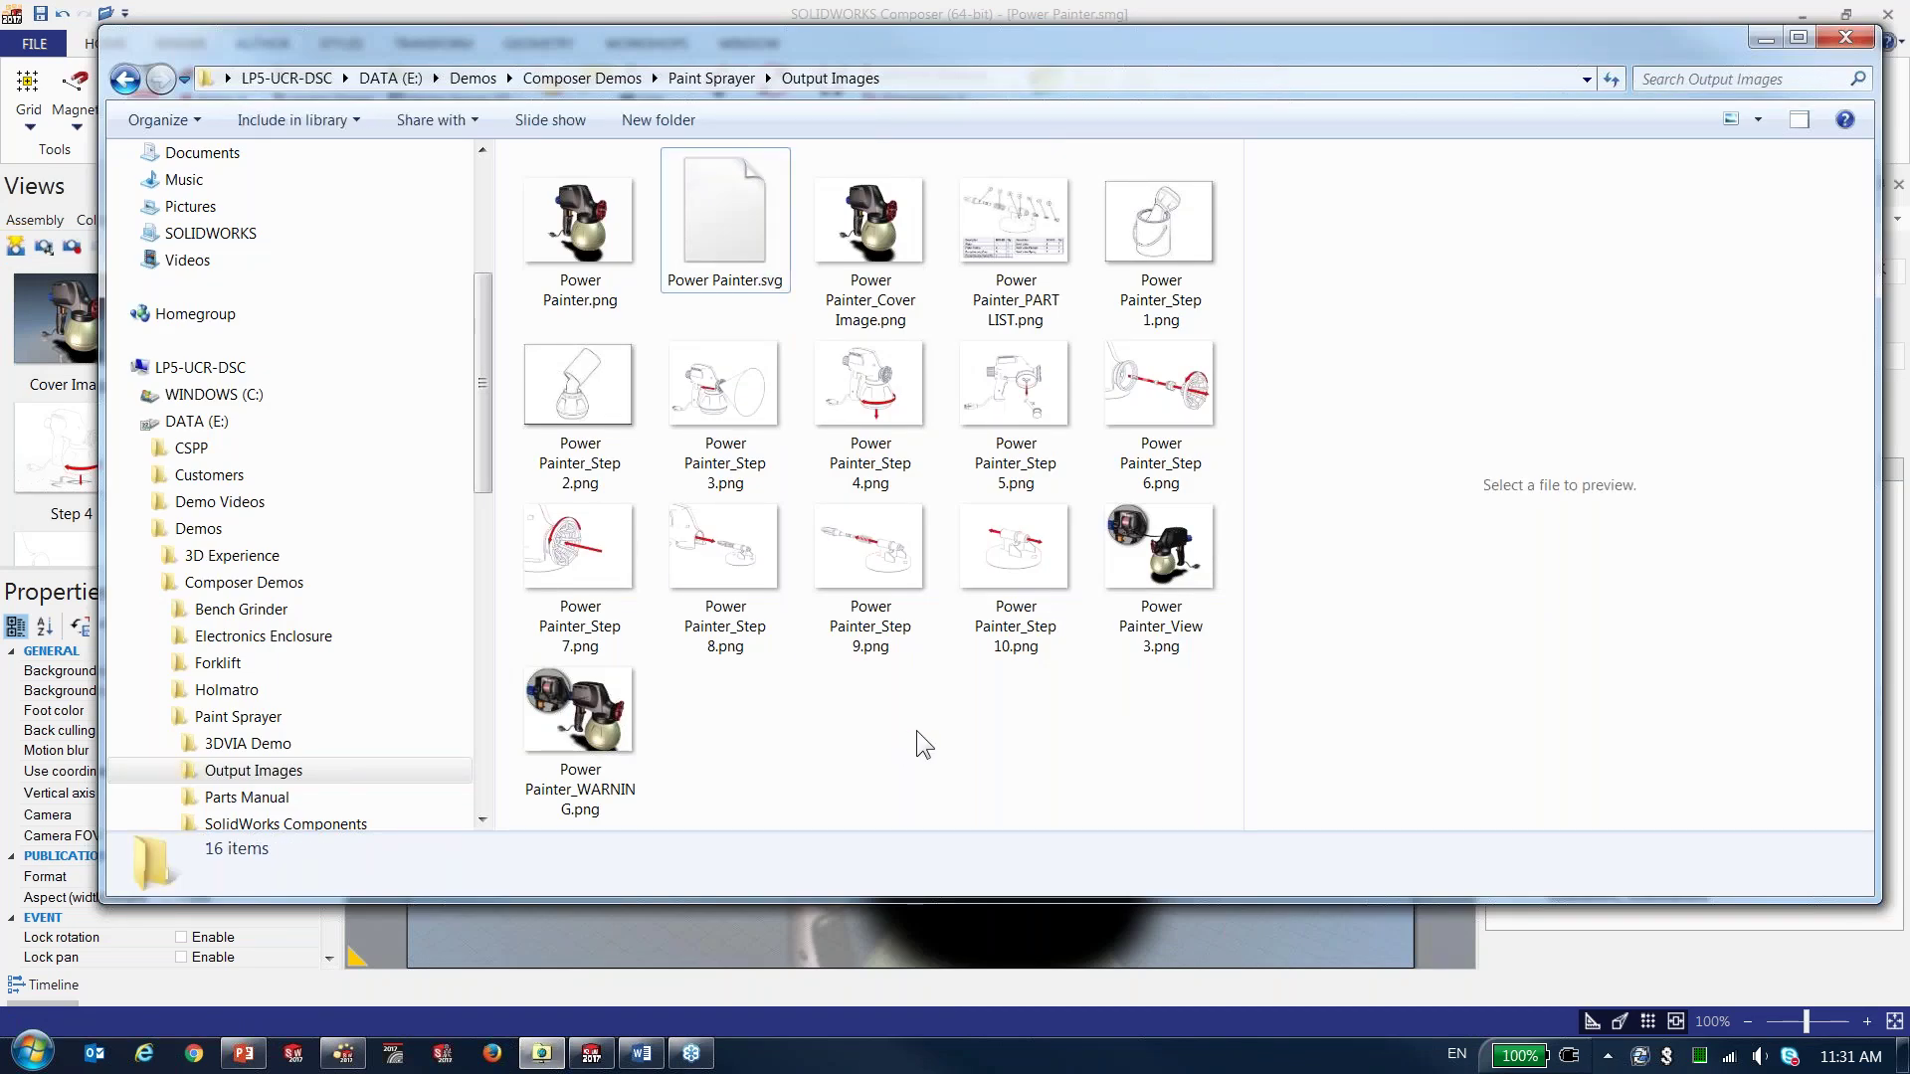
pyautogui.click(603, 537)
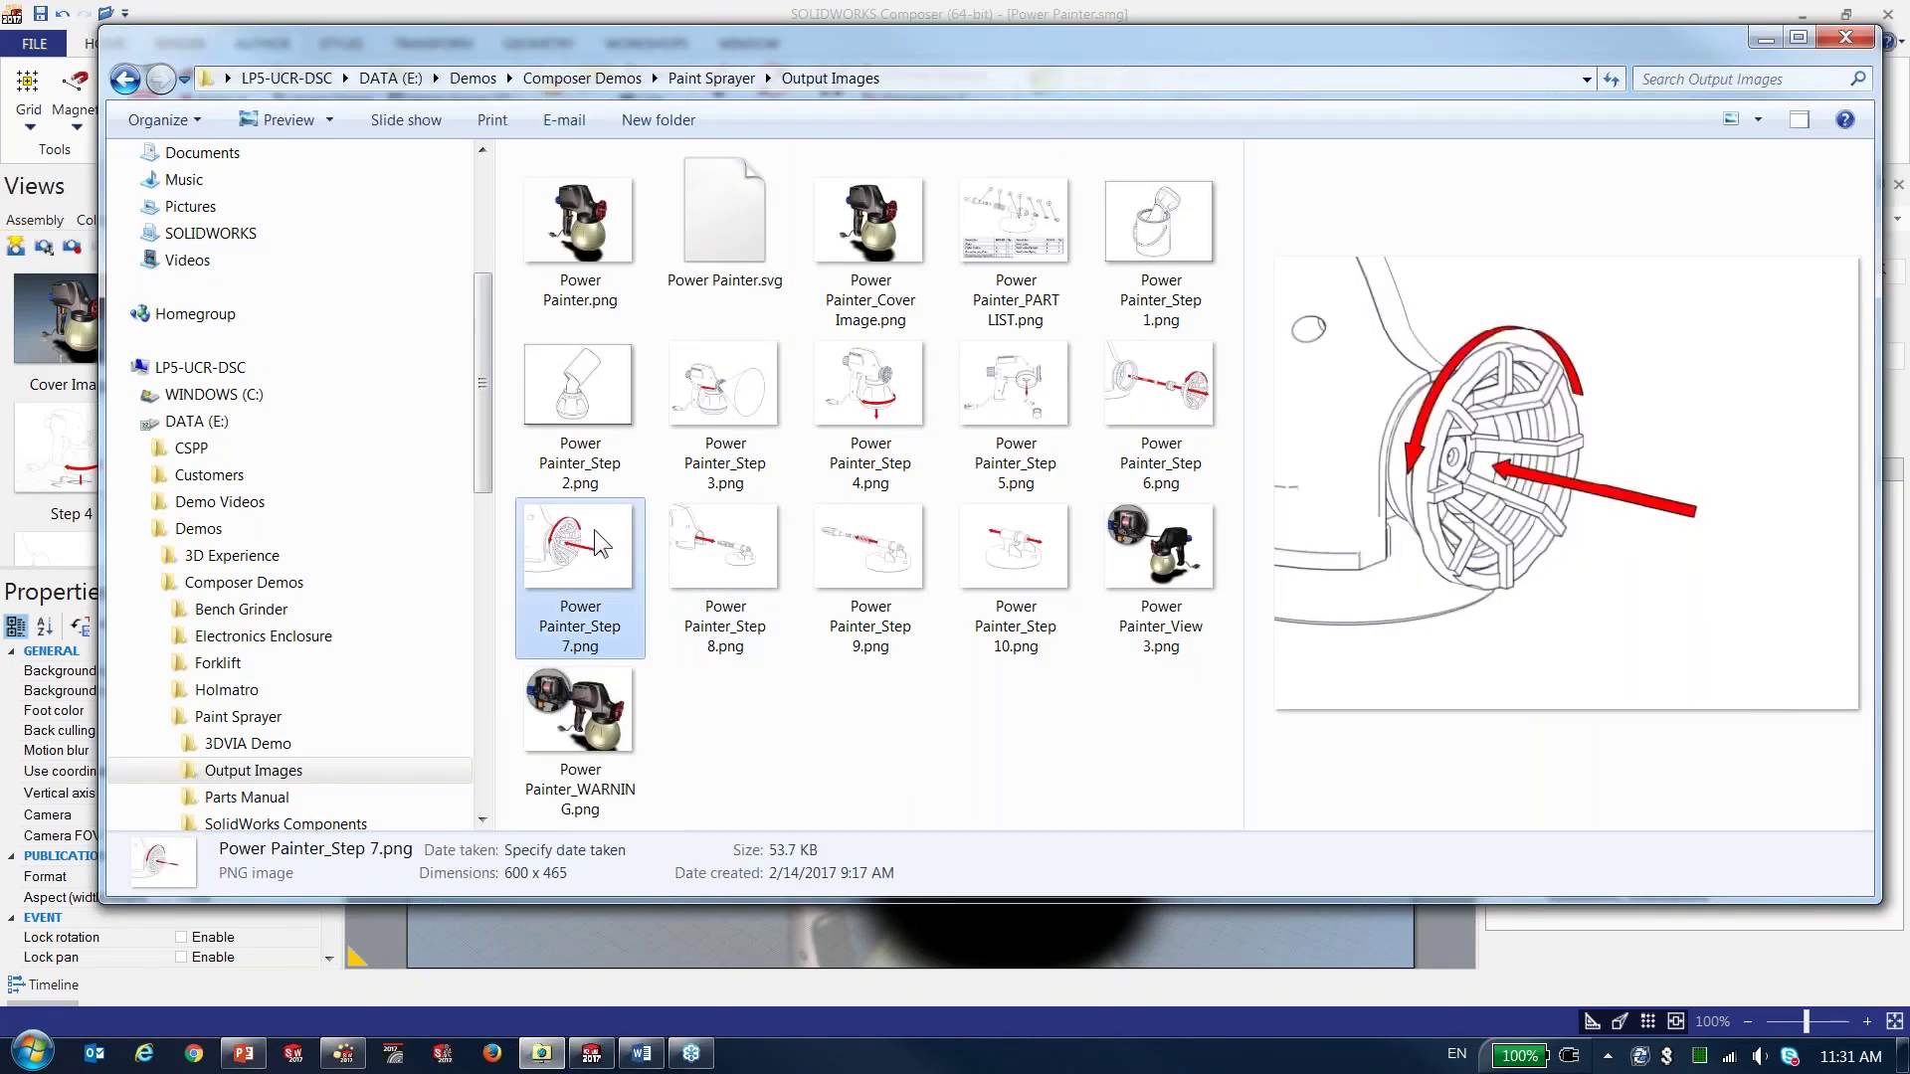
pyautogui.click(869, 213)
pyautogui.click(1152, 219)
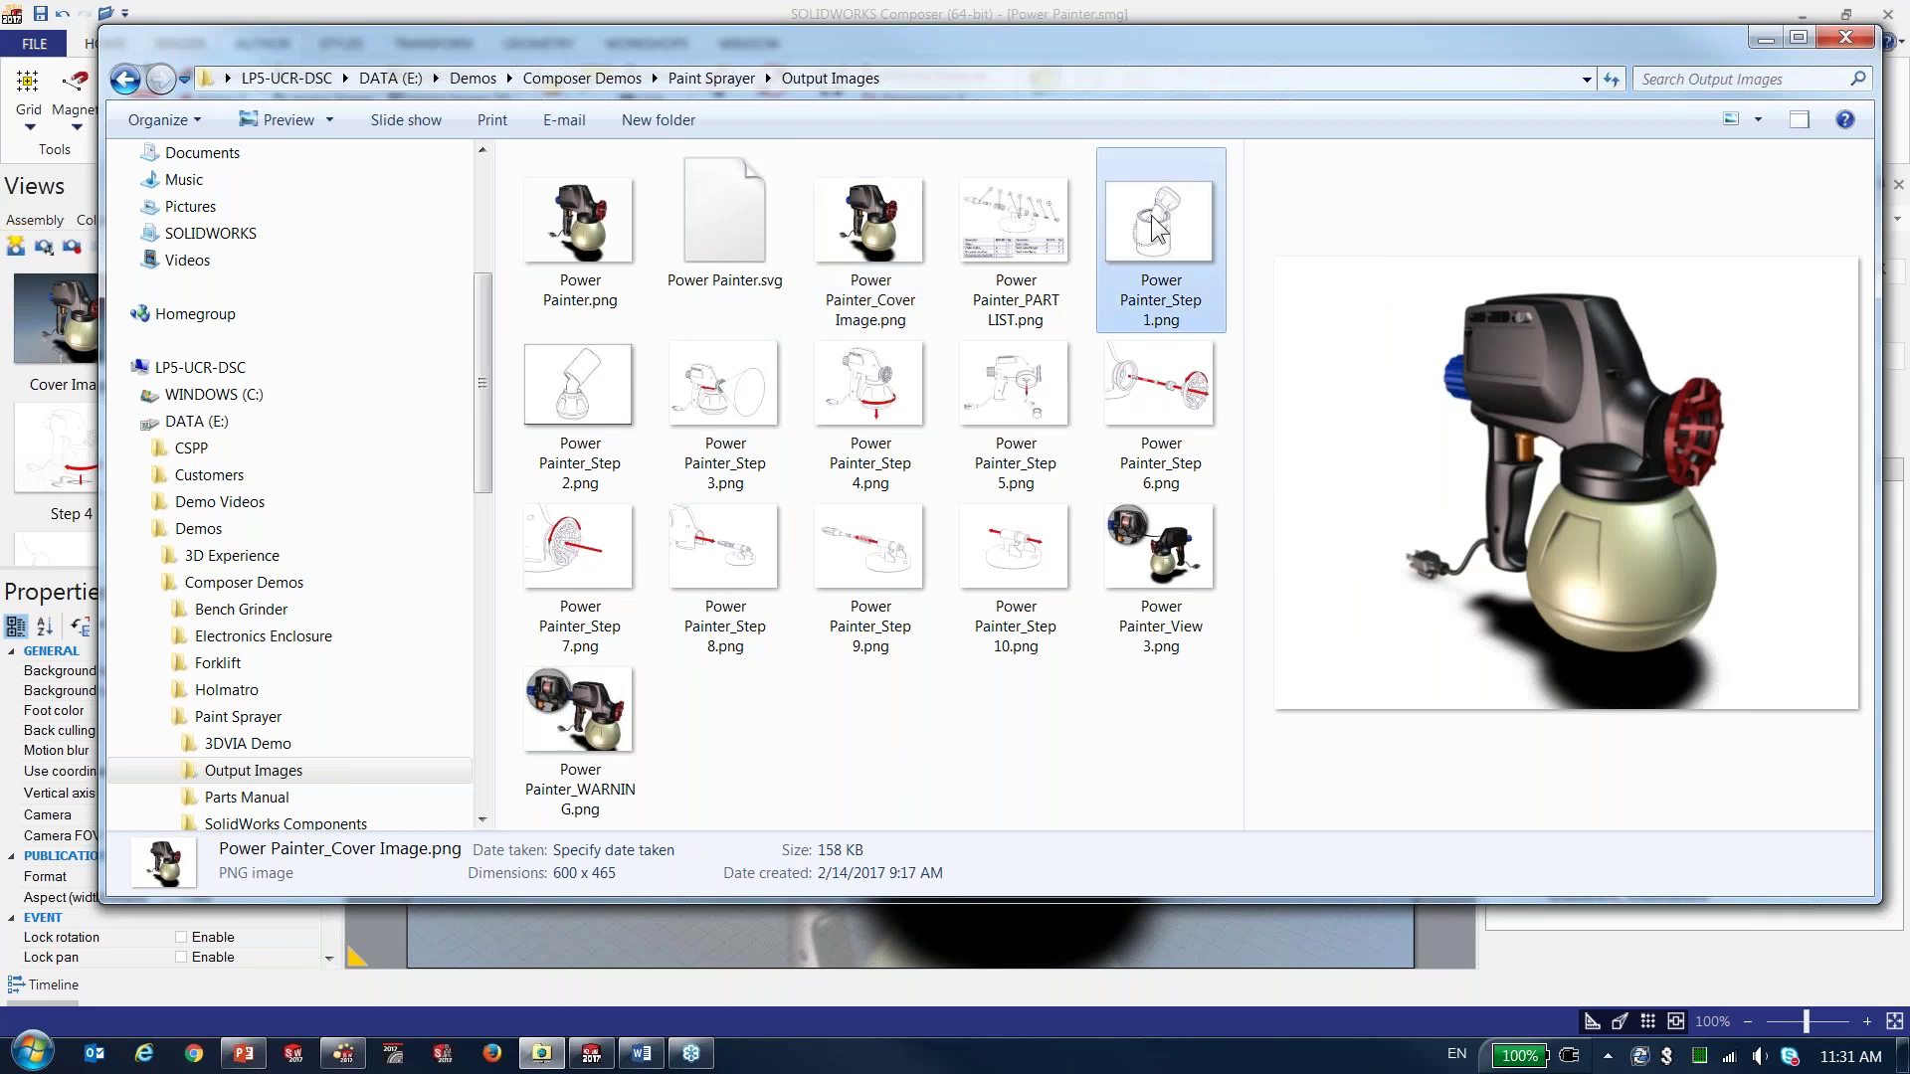
pyautogui.click(736, 406)
pyautogui.click(851, 396)
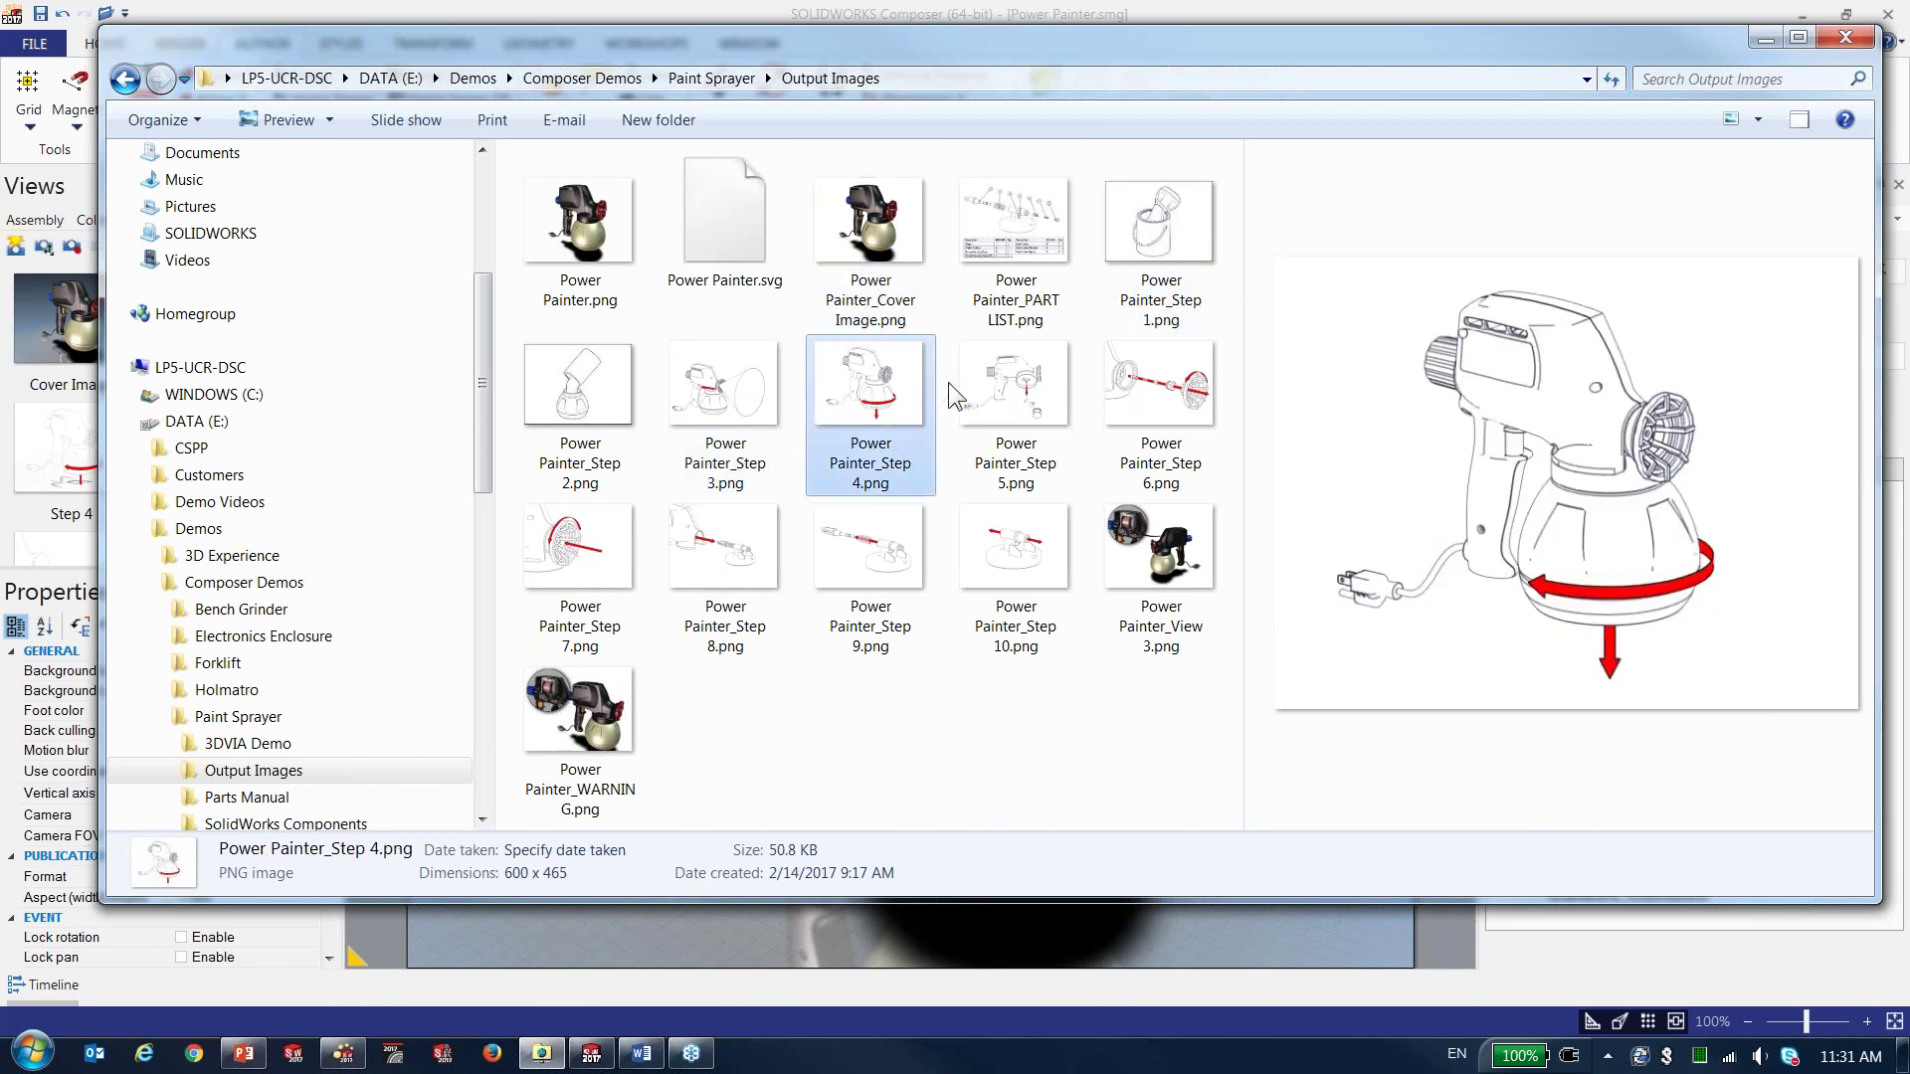
pyautogui.click(1020, 385)
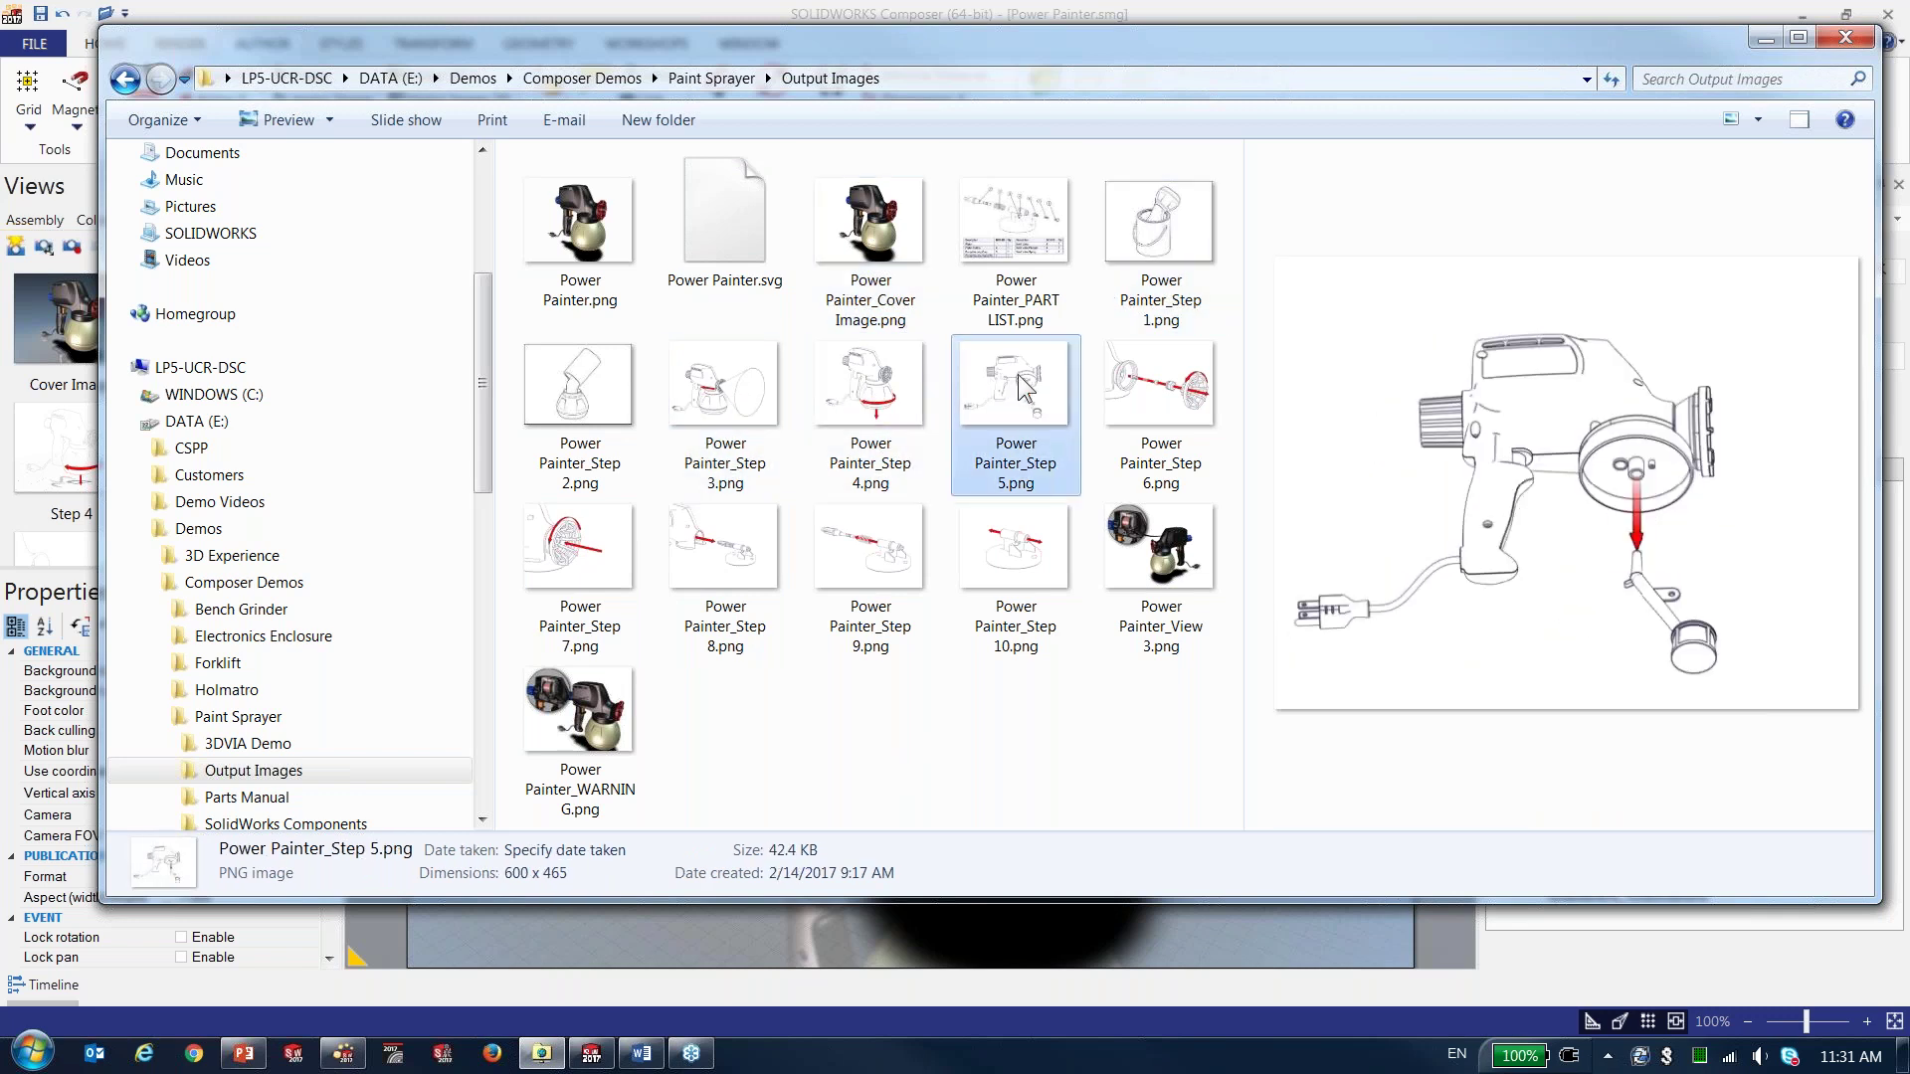
pyautogui.click(1770, 36)
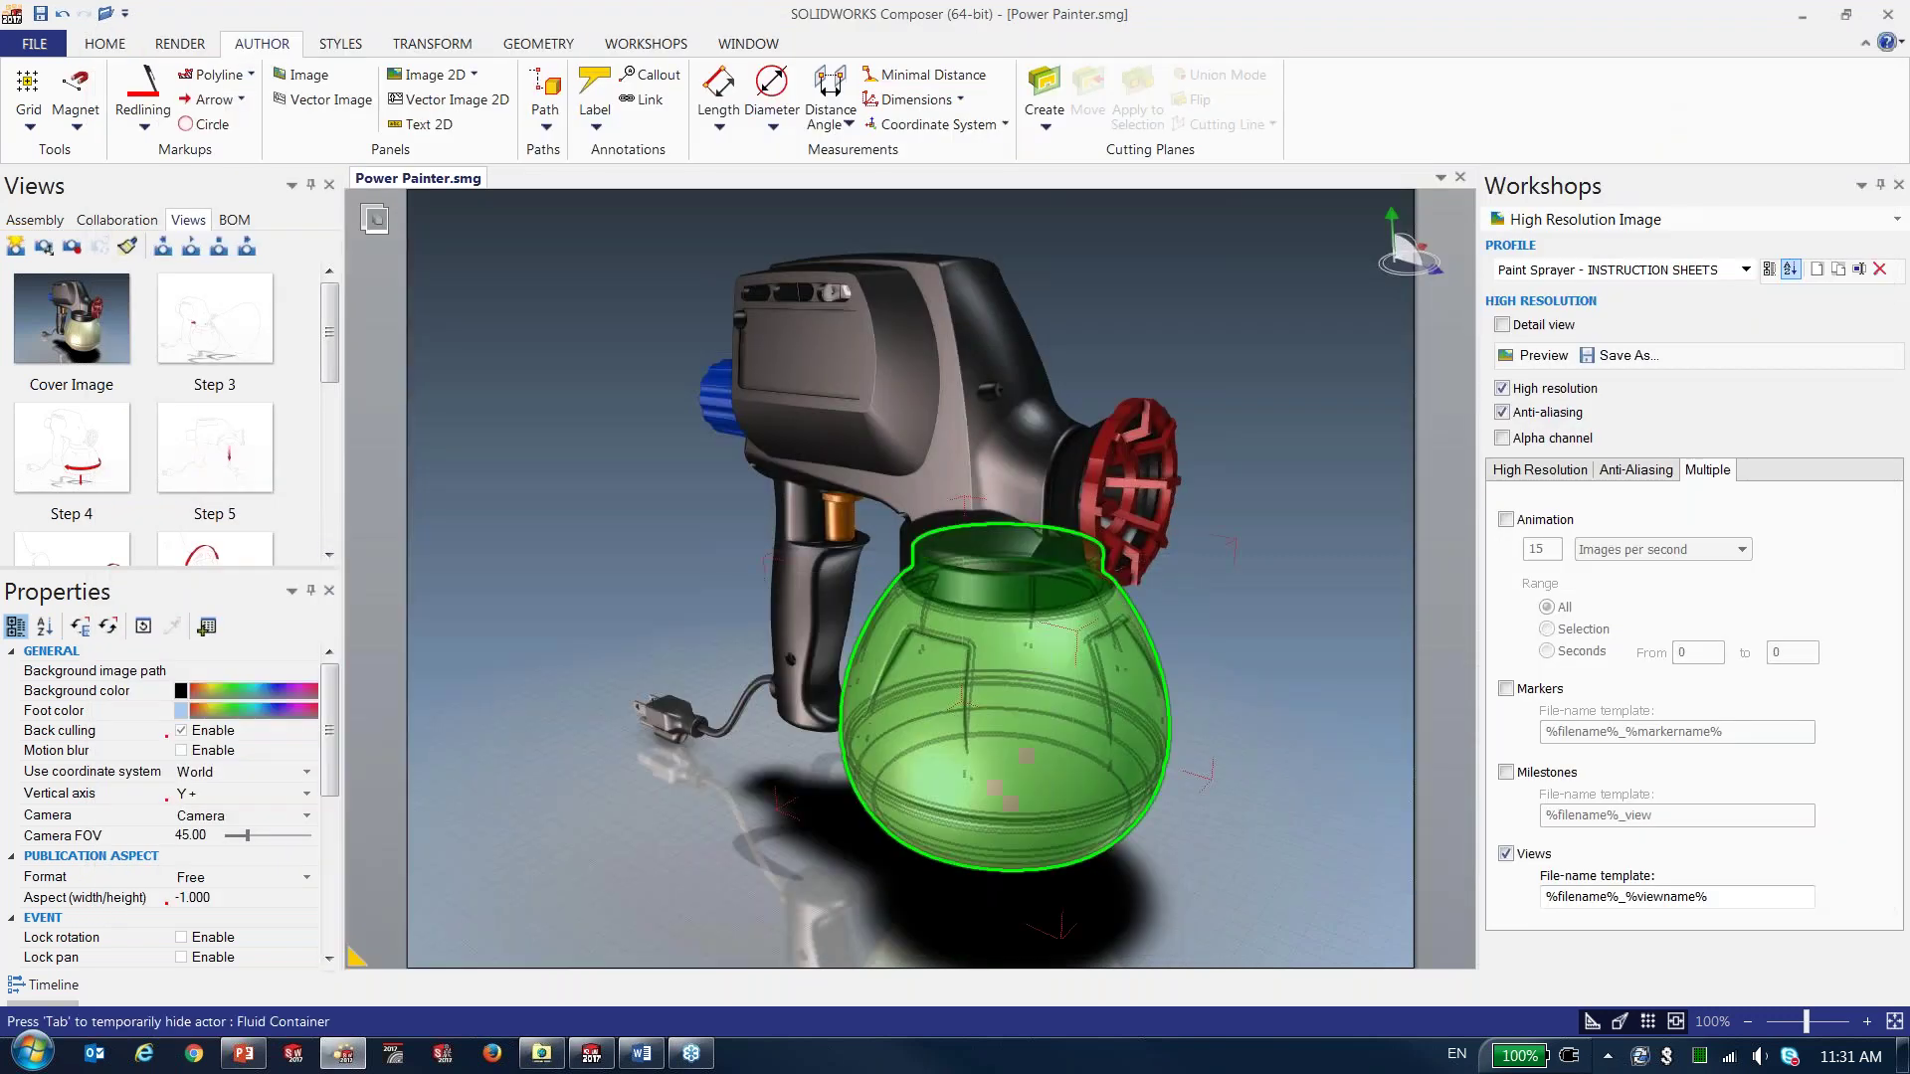
# - Switch to Cleaning Manual.docx in Word and update its linked Power Painter pictures from their source files
pyautogui.click(642, 1058)
pyautogui.scroll(5, 604, 512)
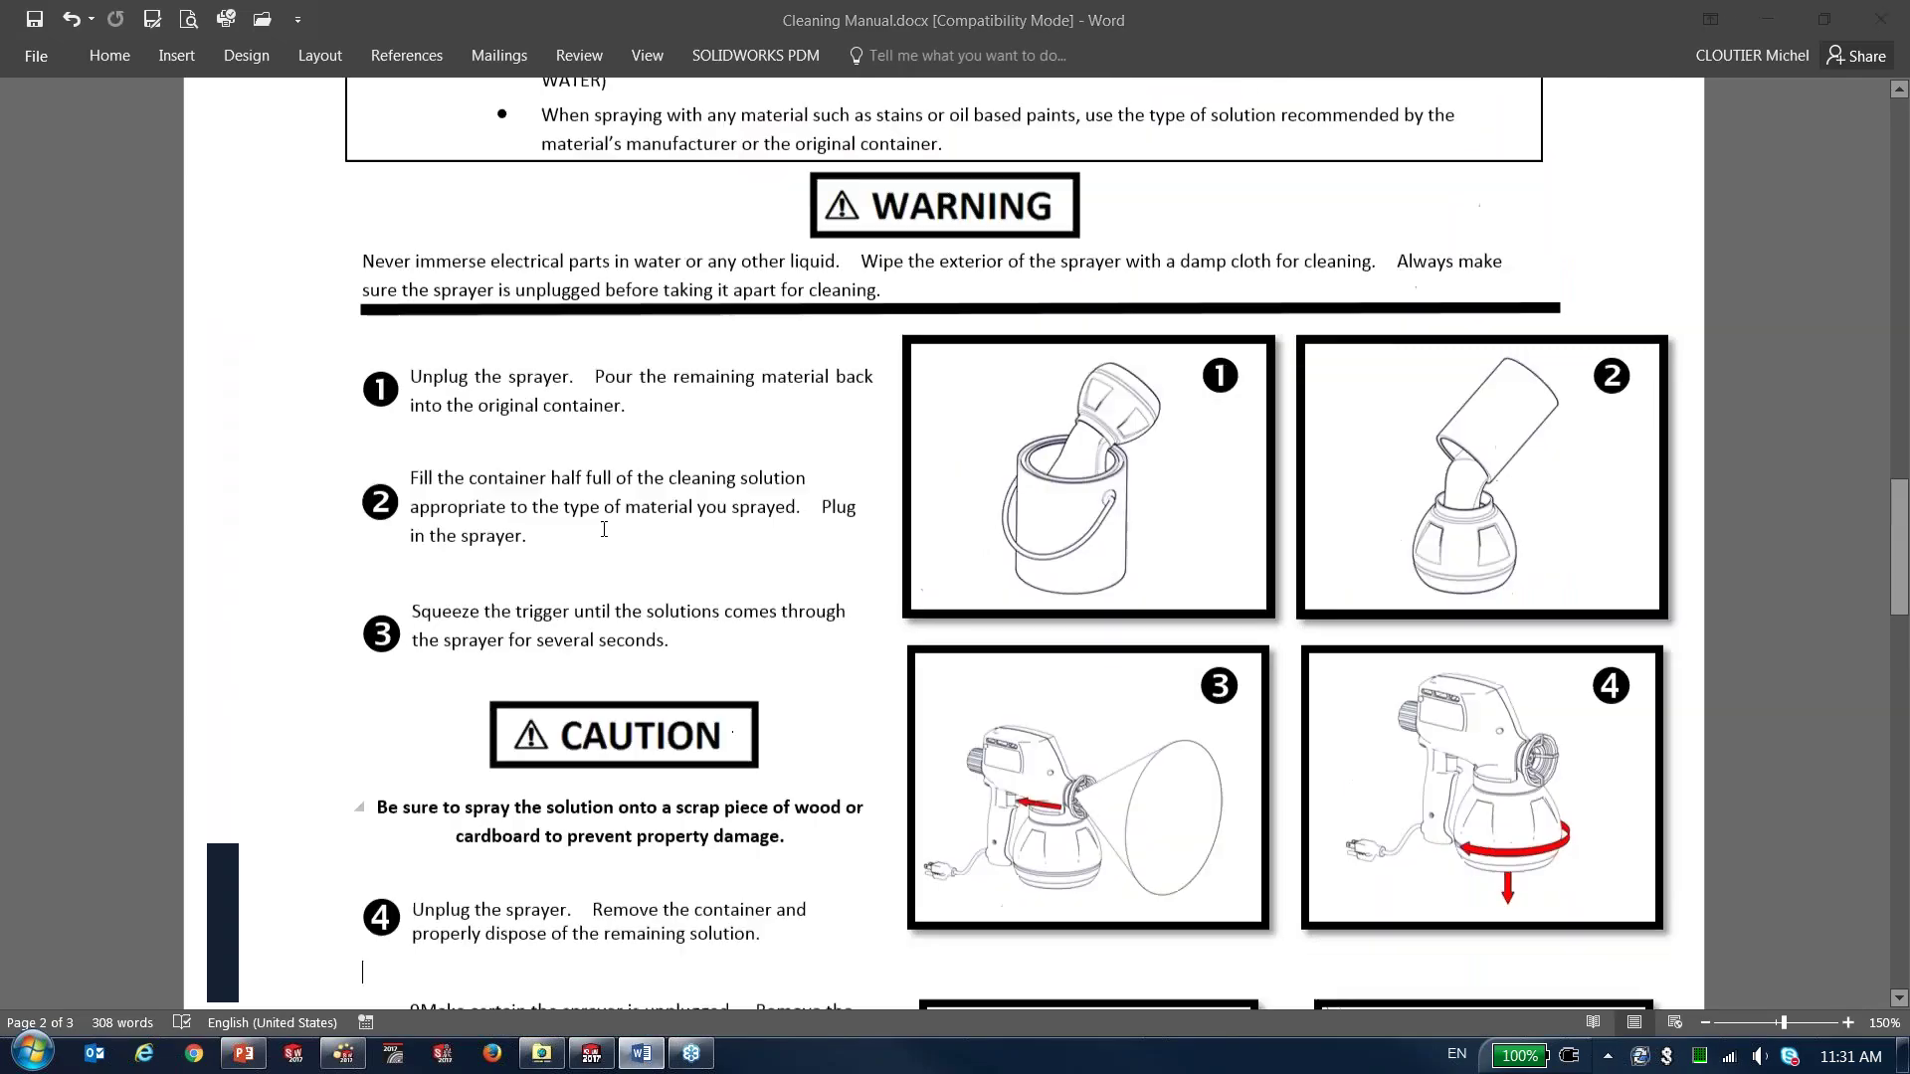
pyautogui.scroll(-6, 604, 512)
pyautogui.scroll(-1, 955, 542)
pyautogui.scroll(15, 955, 542)
pyautogui.scroll(6, 567, 481)
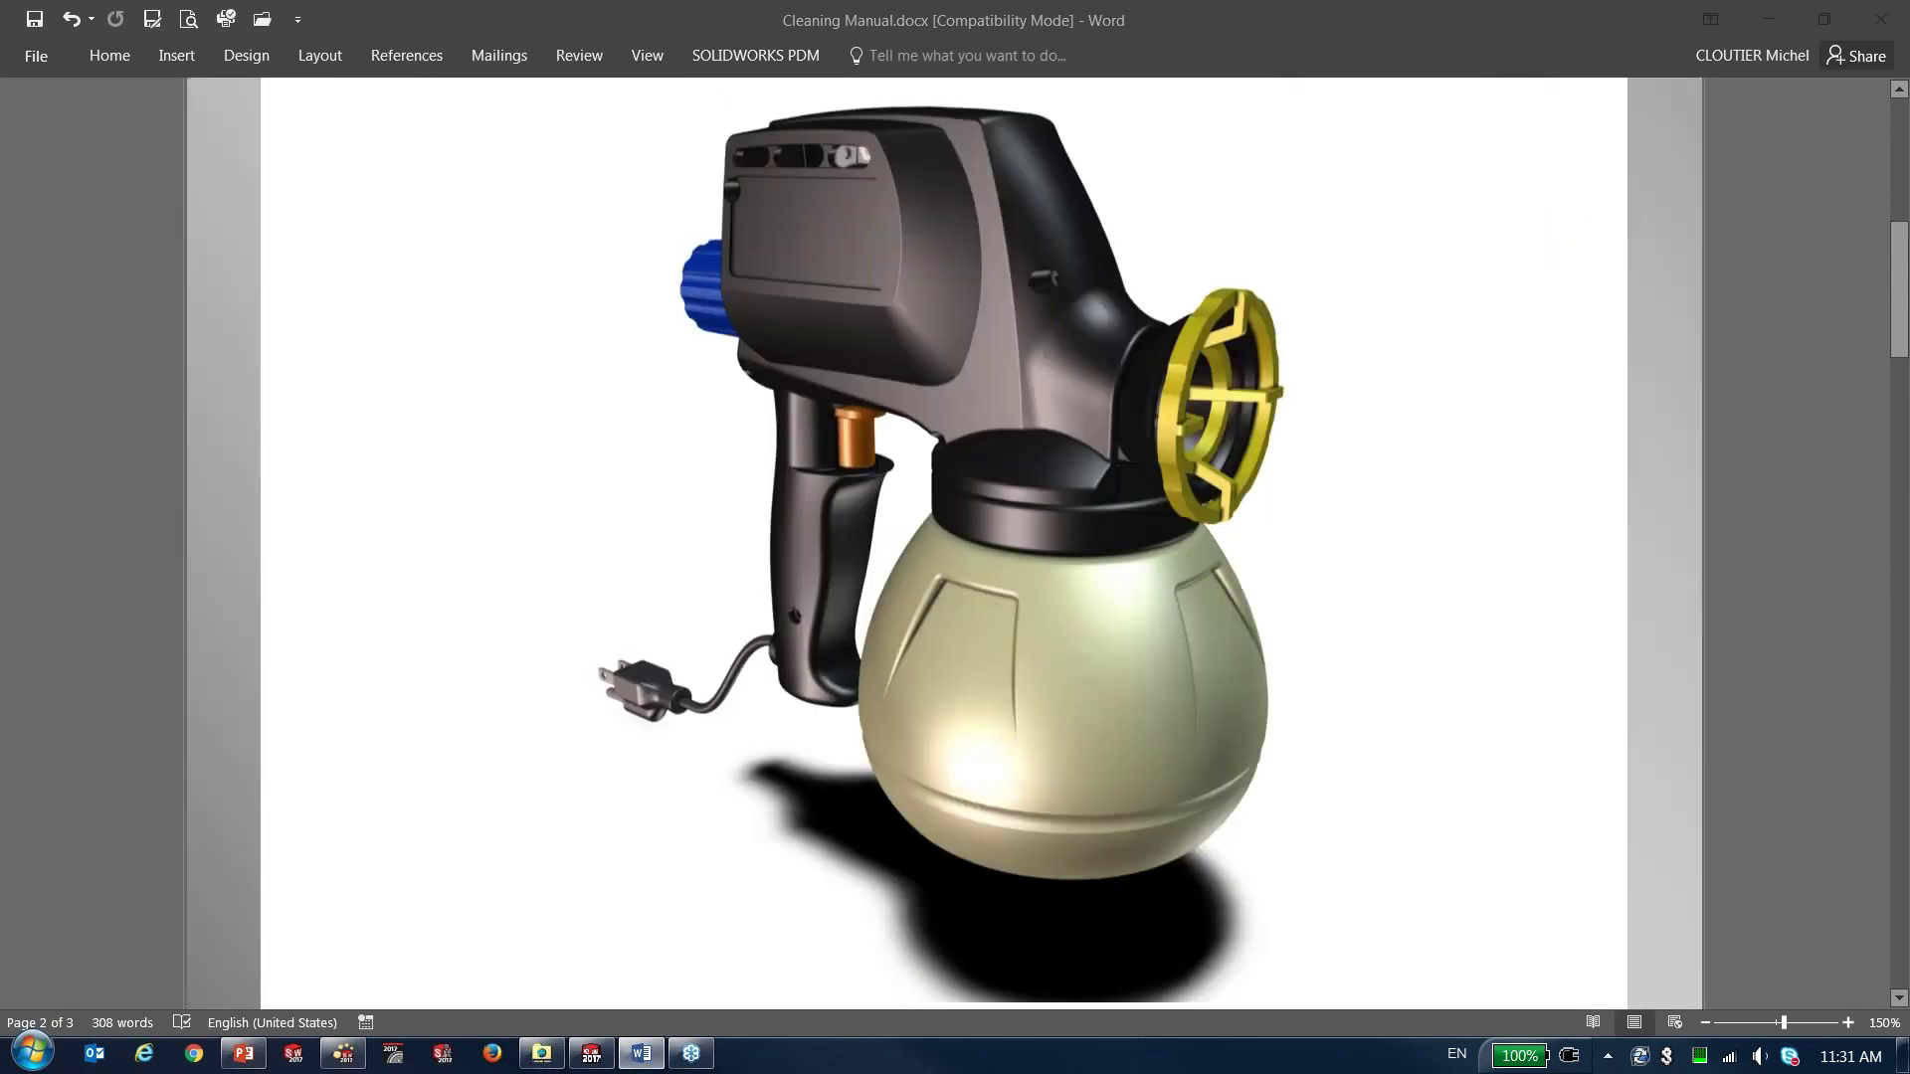
pyautogui.click(36, 56)
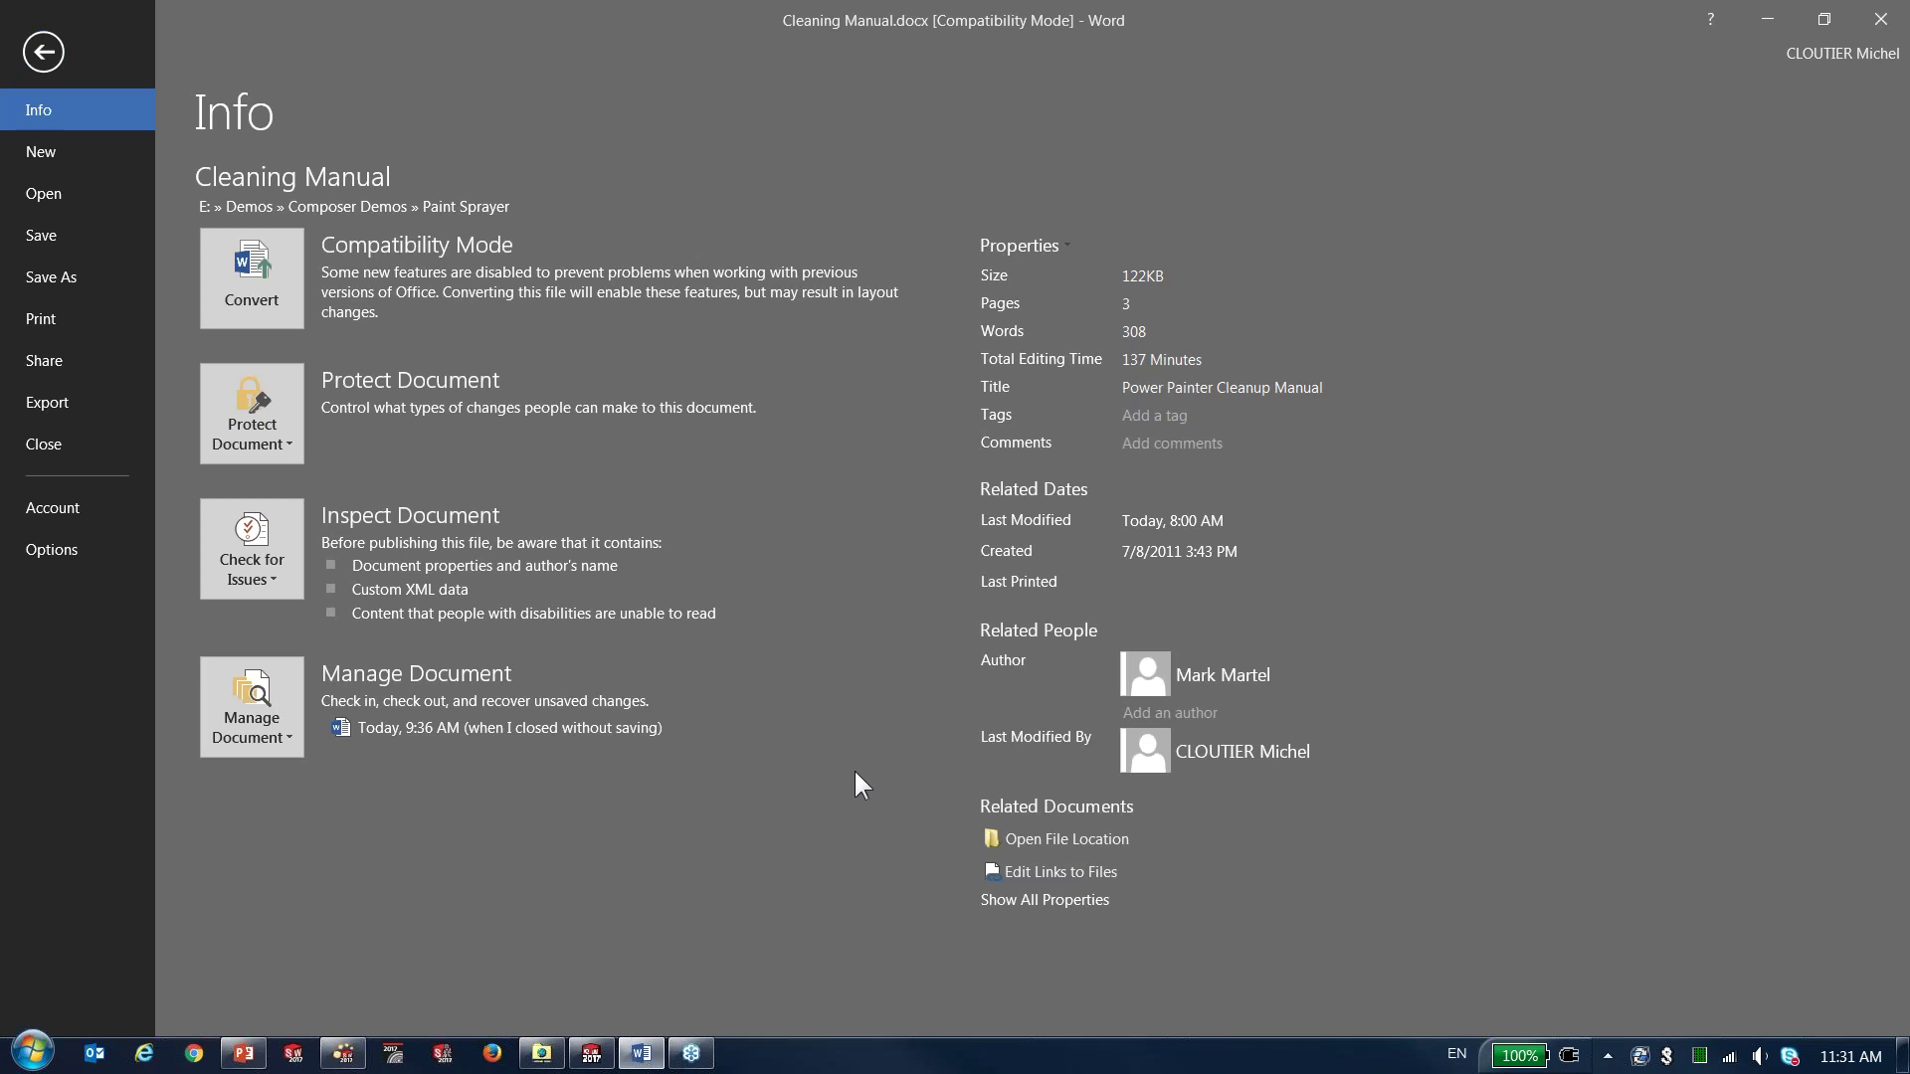
pyautogui.click(1046, 866)
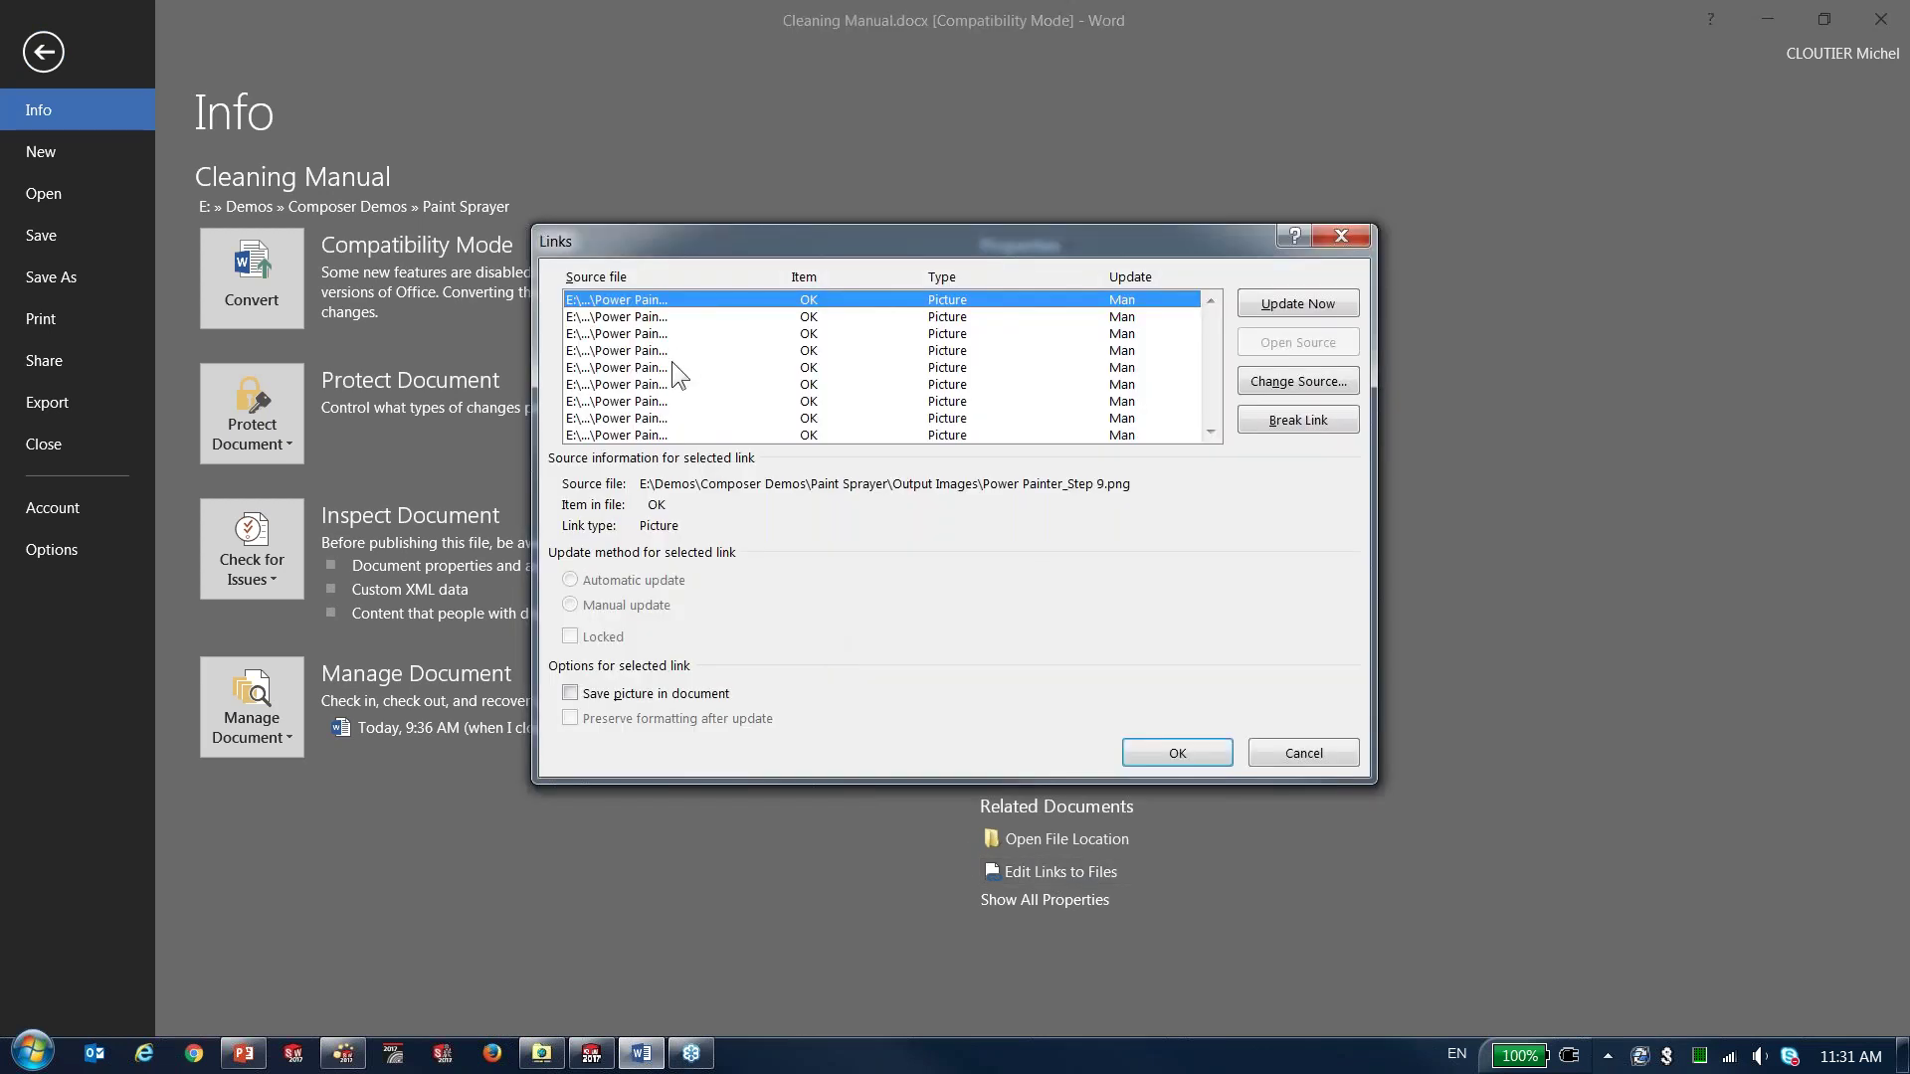
pyautogui.keyDown('shift'); pyautogui.click(654, 435); pyautogui.keyUp('shift')
pyautogui.click(1321, 306)
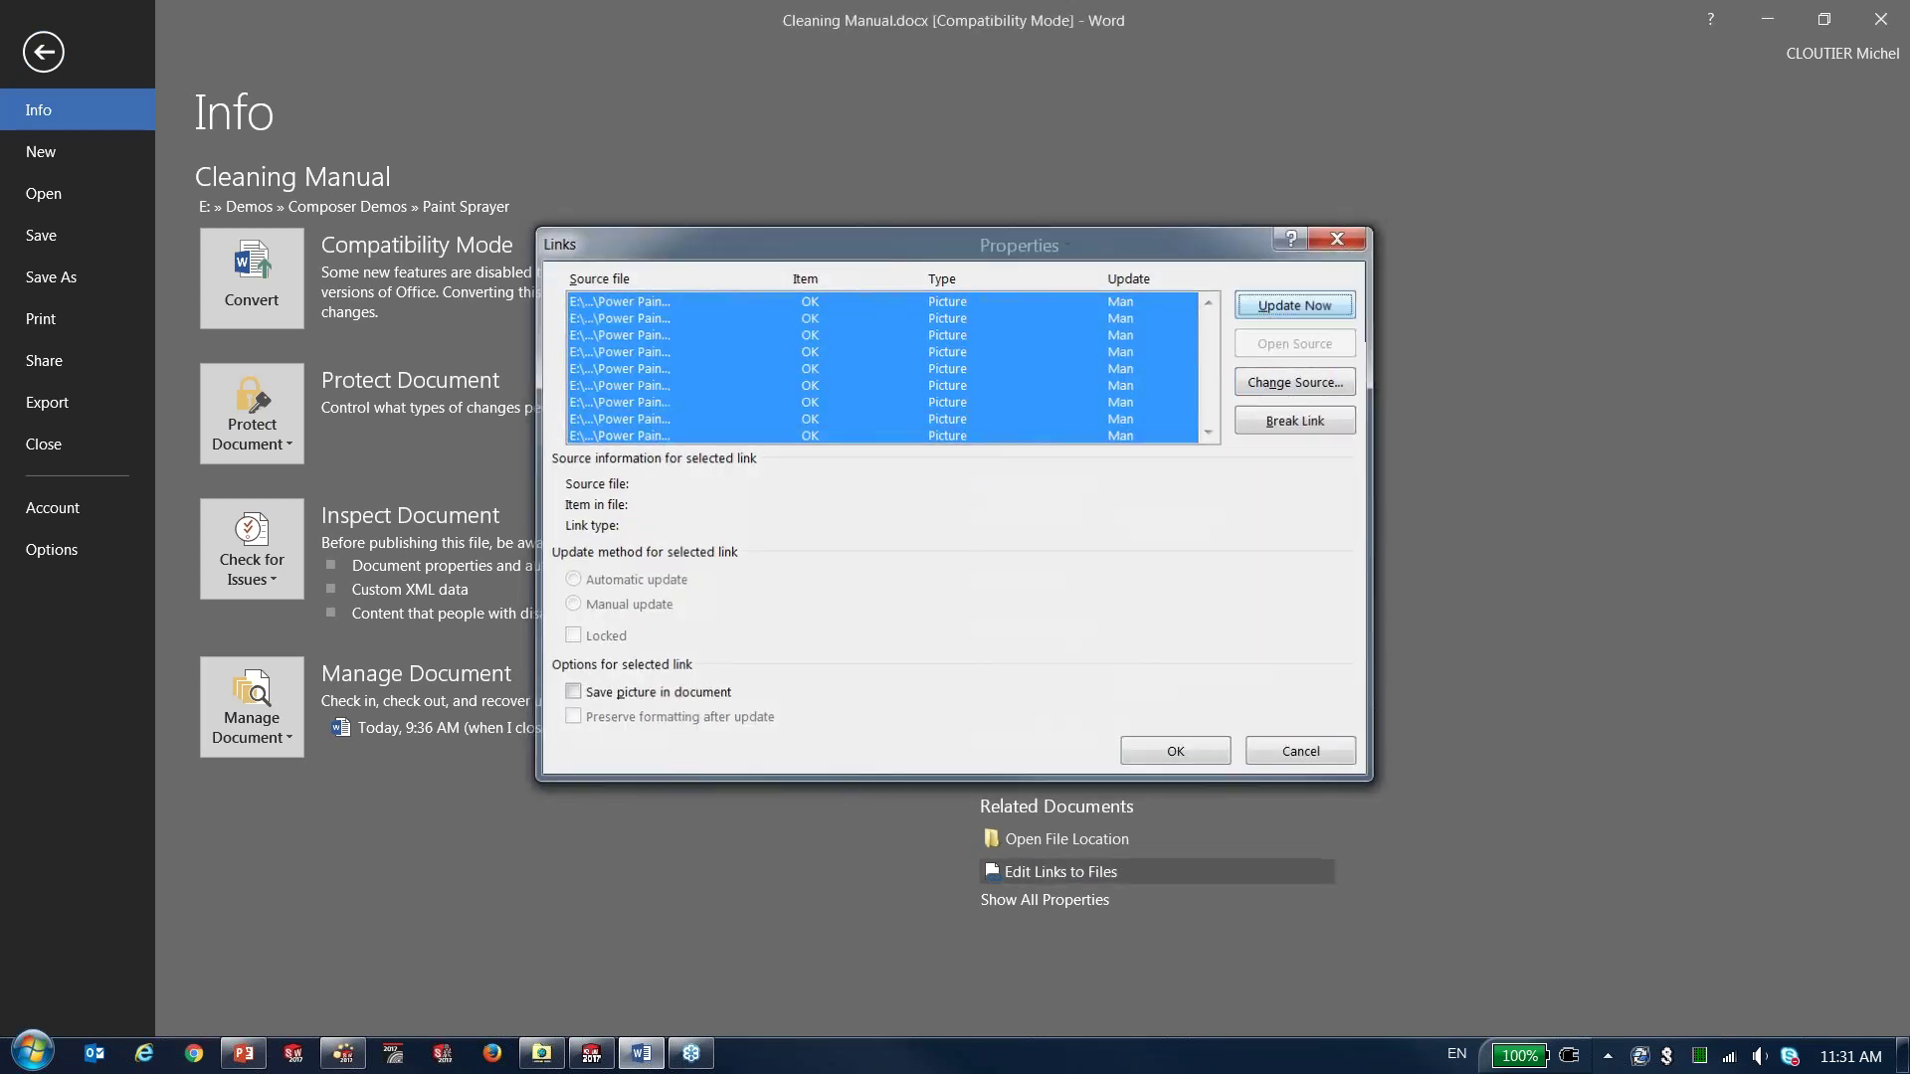
pyautogui.press('Escape')
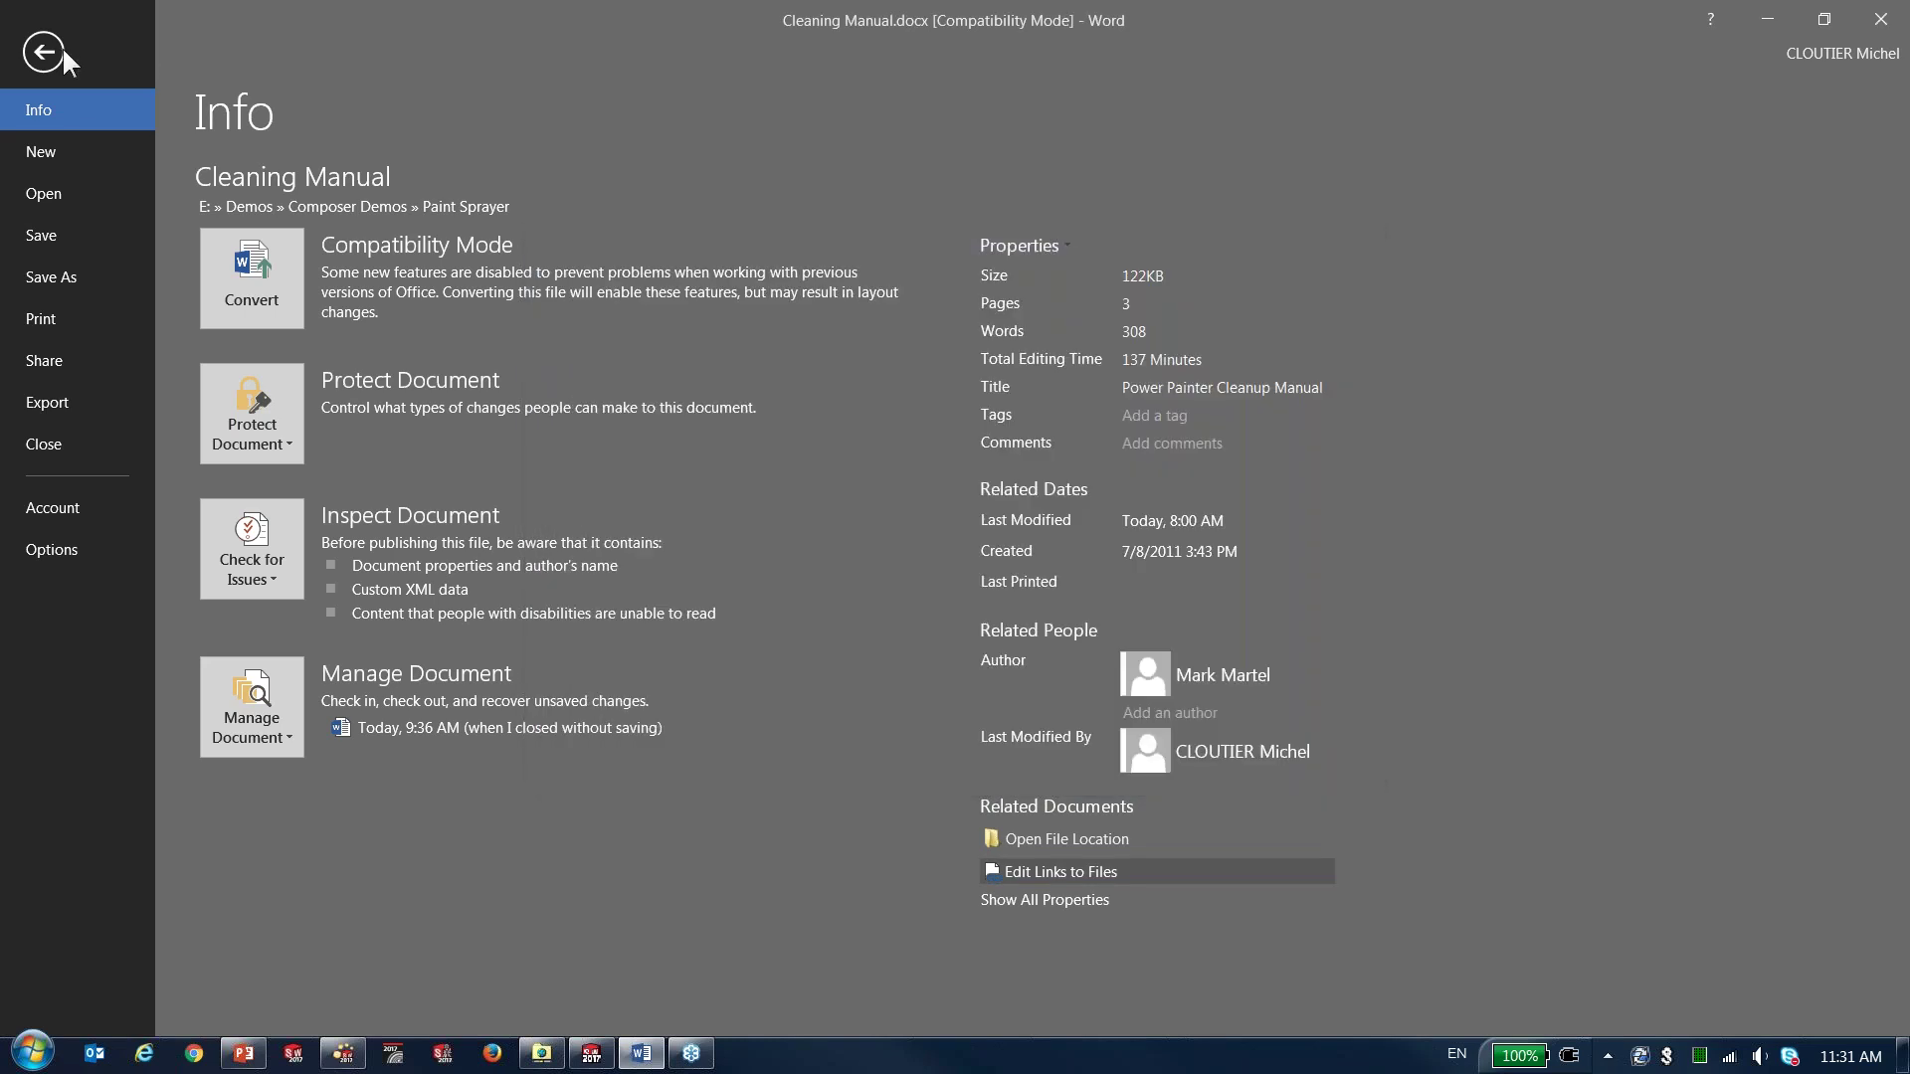
pyautogui.click(54, 48)
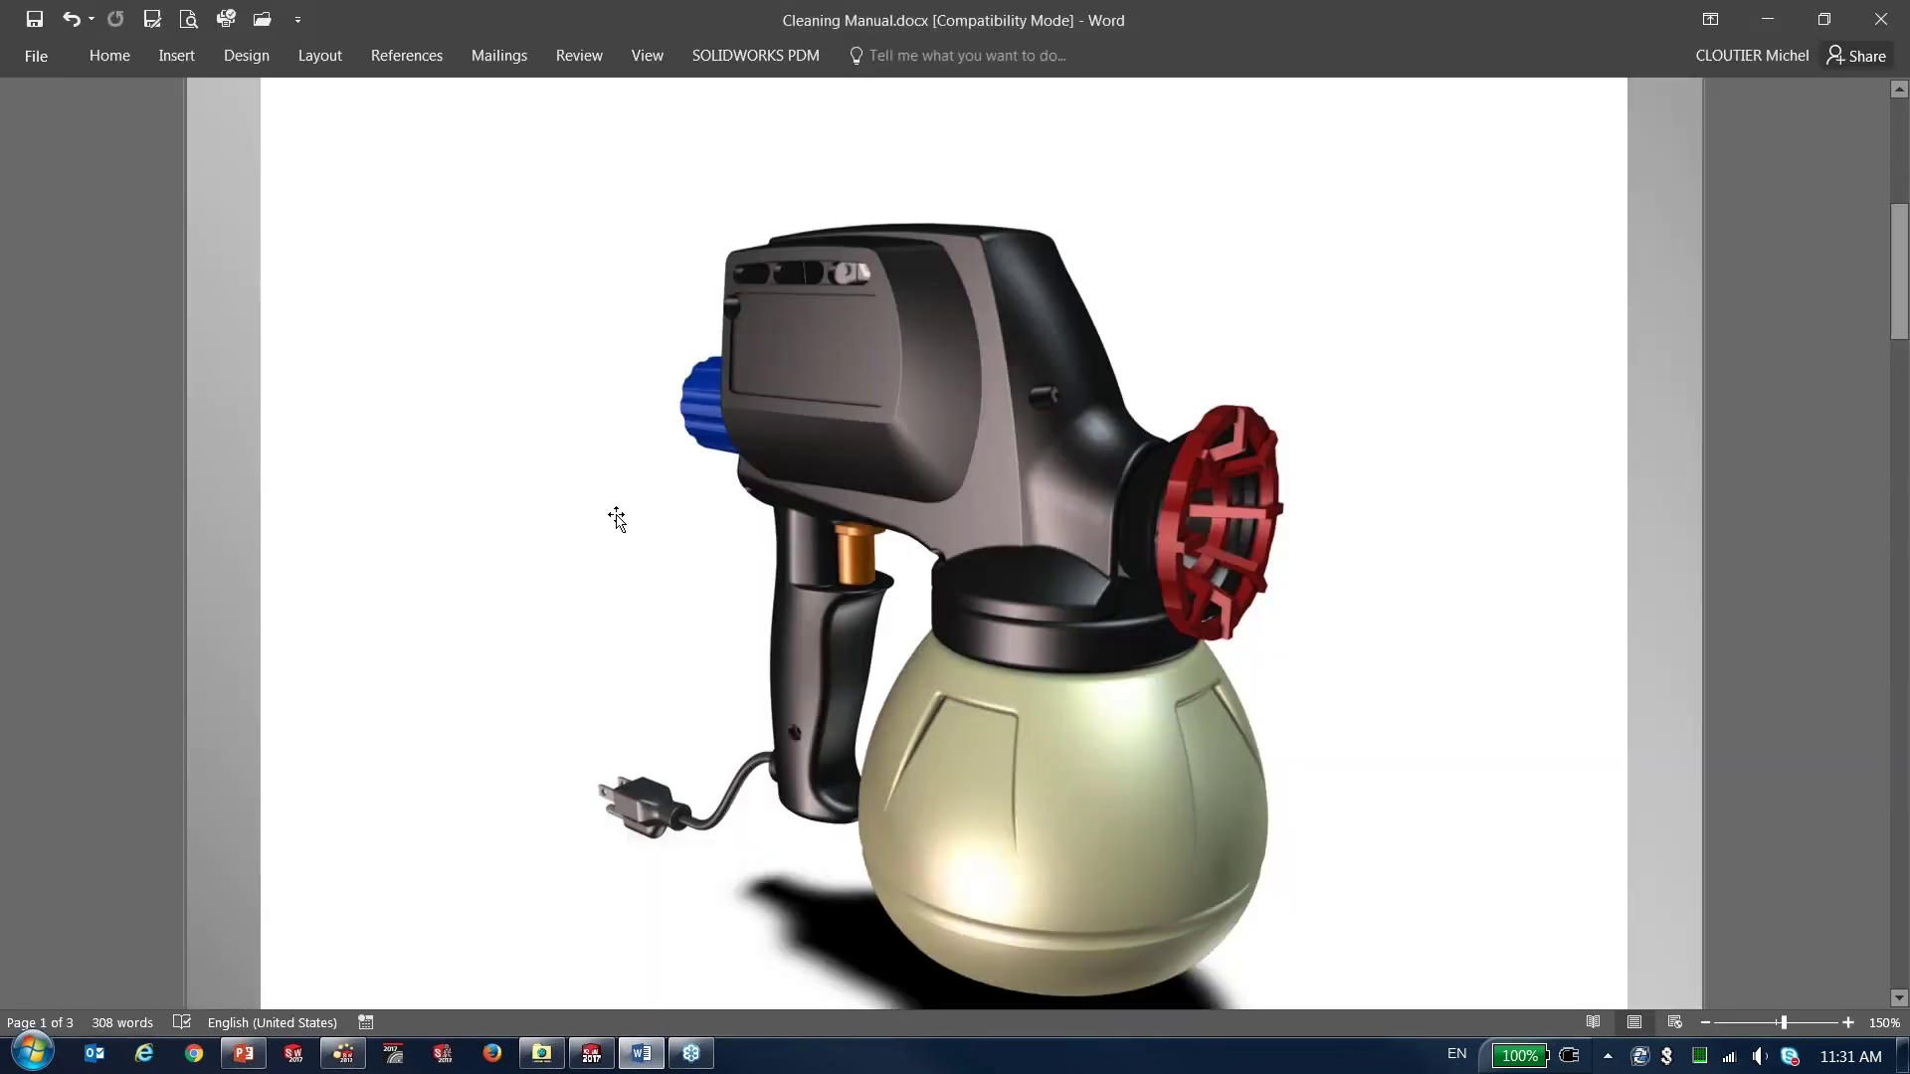
# - Review the updated cover and cleaning step illustrations in the manual, and switch to the PowerPoint slide show
pyautogui.scroll(-10, 617, 518)
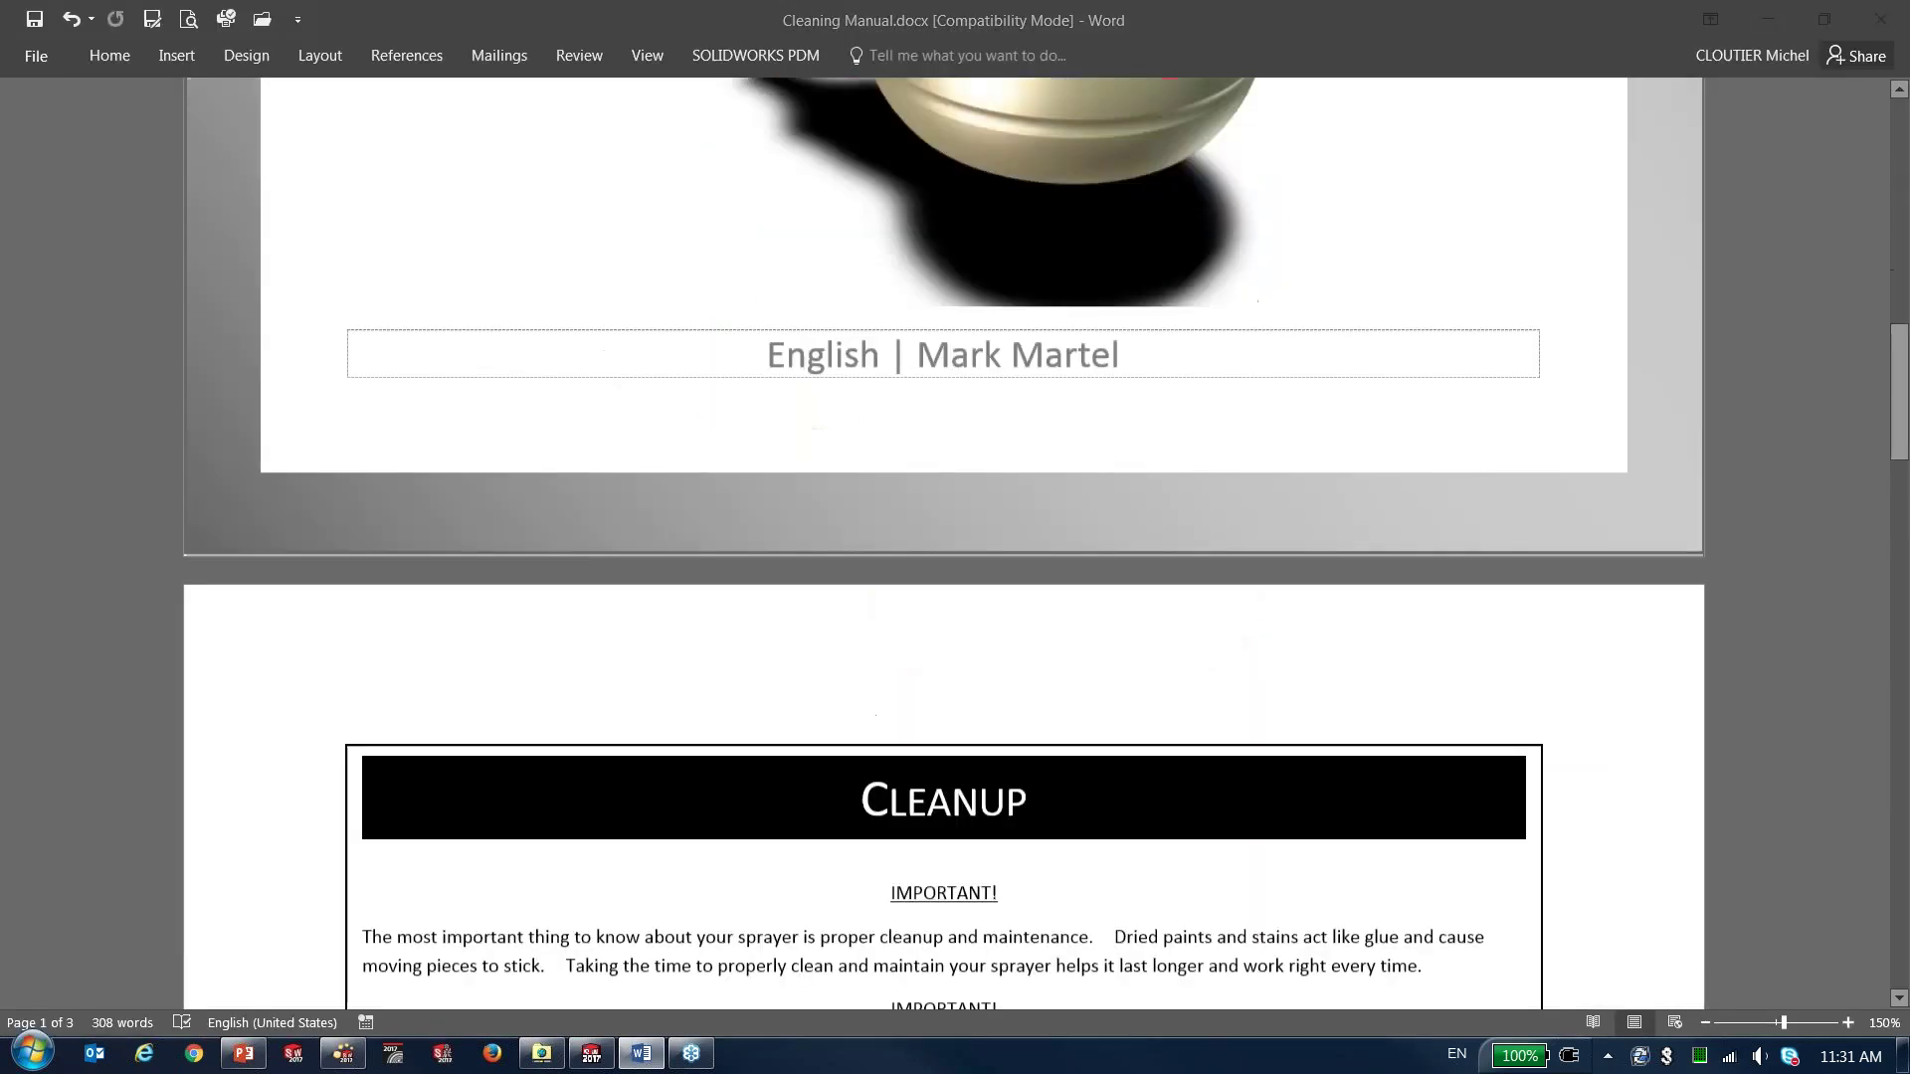
pyautogui.scroll(-12, 943, 544)
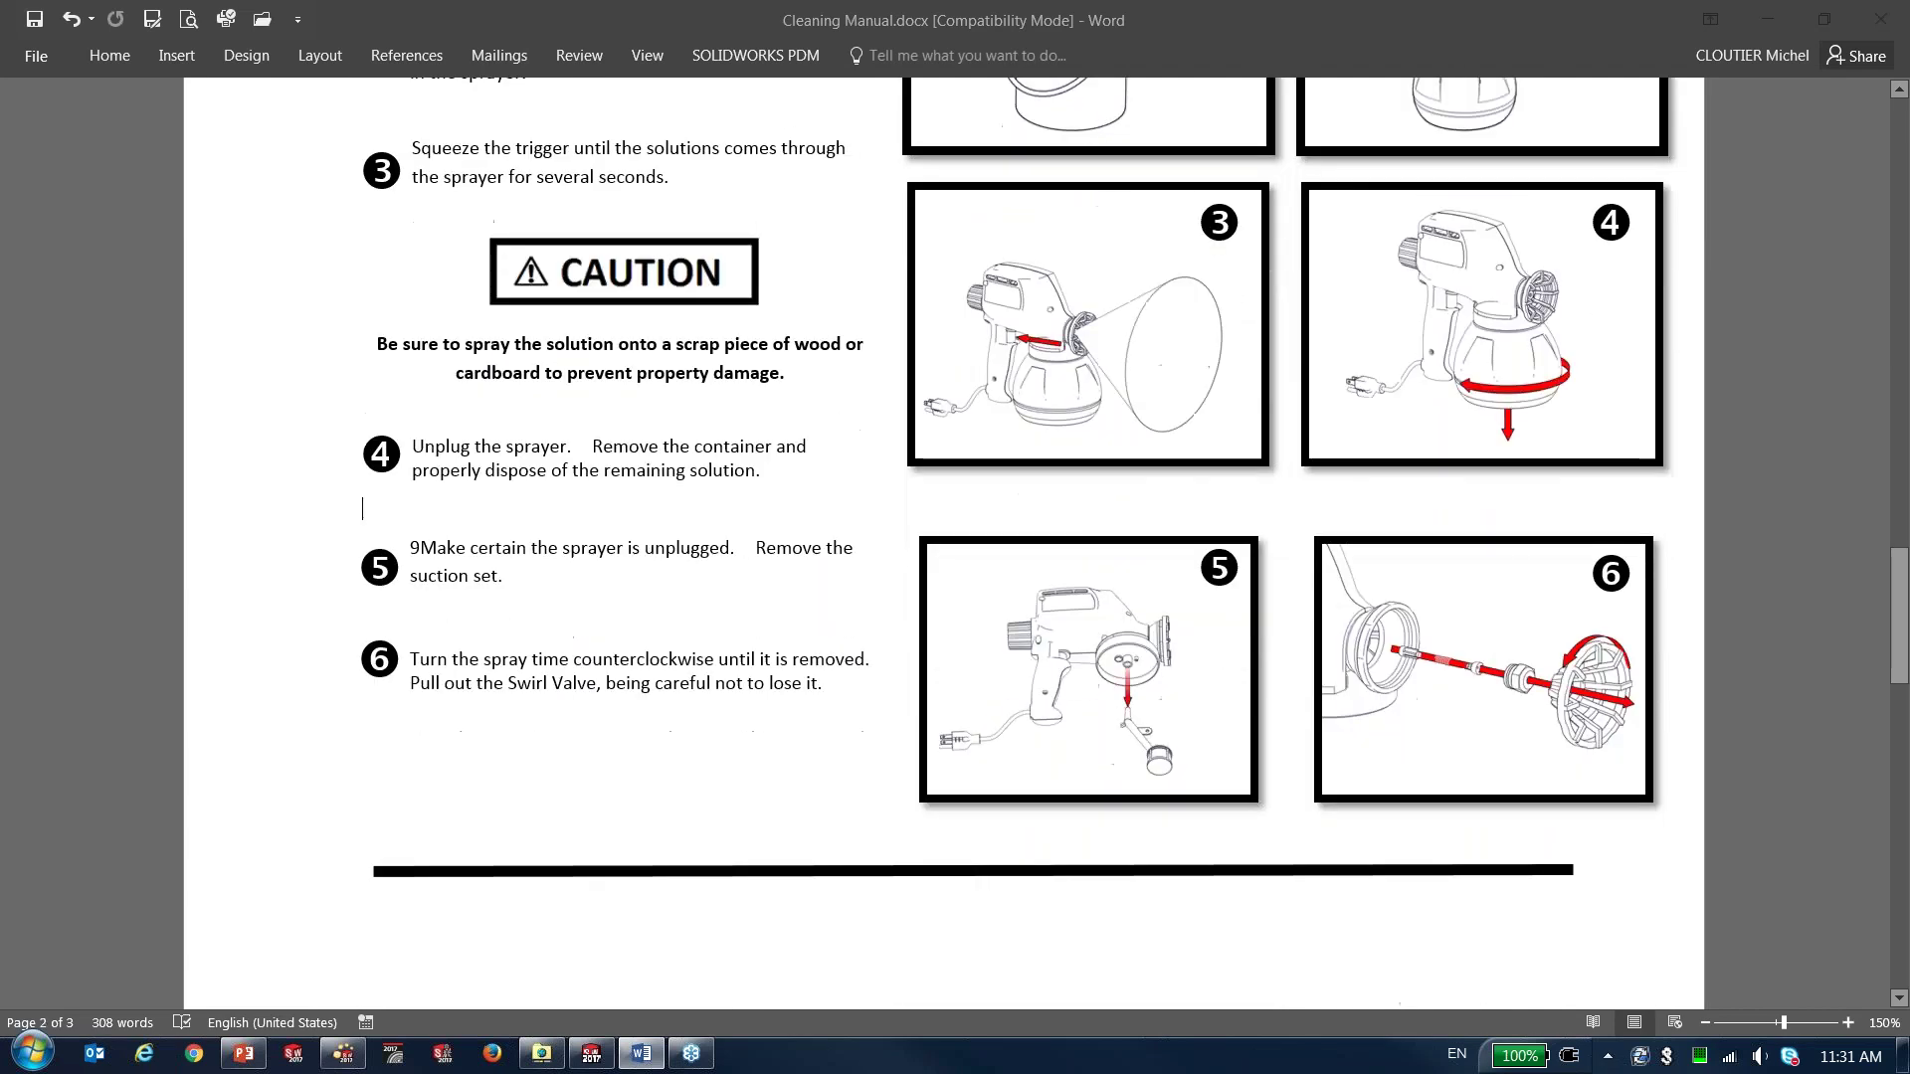
pyautogui.scroll(-2, 943, 544)
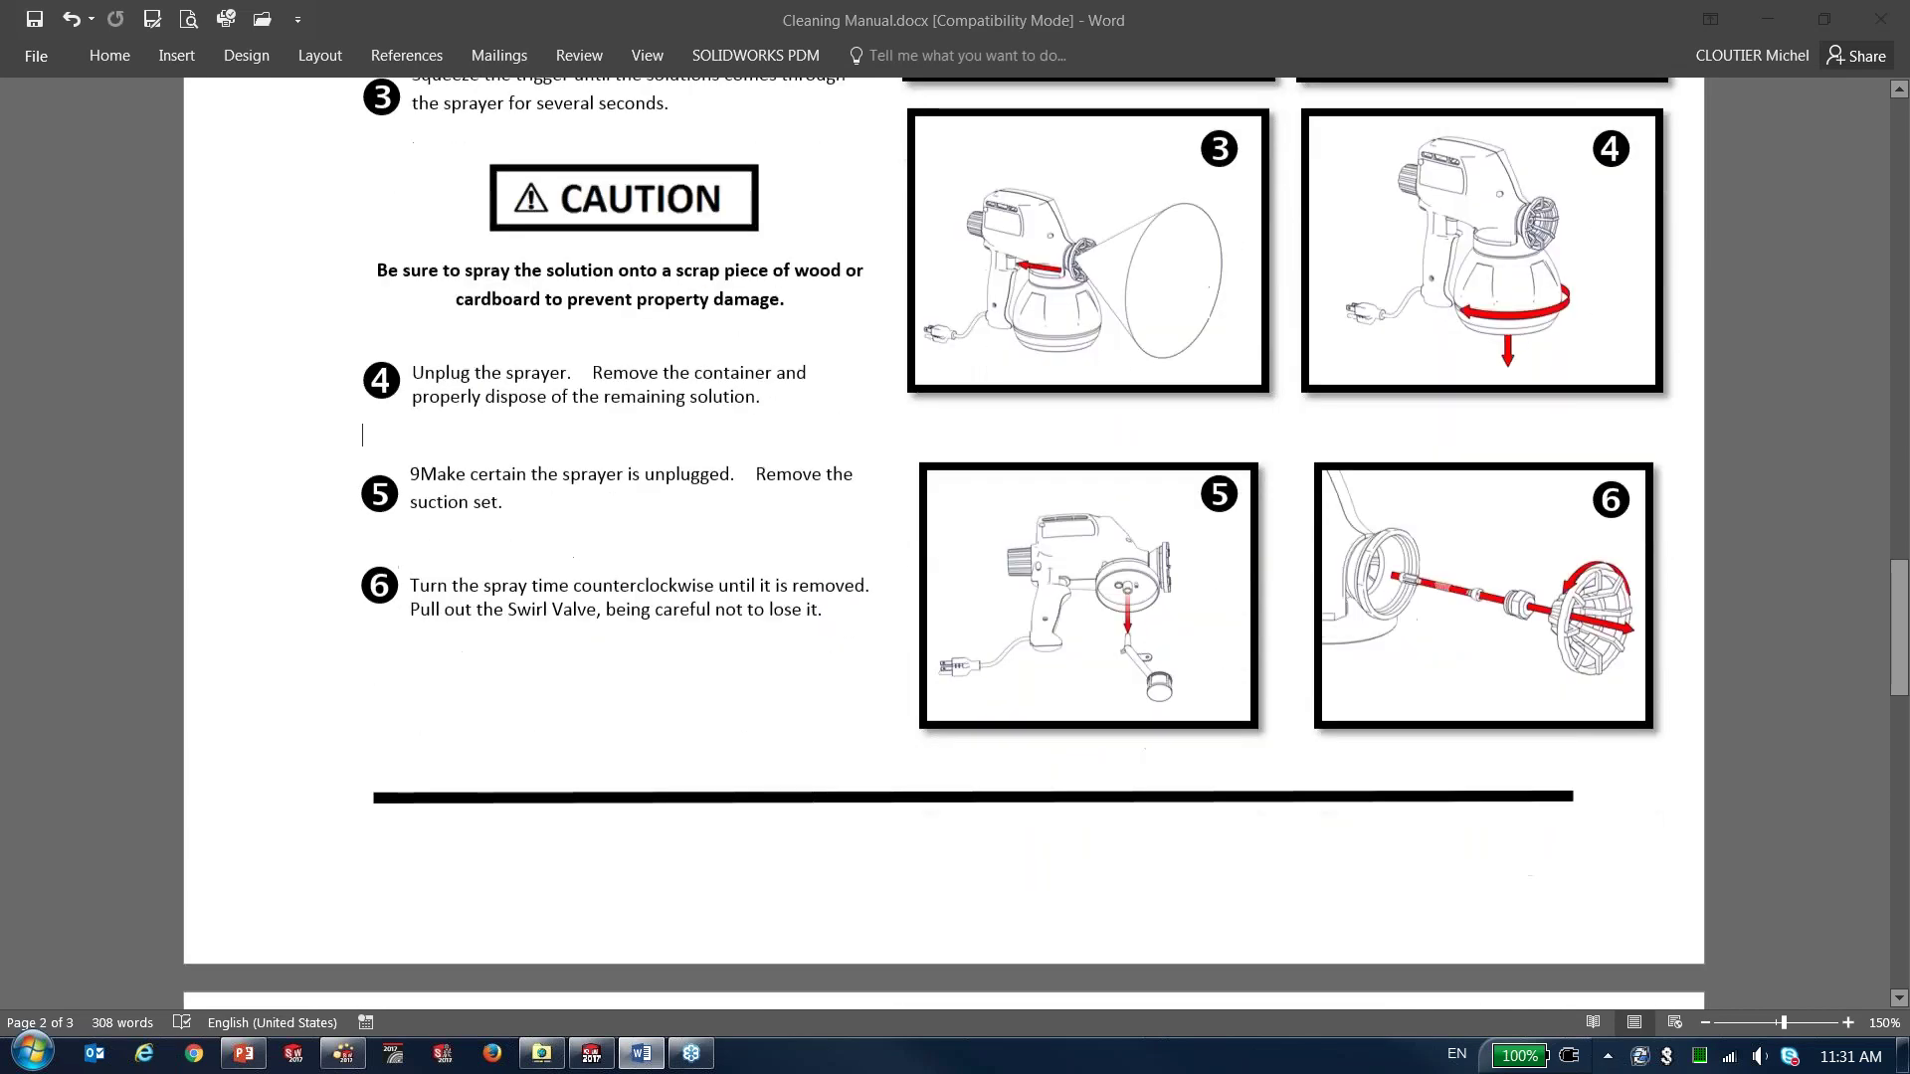
pyautogui.scroll(2, 943, 544)
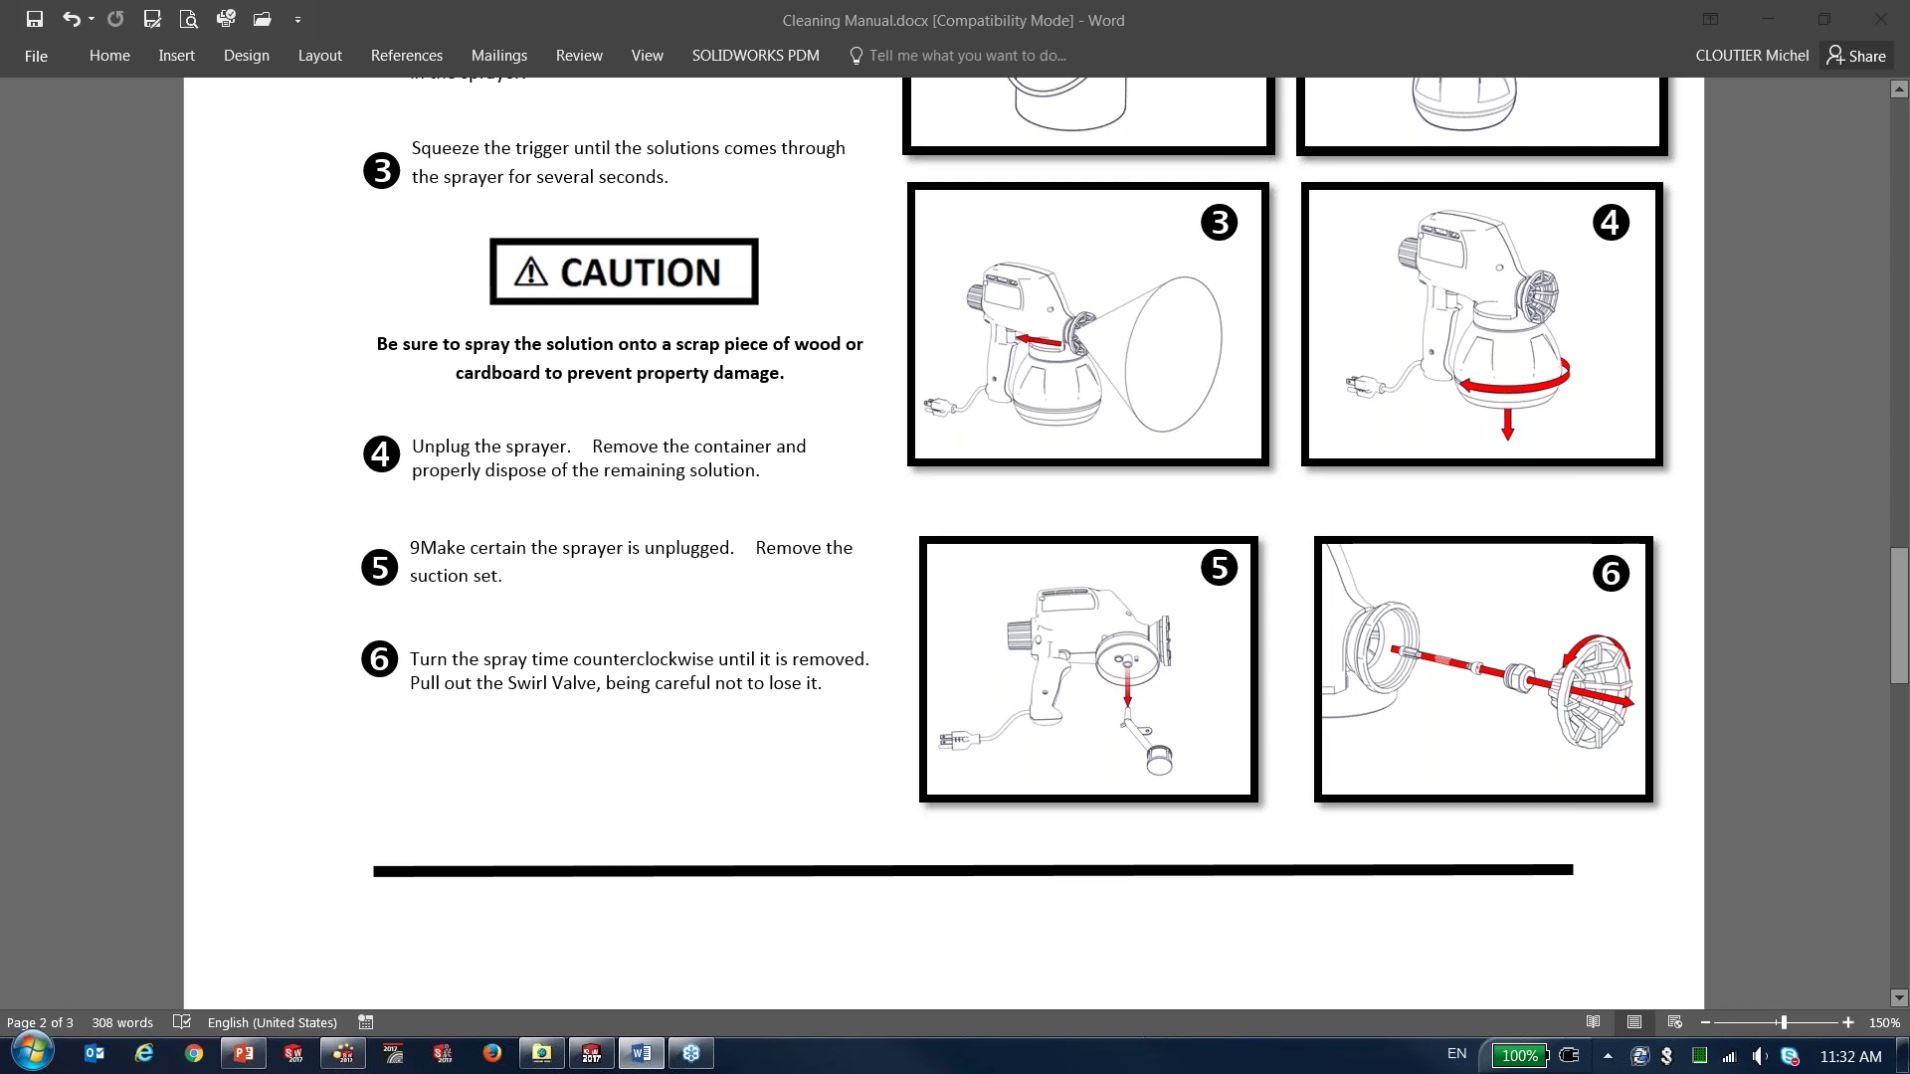
pyautogui.click(1778, 20)
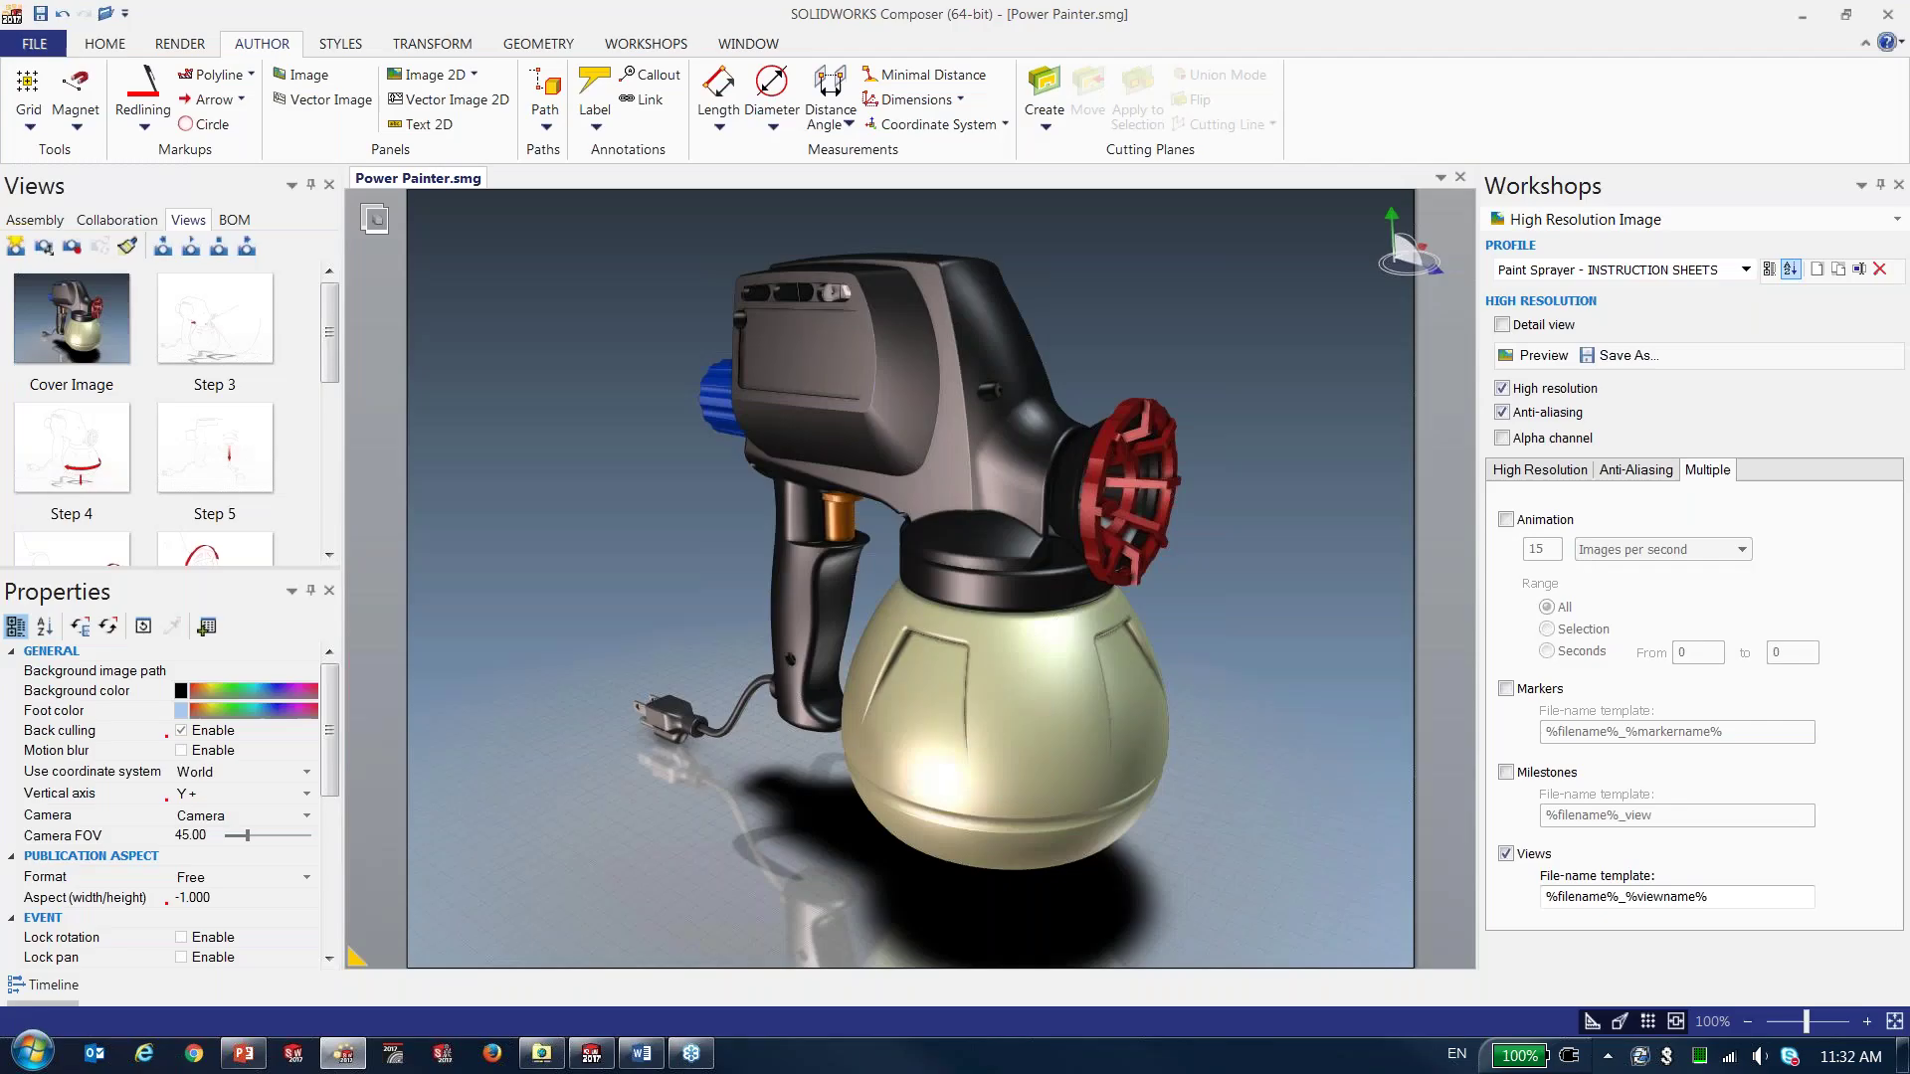
pyautogui.click(244, 1053)
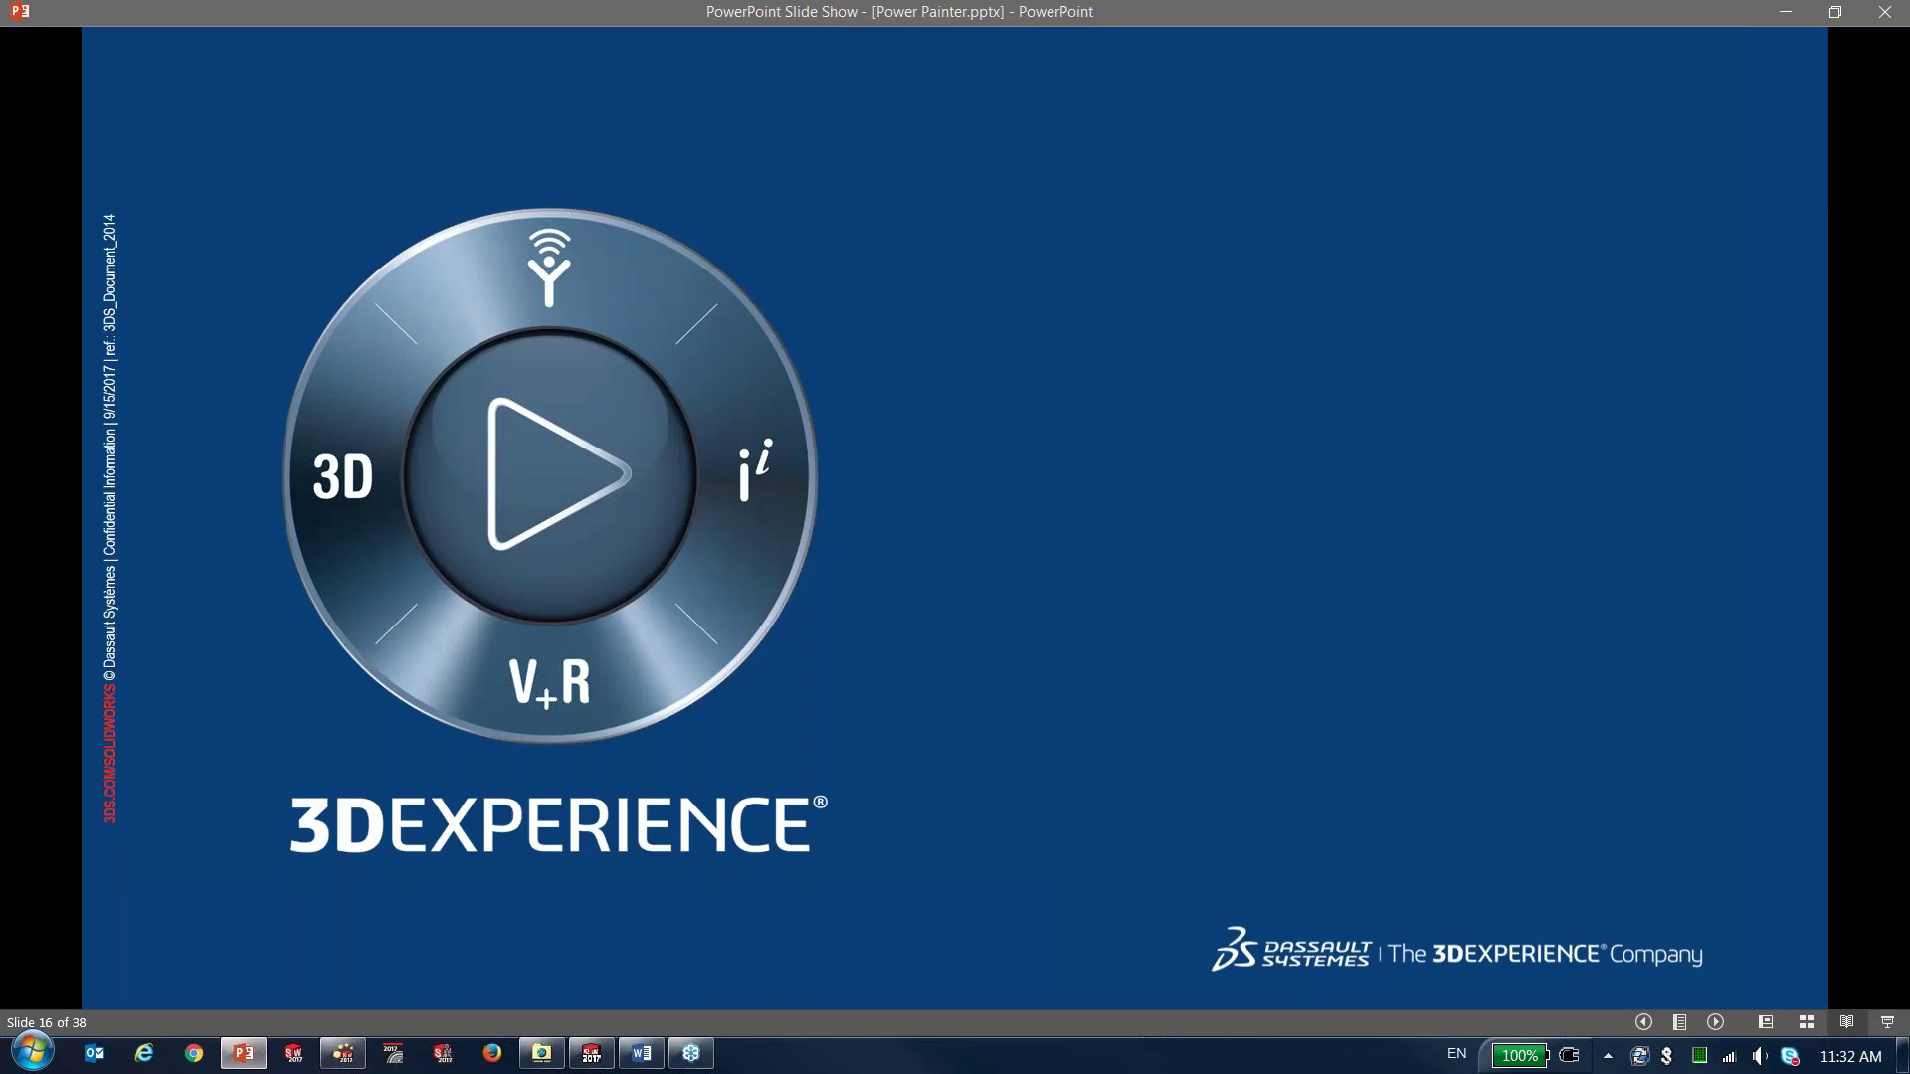
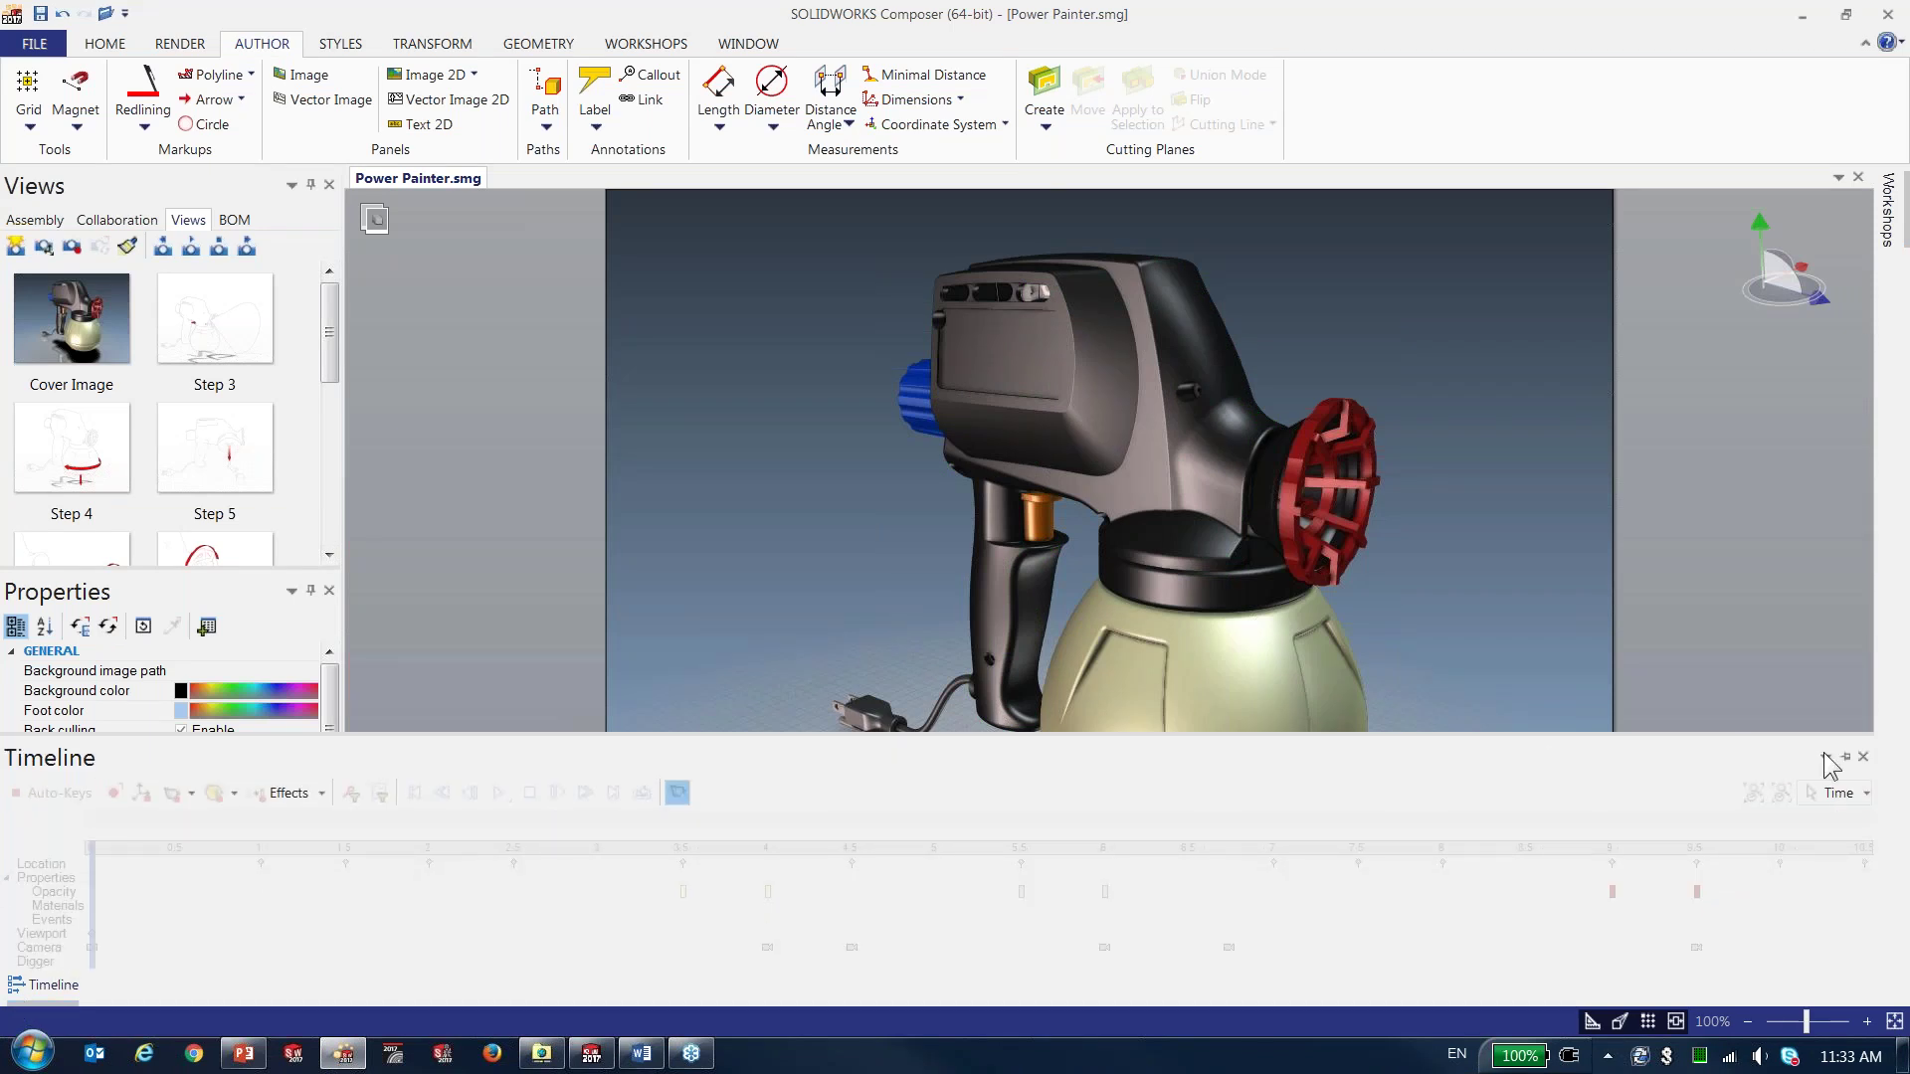
# - Keep the Composer Timeline pane open, enter Animation mode without saving the PART LIST view changes, and play the animation
pyautogui.click(1846, 758)
pyautogui.click(373, 221)
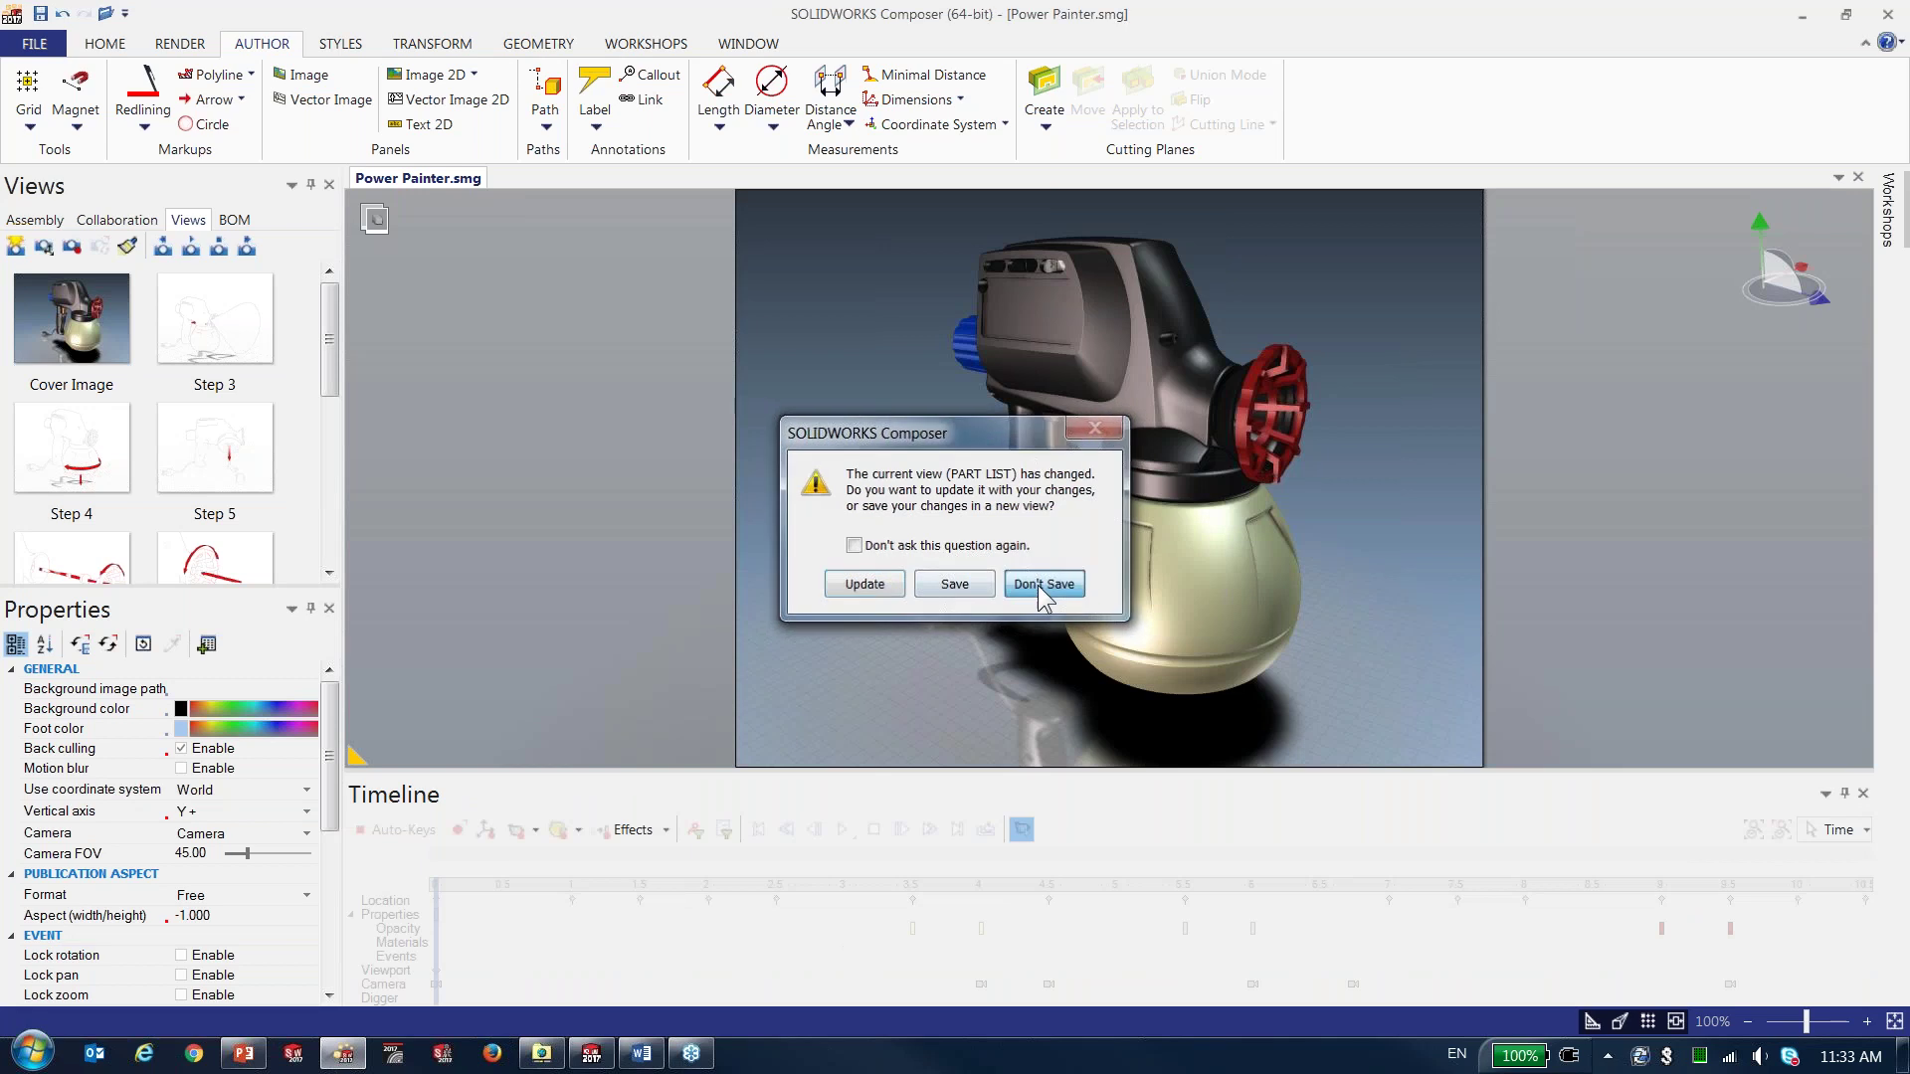
pyautogui.click(1037, 585)
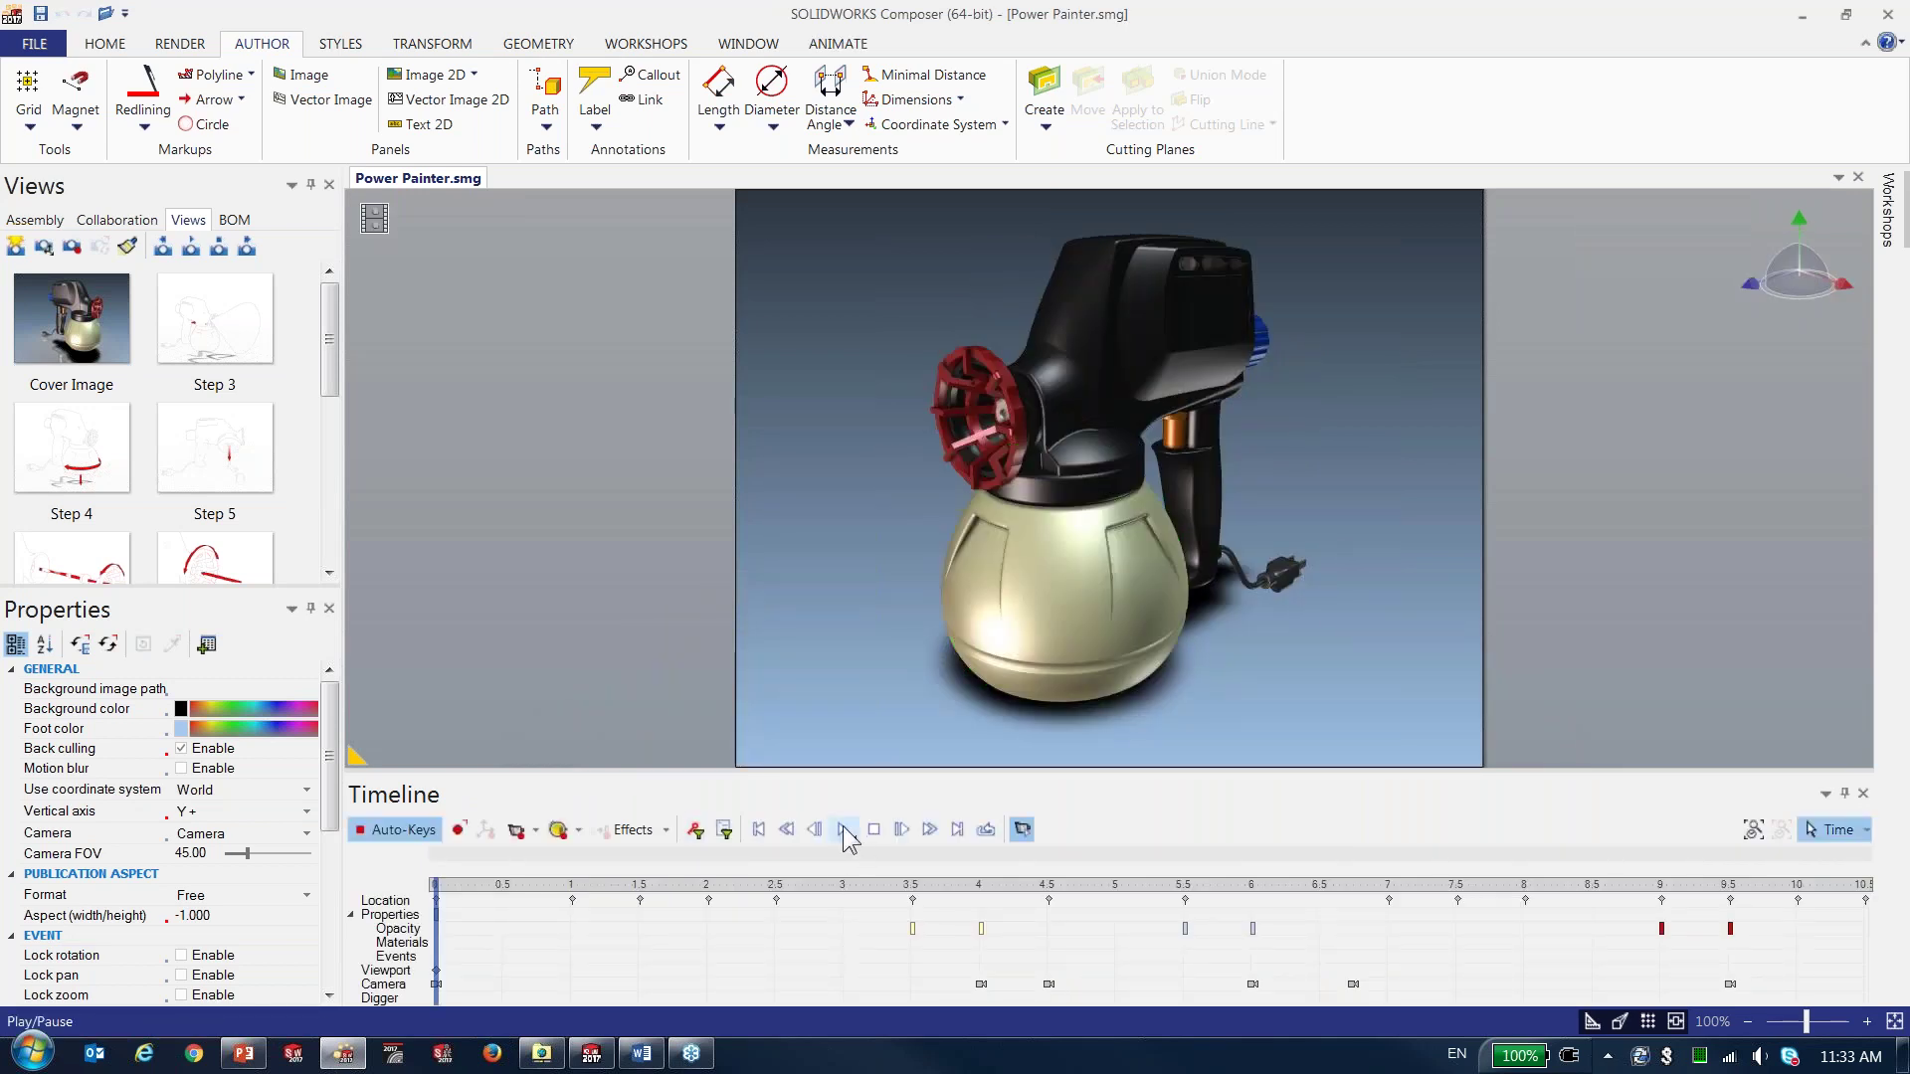
pyautogui.click(844, 829)
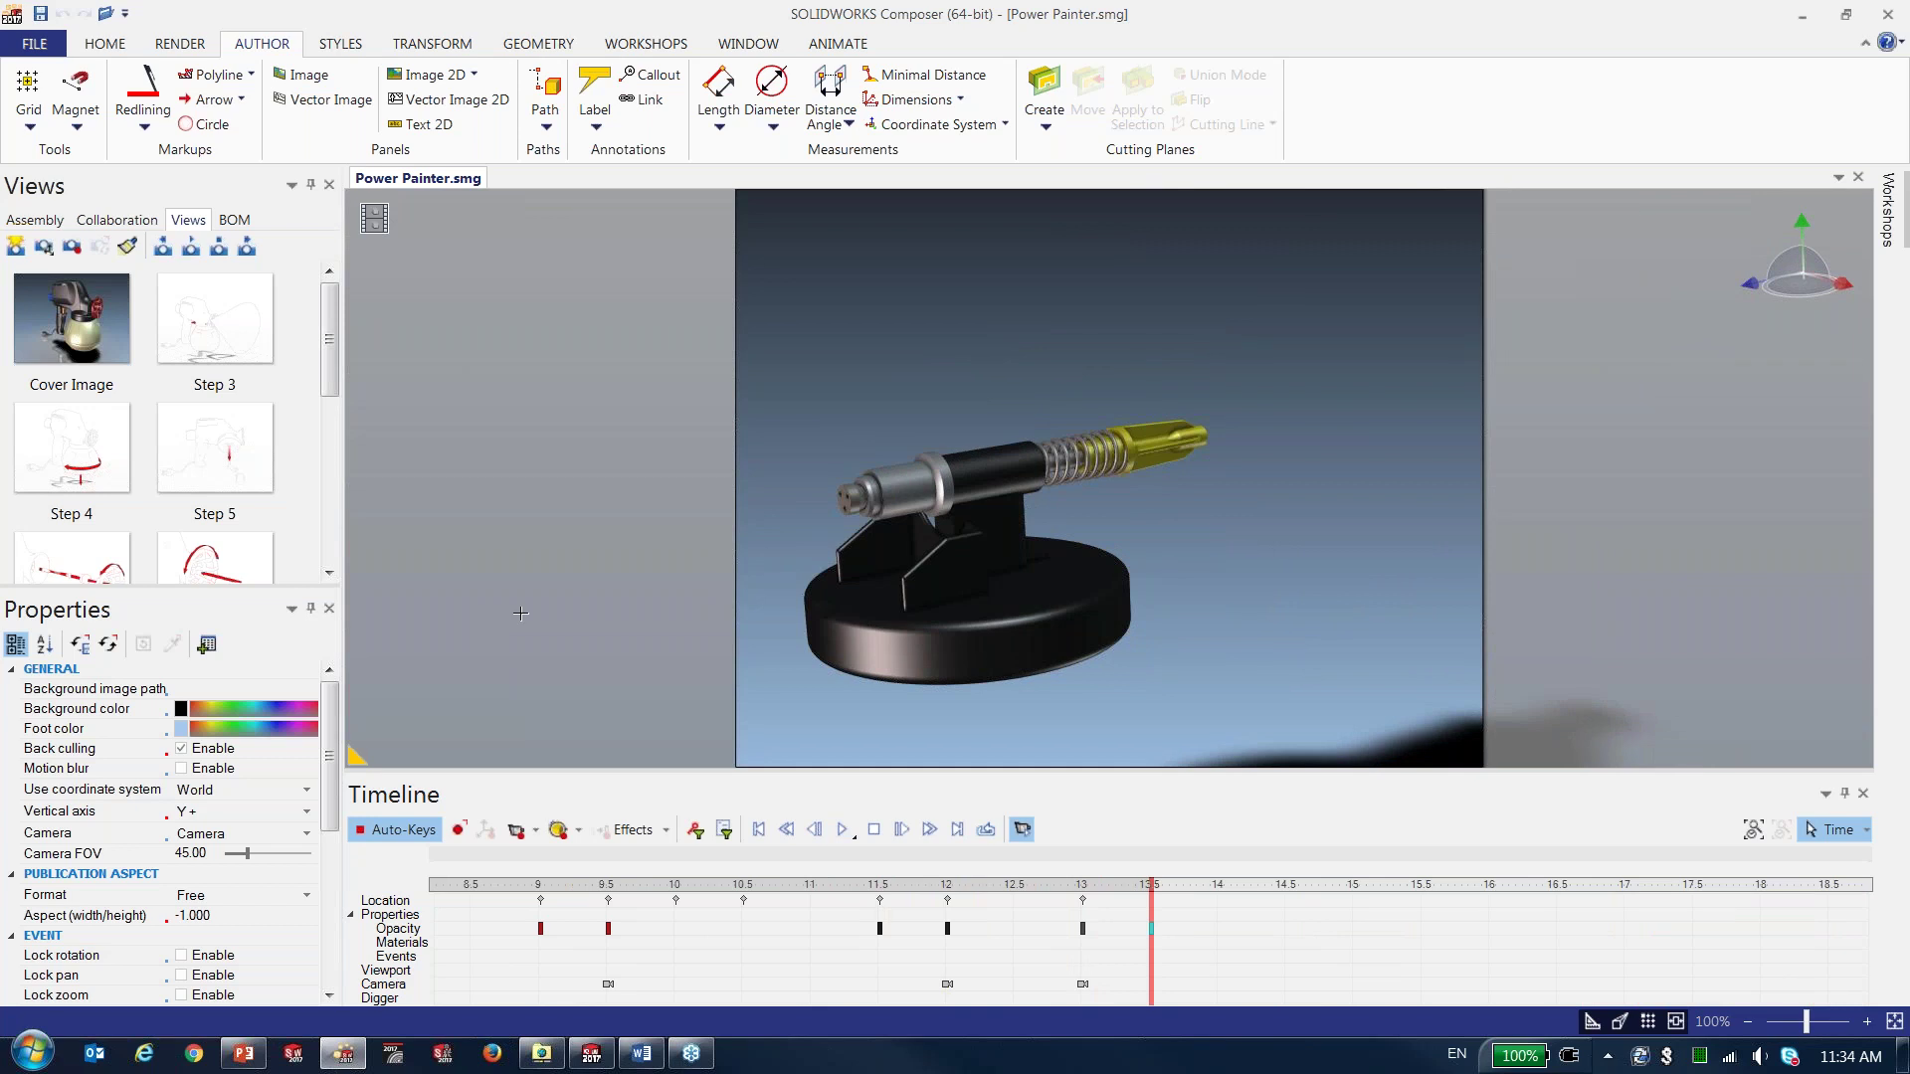
# - At 14.5 seconds, pull the yellow piston, its spring and small parts out of the pump housing cap and explode them along a line
pyautogui.scroll(2, 1204, 933)
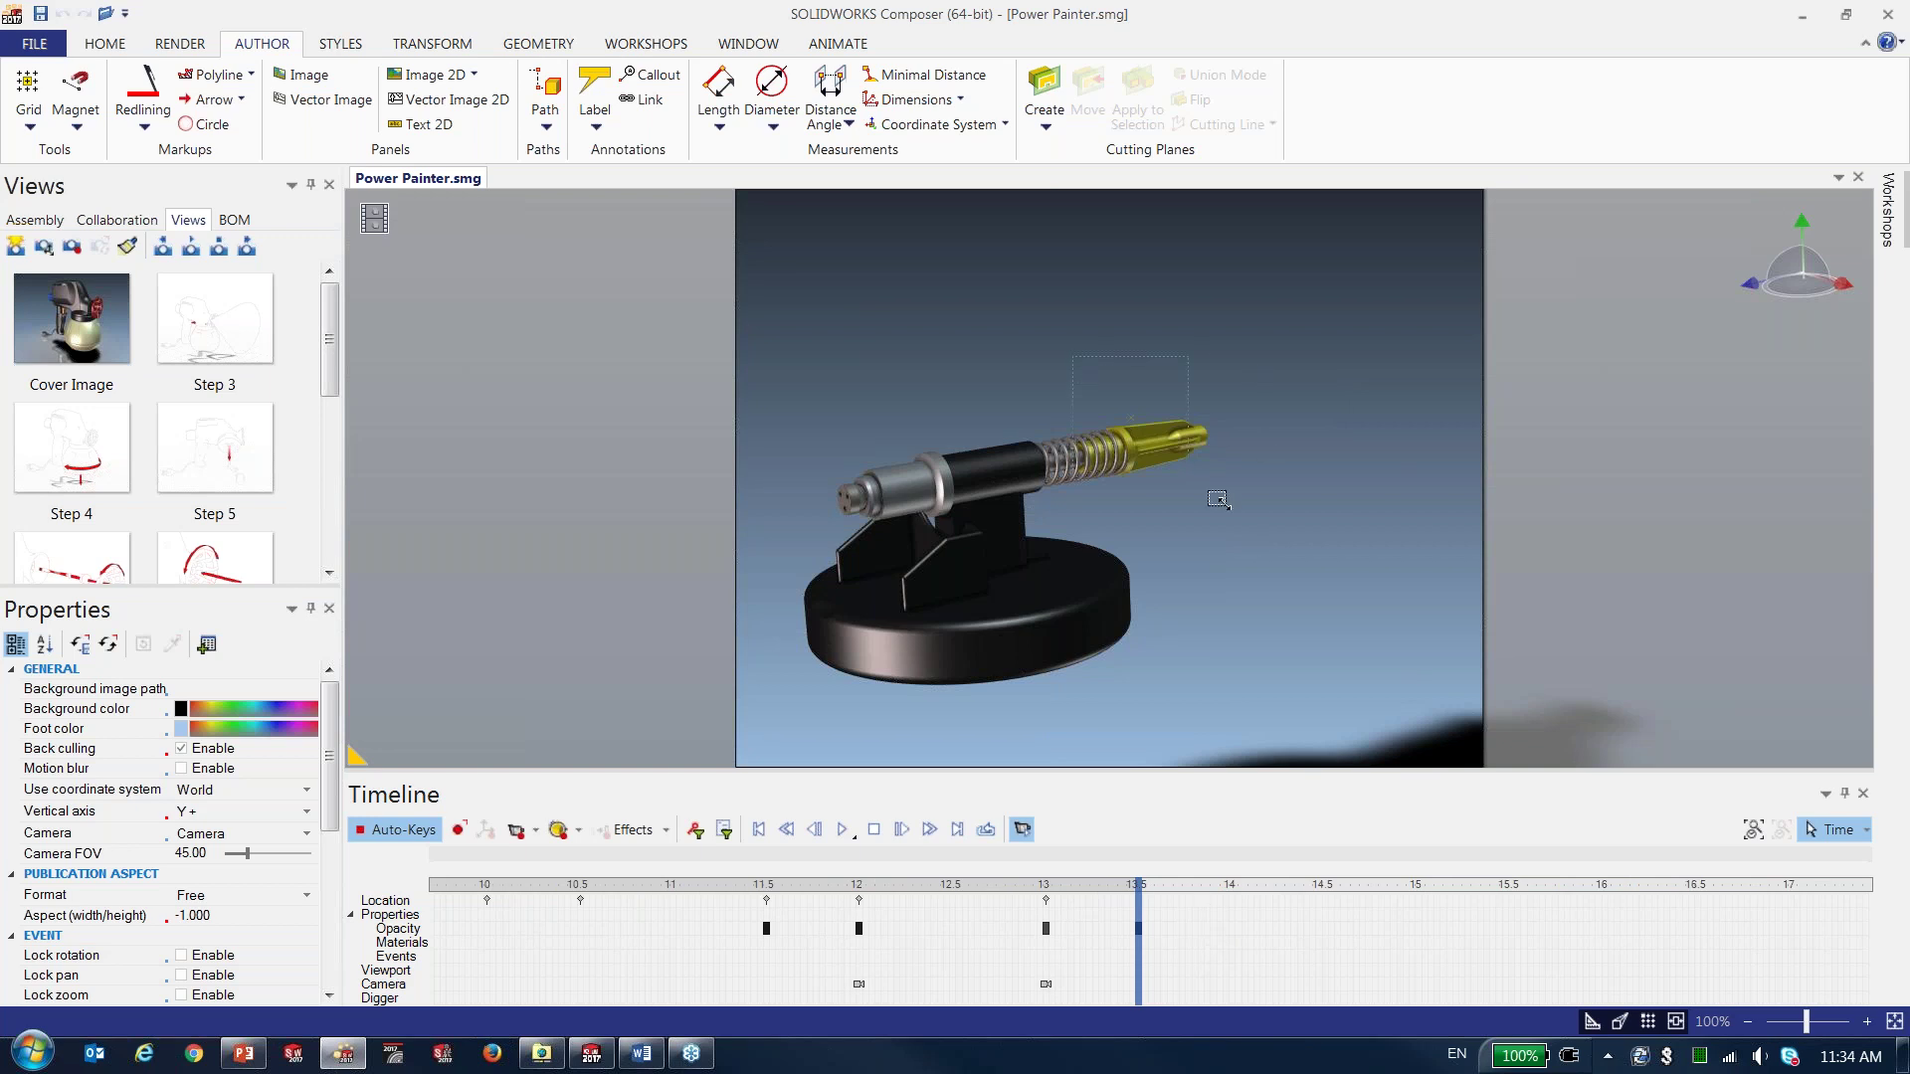
pyautogui.moveTo(1235, 509); pyautogui.dragTo(1236, 510)
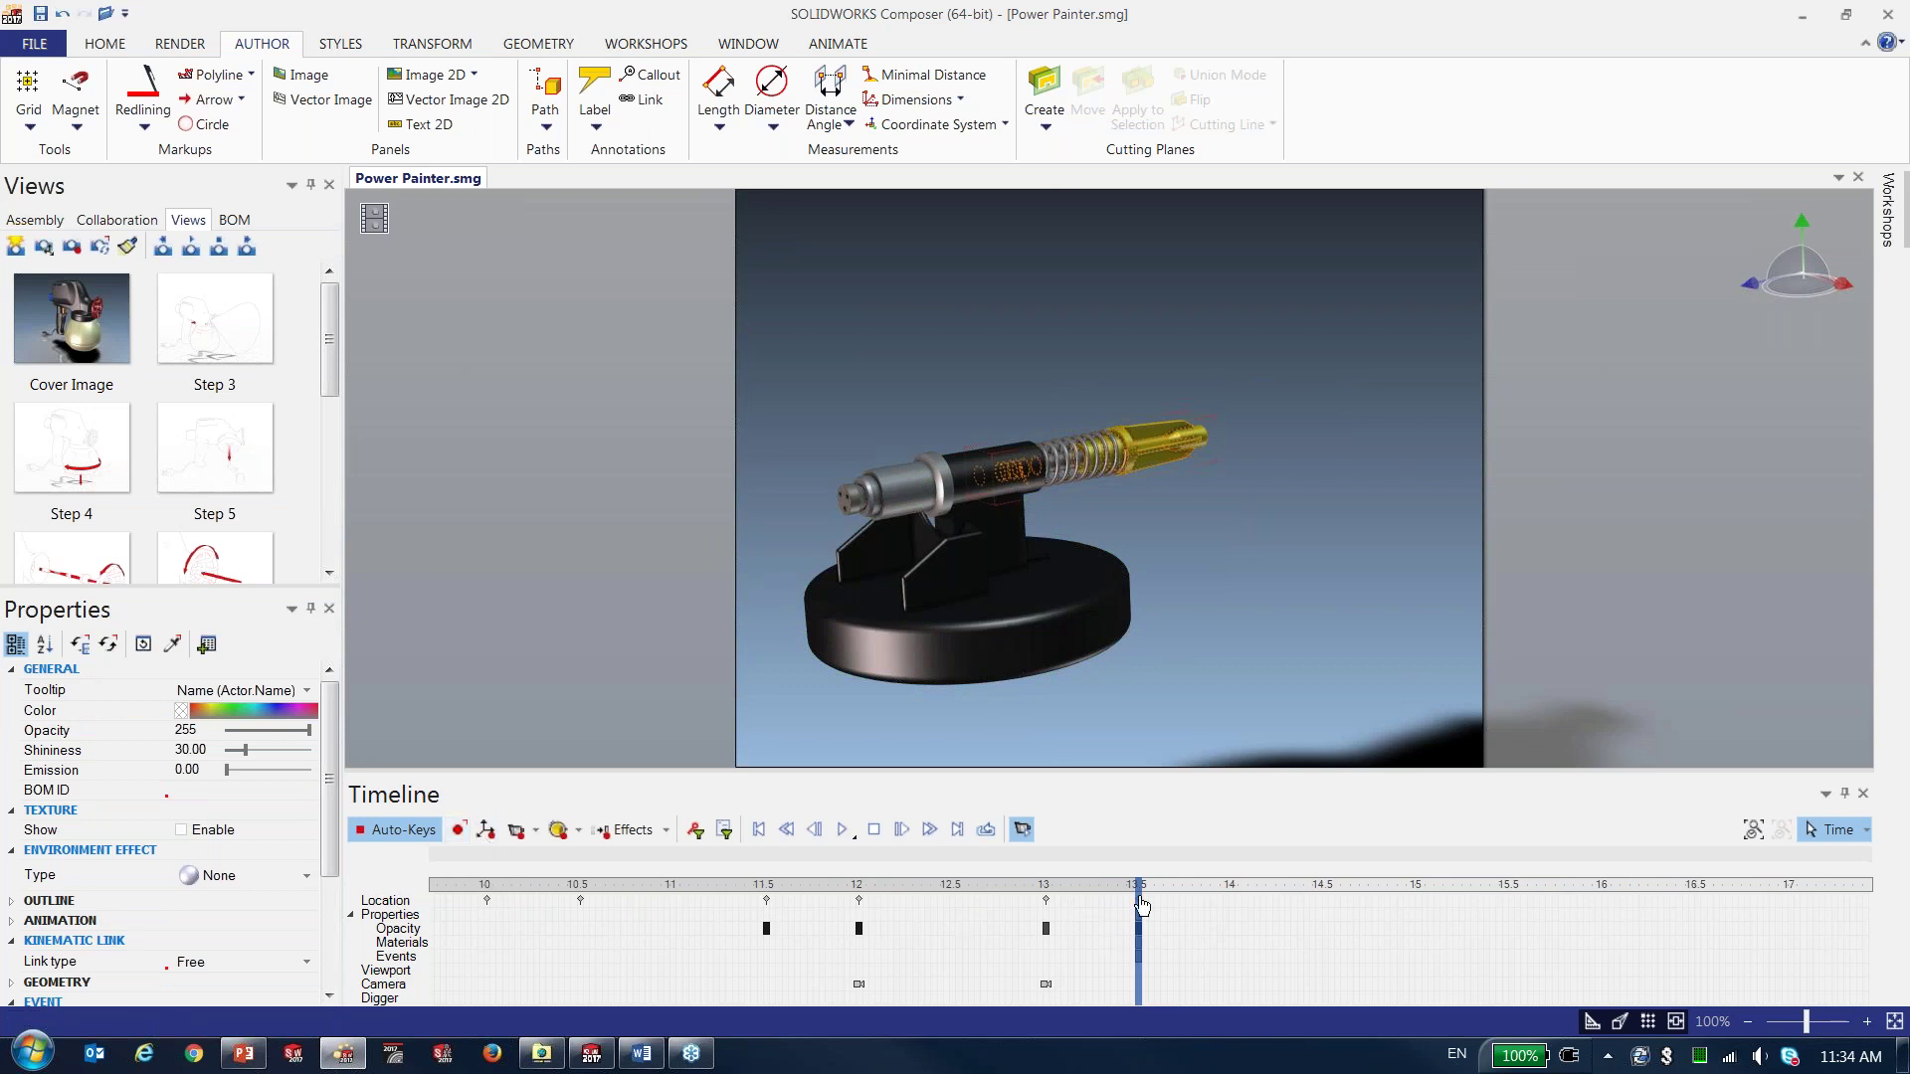
pyautogui.moveTo(1139, 886); pyautogui.dragTo(1325, 900)
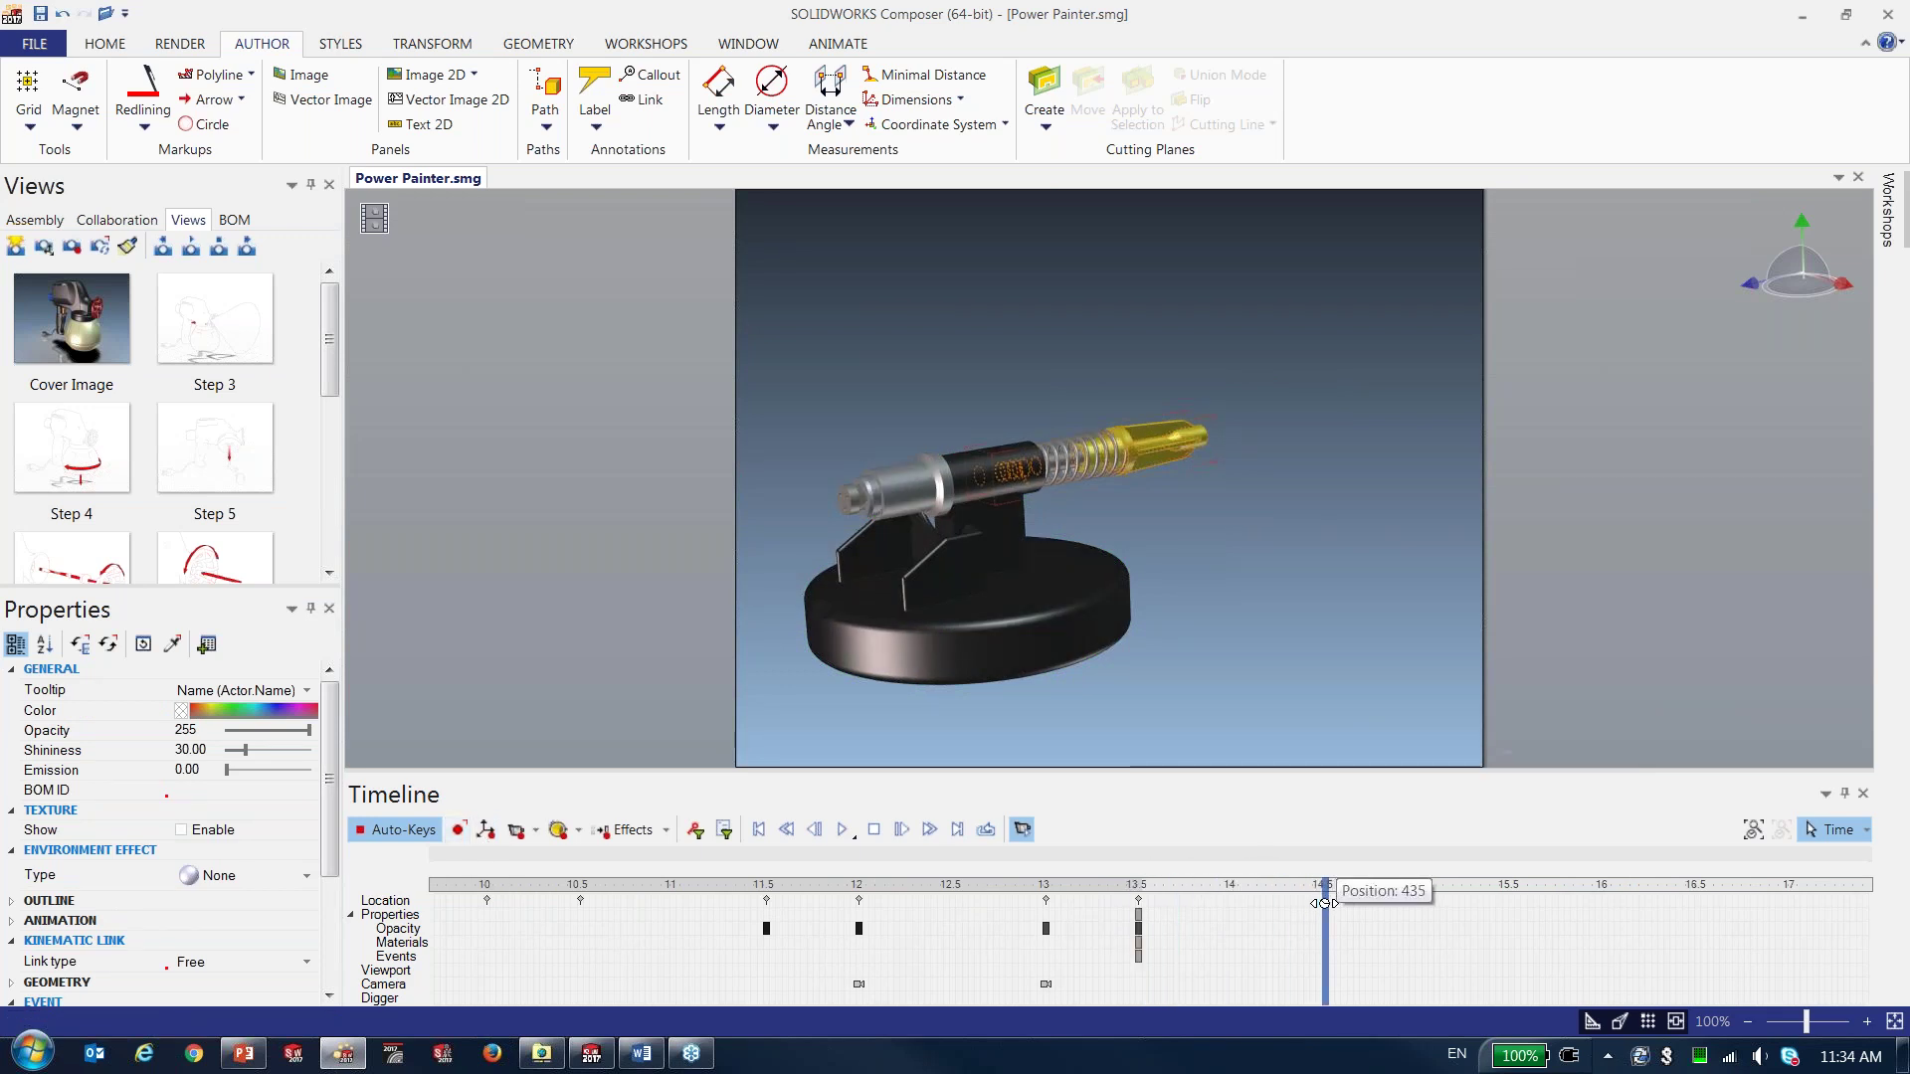
pyautogui.rightClick(1266, 512)
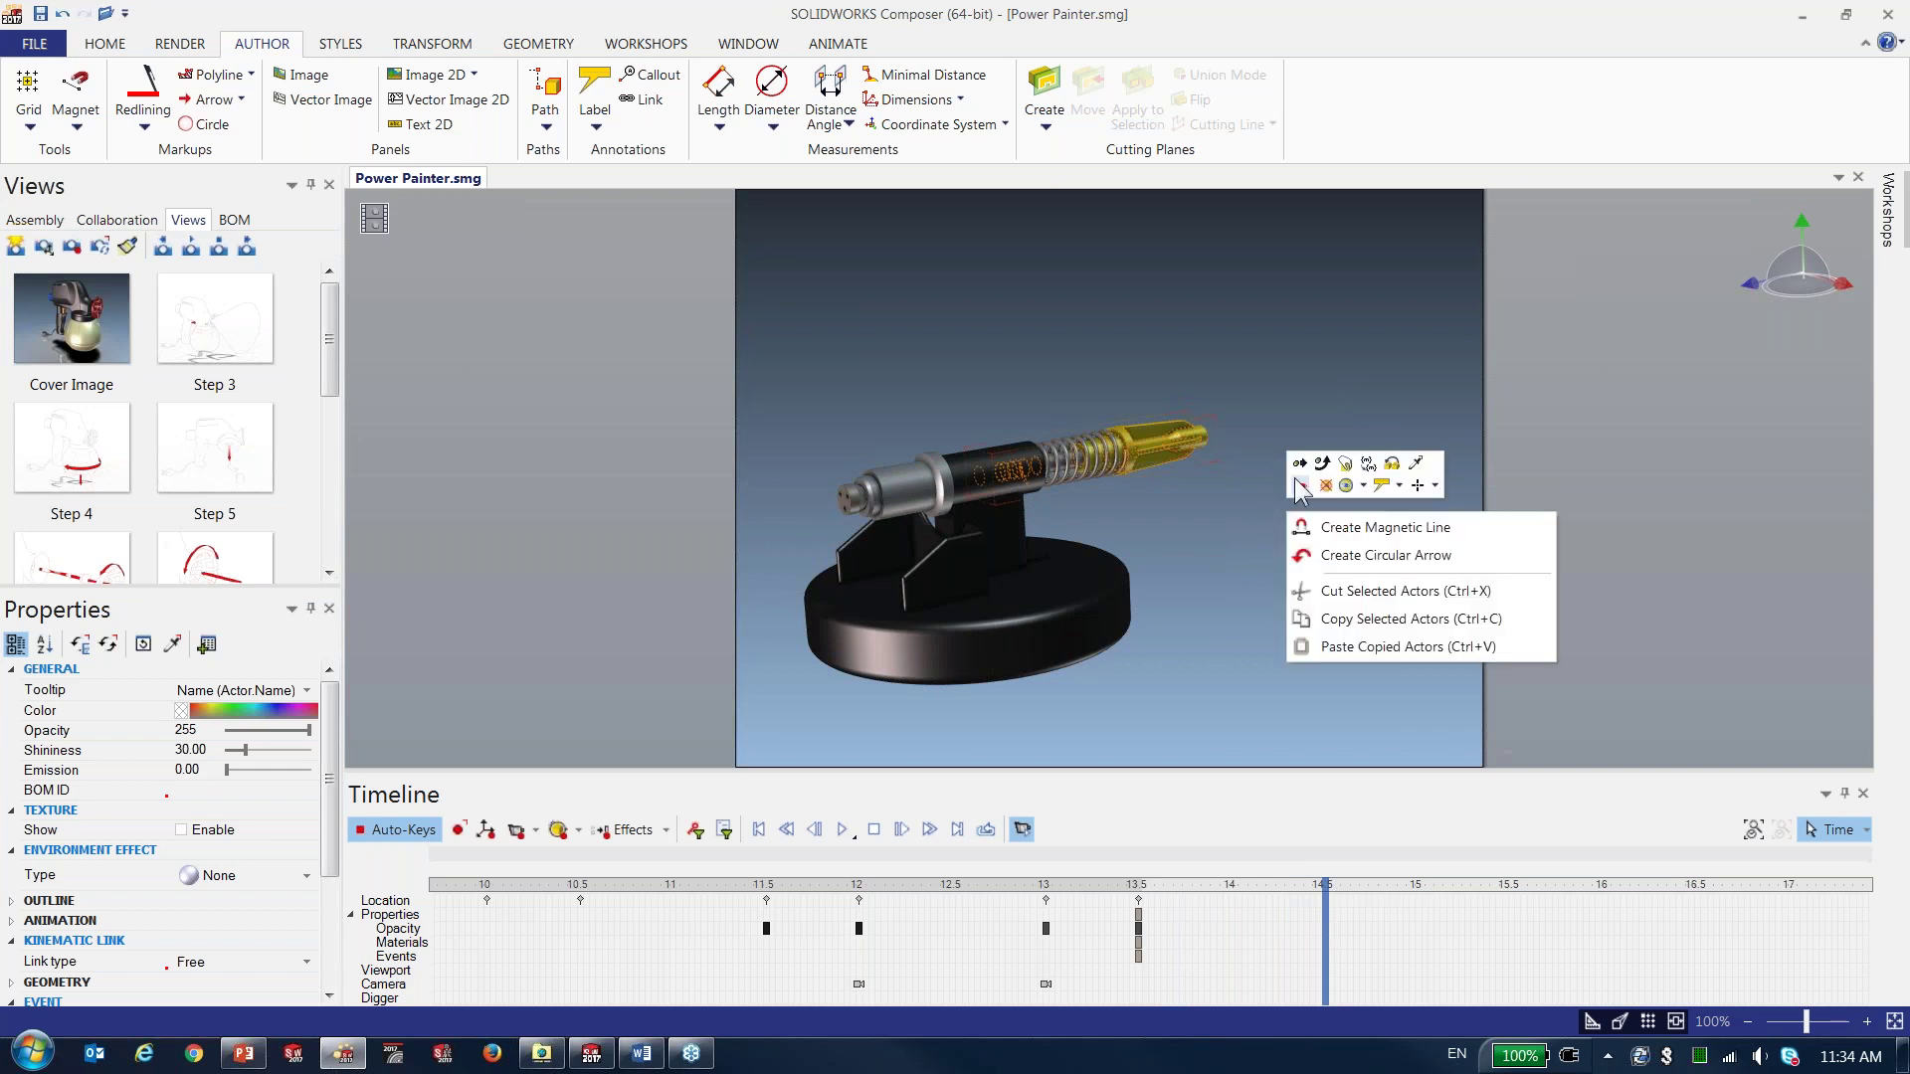
pyautogui.click(1299, 486)
pyautogui.moveTo(1056, 459); pyautogui.dragTo(1129, 442)
pyautogui.press('Escape')
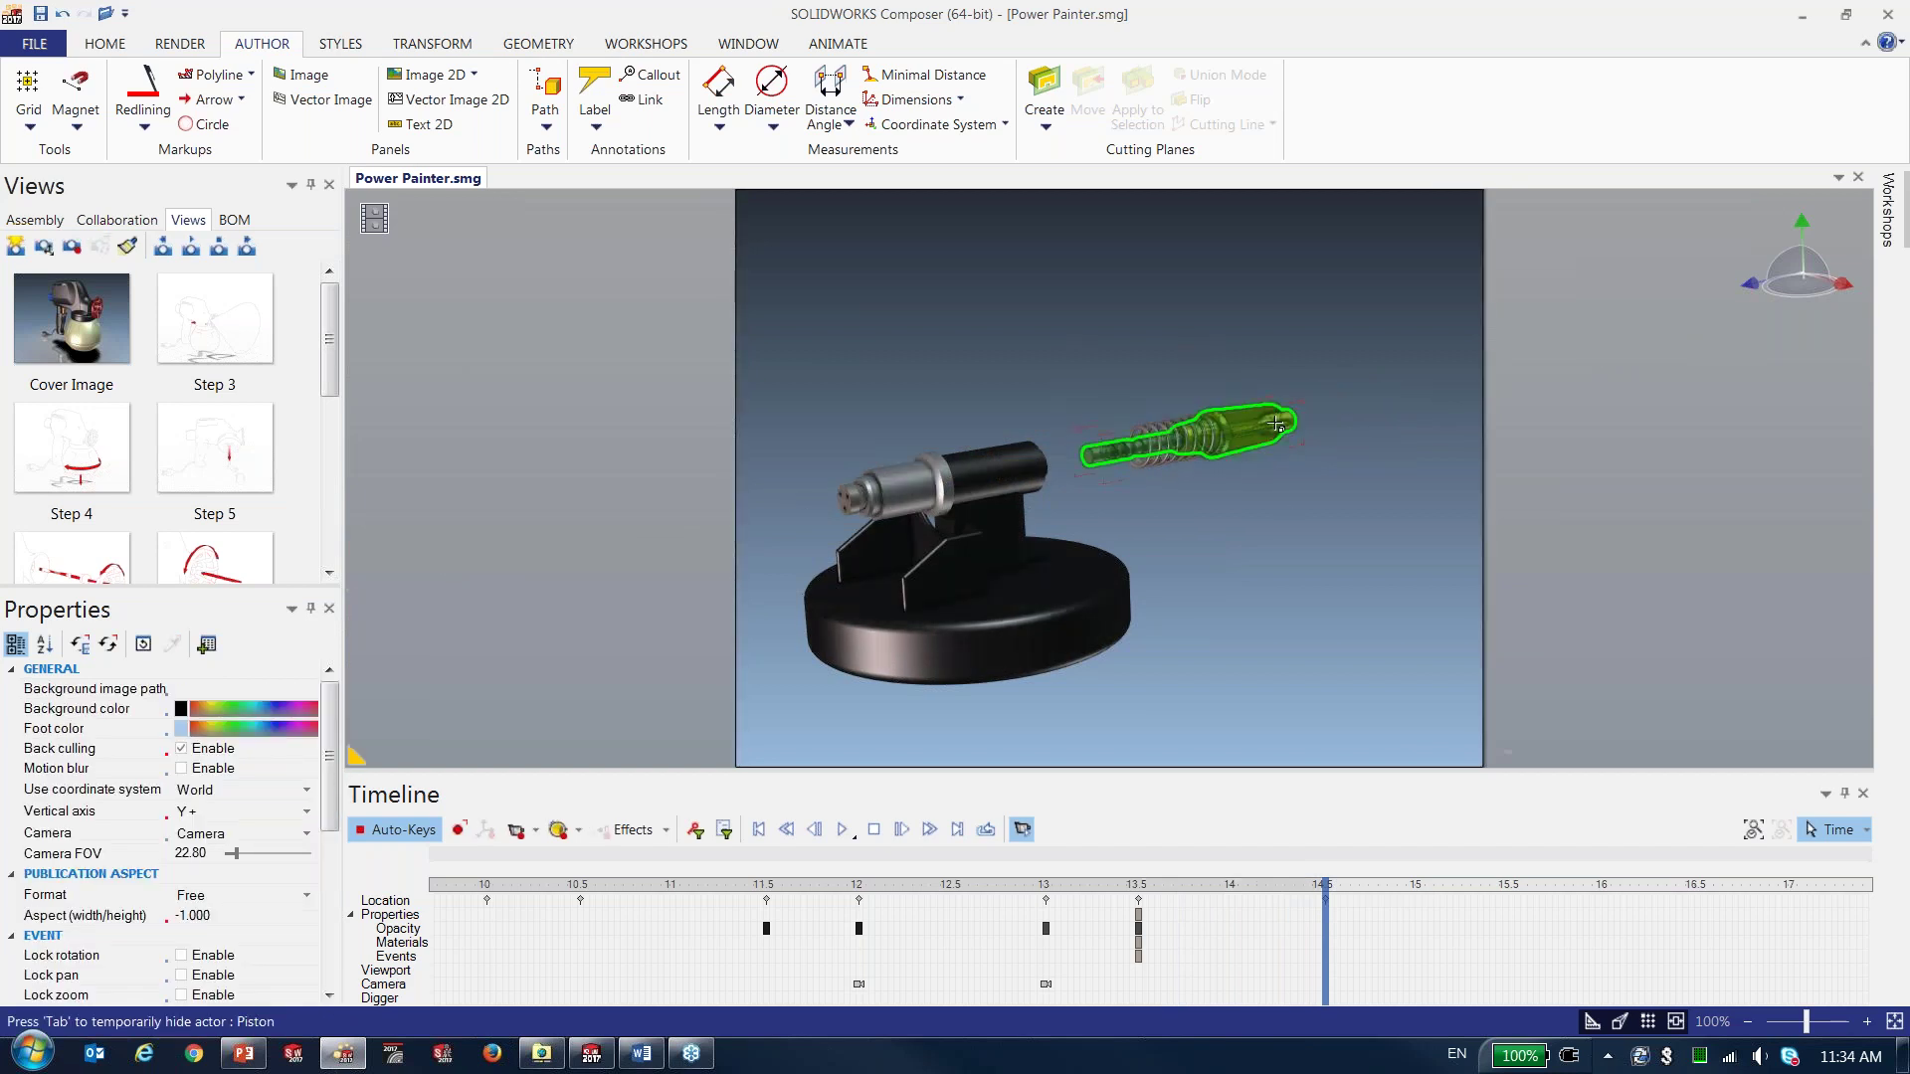
pyautogui.click(1276, 425)
pyautogui.moveTo(1276, 424); pyautogui.dragTo(1373, 406)
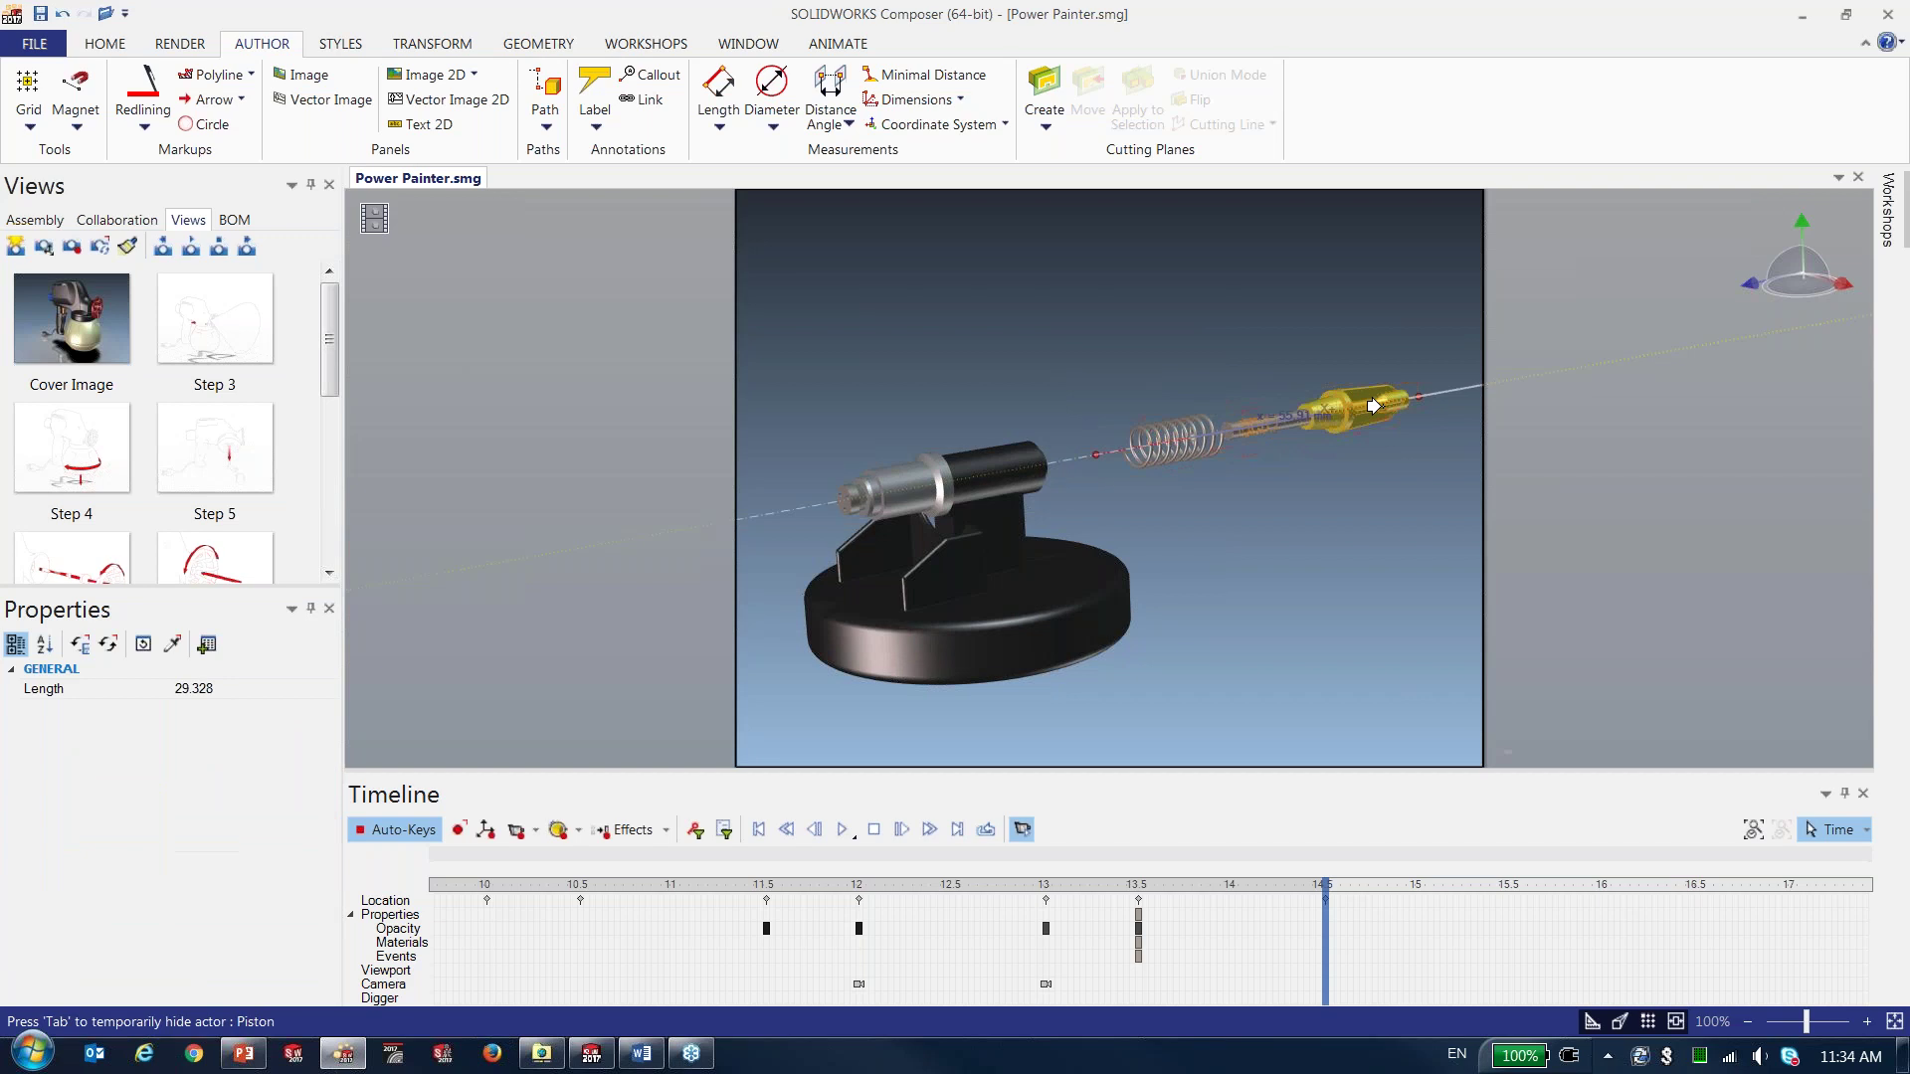
pyautogui.click(1374, 594)
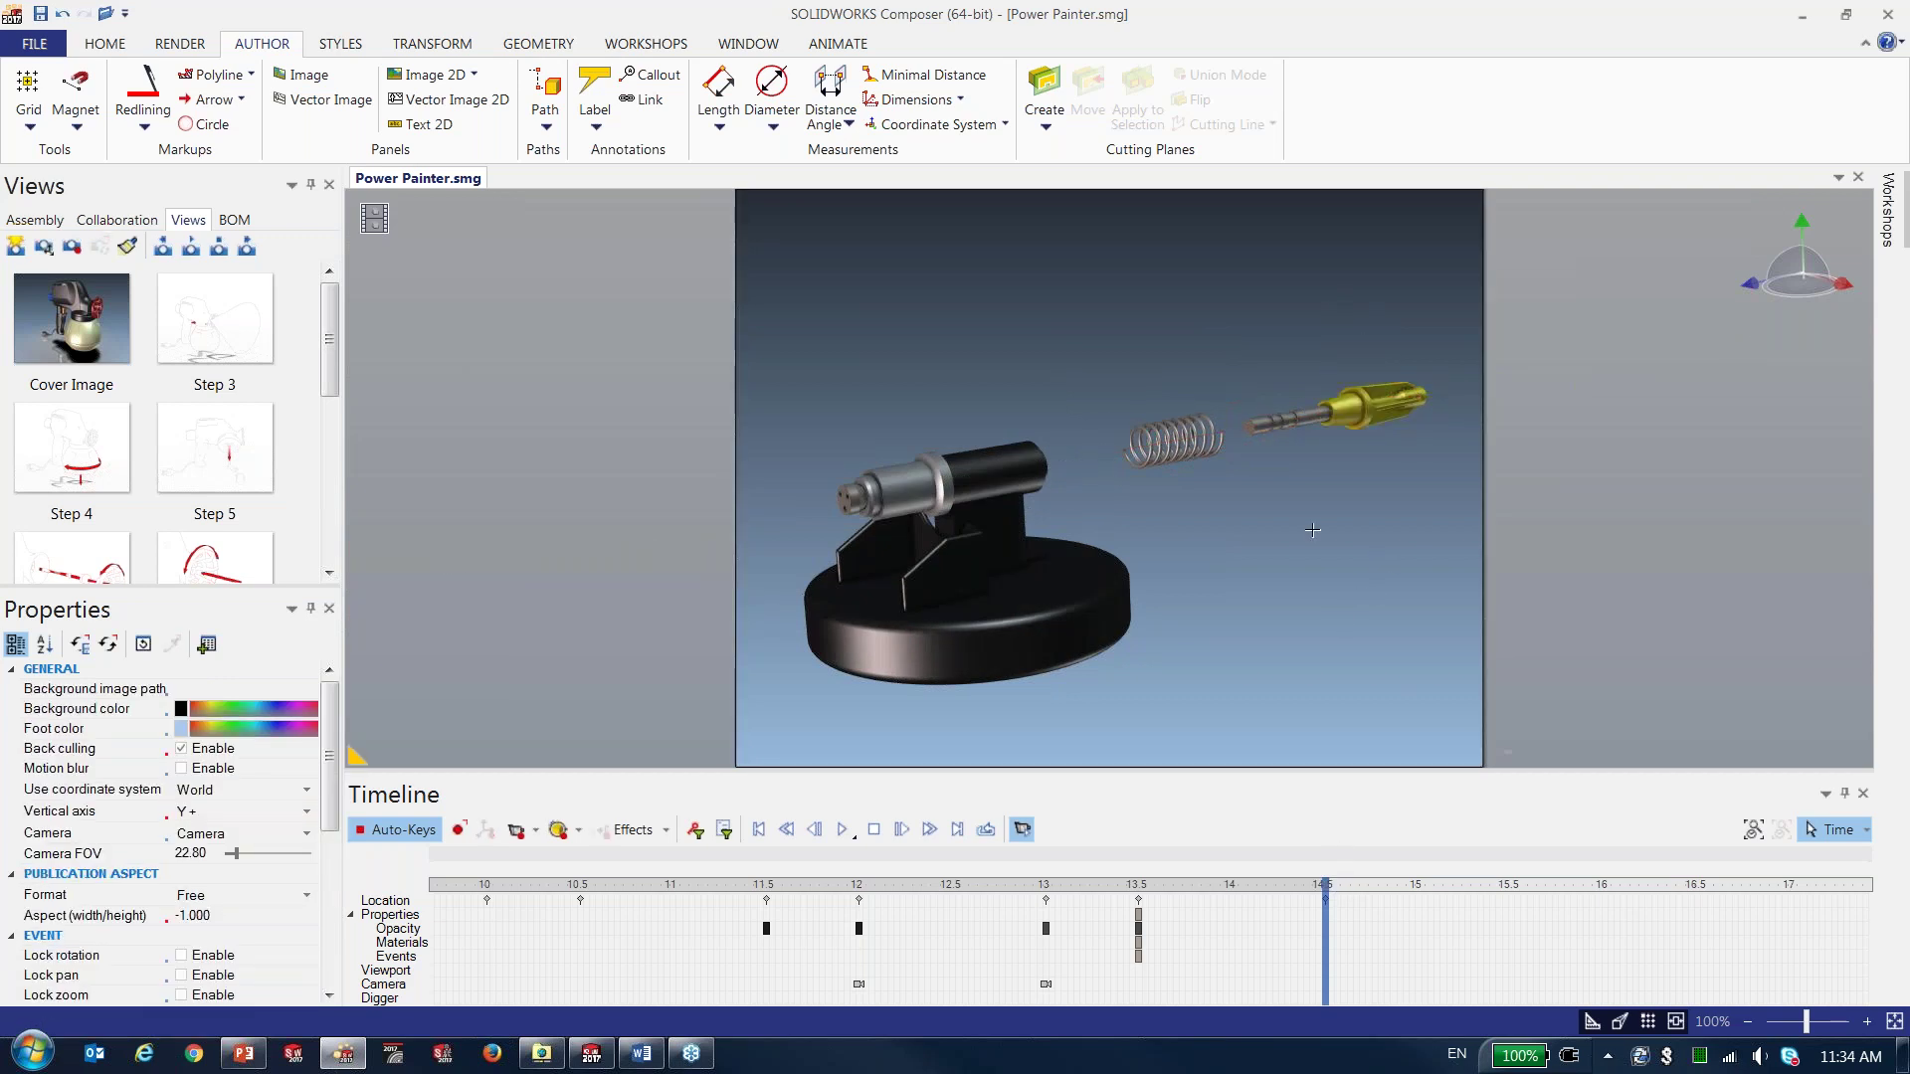
# - Set keys for the exploded piston and spring parts at 14.5 seconds and fade them to opacity 0 at 15 seconds
pyautogui.moveTo(1326, 885)
pyautogui.mouseDown()
pyautogui.moveTo(1140, 884)
pyautogui.moveTo(1324, 887)
pyautogui.mouseUp()
pyautogui.moveTo(1109, 498); pyautogui.dragTo(1100, 465)
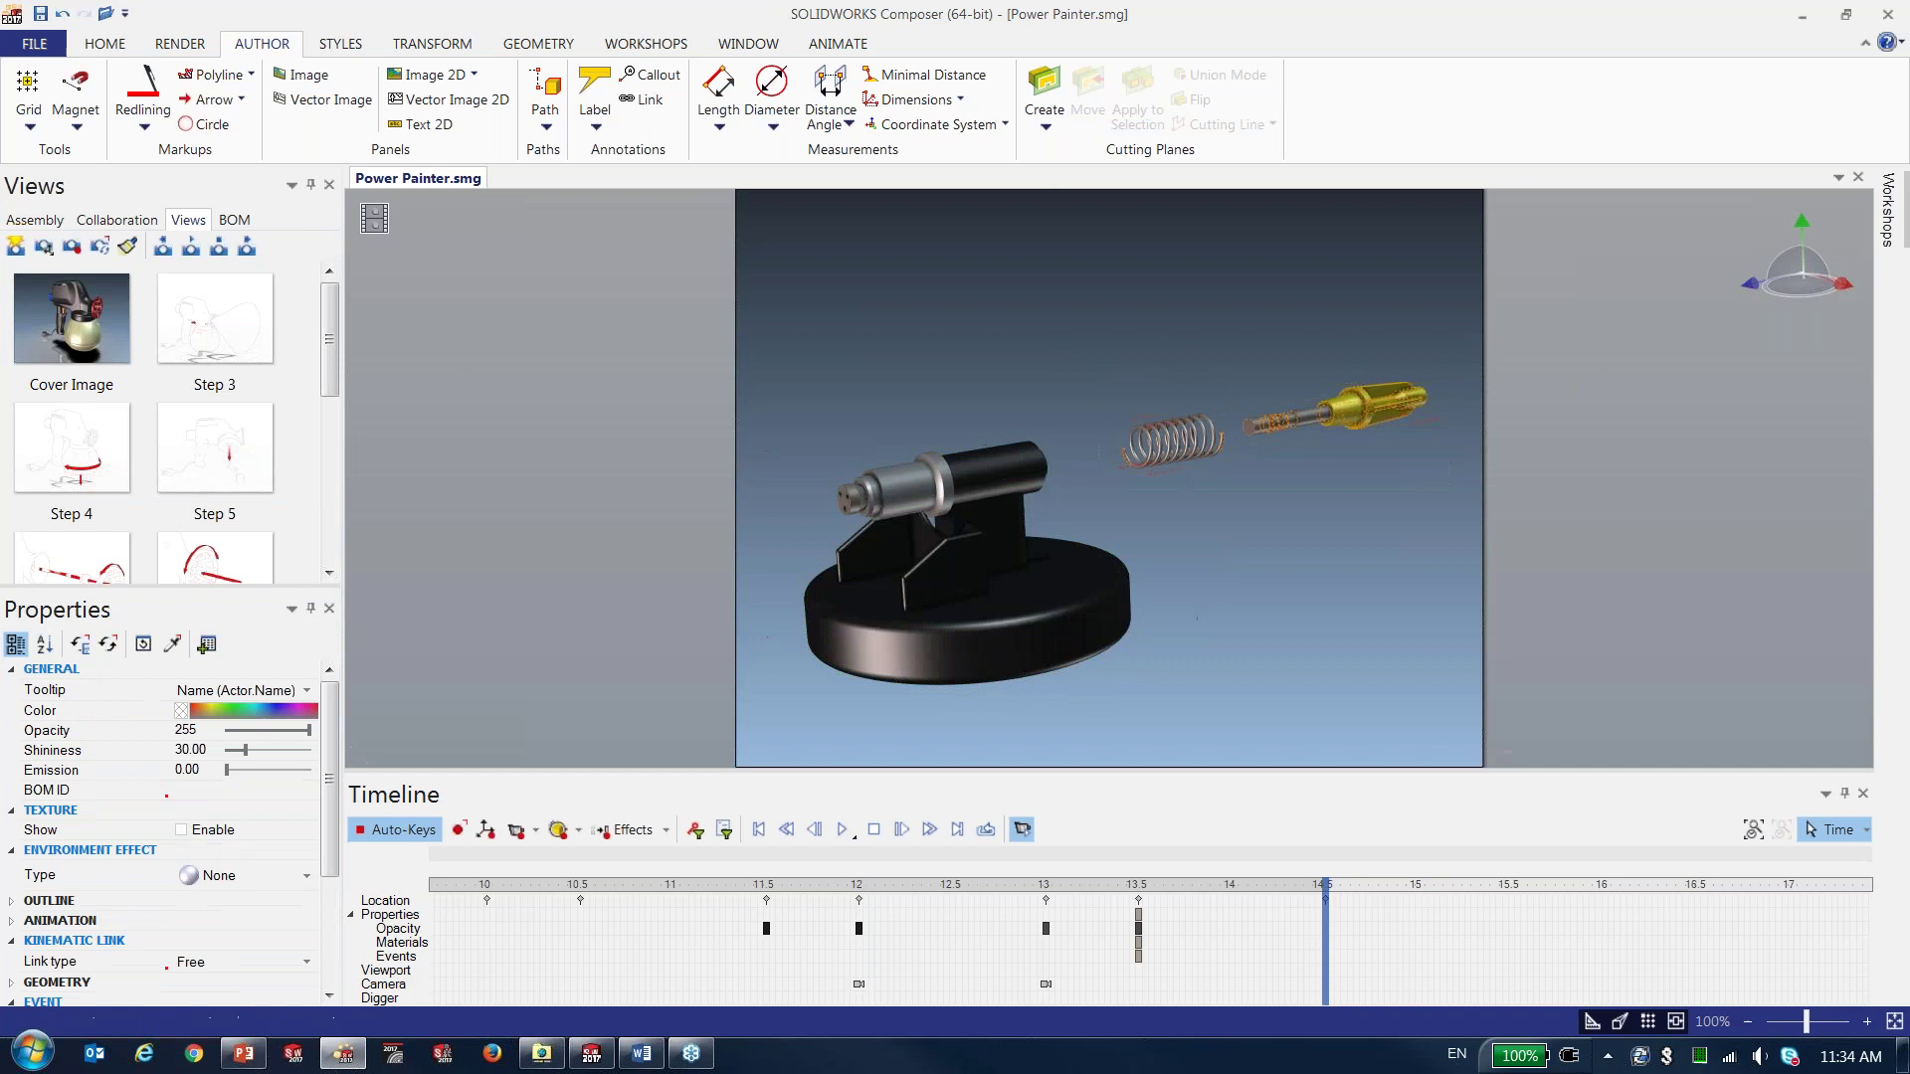
pyautogui.click(460, 832)
pyautogui.moveTo(1336, 908); pyautogui.dragTo(1418, 892)
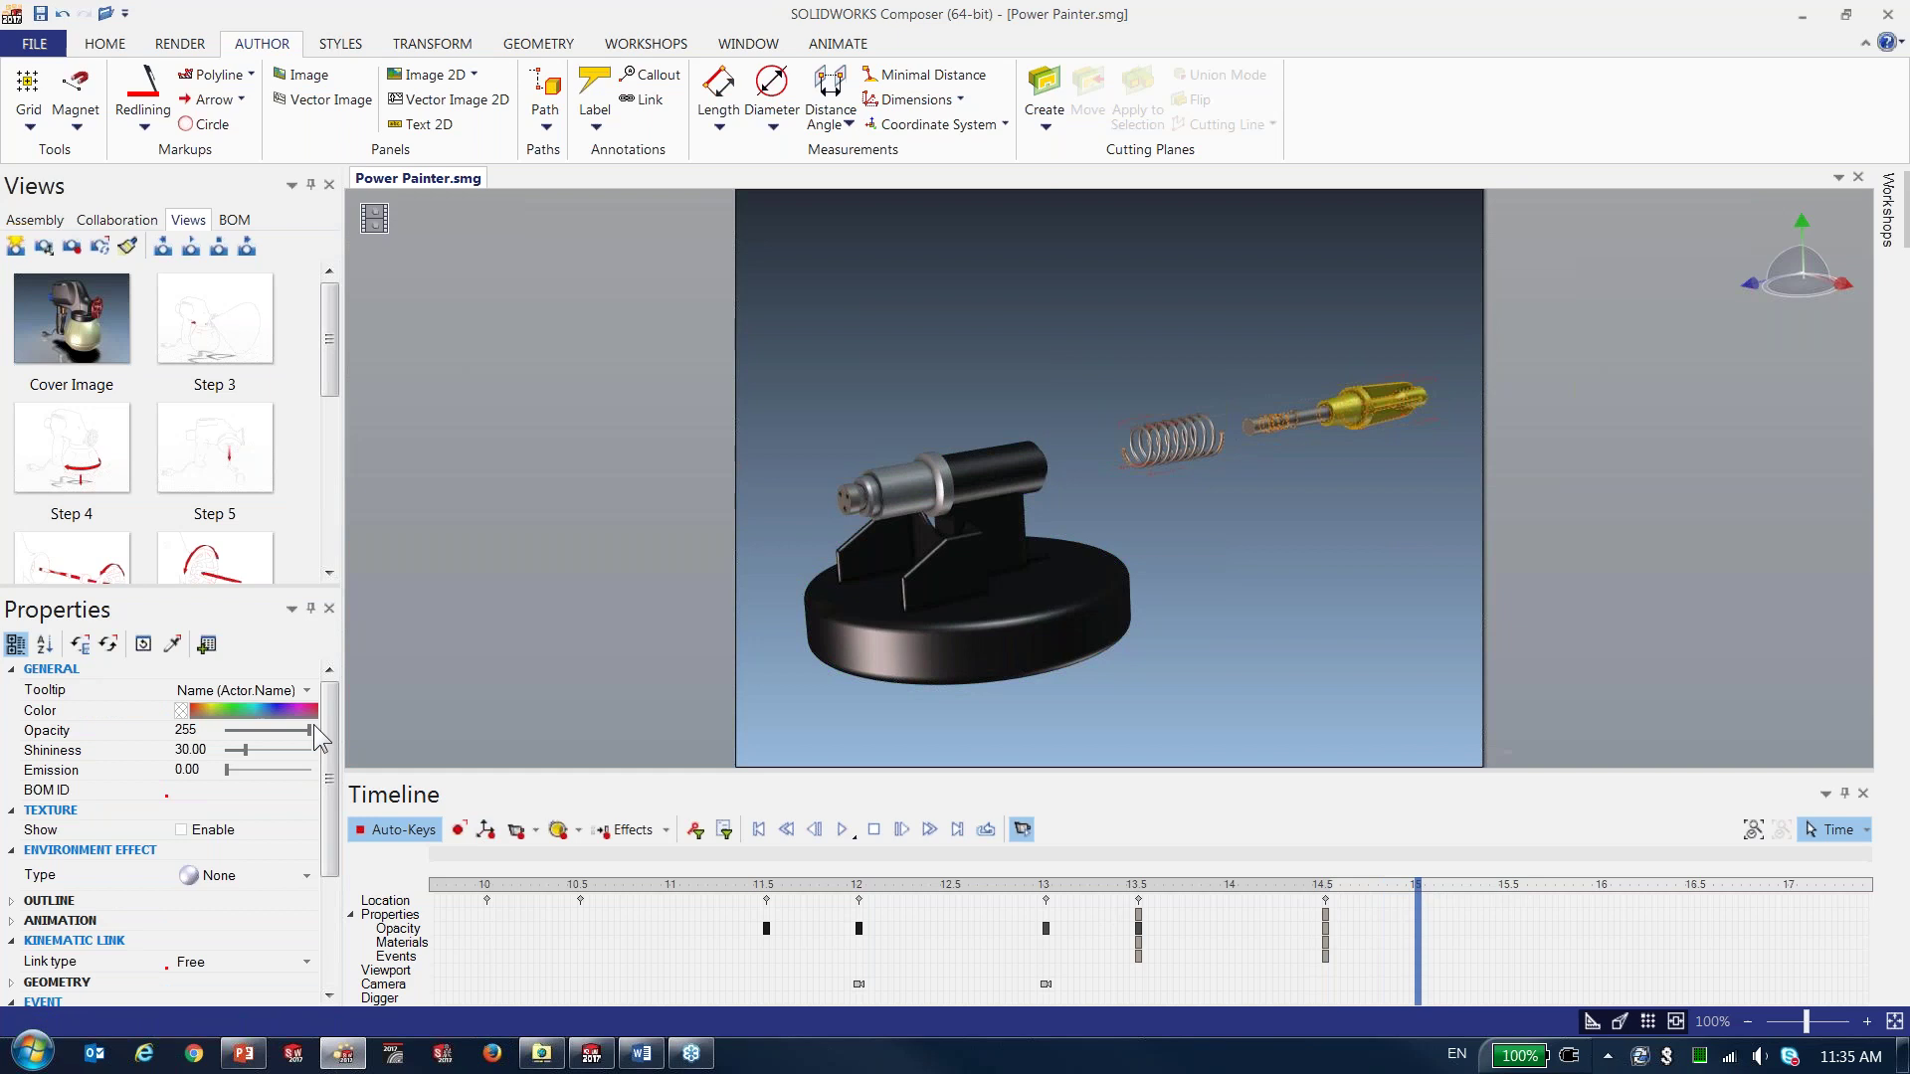
pyautogui.moveTo(311, 729); pyautogui.dragTo(219, 738)
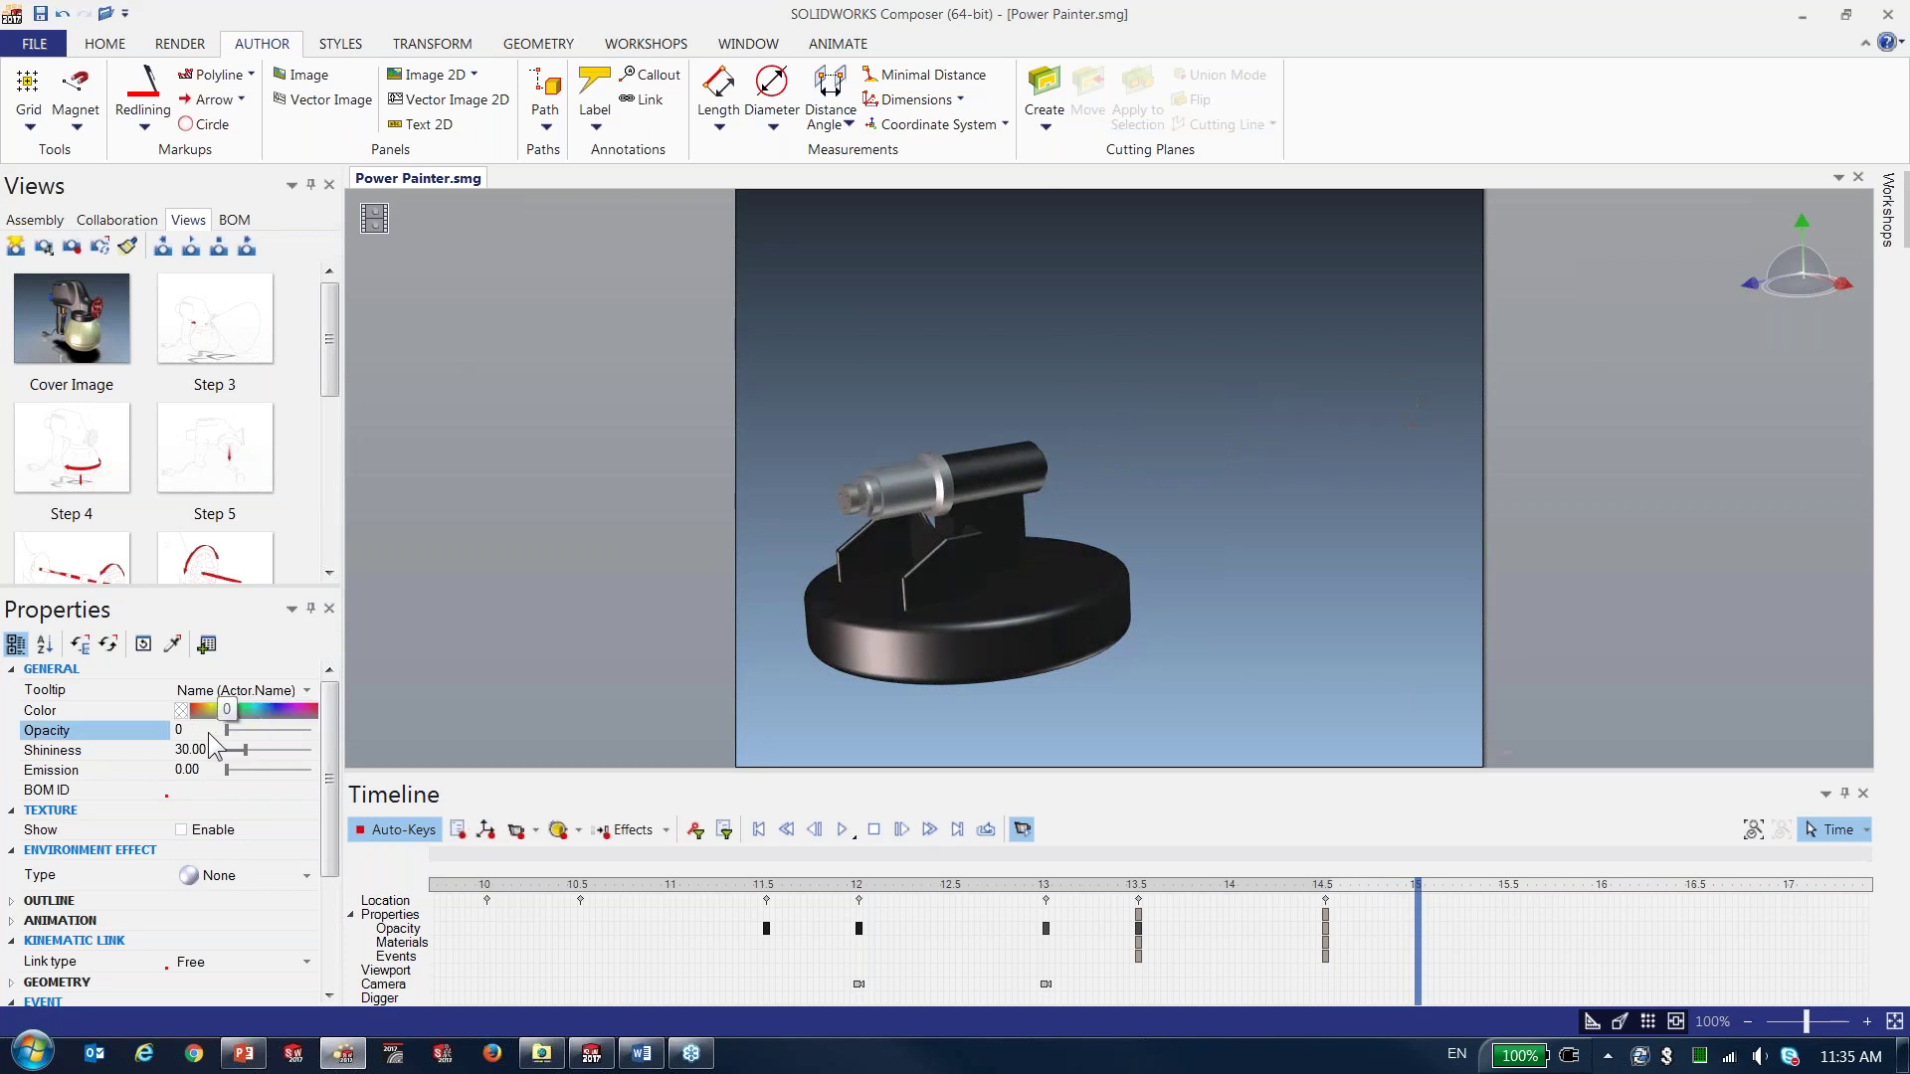
pyautogui.moveTo(1437, 884)
pyautogui.mouseDown()
pyautogui.moveTo(1141, 884)
pyautogui.moveTo(1419, 895)
pyautogui.mouseUp()
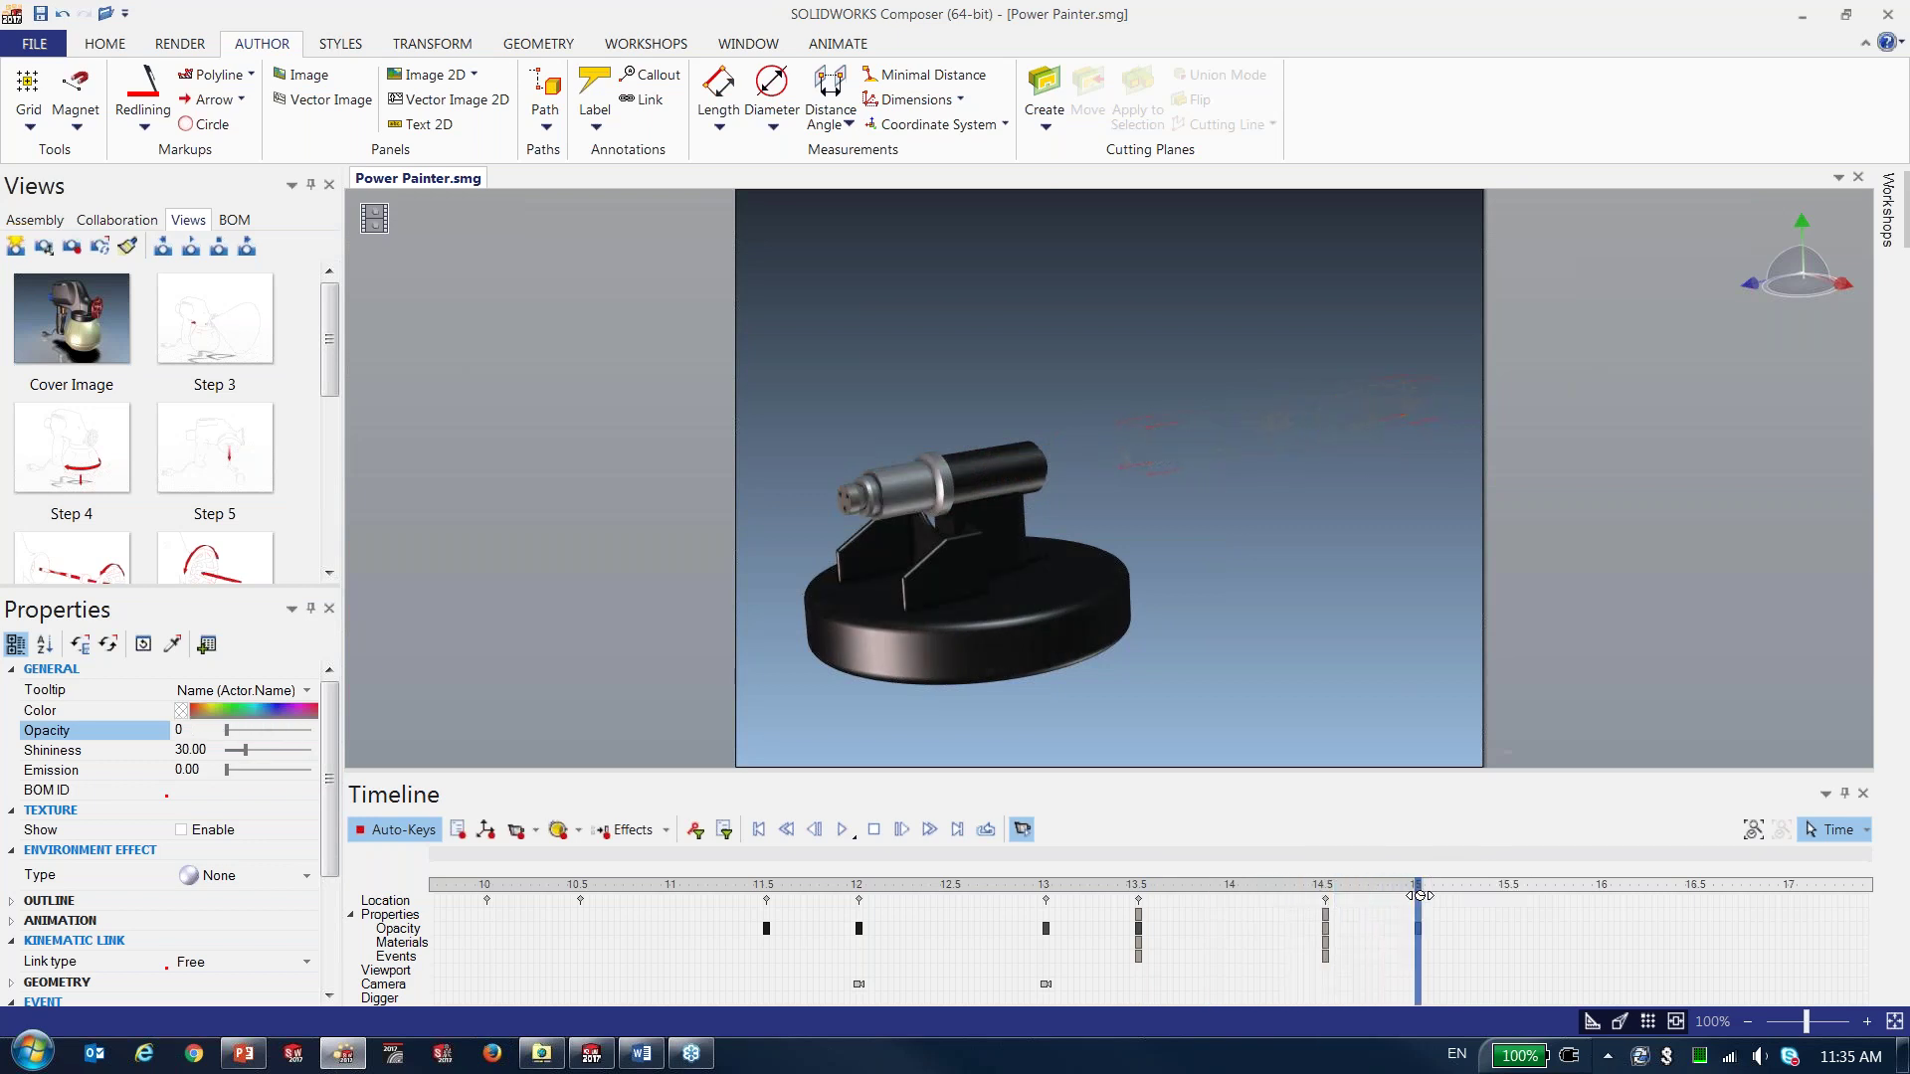
pyautogui.click(1334, 644)
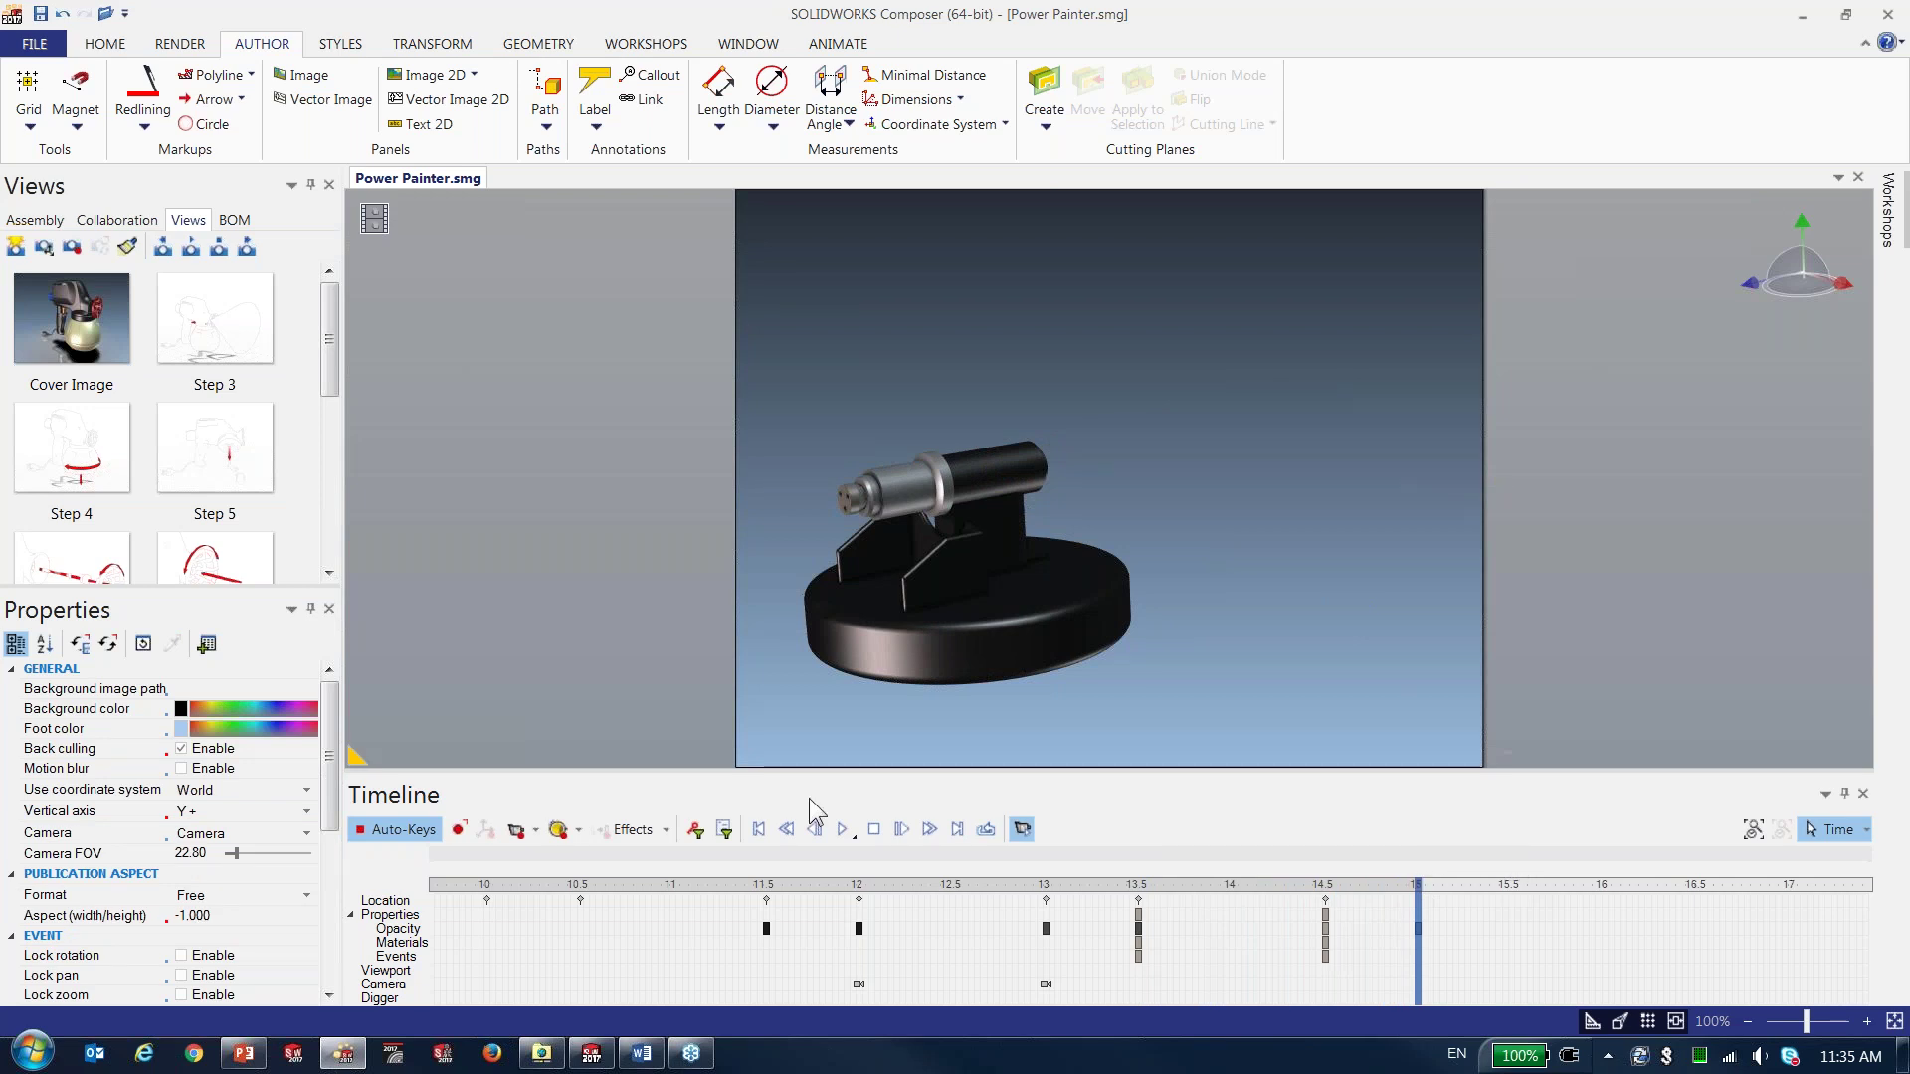
# - Set a camera key at 15 seconds and another at about 15.5 seconds with a rotated close-up of the pump housing cap
pyautogui.click(517, 830)
pyautogui.moveTo(1417, 926); pyautogui.dragTo(1505, 925)
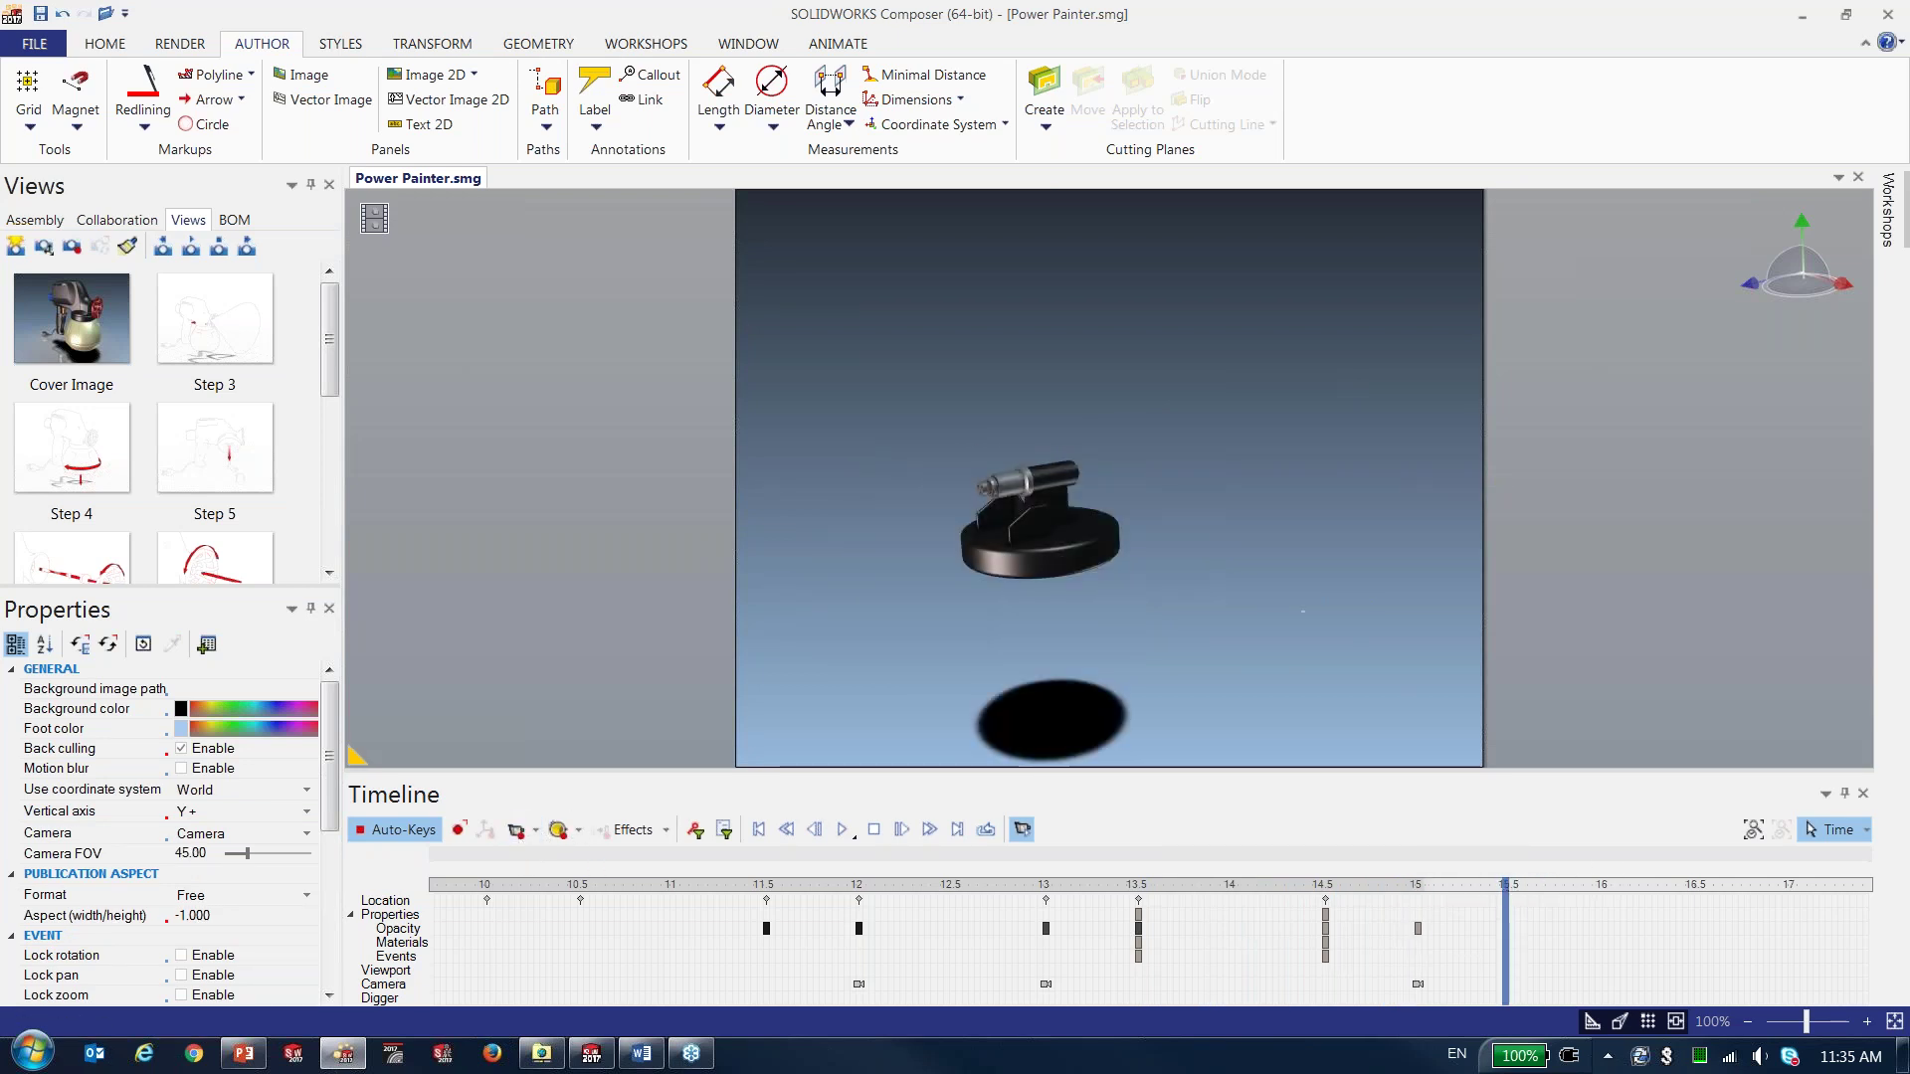
pyautogui.moveTo(1034, 542); pyautogui.dragTo(1209, 532, button='right')
pyautogui.scroll(3, 1208, 532)
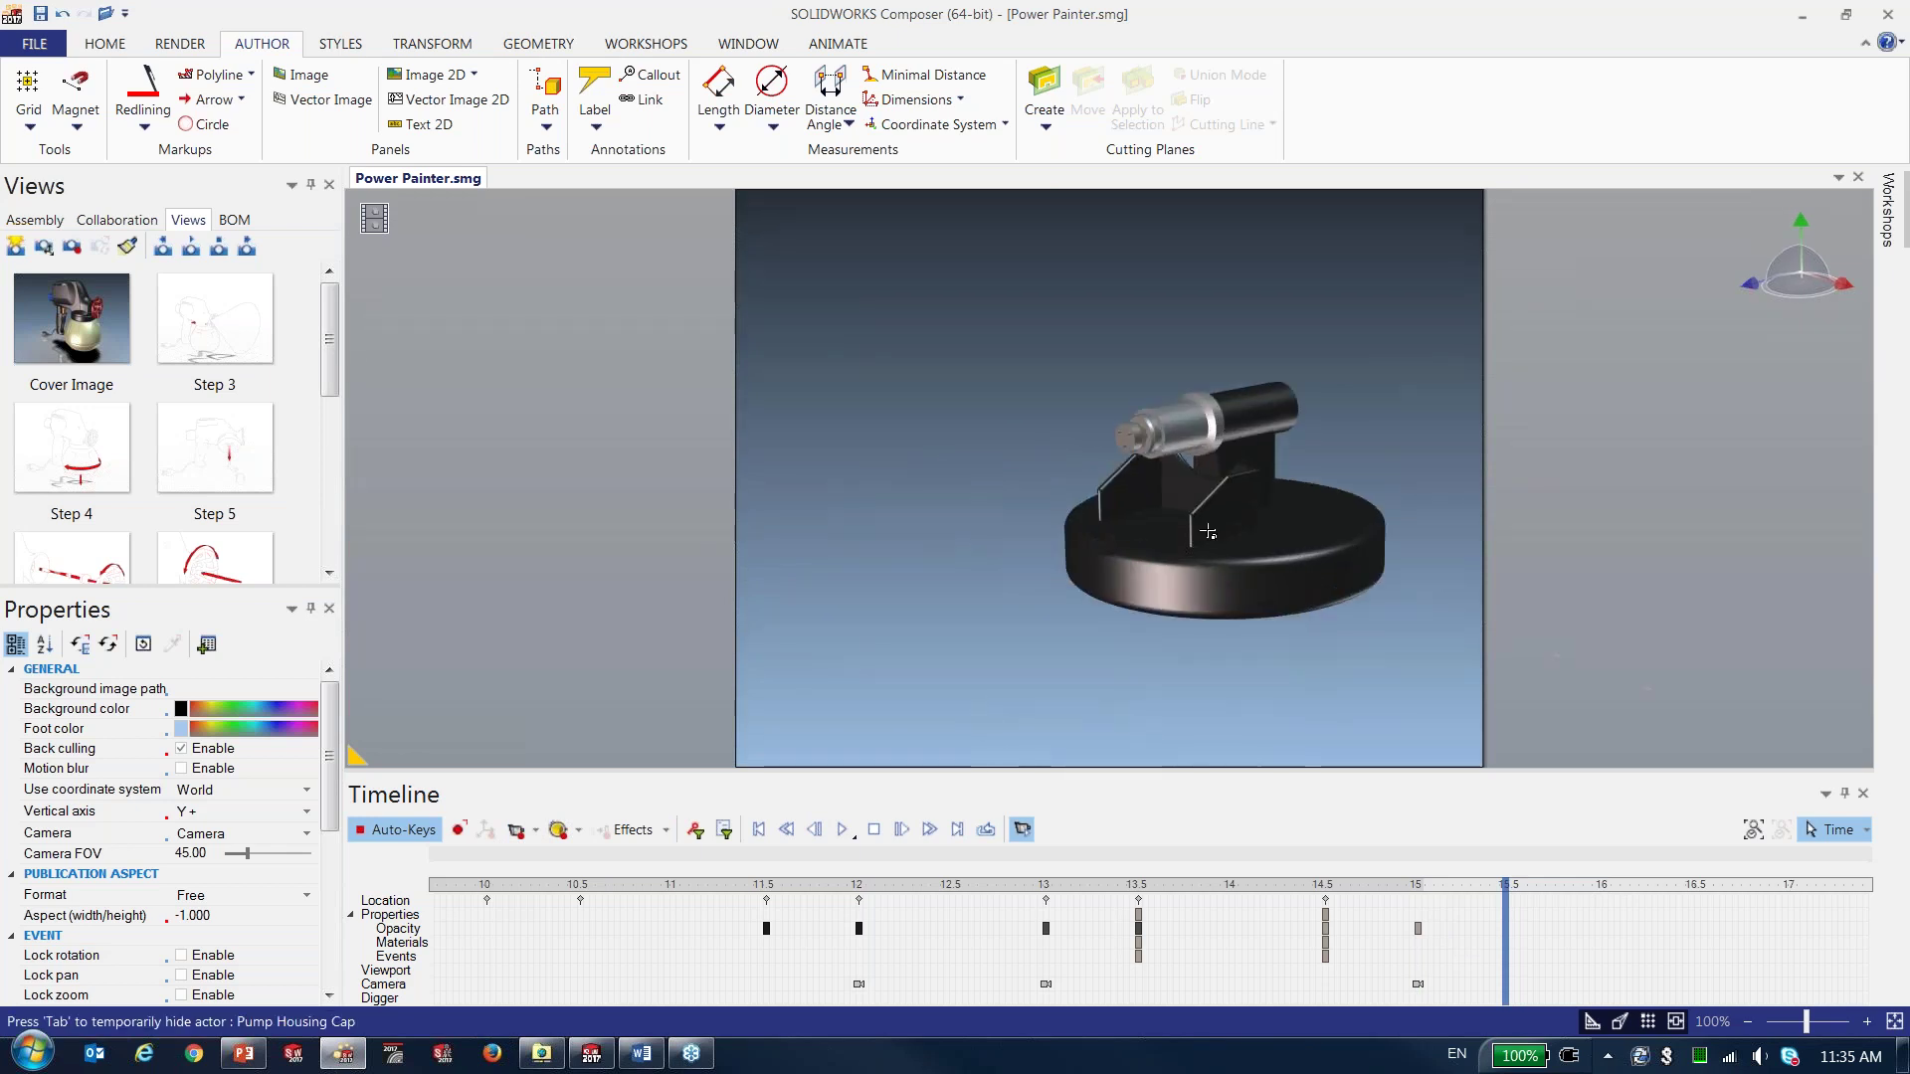
pyautogui.scroll(3, 1208, 532)
pyautogui.moveTo(1208, 532); pyautogui.dragTo(1224, 527)
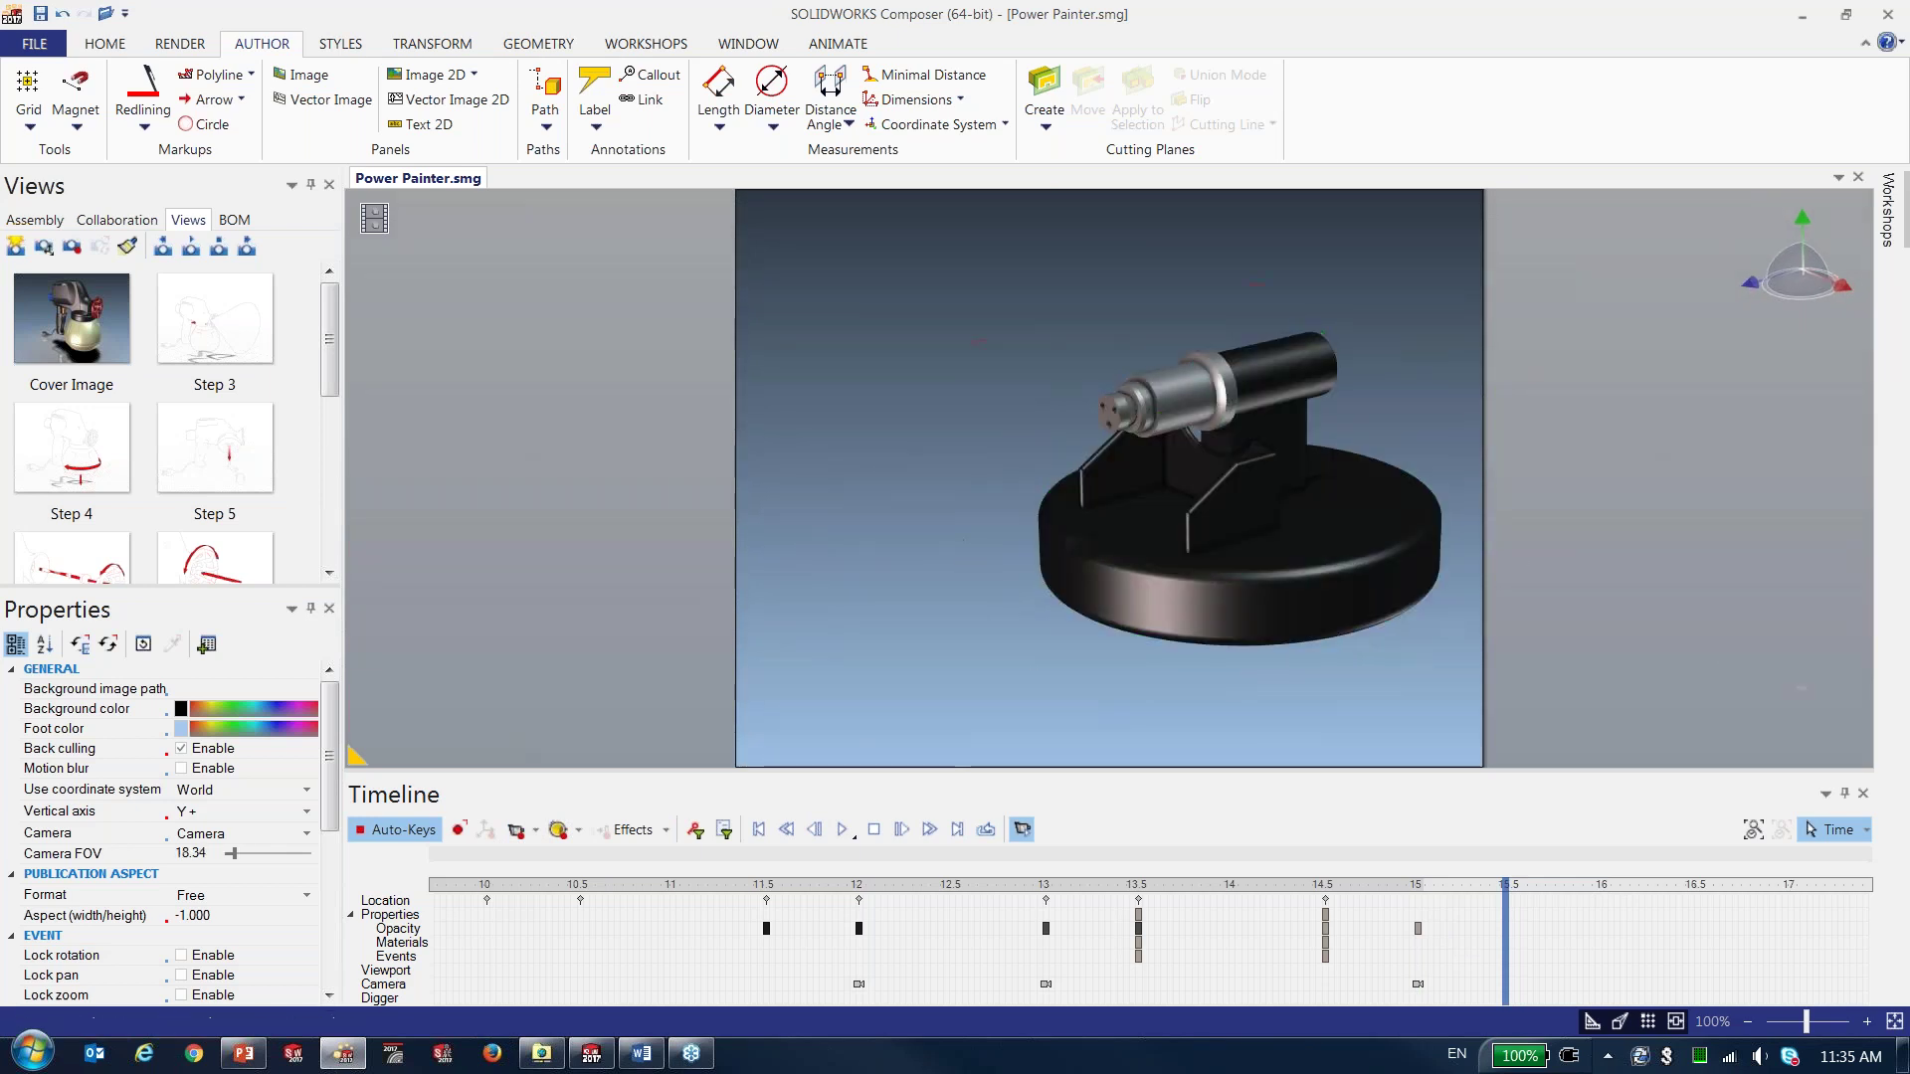
pyautogui.click(517, 830)
pyautogui.moveTo(1505, 892)
pyautogui.mouseDown()
pyautogui.moveTo(1604, 899)
pyautogui.moveTo(1505, 889)
pyautogui.mouseUp()
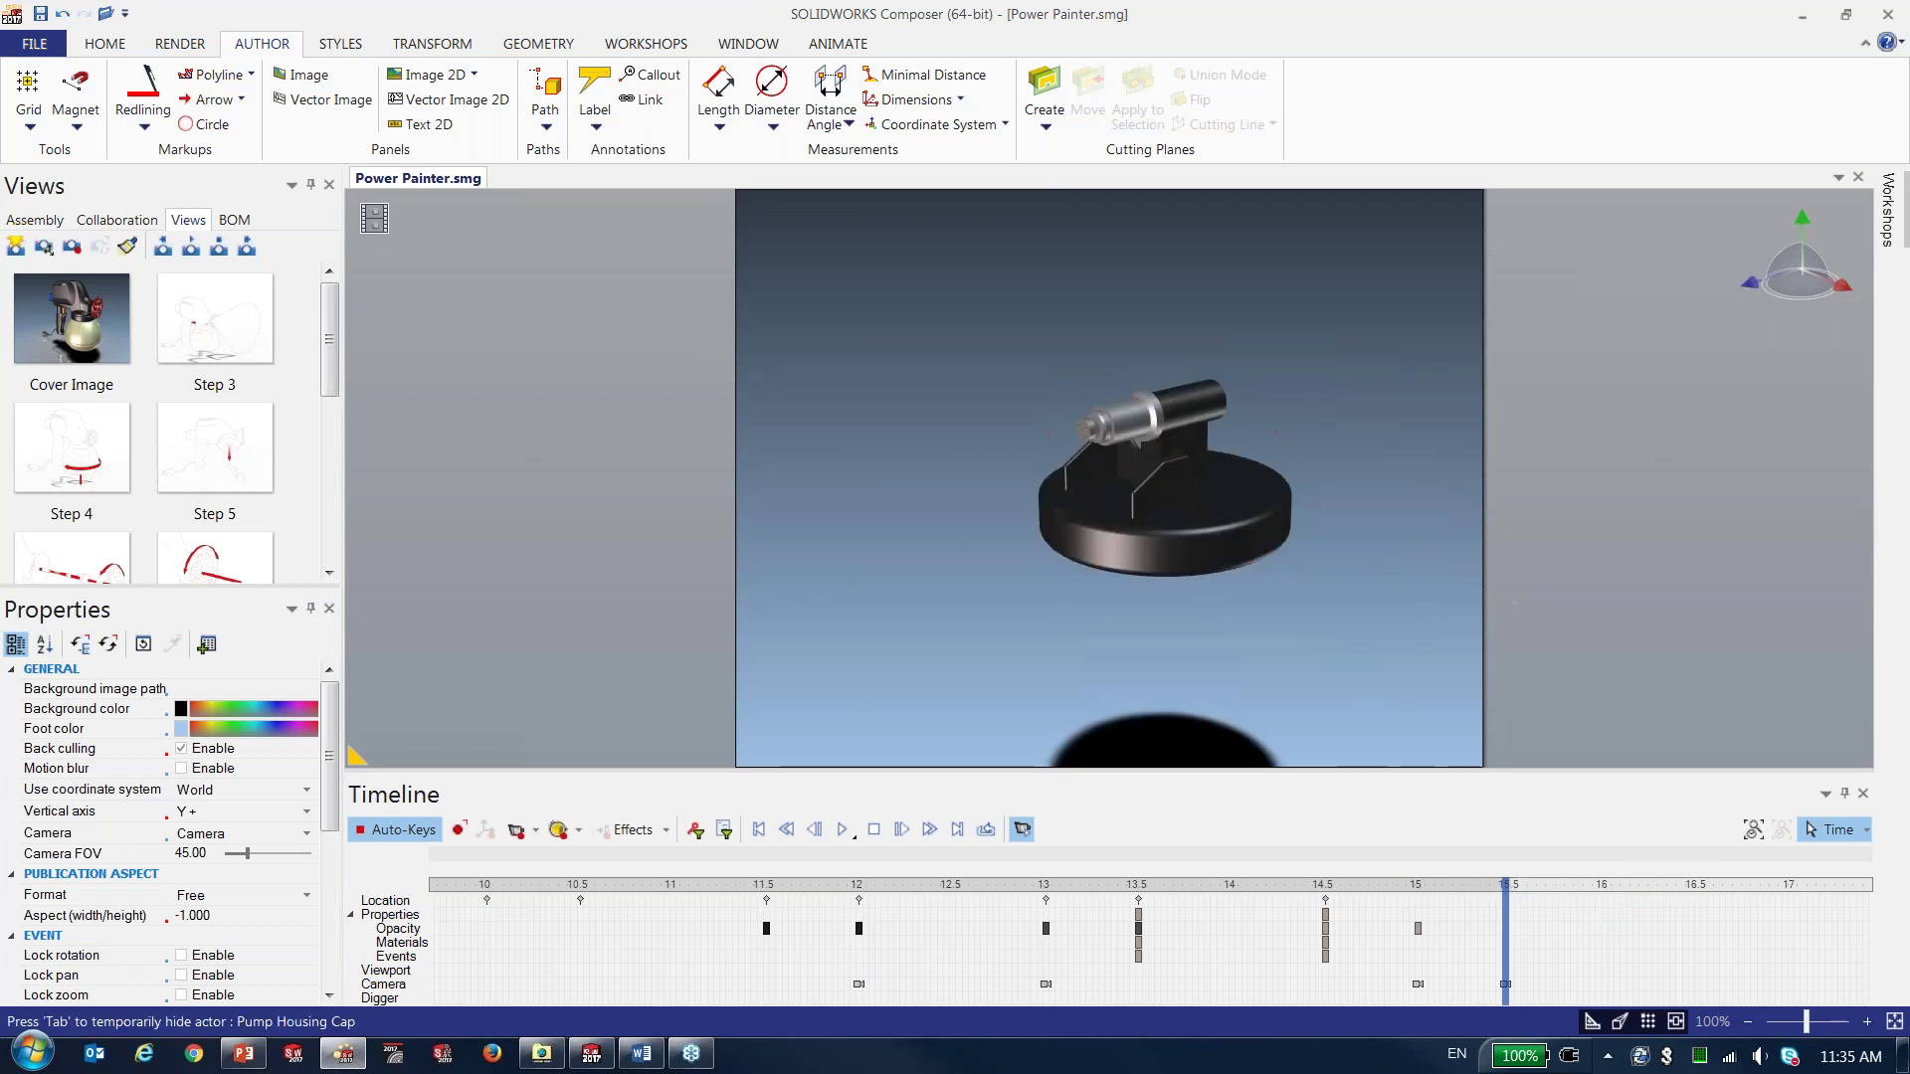
pyautogui.moveTo(1453, 883); pyautogui.dragTo(1505, 899)
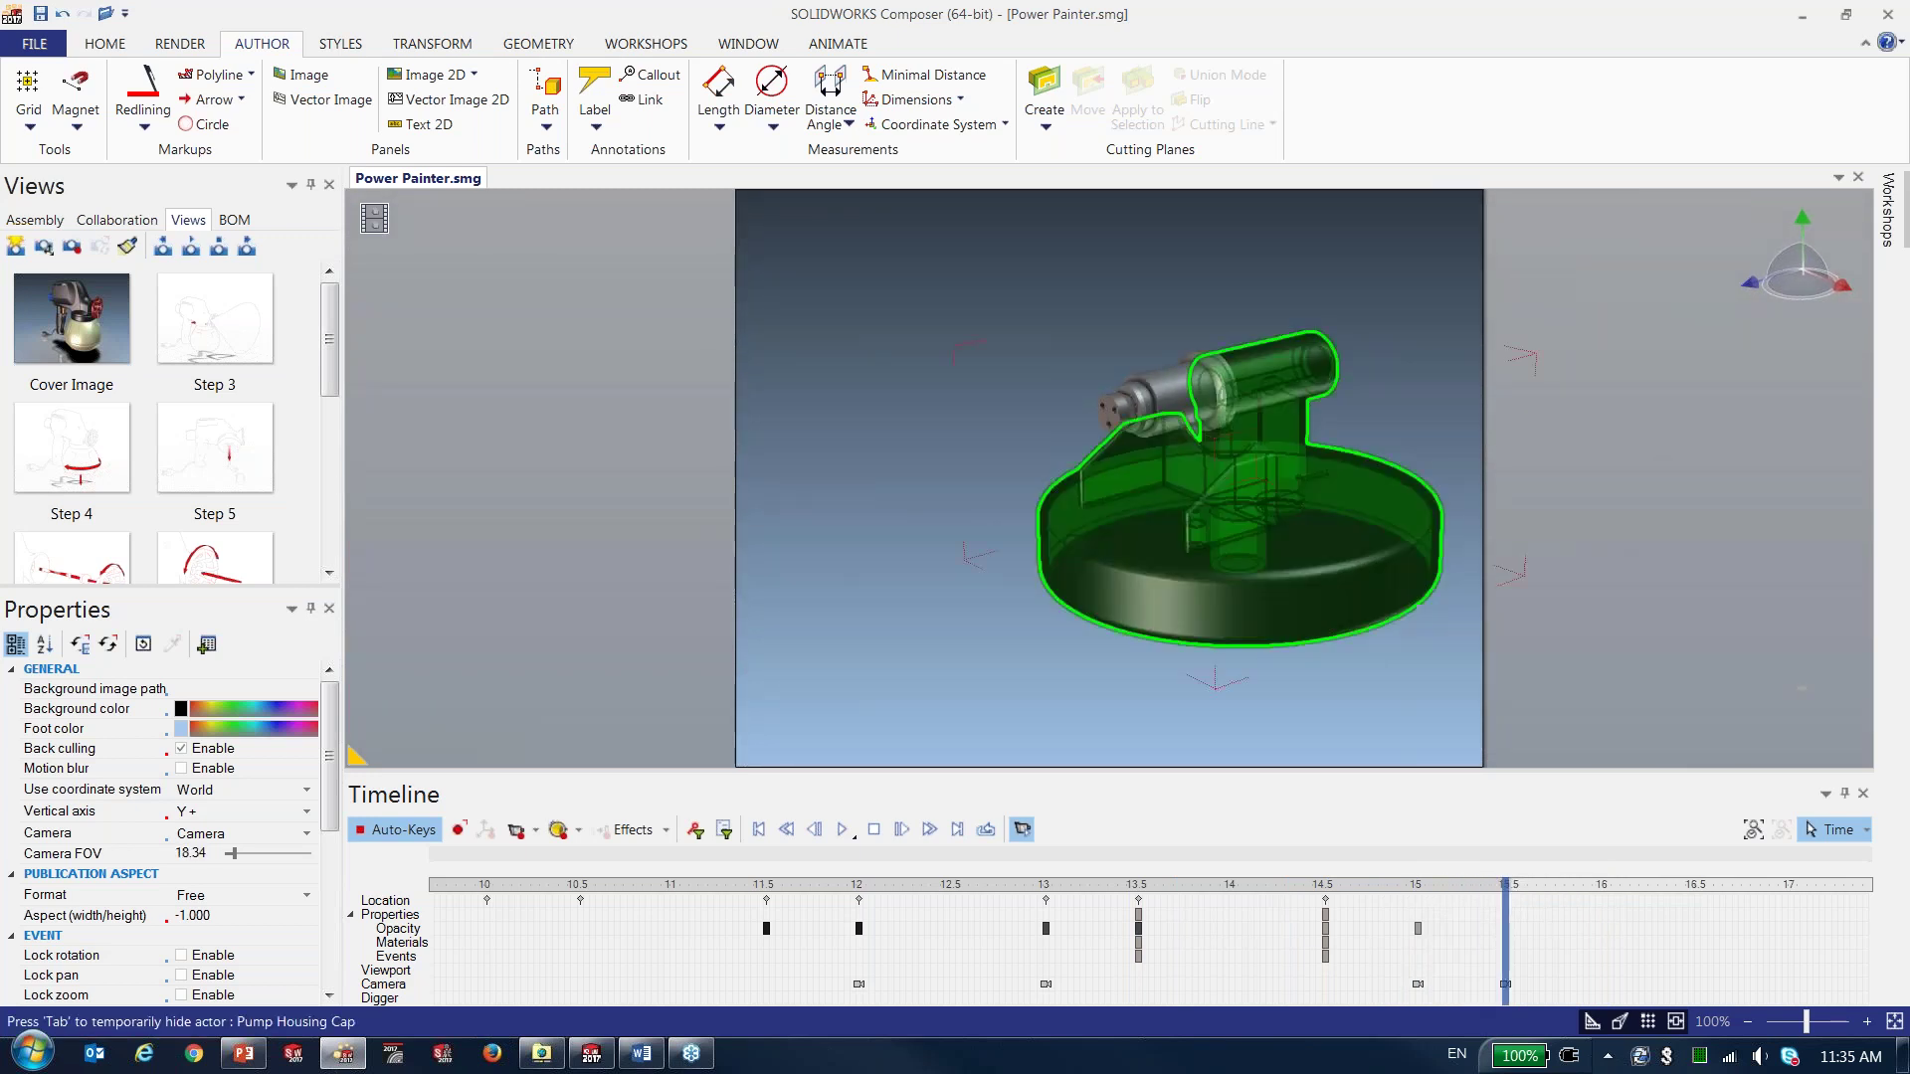
# - At 16 seconds, explode the pump housing valve parts linearly out of the end of the cap opposite the removed piston
pyautogui.moveTo(1511, 882); pyautogui.dragTo(1604, 894)
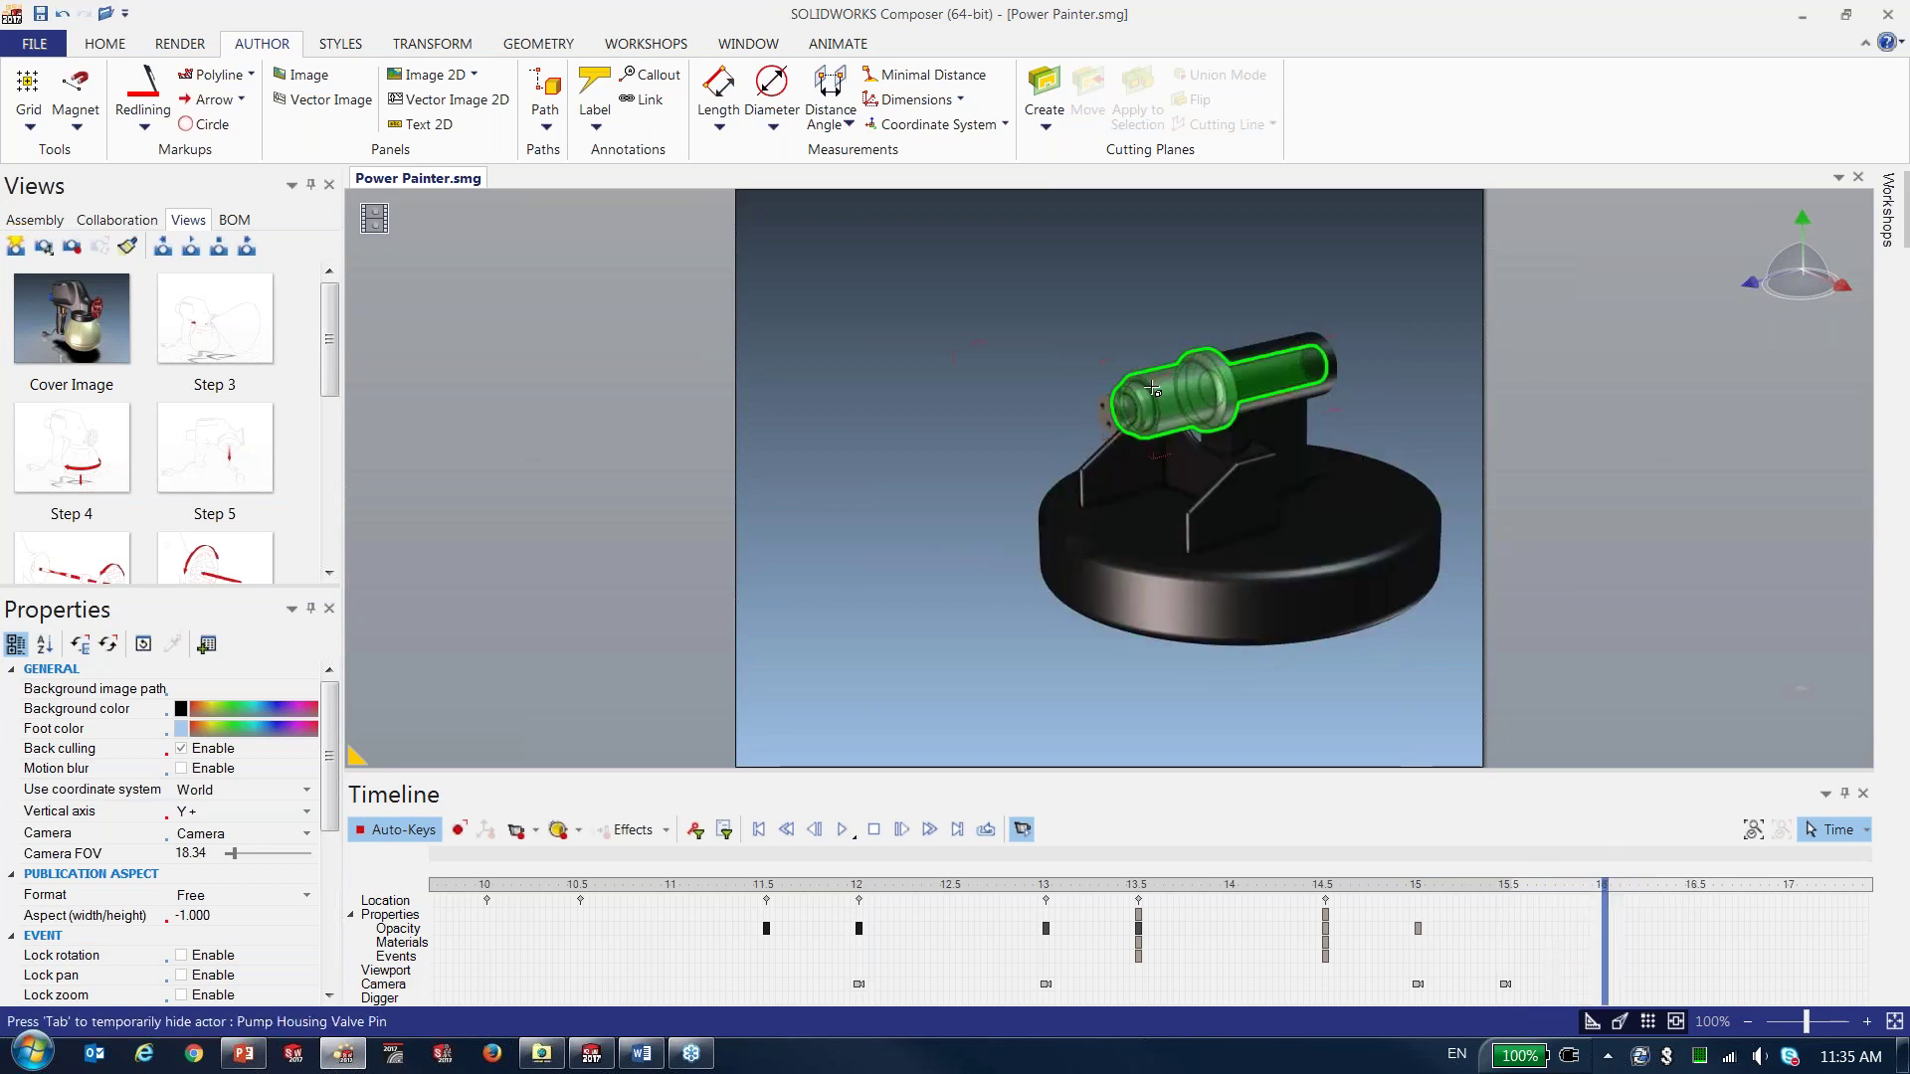
pyautogui.click(1129, 407)
pyautogui.click(1159, 393)
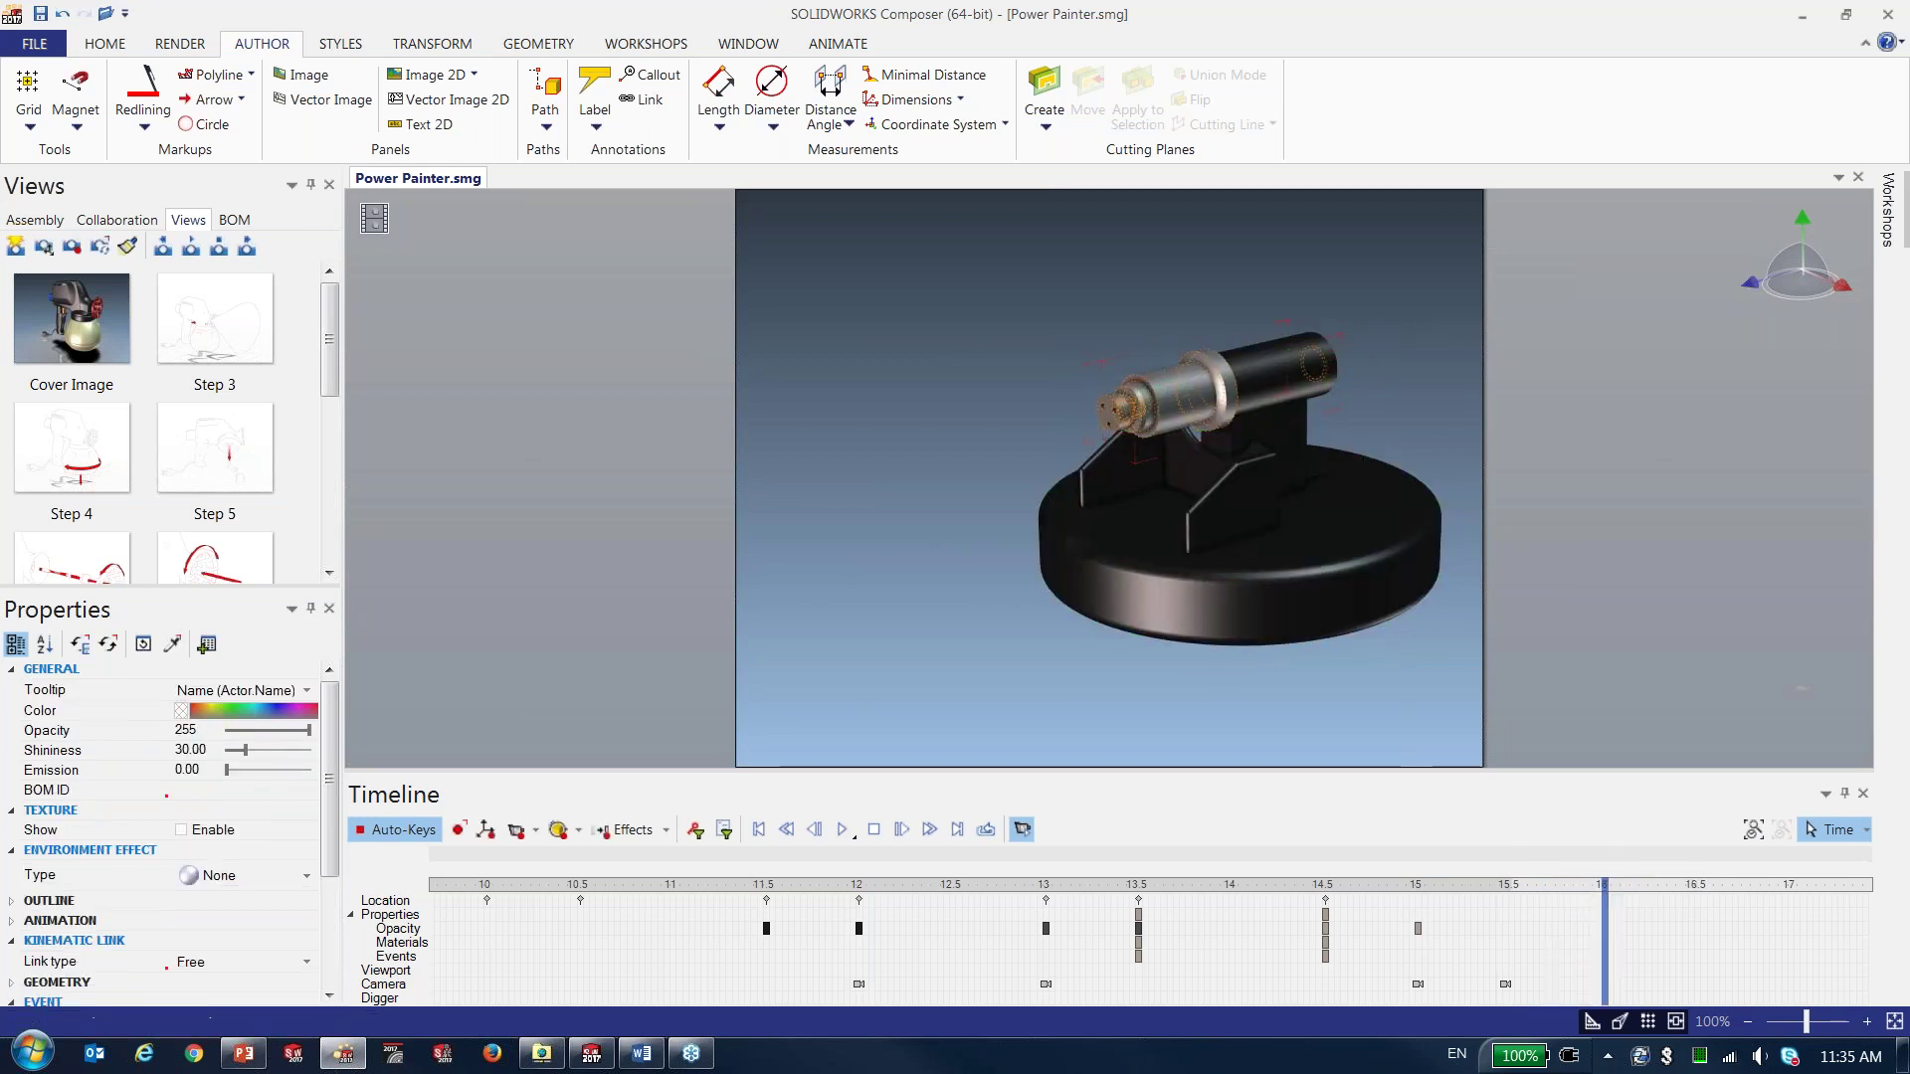
pyautogui.rightClick(1141, 294)
pyautogui.click(1151, 251)
pyautogui.moveTo(1144, 396); pyautogui.dragTo(1041, 436)
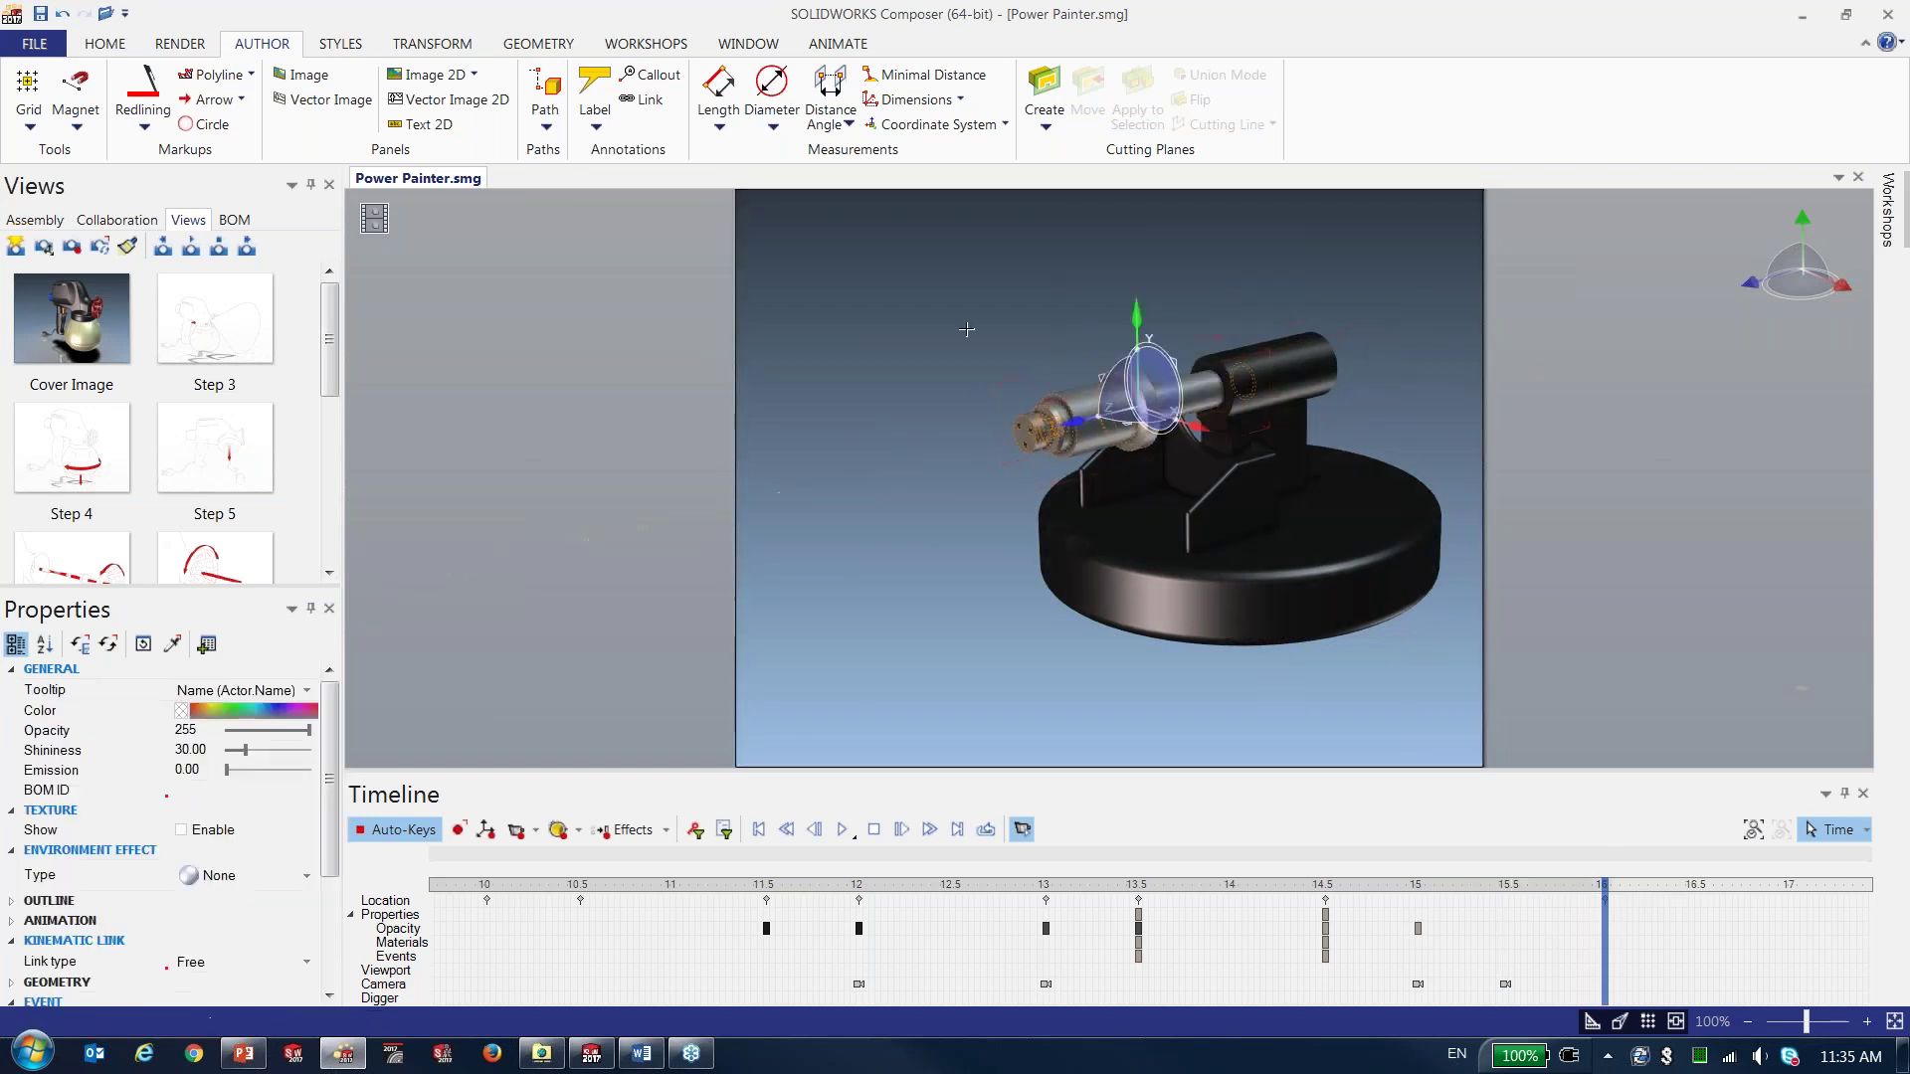
pyautogui.click(1501, 330)
pyautogui.moveTo(1529, 310); pyautogui.dragTo(1290, 370)
pyautogui.press('Escape')
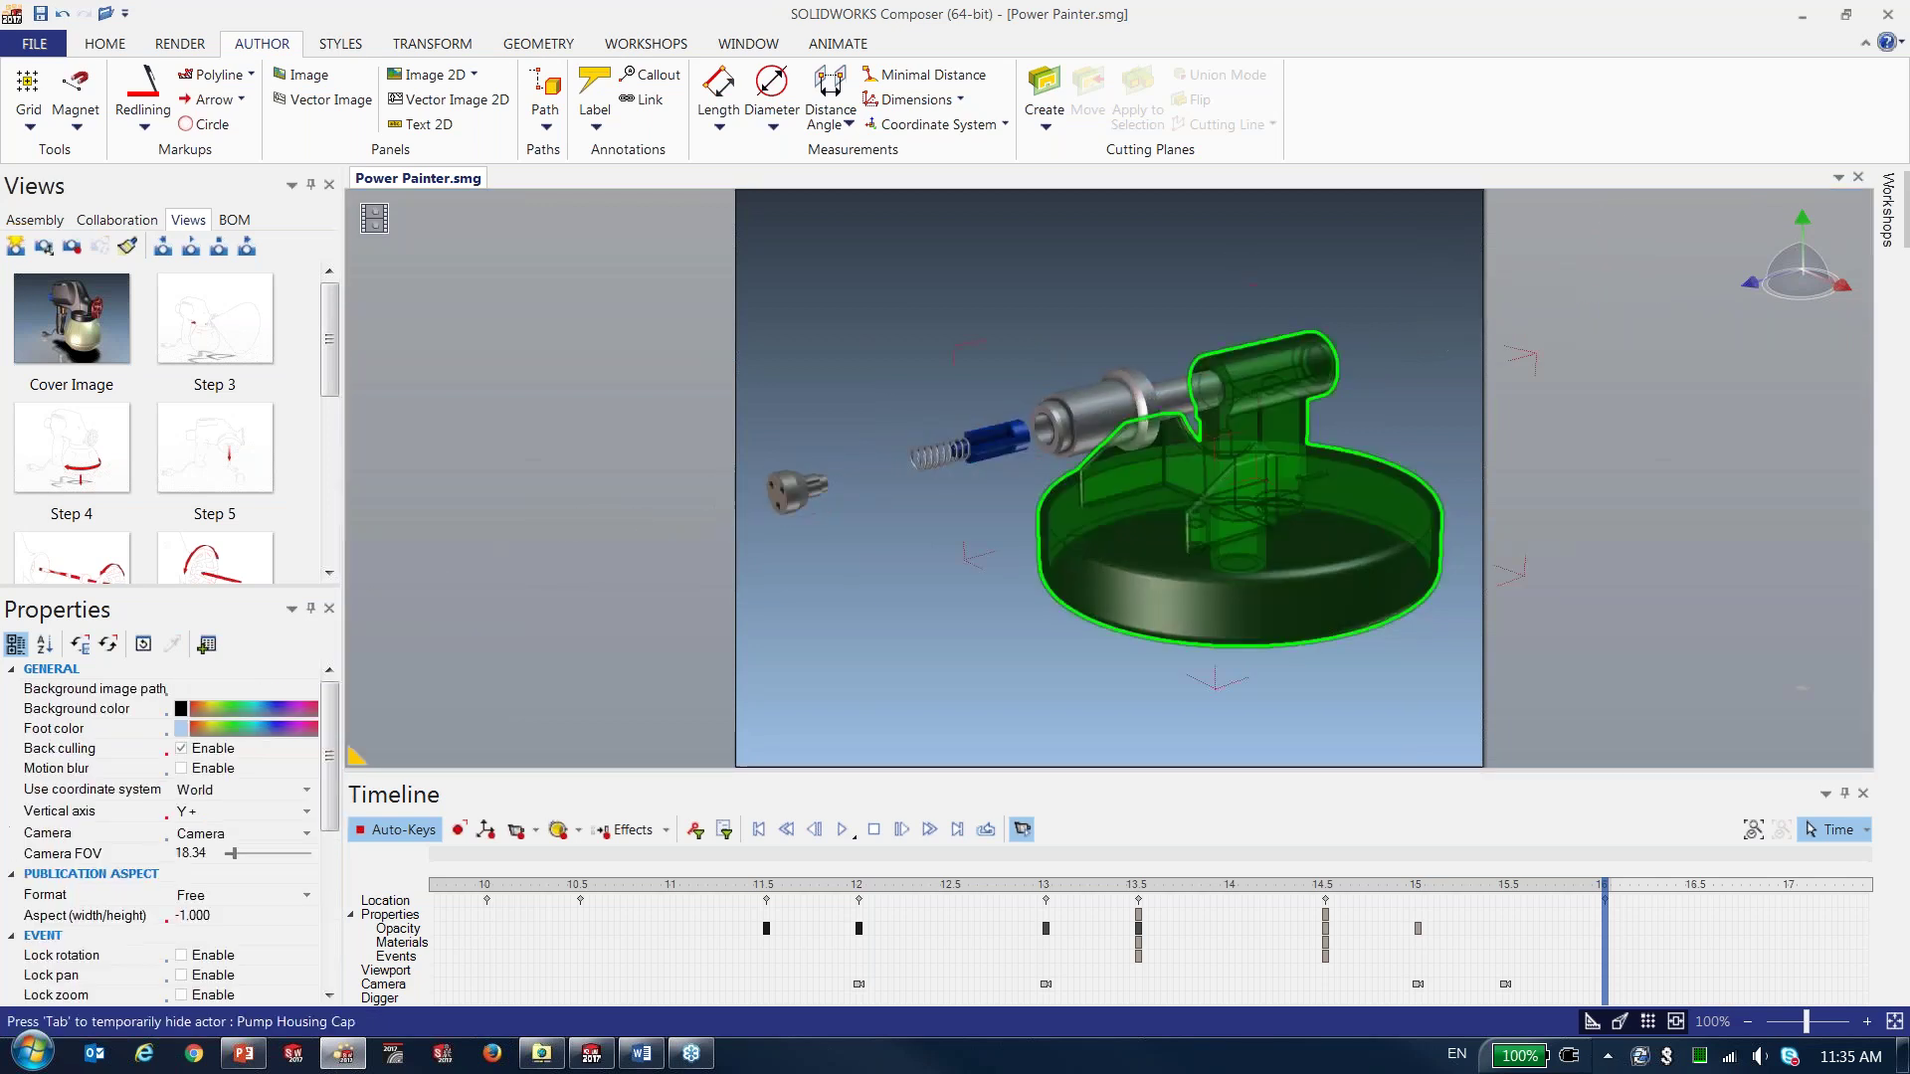
# - Play the extended animation from the start, stop the playback, and switch to the PowerPoint slide show
pyautogui.moveTo(1603, 885); pyautogui.dragTo(530, 890)
pyautogui.click(756, 834)
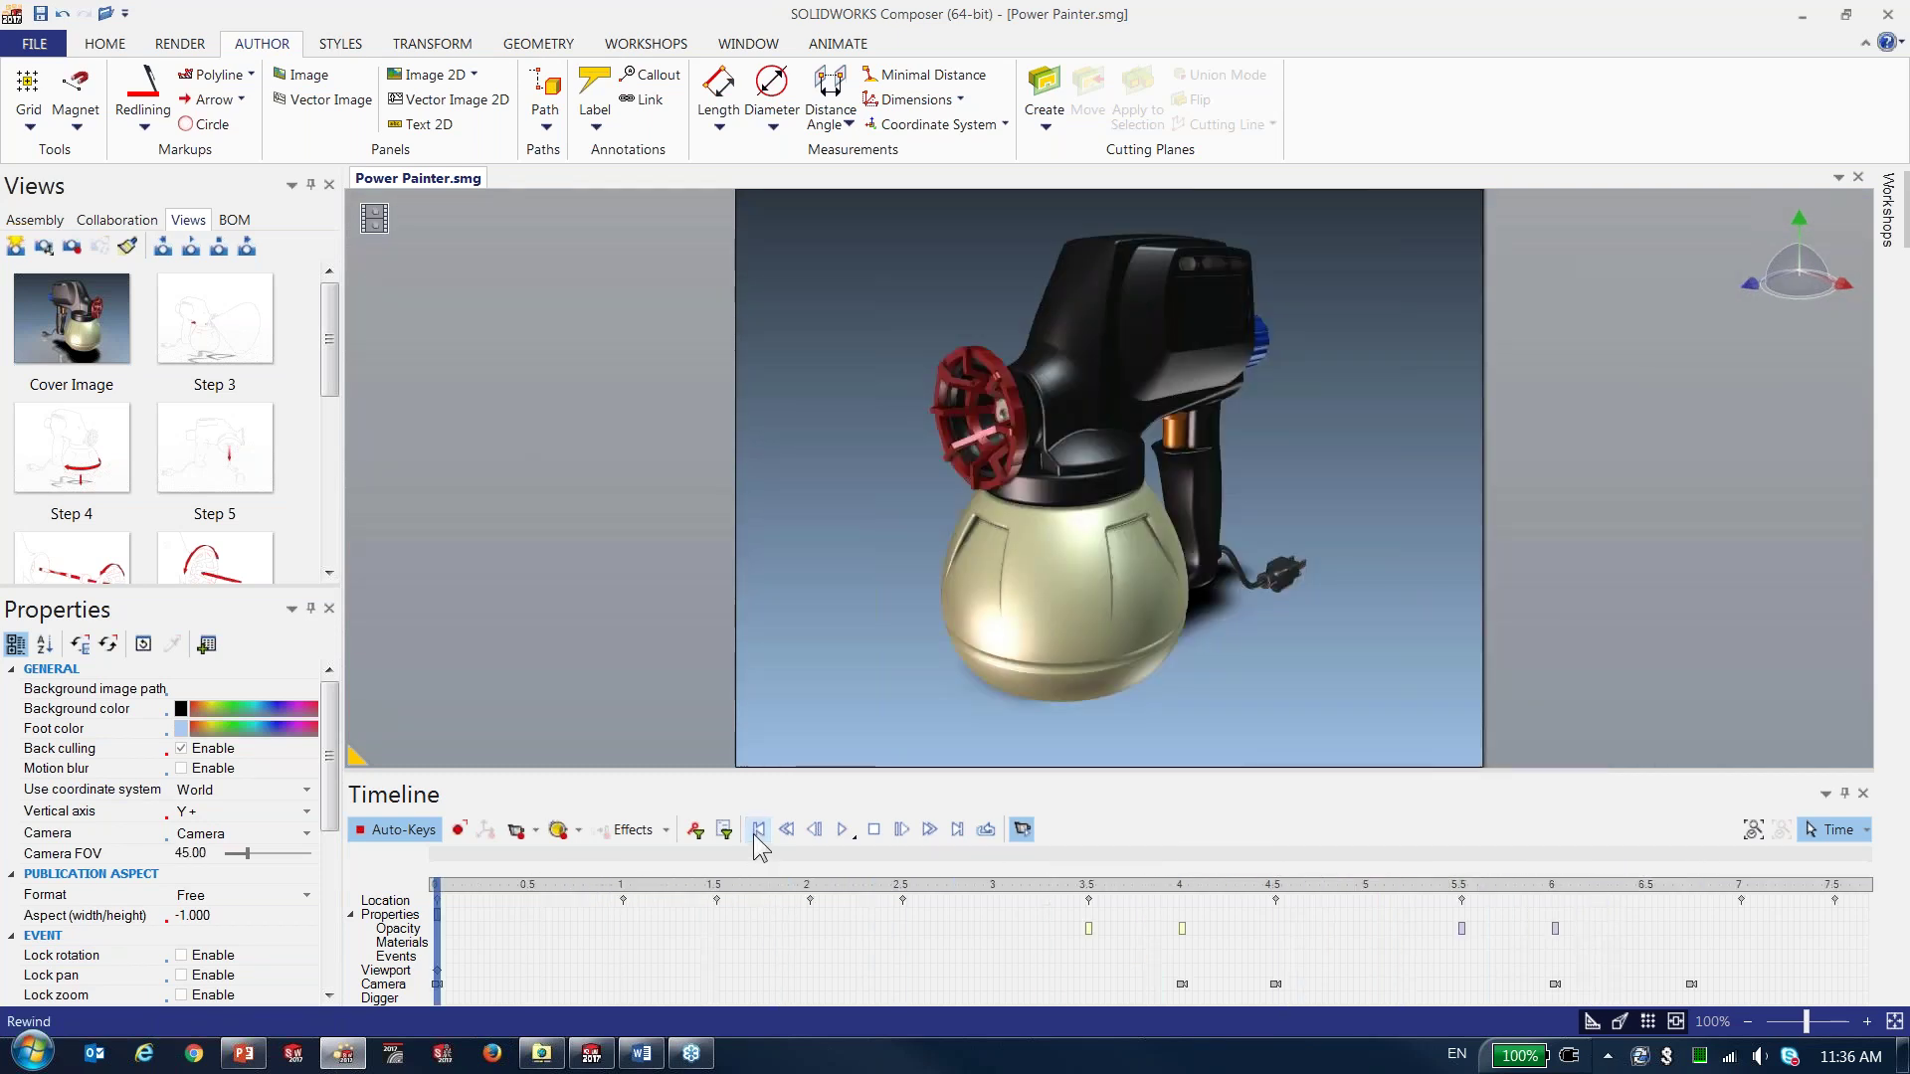
pyautogui.click(840, 829)
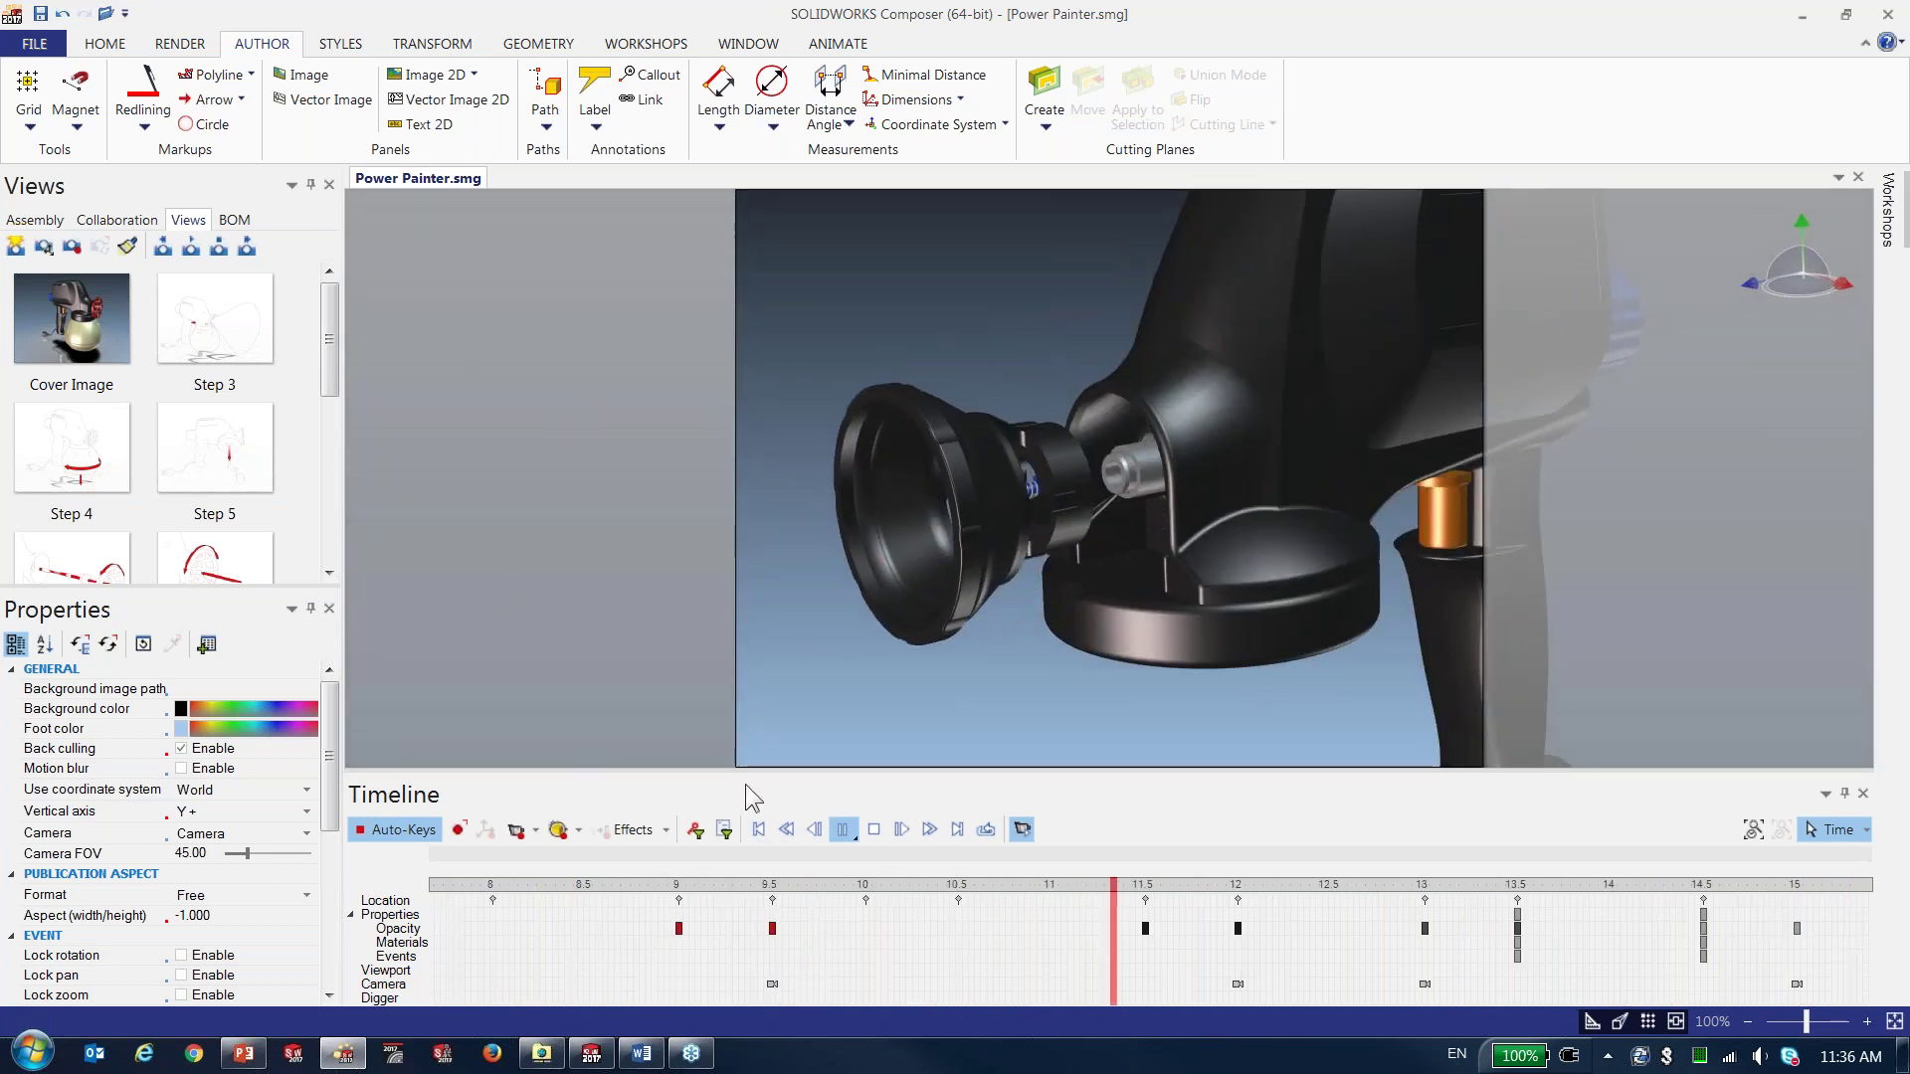
pyautogui.click(875, 832)
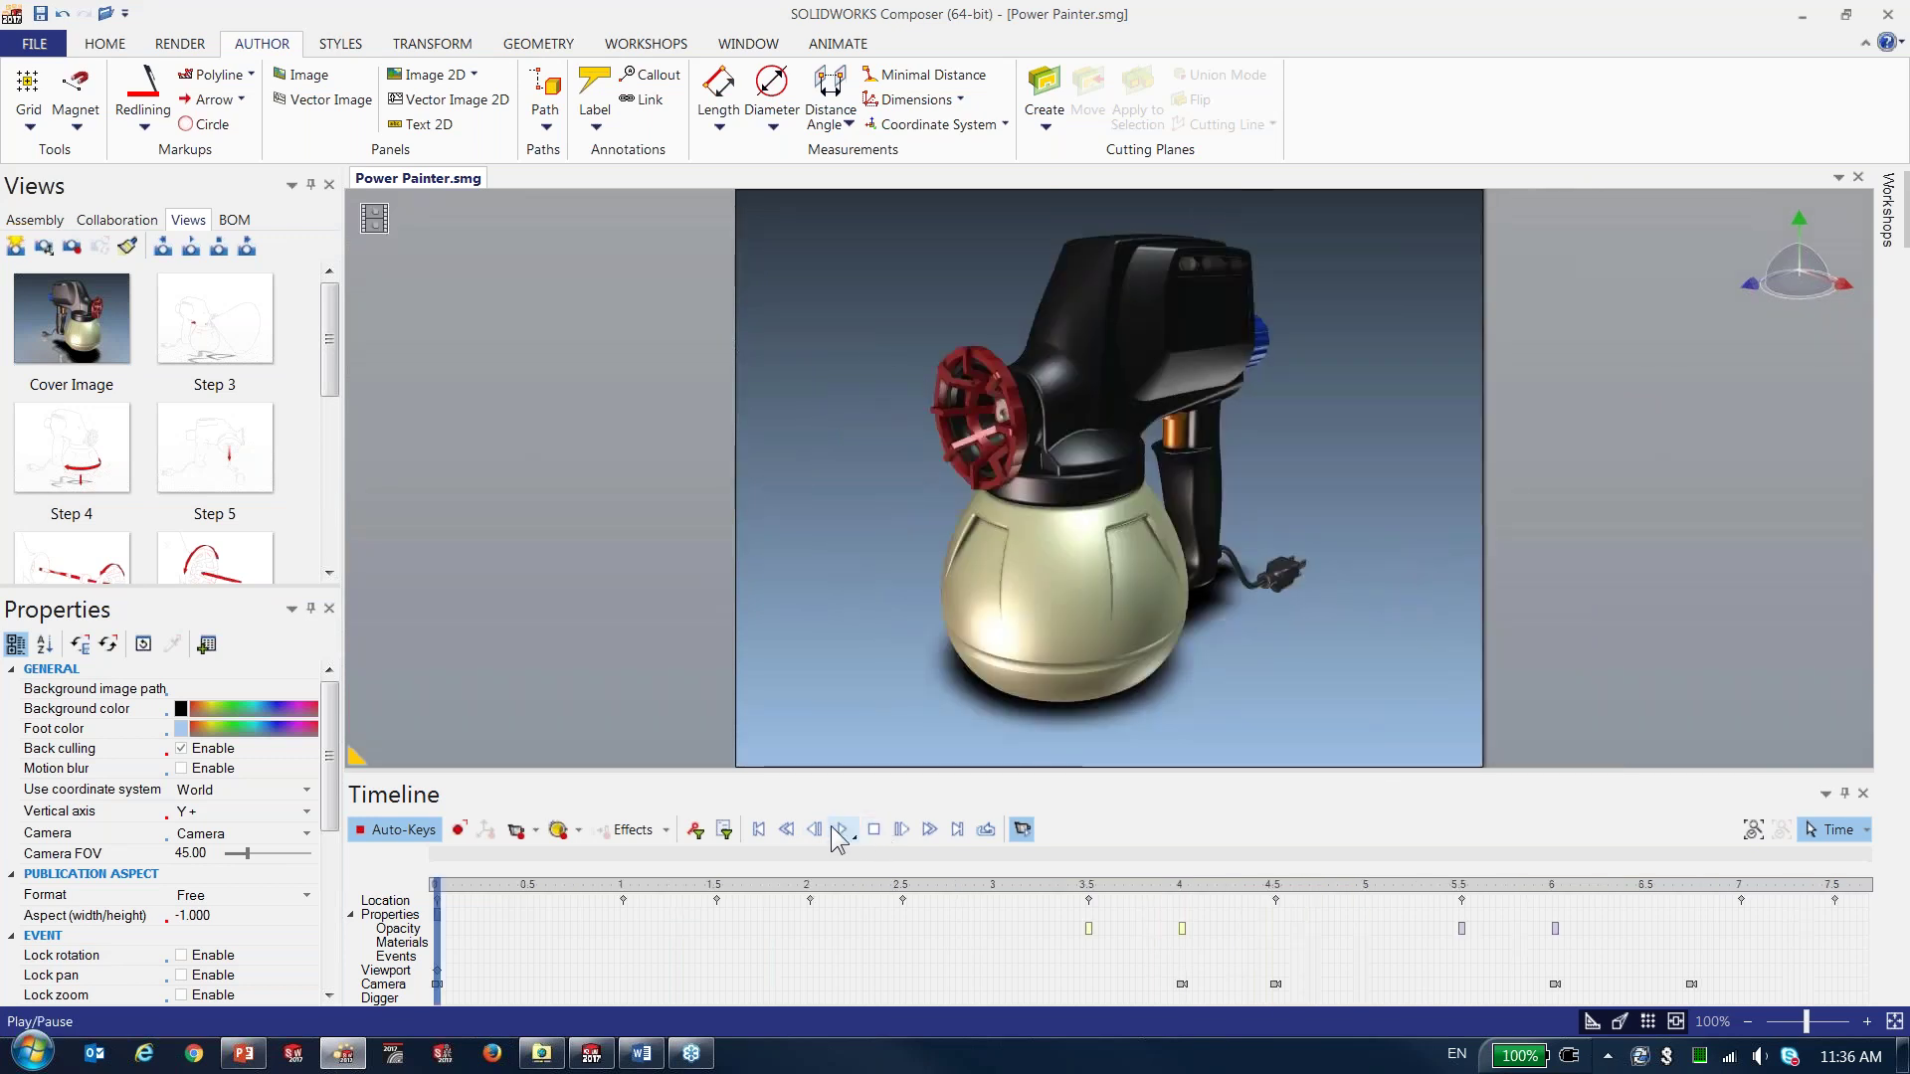
pyautogui.moveTo(349, 1059)
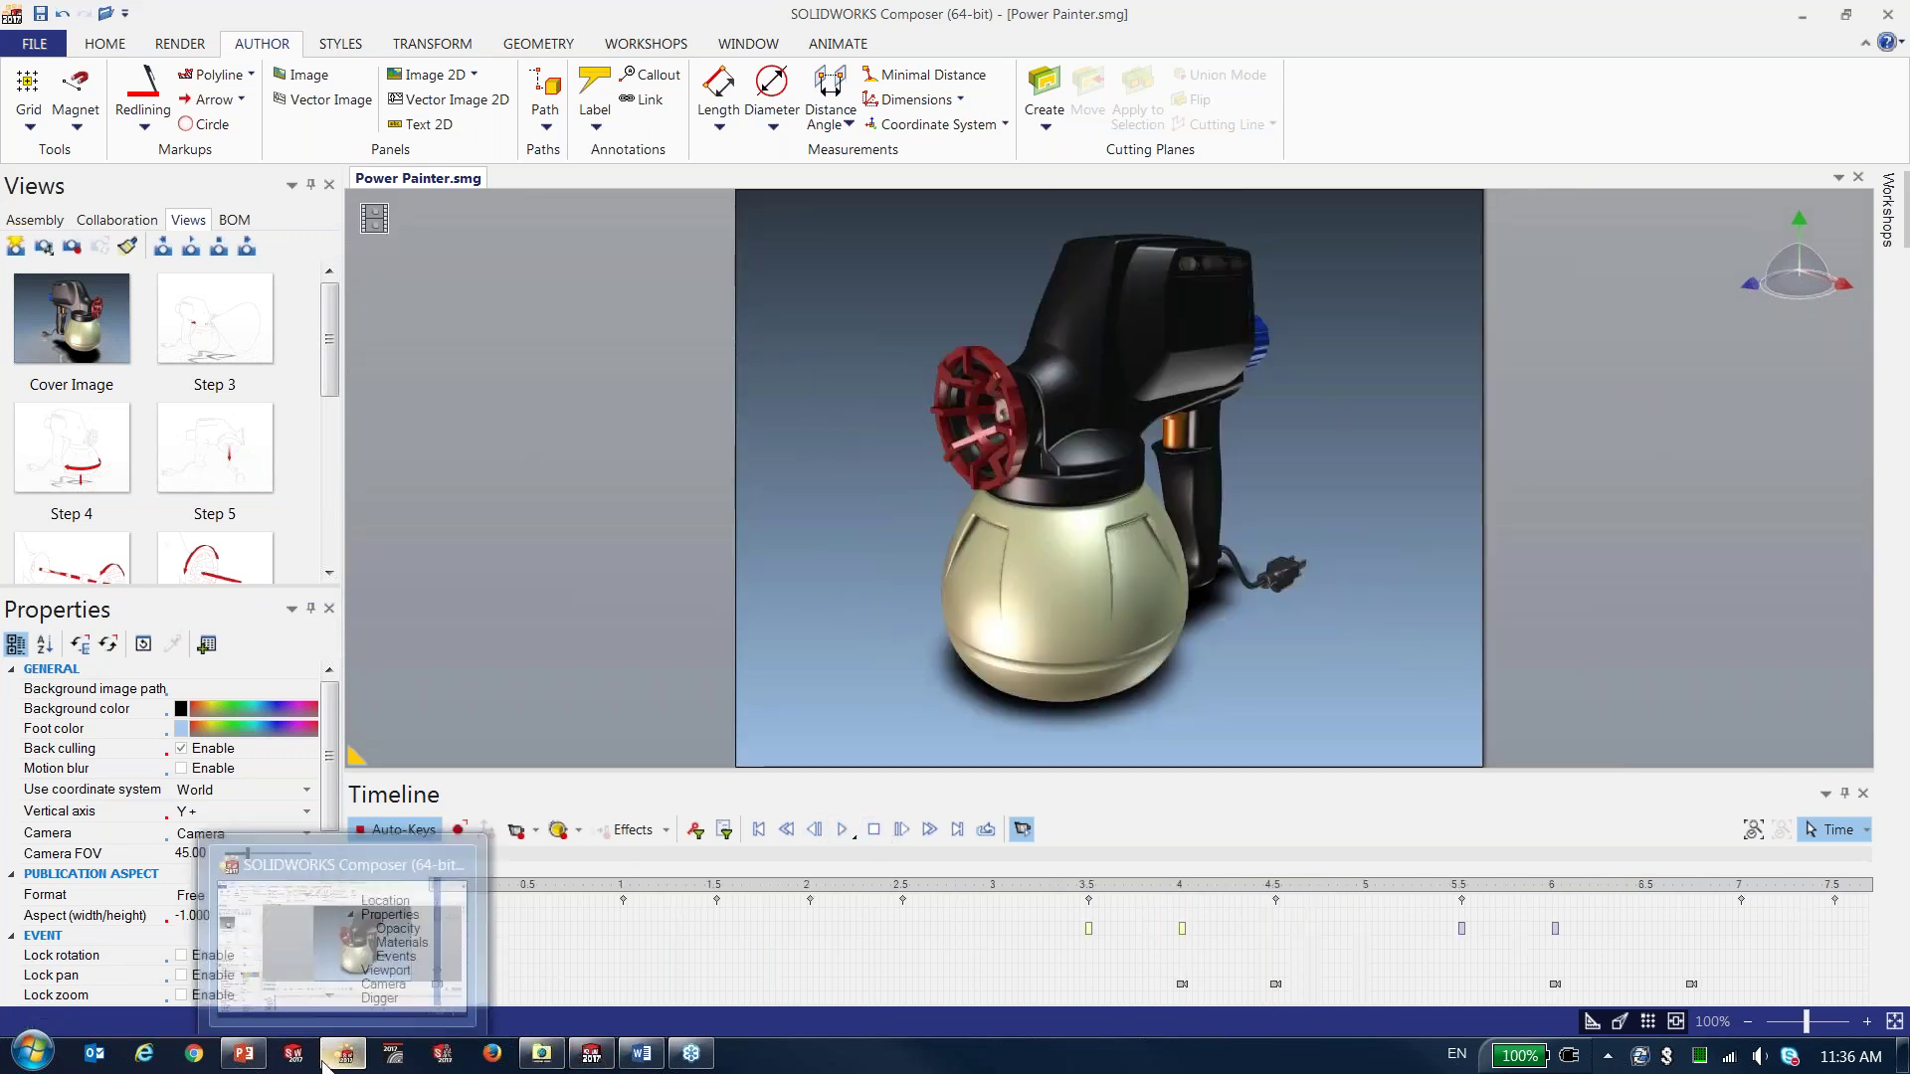
pyautogui.click(243, 1054)
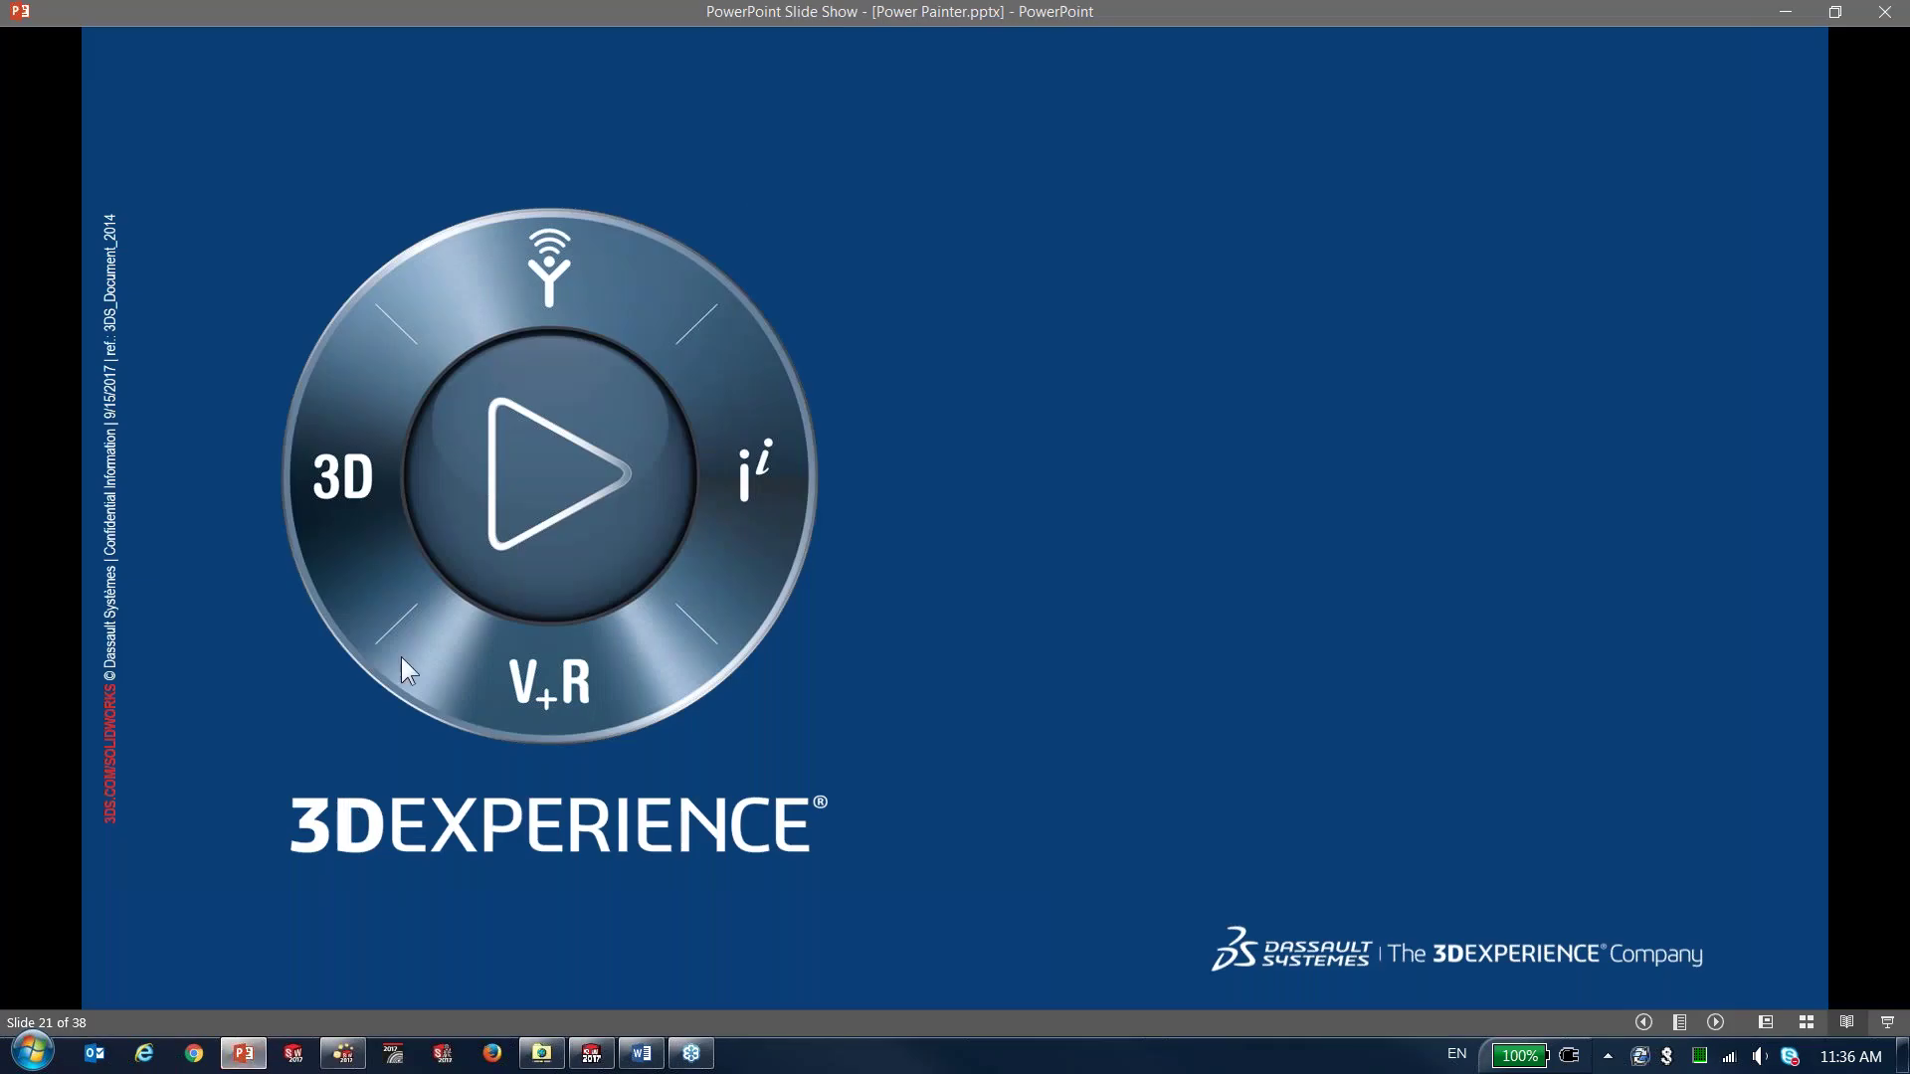